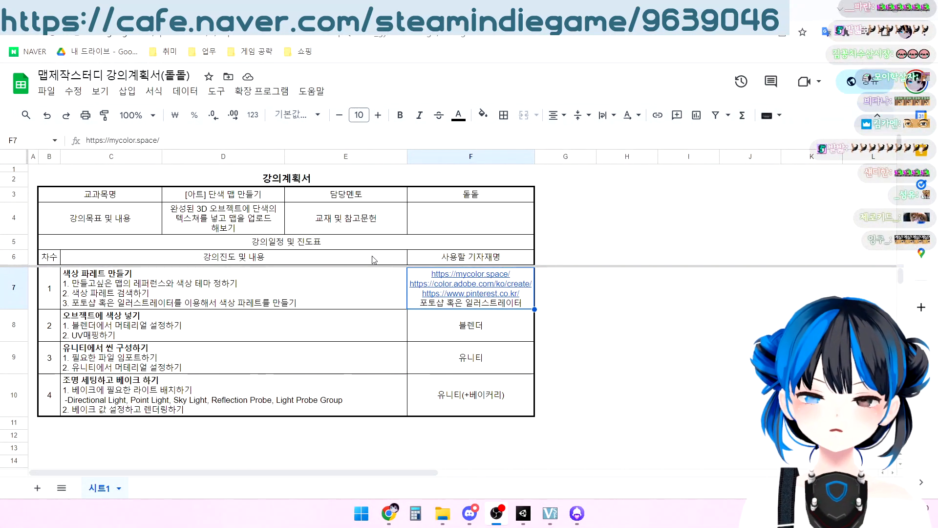
Review the 강의계획서 lecture plan's title, course goal and session rows, from 색상 팔레트 만들기 to 조명 세팅하고 베이크 하기
left_click(45, 177)
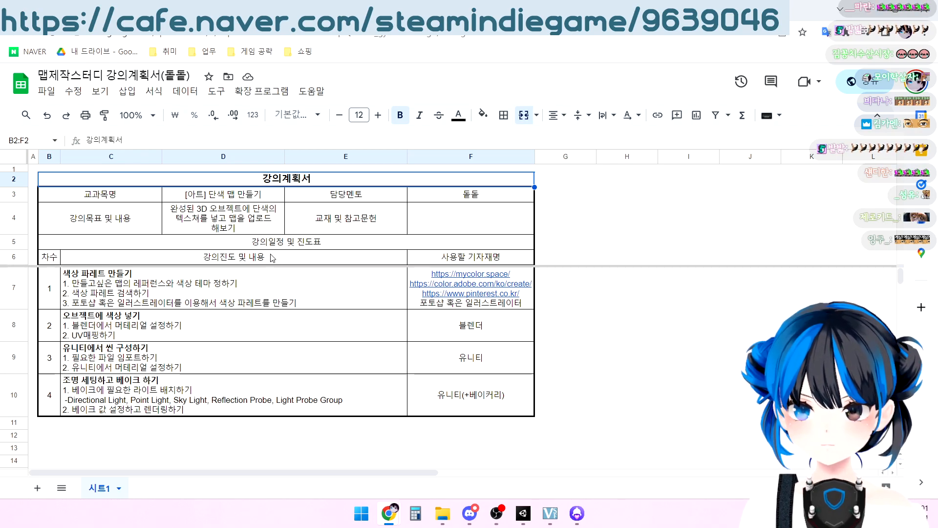
left_click(99, 281)
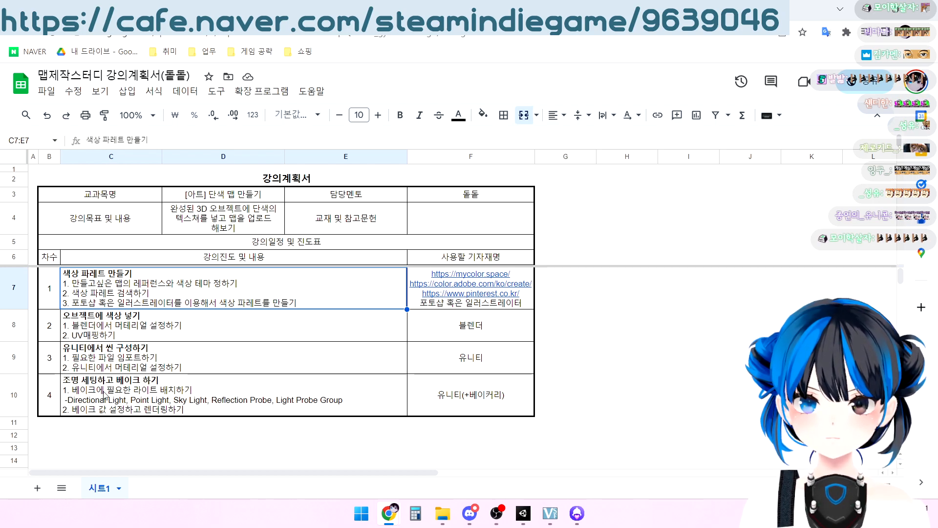
left_click(165, 367)
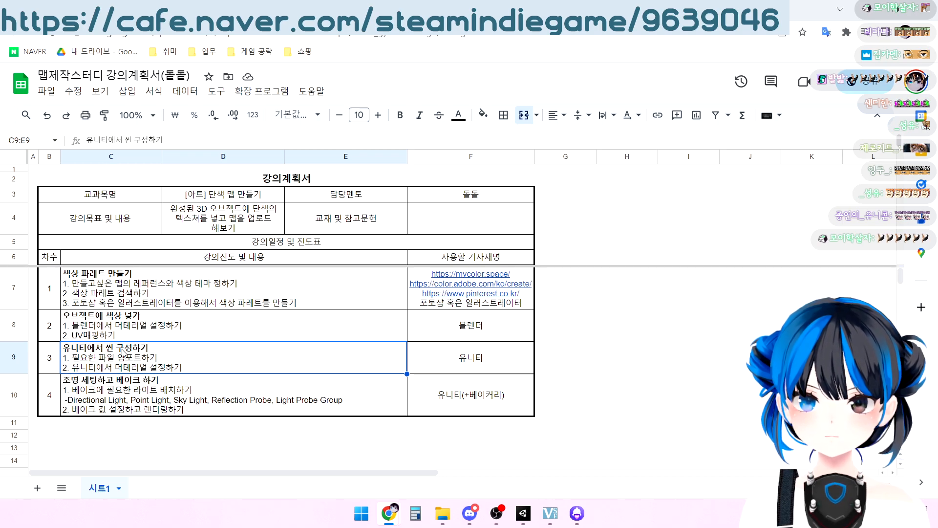
left_click(85, 390)
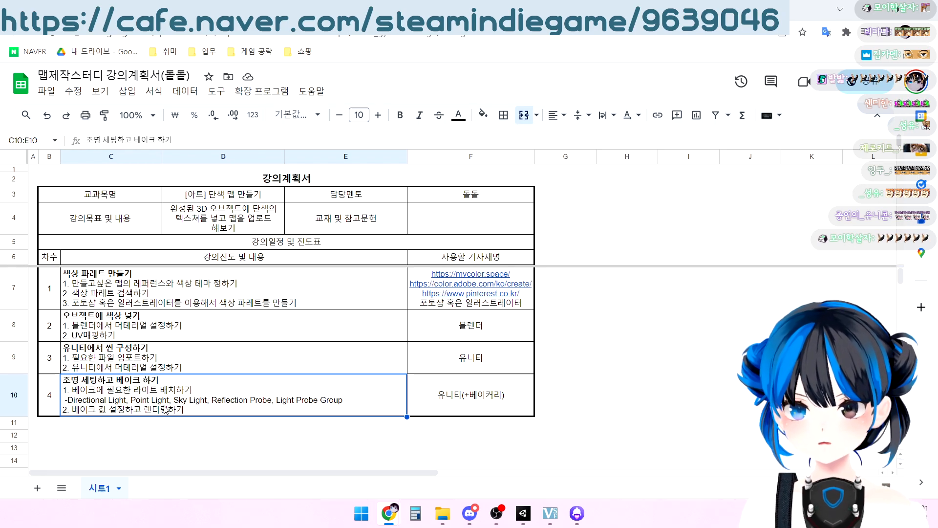
left_click(189, 300)
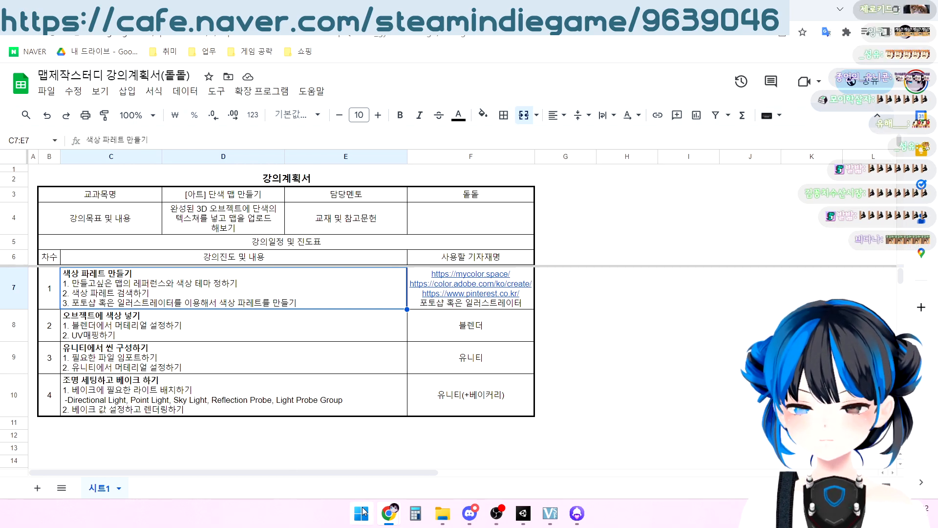
mouse_move(387, 513)
mouse_move(317, 459)
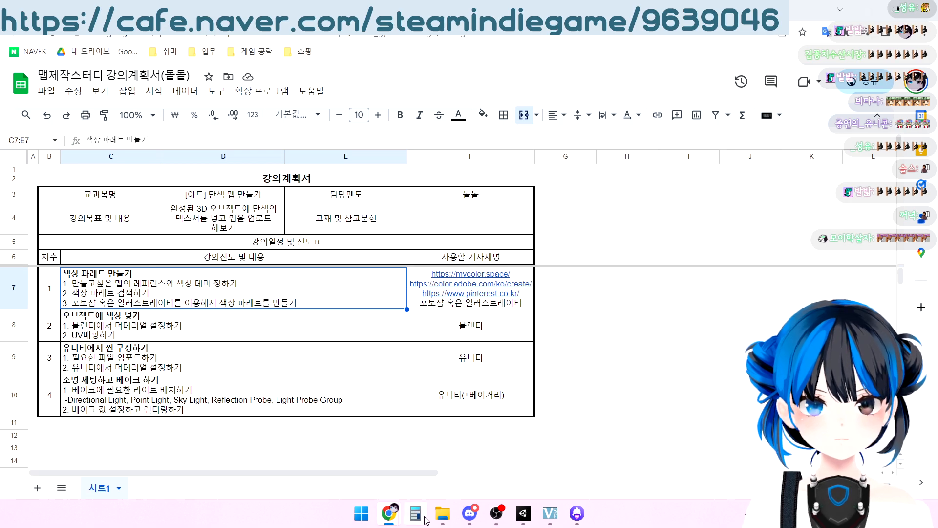
left_click(469, 513)
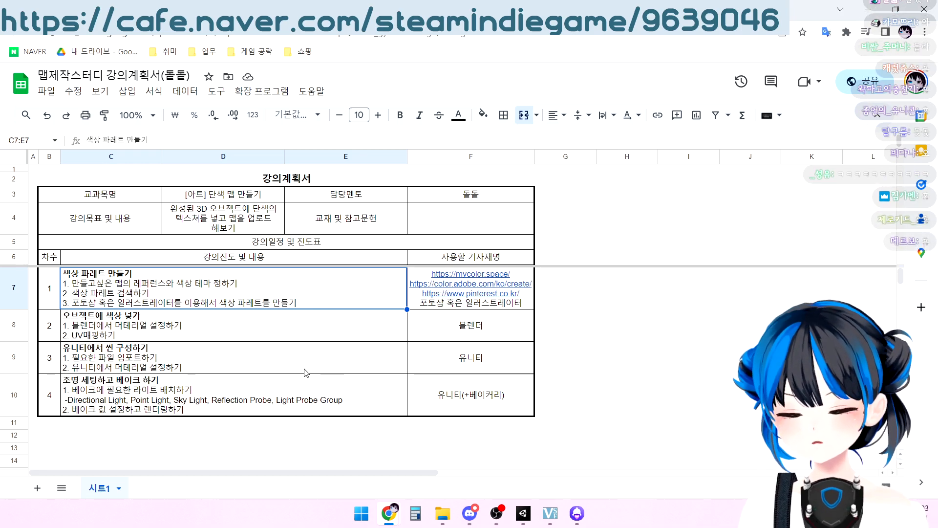
left_click(187, 227)
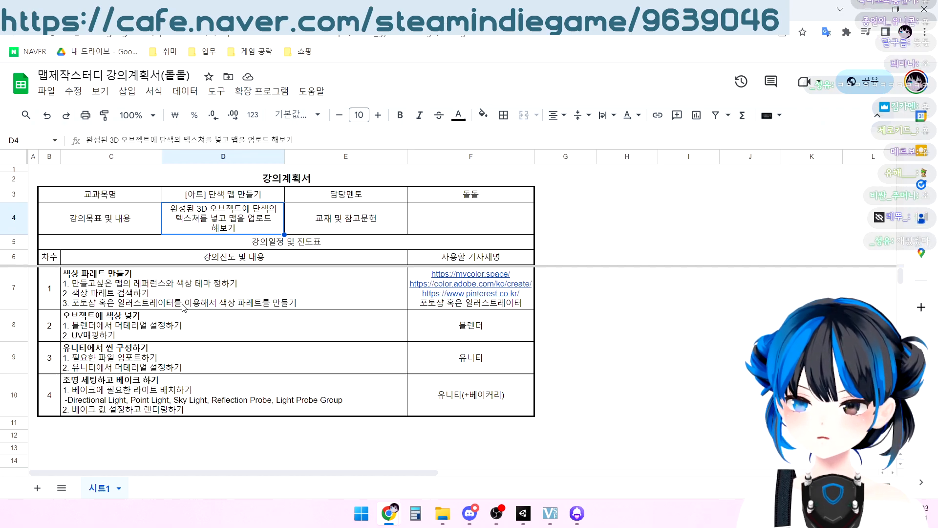
left_click(213, 285)
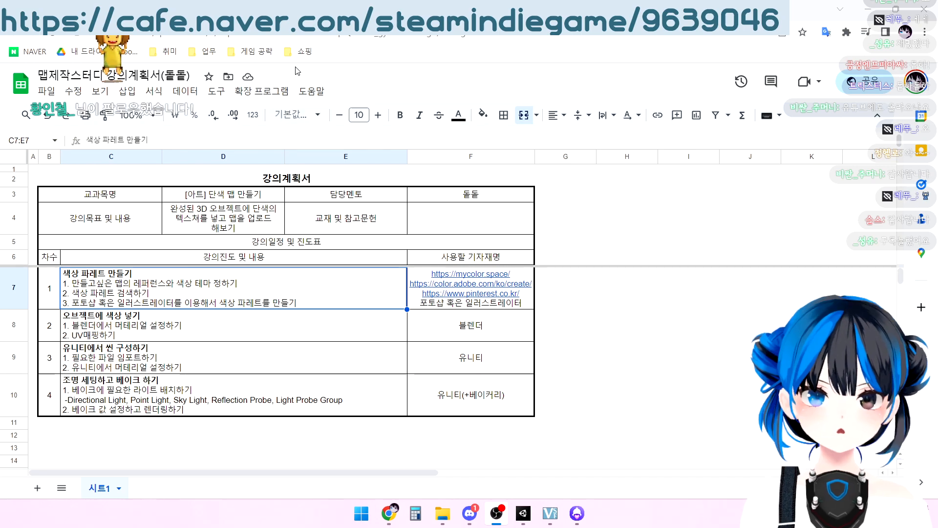
Switch to Adobe Stock and look through the "yellow aestetic" image results for color references
left_click(274, 10)
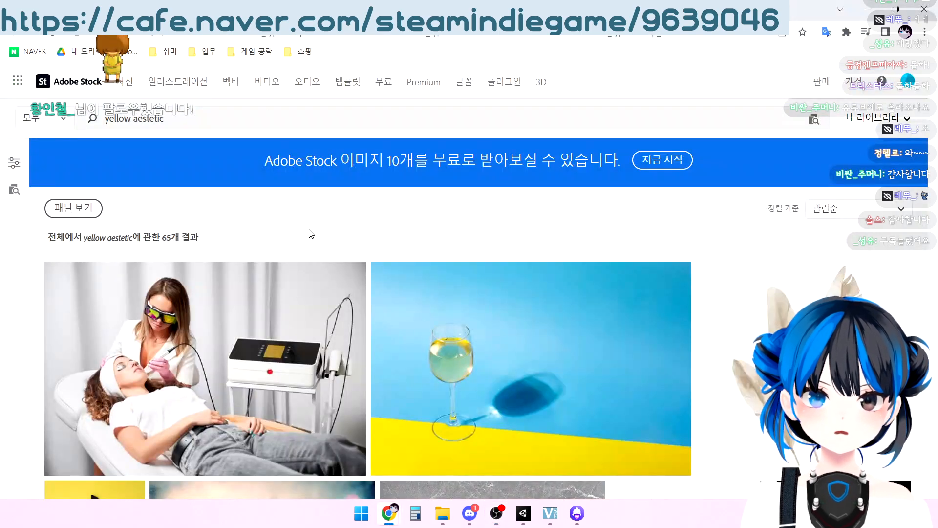
scroll(389, 230, "down", 6)
scroll(388, 231, "down", 3)
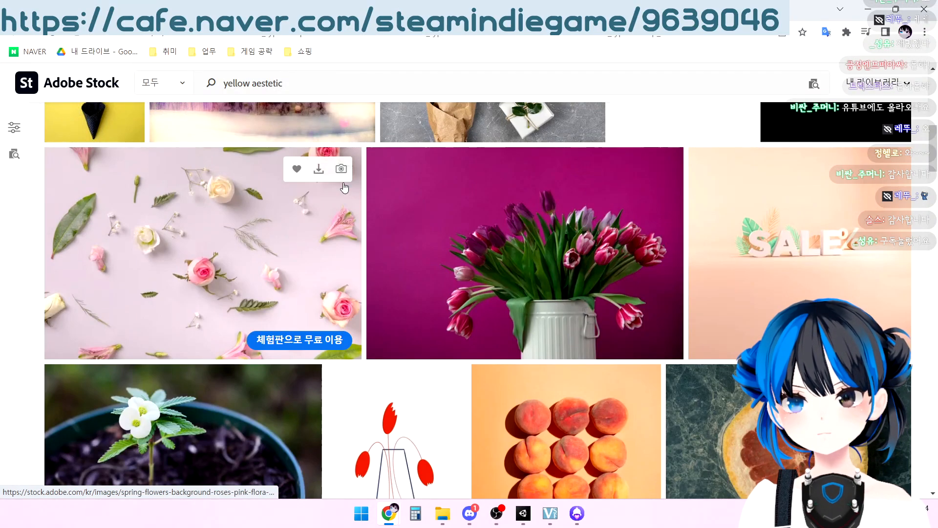
left_click(248, 86)
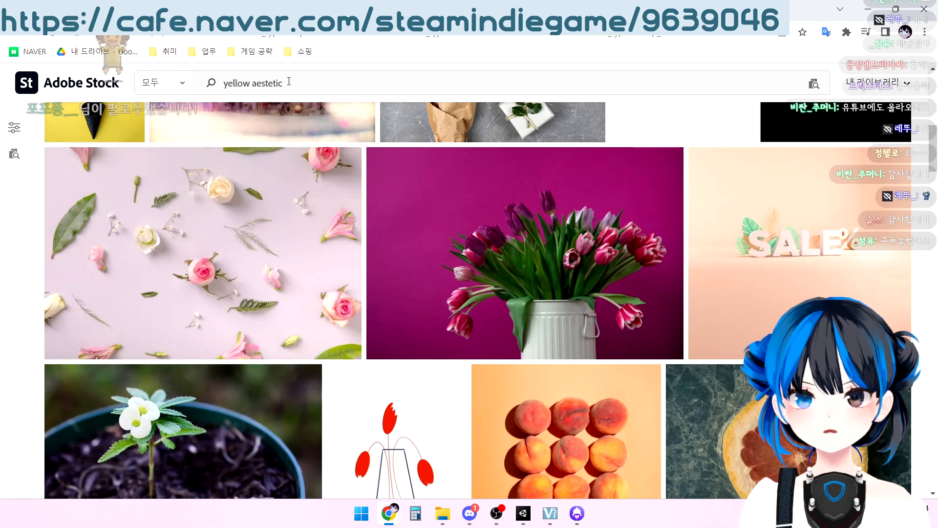
scroll(264, 264, "up", 3)
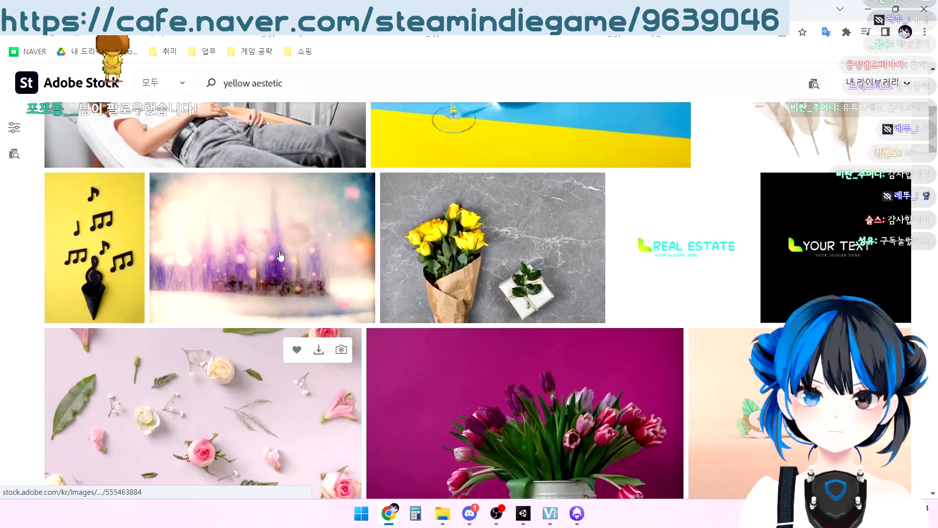
Switch to Pinterest and browse the "yellow aesthetic" pins for color references
left_click(293, 10)
scroll(319, 306, "down", 3)
scroll(319, 306, "down", 12)
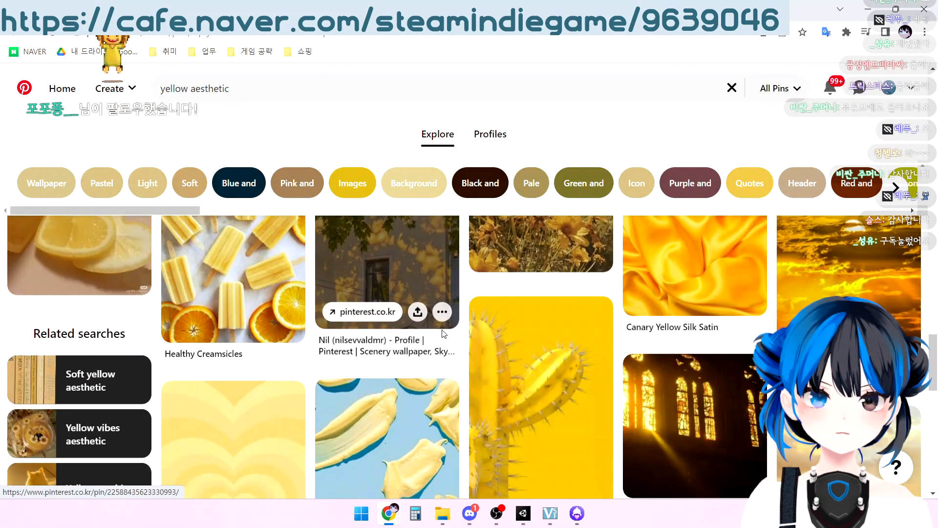
scroll(452, 340, "down", 12)
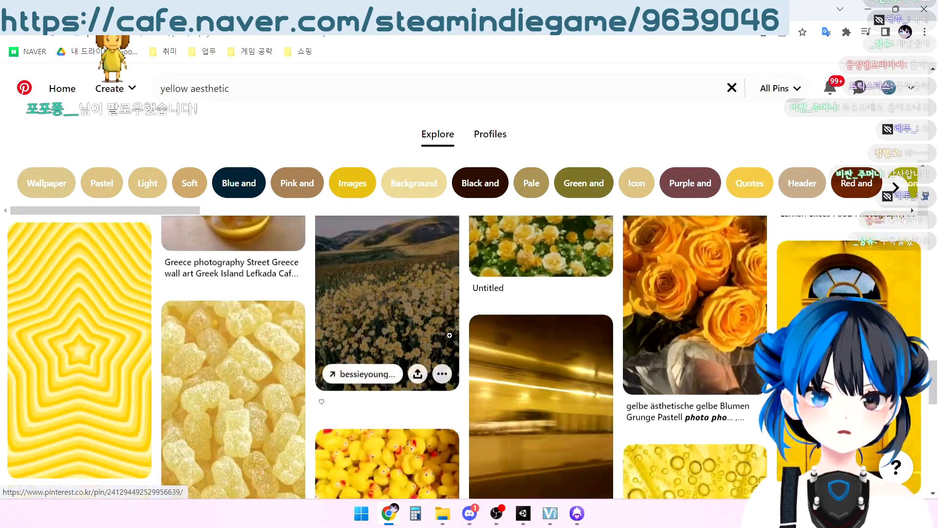
scroll(453, 337, "up", 2)
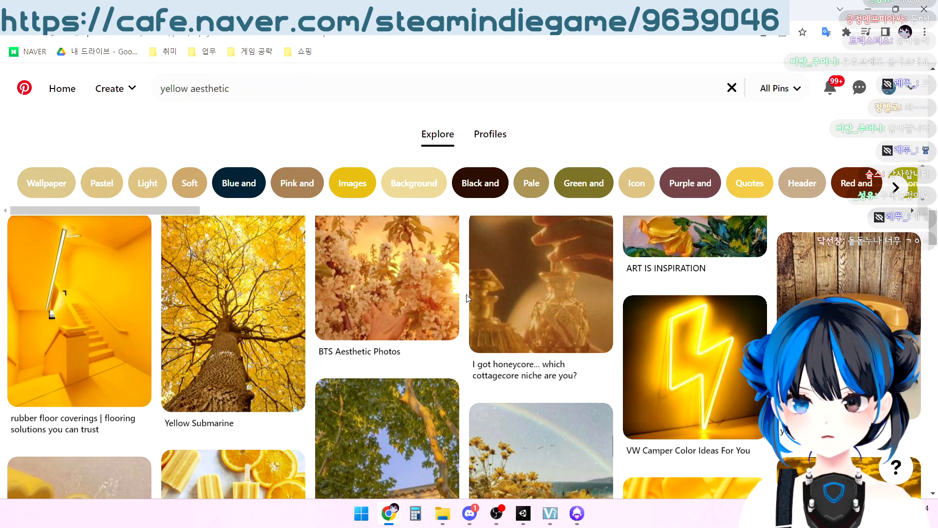
scroll(466, 317, "up", 4)
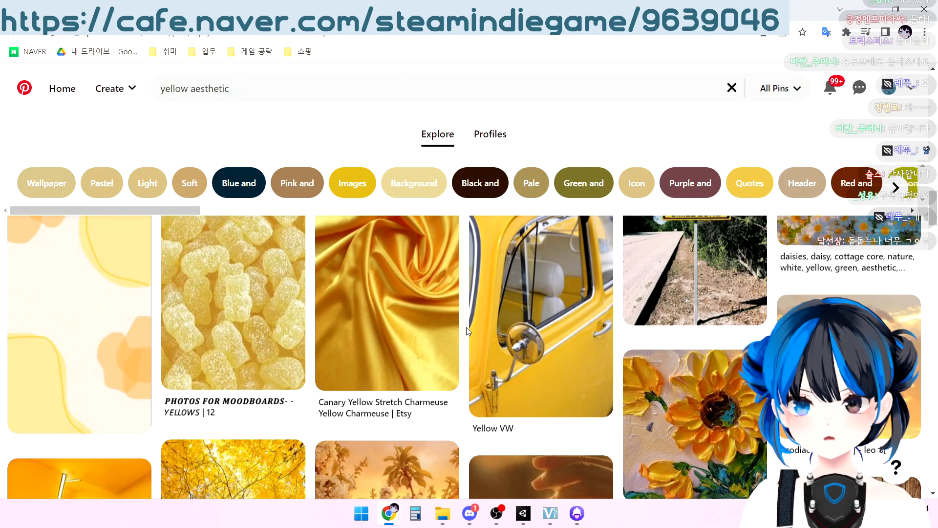
scroll(466, 331, "up", 6)
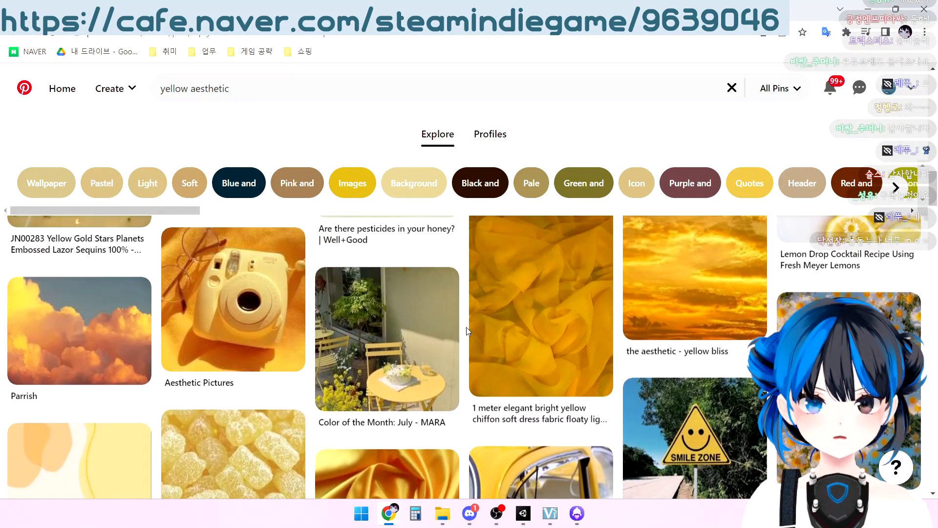
scroll(466, 330, "up", 5)
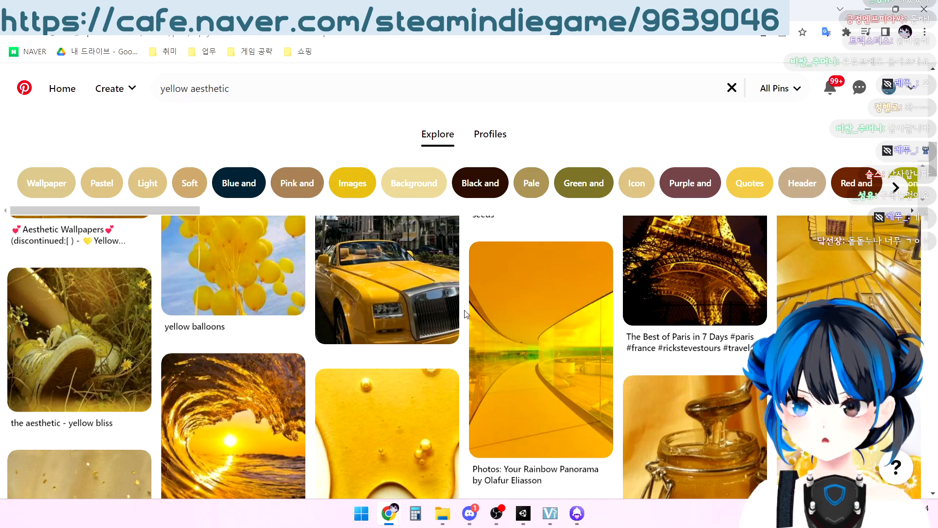
scroll(464, 314, "up", 12)
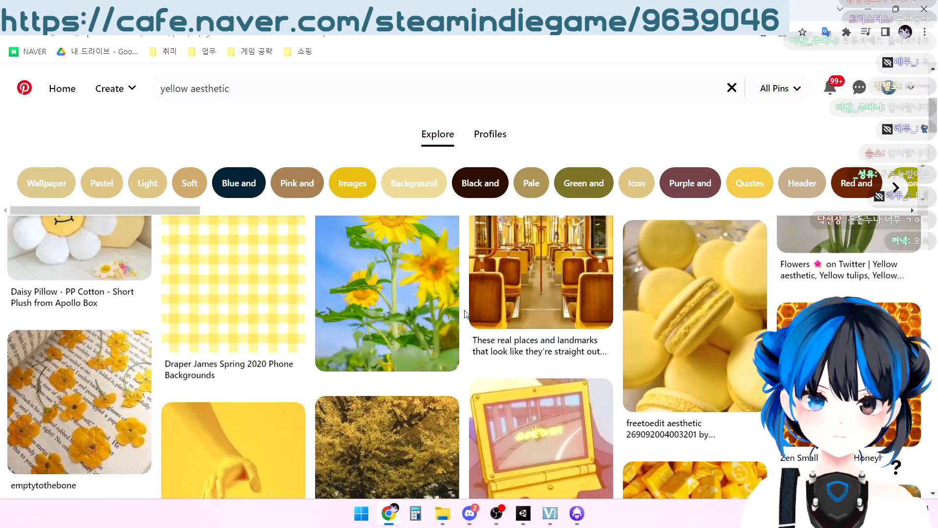
scroll(464, 313, "up", 4)
Open the pin of yellow sunflowers against a blue sky and browse the similar pins below it
left_click(436, 350)
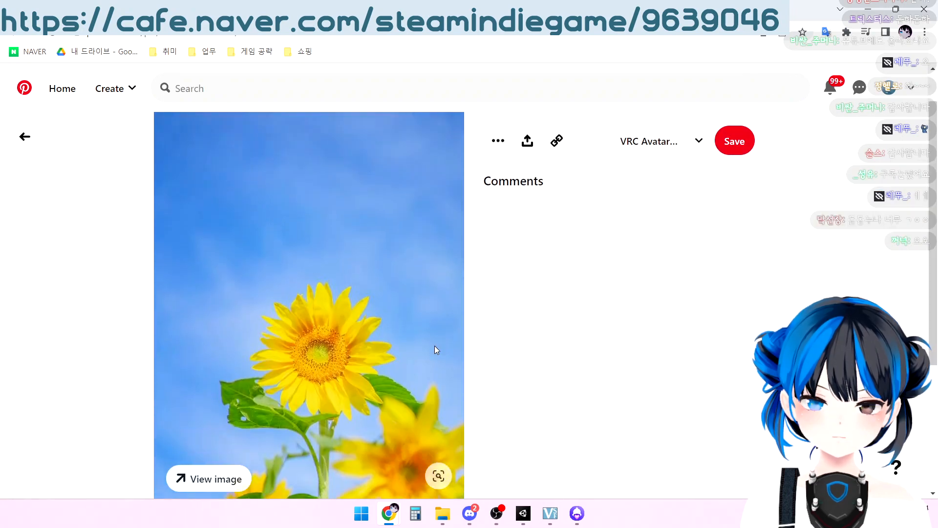
scroll(436, 350, "down", 8)
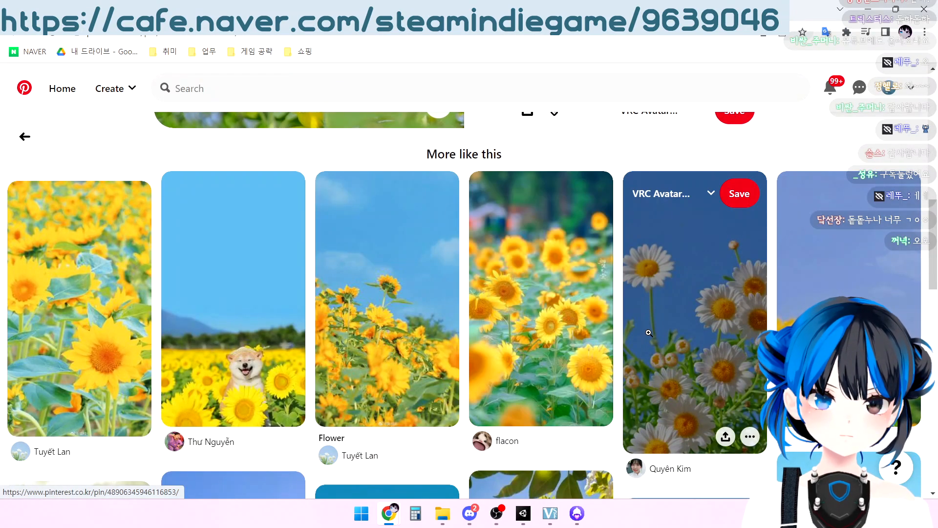
scroll(648, 332, "down", 3)
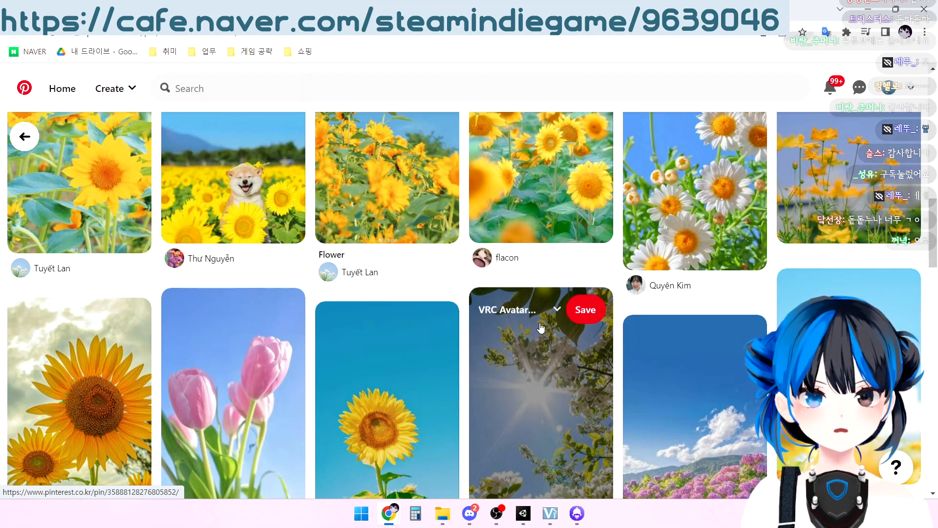
scroll(541, 327, "down", 2)
scroll(353, 426, "down", 2)
scroll(353, 427, "down", 3)
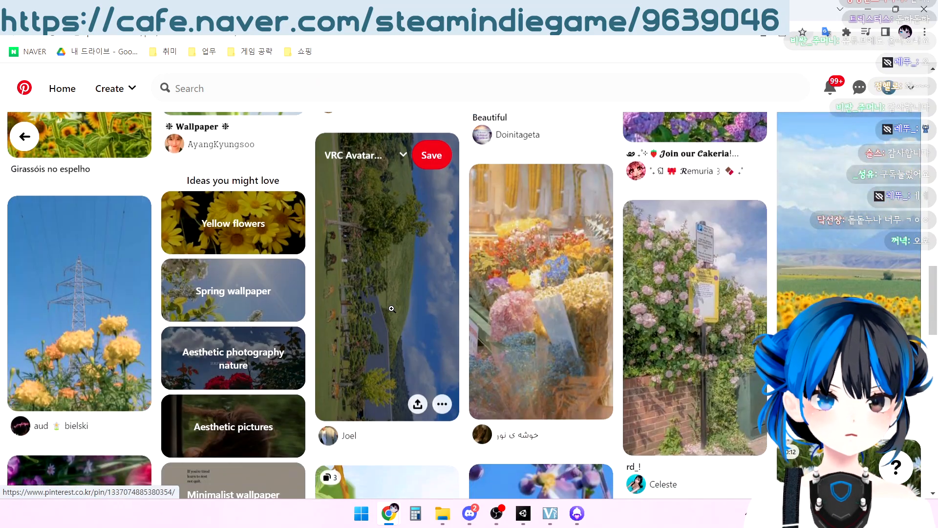
scroll(391, 308, "down", 5)
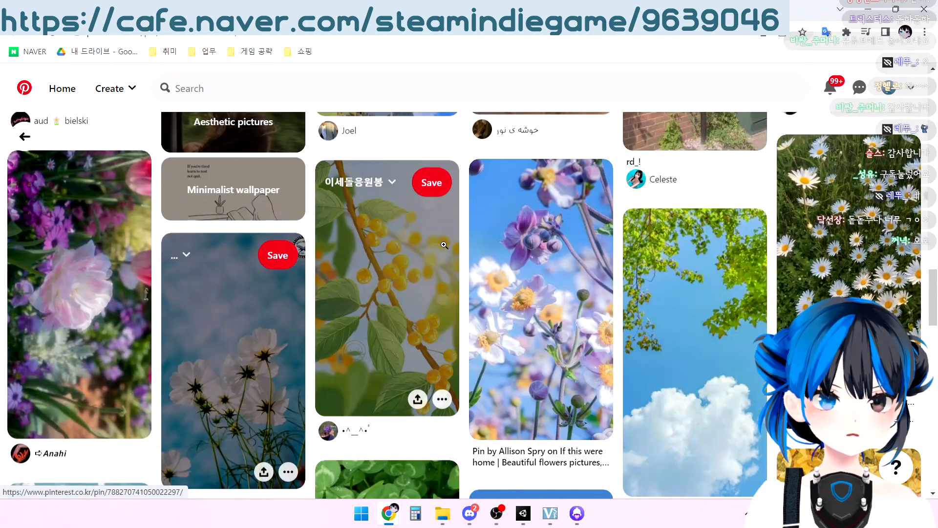
scroll(443, 252, "down", 5)
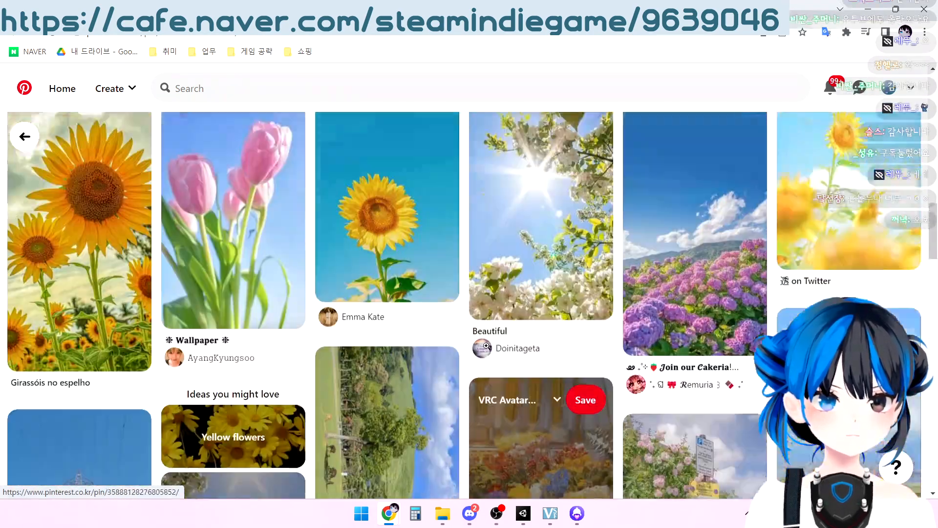
scroll(487, 348, "up", 15)
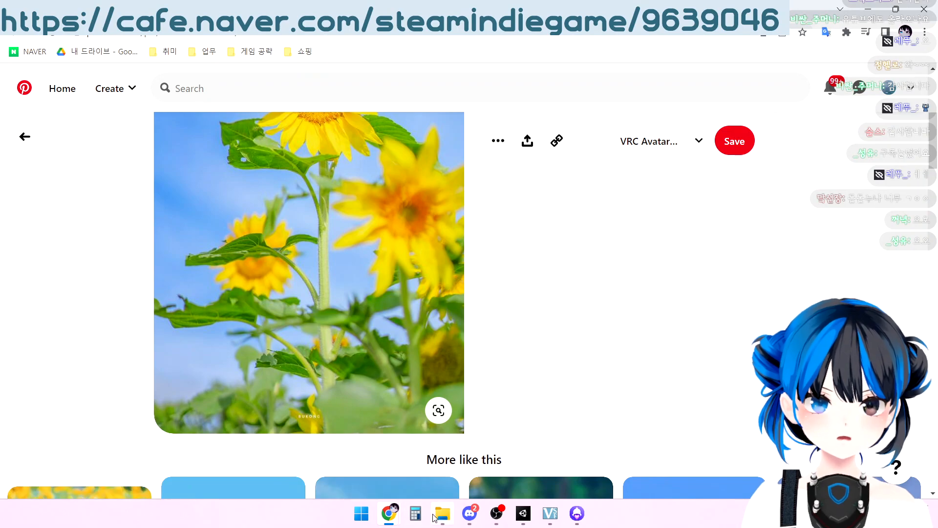
View the saved yellow-flower and blue-sky image in the 레퍼런스 folder, close it and return to the browser
left_click(437, 515)
double_click(108, 126)
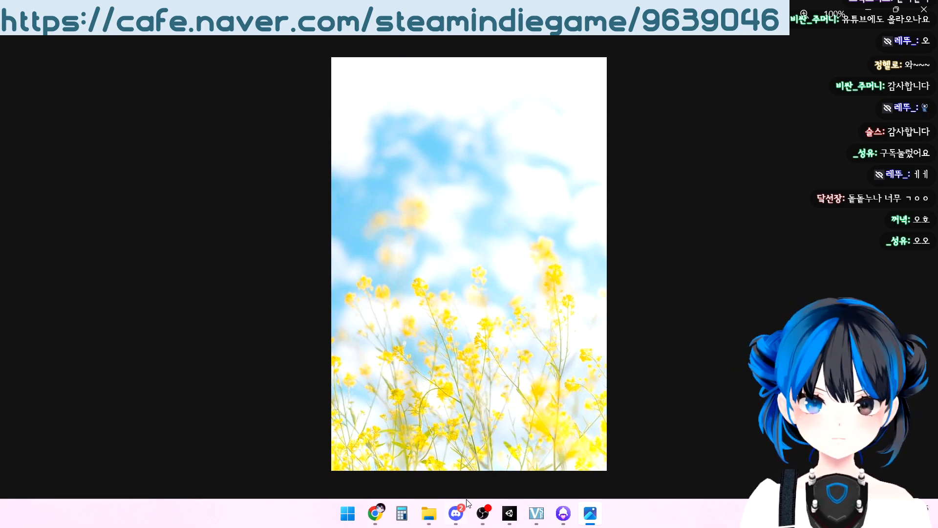
left_click(935, 4)
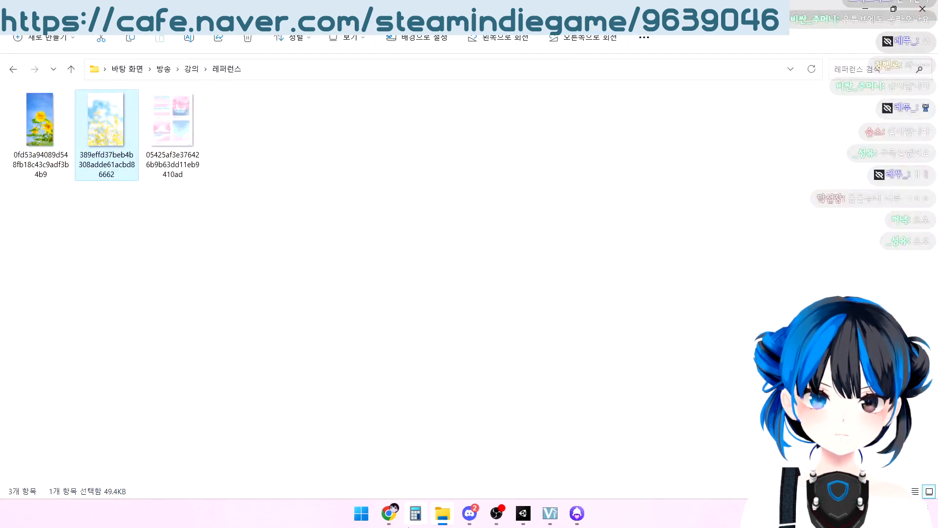
mouse_move(391, 517)
left_click(422, 465)
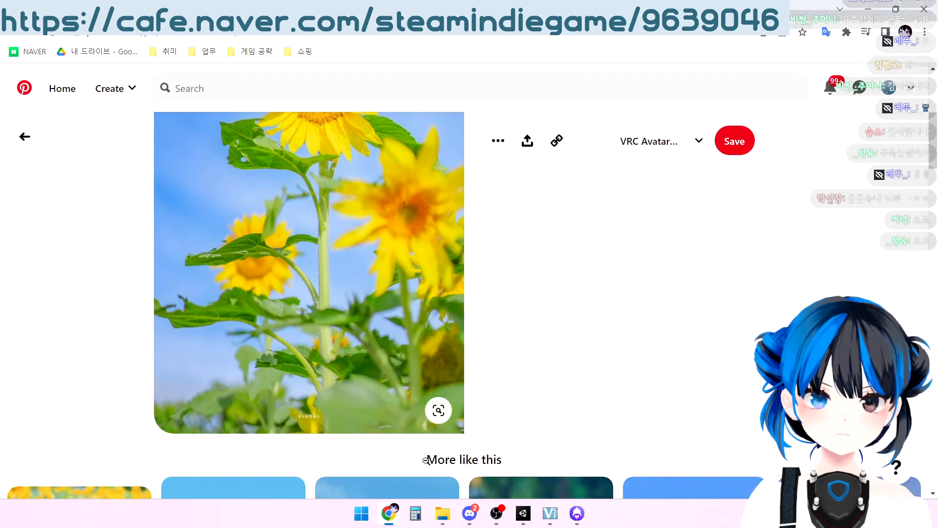
Share the Adobe Color wheel page's address in the stream chat and open Adobe Color's theme extraction (테마 추출)
key("ctrl+Tab")
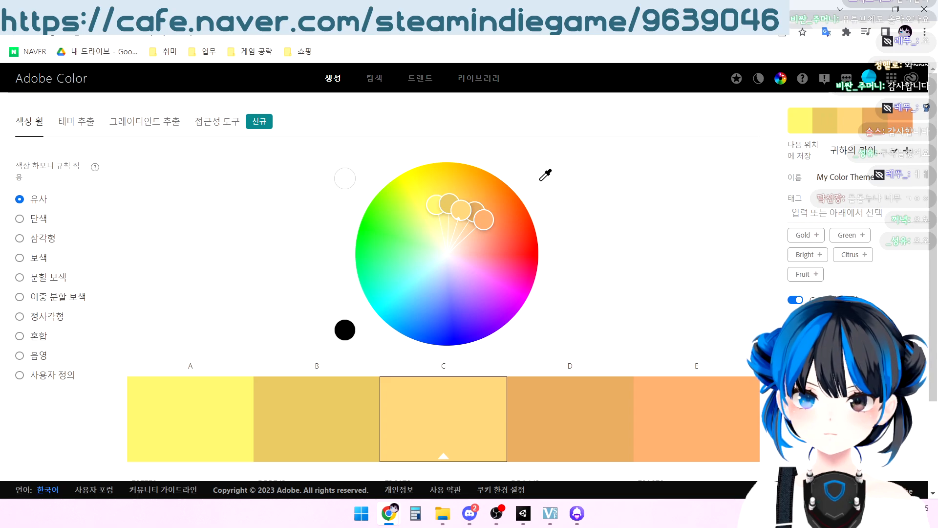
key("ctrl+l")
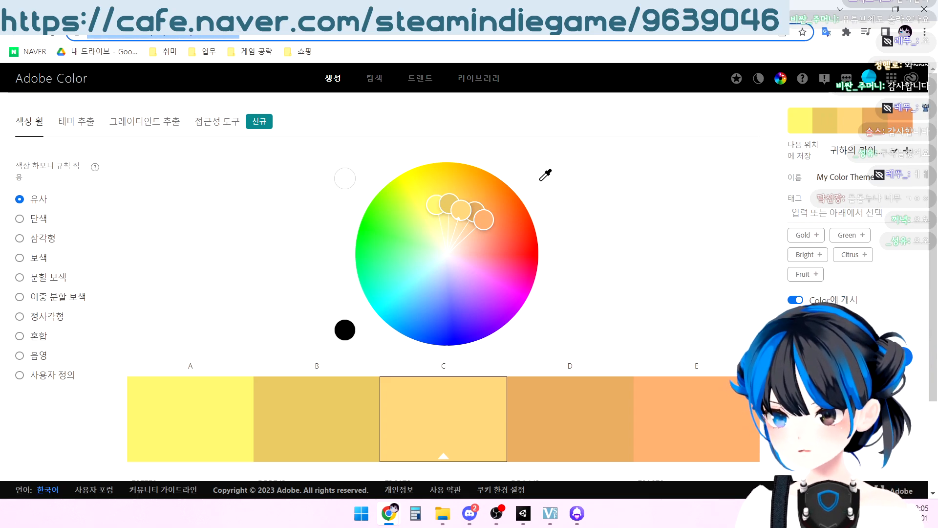
key("alt+Tab")
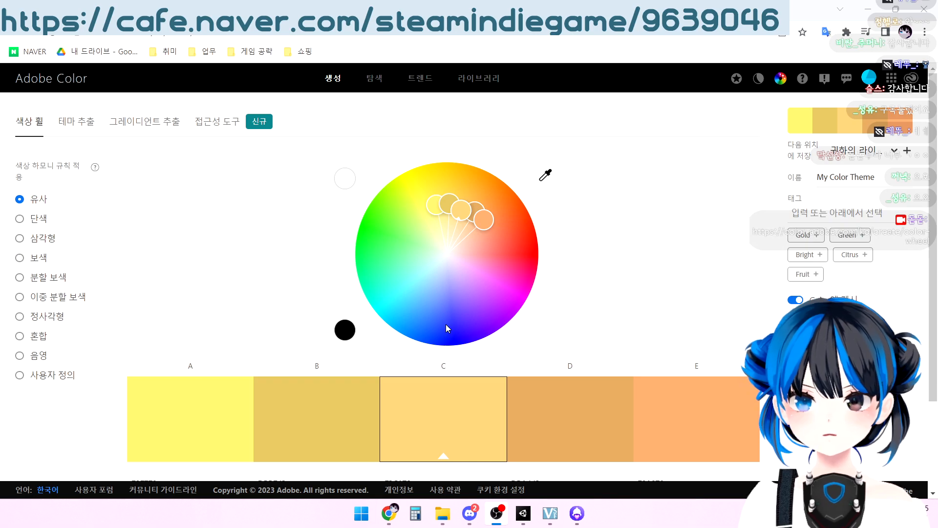
left_click(324, 131)
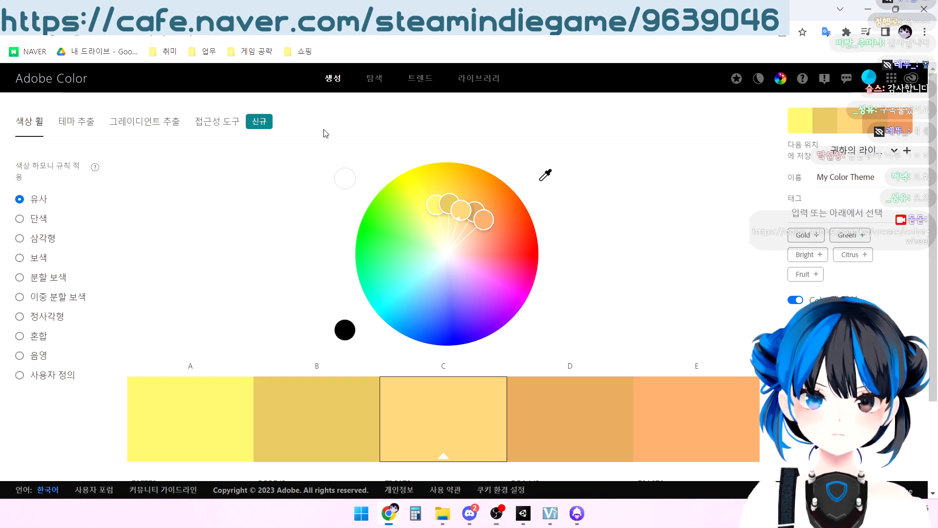
left_click(76, 122)
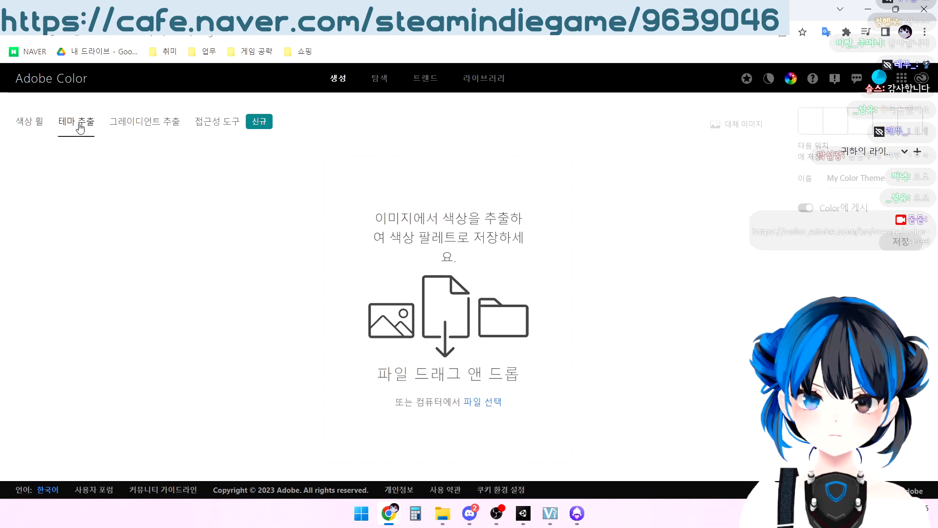
View the gradient extraction page (그레이디언트 추출) and return to theme extraction (테마 추출)
left_click(118, 128)
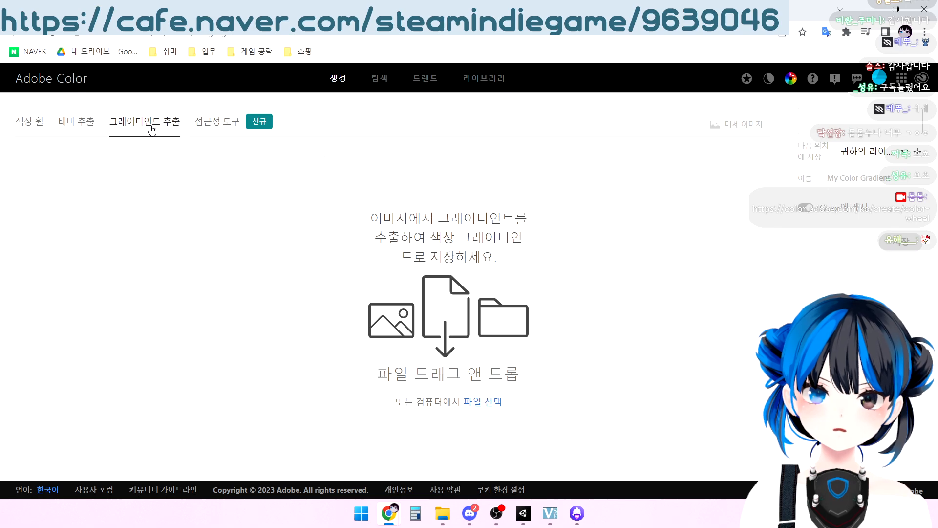
left_click(85, 129)
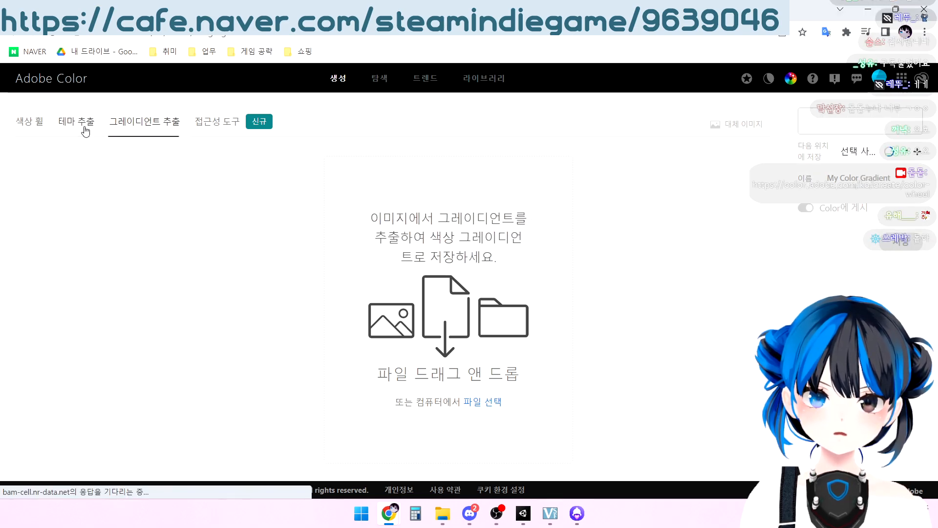
left_click(123, 128)
left_click(77, 130)
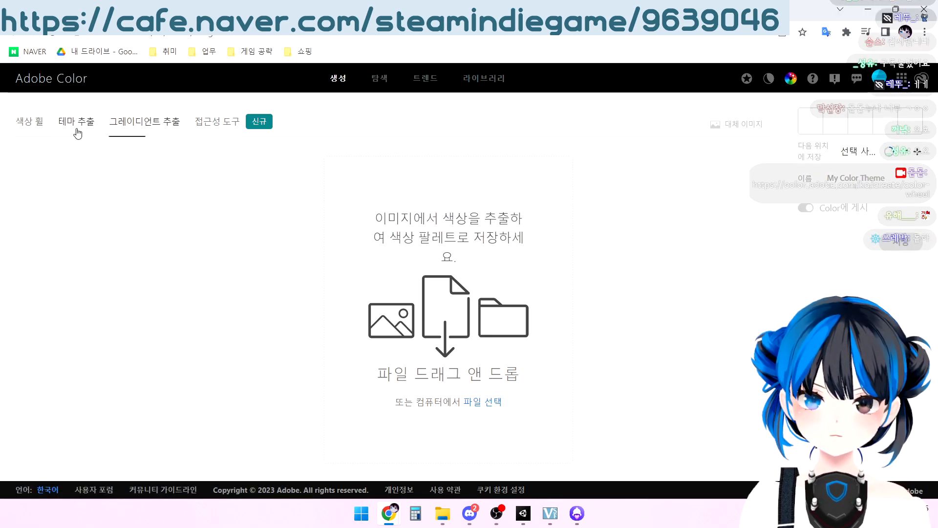
Load the yellow-flower and blue-sky image from the 레퍼런스 folder into theme extraction
left_click(443, 513)
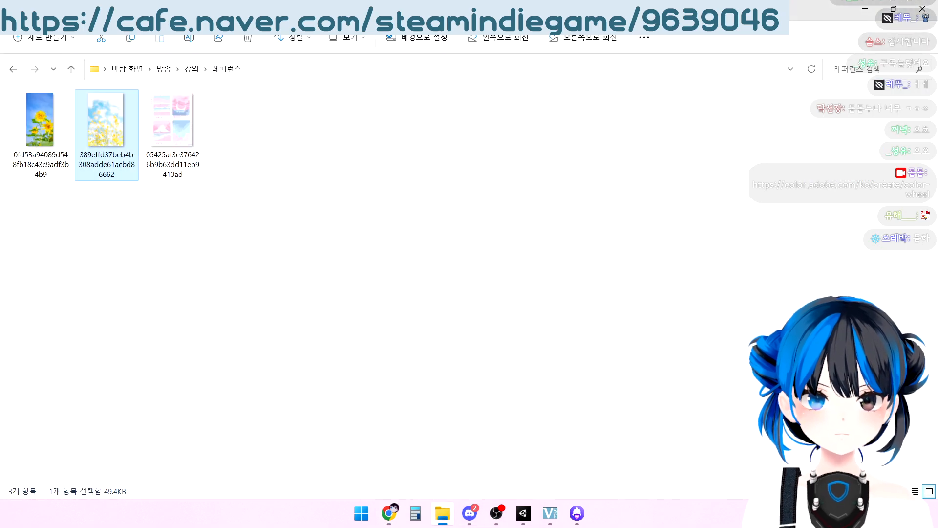
left_click_drag(440, 9, 0, 61)
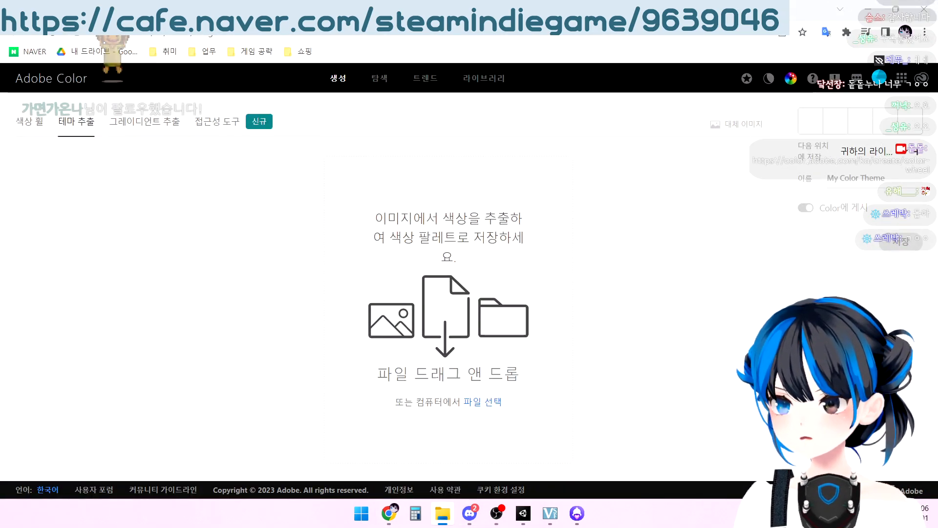
left_click_drag(0, 244, 536, 265)
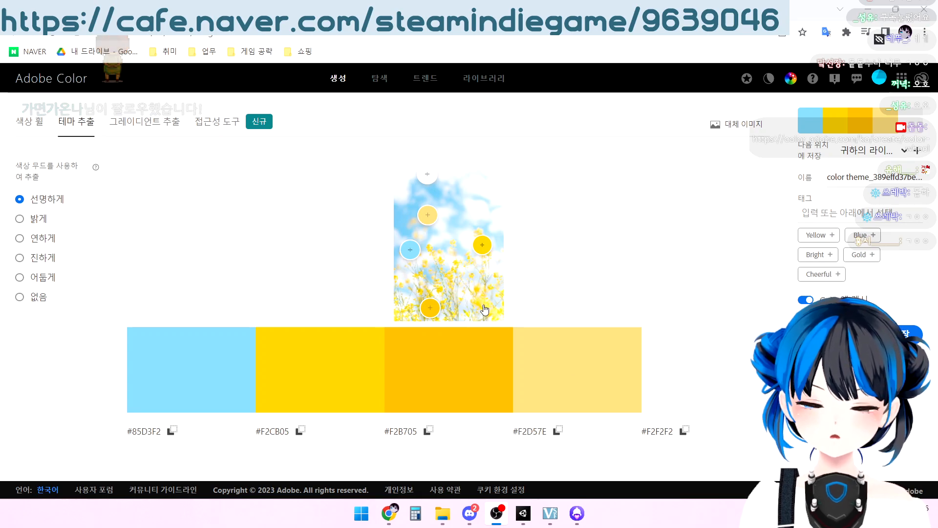
Compare the image's extracted palettes under the color moods 밝게, 연하게, 진하게, 없음 and 어둡게
left_click(20, 220)
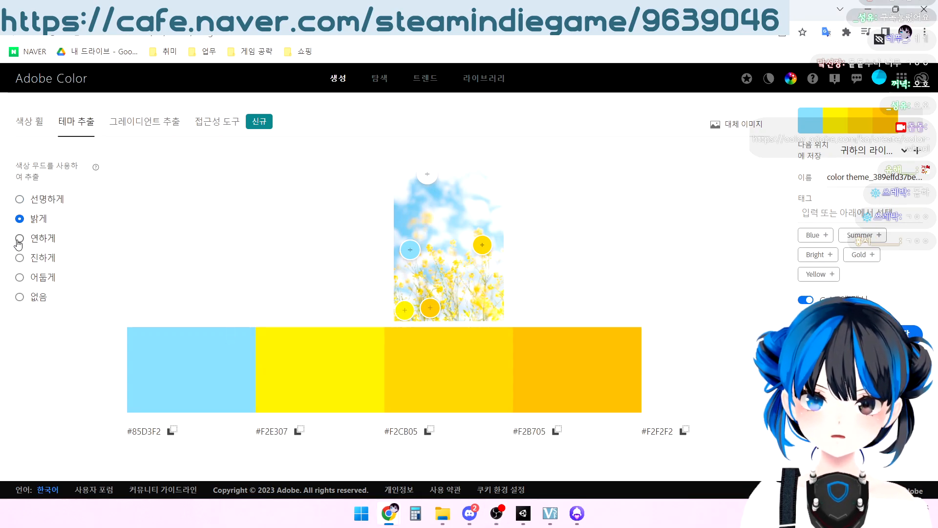
left_click(19, 239)
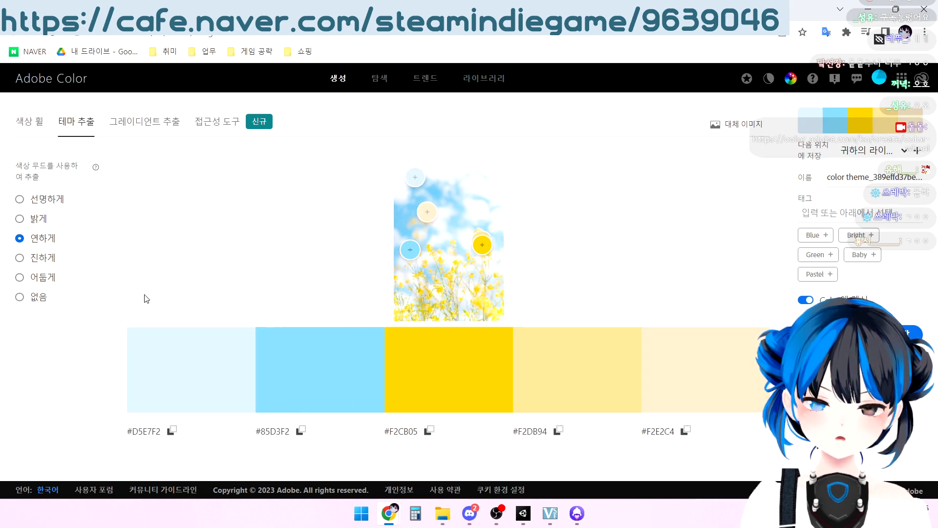
left_click(40, 258)
left_click(32, 279)
left_click(30, 301)
left_click(35, 282)
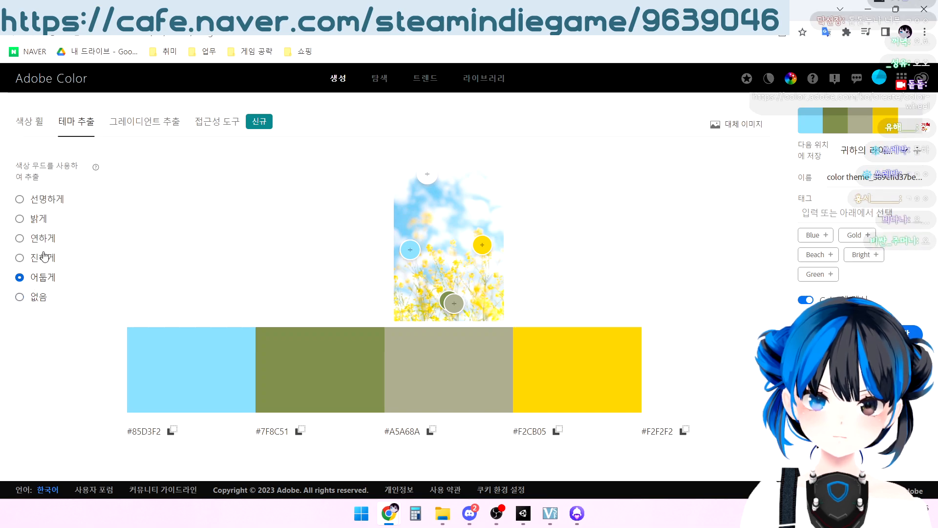
Compare the 연하게, 밝게 and 선명하게 moods, set the color mood to 밝게 and copy the light-blue code #85D3F2
left_click(44, 246)
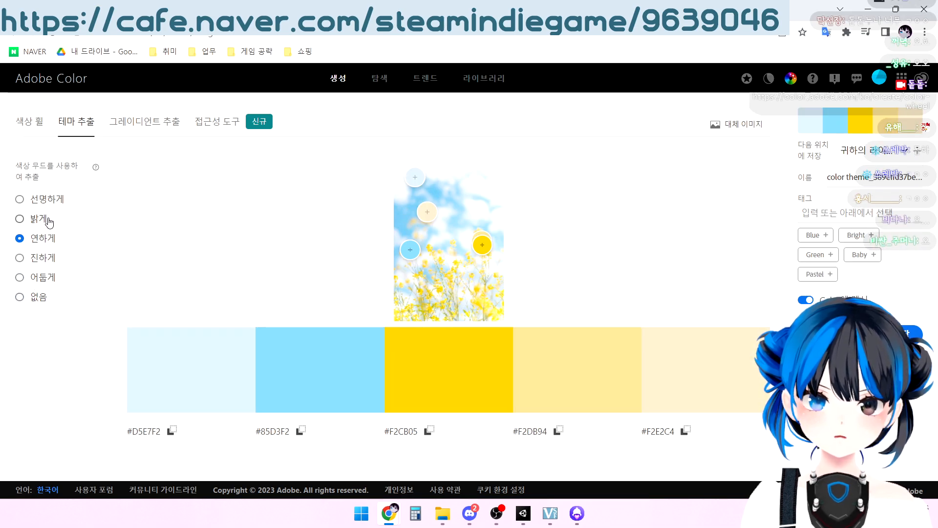
left_click(48, 221)
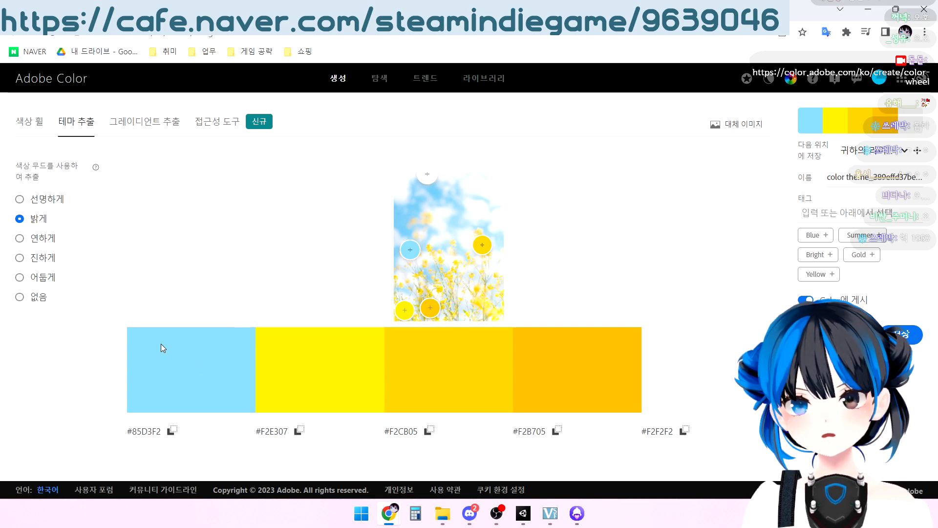
left_click(27, 198)
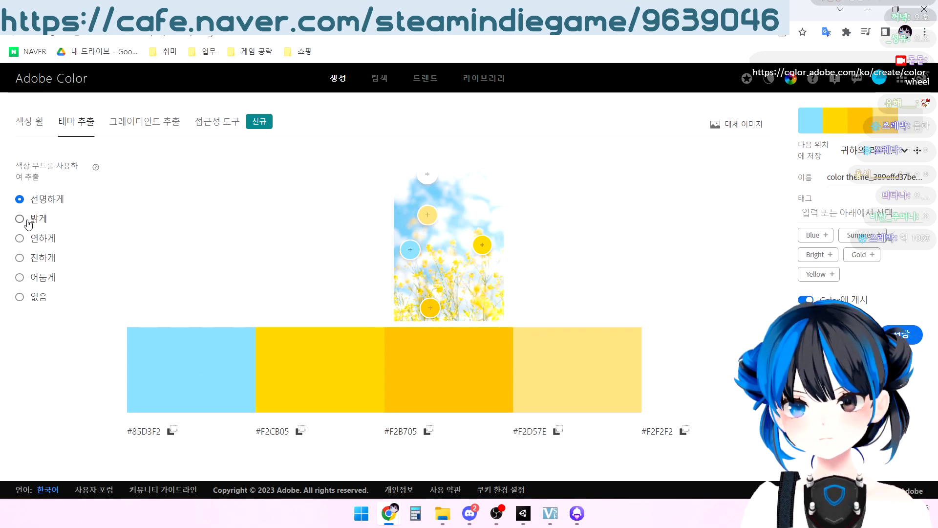
left_click(27, 221)
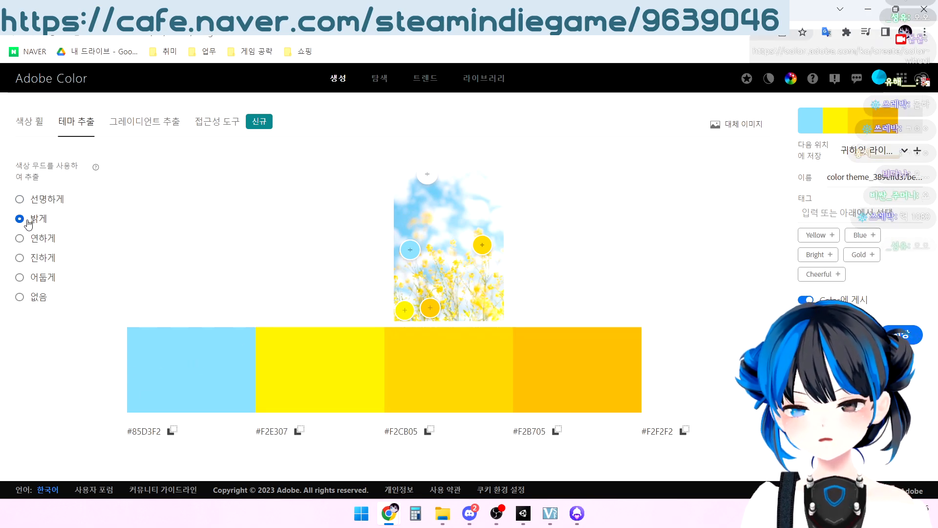
left_click(172, 432)
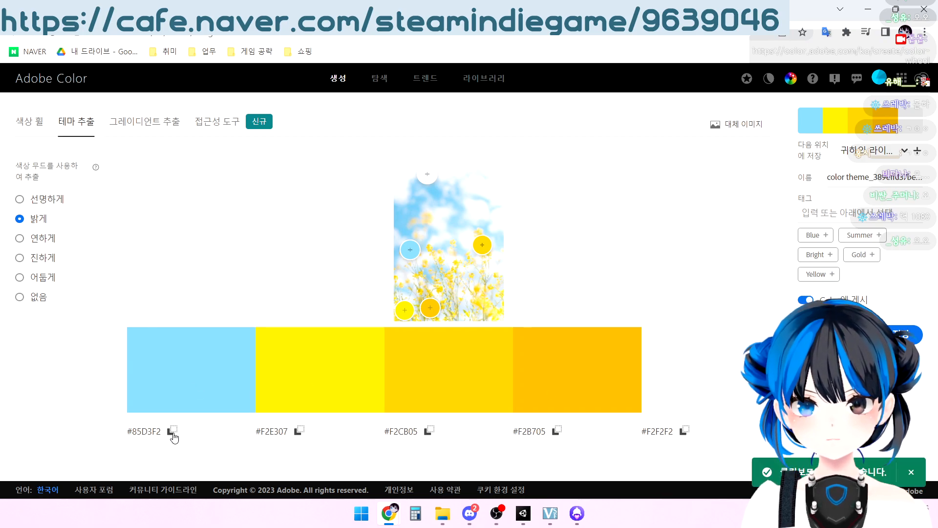
Open ColorPalette_Sample.psd and the black-and-white template ColorPalette_Sample (1).psd in Photoshop
left_click(442, 513)
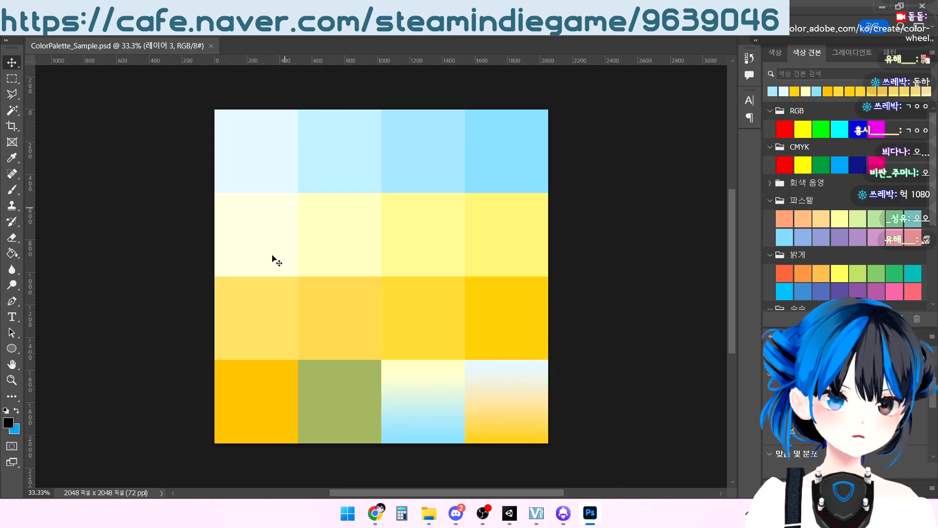
mouse_move(375, 512)
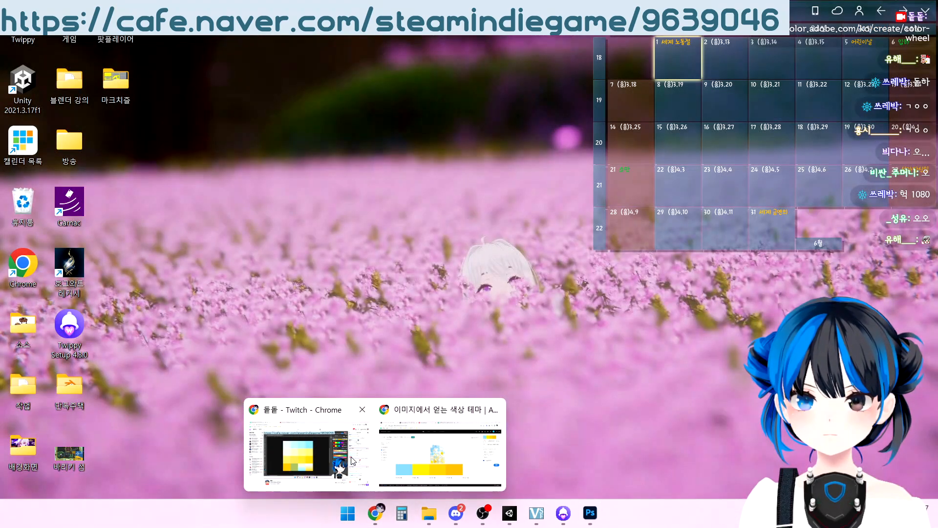
left_click(355, 461)
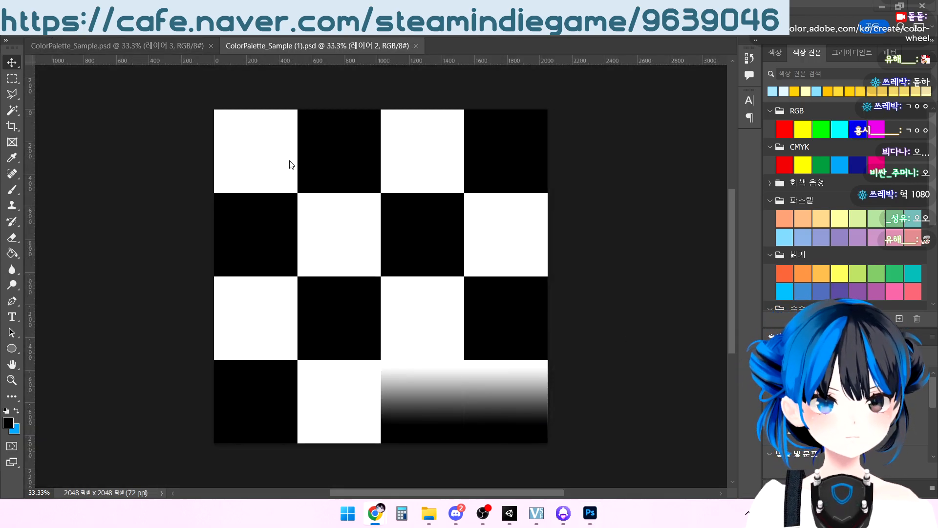
Set the fill color of the first square in the template's top row to #85D3F2
left_click(272, 141)
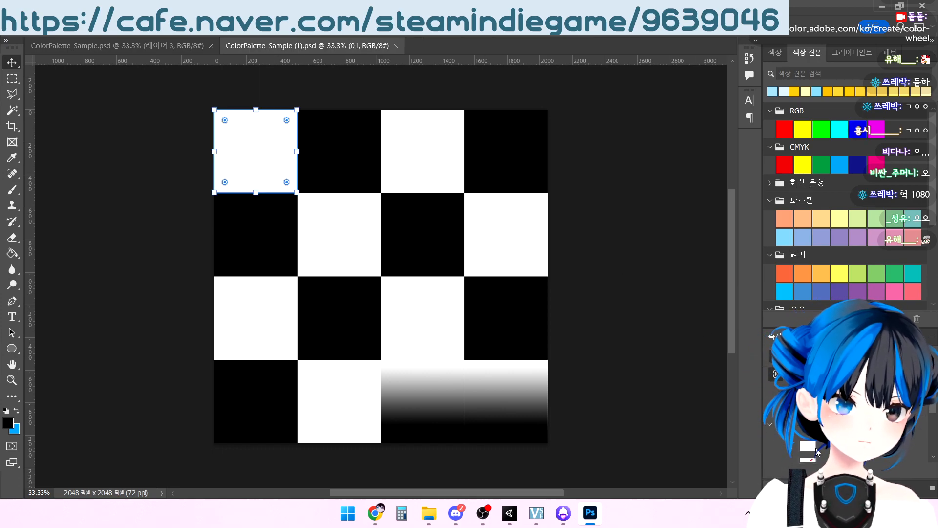
left_click(809, 431)
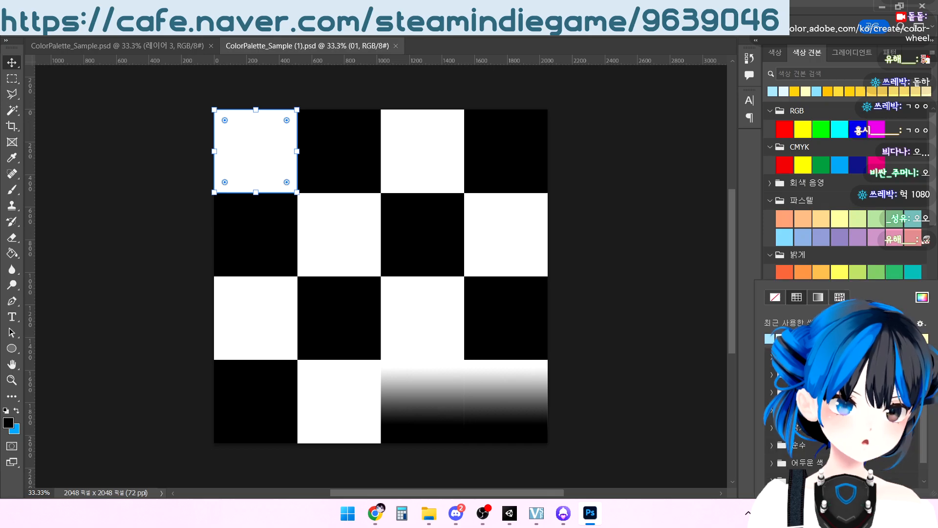
left_click(922, 297)
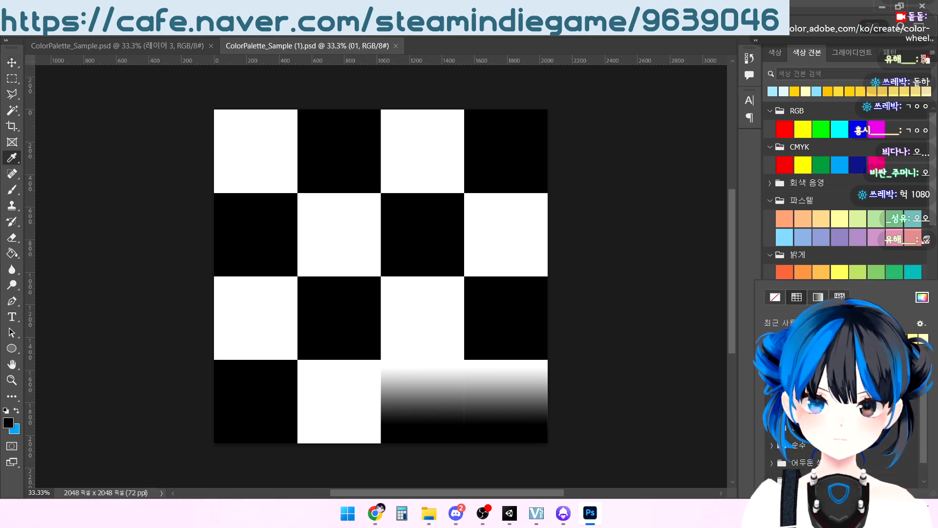
left_click_drag(385, 100, 520, 104)
key("ctrl+v")
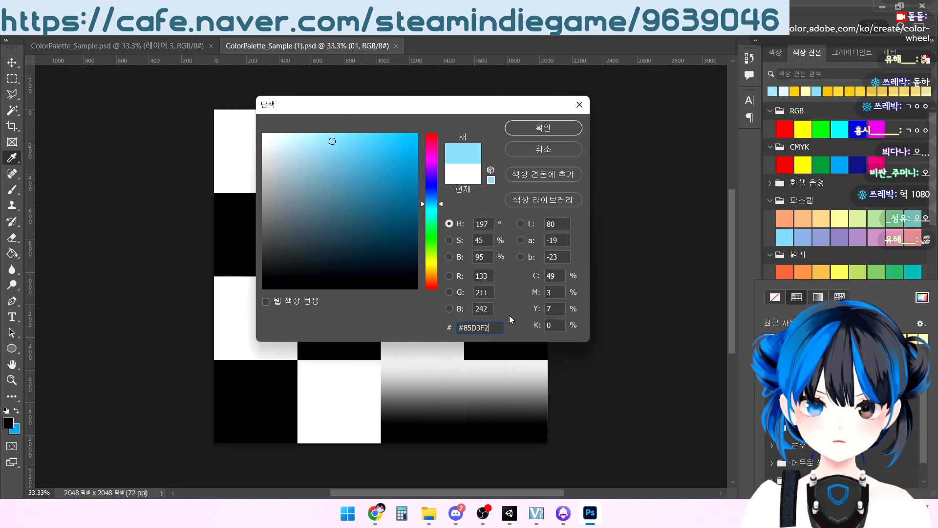
left_click(531, 130)
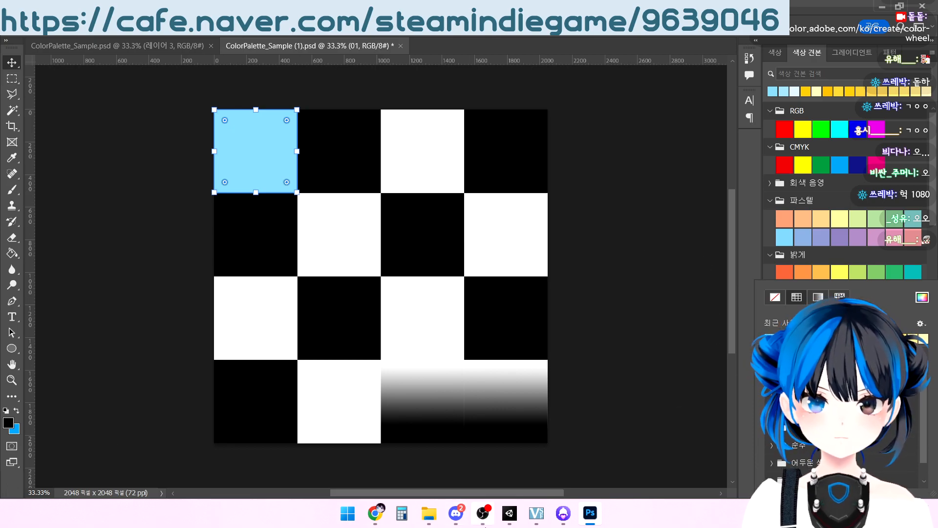
Copy the yellow code #F2E307 from Adobe Color and apply it as the fill of the top row's second square in Photoshop
left_click(482, 513)
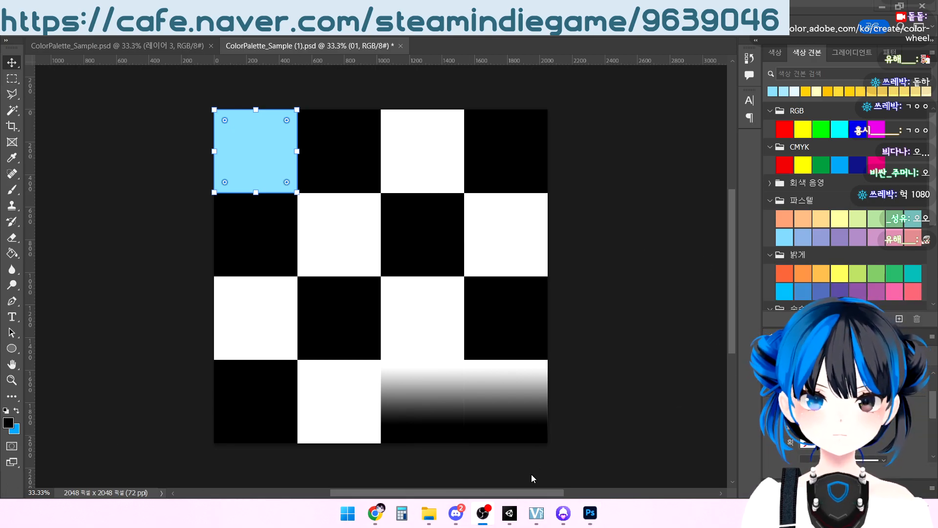
mouse_move(375, 513)
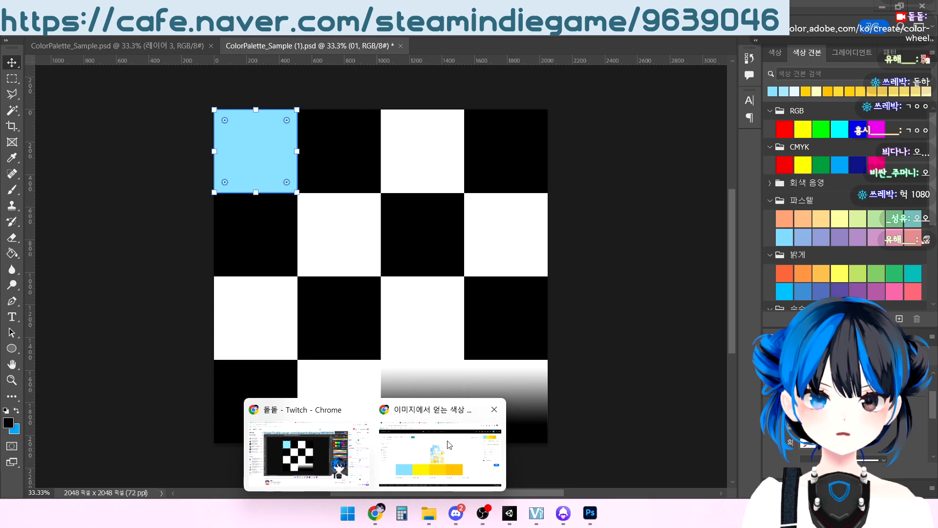
left_click(450, 445)
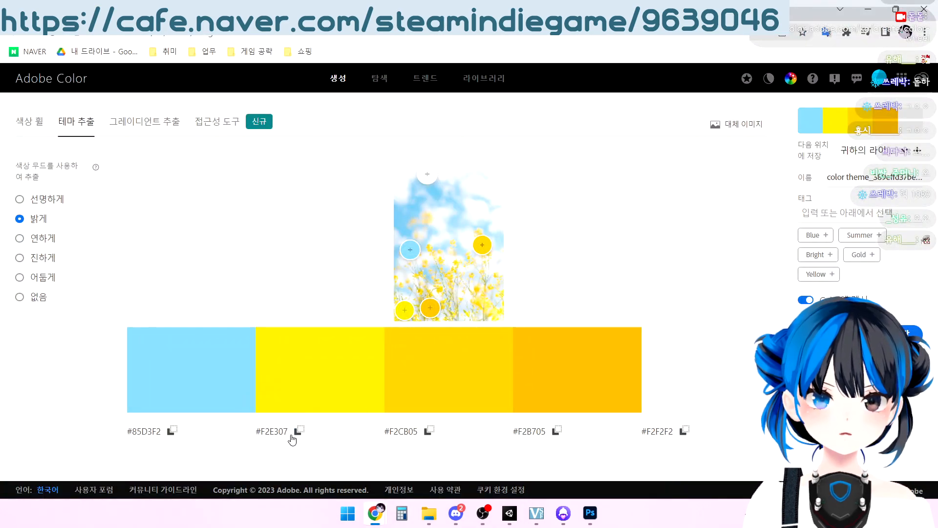
left_click(590, 513)
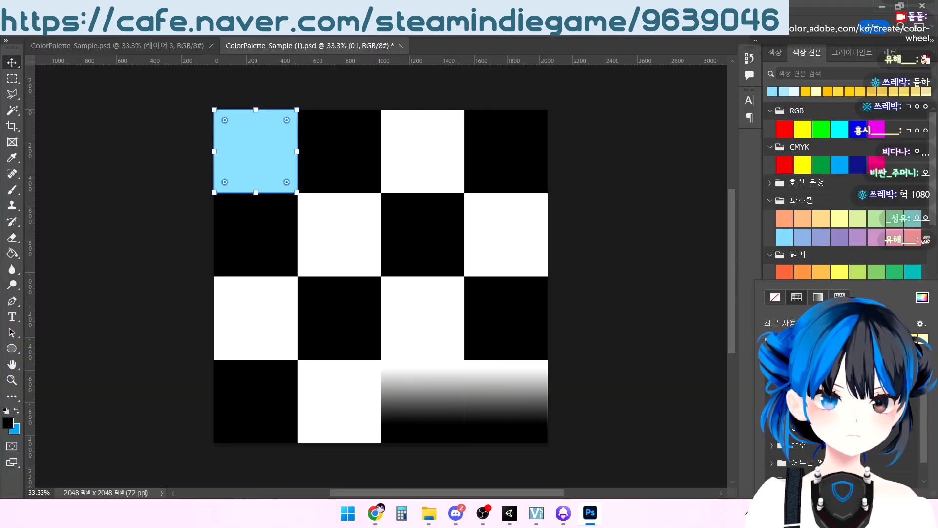
left_click(342, 160)
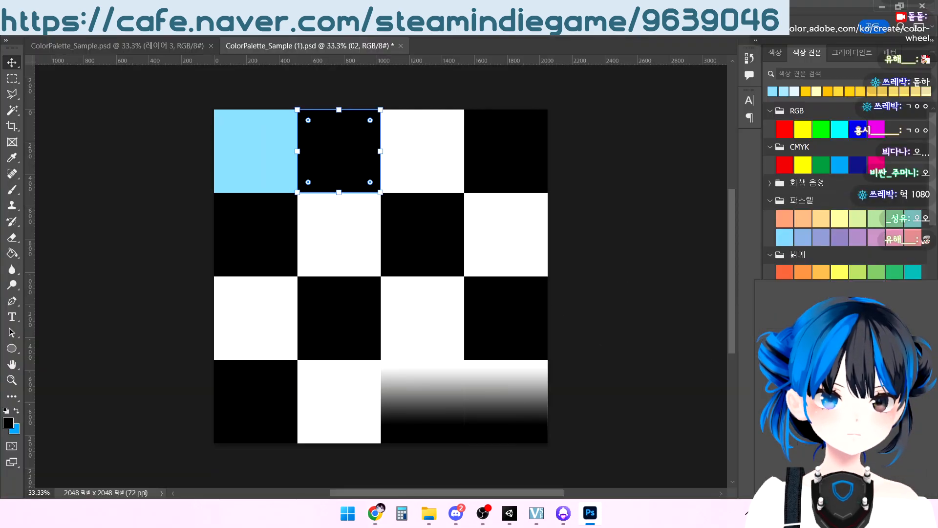
left_click(923, 298)
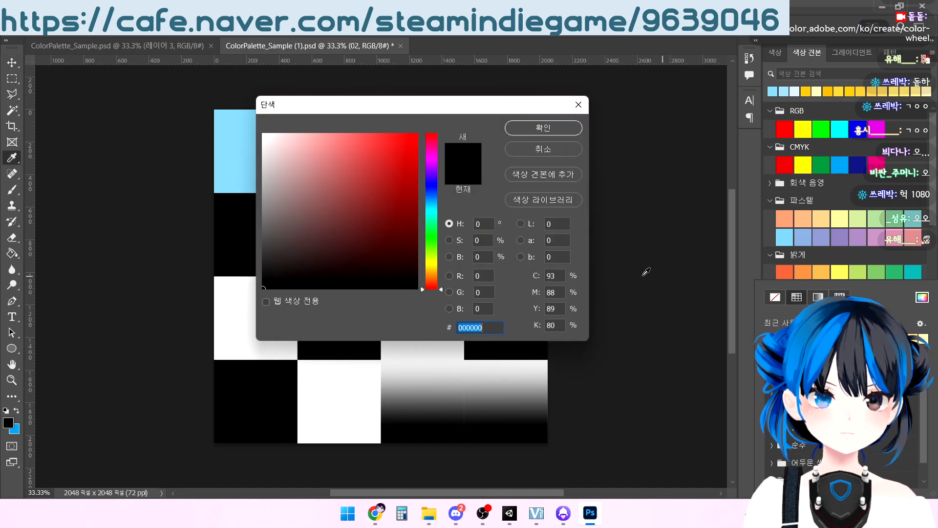
key("ctrl+v")
left_click(543, 128)
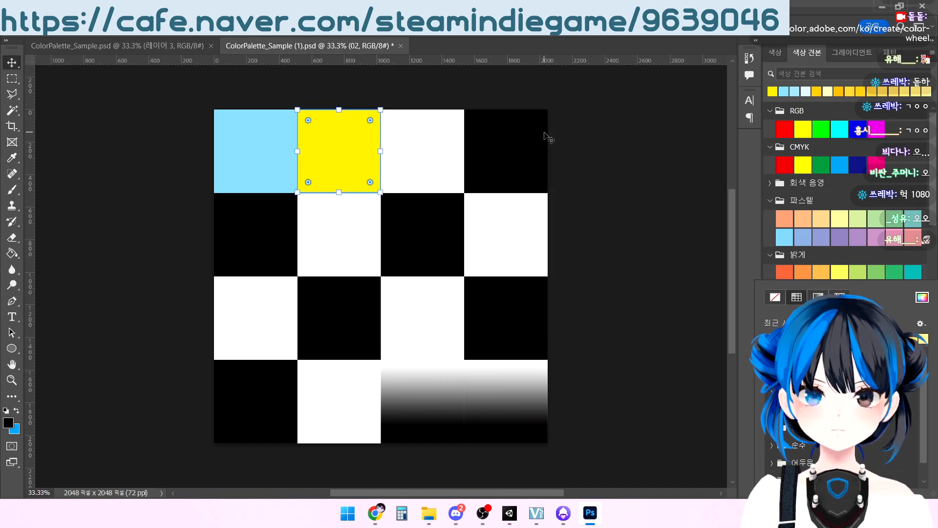
Copy the code #F2CB05 from Adobe Color and apply it as the fill of the top row's third square in Photoshop
left_click(439, 157)
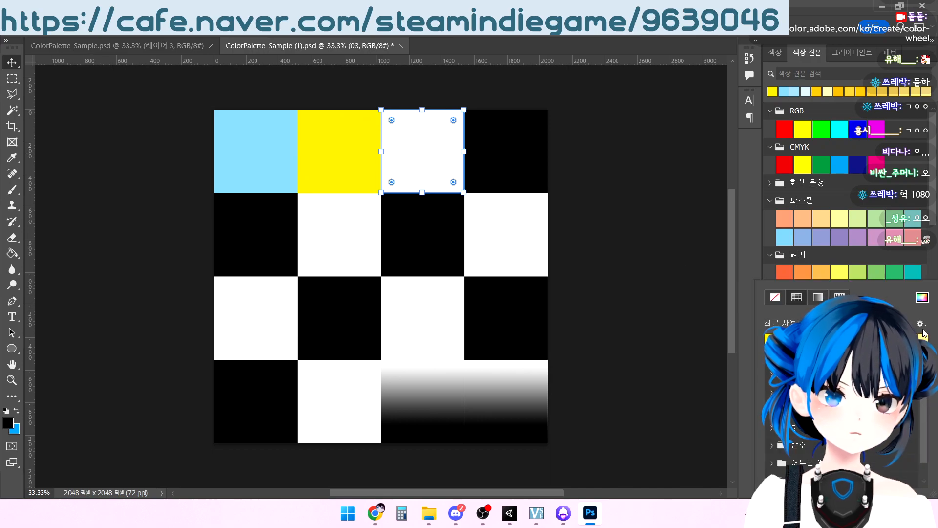
double_click(923, 298)
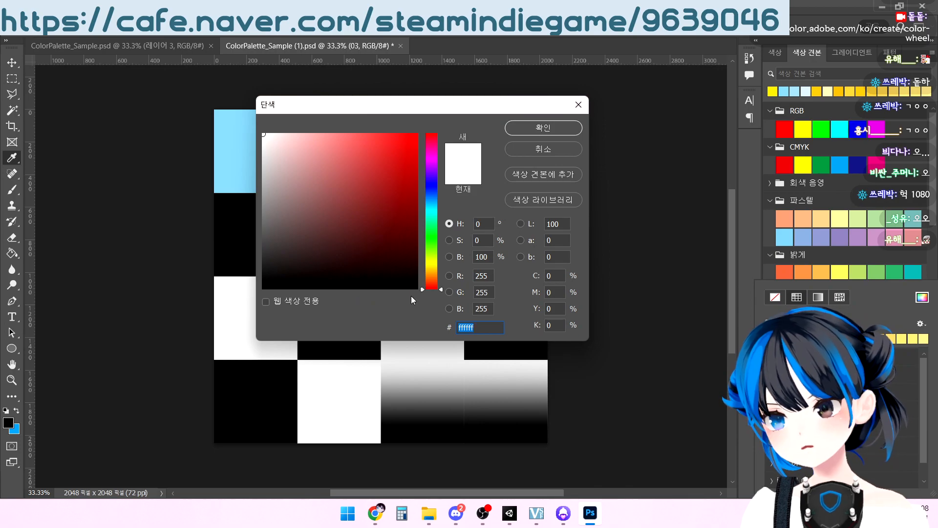
mouse_move(375, 519)
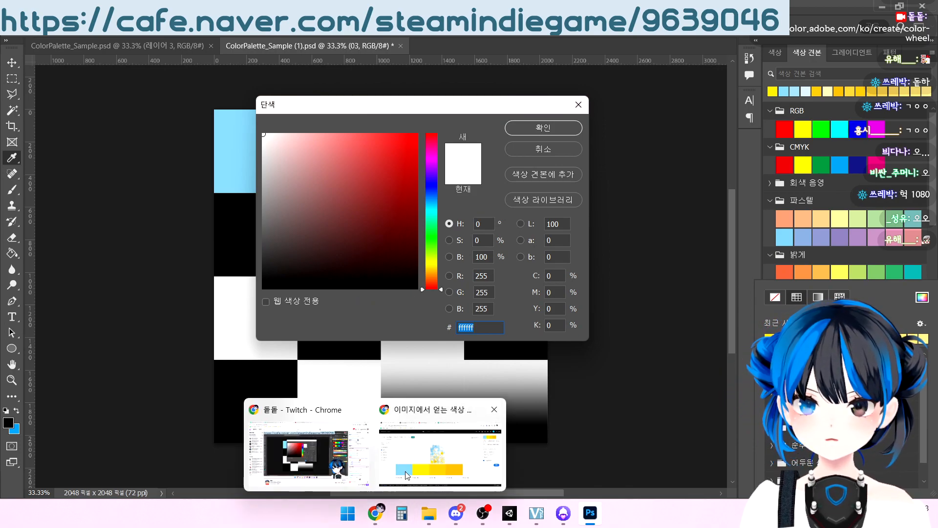
left_click(449, 420)
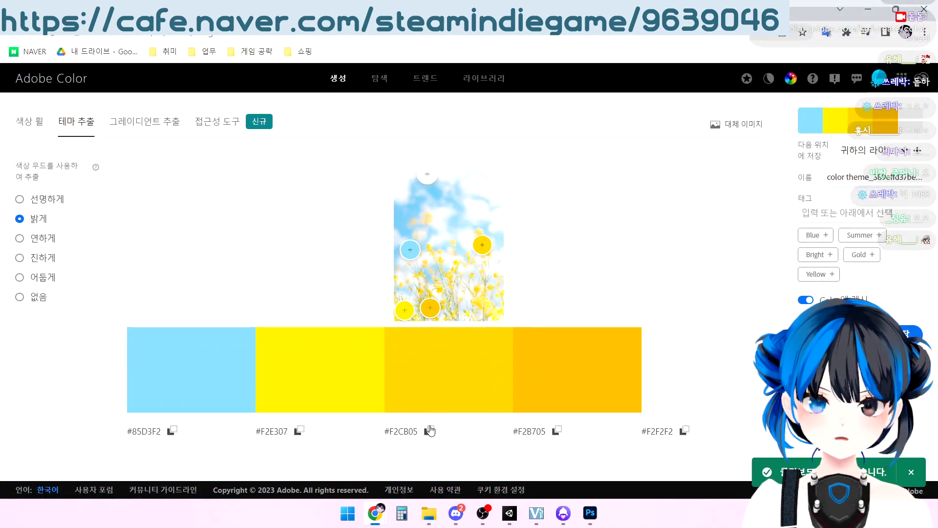
left_click(591, 512)
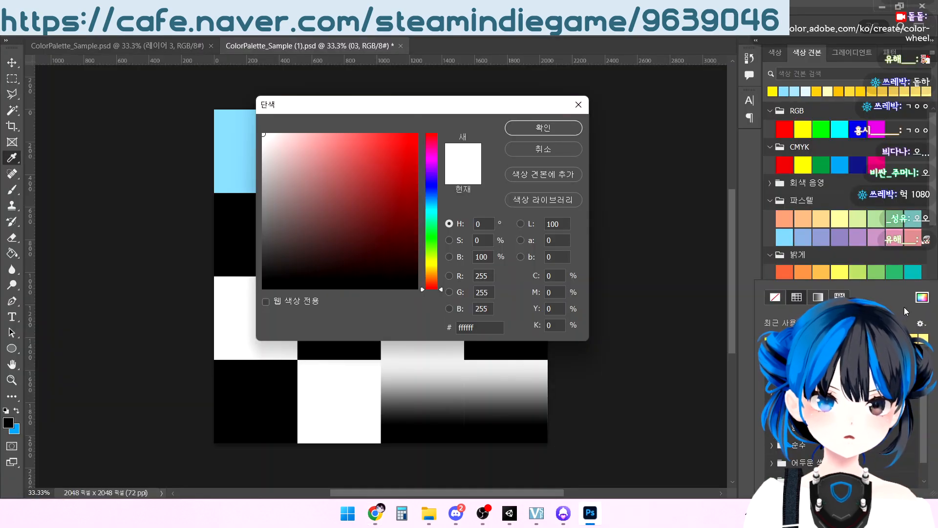
left_click(524, 151)
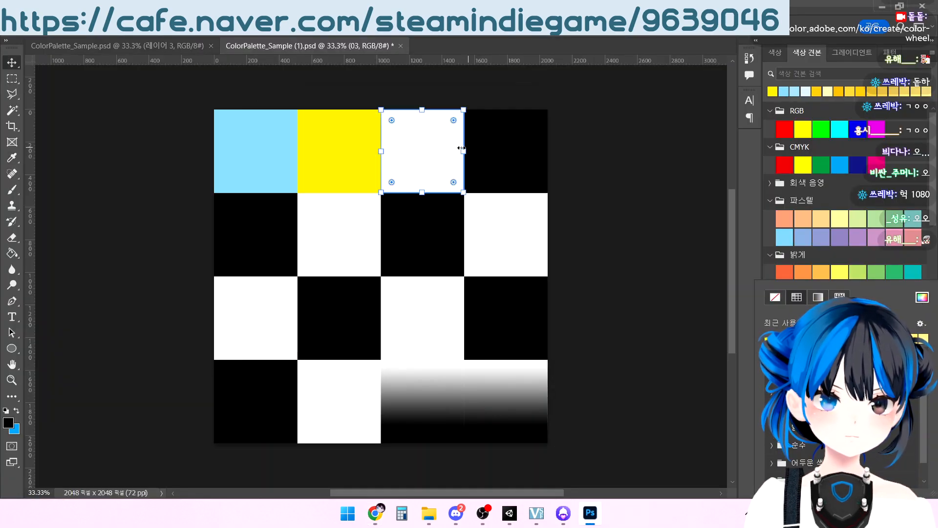
left_click(921, 297)
key("ctrl+v")
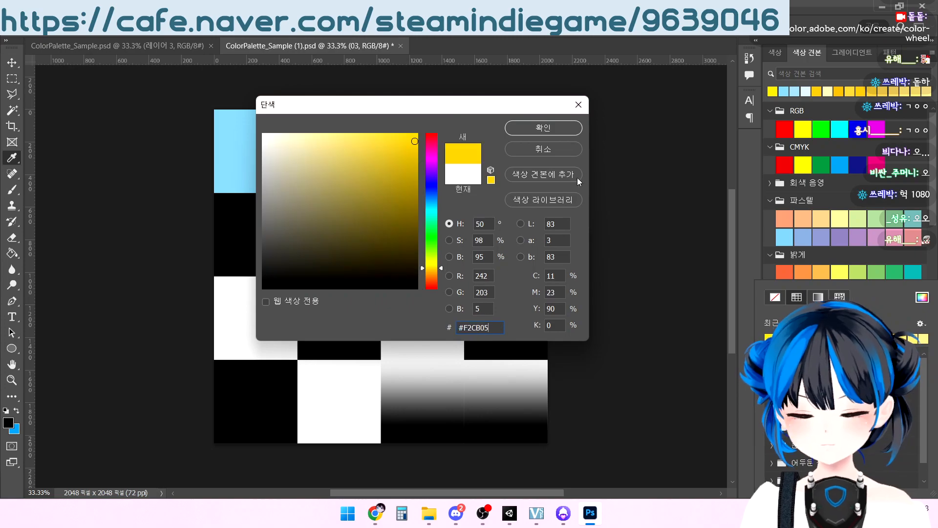
left_click(553, 130)
key("v")
Copy the code #F2B705 from Adobe Color and apply it as the fill of the top row's fourth square in Photoshop
left_click(506, 135)
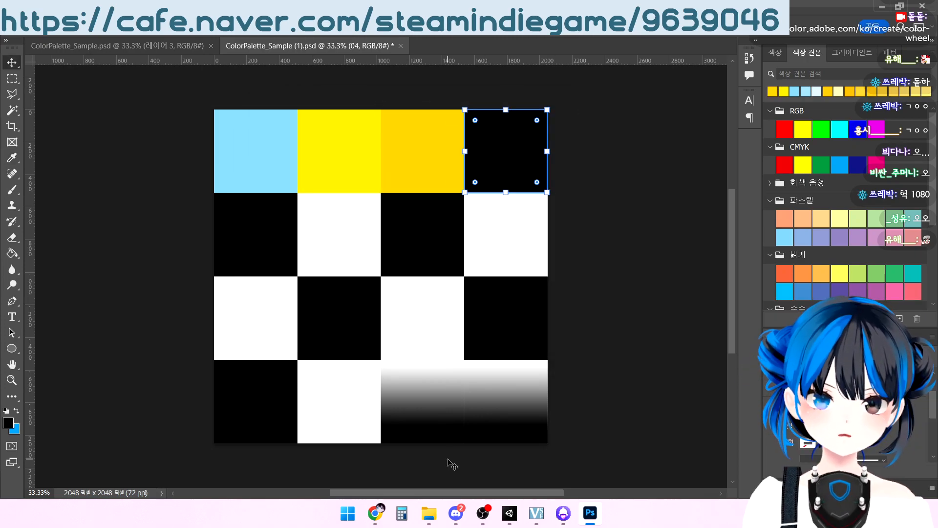
mouse_move(376, 514)
left_click(417, 477)
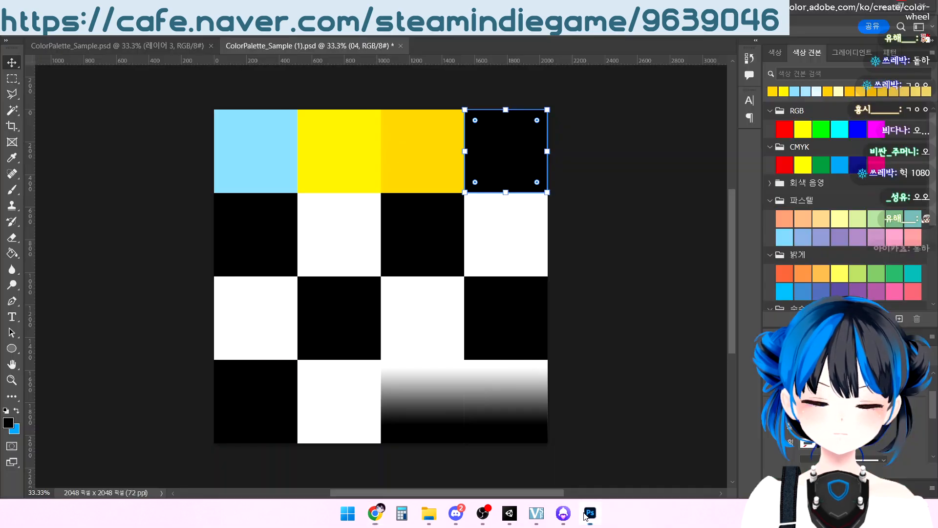
left_click(590, 513)
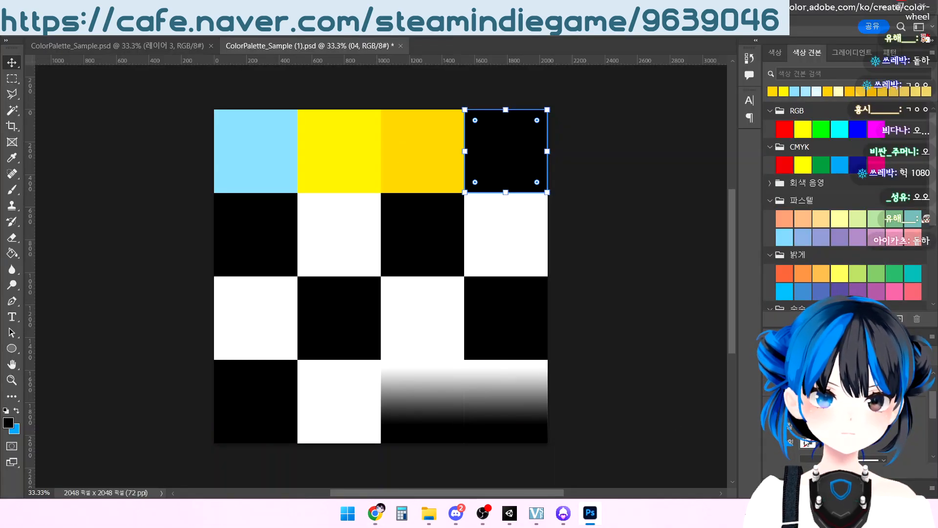
left_click(923, 297)
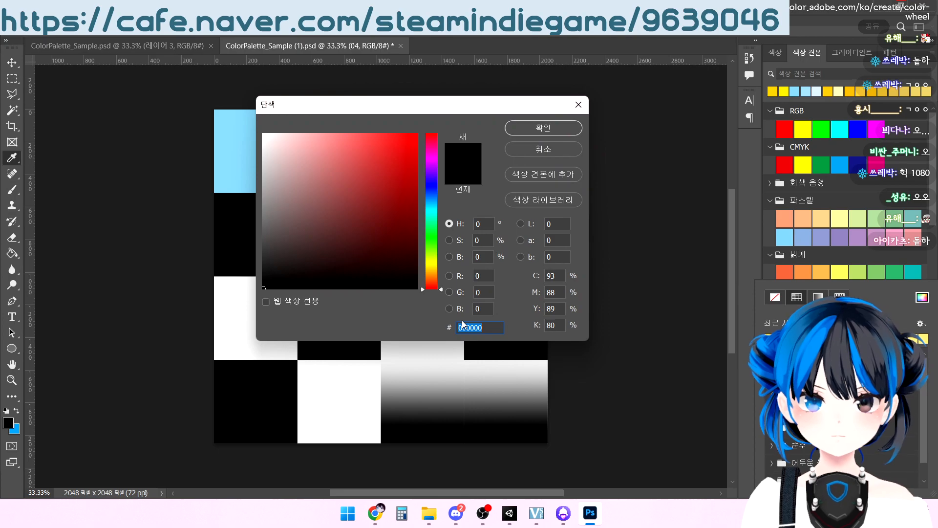
type("F2B705")
left_click(536, 133)
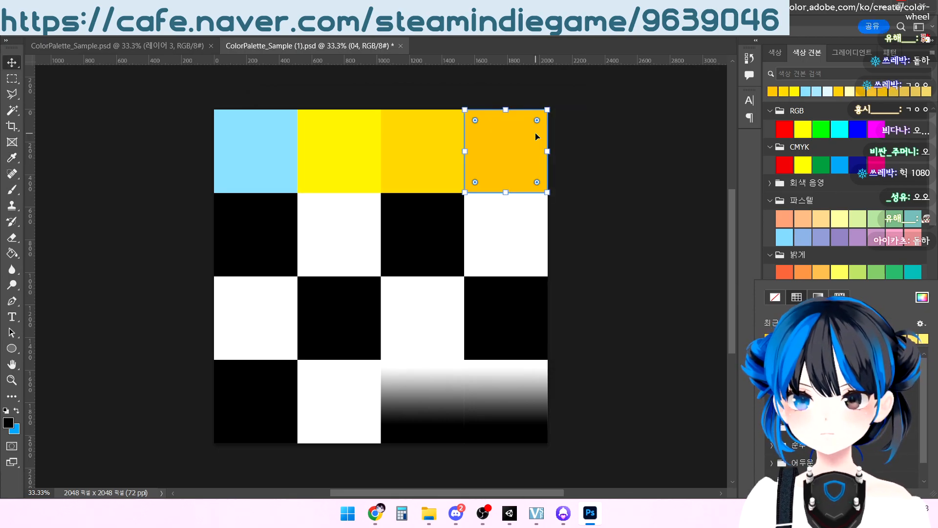
left_click(610, 240)
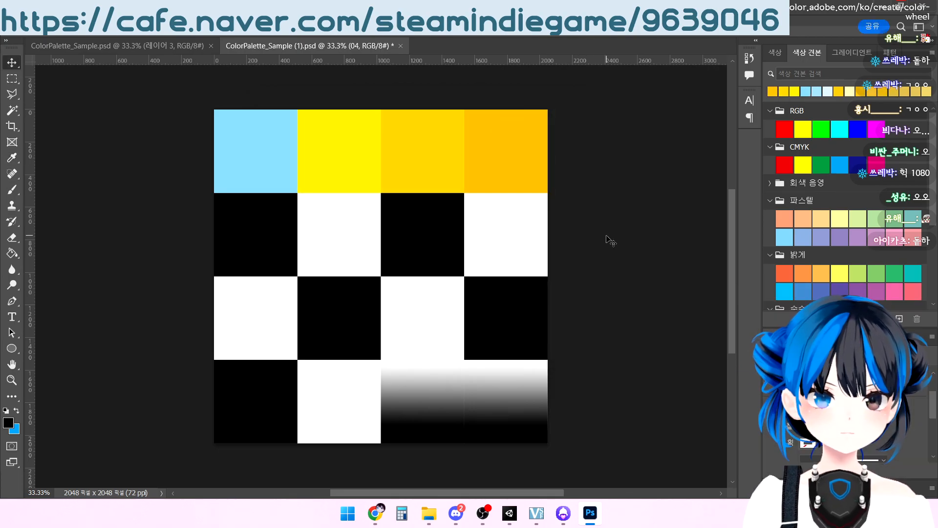
Lighten the fill of the top row's light-blue first square to #8CDAF9
left_click(252, 241)
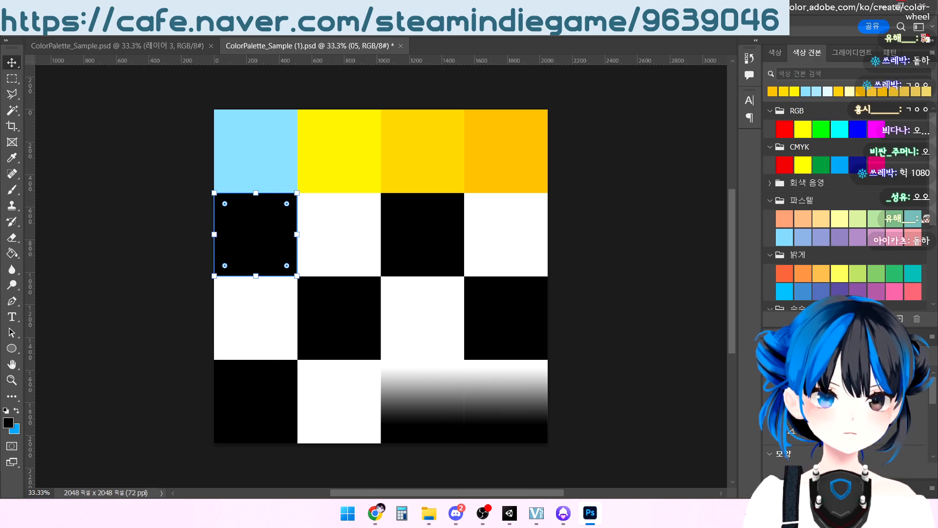
left_click(255, 137)
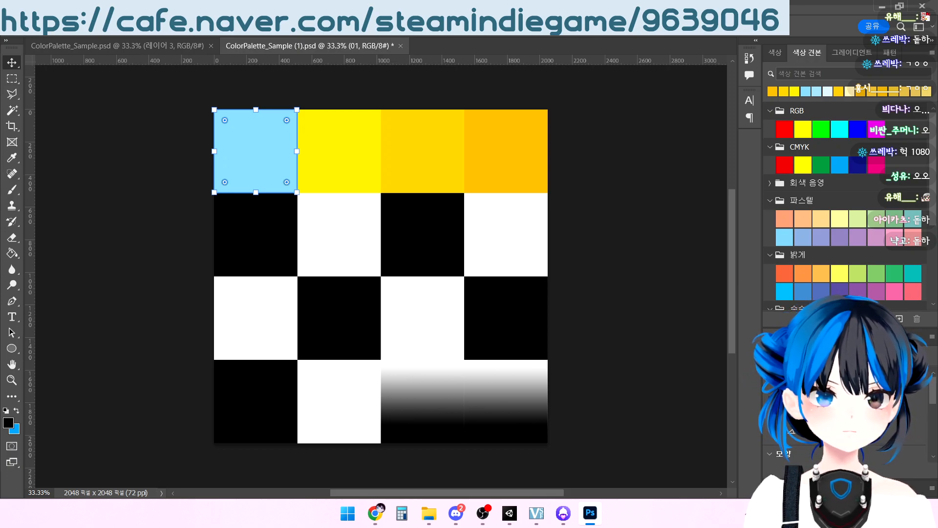
left_click(814, 448)
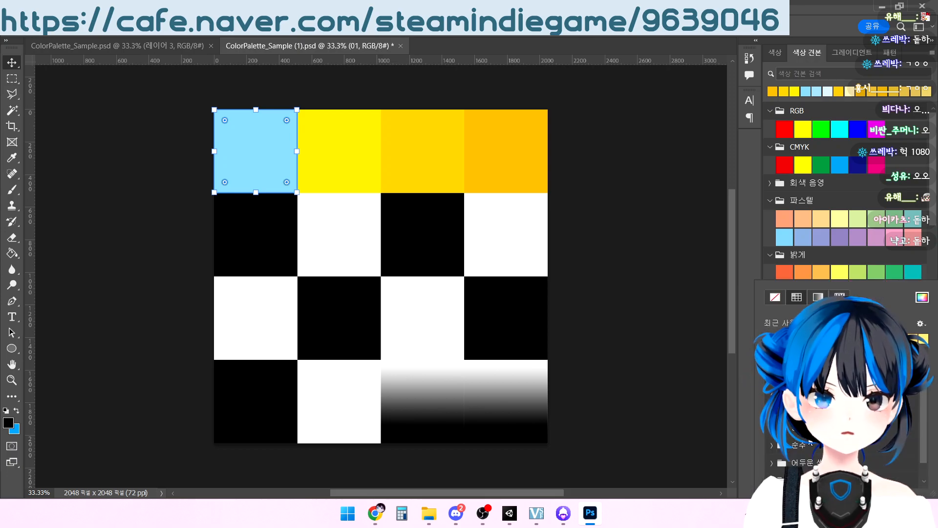
left_click(922, 300)
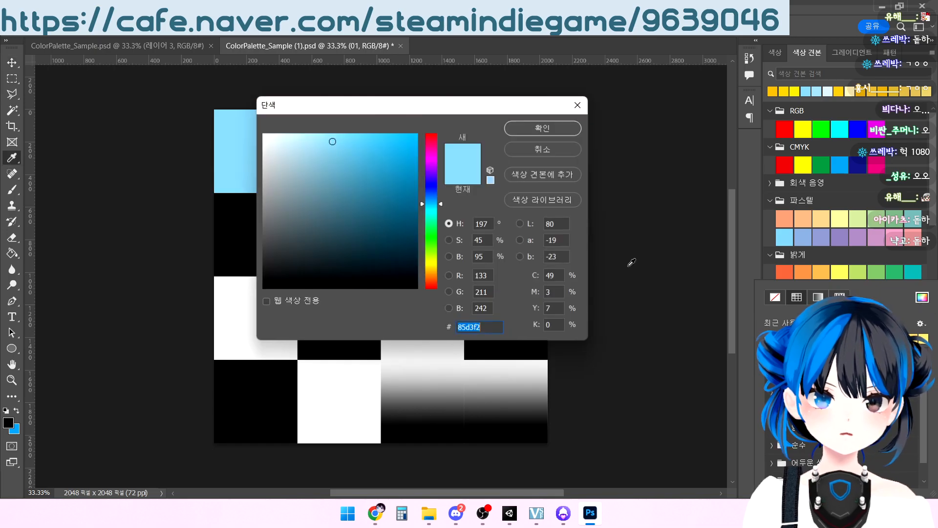
left_click(332, 137)
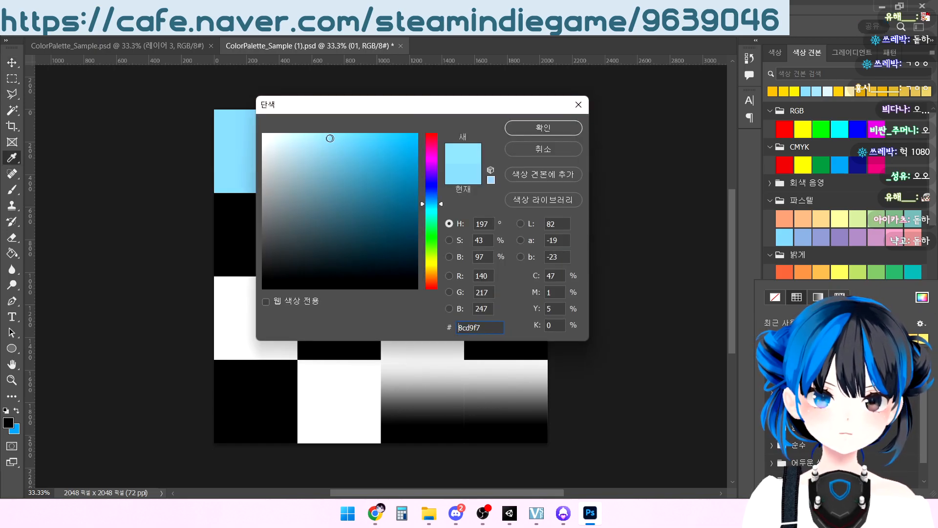
left_click(331, 137)
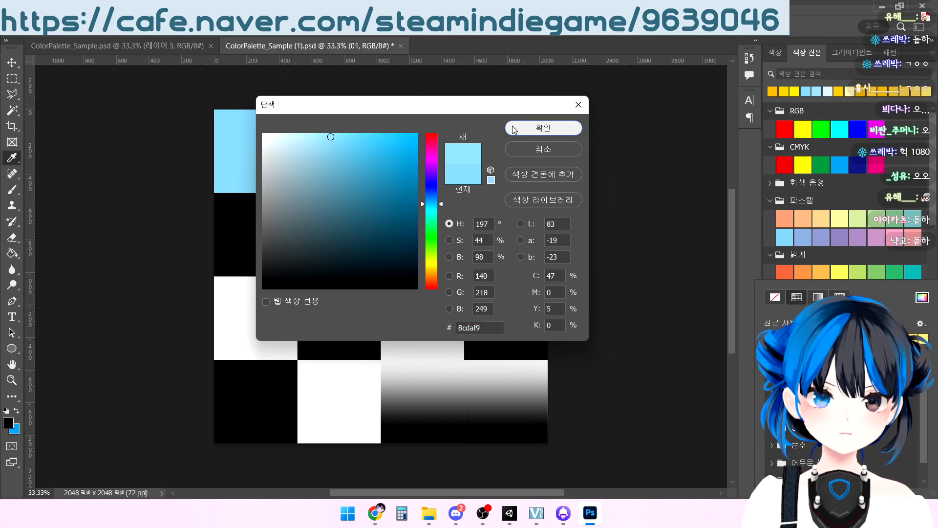
left_click(542, 127)
Change the fill of the top row's second square to the softer yellow #F8E22A
left_click(336, 144)
left_click(810, 441)
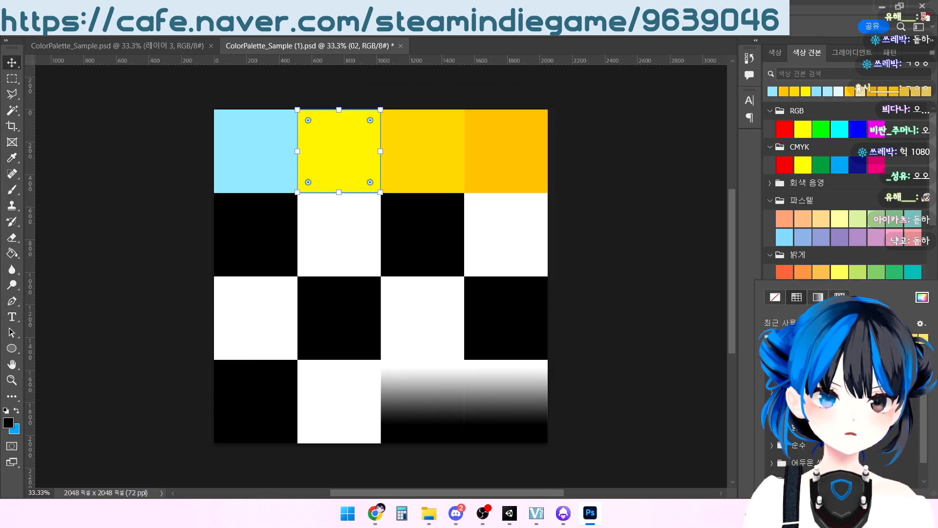
left_click(918, 299)
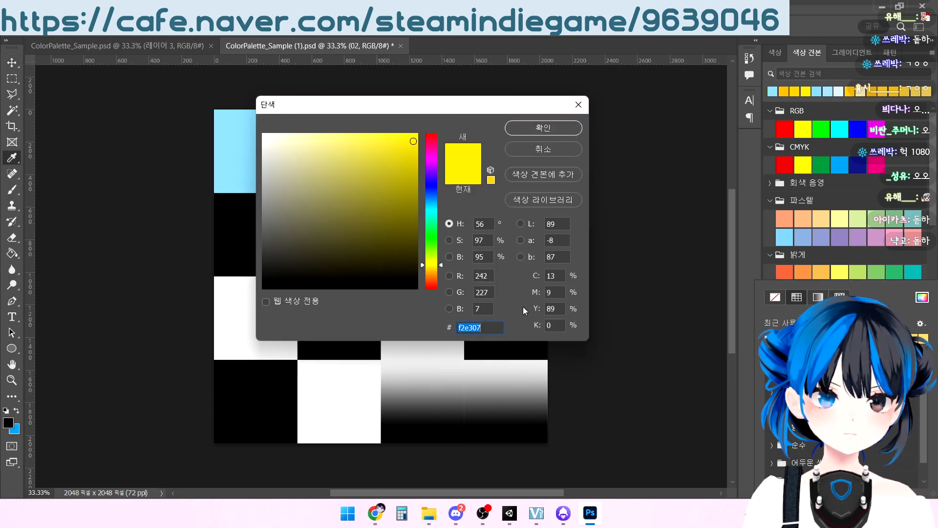
left_click(432, 265)
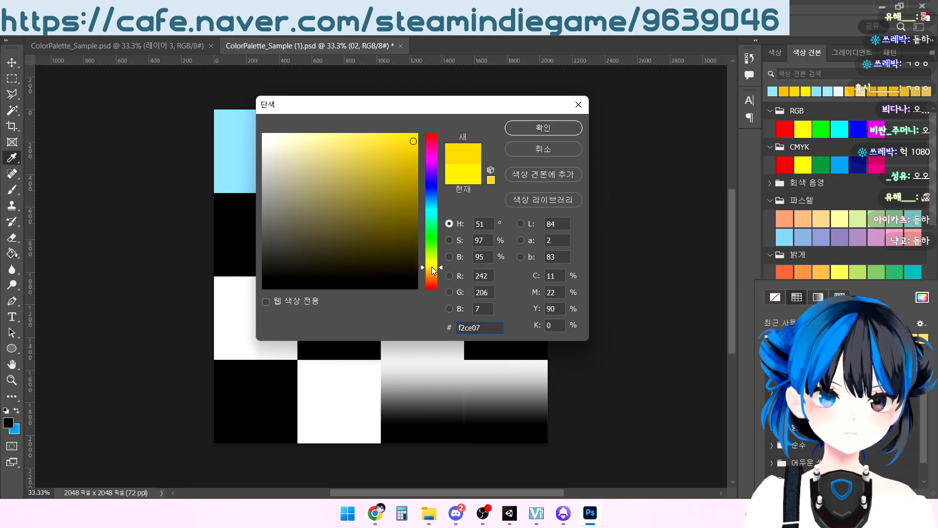
left_click(392, 139)
left_click(558, 128)
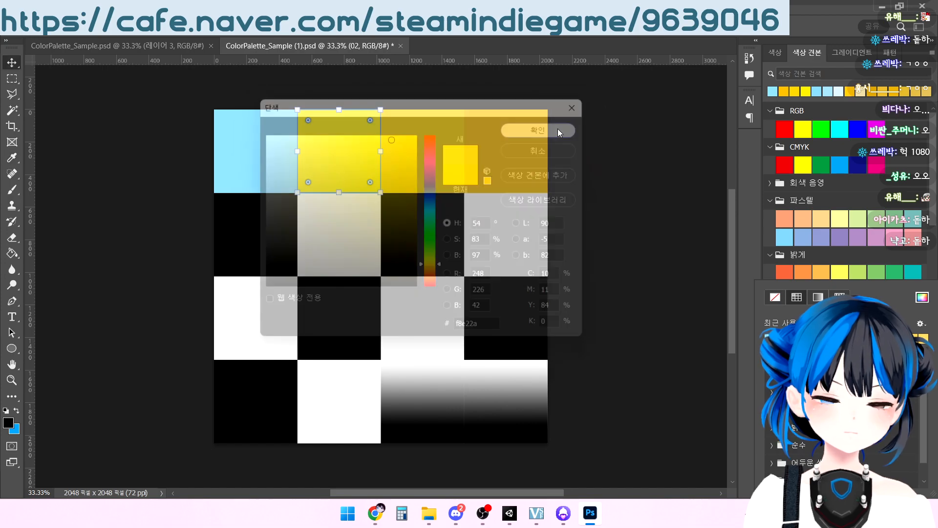
Choose a lighter, less saturated yellow as the fill of the top row's third square
left_click(438, 135)
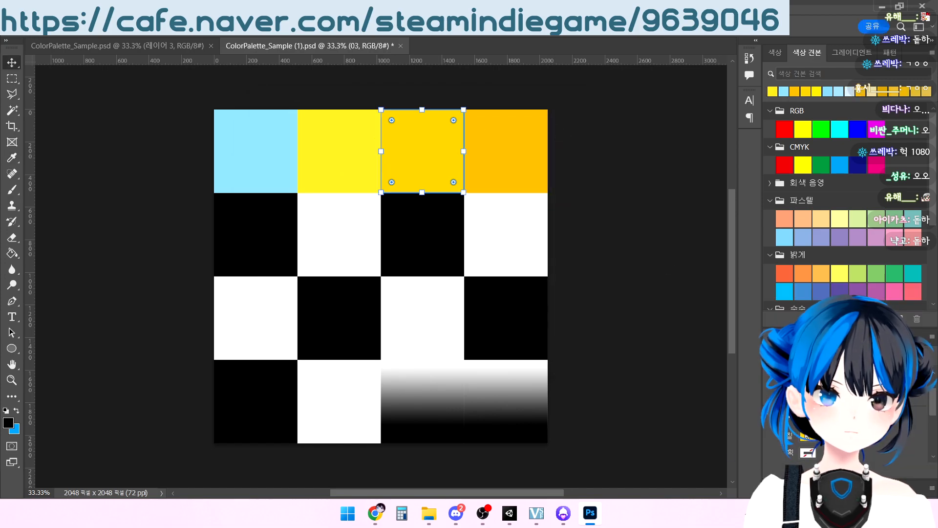
left_click(805, 436)
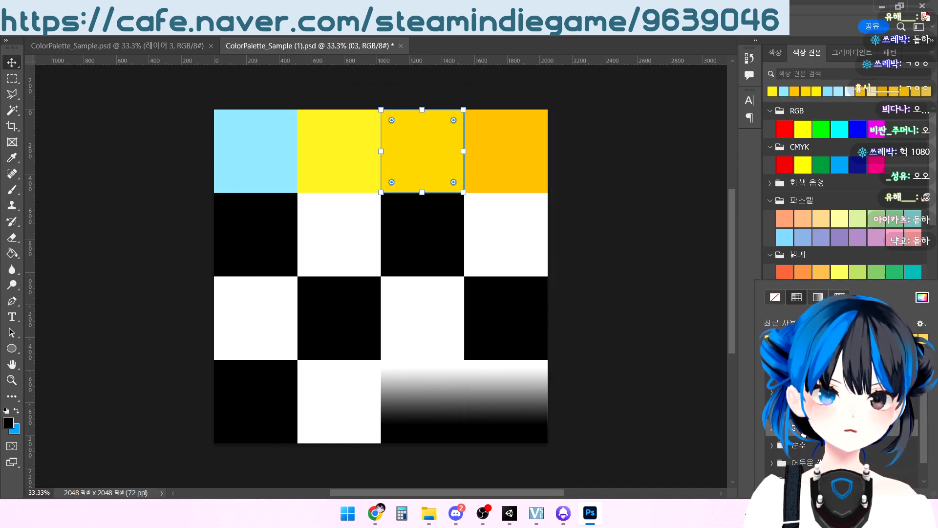
left_click(921, 298)
left_click(394, 137)
left_click(533, 133)
Lighten the fill of the top row's fourth square to #F9C320
left_click(534, 140)
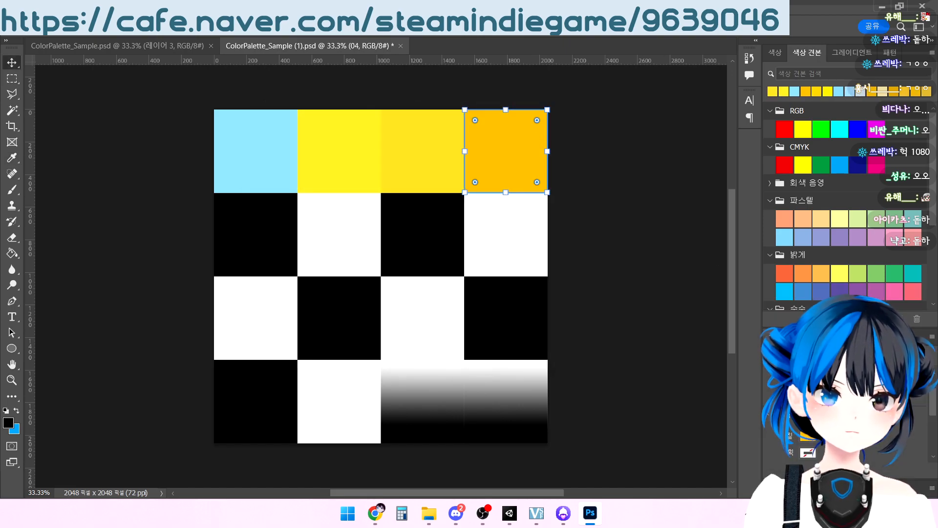
left_click(807, 439)
left_click(920, 298)
left_click(398, 136)
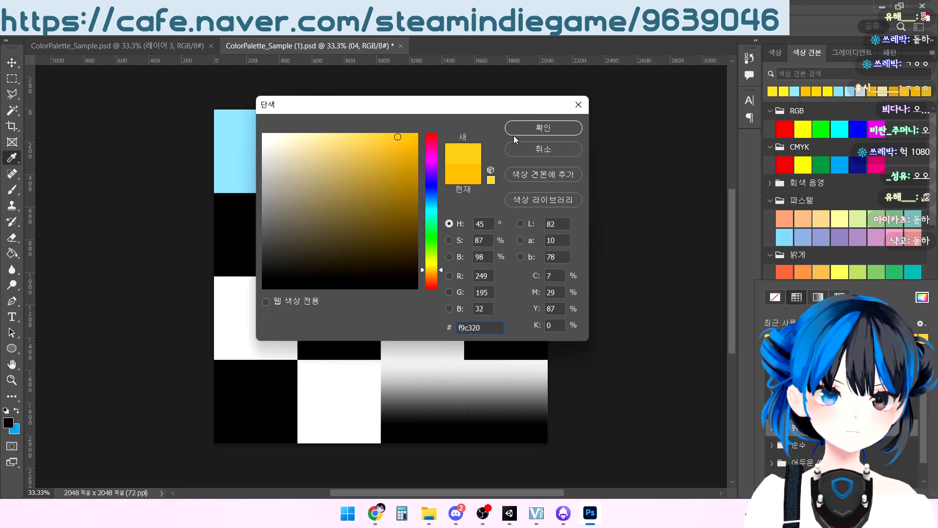
left_click(532, 127)
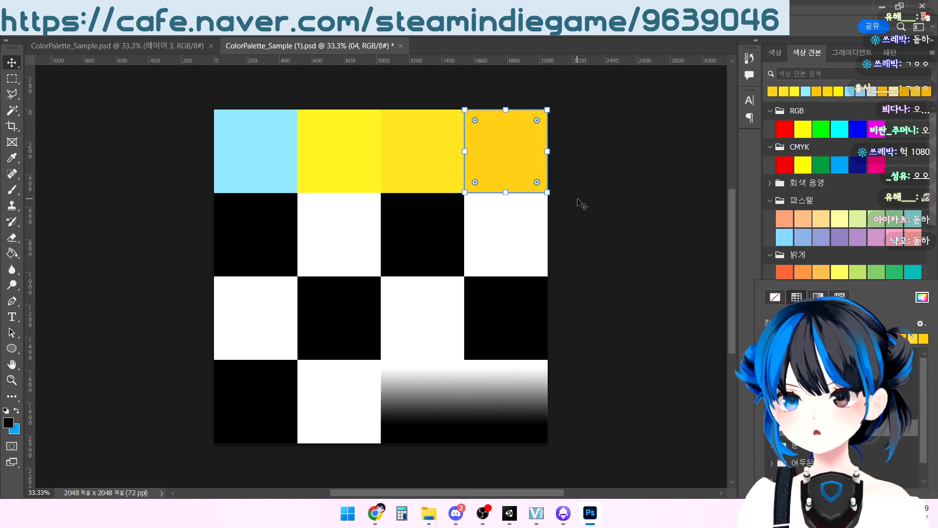
Deselect the square and close ColorPalette_Sample (1).psd without saving the changes
left_click(596, 203)
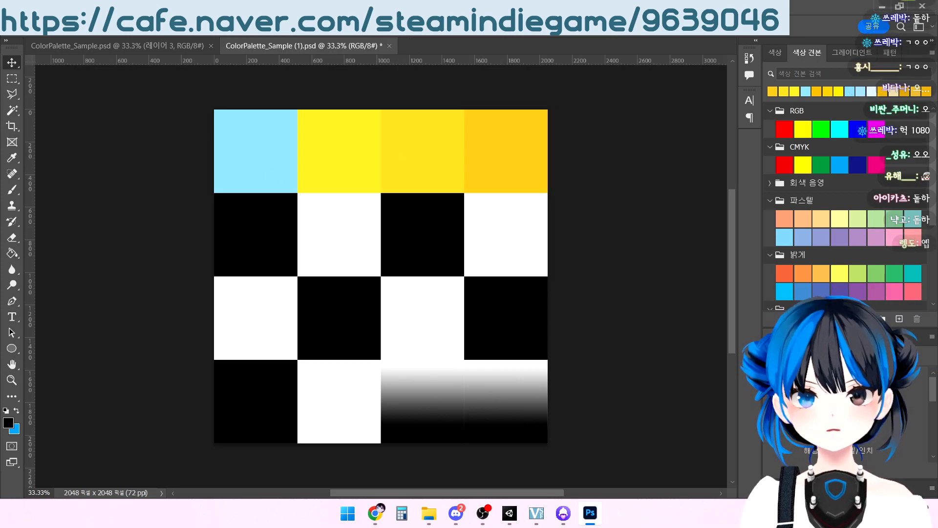
left_click(391, 46)
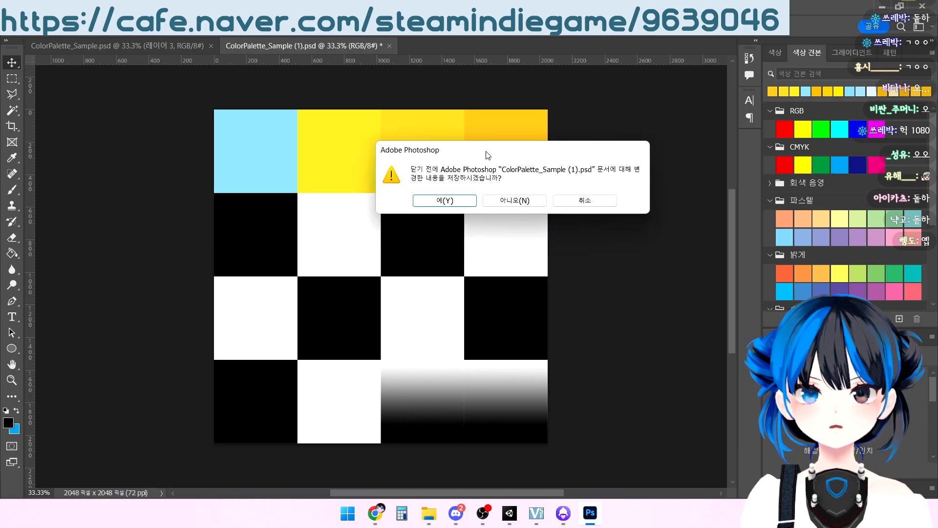
left_click(516, 200)
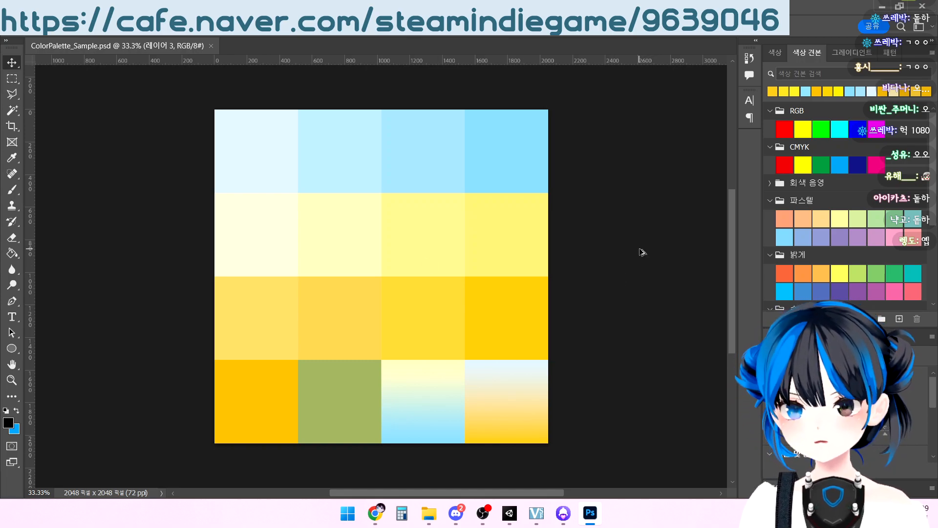
View the finished color palette as an exported image and close the image viewer
left_click(429, 513)
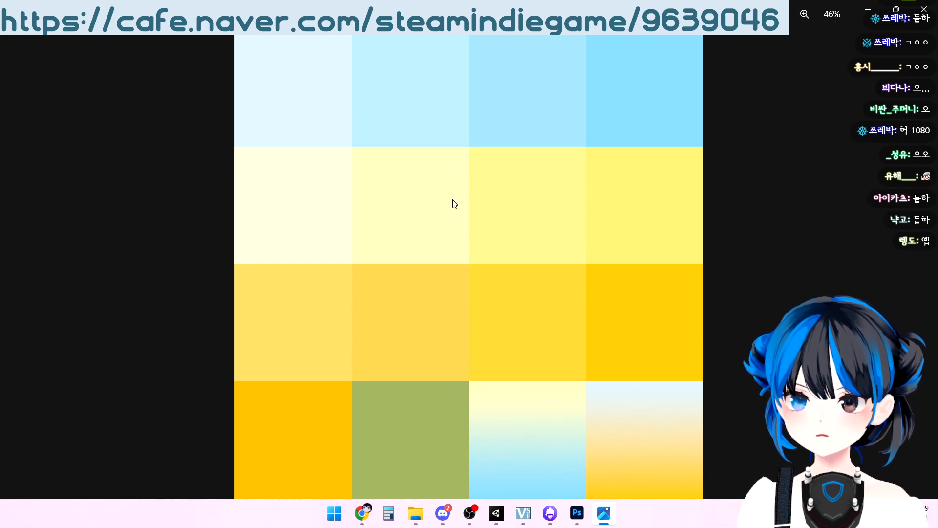
left_click(923, 8)
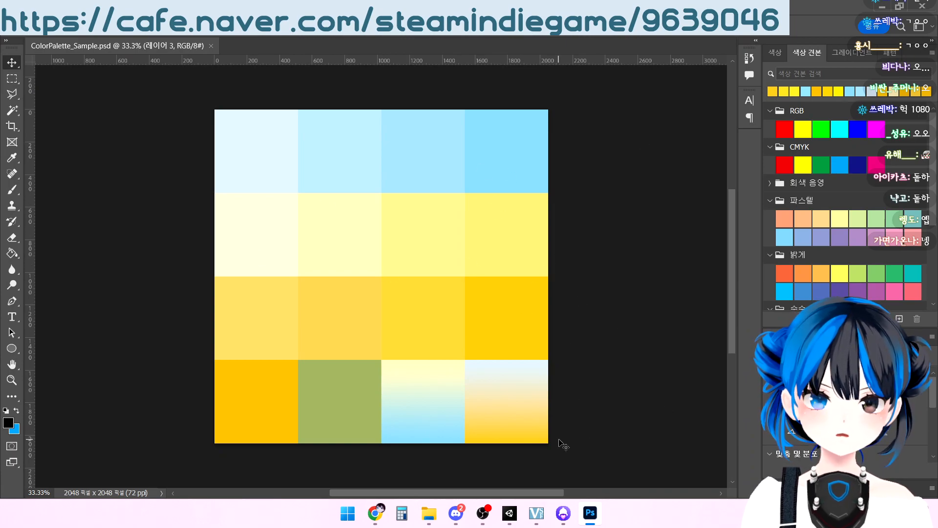
Open the isometric room model with the stairs, chair and plant in Blender
left_click(455, 512)
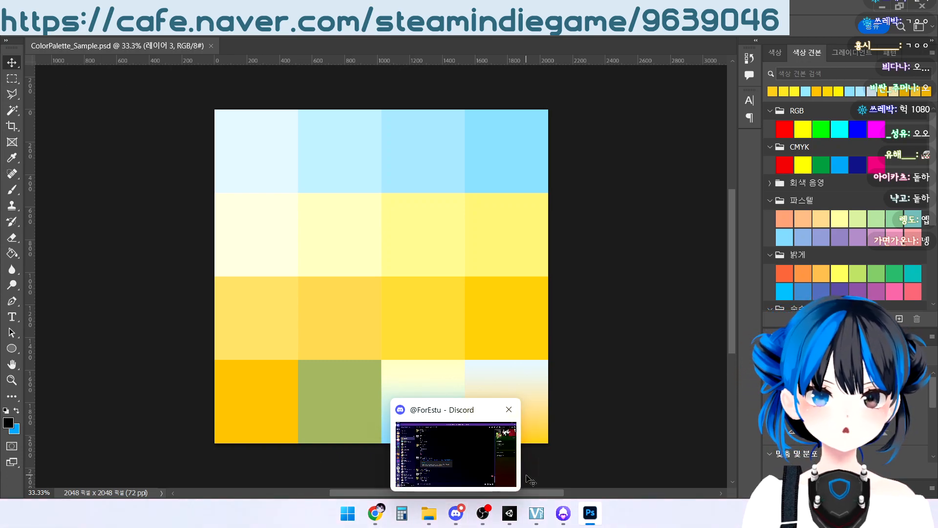
left_click(428, 514)
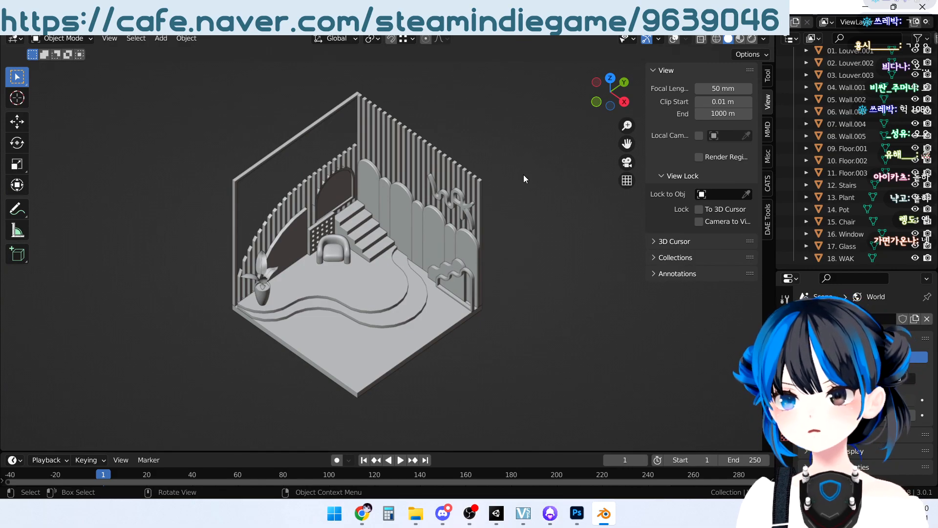
Turn on the viewport overlays so the grid, axes and outlines are displayed around the room model
middle_click_drag(449, 297, 488, 288, "shift")
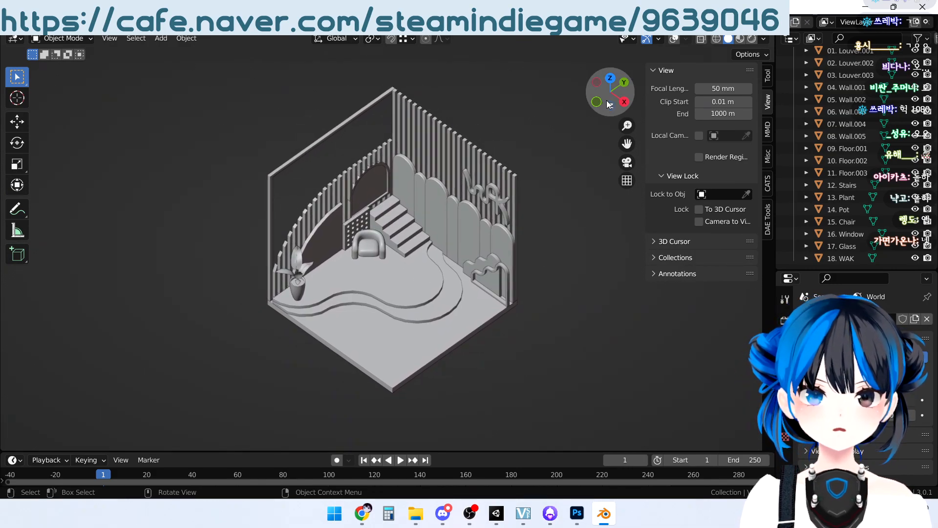
left_click(673, 39)
middle_click_drag(532, 335, 599, 277)
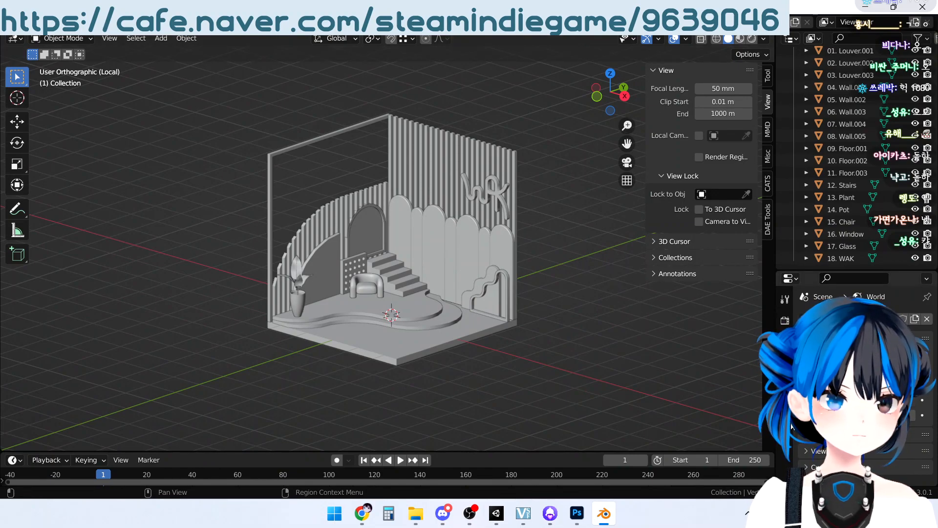
Create a new material named Sample on the 03. Louver.003 slats behind the WAK lettering
left_click(505, 188)
left_click(505, 165)
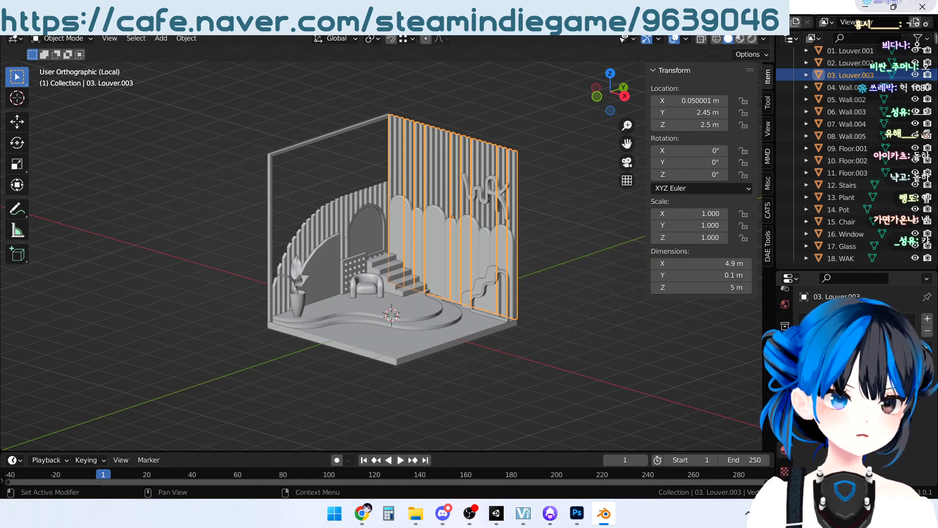
middle_click_drag(711, 294, 575, 271)
middle_click_drag(525, 229, 484, 264)
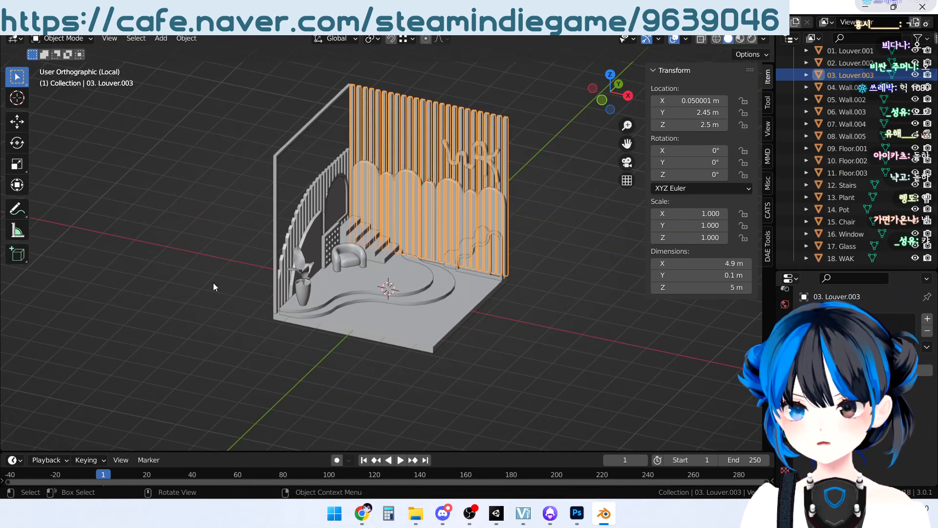
middle_click_drag(563, 269, 621, 301)
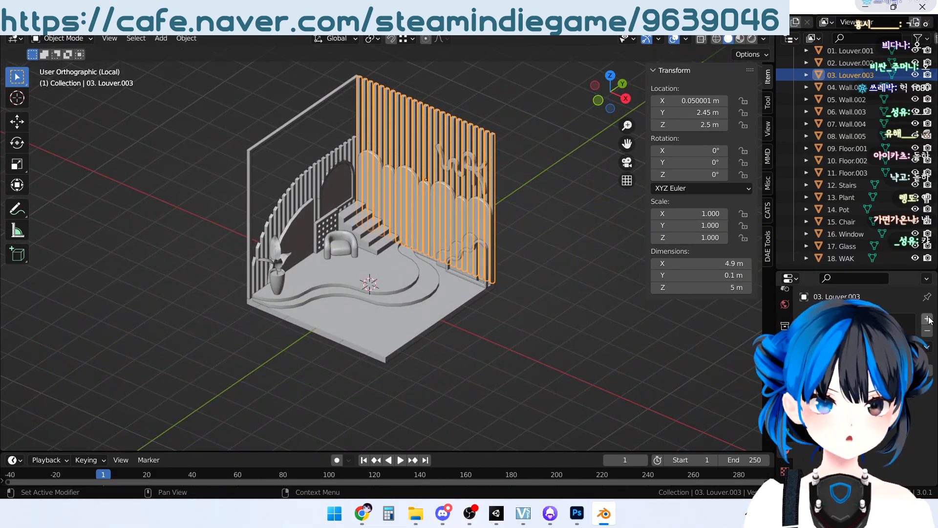
left_click(872, 370)
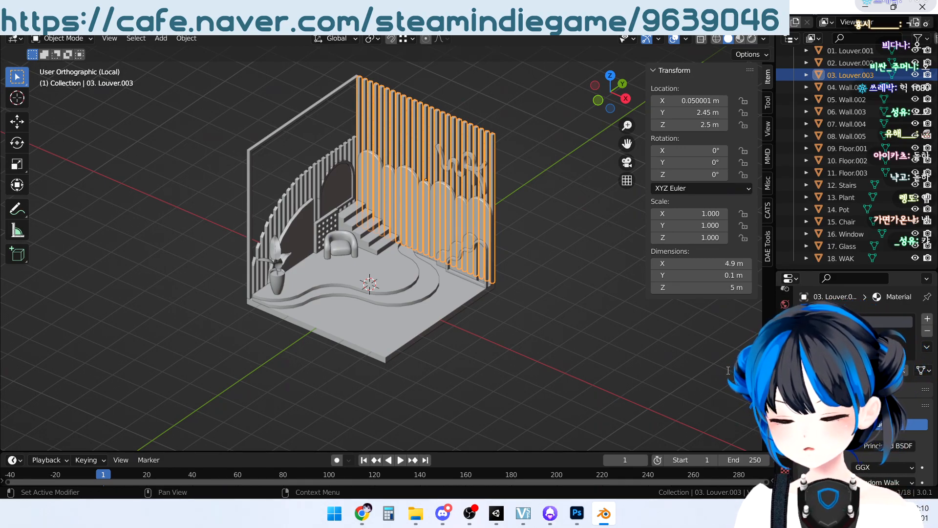
type("Sample")
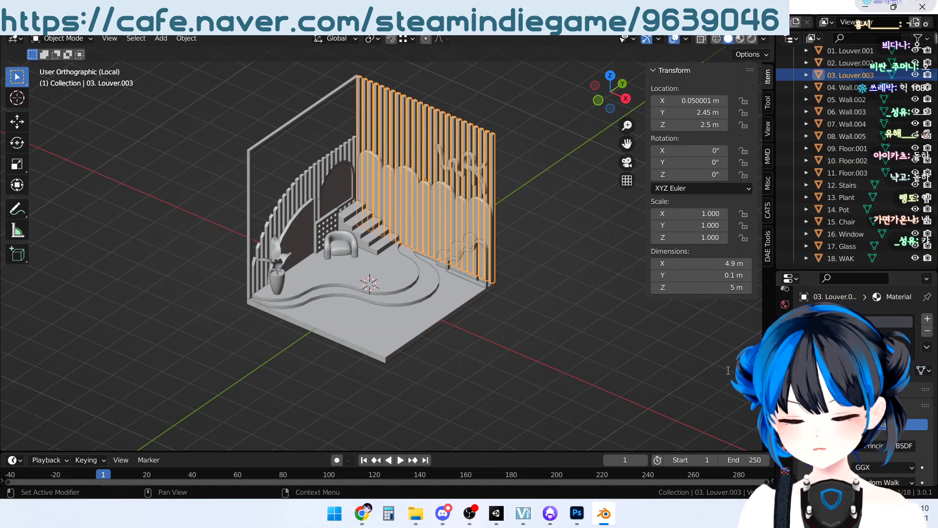
key("Return")
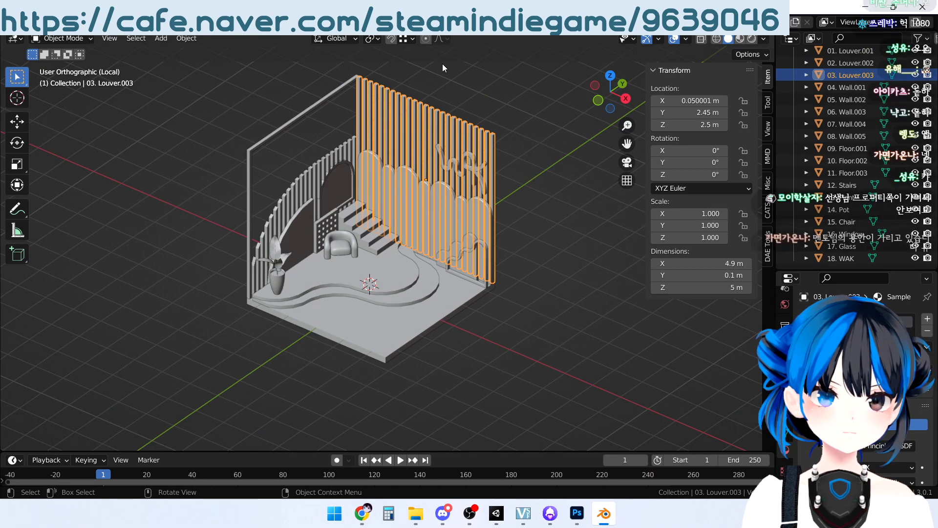
Try to copy the Sample material from 03. Louver.003 to all objects of the room
key("a")
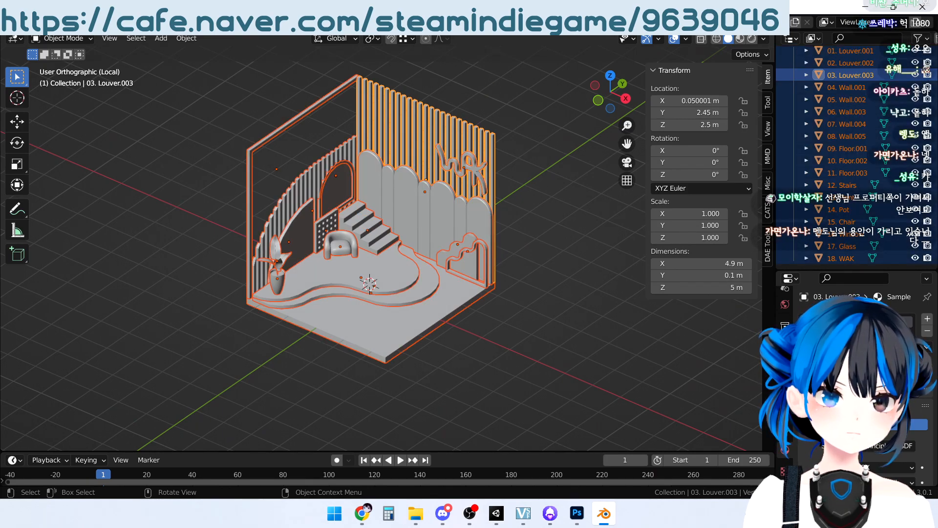
right_click(777, 337)
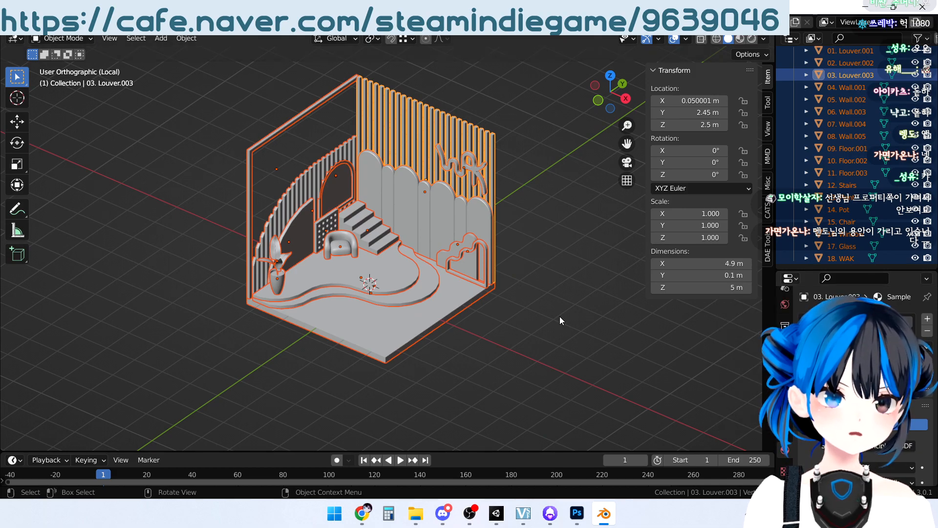
left_click(412, 310)
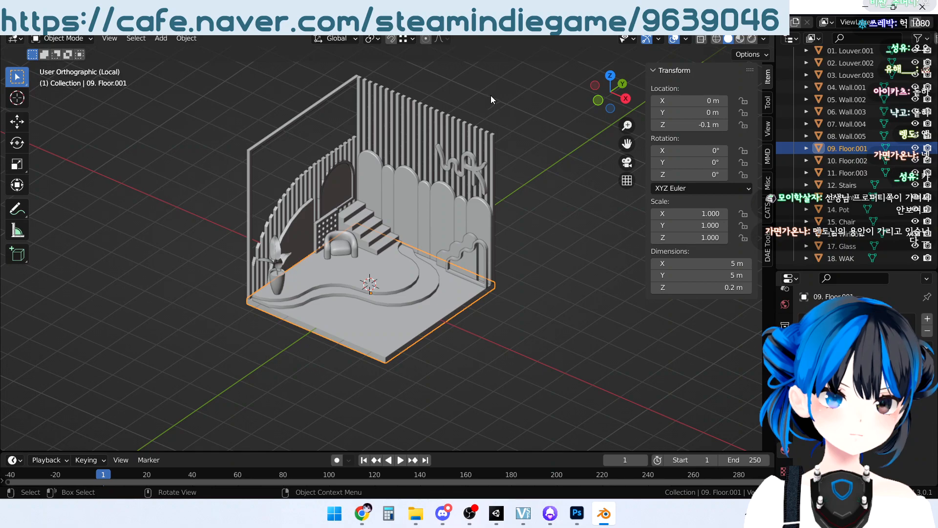
key("a")
left_click(482, 133, "shift")
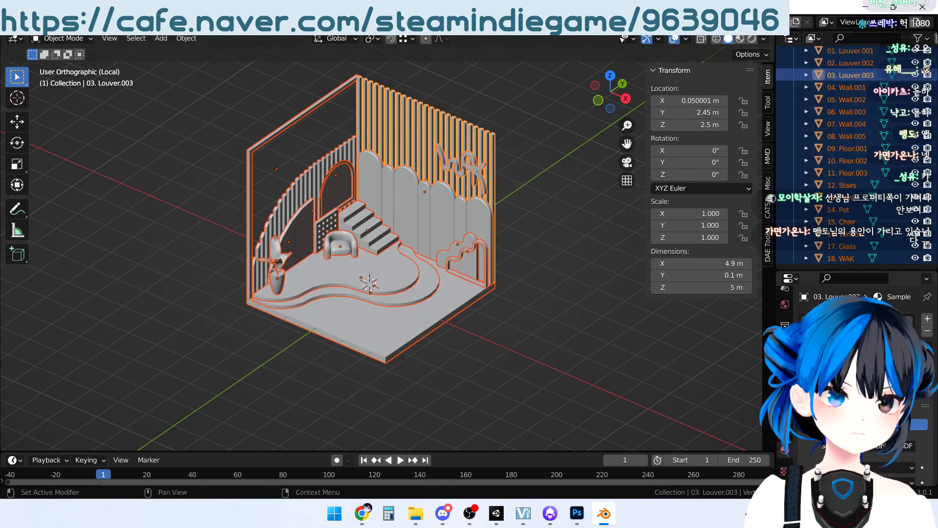
right_click(777, 337)
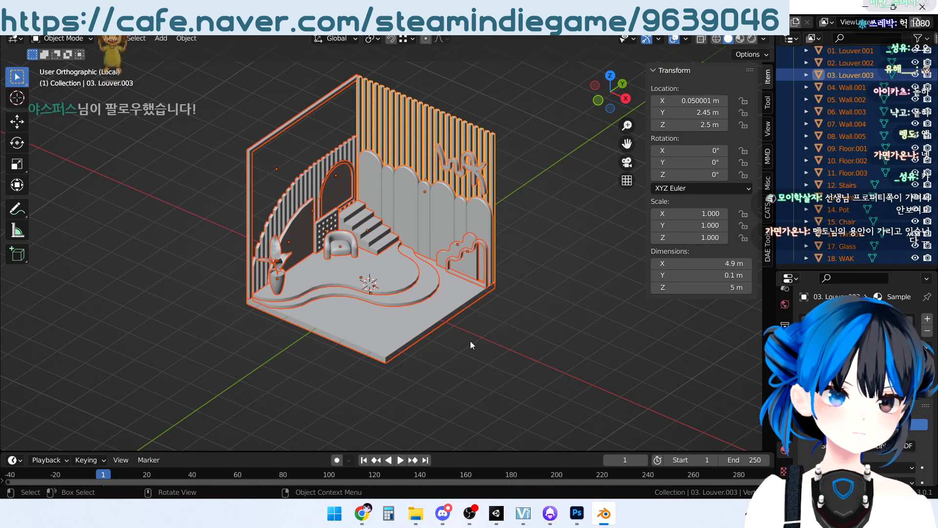
left_click(392, 306)
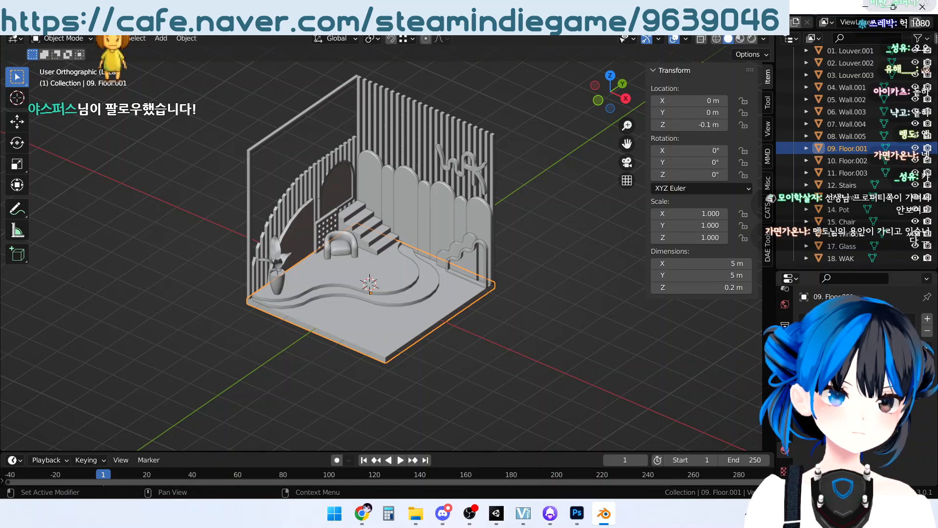
Assign the existing Sample material to the square base floor, 09. Floor.001
left_click(807, 372)
left_click(736, 246)
middle_click_drag(567, 264, 527, 259)
Try Copy to Selected on the base floor's active material with all objects selected, and check the upper curved floor
key("a")
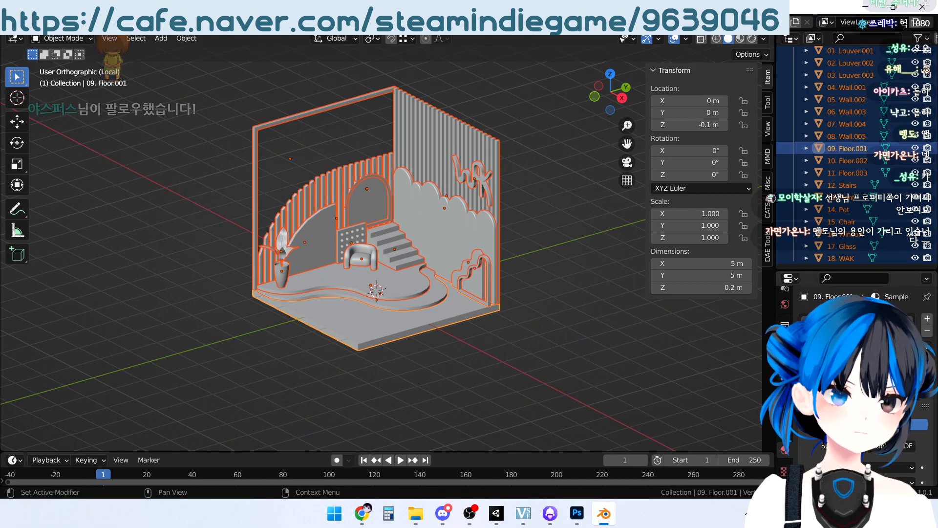
left_click(807, 372)
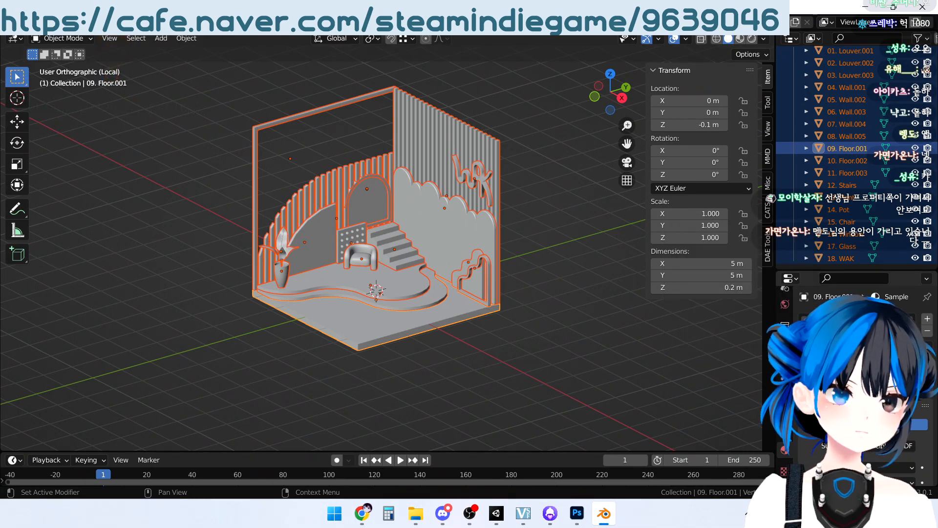
right_click(801, 322)
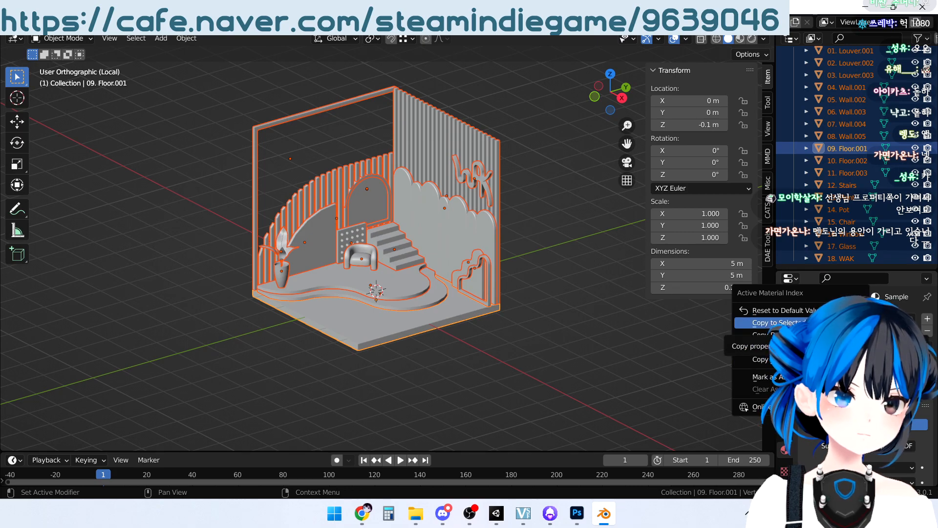
left_click(782, 323)
left_click(408, 283)
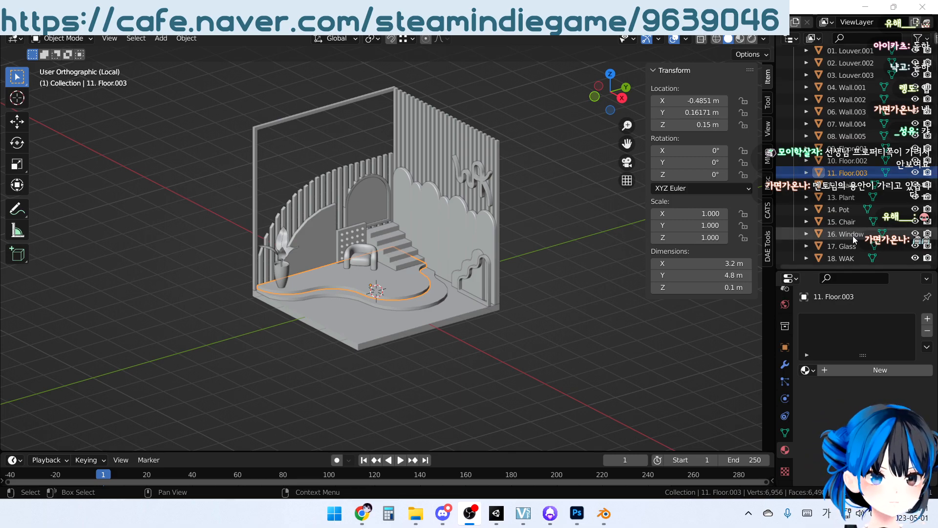
Give the Sample material on 03. Louver.003 an Image Texture base color and load the ColorPalette image into it
left_click(430, 185)
left_click(430, 150)
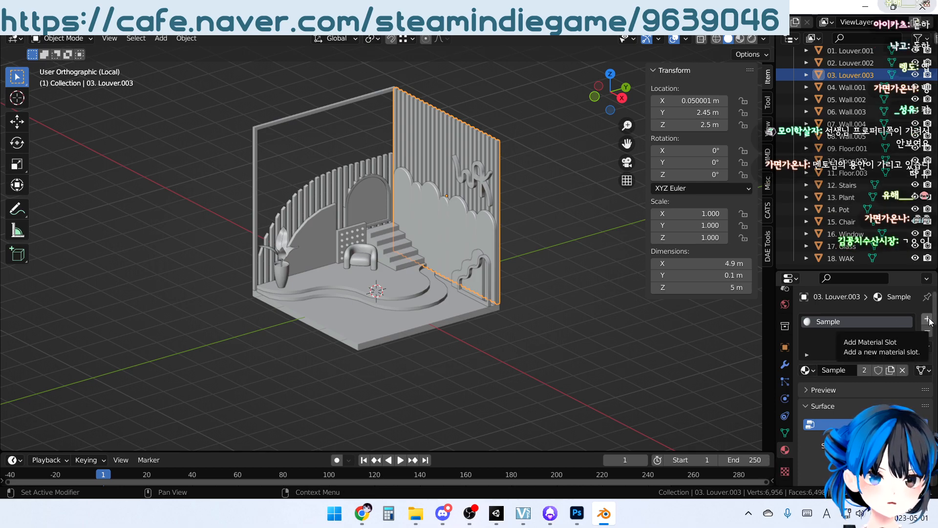
left_click(836, 371)
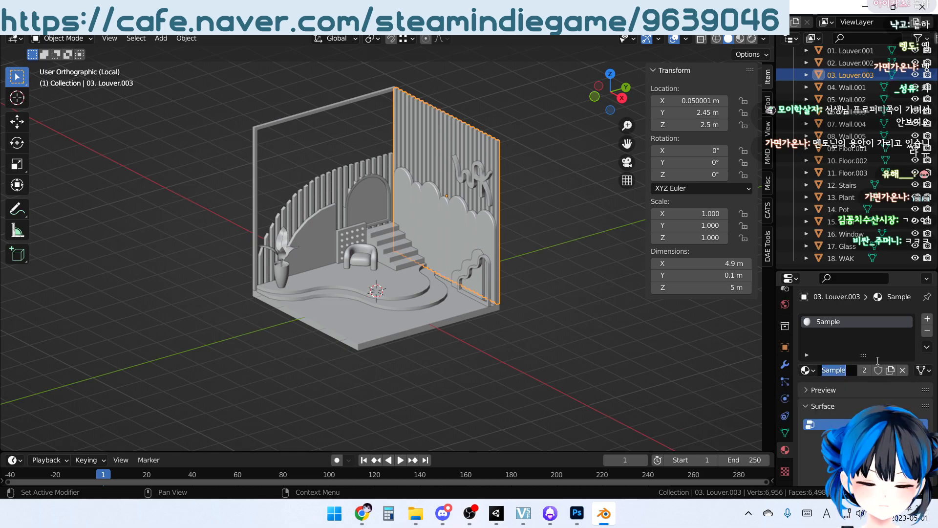
left_click(877, 269)
left_click_drag(882, 269, 884, 102)
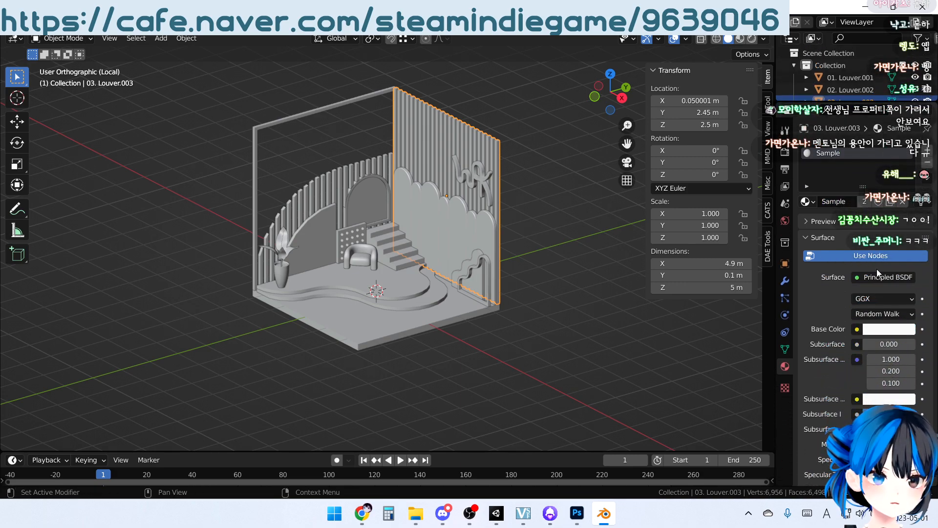
left_click(858, 328)
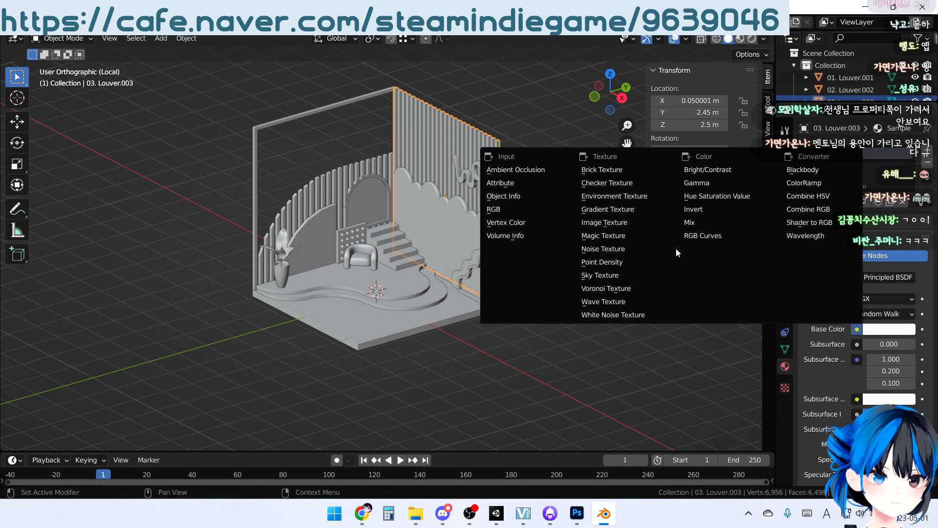
left_click(640, 224)
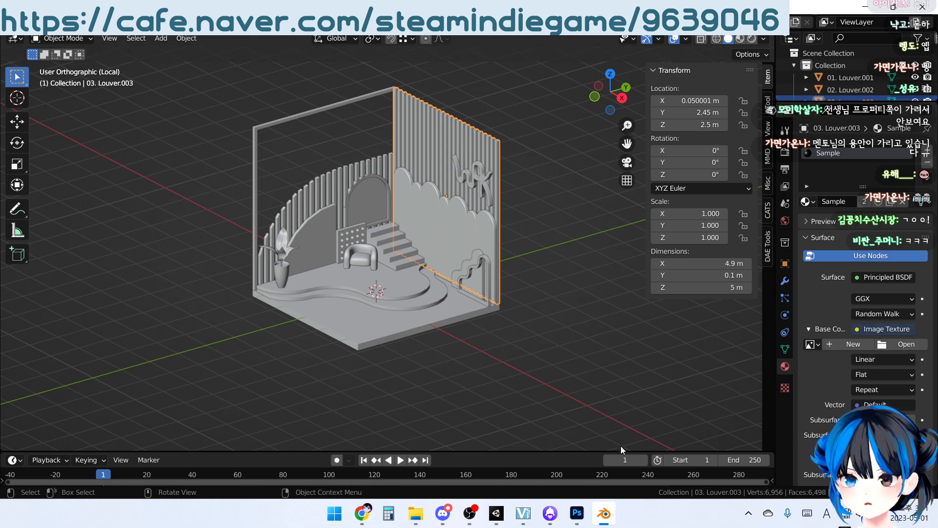
left_click(474, 514)
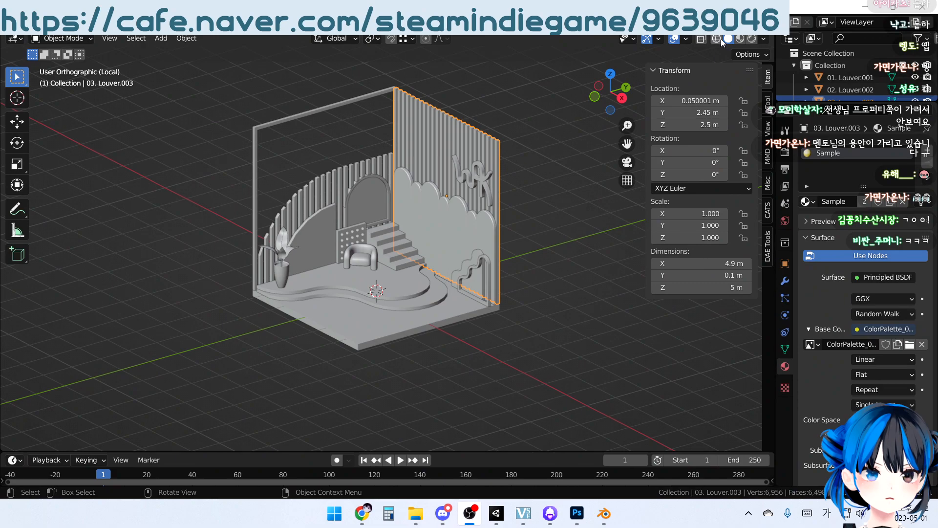
Deselect everything, switch the viewport to Material Preview shading and inspect the palette texture on the louvers and floor
middle_click_drag(381, 184, 454, 191)
key("alt+a")
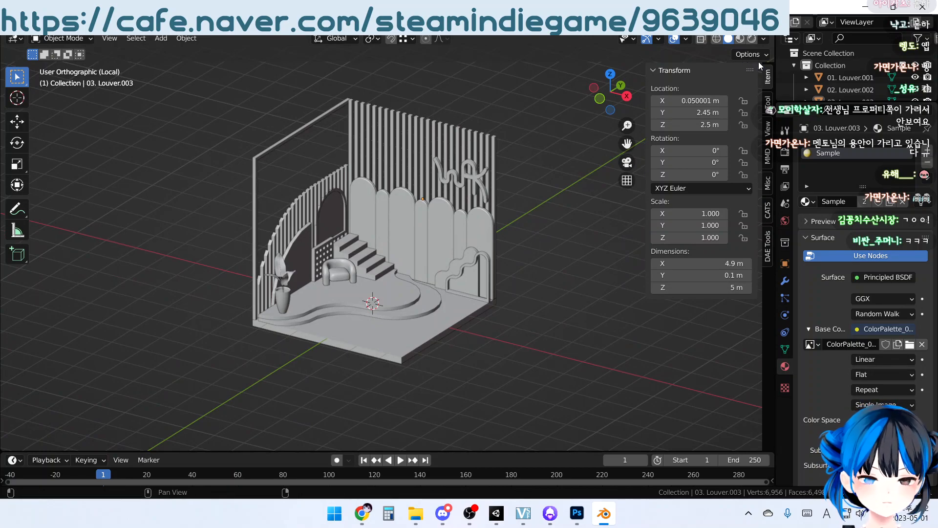
left_click(740, 38)
mouse_move(501, 265)
middle_mouse_down()
mouse_move(497, 292)
mouse_move(458, 313)
mouse_move(494, 277)
mouse_move(502, 321)
mouse_move(464, 169)
middle_mouse_up()
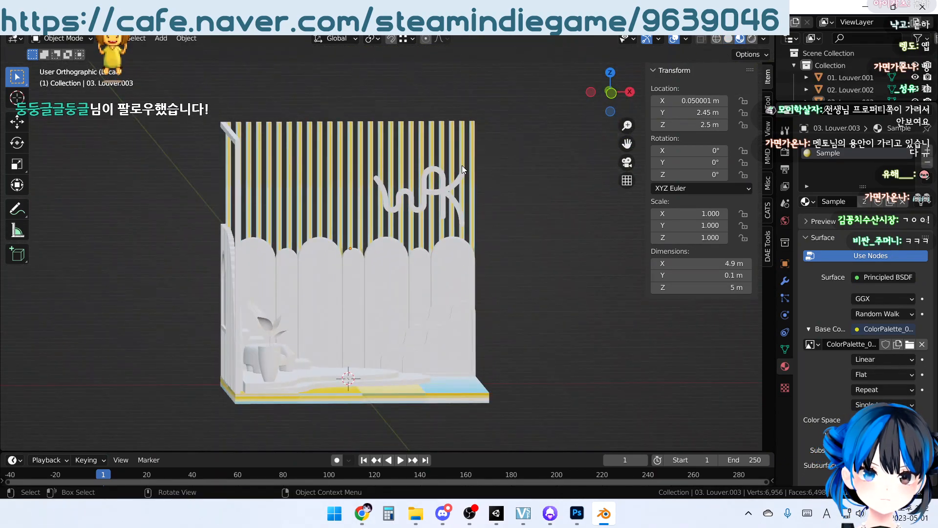
middle_click_drag(481, 139, 579, 330)
middle_click_drag(564, 297, 553, 335)
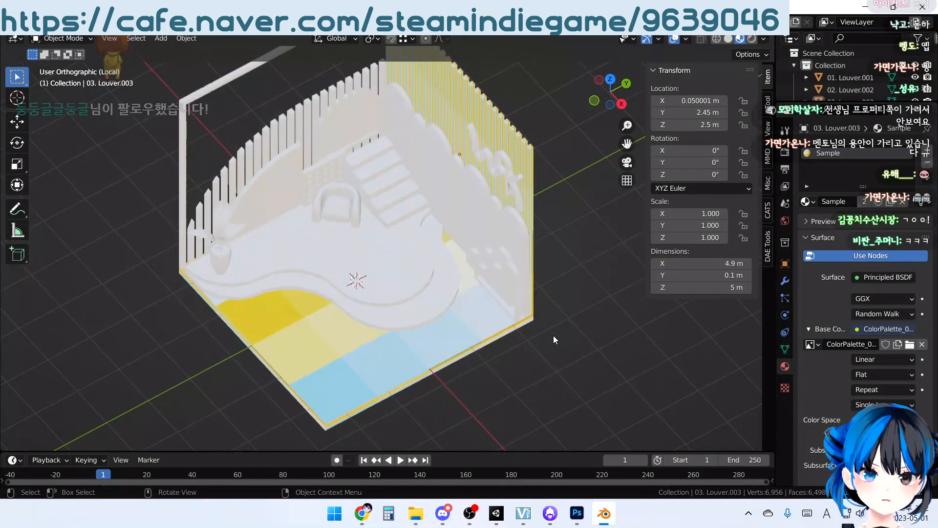
middle_click_drag(613, 322, 510, 230)
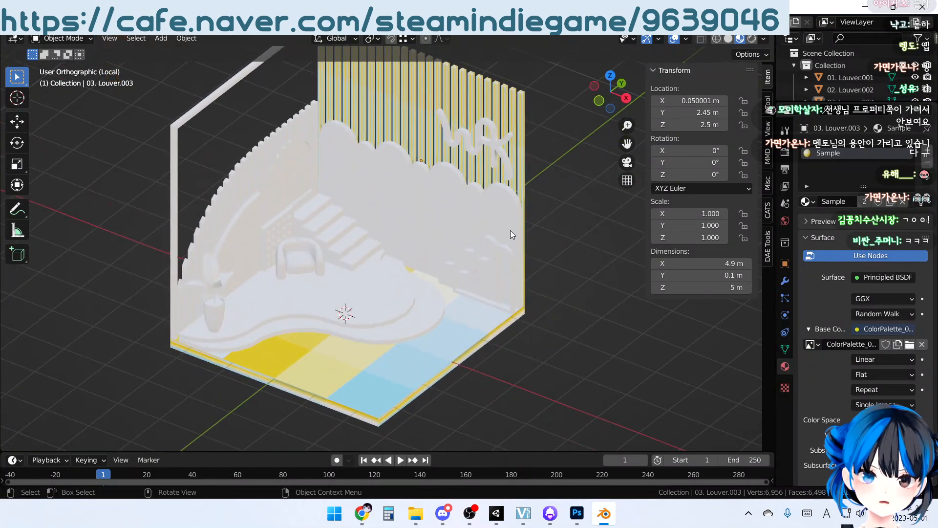
Assign the Sample material to the scalloped wall, 06. Wall.003, and to the two small wavy pieces in front of it
left_click(508, 212)
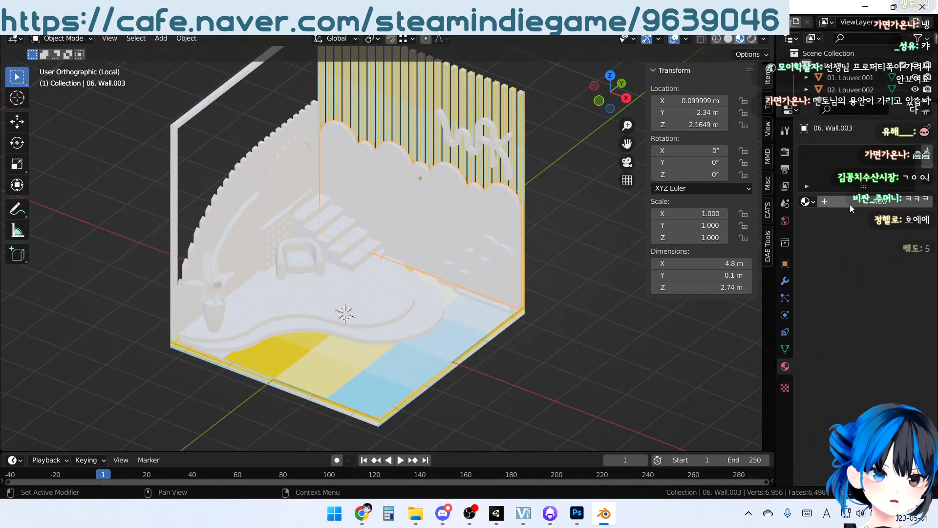
left_click(809, 202)
left_click(745, 219)
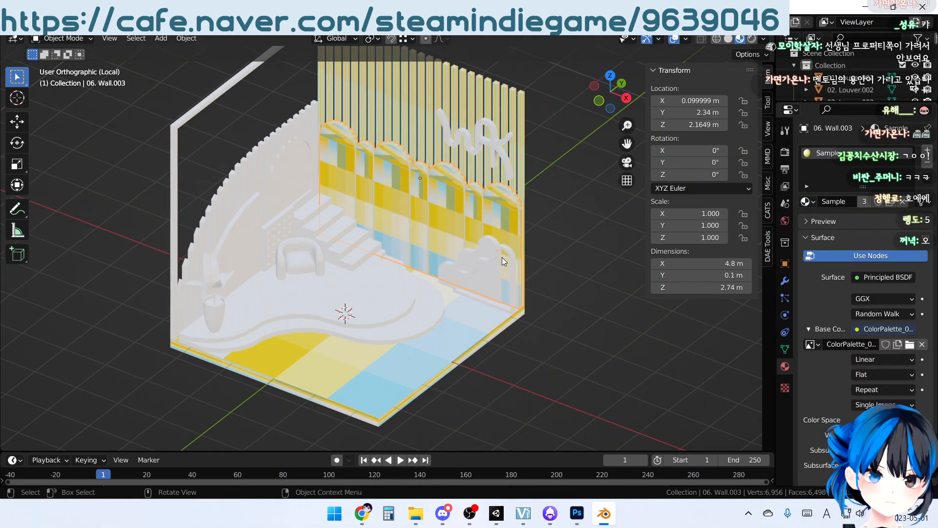
left_click(502, 257)
left_click(809, 202)
left_click(733, 217)
left_click(510, 253)
left_click(809, 201)
left_click(723, 218)
Assign the Sample material to both curved floor platforms, 10. Floor.002 and 11. Floor.003
left_click(420, 310)
left_click(809, 202)
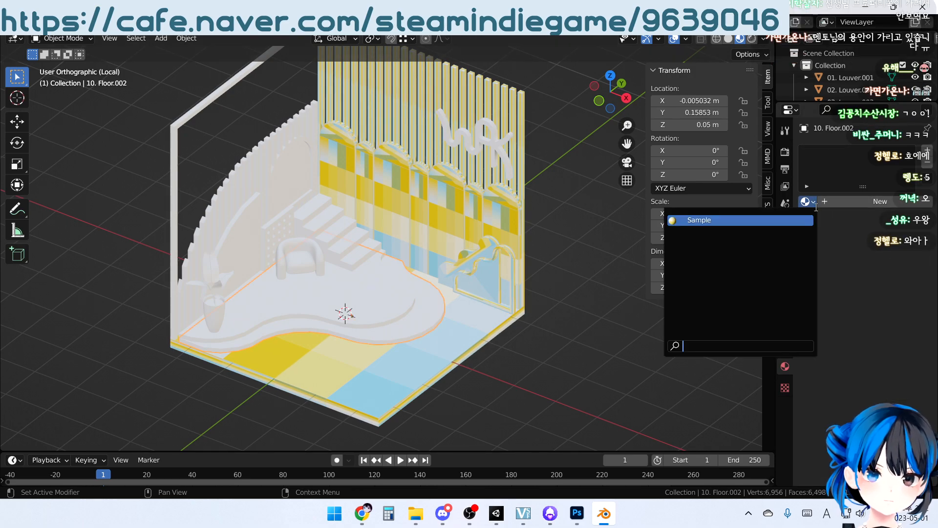
left_click(807, 220)
left_click(384, 306)
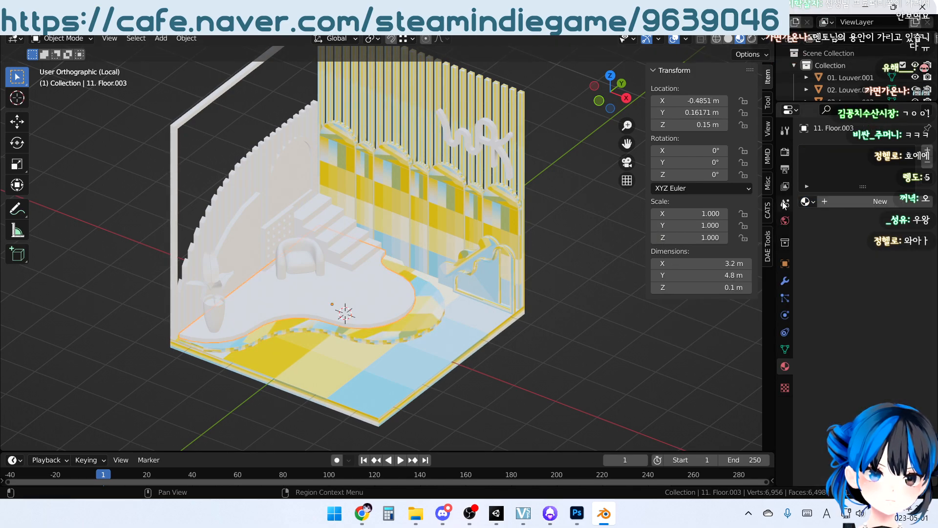
left_click(810, 202)
left_click(748, 219)
Assign the Sample material to the flower pot and the plant standing in it
middle_click_drag(426, 286, 222, 298)
left_click(219, 296)
left_click(809, 201)
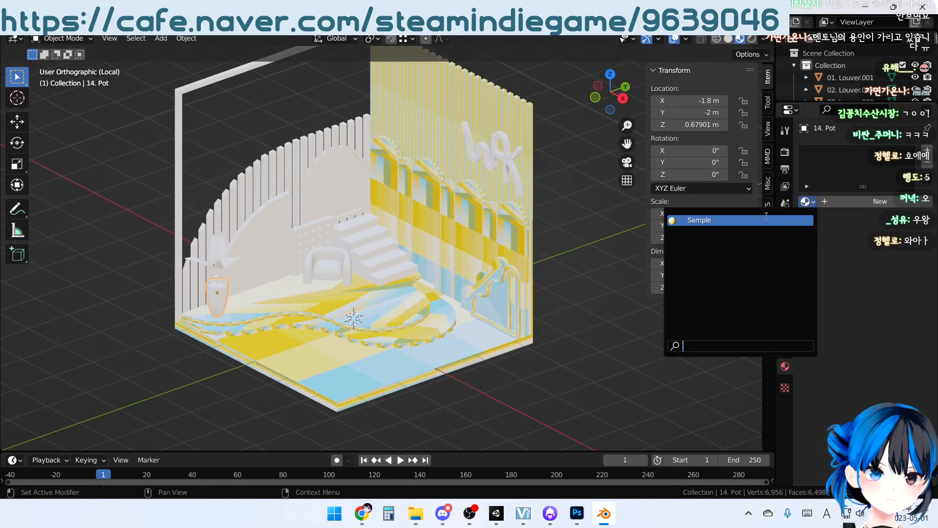
left_click(748, 220)
left_click(214, 266)
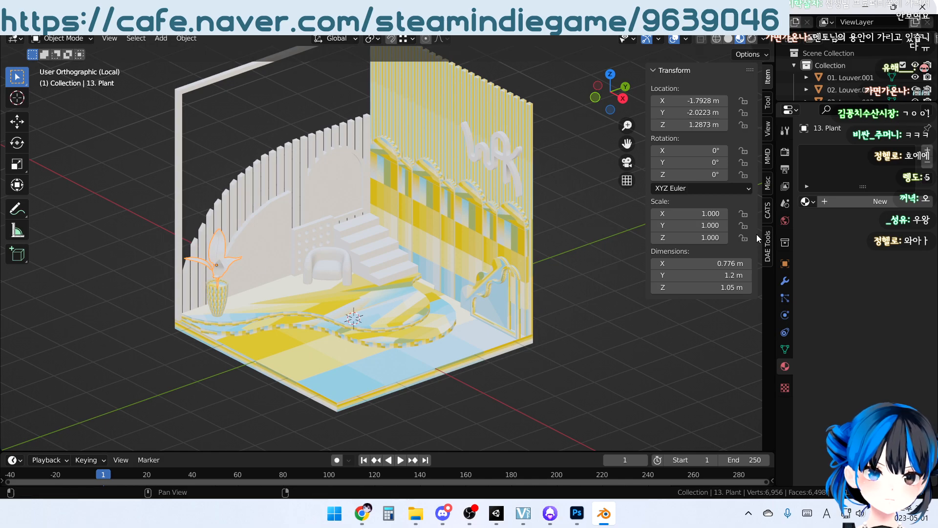
left_click(807, 201)
left_click(741, 221)
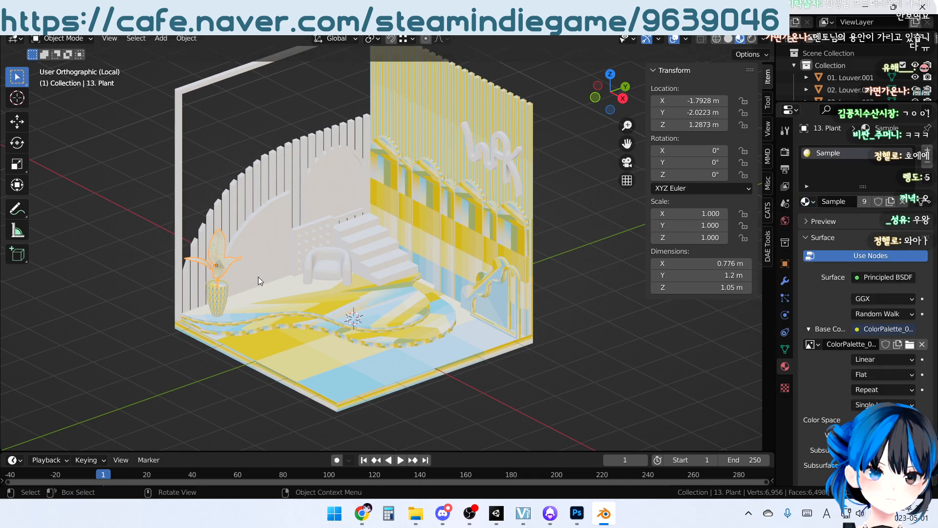
Assign the Sample material to the armchair, 15. Chair, and to the staircase behind it
left_click(326, 268)
left_click(807, 201)
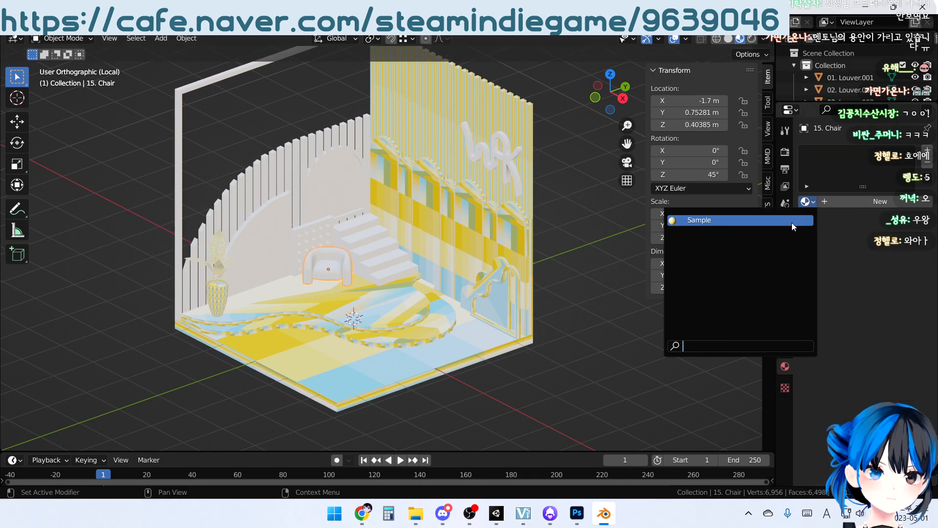
left_click(792, 221)
left_click(377, 256)
scroll(350, 289, "up", 3)
middle_click_drag(375, 302, 412, 293)
middle_click_drag(479, 176, 484, 198)
scroll(455, 210, "down", 2)
left_click(807, 201)
left_click(740, 224)
Assign the Sample material to the perforated panel, 05. Wall.002, and to the curved wall, 04. Wall.001
middle_click_drag(452, 242, 309, 219)
left_click(309, 218)
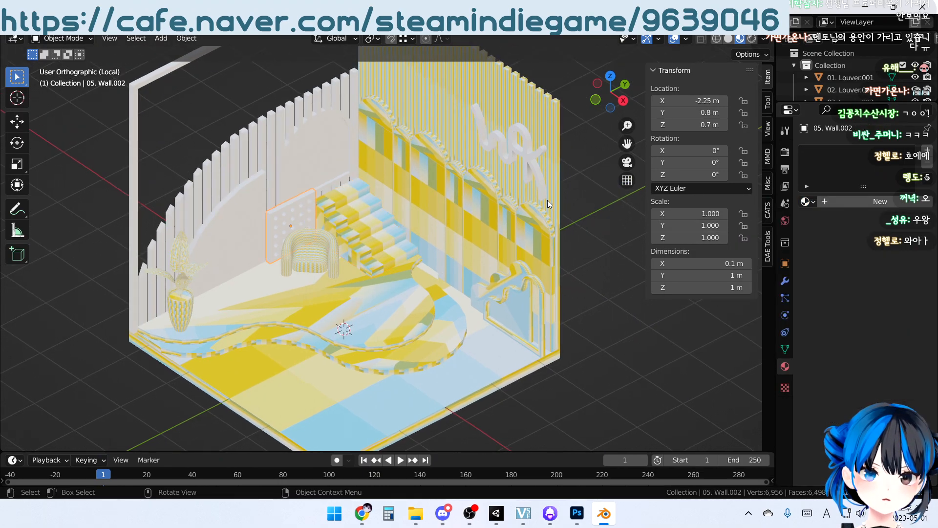
left_click(806, 202)
left_click(791, 220)
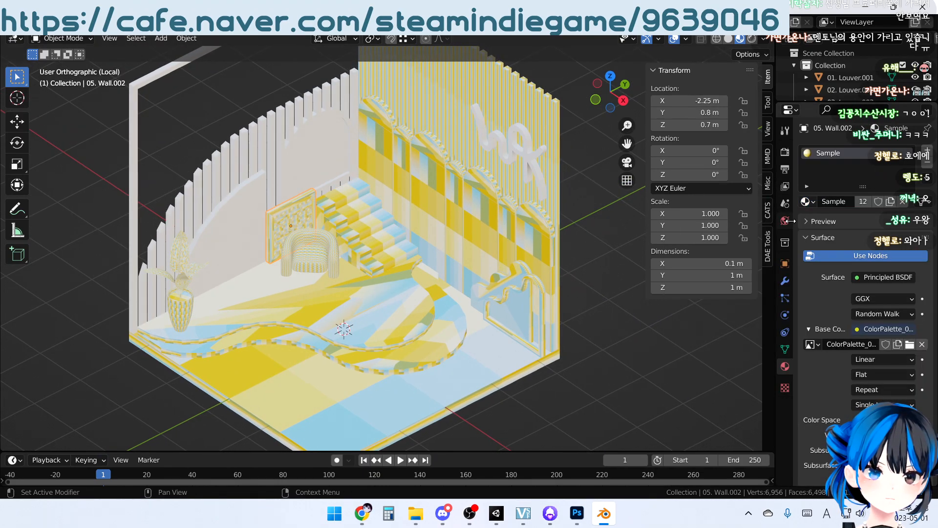
left_click(247, 221)
left_click(814, 202)
left_click(708, 215)
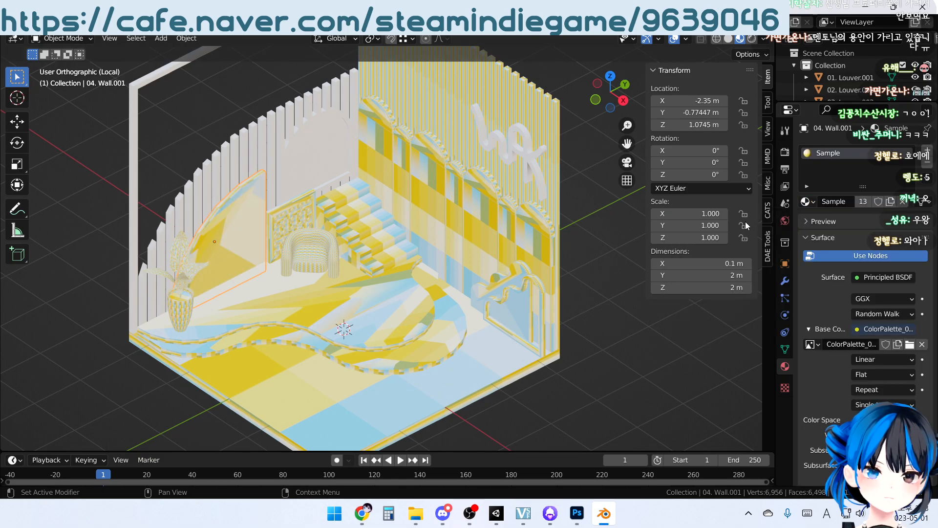
Assign the Sample material to the curved row of slats, 02. Louver.002, and to the square outer frame, 01. Louver.001
mouse_move(391, 178)
middle_mouse_down()
mouse_move(398, 165)
mouse_move(397, 191)
middle_mouse_up()
left_click(292, 213)
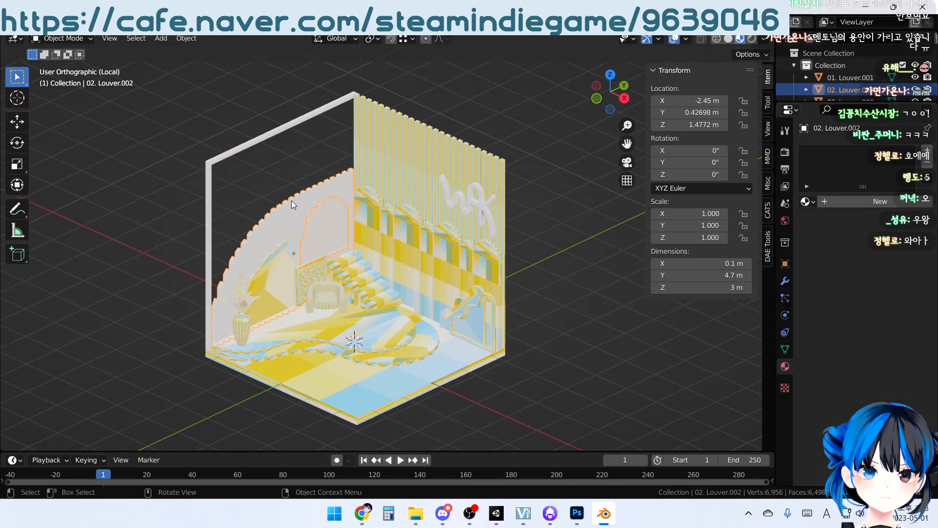
left_click(814, 201)
left_click(785, 219)
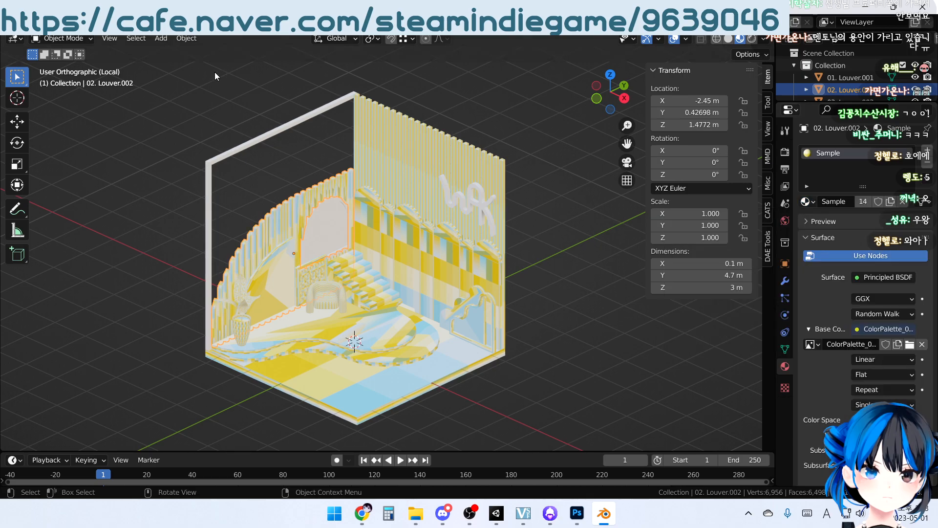
left_click(271, 131)
left_click(813, 202)
left_click(758, 222)
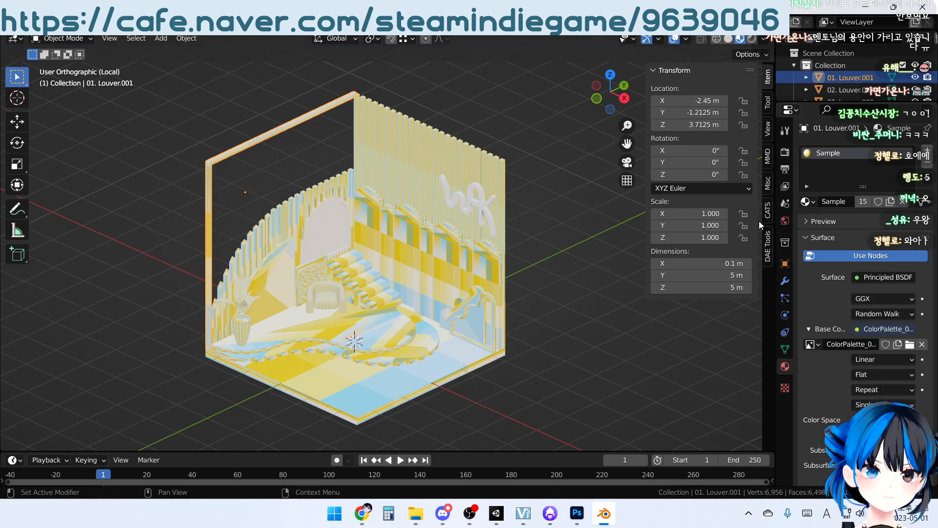
Assign the Sample material to the WAK lettering on the back louvers
left_click(486, 204)
left_click(807, 201)
left_click(708, 218)
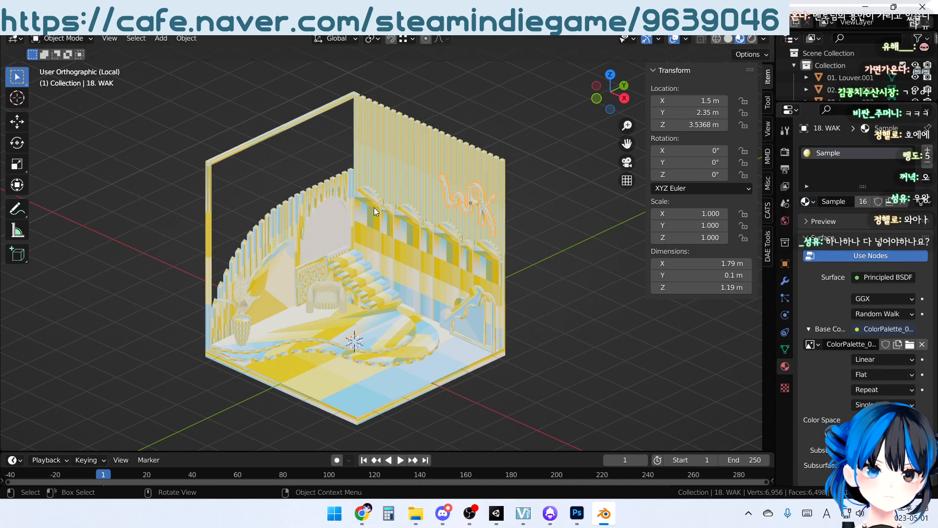
Assign the Sample material to the arched window's glass pane and to its frame, 16. Window
left_click(346, 218)
left_click(814, 202)
left_click(709, 218)
left_click(344, 204)
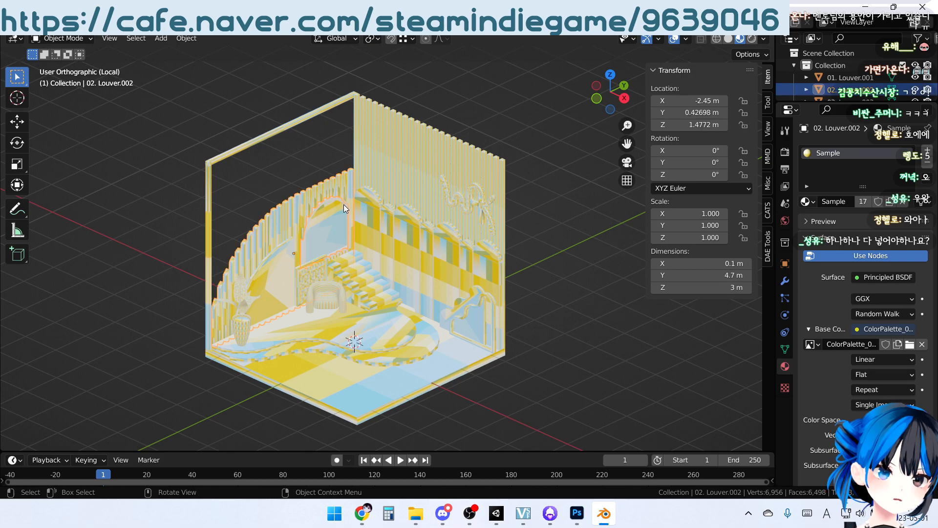
left_click(342, 204)
left_click(813, 205)
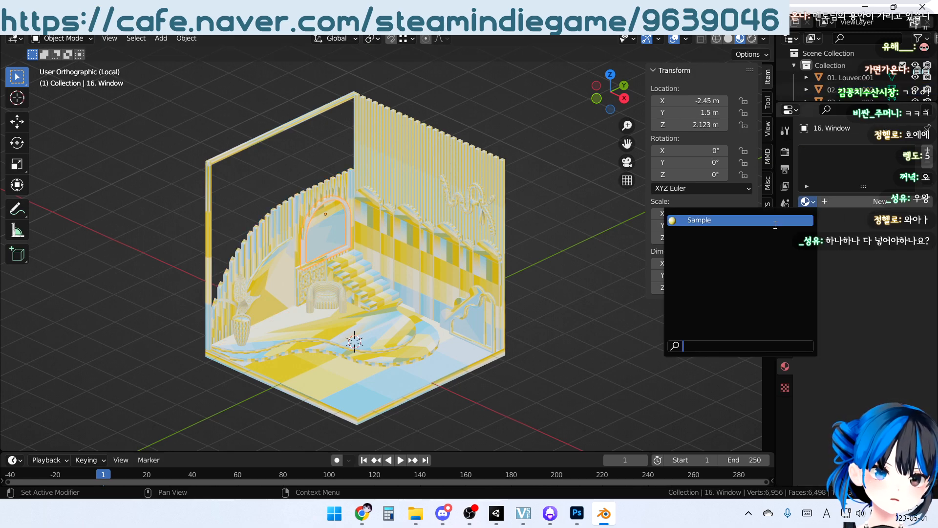
left_click(708, 218)
Deselect everything and examine the palette texture on the whole room from several angles
left_click(556, 285)
middle_click_drag(317, 349, 394, 254)
scroll(439, 176, "up", 3)
middle_click_drag(451, 215, 373, 235)
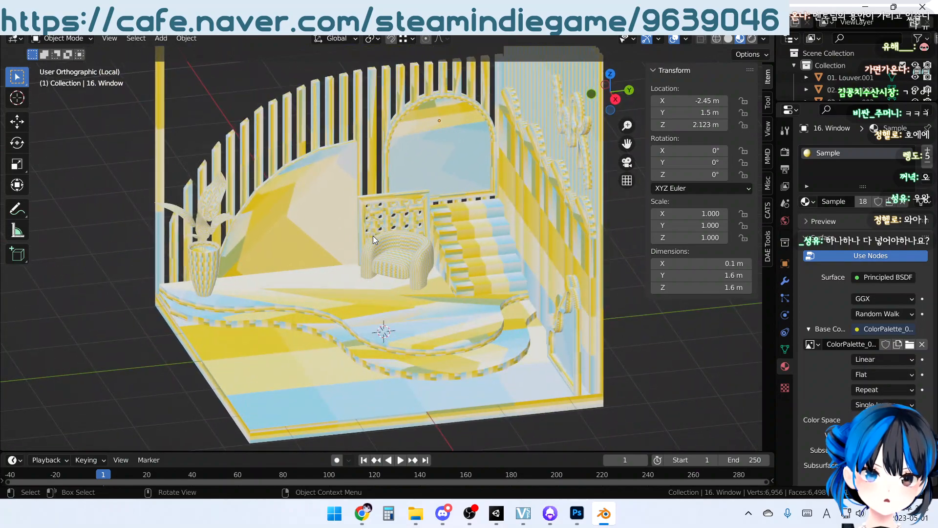
scroll(246, 257, "down", 4)
middle_click_drag(500, 185, 437, 242)
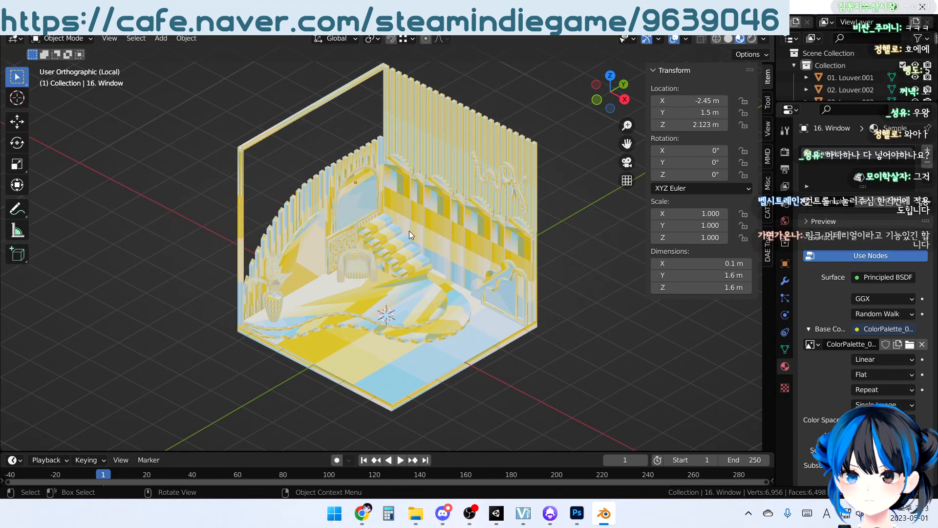
mouse_move(431, 339)
middle_mouse_down()
mouse_move(423, 327)
mouse_move(430, 337)
middle_mouse_up()
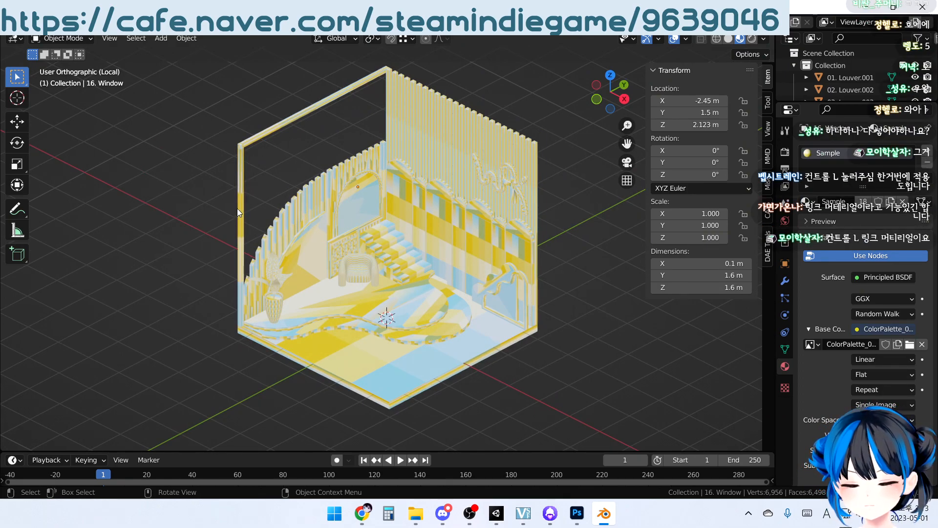
Run Link Materials with the back-wall slats, 03. Louver.003, as the source, and clear the selection
left_click(432, 169)
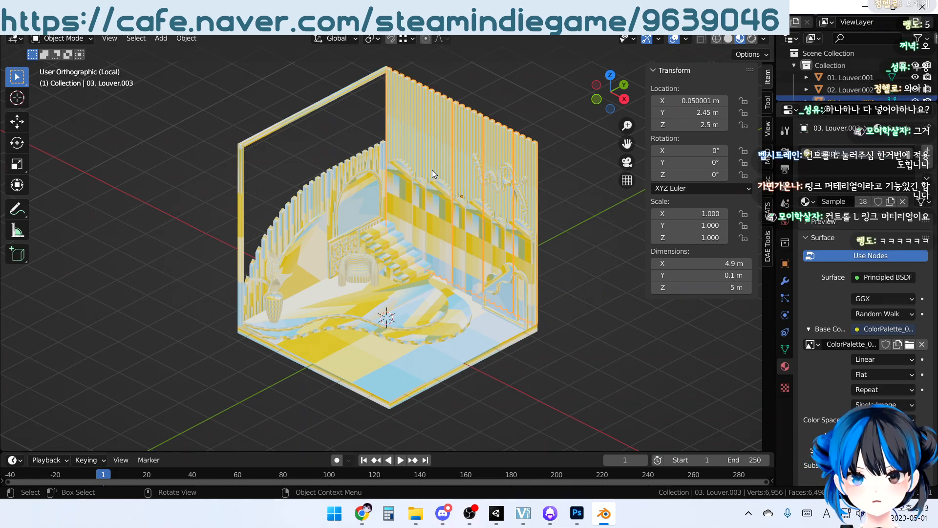
key("ctrl+l")
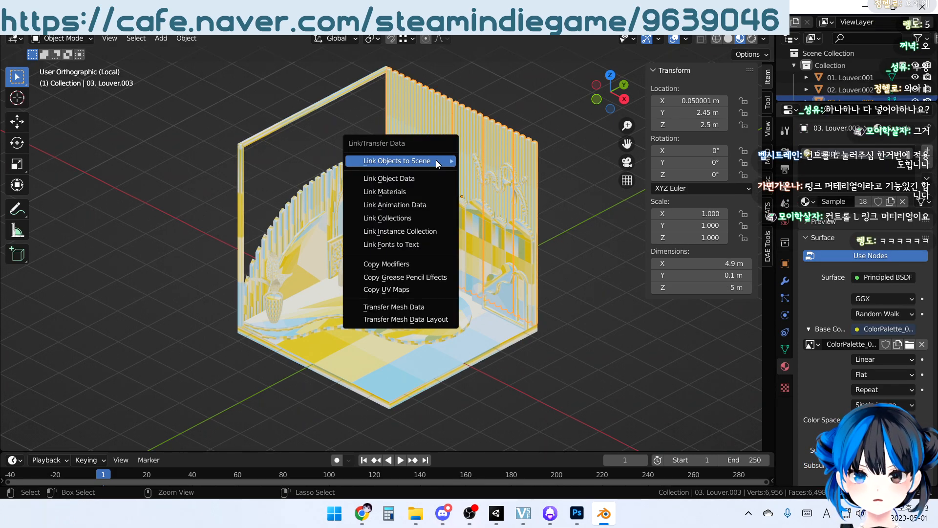
mouse_move(436, 161)
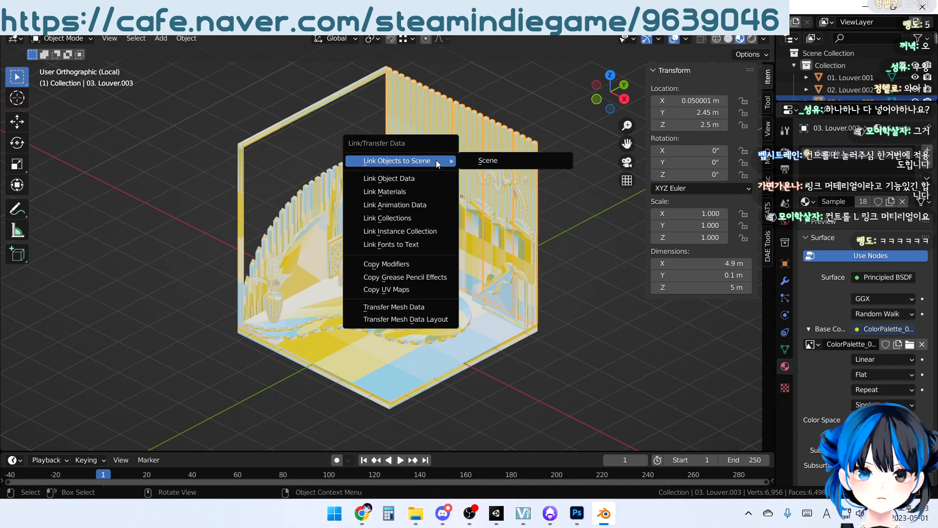
left_click(412, 190)
middle_click_drag(412, 189, 442, 180)
middle_click_drag(463, 245, 446, 259)
left_click(580, 239)
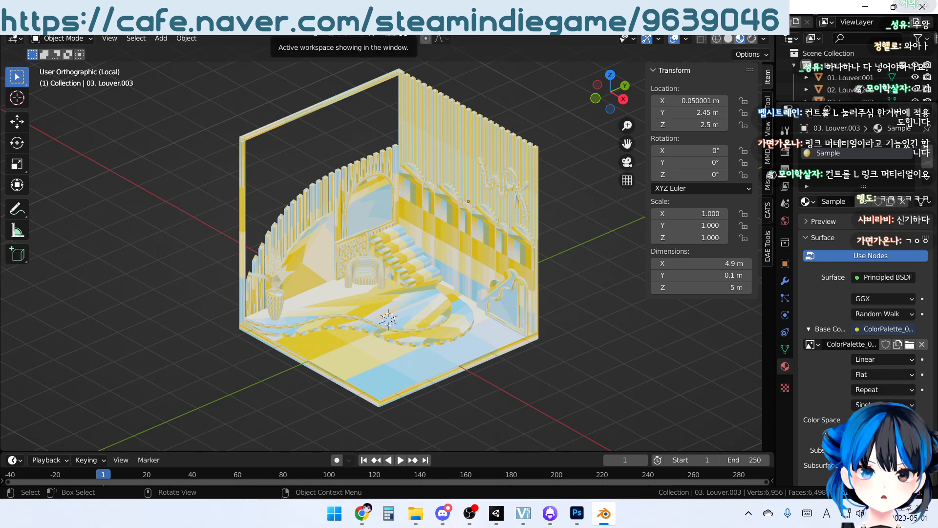
Switch to the UV Editing workspace in Object Mode with the ColorPalette_002.png image in view
left_click(275, 22)
middle_click_drag(536, 220, 559, 245)
key("Tab")
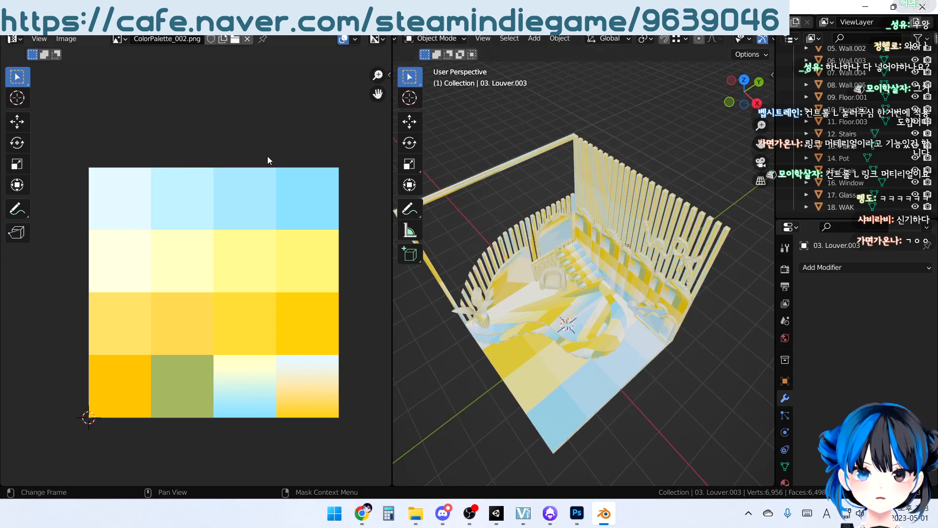
middle_click_drag(258, 315, 236, 266)
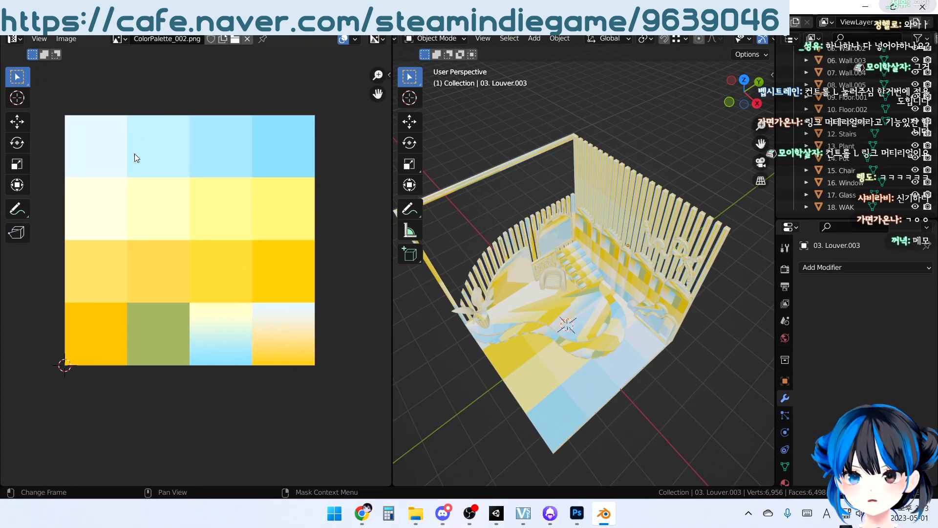
Examine the textured room beside the color palette, checking how the colors fall on the back-wall slats
middle_click_drag(479, 360, 696, 211)
left_click(603, 207)
middle_click_drag(593, 220, 605, 201)
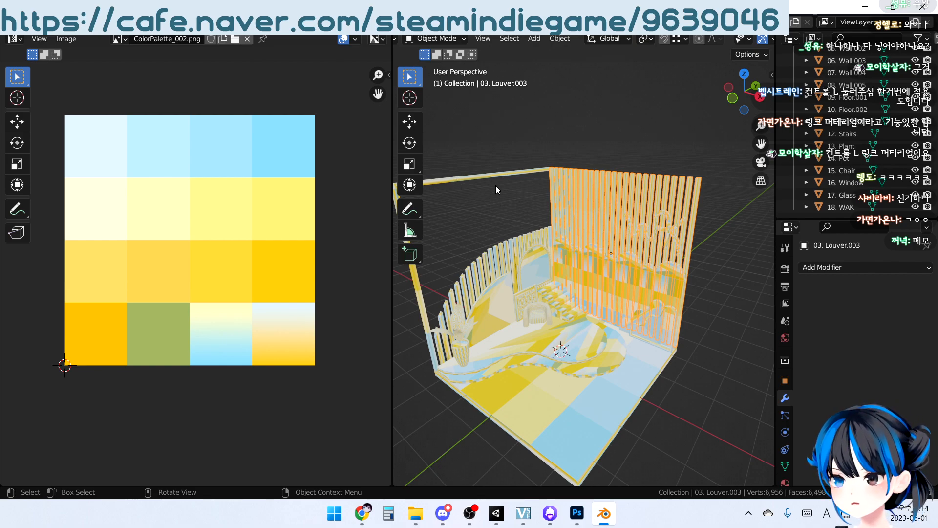
left_click(506, 194)
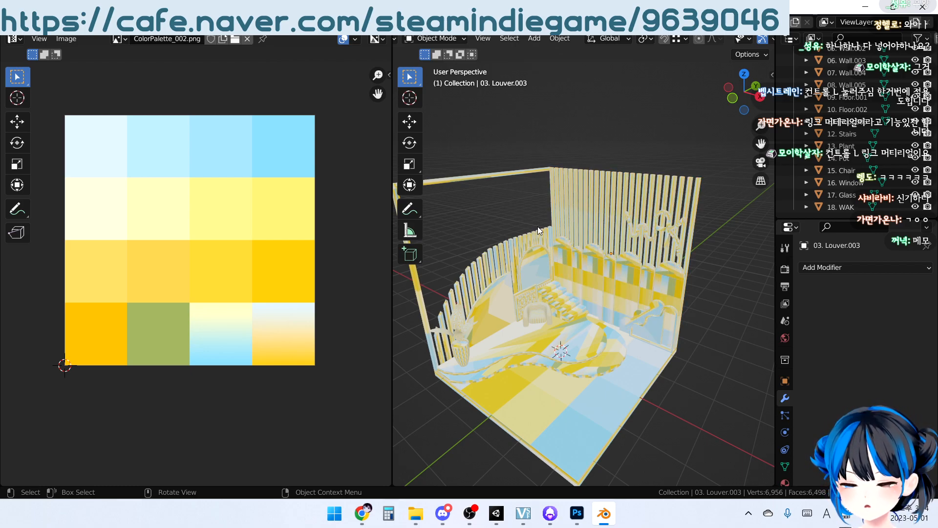
middle_click_drag(550, 213, 565, 266)
left_click(620, 196)
left_click(663, 158)
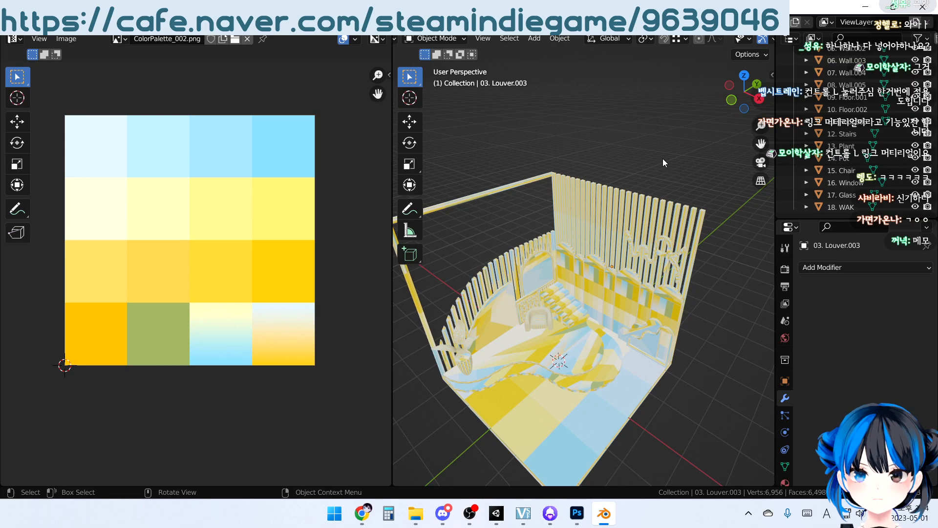
Check the UV layout of the back-wall slats over the palette in Edit Mode and return to Object Mode
left_click(641, 206)
middle_click_drag(646, 198, 623, 352)
middle_click_drag(581, 319, 627, 306)
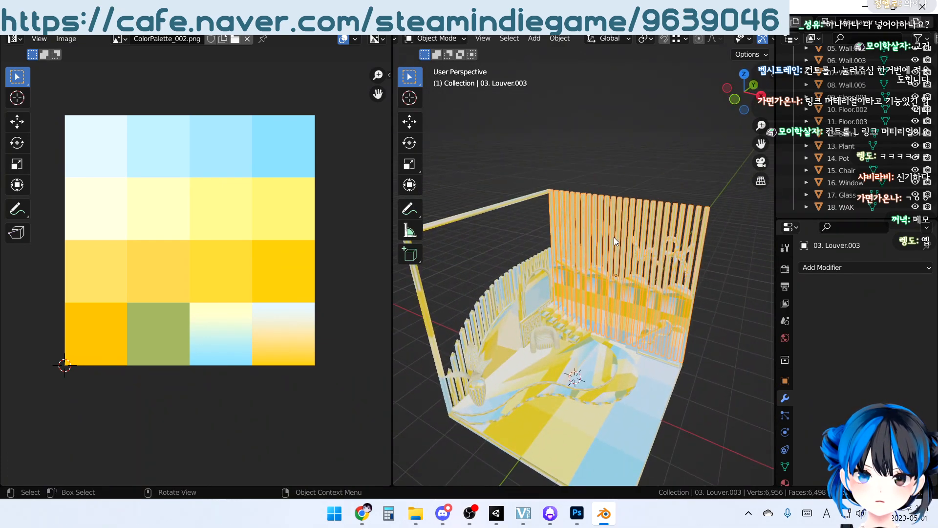
key("Tab")
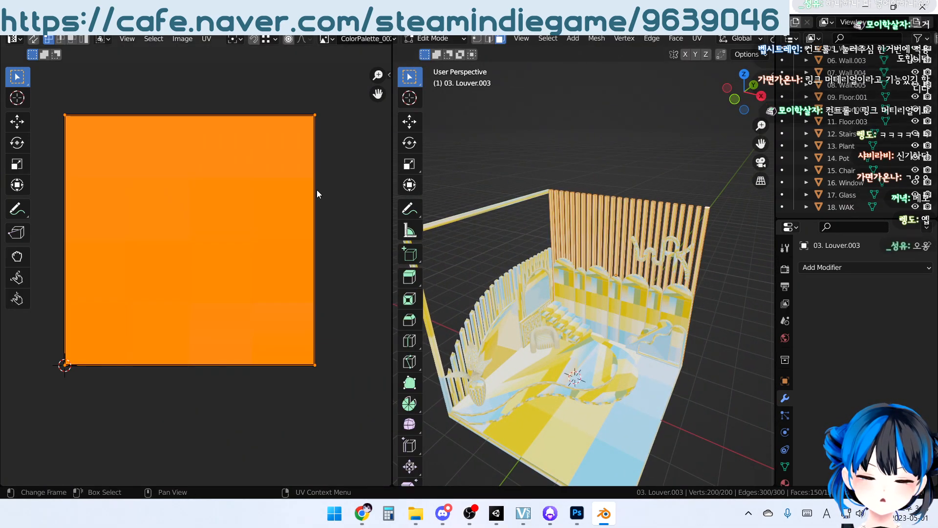
key("Tab")
Select every object in the room and scale all their UVs to 0.2 in the UV editor
key("a")
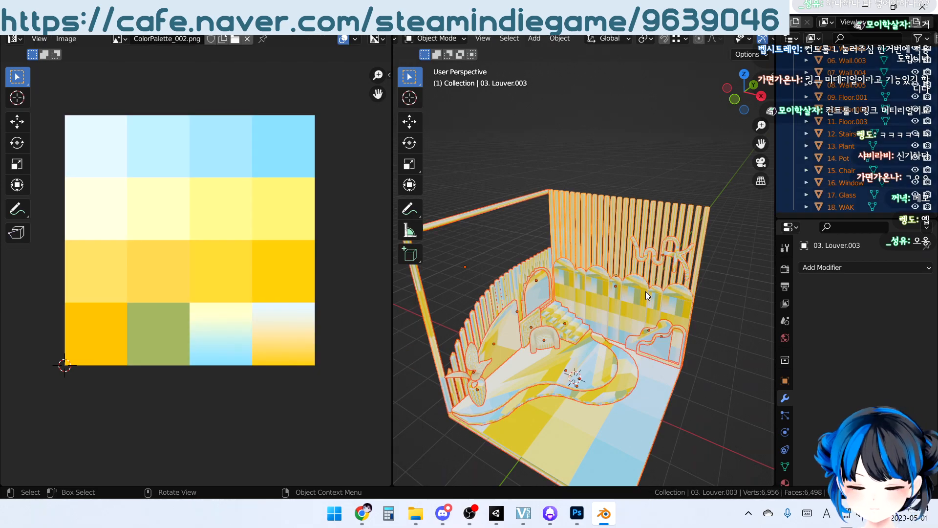
key("Tab")
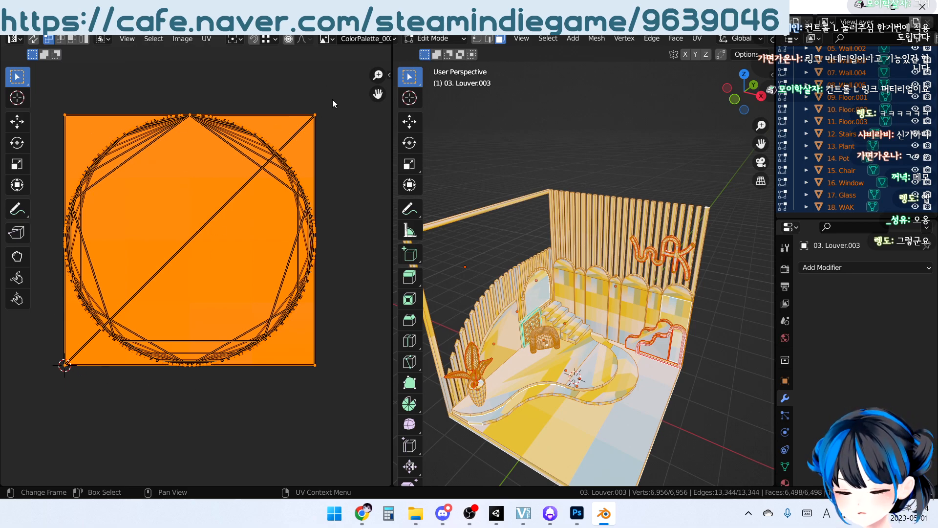
key("s")
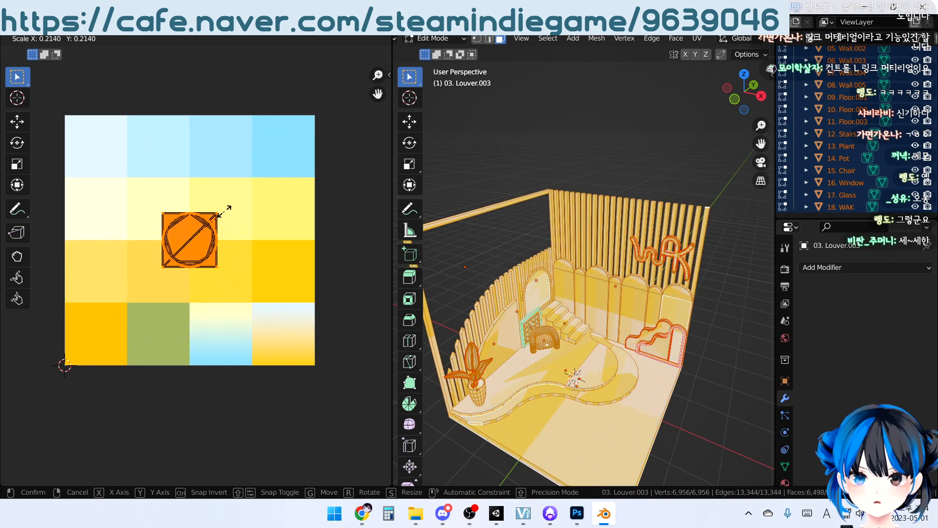
type("0.2")
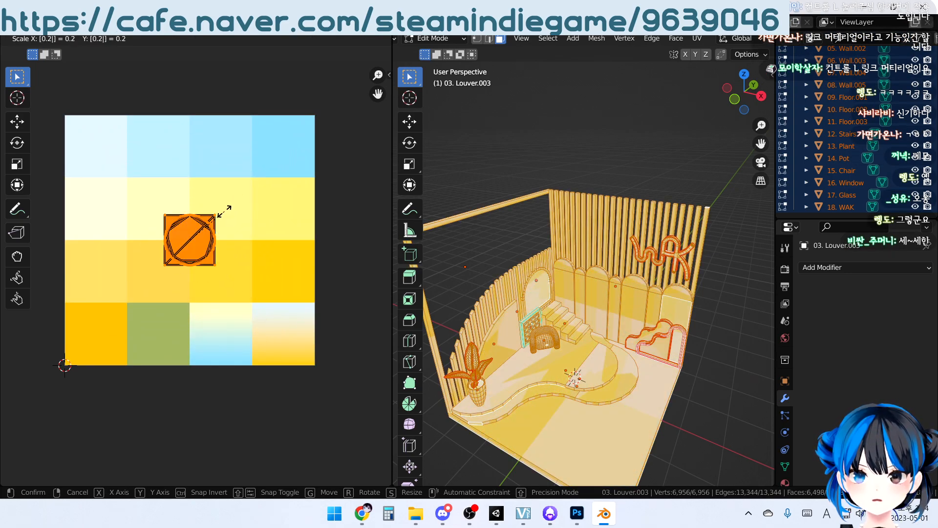
key("Return")
Move all the UVs onto the palette's palest blue swatch, return to Object Mode and deselect everything
middle_click_drag(201, 238, 213, 240)
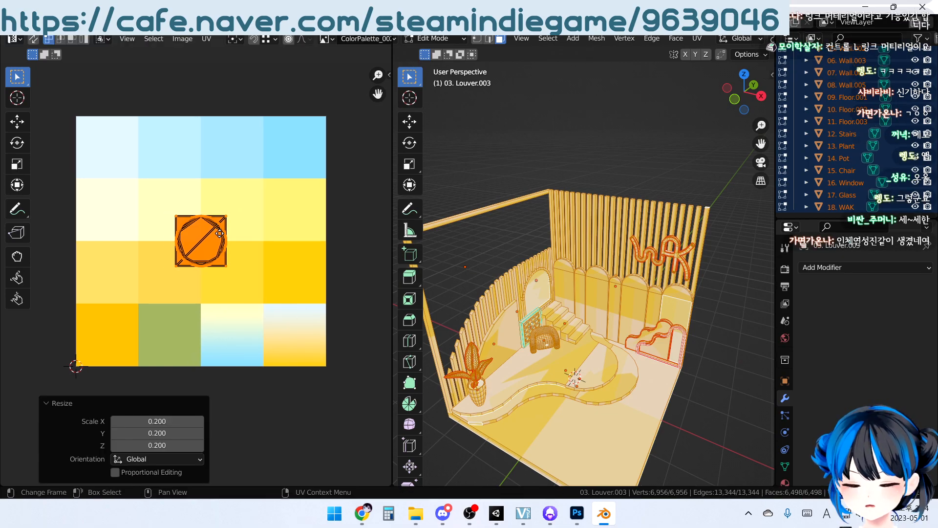
left_click_drag(213, 240, 120, 145)
key("Tab")
left_click(740, 408)
middle_click_drag(698, 377, 663, 331)
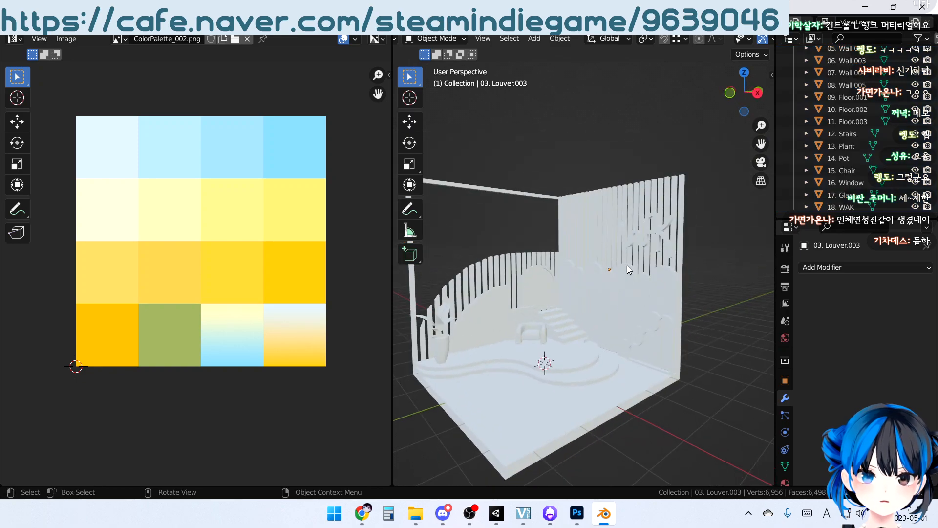
Check the recolored room and change the Material Preview lighting to the bright interior HDRI
scroll(588, 290, "up", 3)
mouse_move(588, 290)
middle_mouse_down()
mouse_move(628, 308)
mouse_move(602, 256)
middle_mouse_up()
scroll(740, 40, "down", 6)
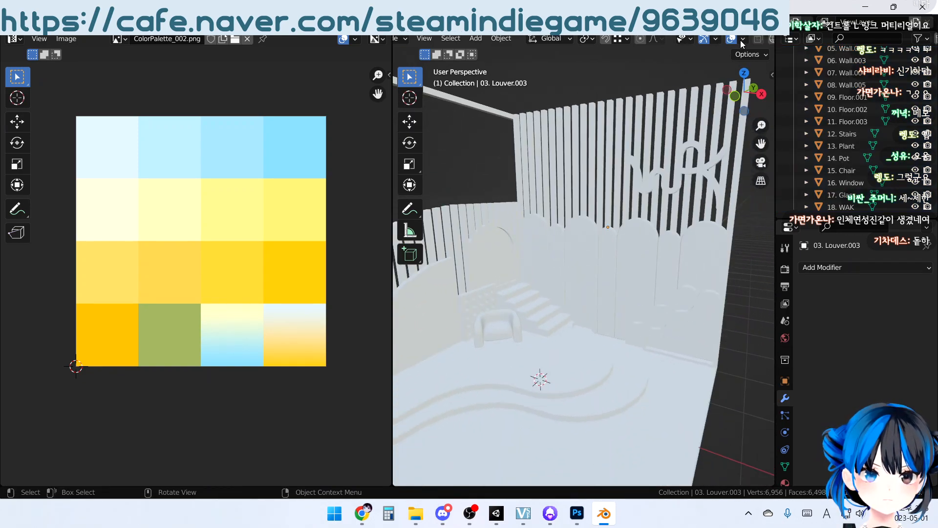
scroll(602, 322, "down", 6)
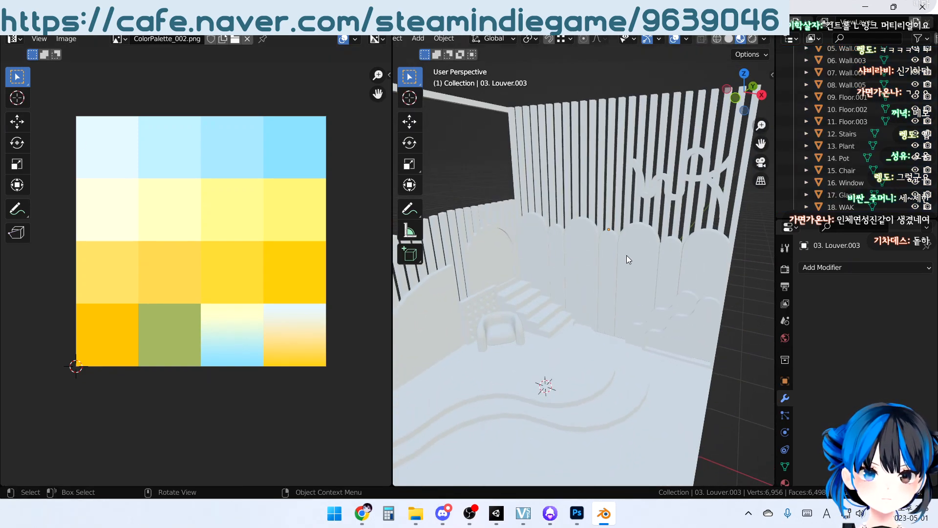
scroll(647, 283, "up", 5)
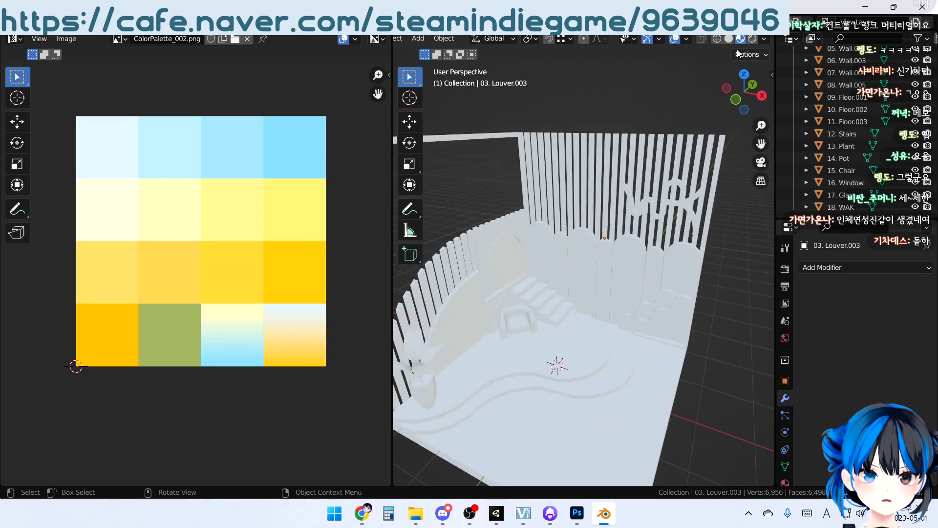
left_click(764, 40)
left_click(740, 140)
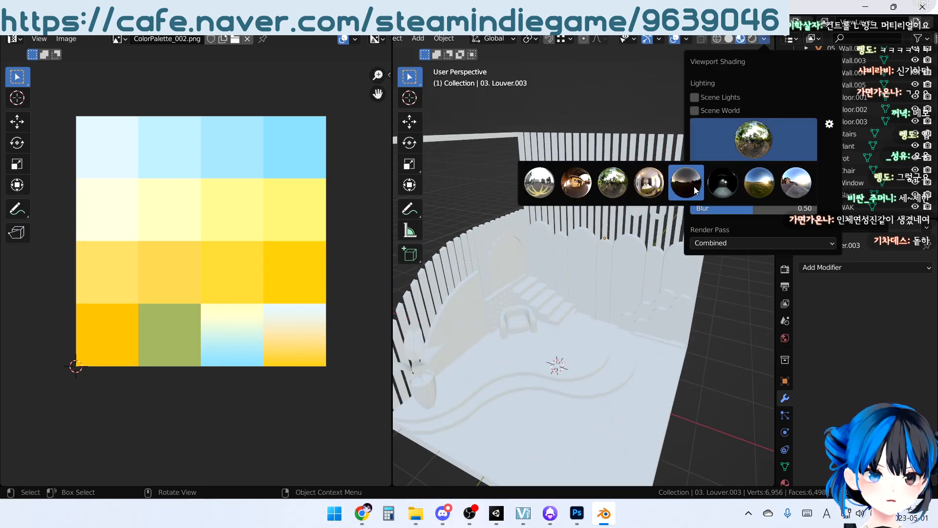
left_click(658, 186)
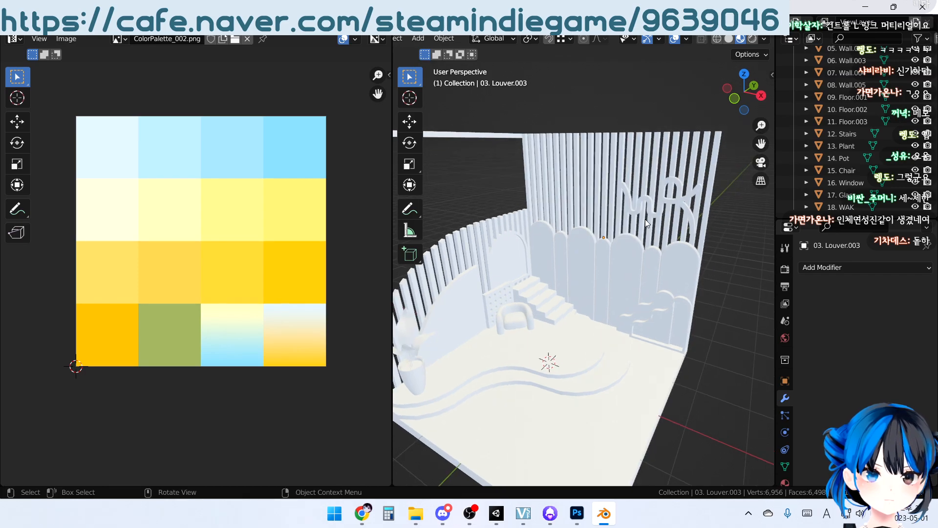
Move the back-wall slats' UVs about 0.75 along X onto the deepest blue swatch in the palette's first row, then deselect them in Object Mode
left_click(606, 166)
middle_click_drag(605, 166, 616, 197)
key("Tab")
key("Tab")
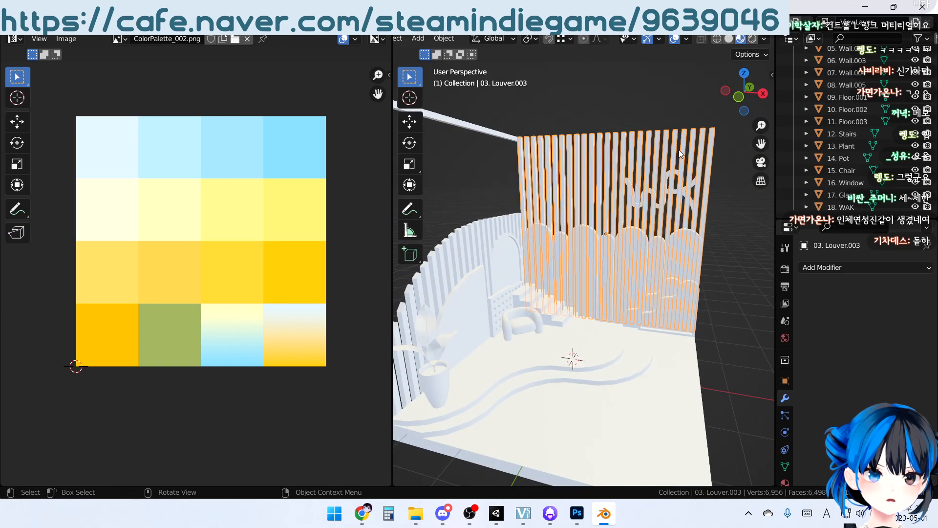
middle_click_drag(679, 150, 659, 121)
left_click(652, 103)
left_click(593, 147)
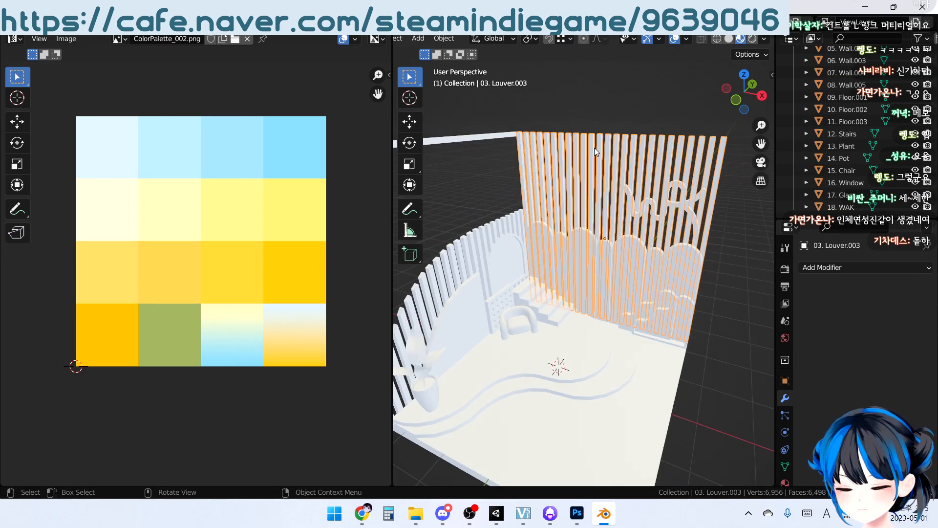
key("Tab")
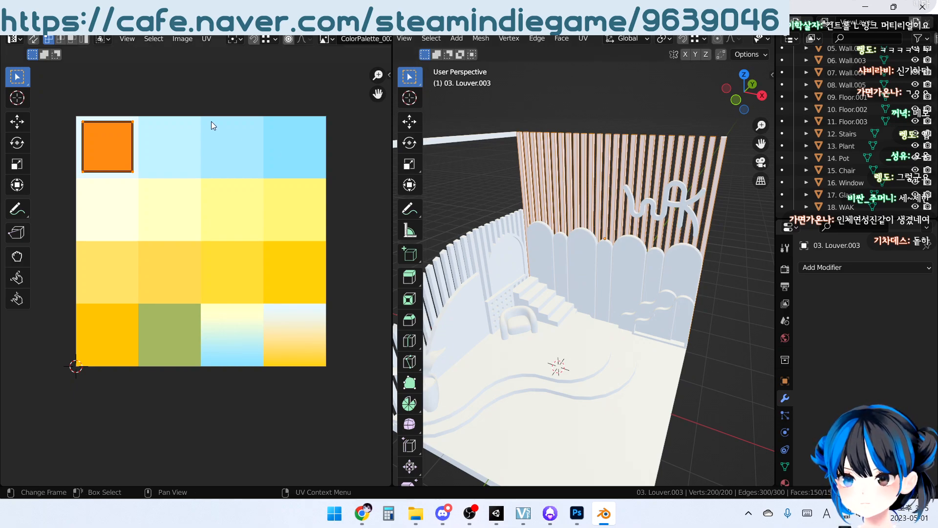
middle_click_drag(513, 147, 531, 143)
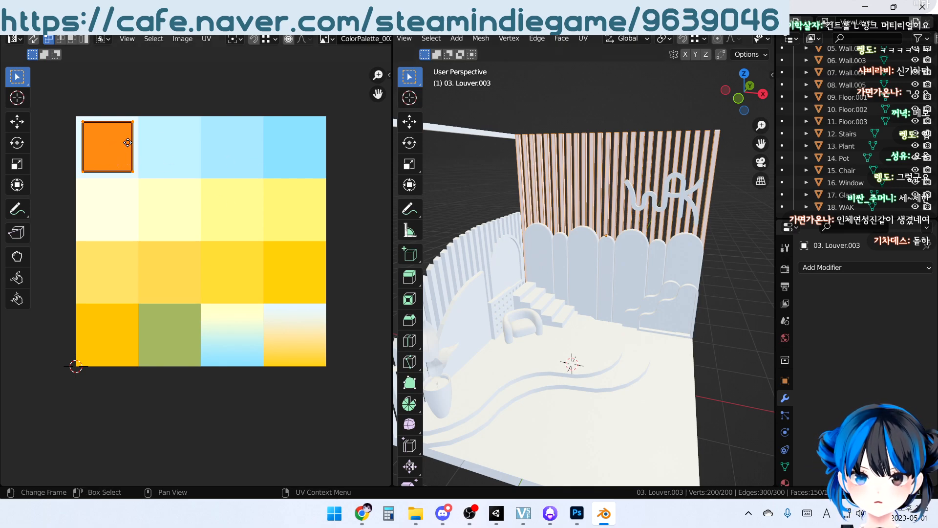
key("g")
key("x")
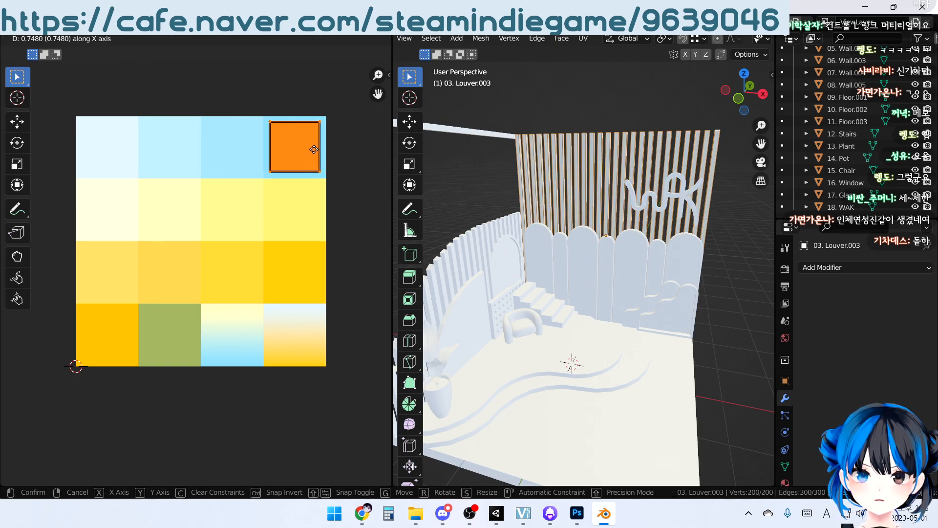
left_click(314, 142)
key("Tab")
left_click(711, 272)
Check the recolored back wall in the room and inspect the thin outer frame's UVs in Edit Mode
mouse_move(648, 240)
middle_mouse_down()
mouse_move(591, 255)
mouse_move(620, 274)
mouse_move(642, 241)
middle_mouse_up()
scroll(592, 256, "up", 4)
scroll(621, 274, "down", 2)
scroll(635, 249, "down", 1)
middle_click_drag(562, 284, 635, 275, "shift")
middle_click_drag(635, 274, 606, 222)
scroll(630, 256, "down", 3)
left_click(428, 182)
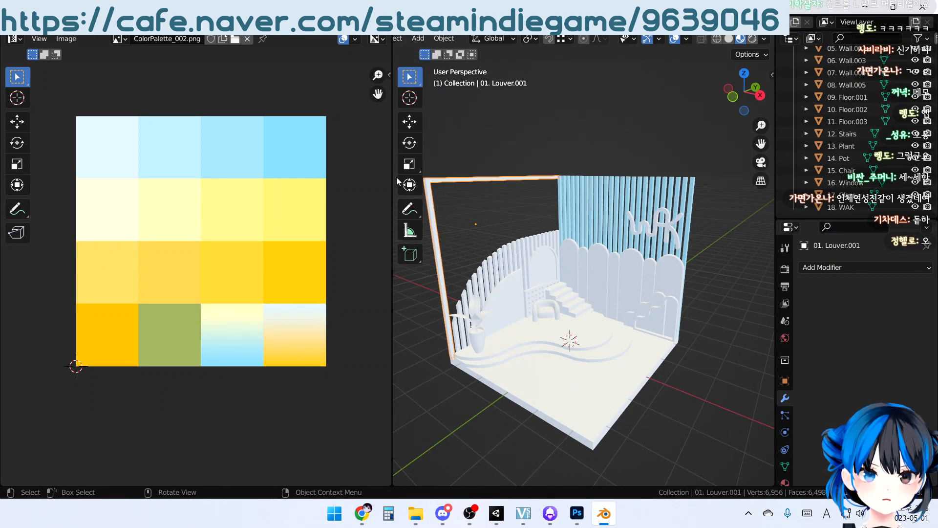
key("Tab")
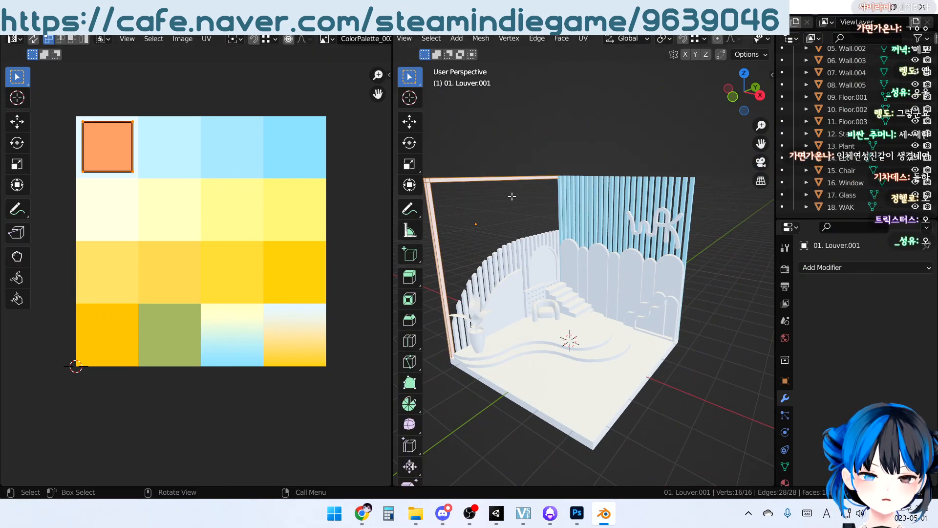
key("Tab")
Move the curved side-wall slats' UVs along X onto the second light-blue swatch in the palette's first row and return to Object Mode
left_click(515, 253)
scroll(514, 256, "up", 3)
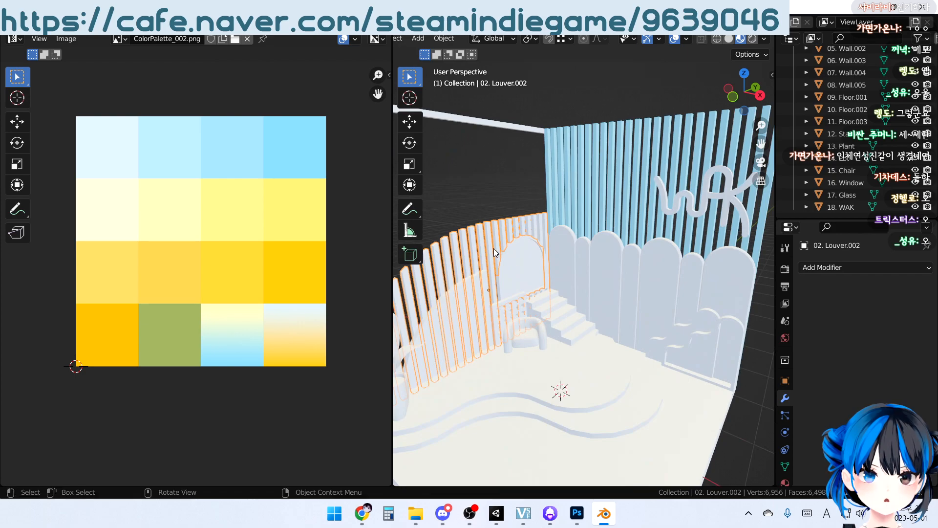
middle_click_drag(485, 238, 561, 236)
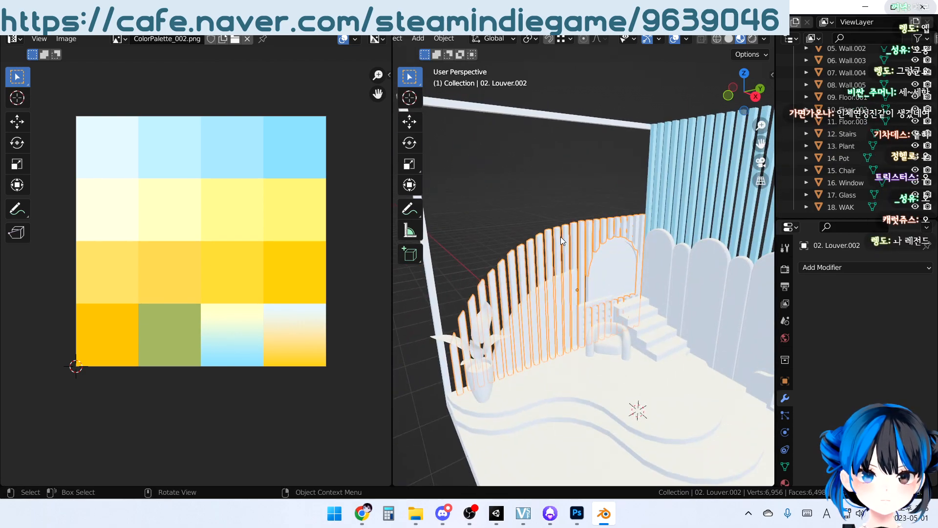
key("Tab")
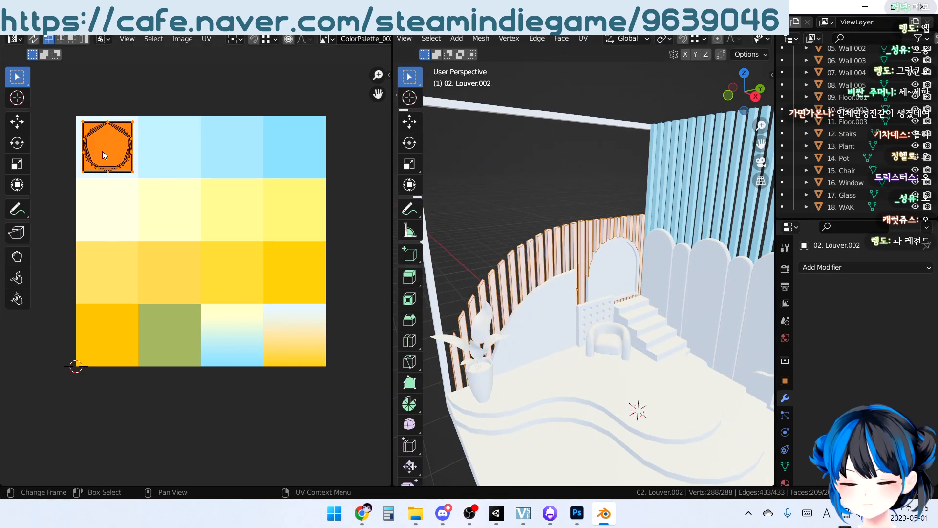
key("g")
key("x")
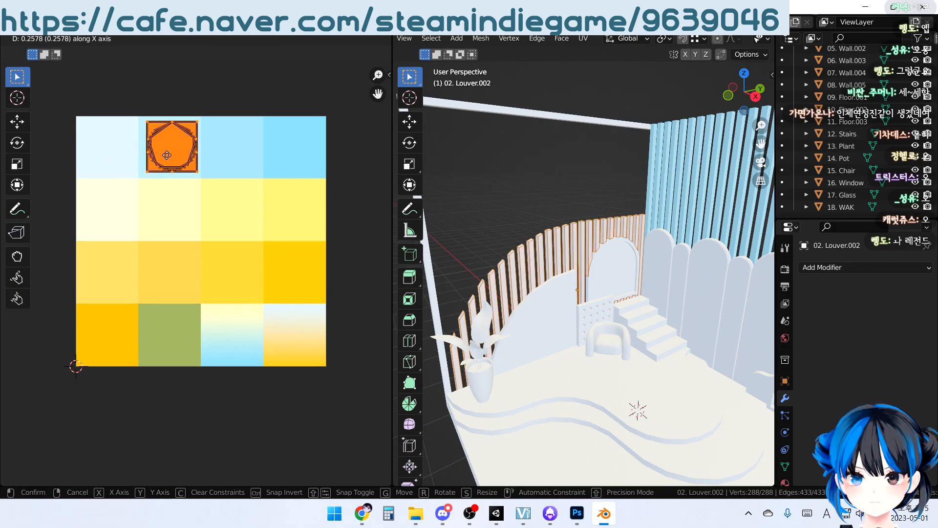
left_click(167, 155)
middle_click_drag(454, 237, 479, 228)
left_click(479, 228)
middle_click_drag(617, 248, 552, 302, "shift")
key("Tab")
Move the quarter-round wall panel's UVs down along Y onto the first yellow swatch in the palette's third row
left_click(508, 301)
key("Tab")
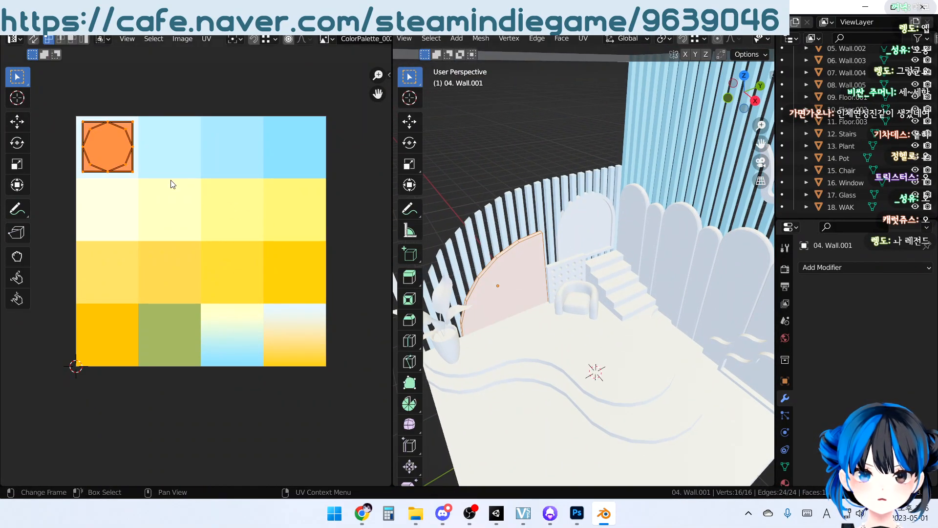
key("g")
key("y")
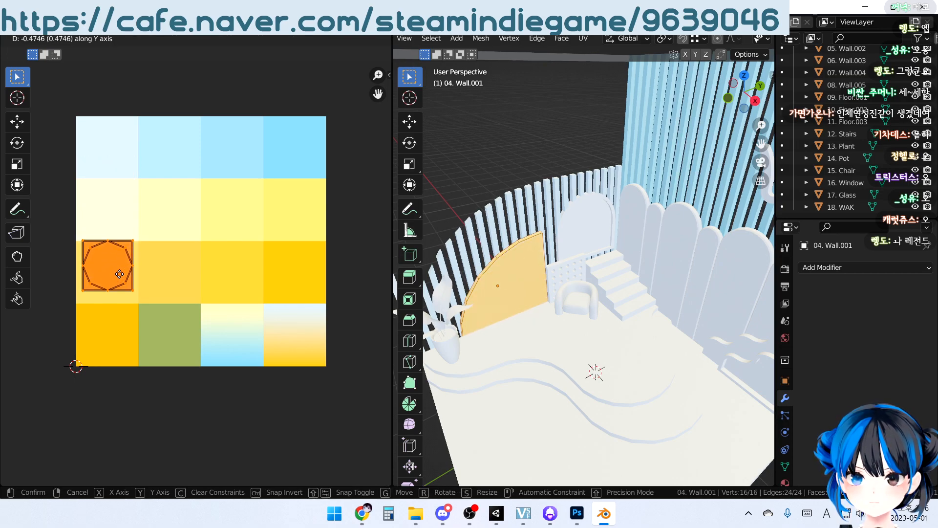
left_click(118, 278)
key("Tab")
Move the perforated wall panel's UVs down along Y onto the pale cream swatch that starts the palette's second row
middle_click_drag(189, 292, 197, 271)
middle_click_drag(550, 342, 569, 297)
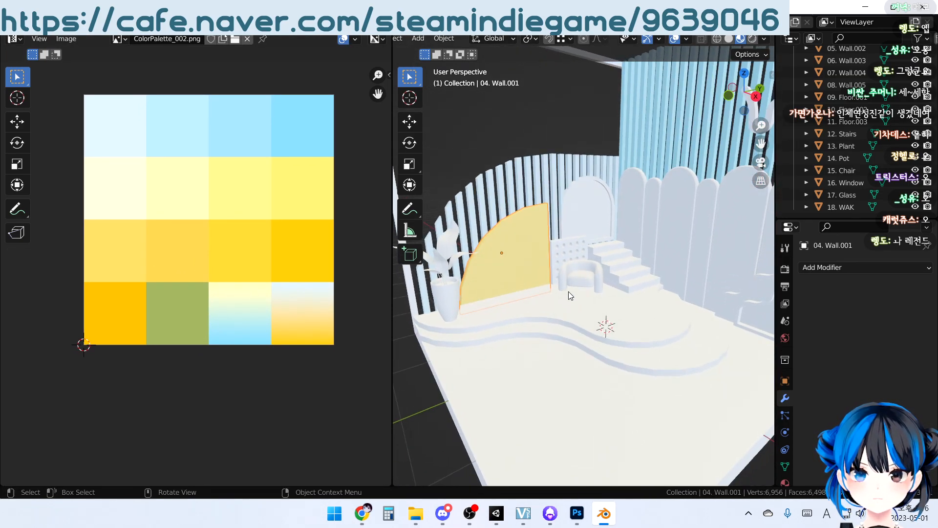
left_click(550, 259)
key("Tab")
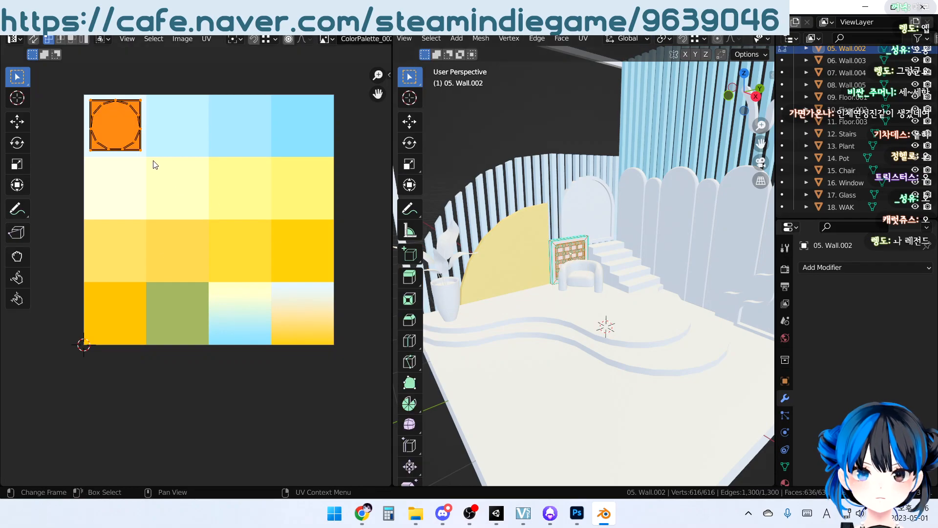
key("g")
key("y")
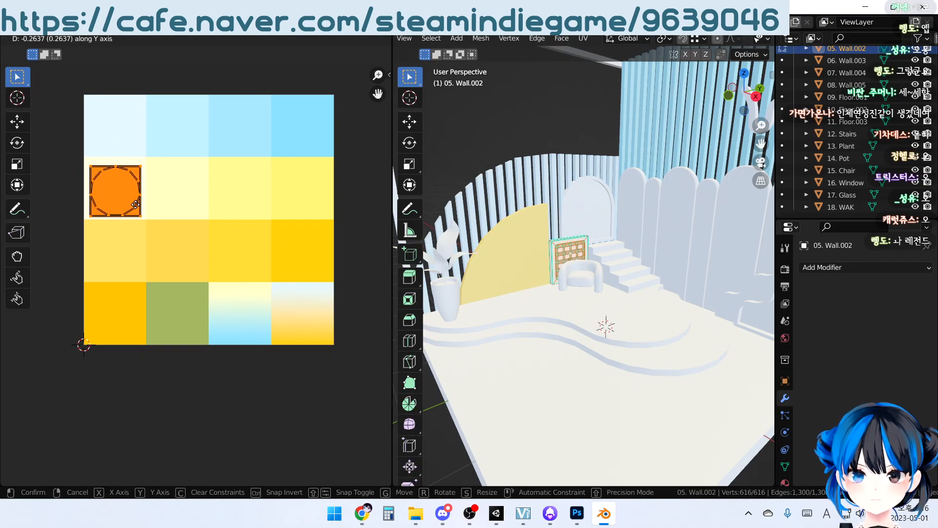
left_click(135, 200)
key("Tab")
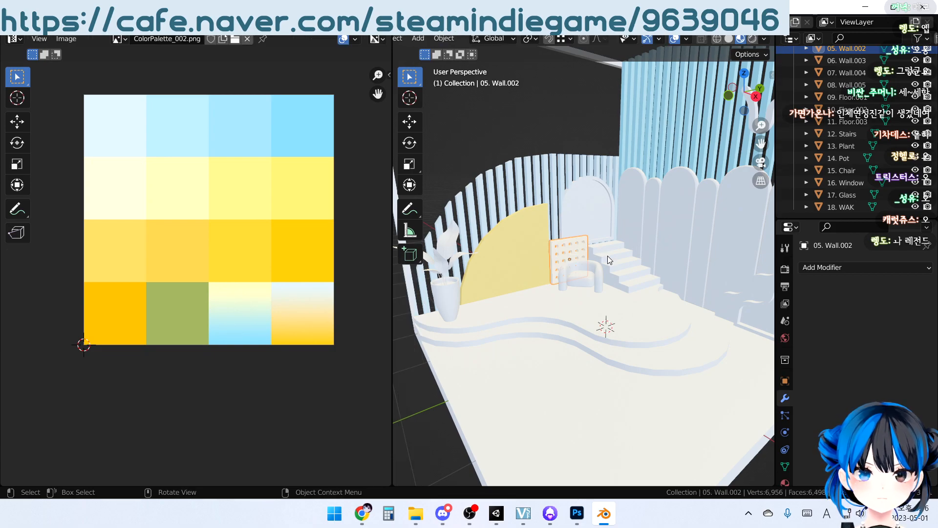
Move the stairs' UVs onto the second yellow swatch in the palette's third row and return to Object Mode
left_click(608, 258)
key("Tab")
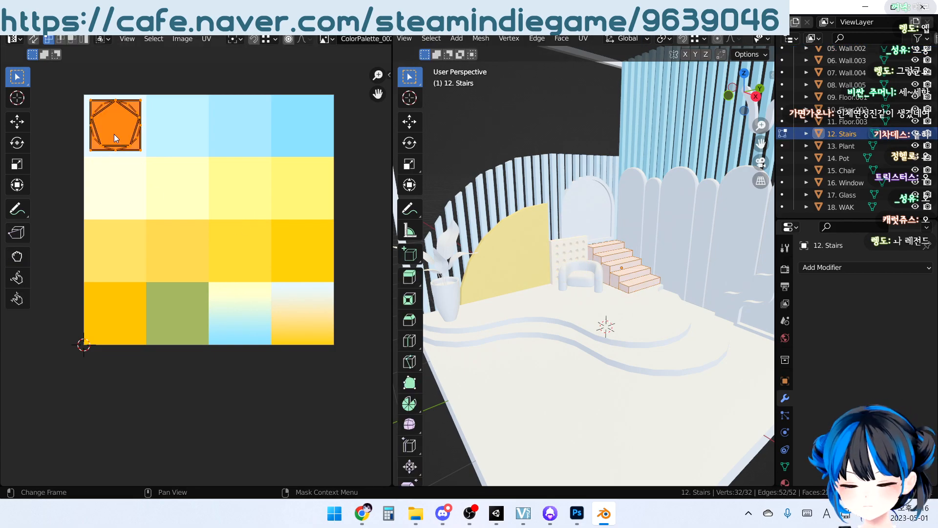
key("g")
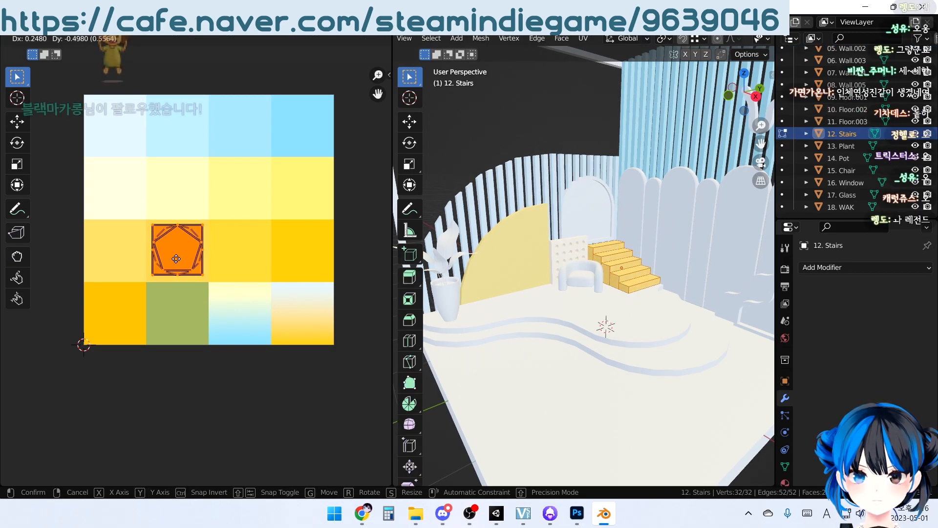
left_click(176, 260)
middle_click_drag(560, 257, 519, 243)
key("Tab")
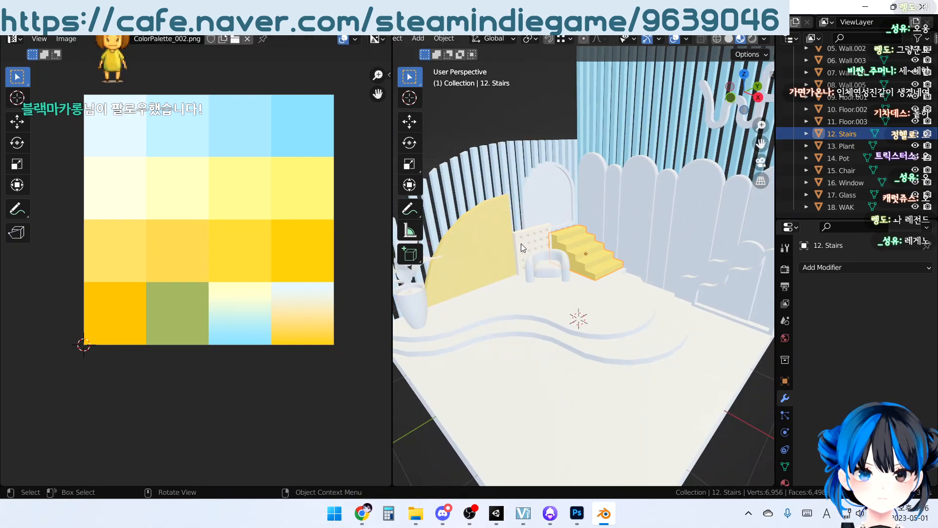
Examine the recolored slats, wall panels and stairs against the palette from several angles
left_click(556, 274)
middle_click_drag(556, 273, 571, 267)
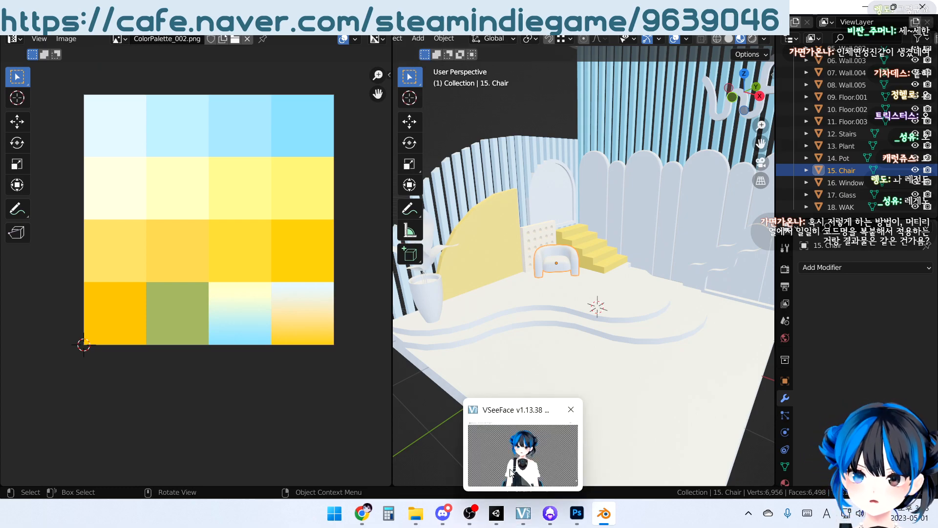
left_click(567, 122)
scroll(648, 266, "down", 3)
middle_click_drag(649, 266, 626, 293)
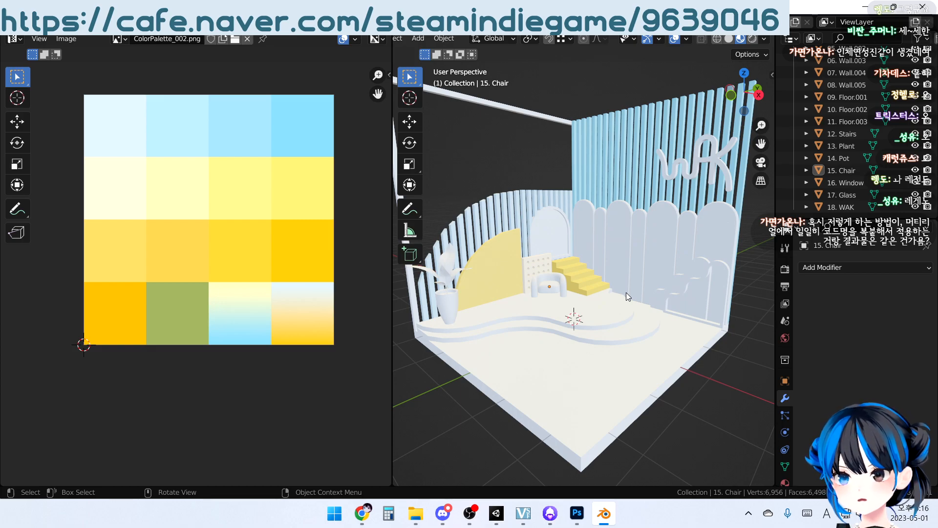
scroll(626, 292, "up", 3)
middle_click_drag(623, 298, 512, 294)
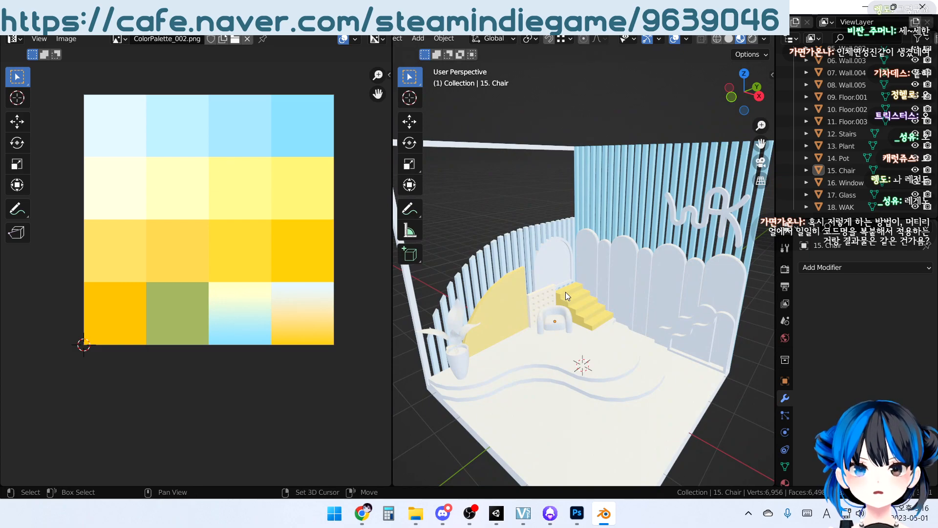
scroll(565, 293, "down", 2, "shift")
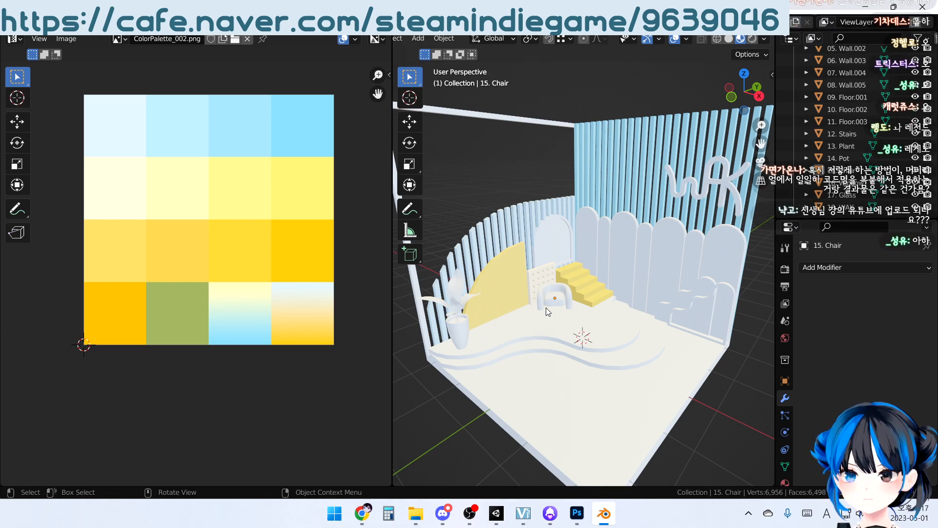
scroll(564, 295, "up", 5)
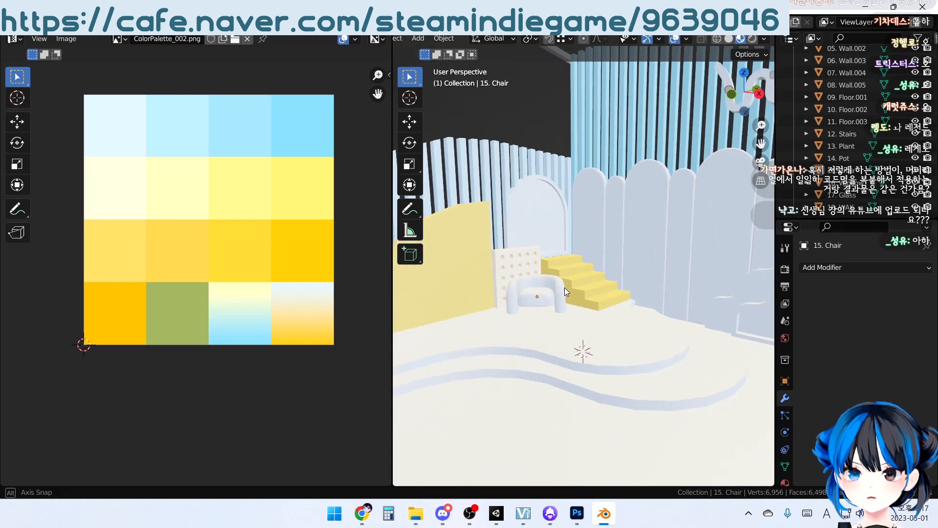
scroll(570, 291, "up", 3)
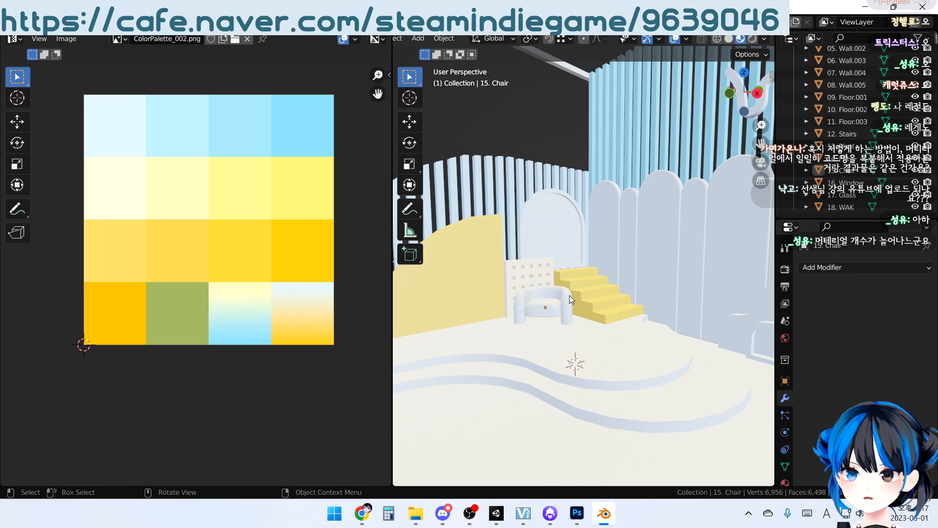
scroll(570, 295, "down", 4)
middle_click_drag(573, 250, 514, 250)
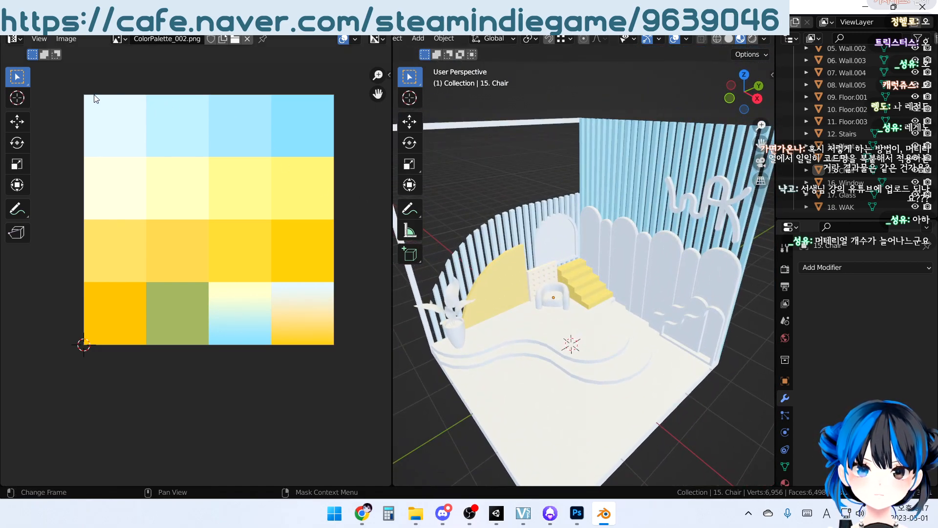
middle_click_drag(307, 145, 283, 193)
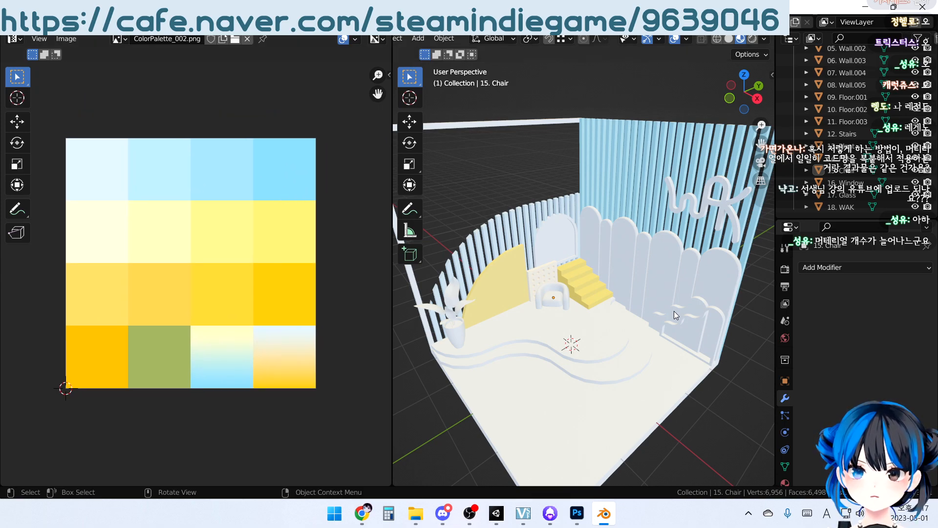
mouse_move(647, 307)
middle_mouse_down()
mouse_move(649, 284)
mouse_move(648, 298)
middle_mouse_up()
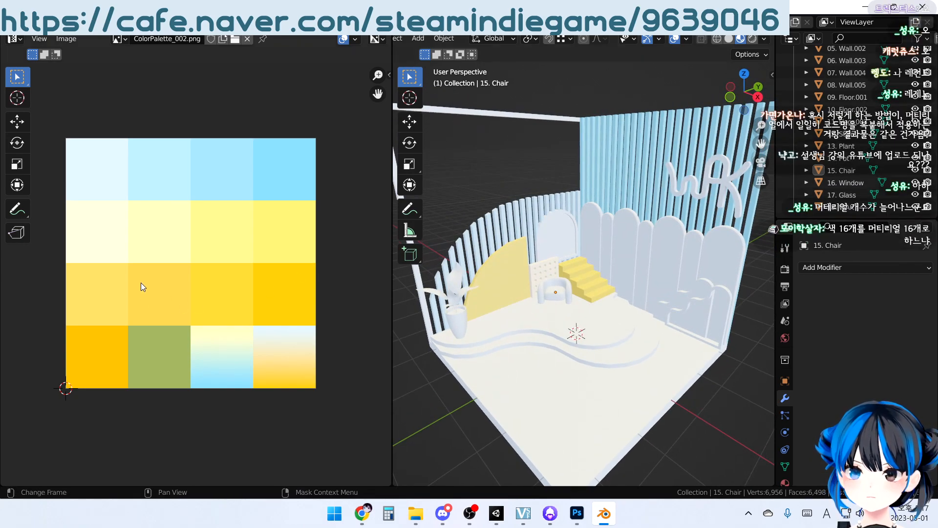
left_click(593, 280)
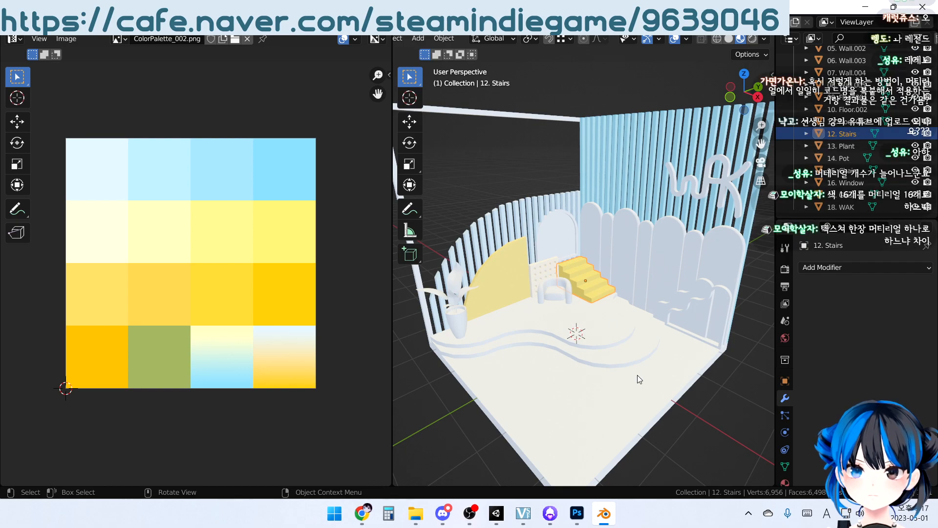
middle_click_drag(558, 415, 547, 381)
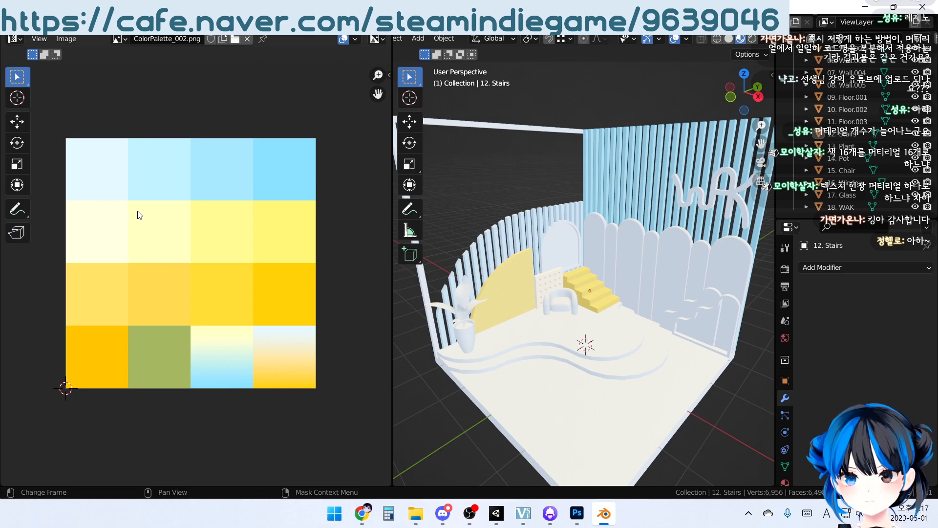
middle_click_drag(560, 279, 587, 298)
scroll(615, 279, "up", 1)
middle_click_drag(500, 279, 542, 278, "shift")
scroll(542, 277, "down", 1)
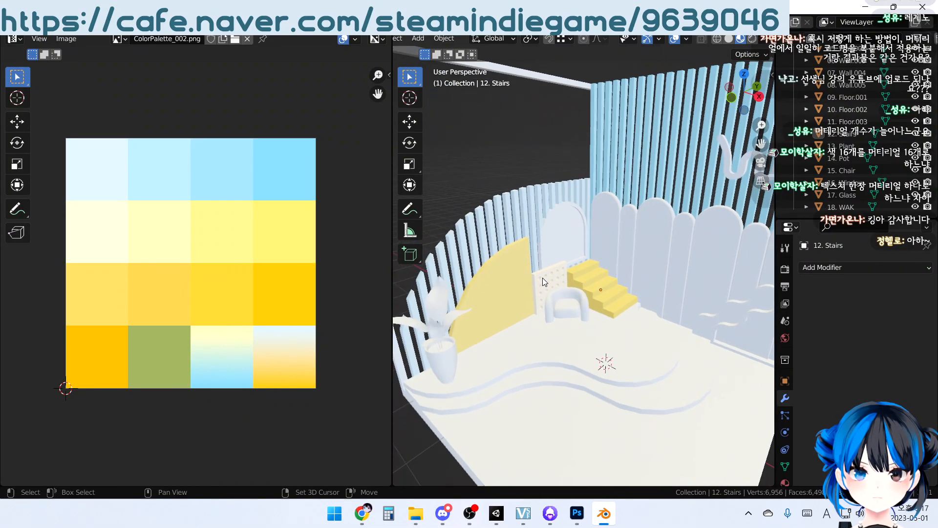
scroll(562, 291, "up", 3)
scroll(584, 282, "up", 2)
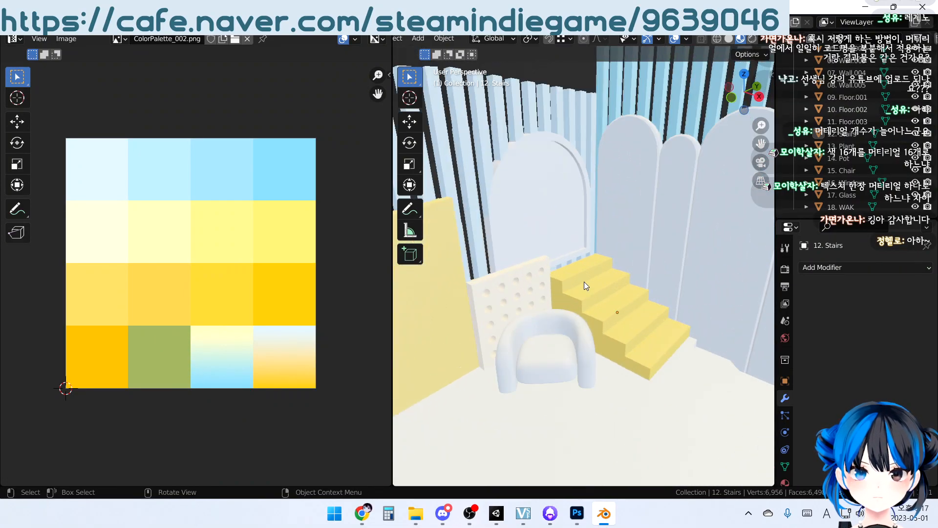
Project the armchair's UVs from an orthographic view that faces the chair straight on
left_click(552, 336)
key("KP_1")
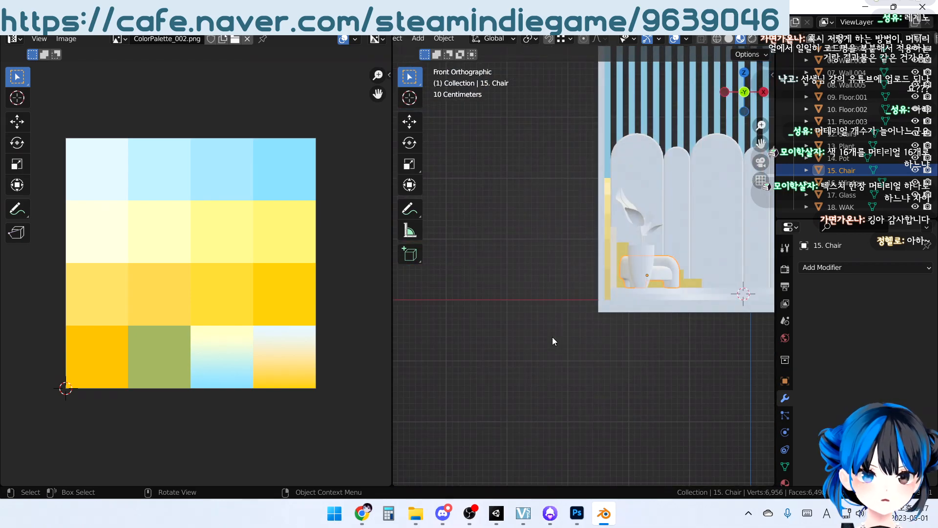
key("KP_6")
key("KP_Decimal")
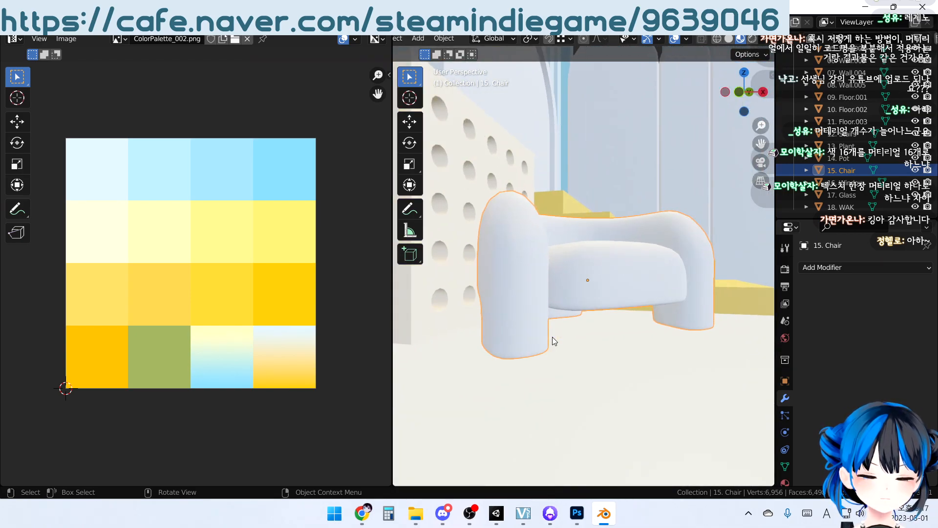
key("KP_6")
key("KP_5")
key("KP_6")
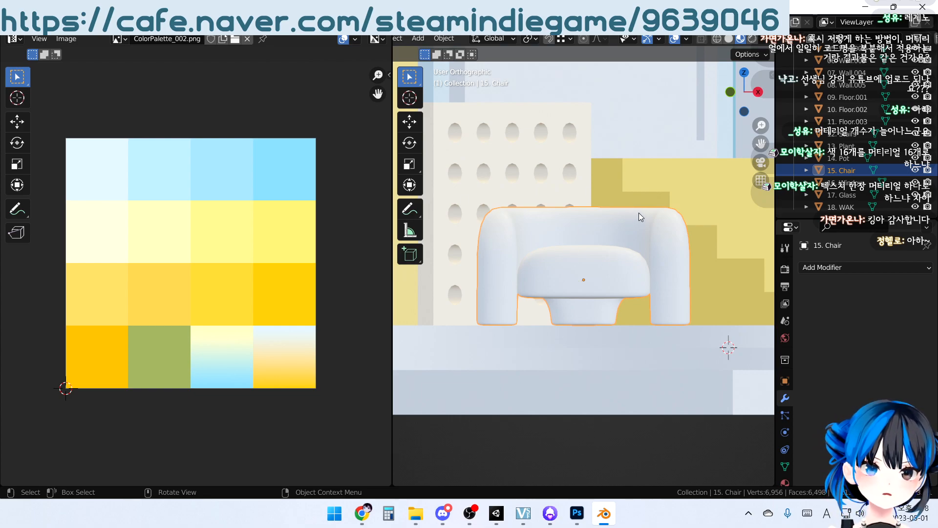
key("Tab")
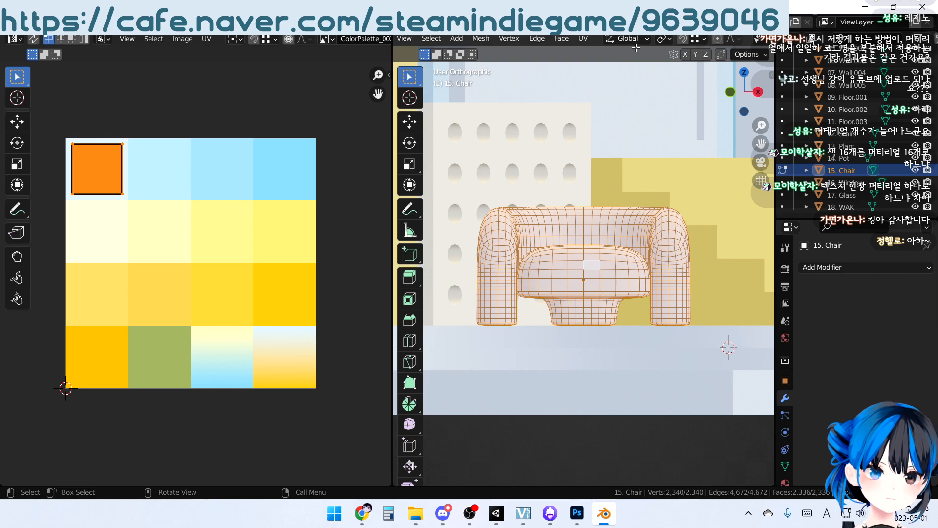
left_click(591, 39)
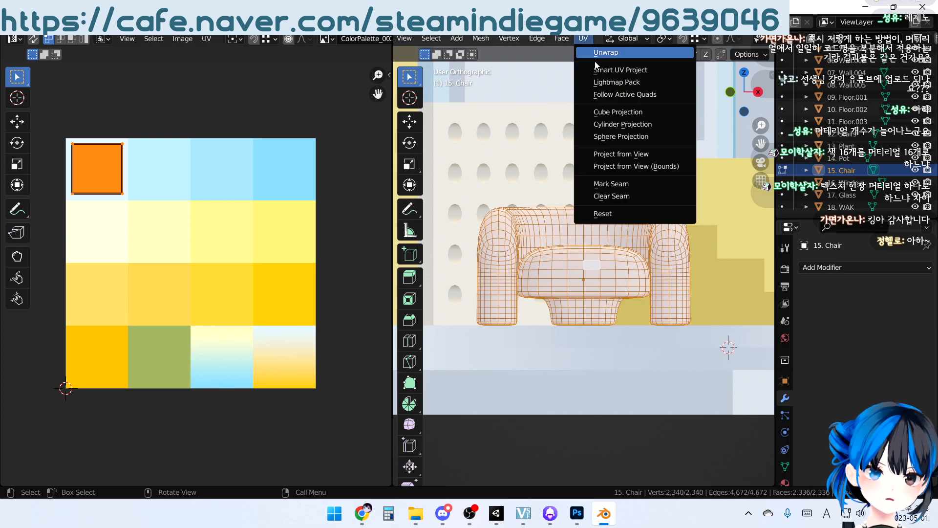
left_click(633, 155)
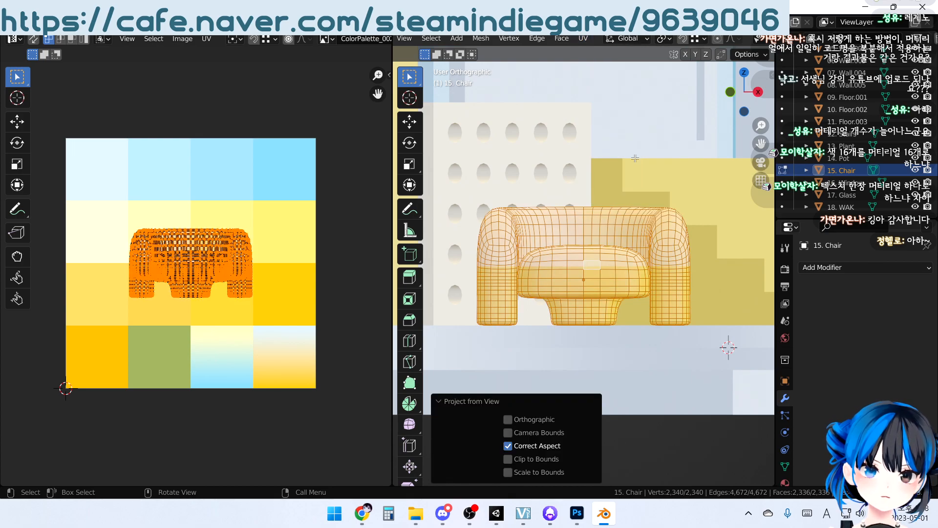
Scale all of the armchair's UVs uniformly to 0.48
scroll(212, 264, "up", 2)
middle_click_drag(220, 228, 220, 223)
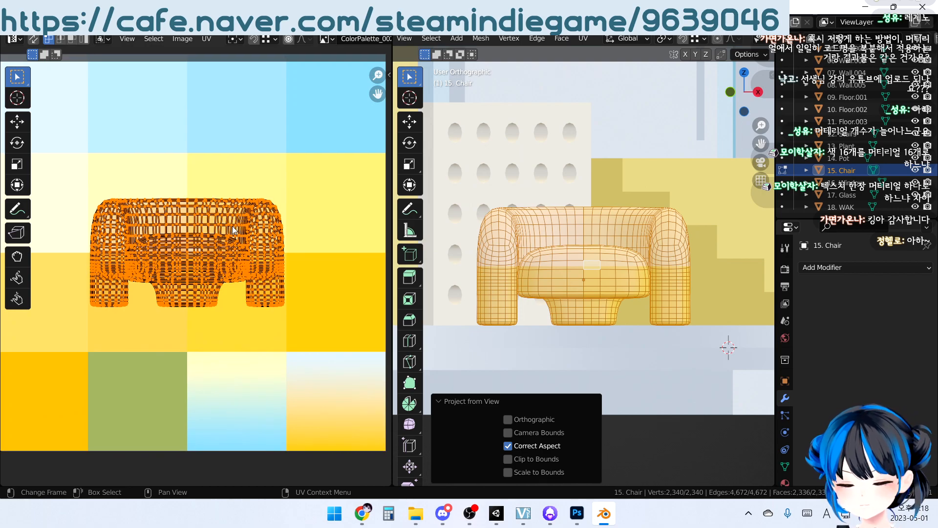
key("a")
key("s")
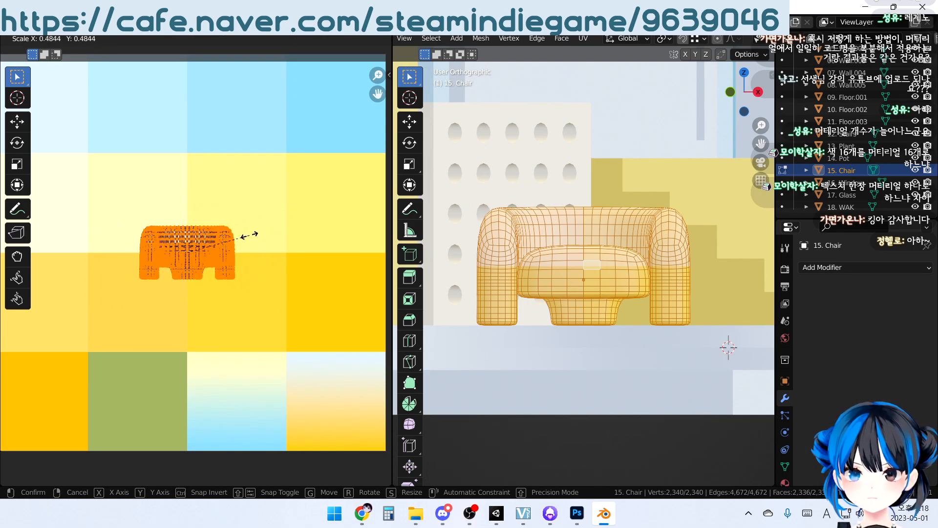
type("0.48")
key("Return")
Move the armchair's UVs onto the cream-to-sky-blue gradient swatch in the palette's last row
middle_click_drag(249, 237, 207, 127)
key("g")
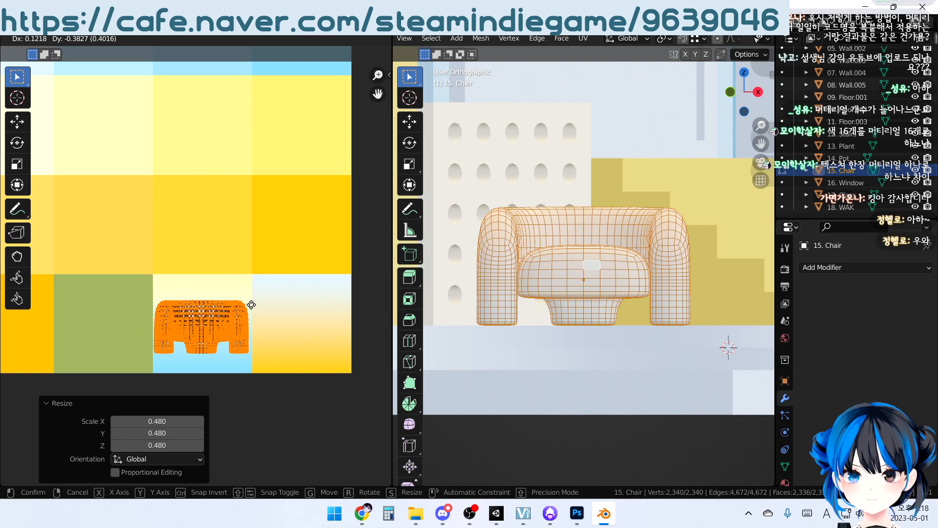
left_click(251, 304)
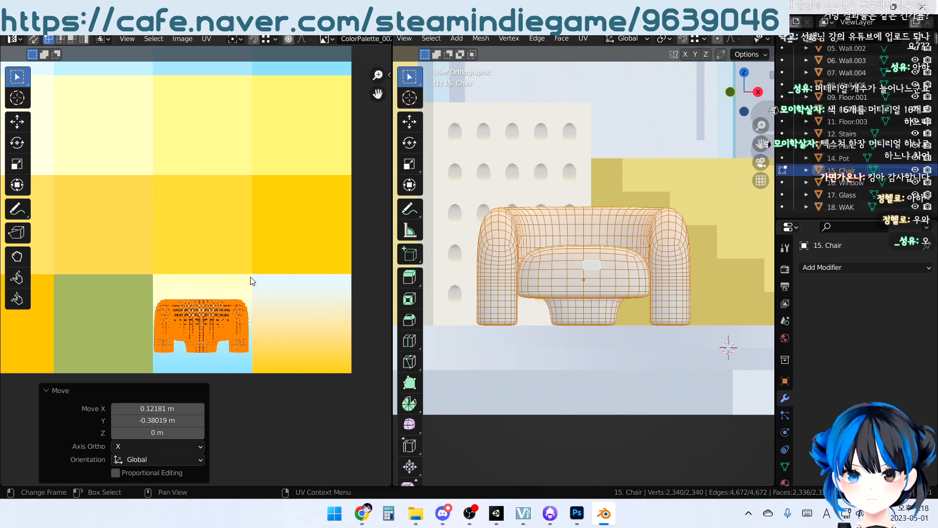
middle_click_drag(252, 279, 254, 234)
scroll(218, 198, "up", 2)
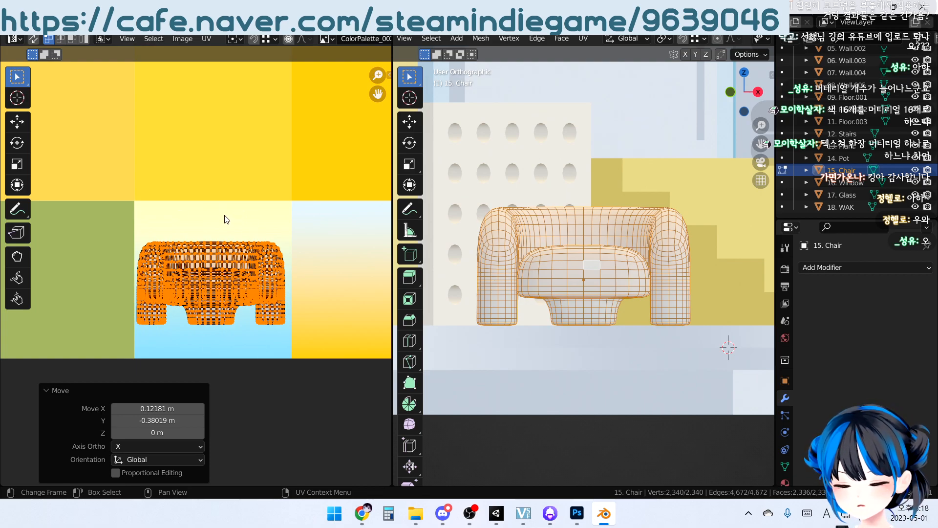
Stretch the armchair's UVs along Y by about 1.89 and nudge them to fit inside the gradient swatch
key("s")
key("y")
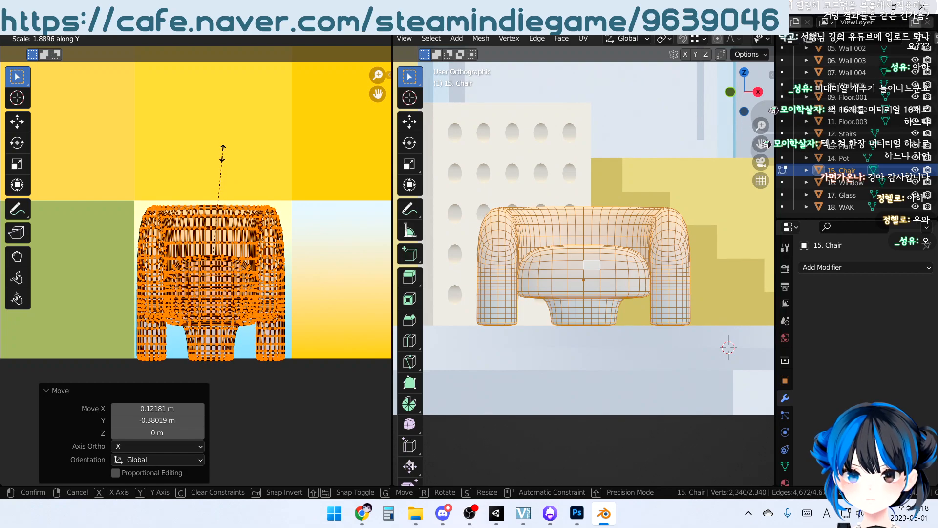
left_click(222, 153)
scroll(229, 241, "up", 3)
key("g")
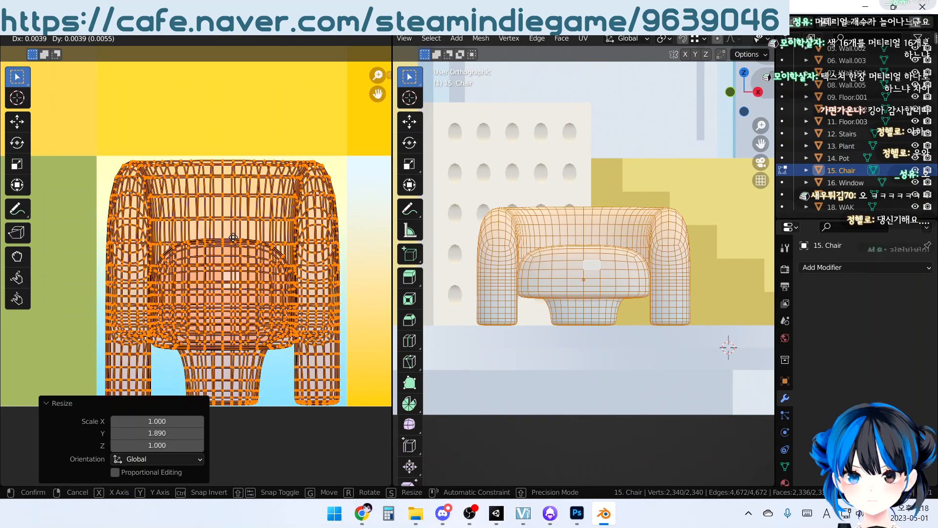
left_click(235, 238)
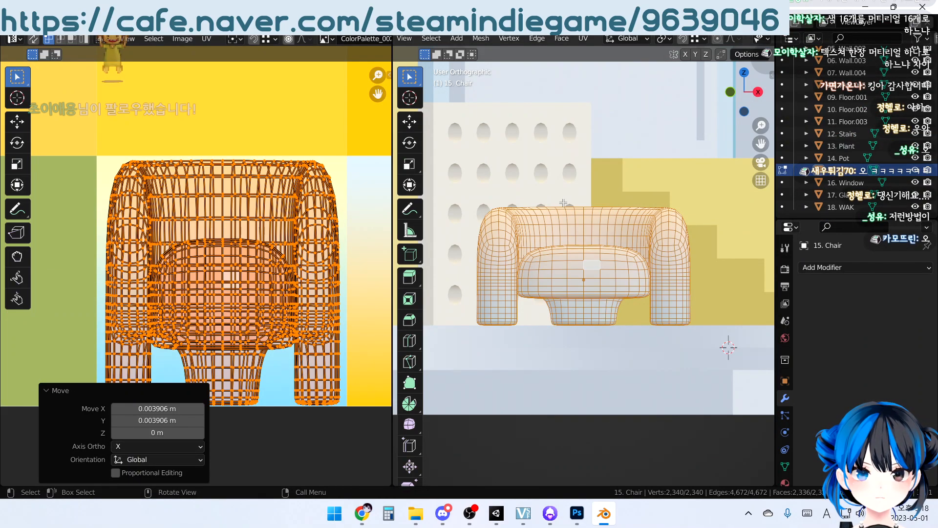
Return to Object Mode and examine the gradient on the armchair from several angles
key("Tab")
middle_click_drag(508, 262, 588, 250)
left_click(599, 276)
left_click(629, 213)
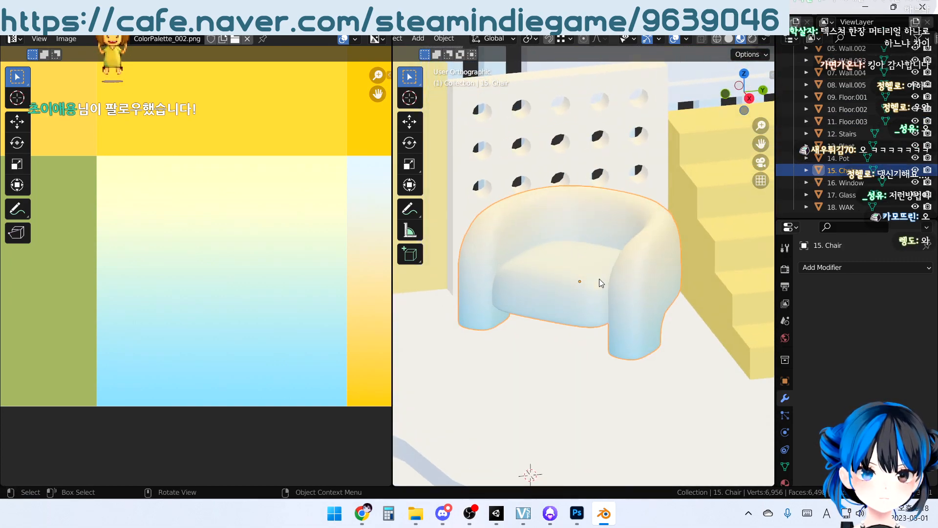
scroll(614, 329, "up", 1)
middle_click_drag(615, 329, 623, 320)
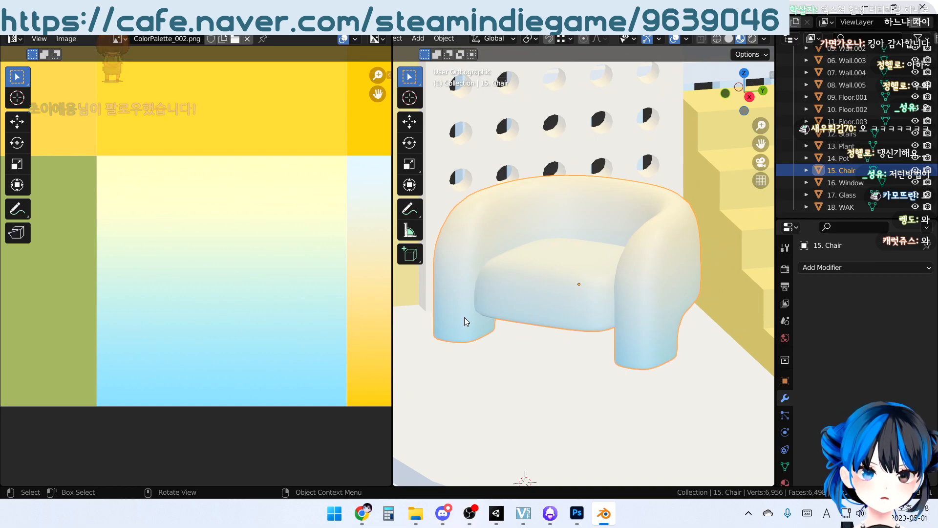
middle_click_drag(562, 211, 617, 219)
Rotate the armchair's UVs 180° to reverse its gradient and return to Object Mode
key("Tab")
key("a")
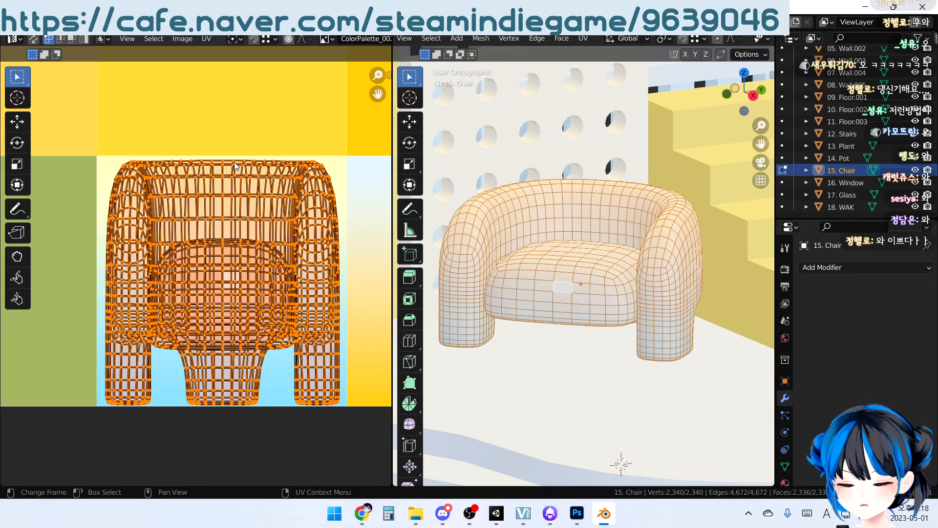
key("r")
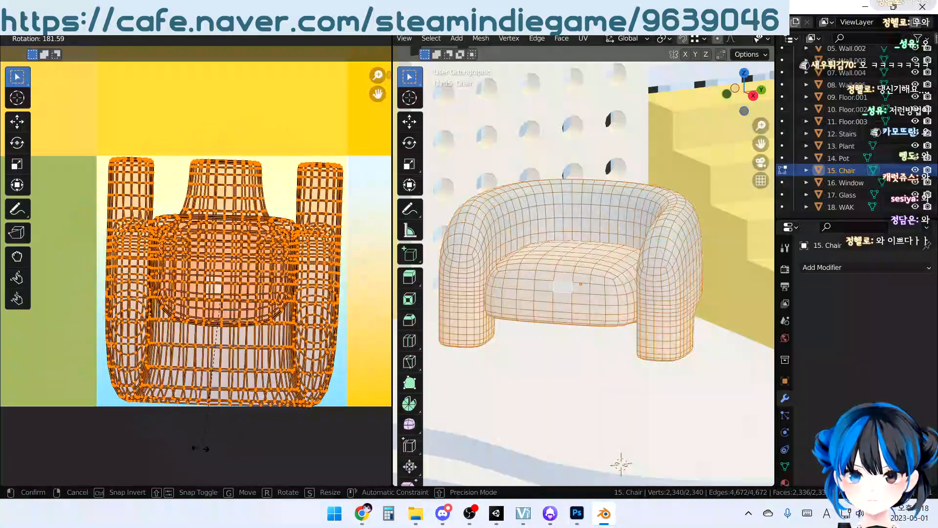
type("180")
key("Return")
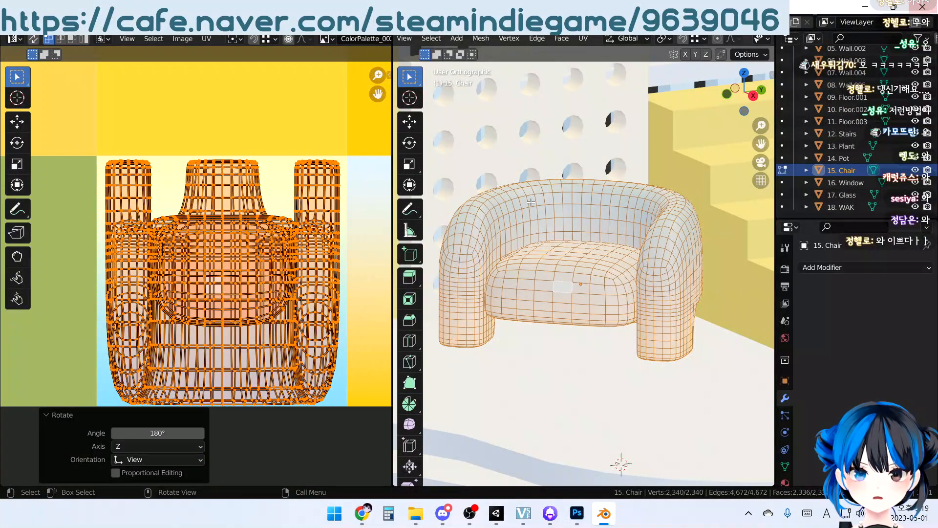
key("Tab")
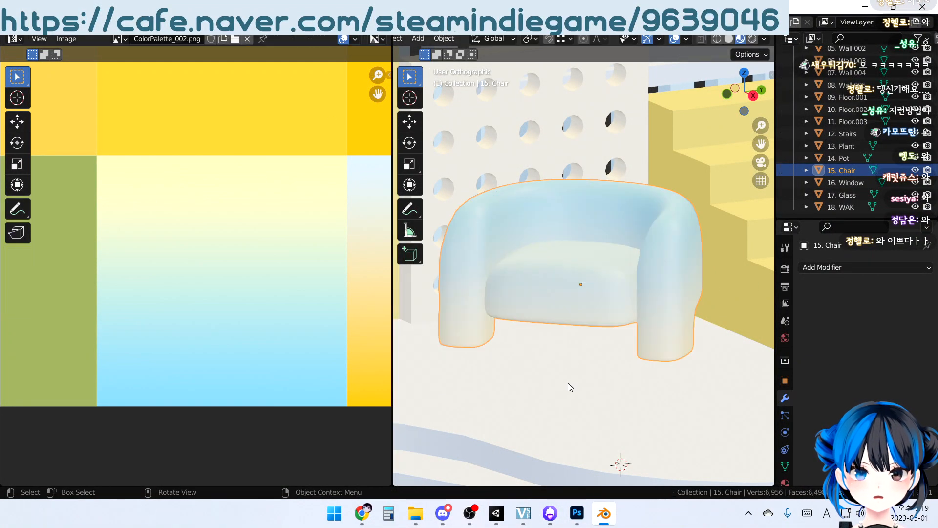
Open the plant pot's mesh in Edit Mode and inspect its rim and interior
scroll(557, 381, "down", 3)
middle_click_drag(549, 380, 635, 381)
scroll(528, 361, "down", 5)
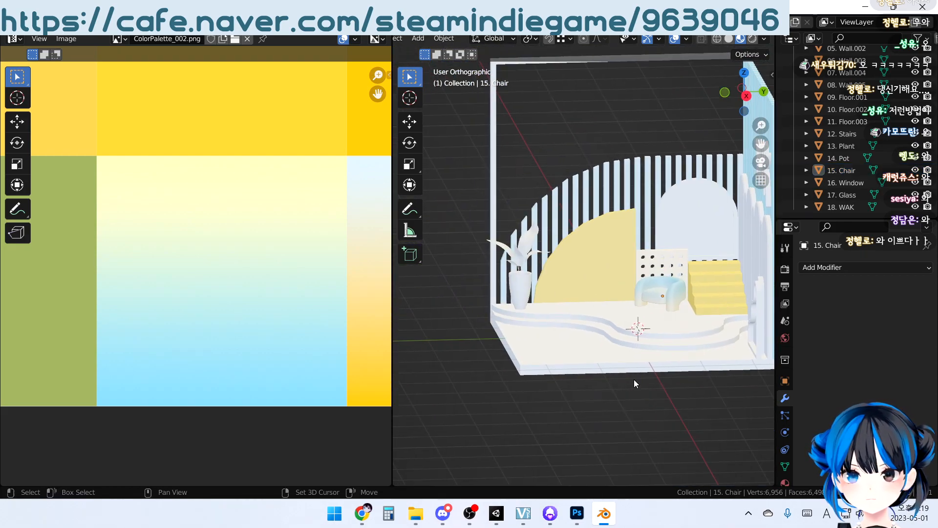
scroll(623, 346, "up", 4)
scroll(535, 320, "up", 5)
left_click(540, 301)
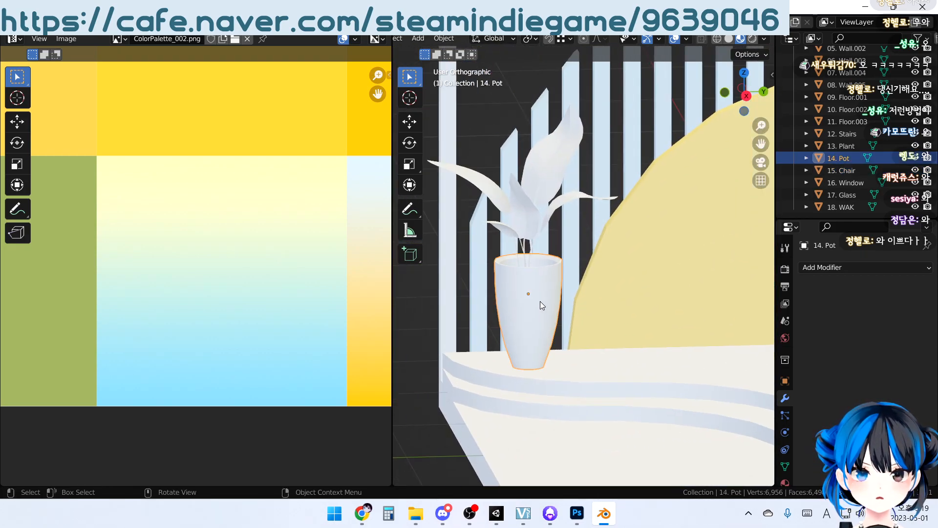
key("Tab")
middle_click_drag(540, 306, 577, 298)
scroll(567, 315, "up", 3)
scroll(557, 288, "up", 2)
scroll(570, 295, "down", 1)
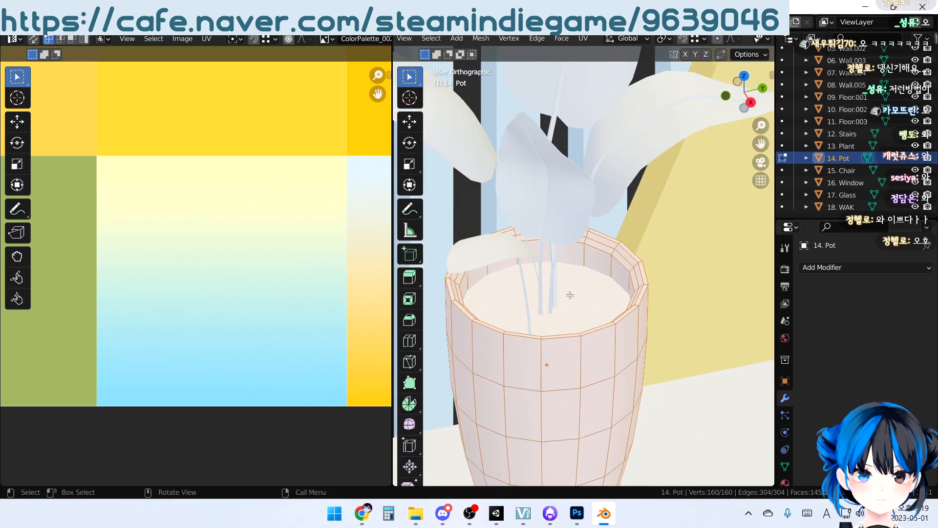
Project the pot's UVs from the front orthographic view
key("KP_1")
key("KP_Decimal")
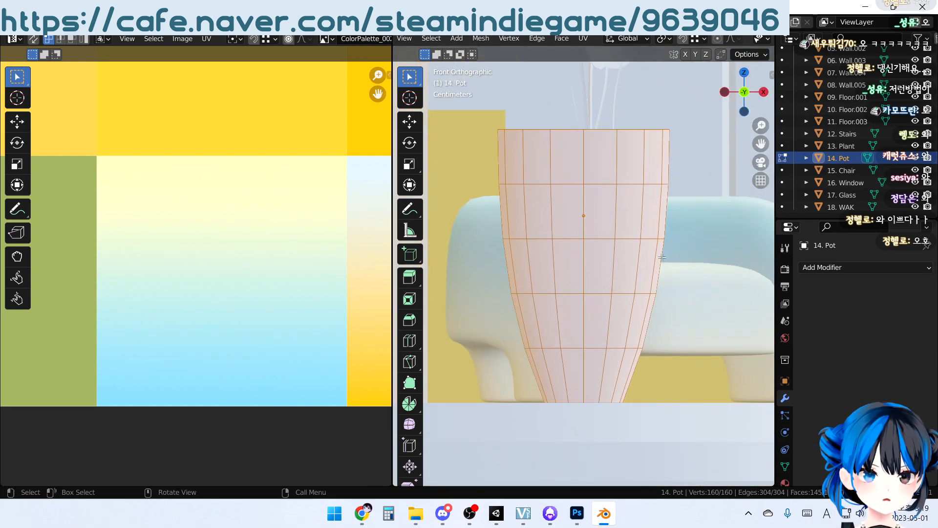
scroll(277, 173, "down", 5)
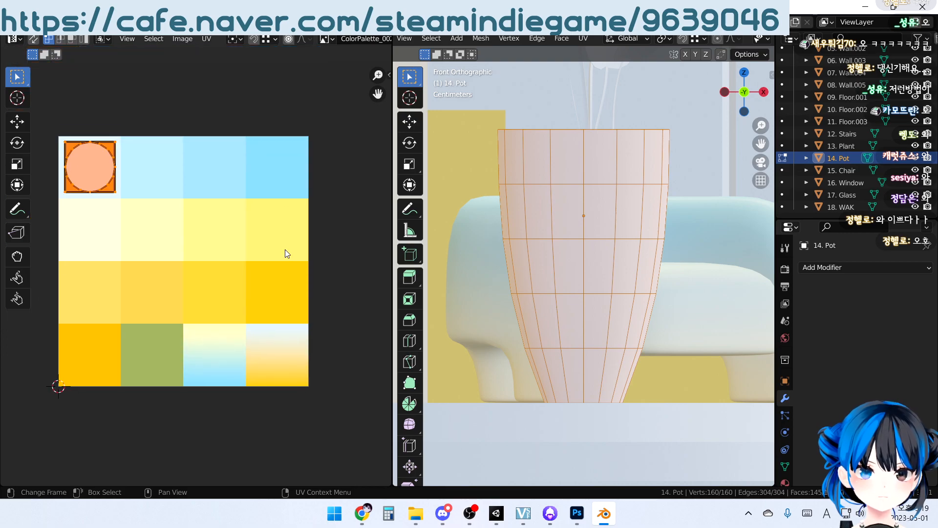
left_click(582, 39)
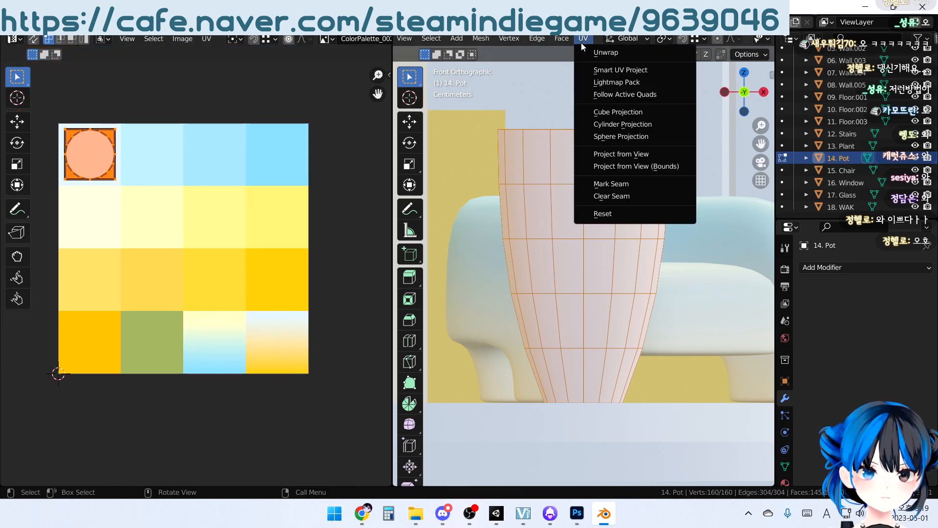
left_click(602, 153)
Scale all of the pot's UVs uniformly to 0.35
scroll(192, 231, "up", 3)
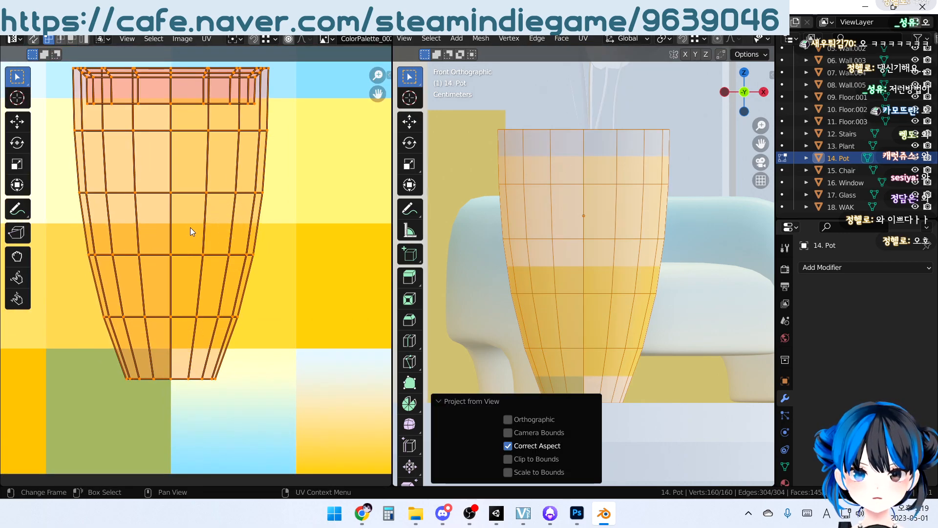
key("a")
key("s")
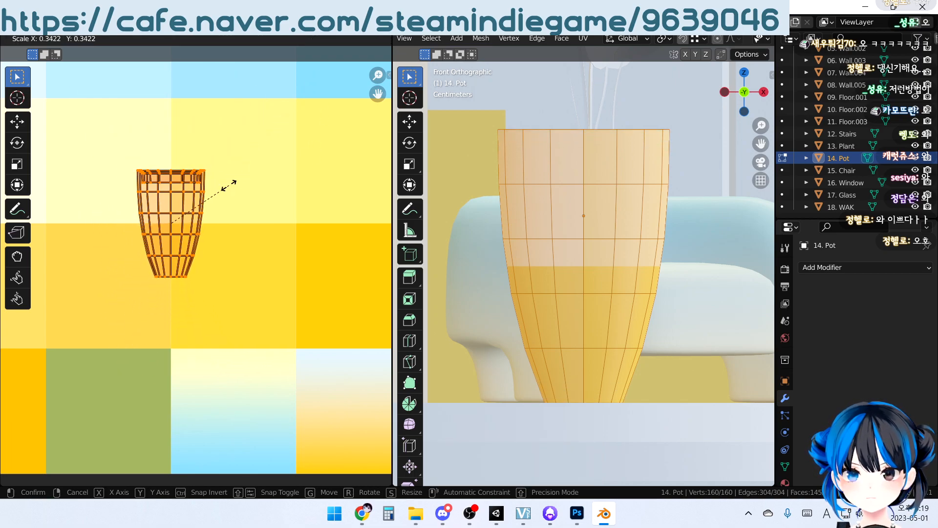
type(".35")
key("Return")
Move the pot's UVs onto the pale-blue-to-yellow gradient swatch ending the palette's last row and return to Object Mode
middle_click_drag(227, 201, 121, 134)
key("g")
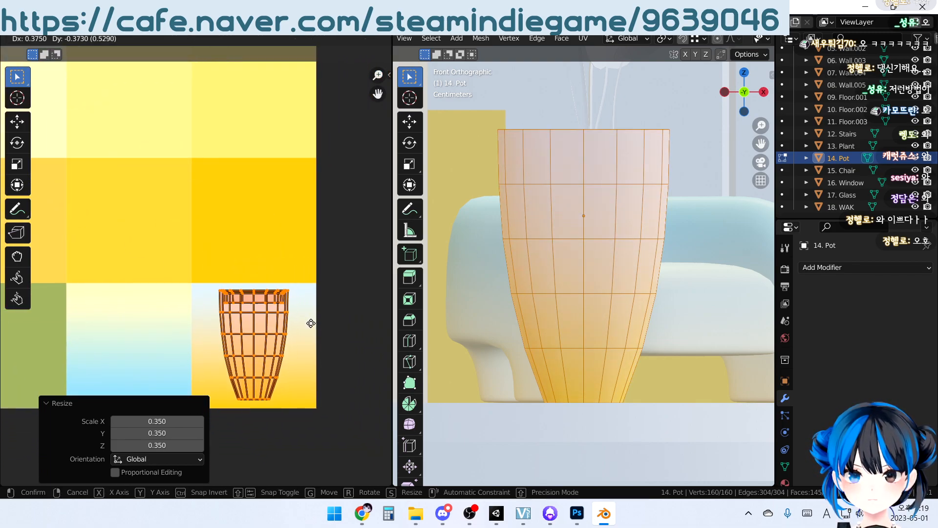
left_click(313, 321)
middle_click_drag(567, 293, 544, 324)
scroll(544, 325, "down", 5)
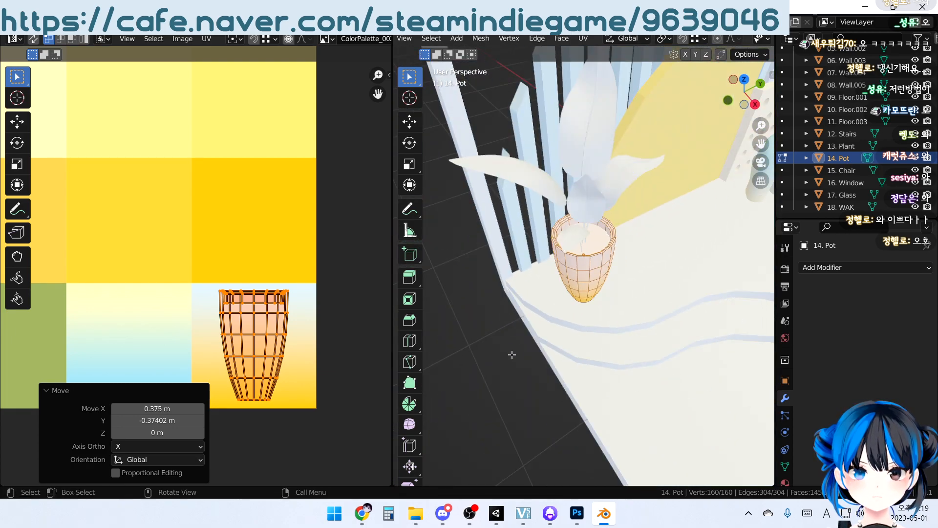
key("Tab")
Move the potted plant's UVs onto the green swatch in the palette's last row and return to Object Mode
middle_click_drag(482, 406, 569, 236)
left_click(534, 269)
key("Tab")
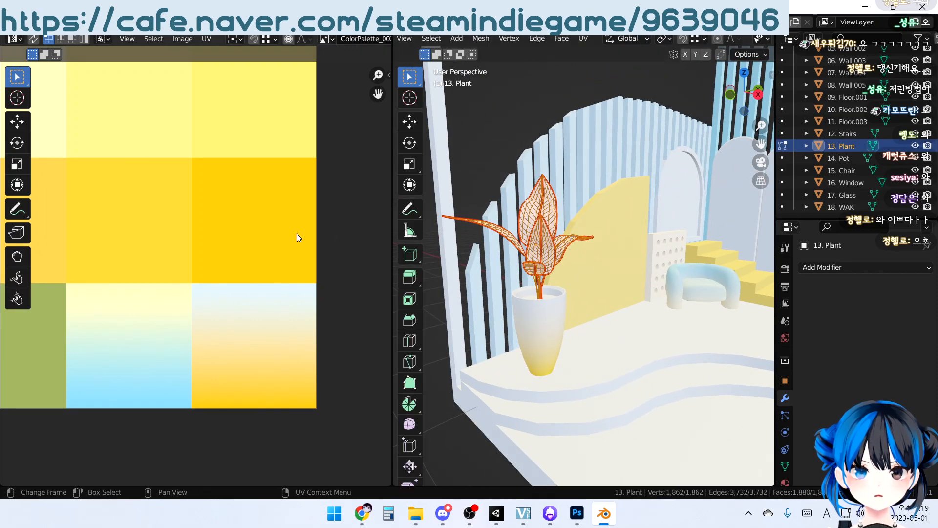
scroll(288, 274, "down", 4)
middle_click_drag(176, 215, 172, 184)
scroll(172, 184, "up", 3)
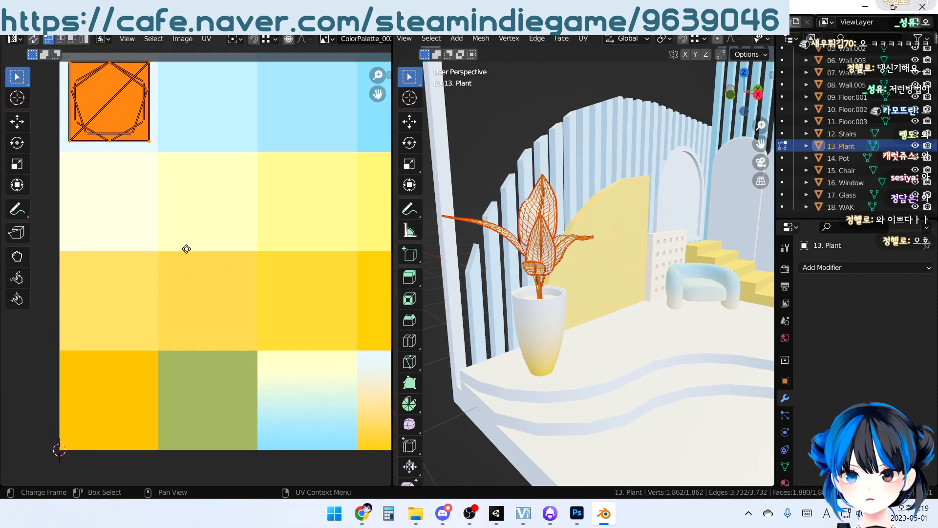
key("g")
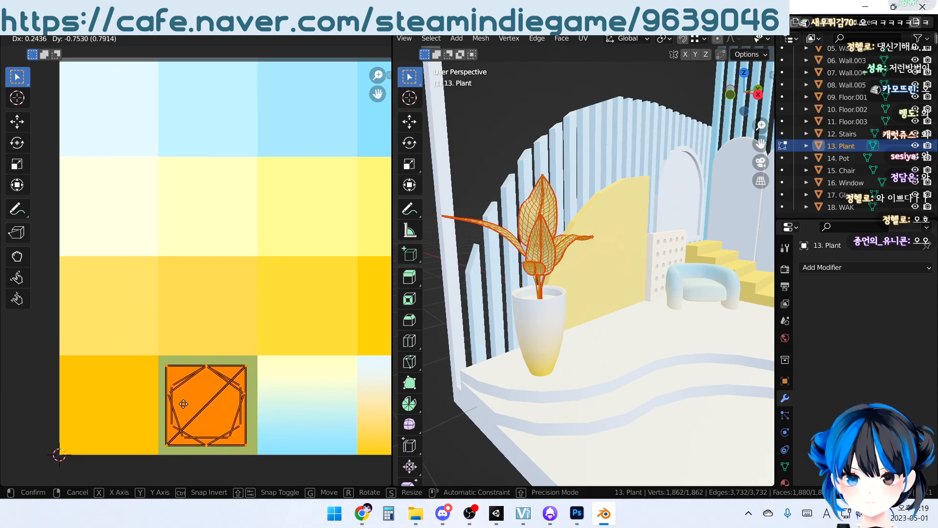
left_click(197, 459)
left_click(225, 267)
key("Tab")
Deselect the plant and examine the colored room from several angles, including the wavy low wall and the palette's gradient swatches
middle_click_drag(609, 234, 622, 249)
left_click(486, 98)
scroll(526, 241, "down", 5)
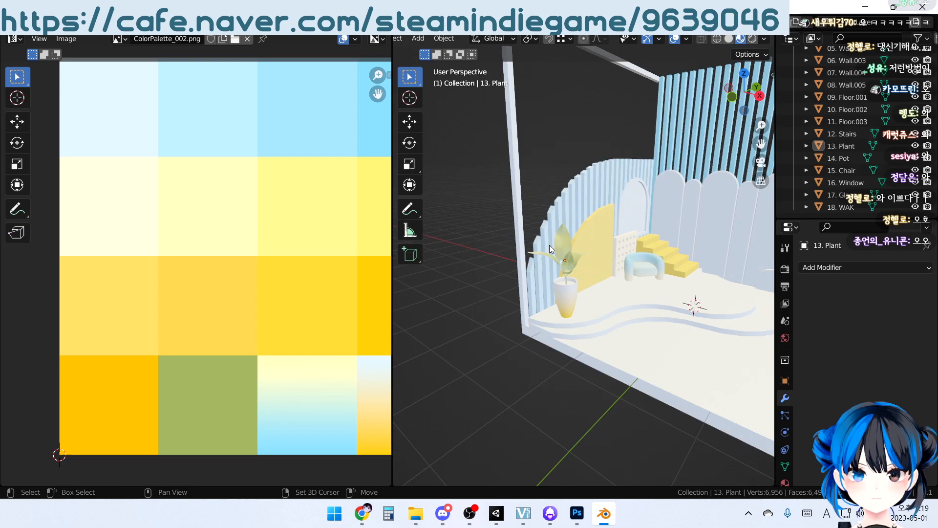
middle_click_drag(526, 245, 461, 245, "shift")
middle_click_drag(669, 246, 632, 242)
left_click(604, 291)
scroll(628, 276, "up", 3)
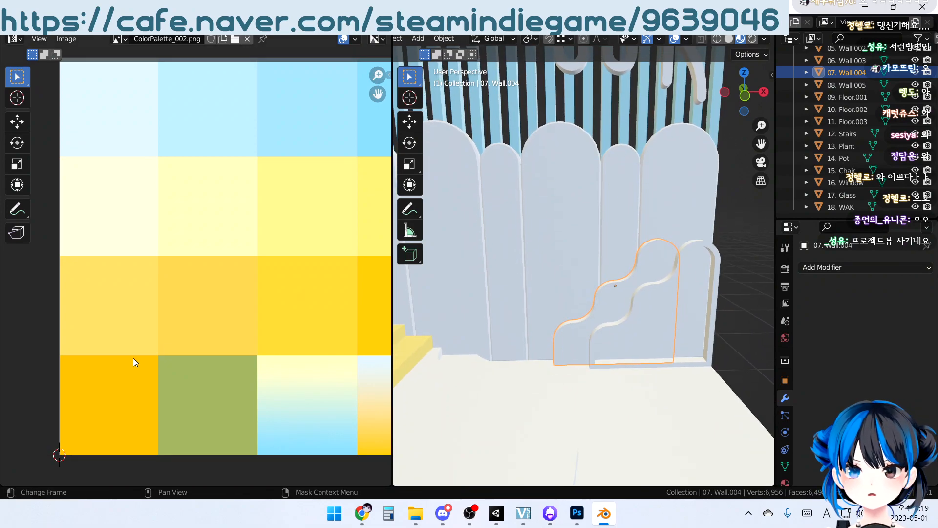
middle_click_drag(247, 361, 222, 322)
middle_click_drag(599, 268, 588, 298)
scroll(608, 288, "down", 3)
Isolate the chair in local view and rotate the view in increments from front orthographic until the seat faces straight ahead
left_click(591, 301)
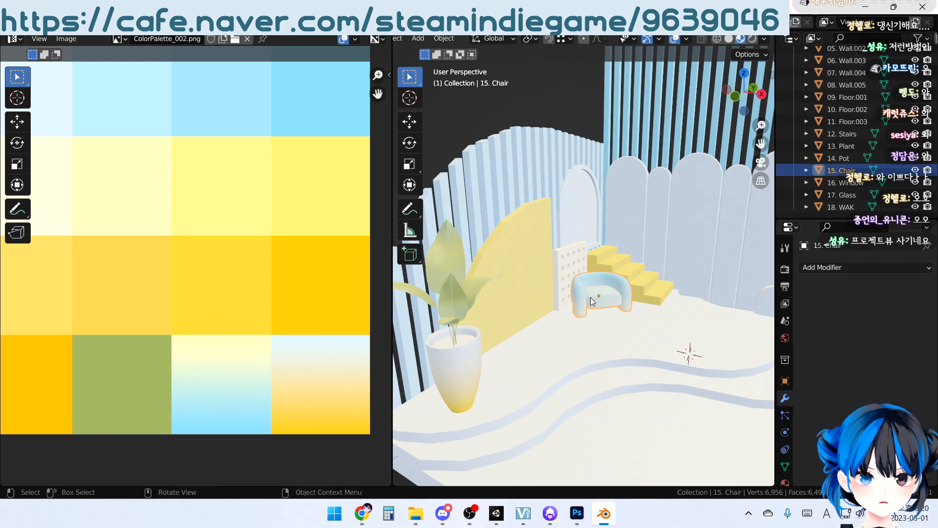
key("KP_1")
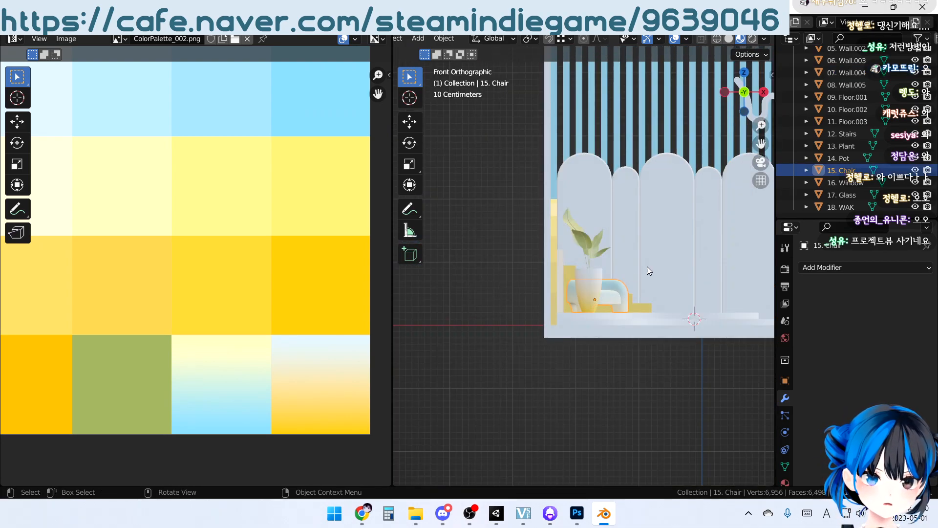
scroll(647, 335, "up", 5)
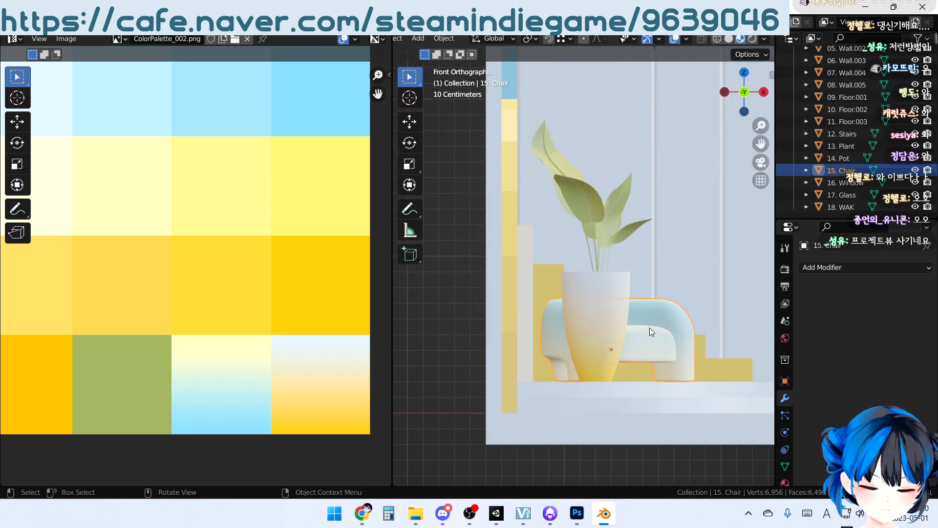
key("KP_Divide")
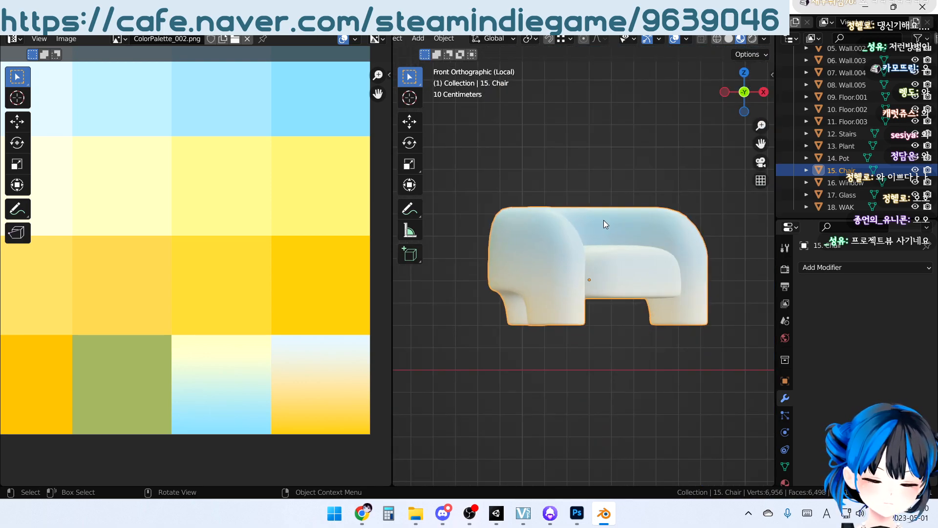
key("KP_6")
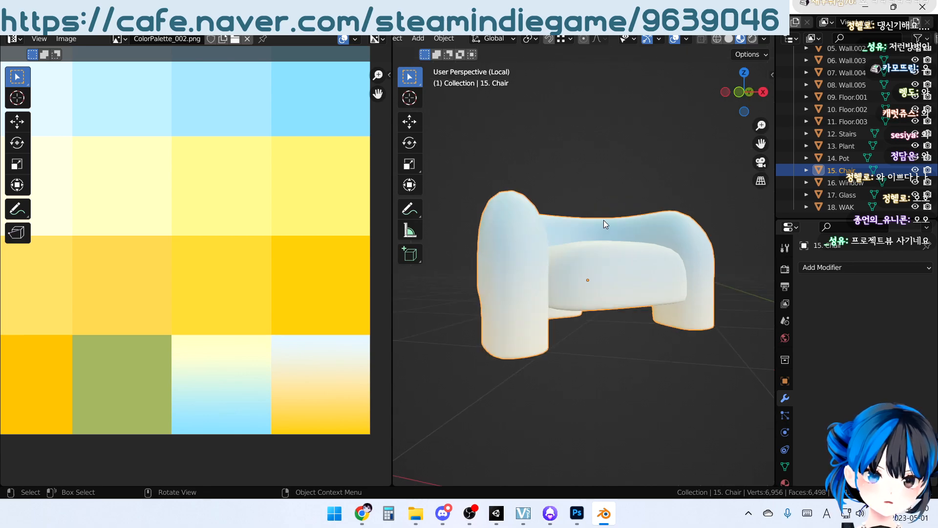
key("KP_4")
key("KP_4")
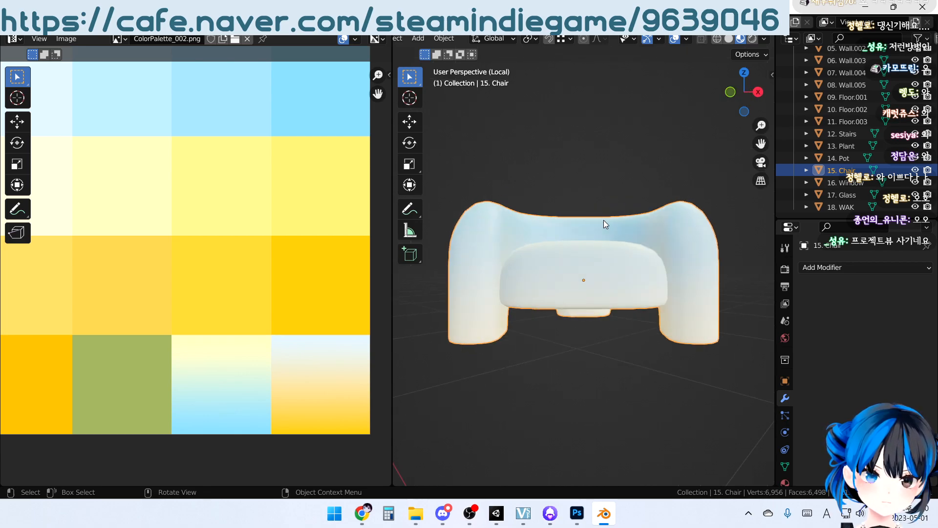
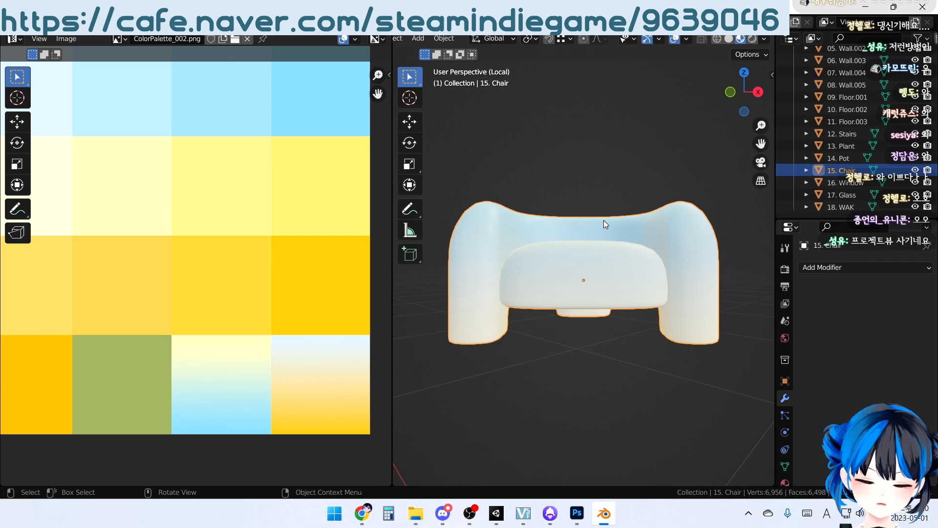
View the isolated chair in orthographic projection and examine its UVs on the yellow-to-blue gradient swatch in Edit Mode
key("KP_5")
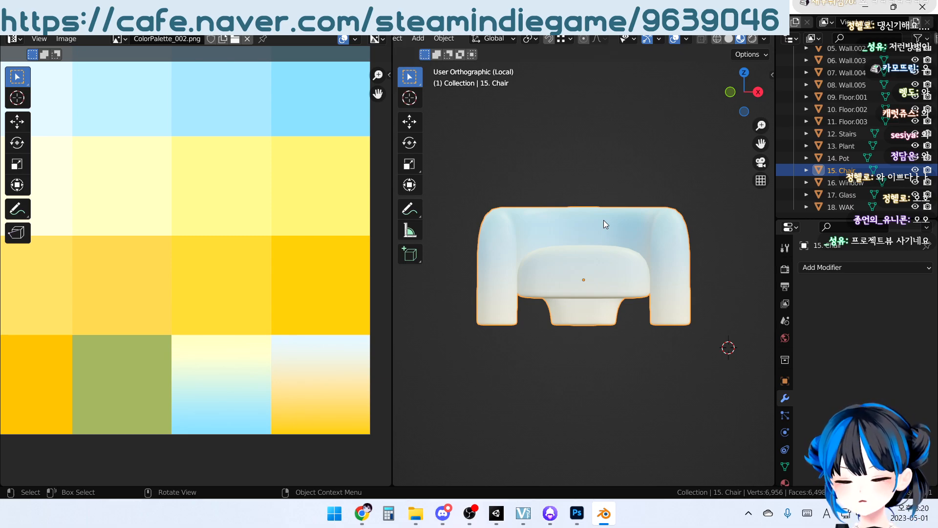
key("Tab")
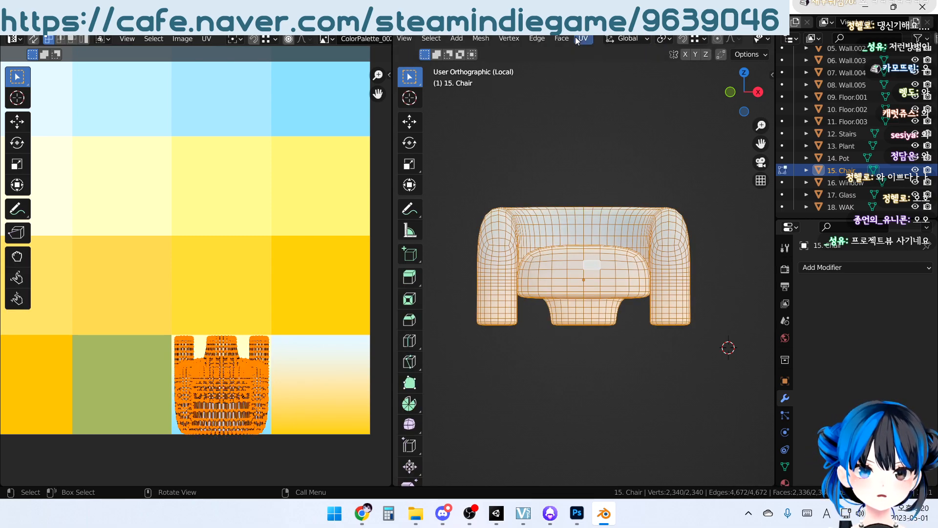
left_click(576, 39)
left_click(644, 154)
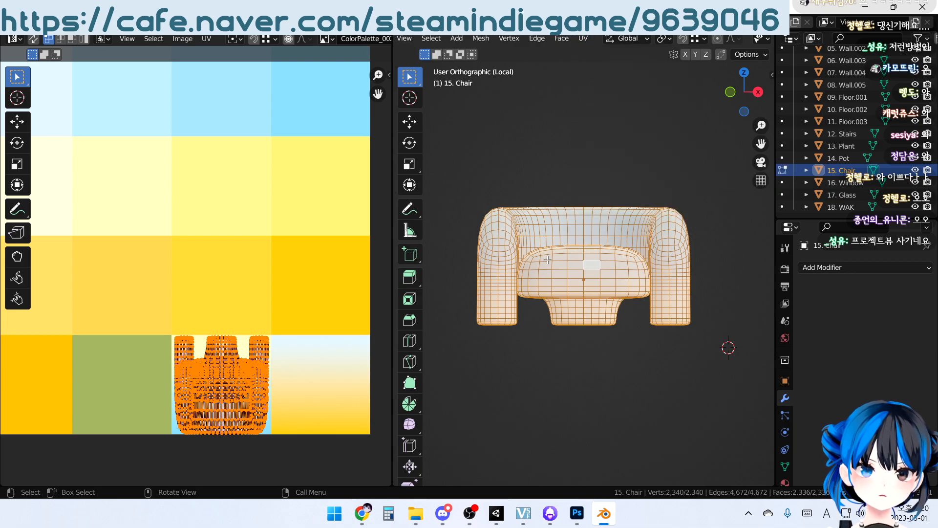
left_click(612, 386)
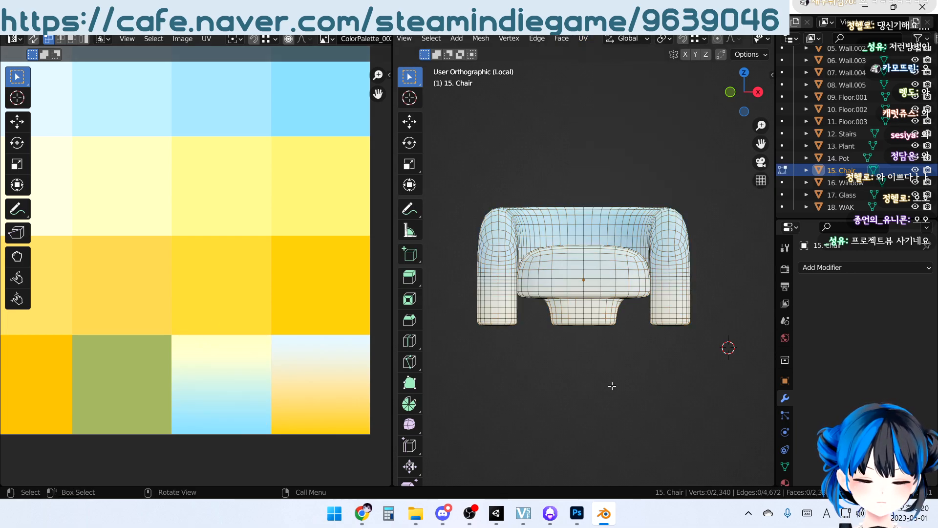
Exit the chair's local view, return to Object Mode and look over the chair within the colored room
key("KP_Divide")
middle_click_drag(644, 359, 560, 338)
key("Tab")
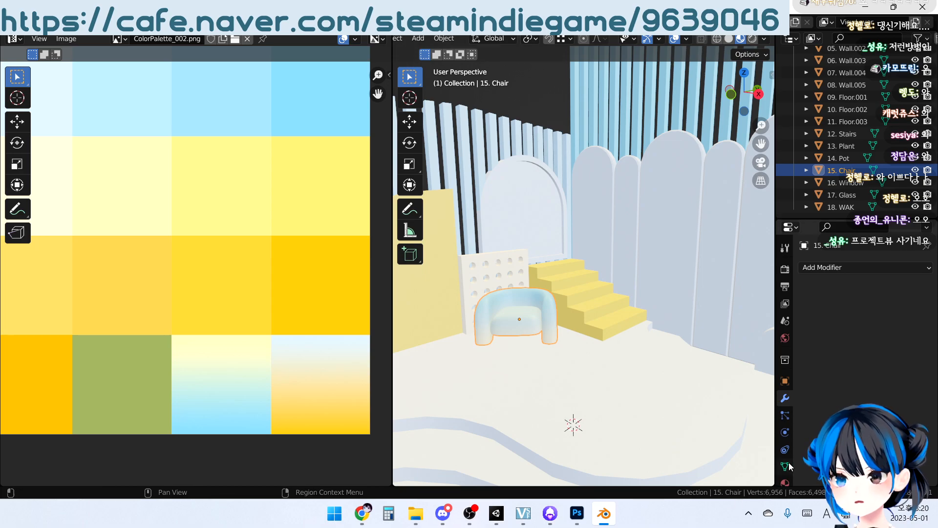
middle_click_drag(613, 317, 589, 351)
middle_click_drag(722, 434, 659, 381)
middle_click_drag(590, 341, 606, 279, "shift")
scroll(587, 261, "up", 3)
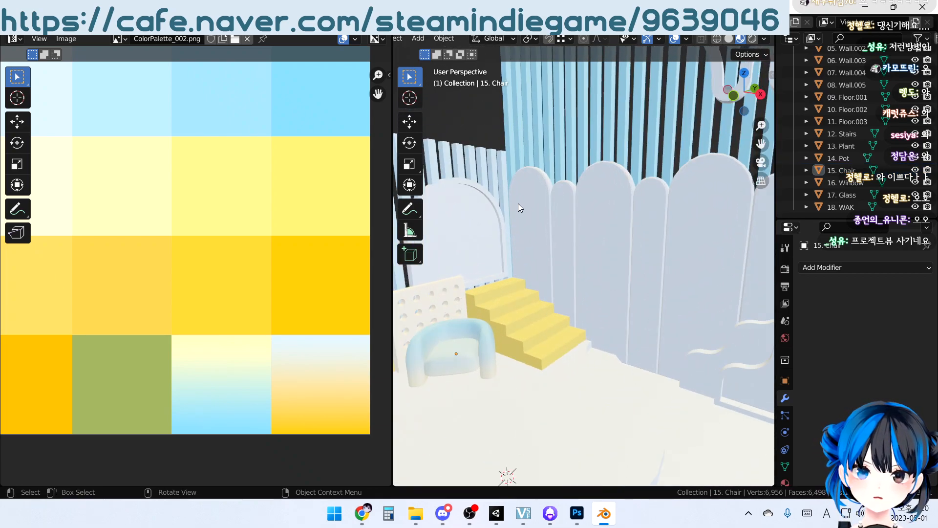
Select the scalloped wall behind the stairs and examine its rounded panels in Edit Mode before returning to Object Mode
left_click(518, 204)
middle_click_drag(534, 242, 552, 235)
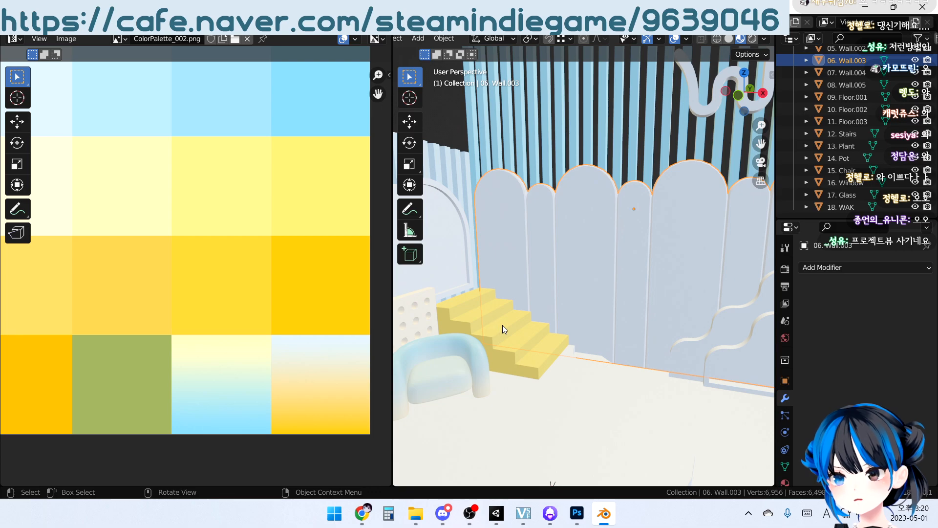
middle_click_drag(573, 248, 575, 320, "shift")
middle_click_drag(563, 278, 588, 277)
key("Tab")
left_click(505, 247, "alt")
middle_click_drag(506, 247, 588, 235)
scroll(630, 264, "down", 2)
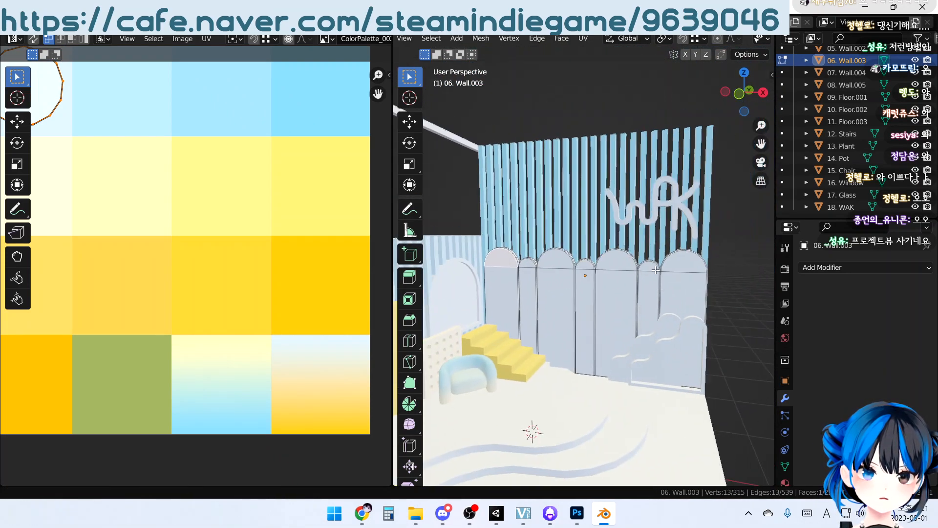
scroll(527, 299, "up", 3)
middle_click_drag(528, 300, 540, 269, "shift")
key("Tab")
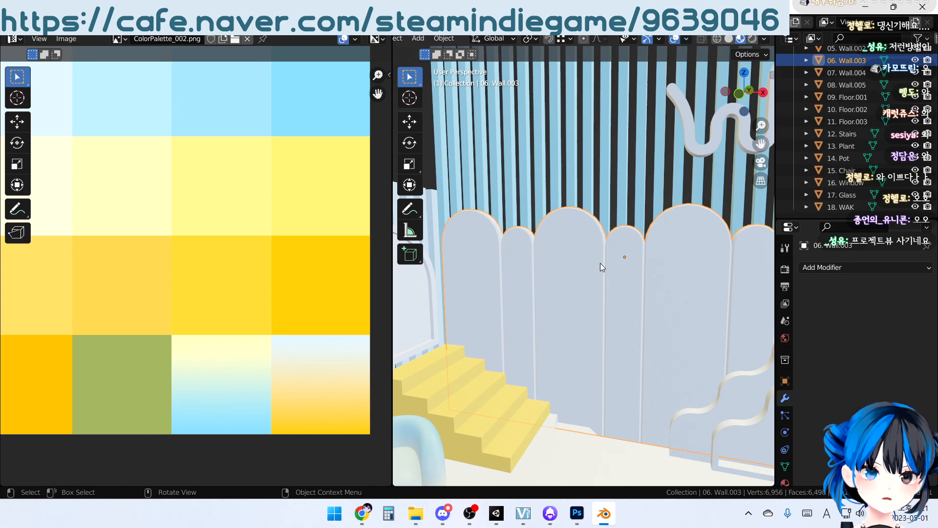
Isolate the scalloped wall in local view, face it in front orthographic view and enter Edit Mode
key("KP_Divide")
middle_click_drag(596, 276, 486, 218)
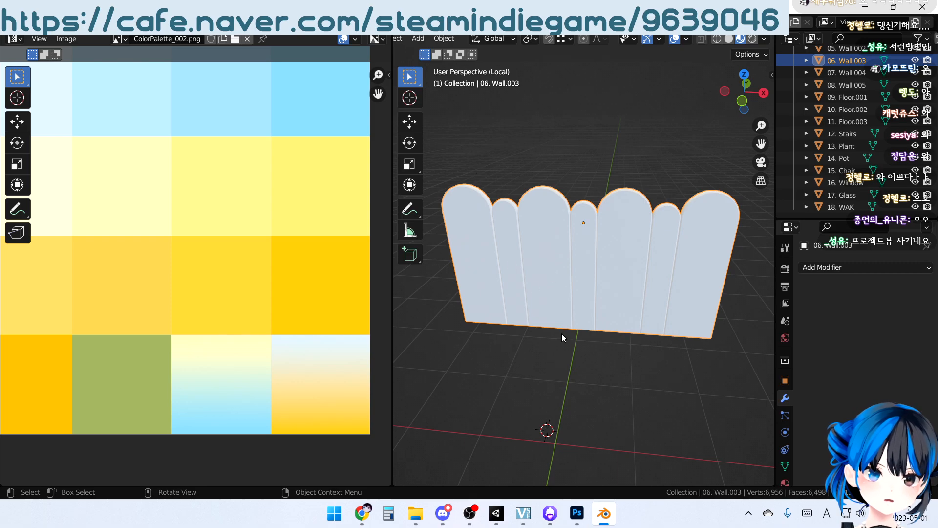
middle_click_drag(622, 249, 503, 198)
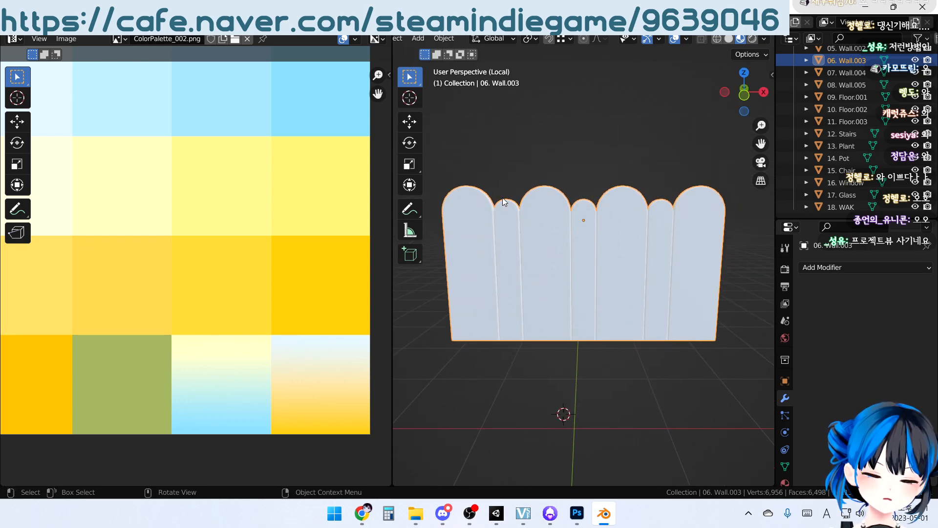
key("KP_3")
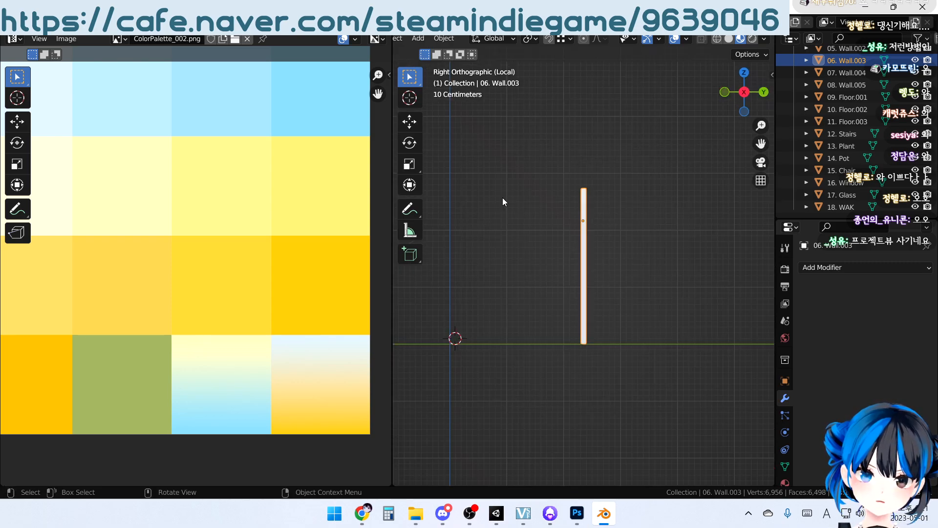
key("KP_1")
scroll(491, 230, "up", 1)
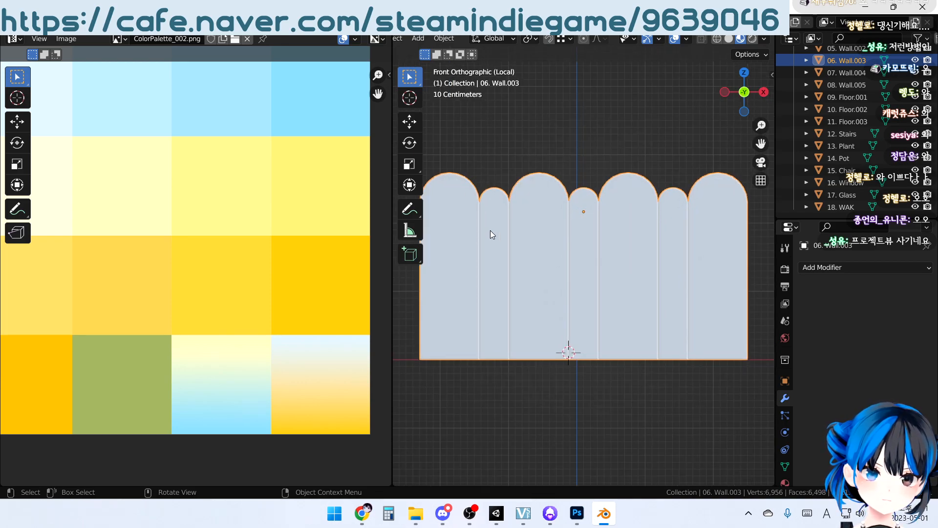
middle_click_drag(524, 215, 534, 260, "shift")
key("Tab")
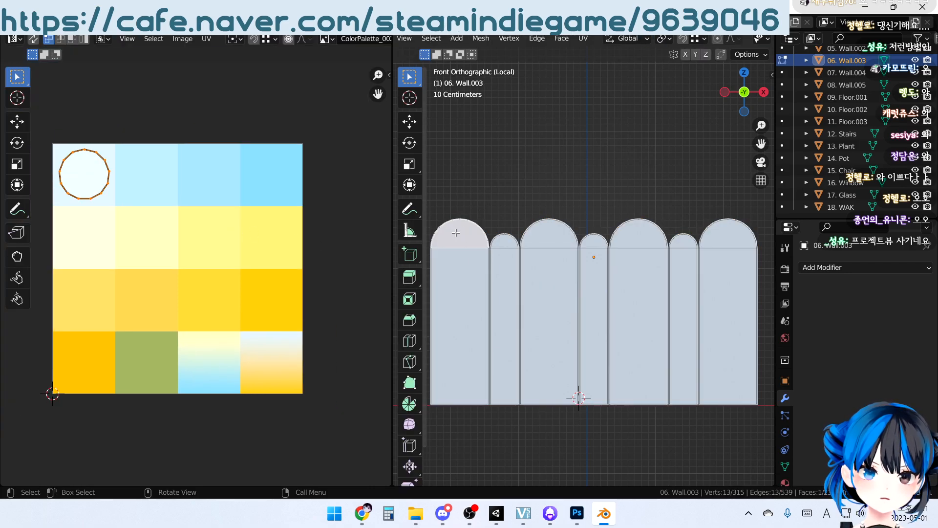
Select all linked geometry of the wall's first panel and move its UVs onto the first, palest-yellow swatch of the palette's second row
left_click(446, 384, "shift")
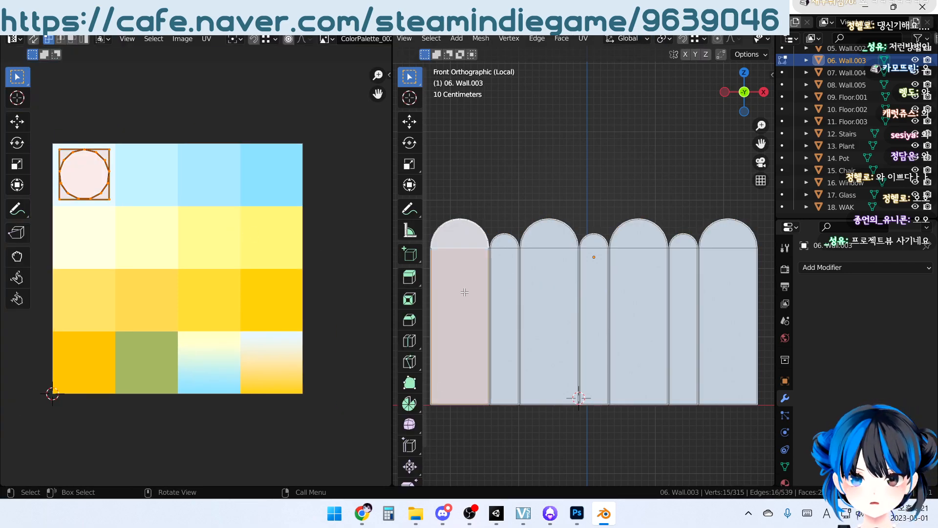
key("ctrl+l")
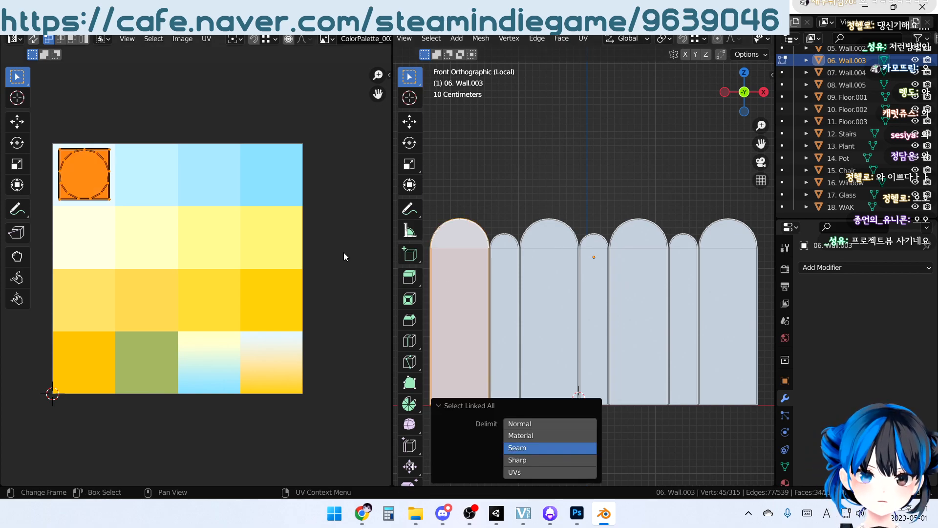
middle_click_drag(511, 208, 638, 188)
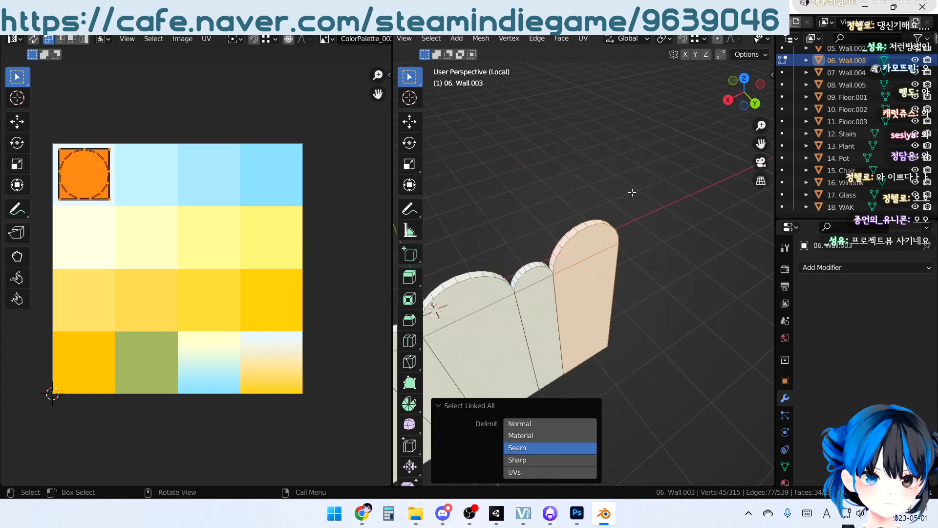
middle_click_drag(668, 249, 484, 191)
key("KP_1")
middle_click_drag(657, 238, 541, 245, "shift")
middle_click_drag(123, 190, 123, 179)
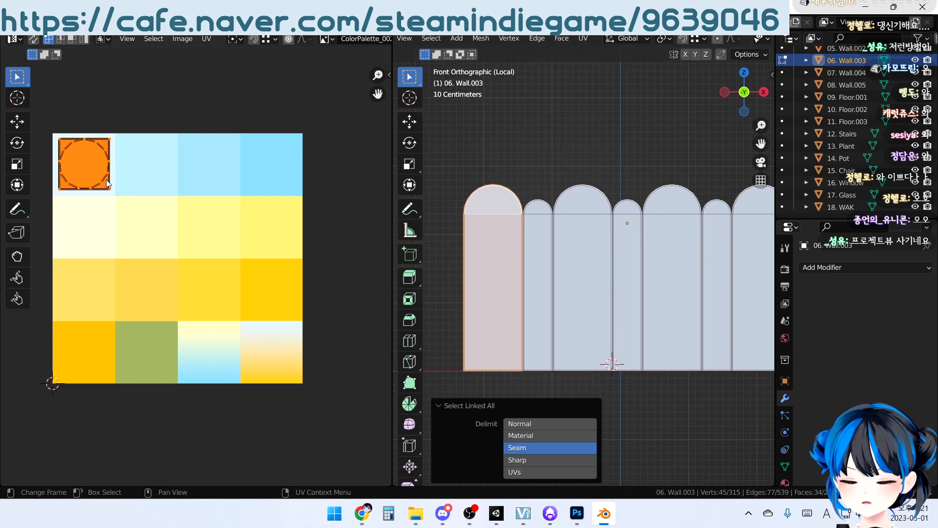
key("g")
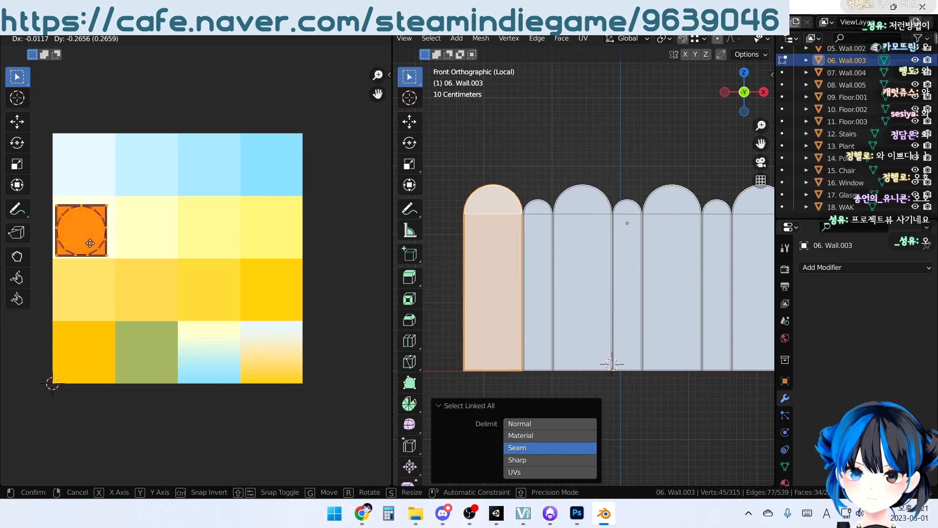
left_click(92, 241)
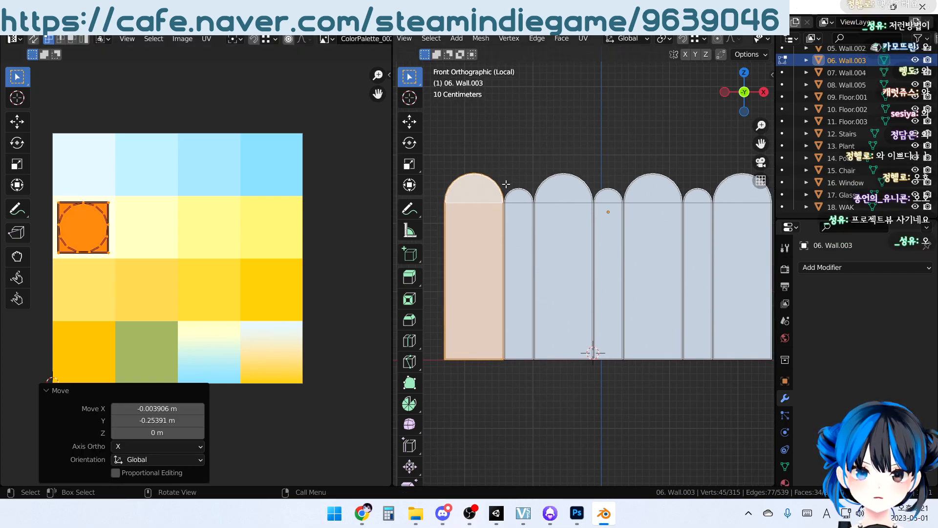
Select the linked second panel and move its UVs onto the second swatch of the palette's second row
left_click(512, 194)
key("ctrl+l")
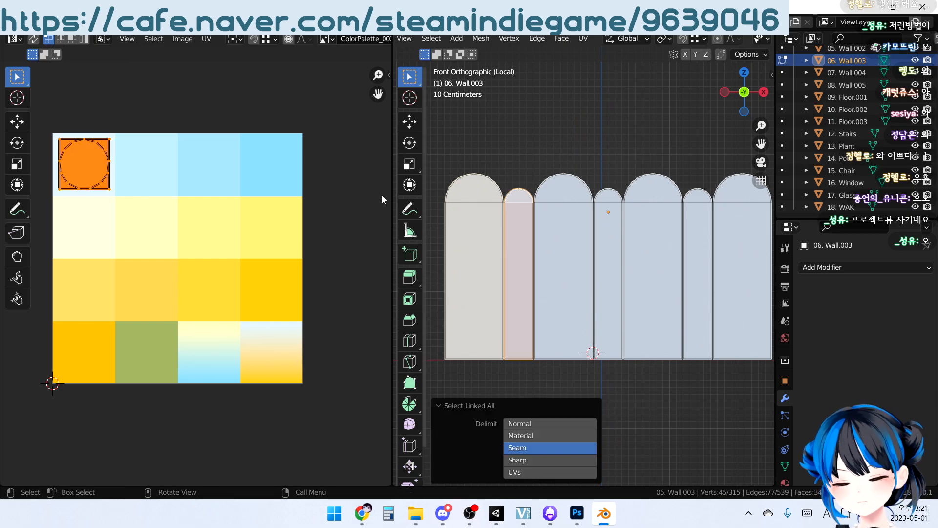
key("g")
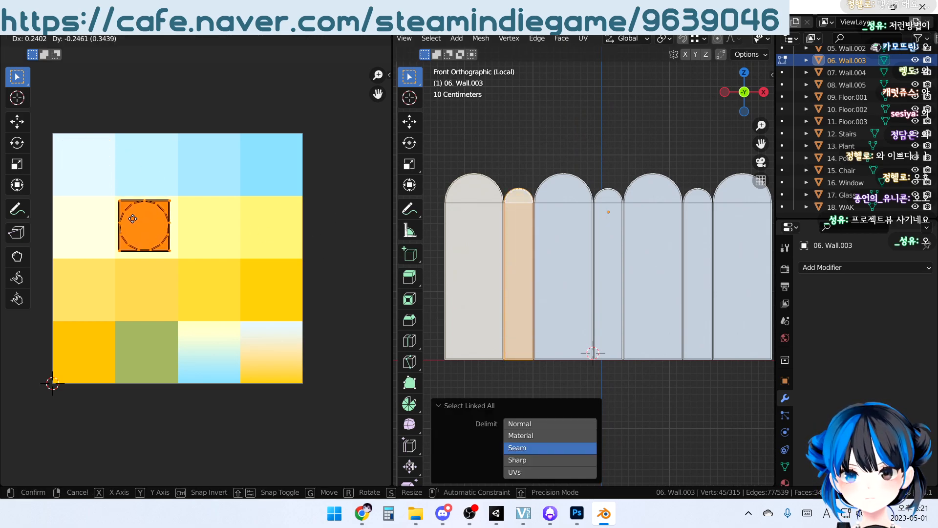
left_click(134, 218)
Select the linked third panel and move its UVs onto the third swatch of the palette's second row
left_click(580, 239)
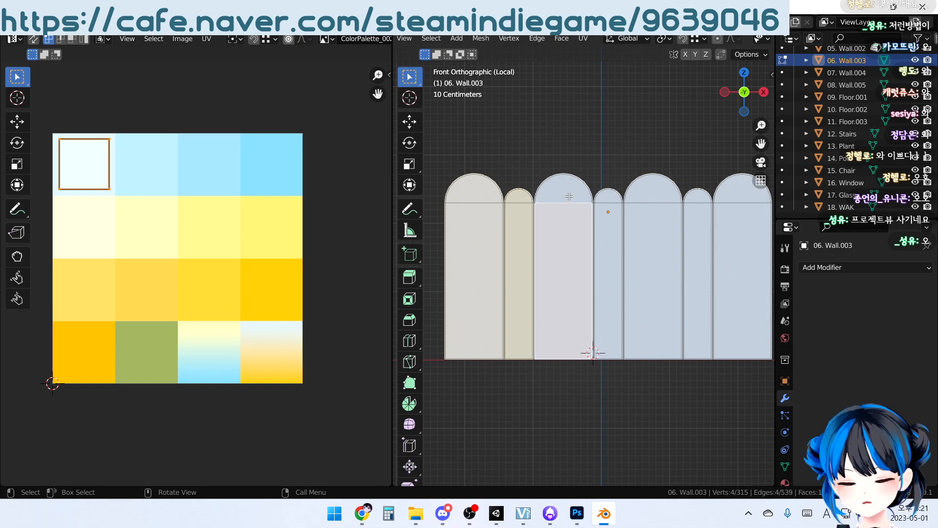
key("ctrl+l")
key("g")
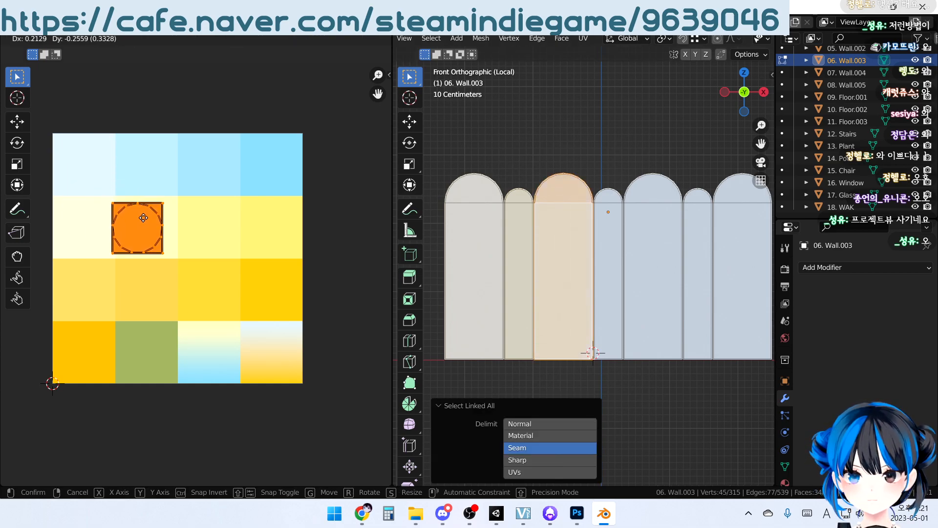
left_click(214, 219)
Select the linked fourth panel and move its UVs onto the third swatch of the palette's second row
middle_click_drag(616, 214, 536, 227, "shift")
left_click(537, 227)
key("ctrl+l")
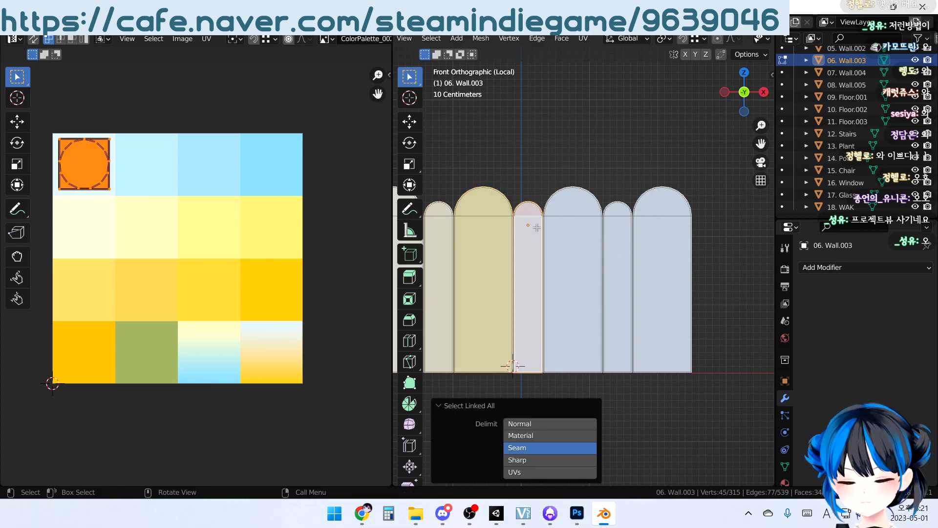
key("g")
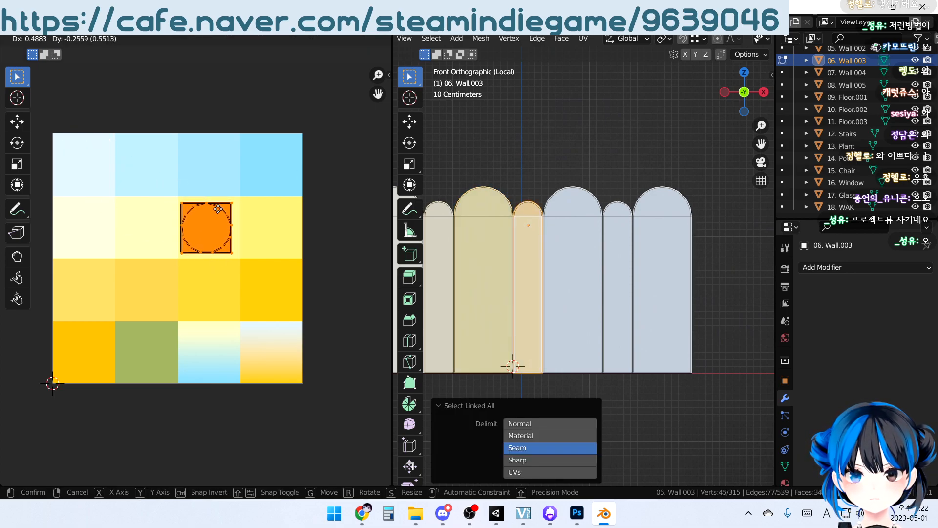
left_click(224, 210)
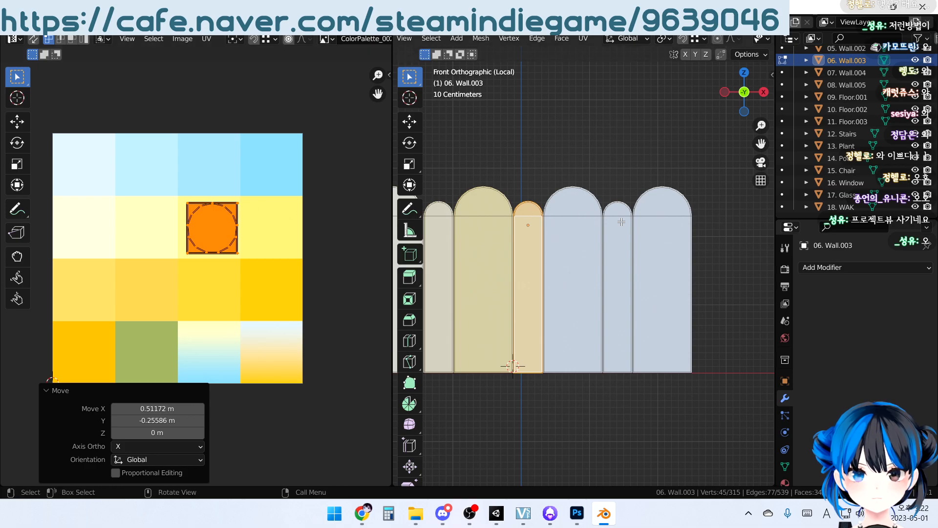
Move the linked fourth panel's UVs onto the last swatch of the palette's second row and select the whole wall to check the layout
left_click(604, 167)
left_click(535, 209)
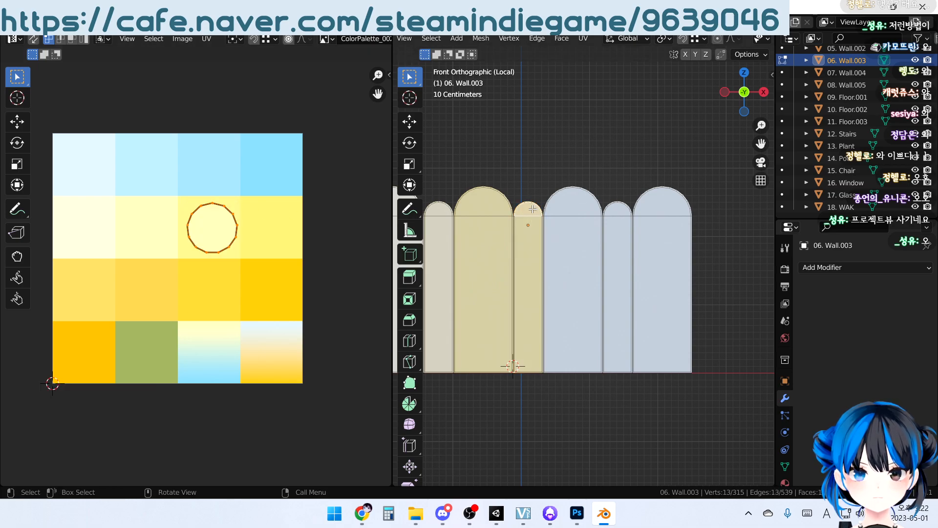
key("ctrl+l")
key("g")
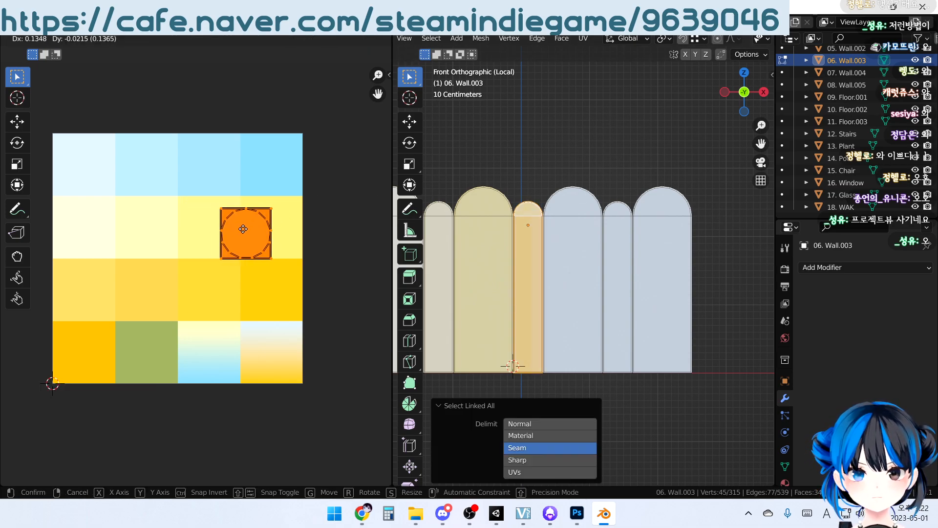
left_click(267, 225)
key("Tab")
key("Tab")
key("a")
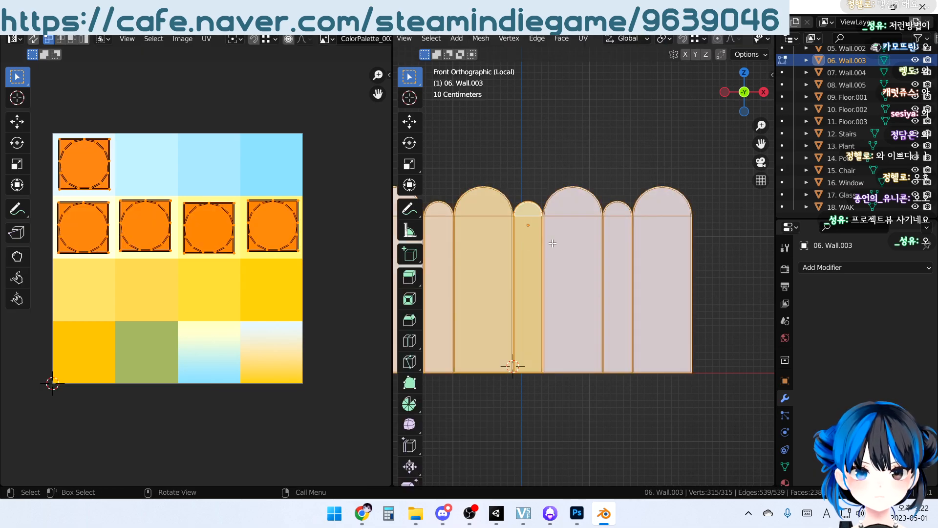
Select the linked fifth panel and move its UVs straight down onto the first swatch of the palette's third row
left_click(562, 228)
key("ctrl+l")
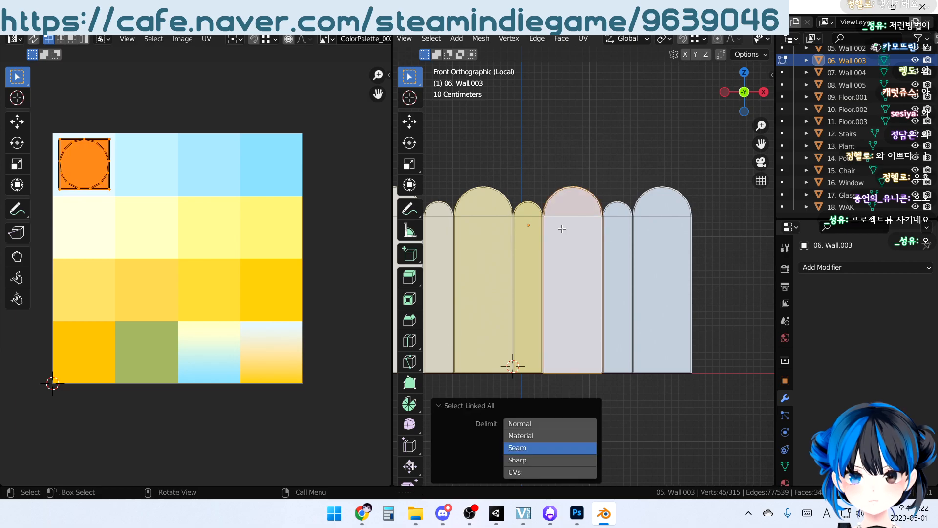
key("g")
key("y")
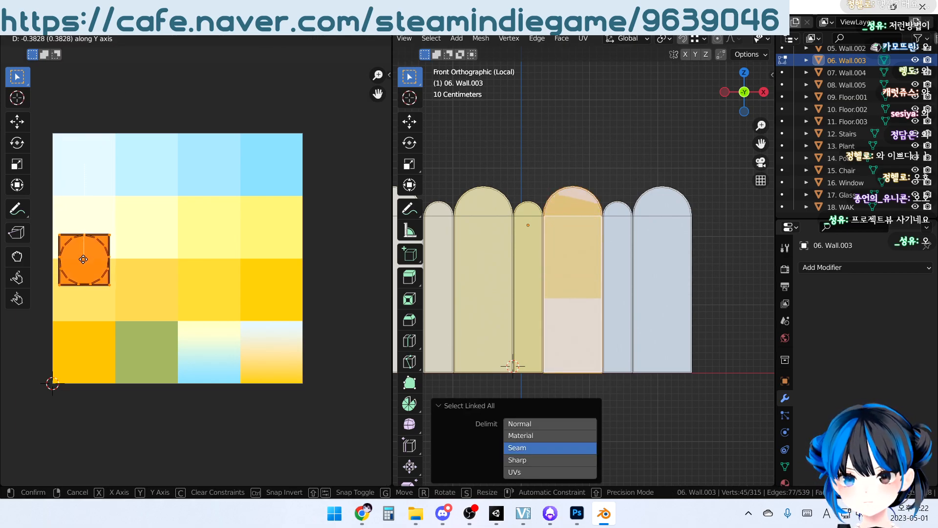
left_click(351, 280)
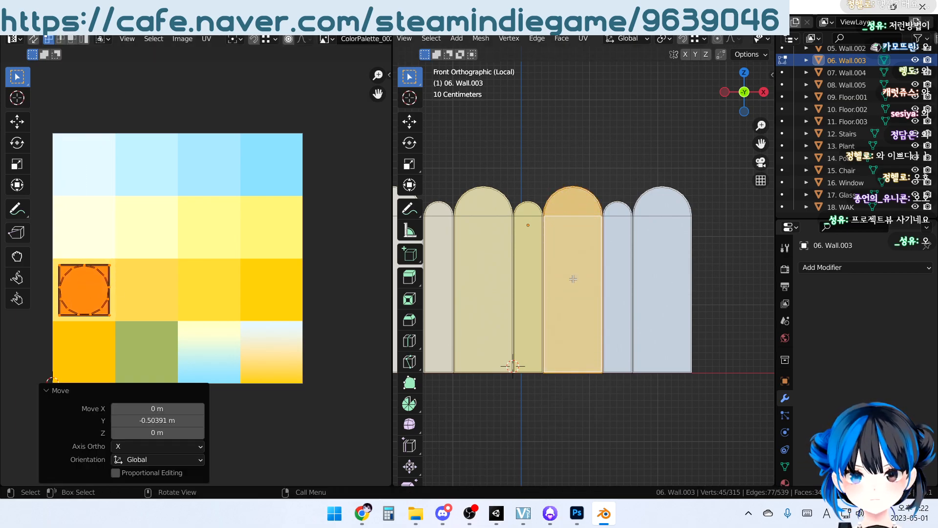
Select the linked sixth panel of the scalloped wall and move its UVs onto the second swatch of the palette's third row
left_click(615, 216)
key("ctrl+l")
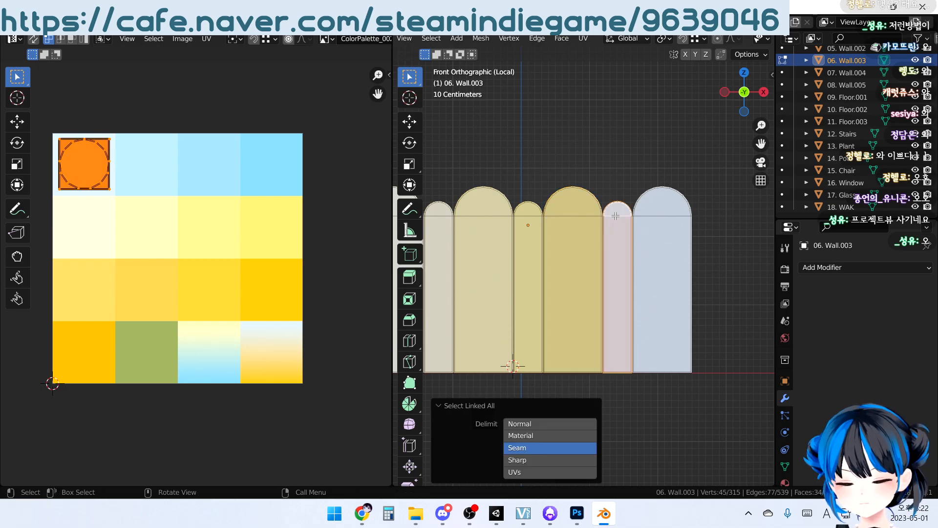
key("g")
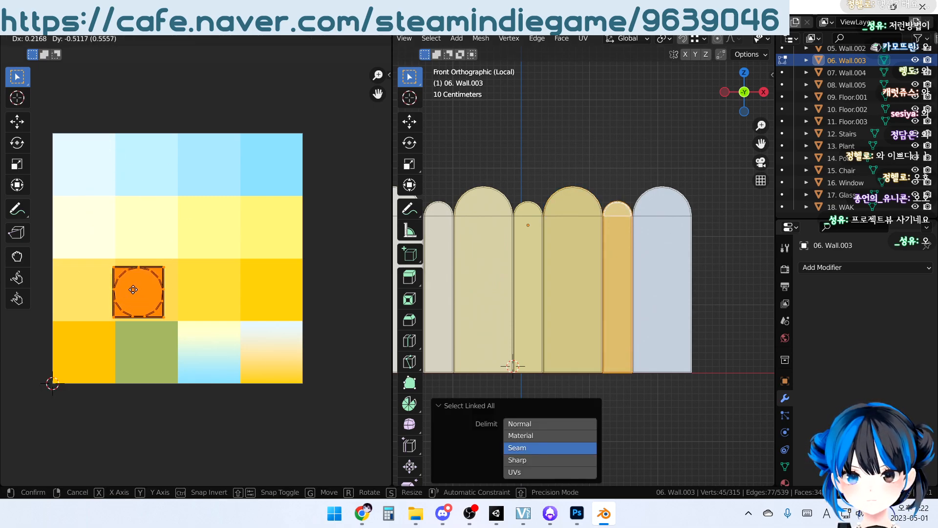
left_click(137, 291)
Move the linked seventh panel's UVs onto the last swatch of the palette's third row and return to the full room in Object Mode
left_click(669, 247)
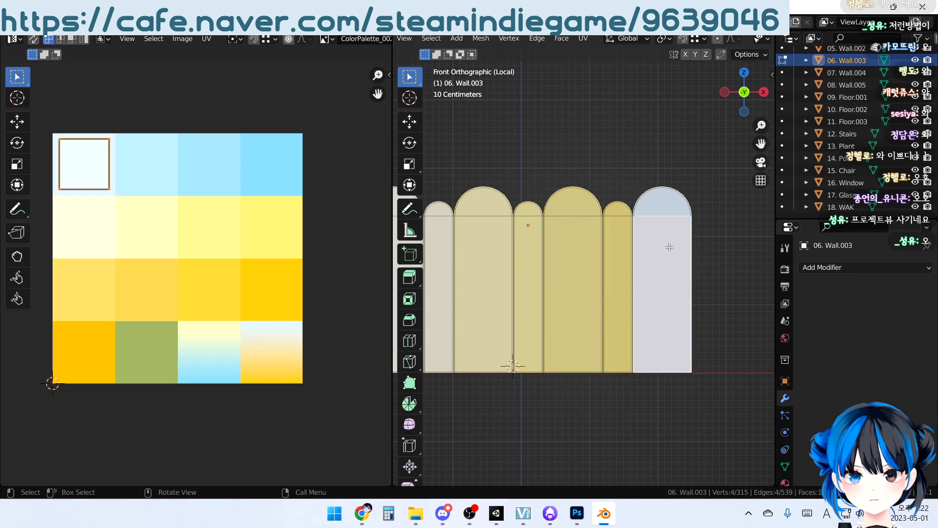
key("ctrl+l")
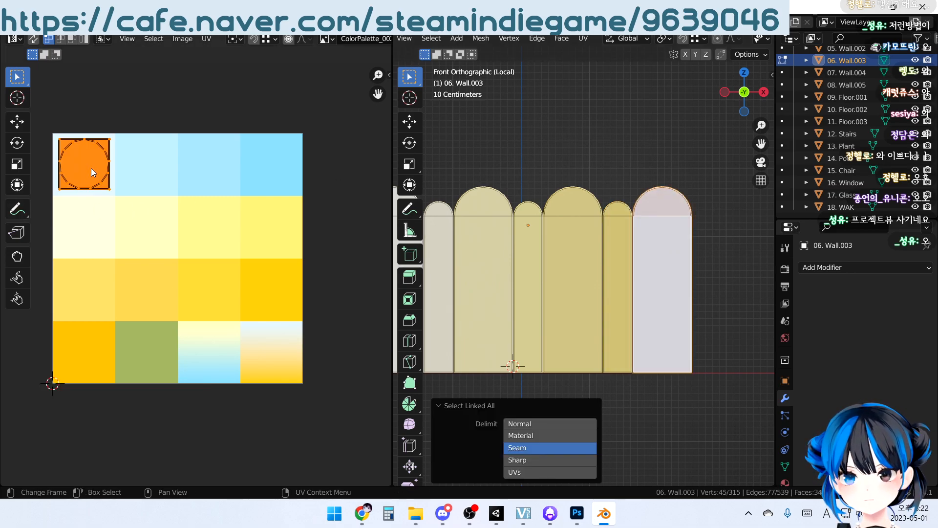
key("g")
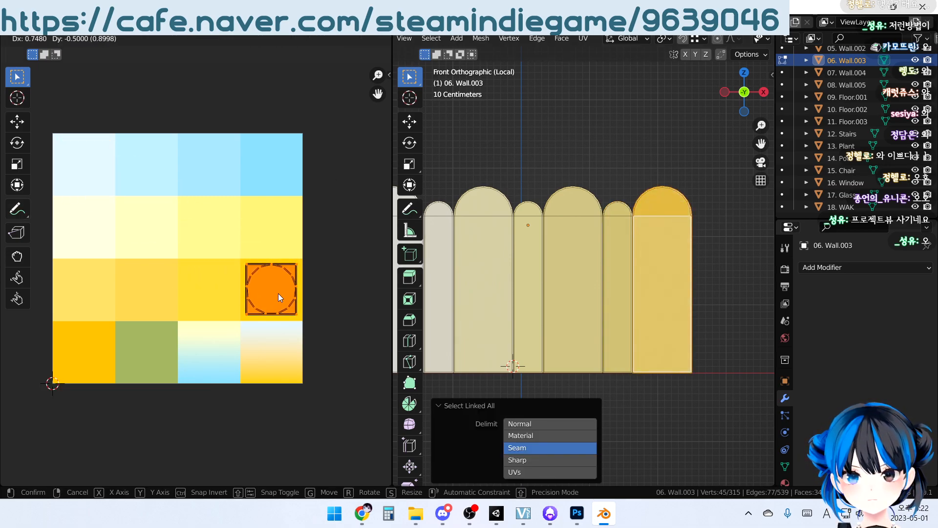
left_click(278, 293)
key("alt+a")
middle_click_drag(617, 153, 620, 161)
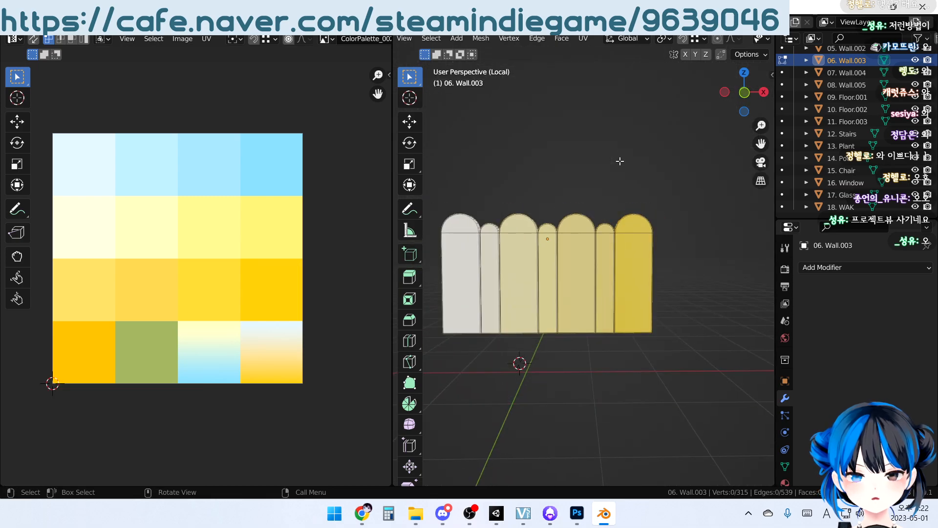
key("Tab")
mouse_move(593, 273)
middle_mouse_down()
mouse_move(590, 288)
mouse_move(564, 278)
mouse_move(577, 258)
mouse_move(573, 313)
mouse_move(666, 339)
mouse_move(620, 255)
mouse_move(609, 301)
mouse_move(602, 285)
middle_mouse_up()
key("KP_Divide")
Try the last swatch of the palette's third row for the UVs of the stepped cloud panel Wall.004
left_click(597, 285)
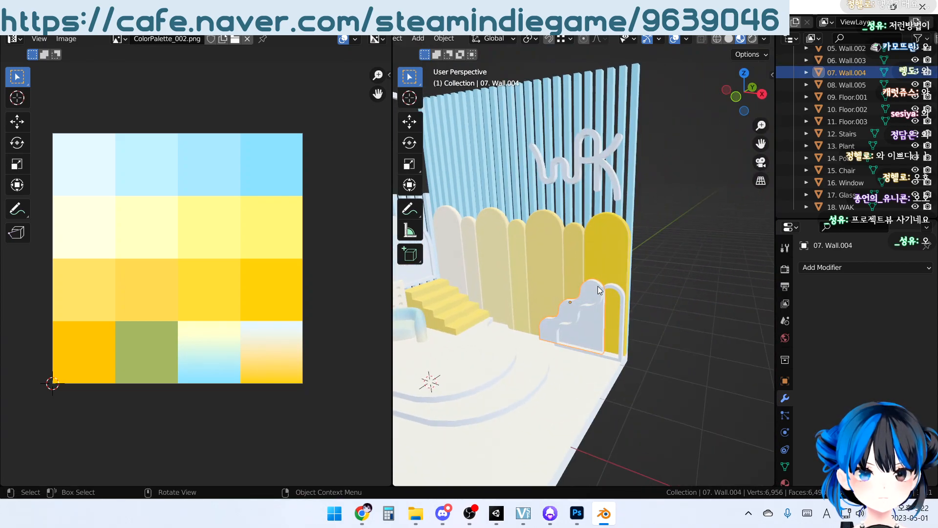
key("Tab")
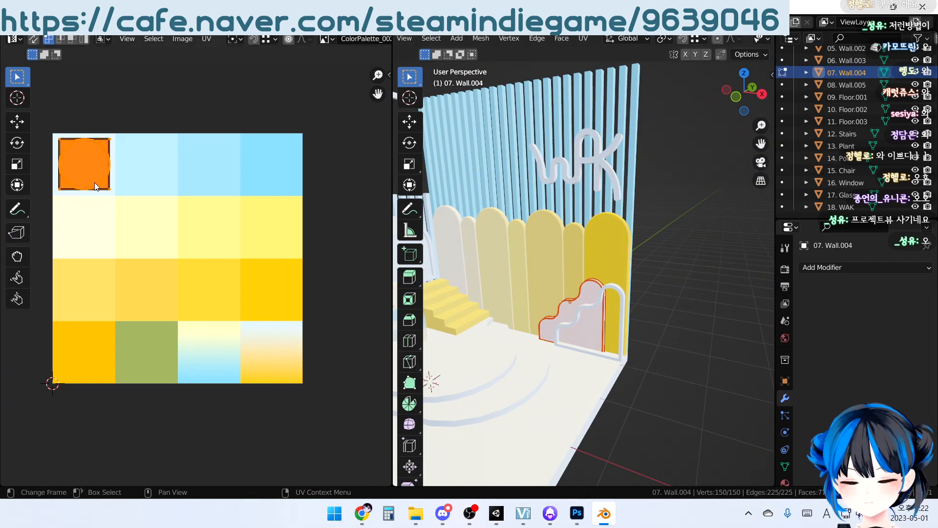
key("g")
left_click(276, 307)
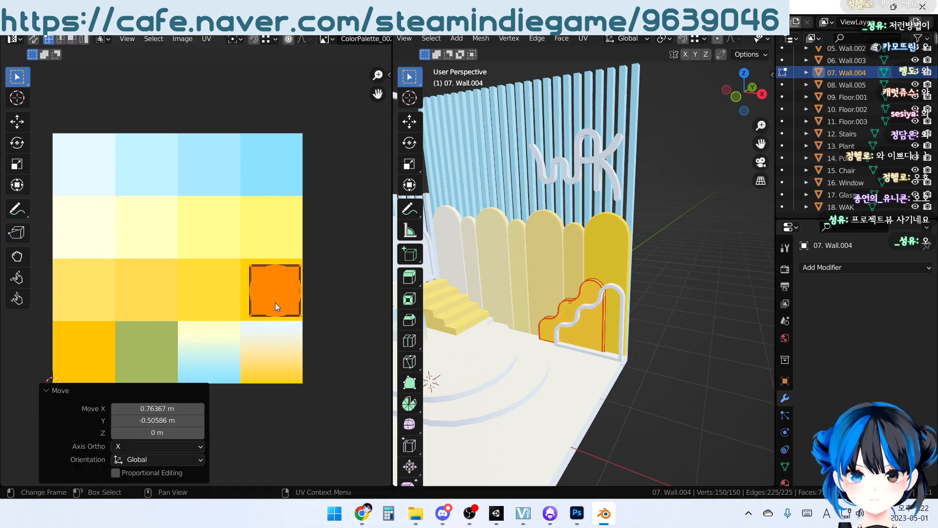
key("Tab")
Try the first swatch of the palette's fourth row for the UVs of the curved frame Wall.005
left_click(616, 291)
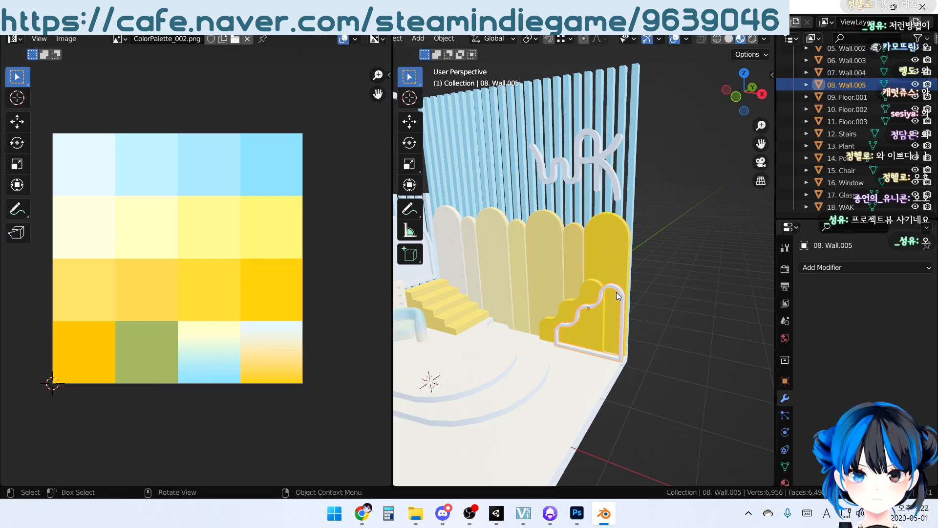
key("Tab")
key("g")
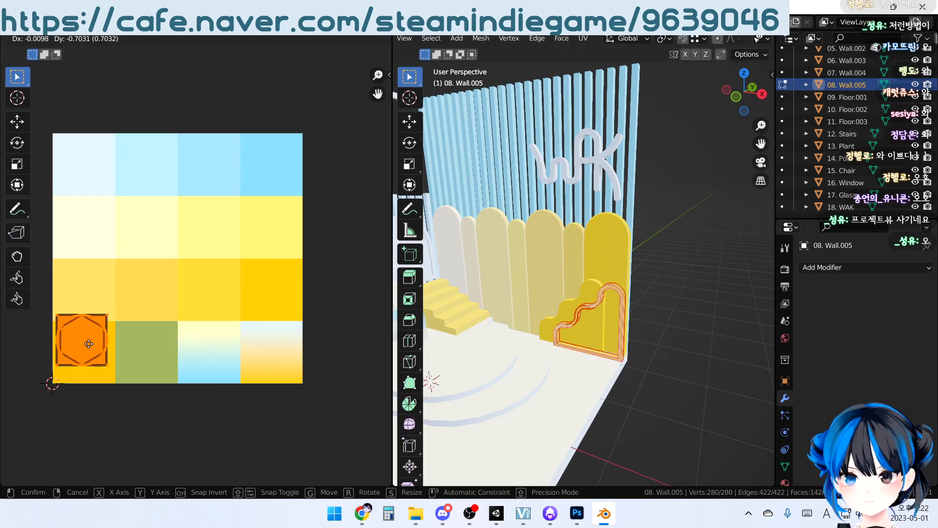
left_click(93, 360)
key("Tab")
scroll(565, 260, "down", 3)
left_click(632, 379)
middle_click_drag(632, 380, 606, 384)
middle_click_drag(587, 321, 565, 334, "shift")
scroll(565, 333, "up", 3)
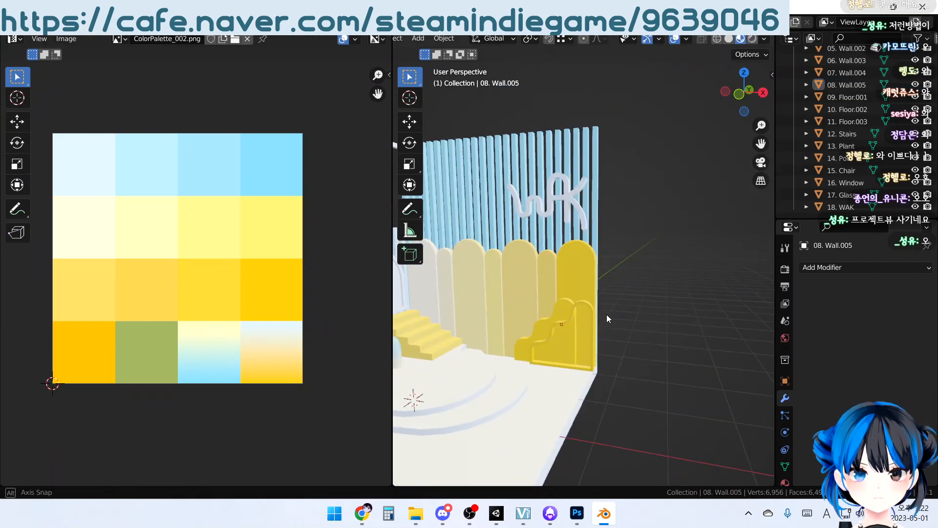
Move the UVs of the stepped cloud panel Wall.004 onto the first swatch of the palette's second row
left_click(561, 307)
key("Tab")
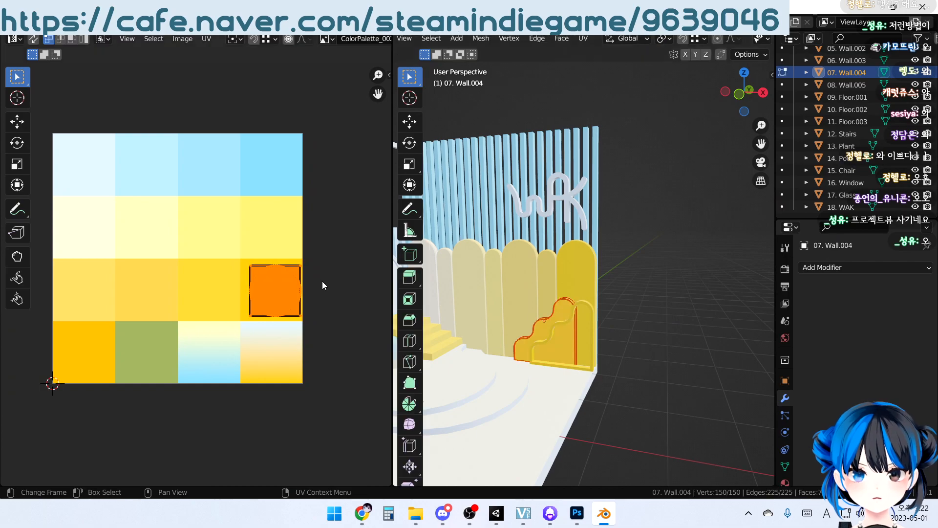
key("g")
left_click(114, 223)
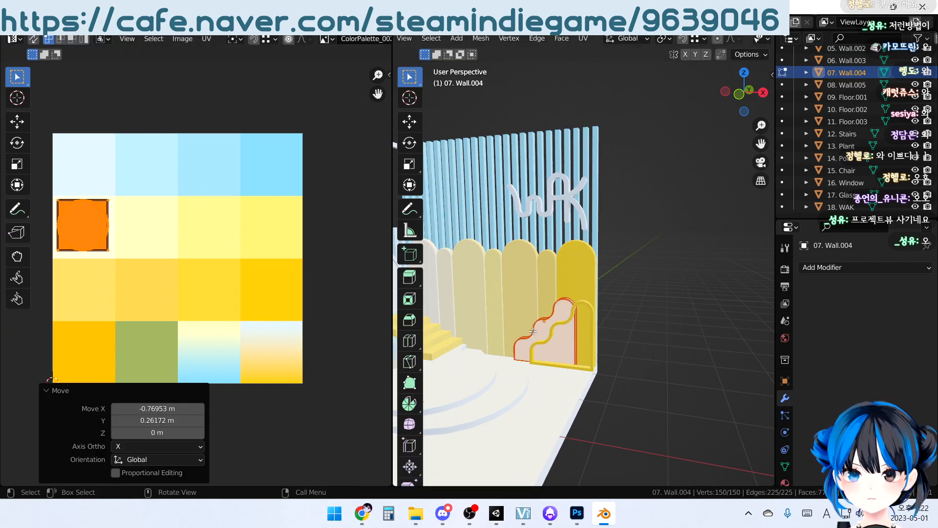
key("Tab")
Move the UVs of the curved frame Wall.005 onto the second swatch of the palette's second row
left_click(593, 307)
key("Tab")
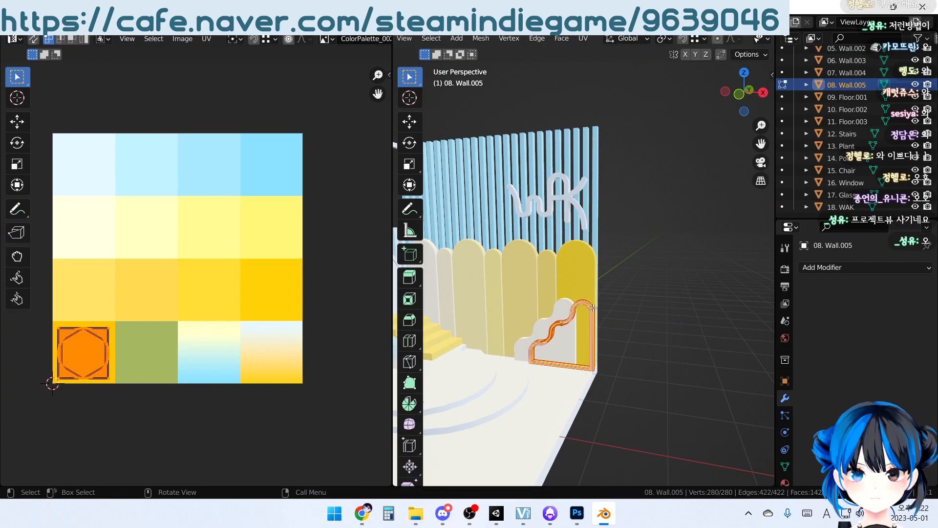
key("g")
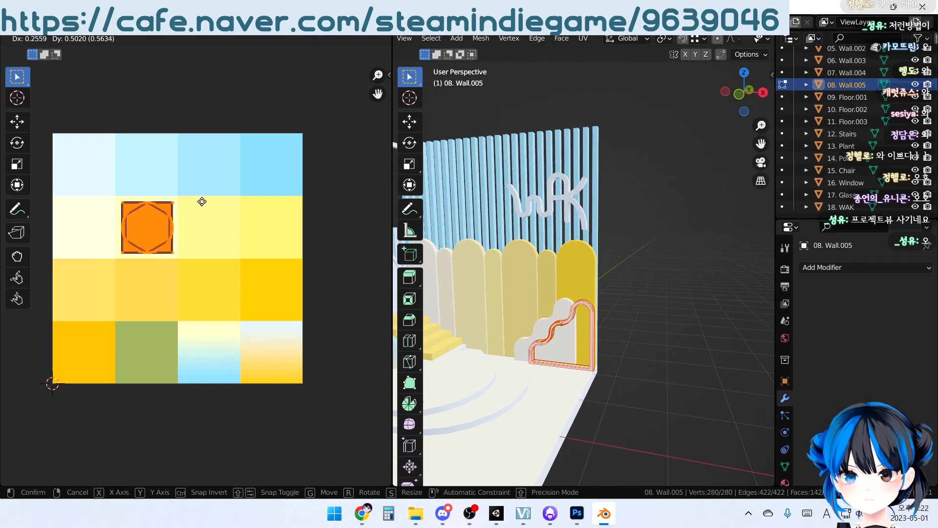
left_click(202, 204)
key("Tab")
middle_click_drag(564, 332, 635, 270, "shift")
Move the UVs of the base floor Floor.001 onto the first swatch of the palette's fourth row
left_click(590, 373)
middle_click_drag(591, 372, 584, 391)
key("Tab")
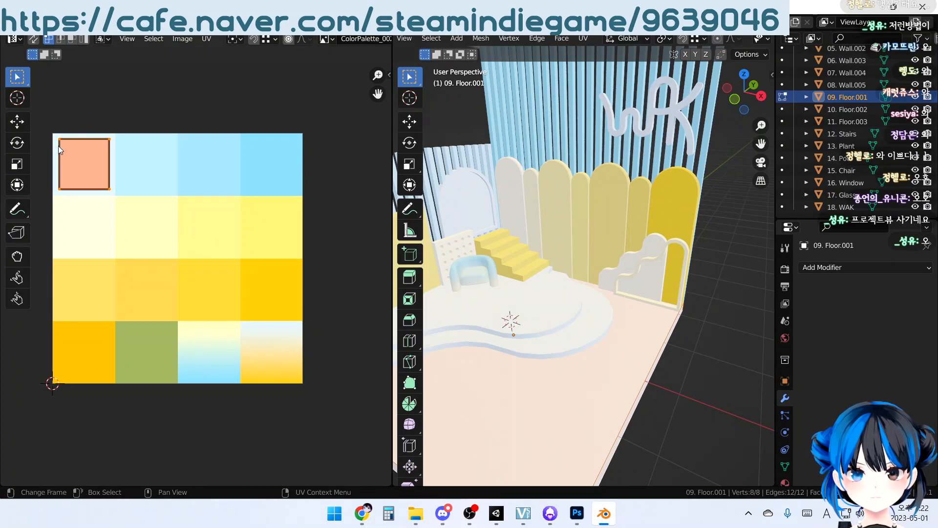
key("g")
left_click(98, 354)
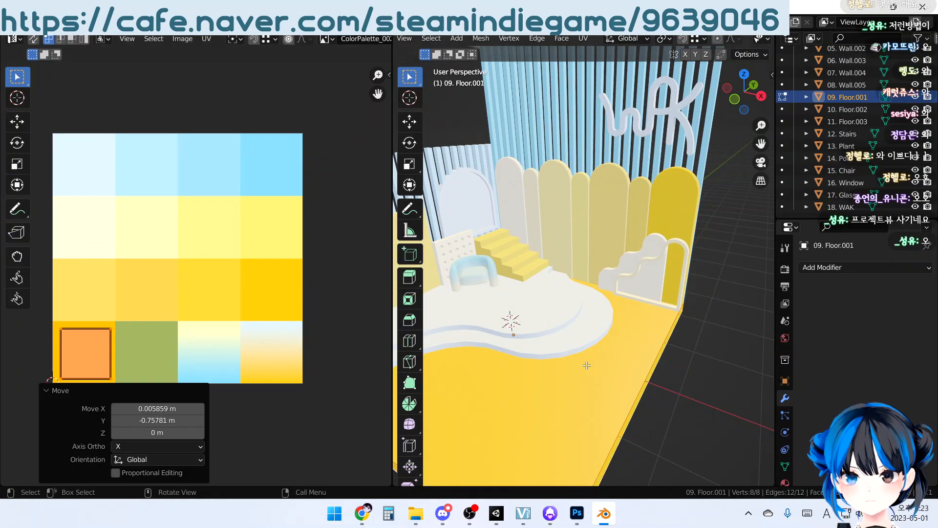
key("Tab")
Move the UVs of the lower curved platform Floor.002 onto the last swatch of the palette's third row
left_click(585, 328)
key("Tab")
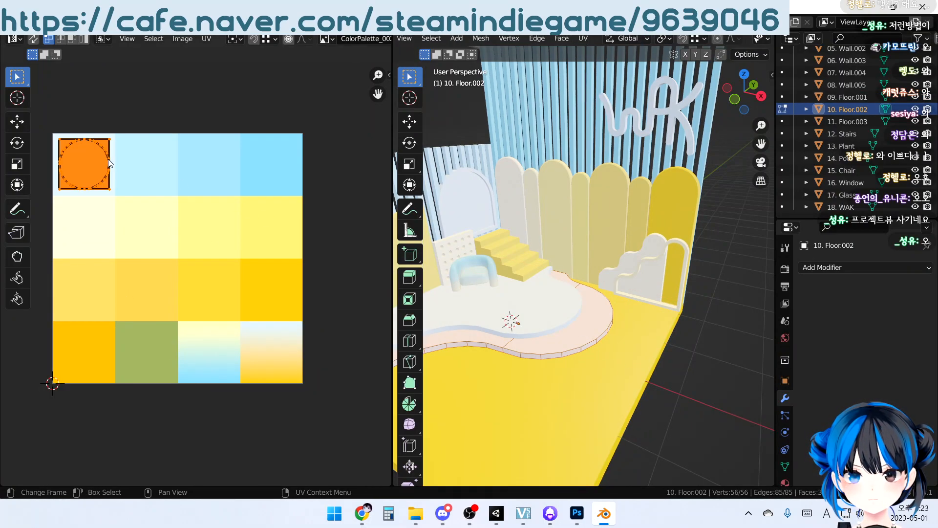
key("g")
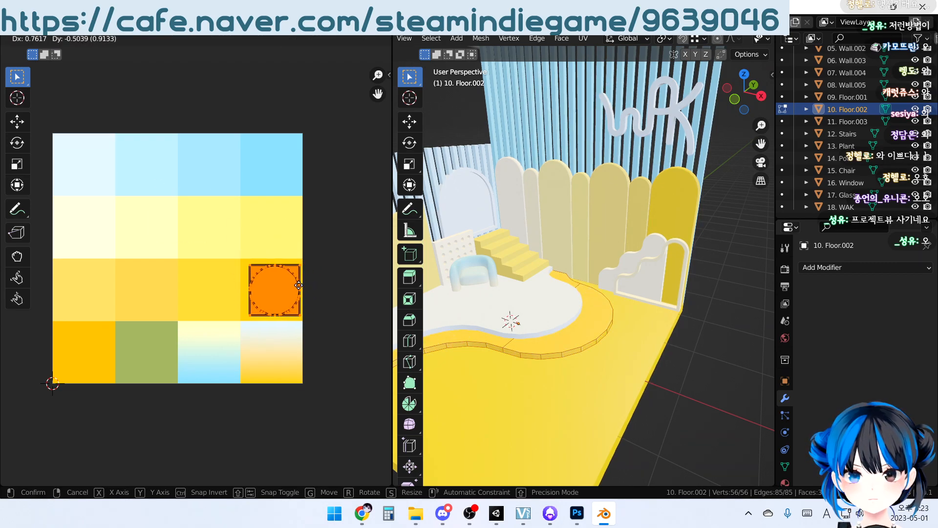
left_click(298, 284)
key("Tab")
Move the UVs of the upper curved platform Floor.003 onto the third swatch of the palette's third row and deselect it
left_click(522, 308)
key("Tab")
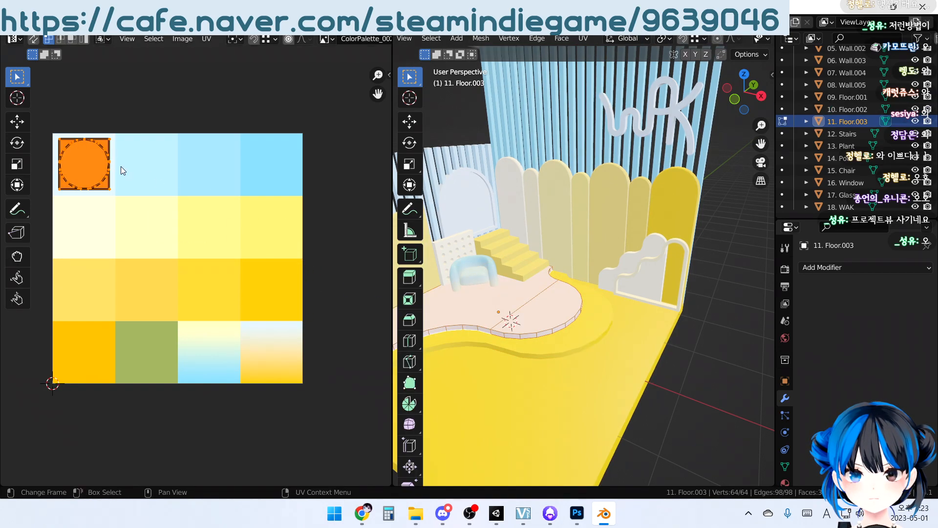
key("g")
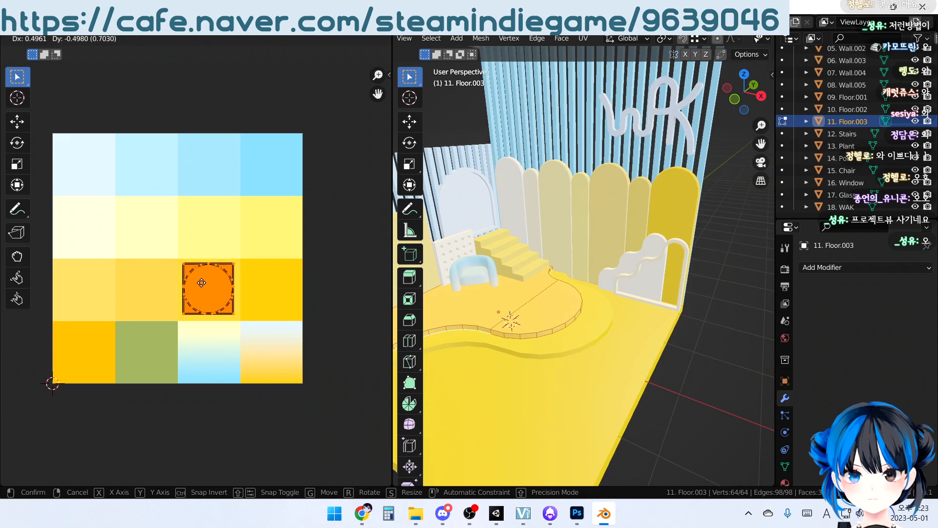
left_click(204, 286)
key("Tab")
left_click(667, 373)
middle_click_drag(667, 373, 465, 256)
Move the UVs of the perforated panel Wall.002 onto the second swatch of the palette's second row
left_click(514, 262)
key("Tab")
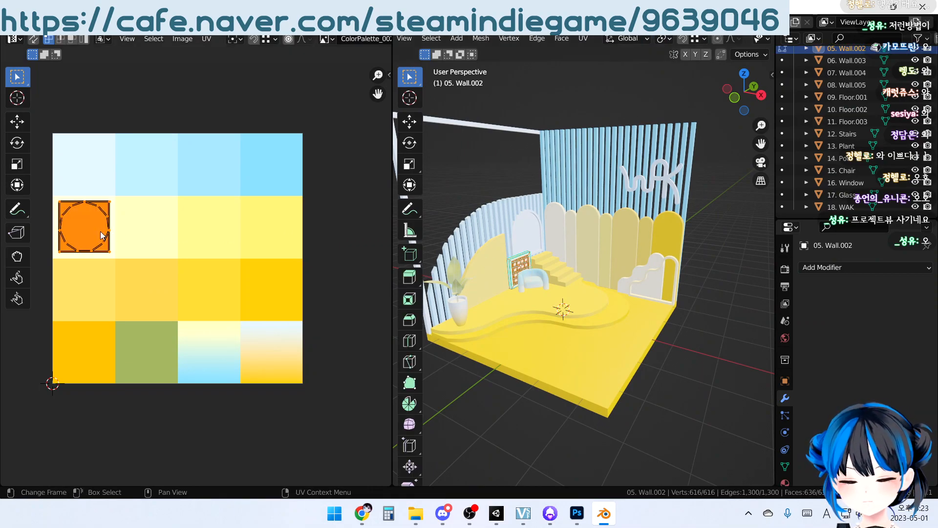
key("g")
left_click(161, 236)
key("Tab")
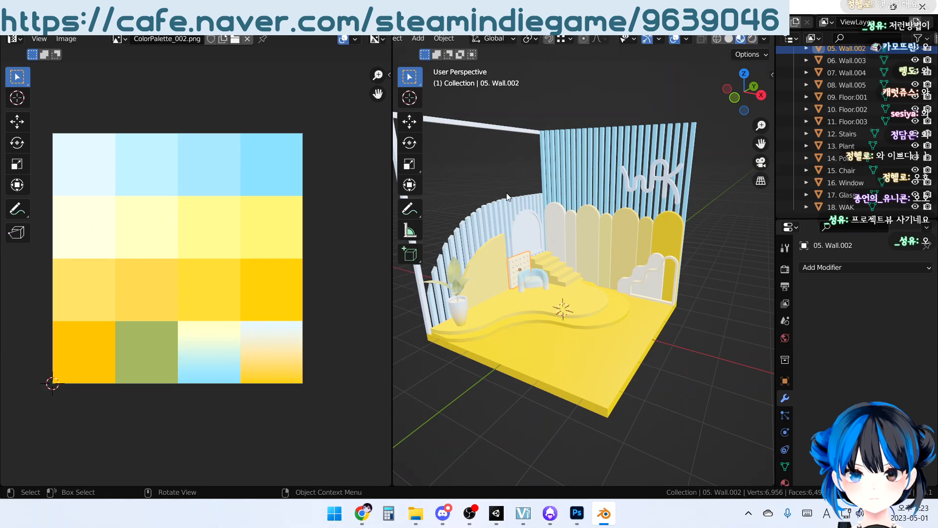
left_click(521, 212)
left_click(520, 212)
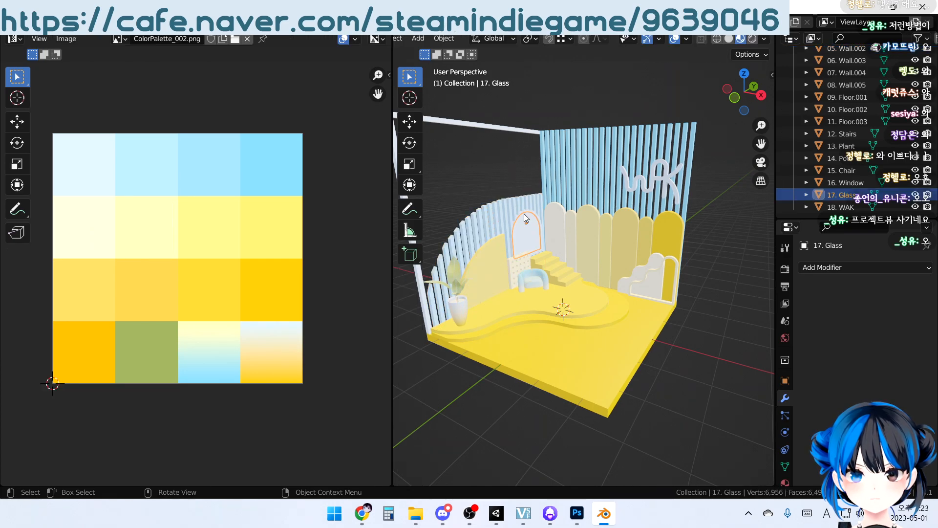
key("Tab")
scroll(520, 219, "up", 5)
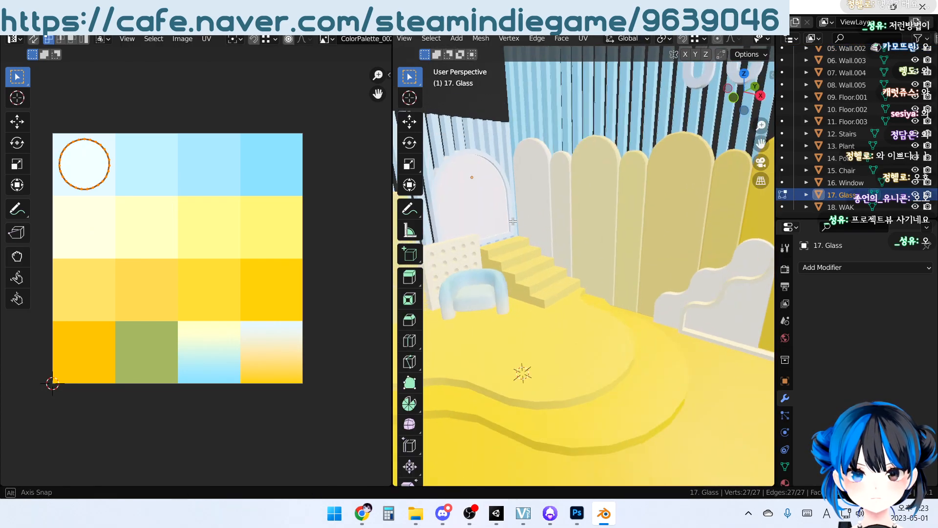
key("Tab")
Move the UVs of the arched window frame onto the last swatch of the palette's first row
left_click(575, 202)
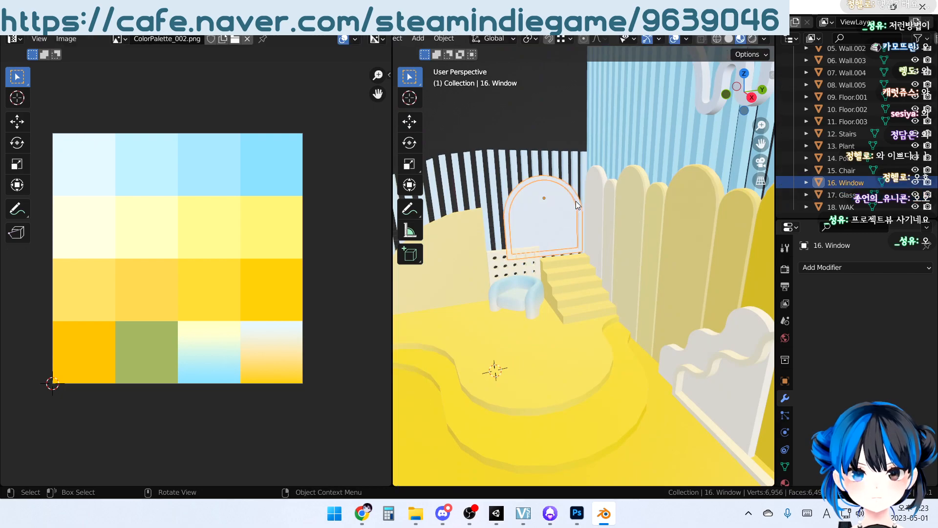
key("Tab")
key("g")
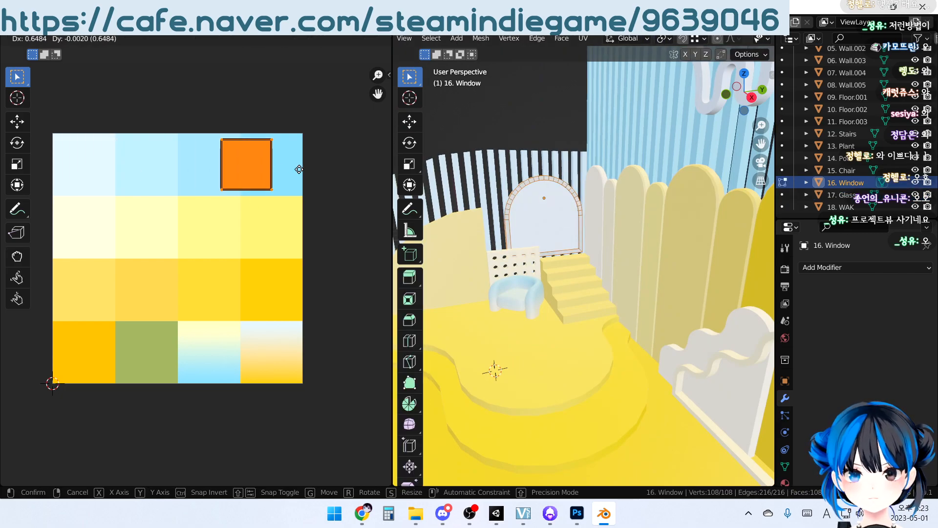
left_click(325, 170)
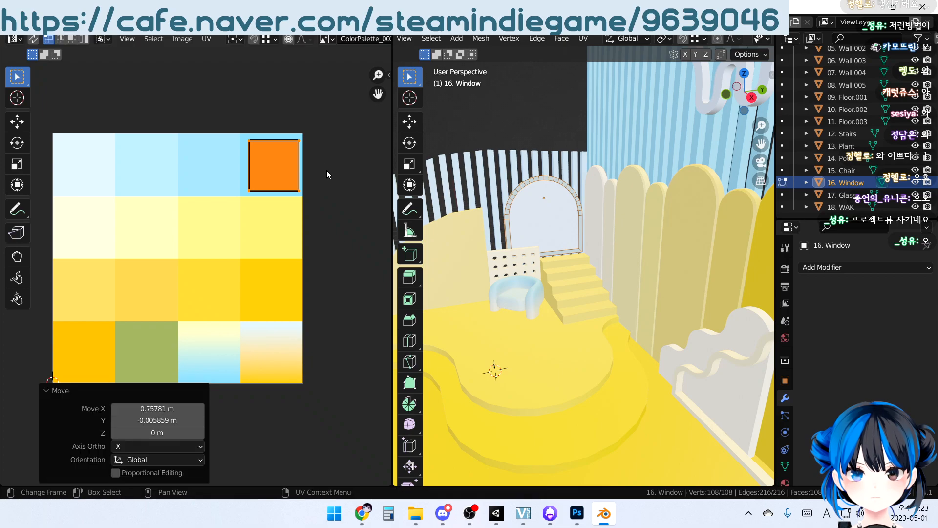
key("Tab")
left_click(552, 219)
key("Tab")
key("Tab")
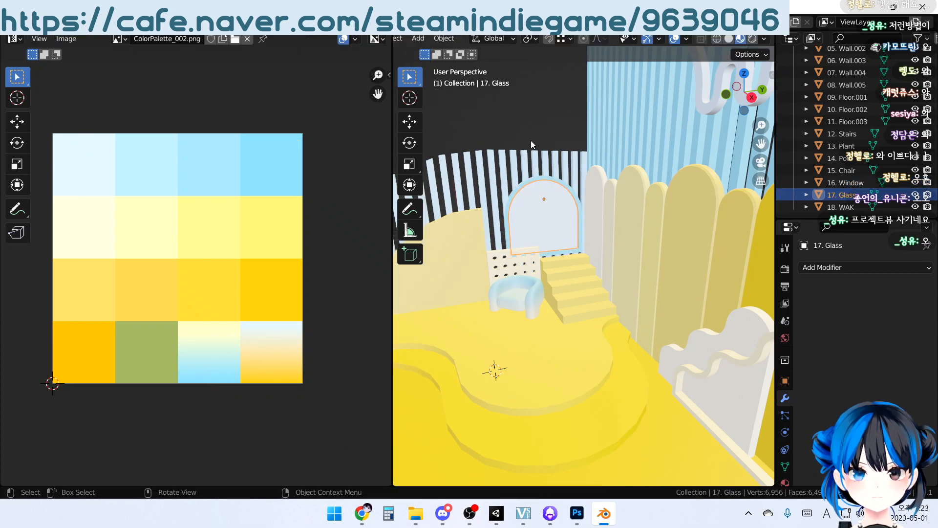
left_click(534, 136)
Isolate the WAK lettering's mesh in front view and unwrap it with Project from View
scroll(534, 136, "down", 4)
middle_click_drag(577, 193, 647, 234)
scroll(650, 149, "up", 5)
left_click(650, 149)
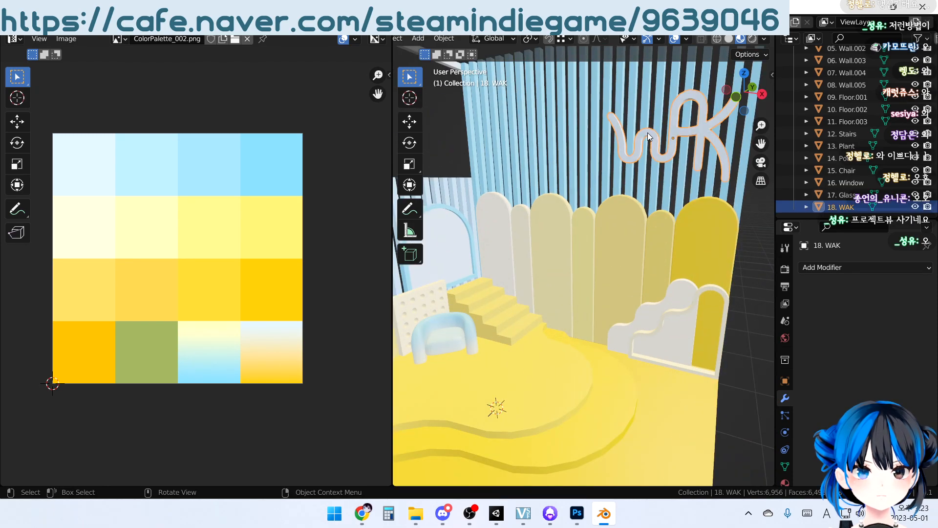
key("Tab")
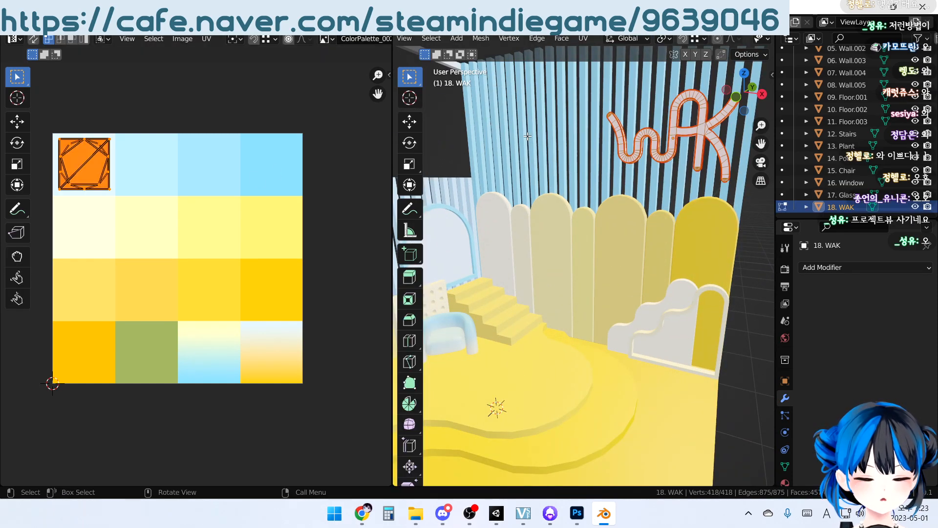
key("KP_1")
key("KP_Divide")
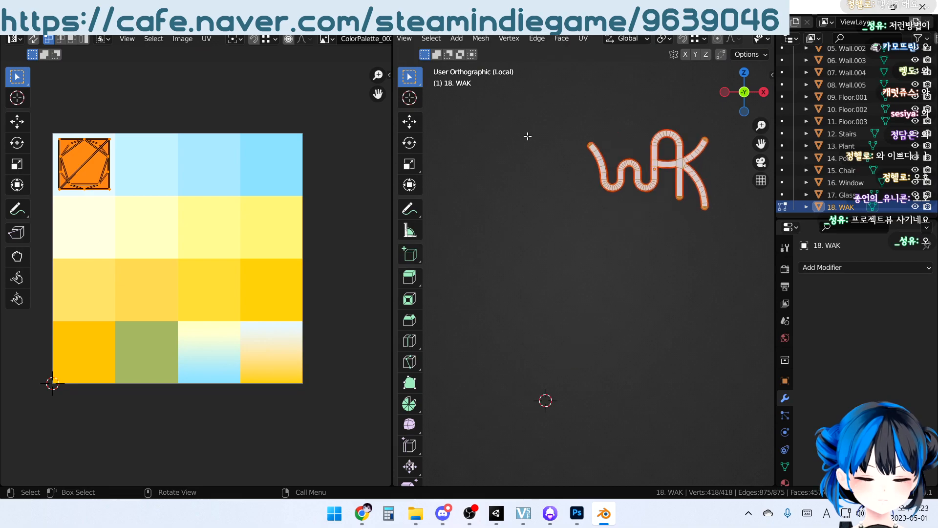
left_click(581, 40)
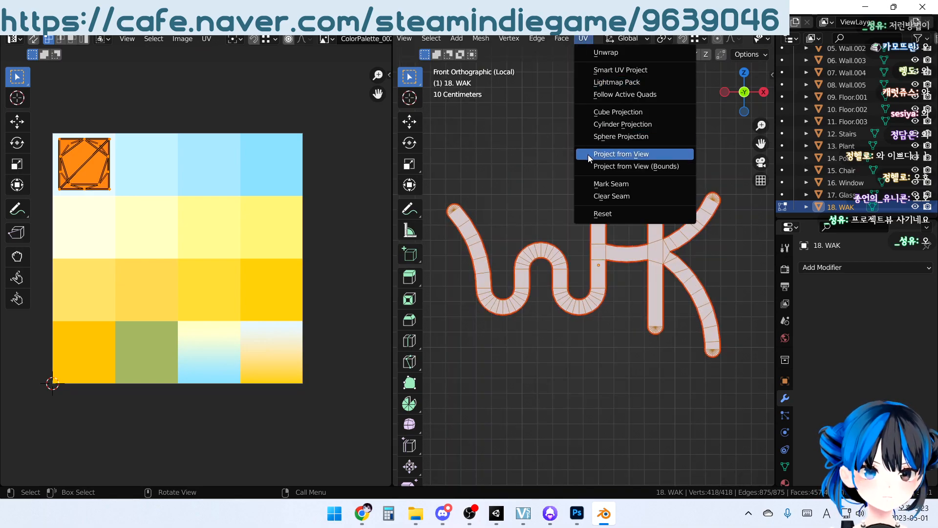
left_click(592, 154)
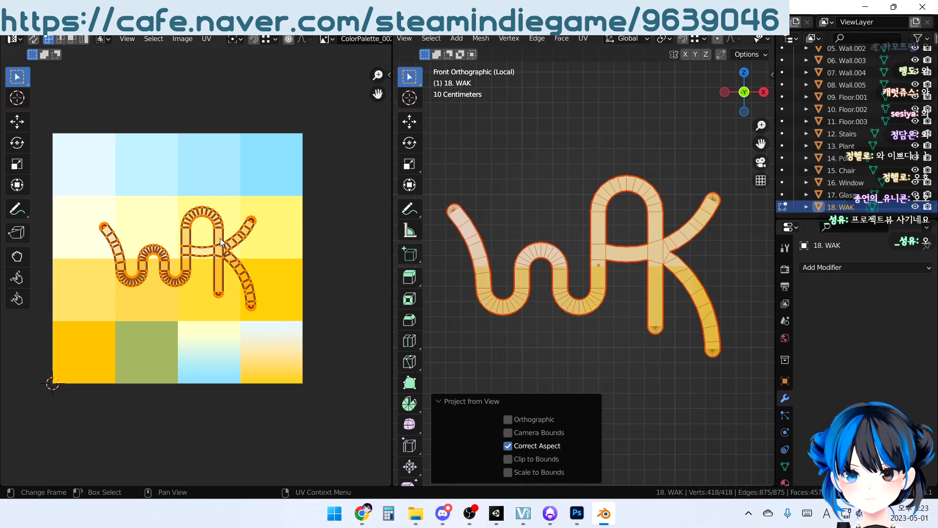
Scale all of the WAK lettering's UVs by 0.4
key("a")
key("s")
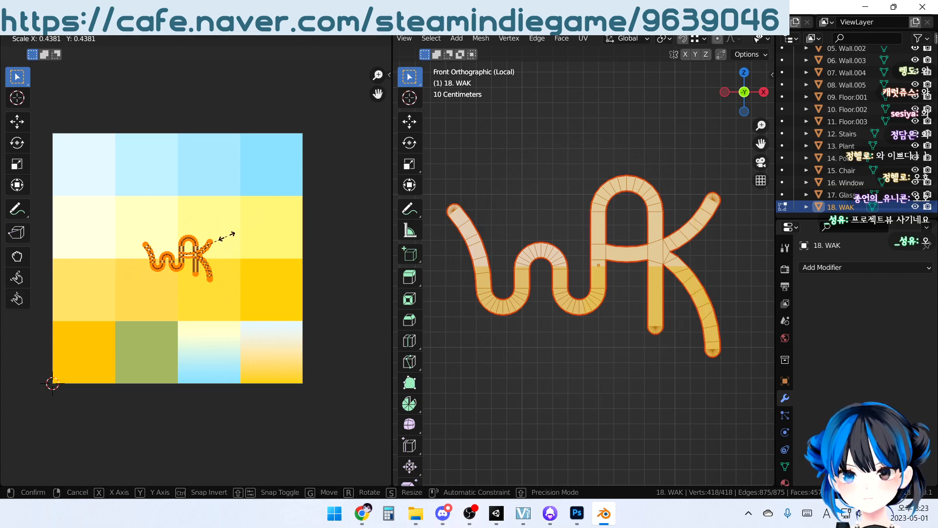
type("0.4")
key("Return")
Move the WAK lettering's UVs onto the white-to-yellow gradient swatch at the end of the palette's fourth row
middle_click_drag(226, 237, 192, 176)
scroll(190, 216, "up", 2)
middle_click_drag(181, 218, 112, 162)
scroll(178, 181, "up", 1)
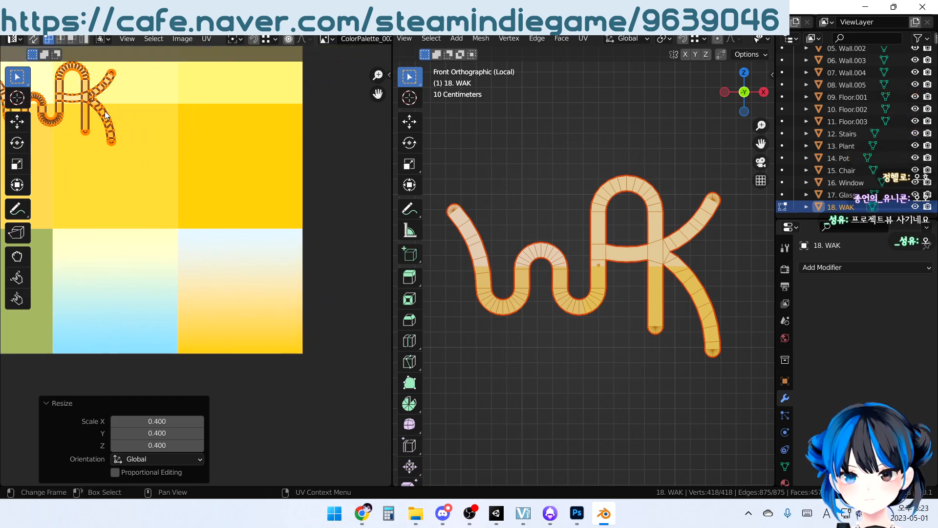
key("g")
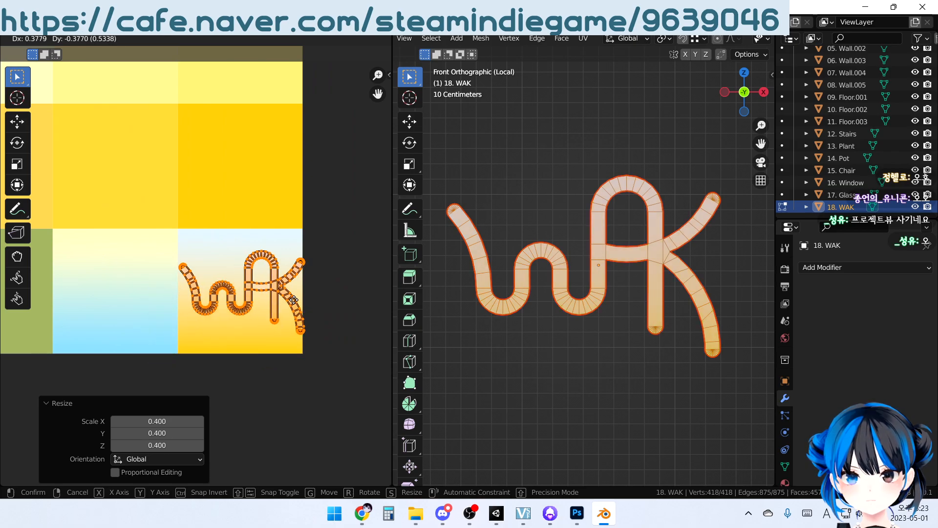
left_click(291, 301)
Shift the lettering's UVs along X by about 0.0033 m so they sit just inside the gradient swatch's outer edge
scroll(274, 273, "up", 4)
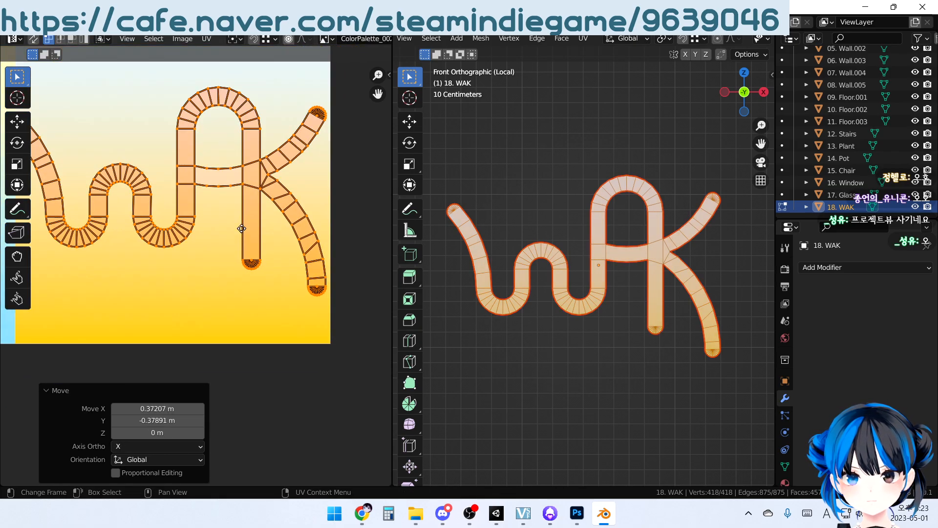
middle_click_drag(268, 233, 227, 253)
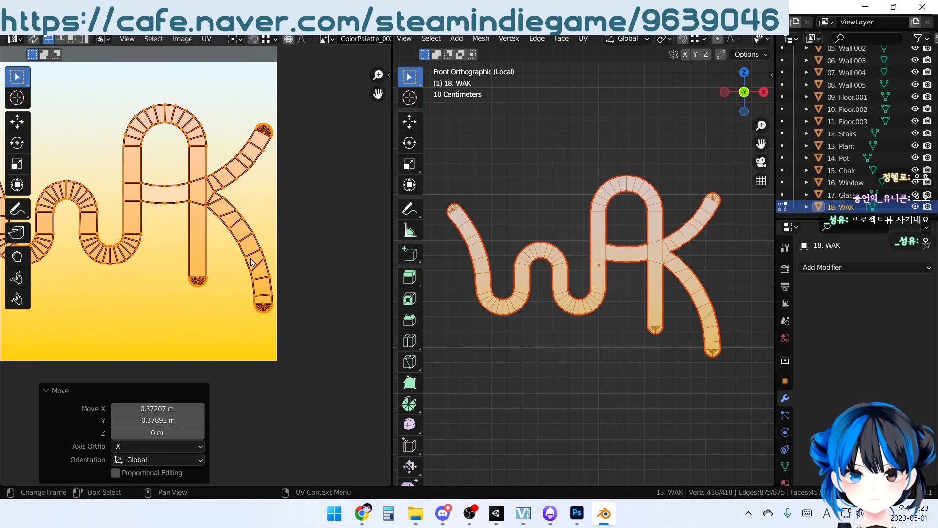
scroll(265, 278, "up", 3)
scroll(299, 333, "up", 2)
middle_click_drag(299, 332, 219, 285)
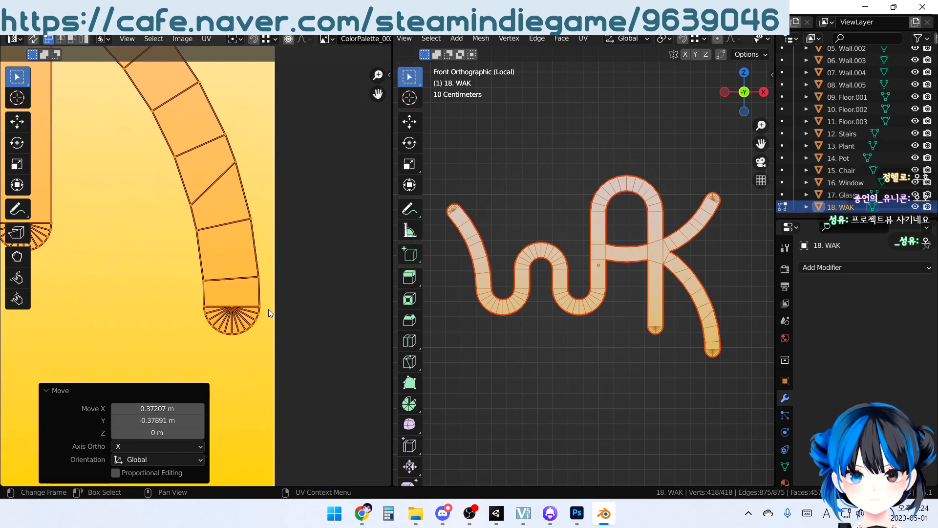
key("g")
key("x")
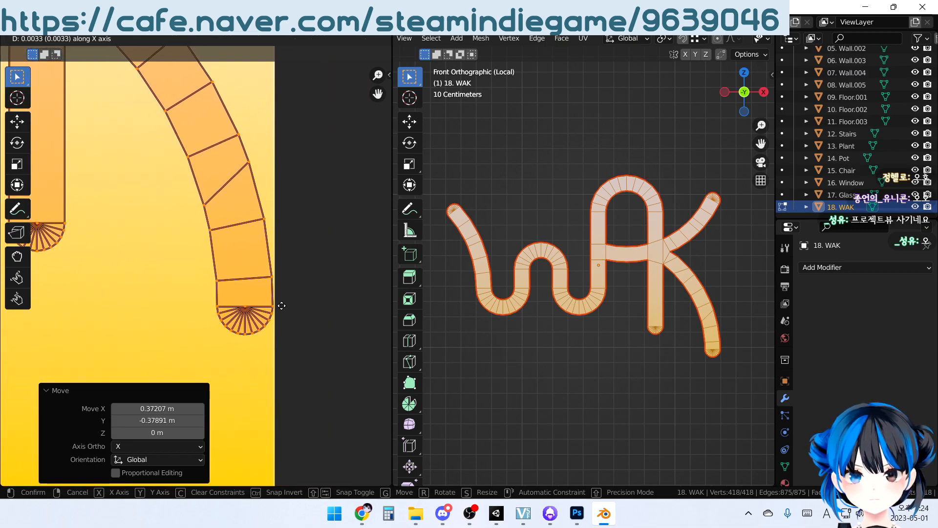
left_click(281, 307)
Stretch the lettering's UVs along Y by about 1.458, nudge them up about 0.0025 to fit the gradient swatch, and leave Edit Mode
scroll(263, 293, "down", 7)
middle_click_drag(181, 230, 209, 224)
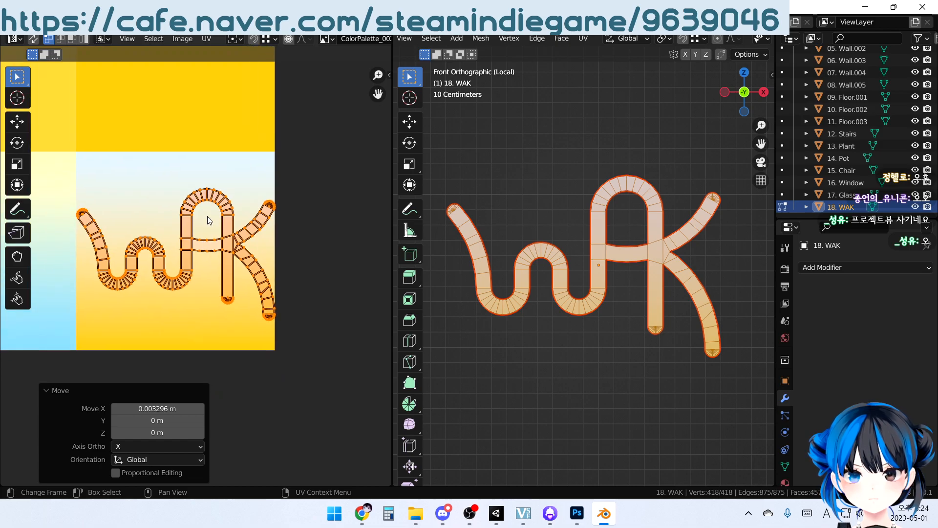
key("s")
key("y")
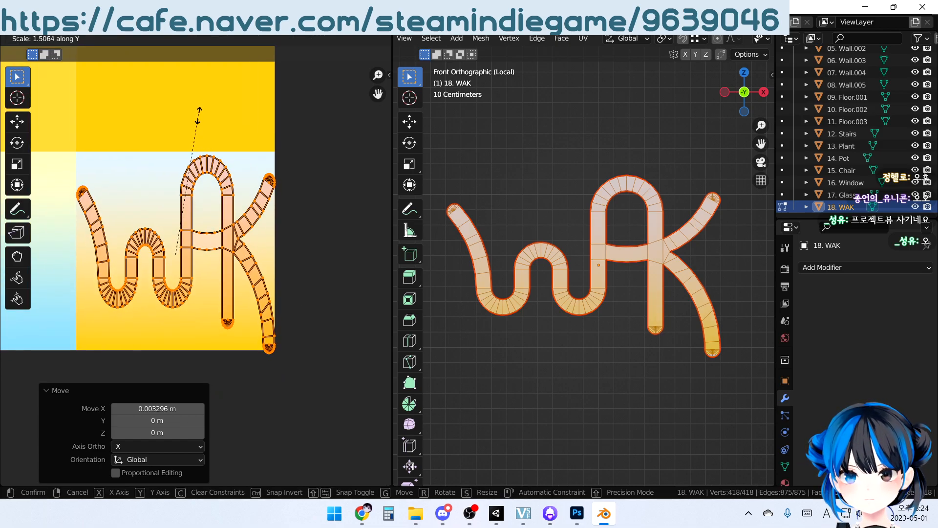
left_click(202, 123)
key("g")
key("y")
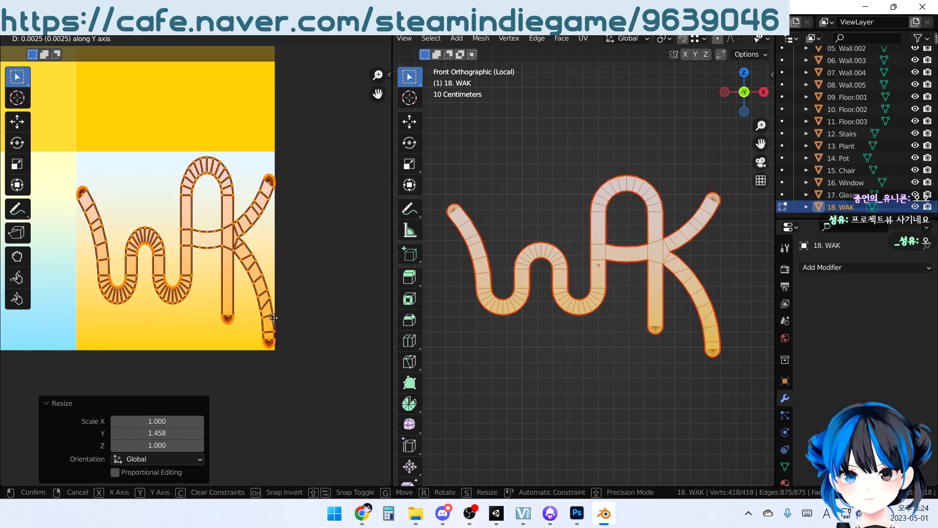
left_click(274, 318)
key("Tab")
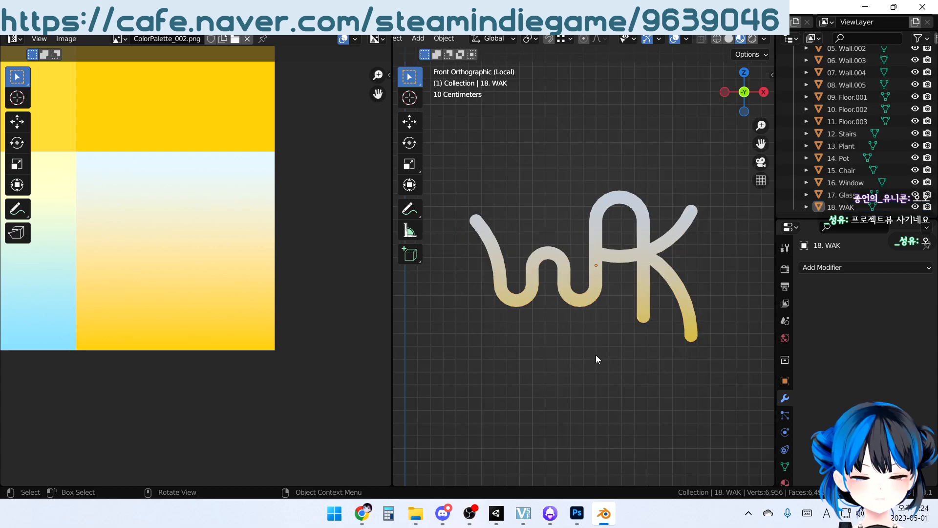
Leave the lettering's isolated view and bring the whole room back into view
key("KP_Divide")
middle_click_drag(635, 293, 626, 383)
middle_click_drag(617, 288, 571, 309)
scroll(601, 297, "up", 3)
scroll(614, 358, "up", 1)
Move the UVs of the cloud-shaped panel Wall.004 onto the second swatch of the palette's first row
middle_click_drag(613, 357, 658, 301)
left_click(658, 301)
left_click(658, 298)
scroll(226, 251, "down", 2)
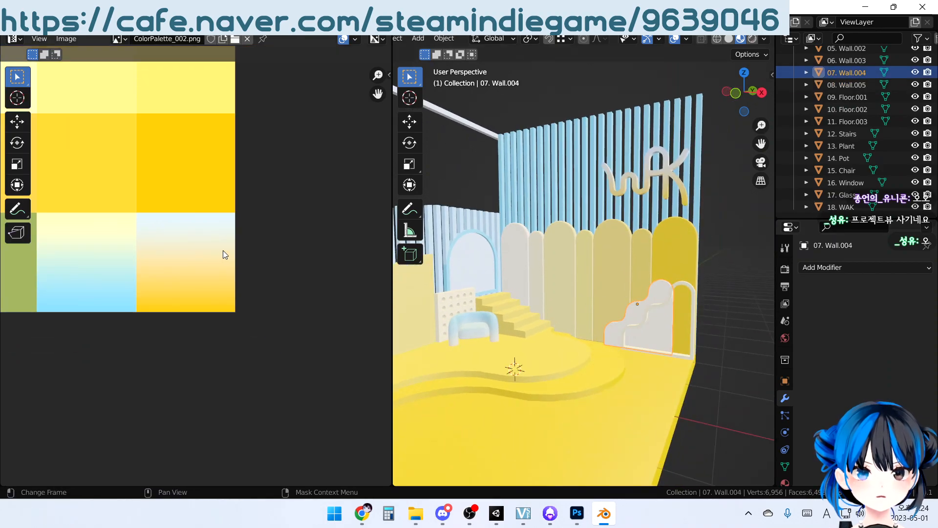
scroll(314, 342, "up", 1)
scroll(622, 328, "down", 2)
key("Tab")
scroll(74, 216, "down", 3)
middle_click_drag(131, 210, 146, 243)
scroll(145, 255, "up", 1)
key("g")
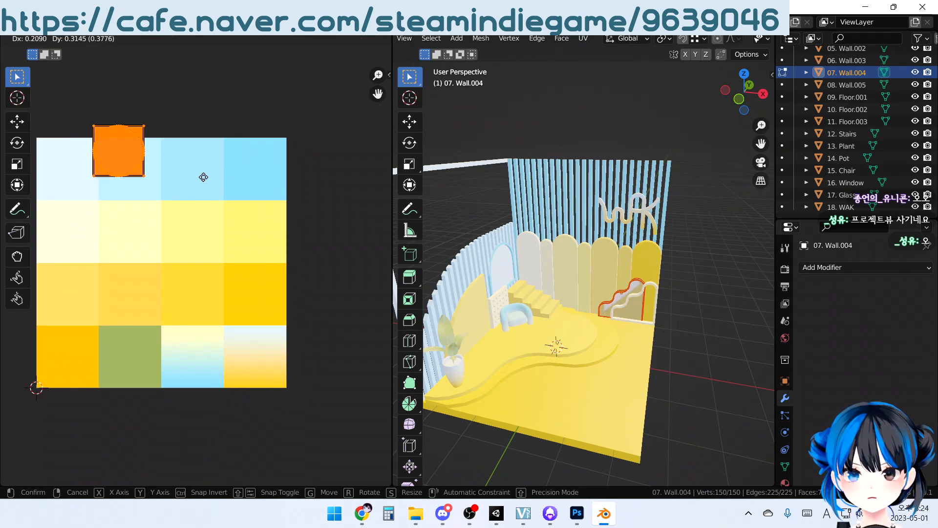
left_click(208, 190)
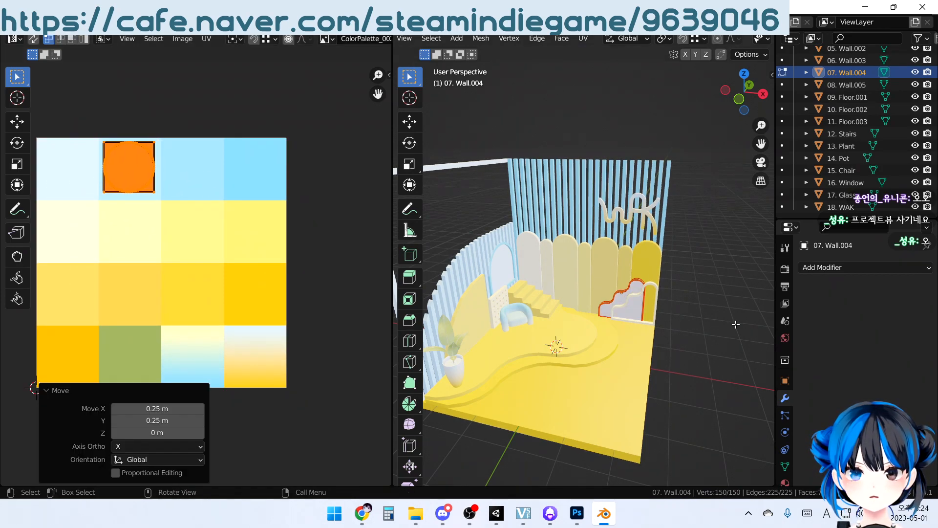
key("Tab")
Move the UVs of the panel frame Wall.005 onto the third swatch of the palette's first row
left_click(656, 286)
key("Tab")
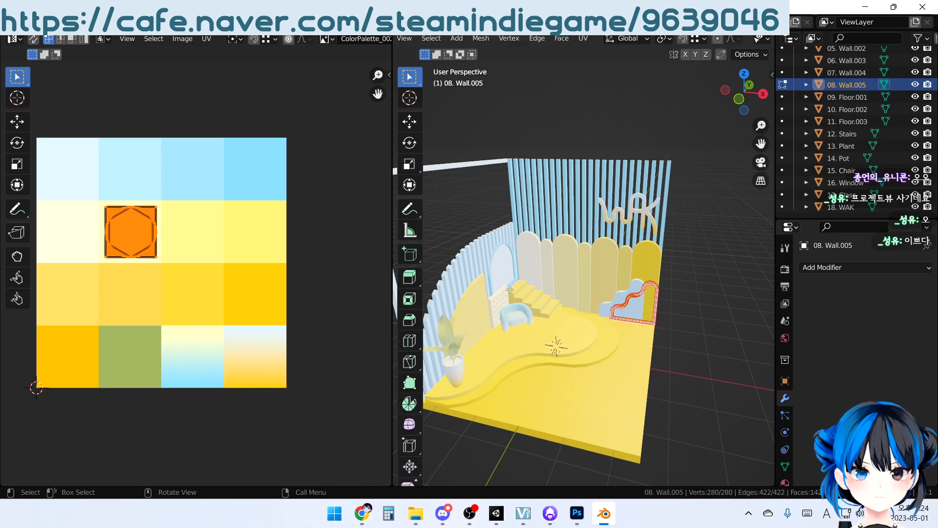
key("g")
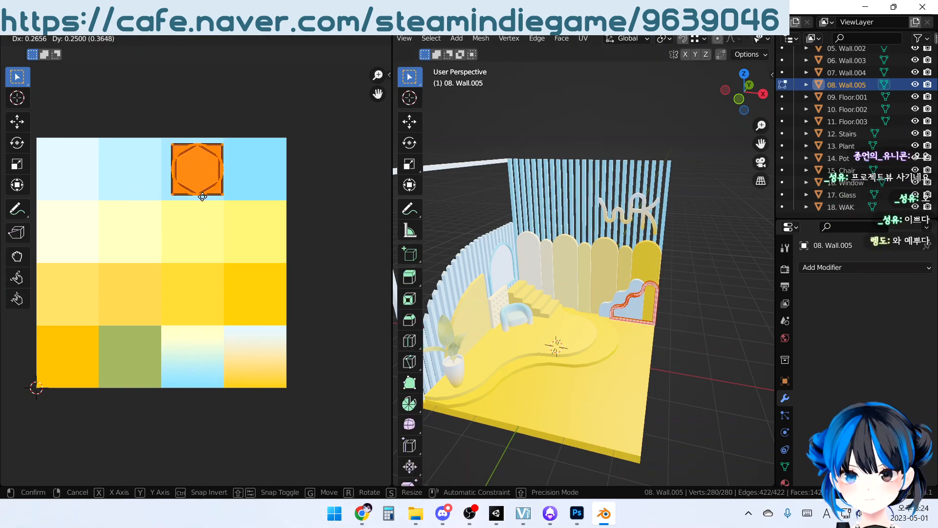
left_click(200, 195)
key("Tab")
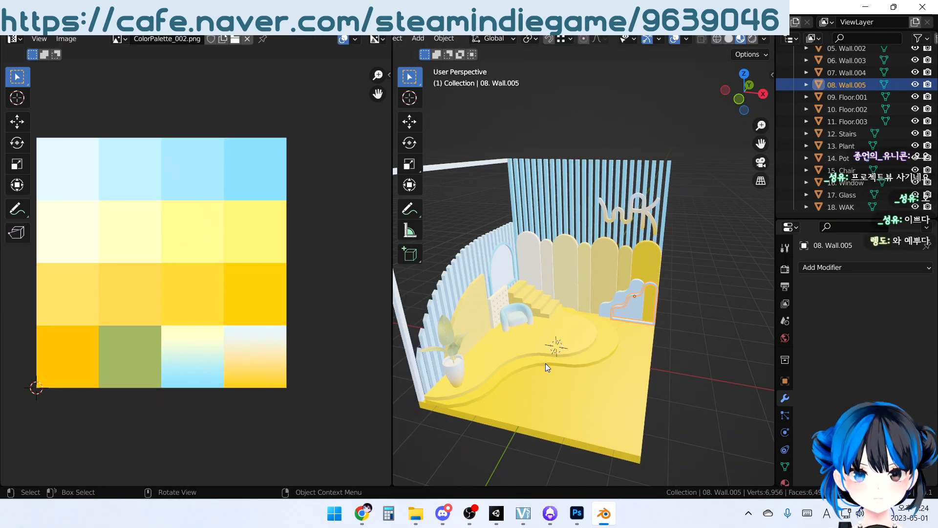
Deselect the panel frame and examine the room's coloring from several angles
scroll(694, 382, "up", 3)
middle_click_drag(693, 376, 719, 361)
left_click(740, 320)
scroll(594, 361, "down", 6)
middle_click_drag(594, 360, 568, 306)
scroll(568, 306, "up", 5)
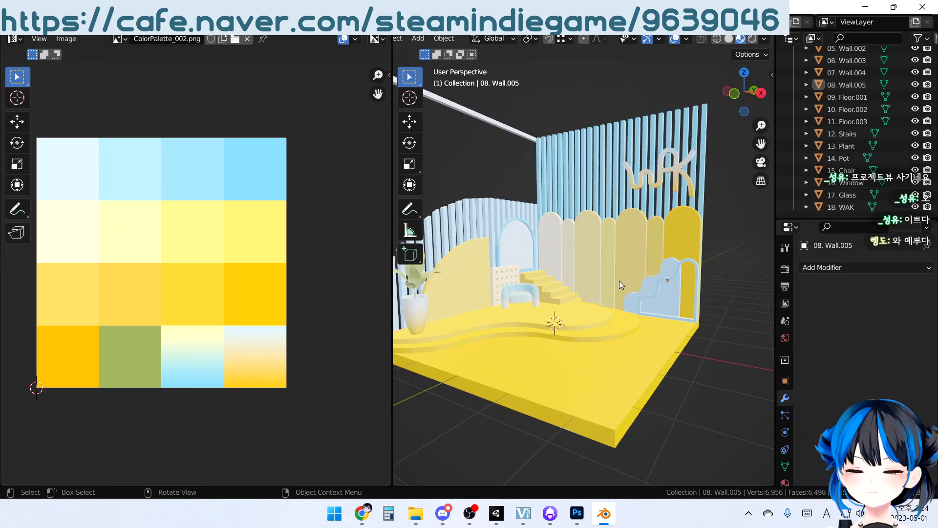
middle_click_drag(663, 201, 642, 235)
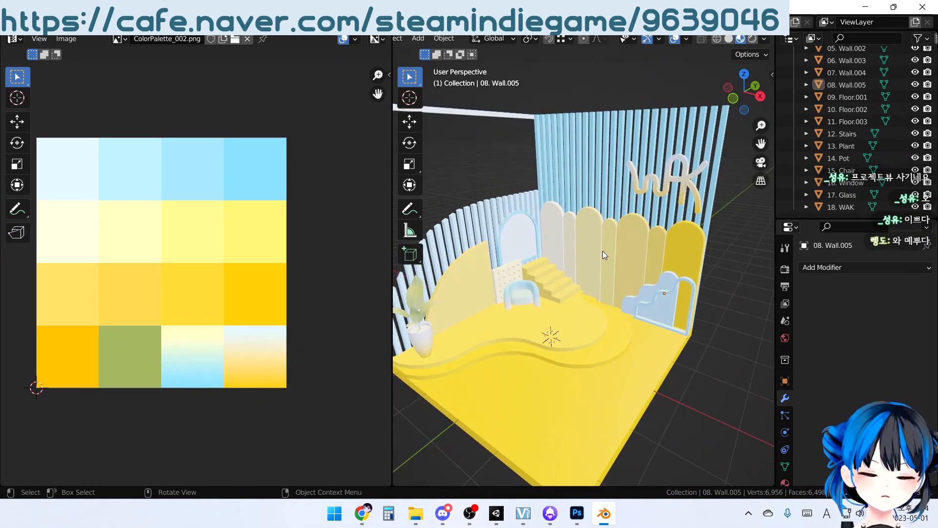
middle_click_drag(553, 267, 570, 271)
middle_click_drag(477, 168, 609, 234)
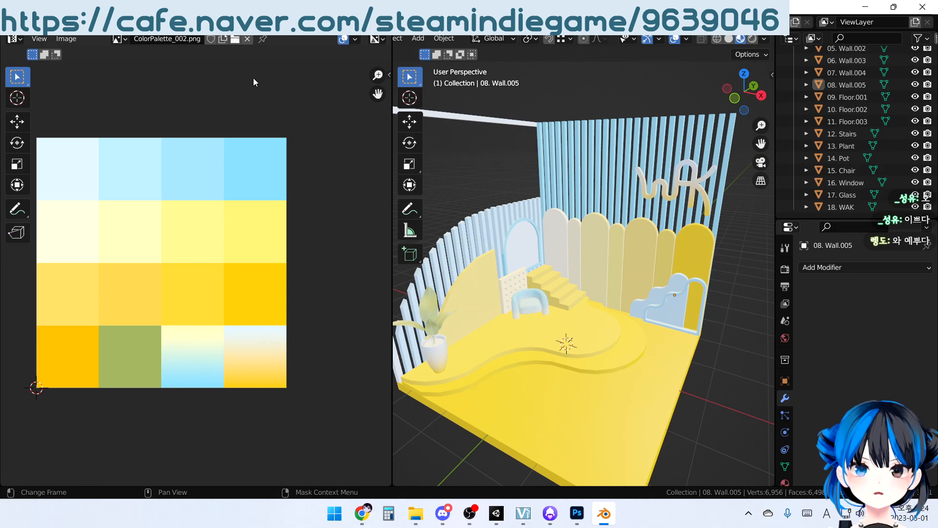
Save the Blender file before and after checking the colored room in the Layout workspace
left_click(24, 21)
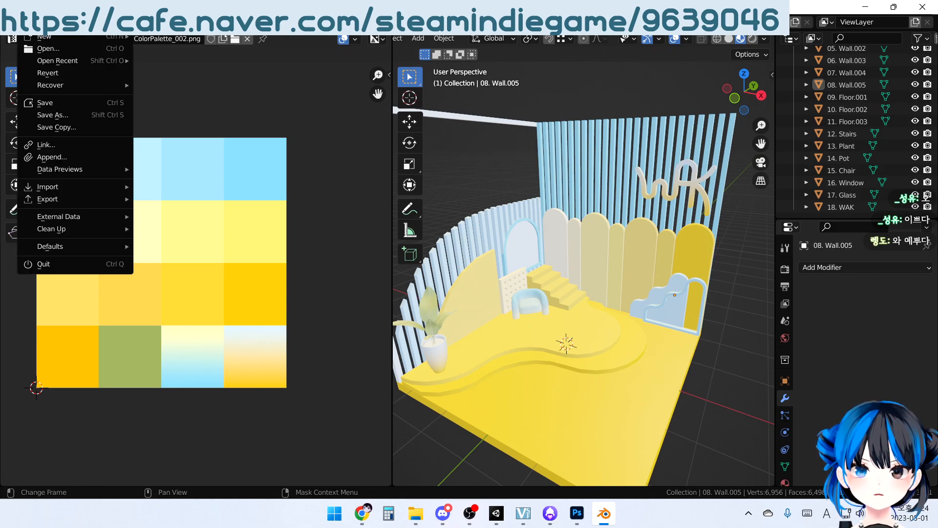
left_click(51, 101)
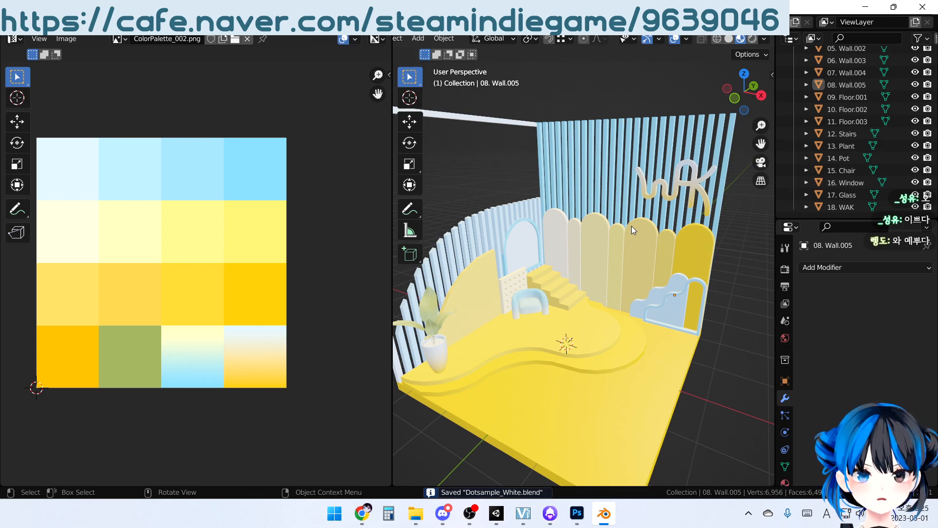
middle_click_drag(631, 226, 622, 229)
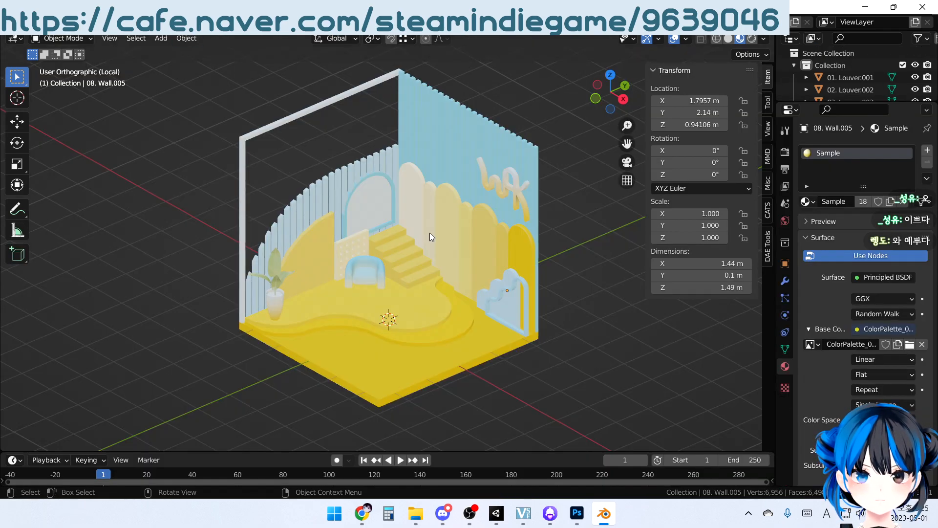
middle_click_drag(466, 275, 469, 255)
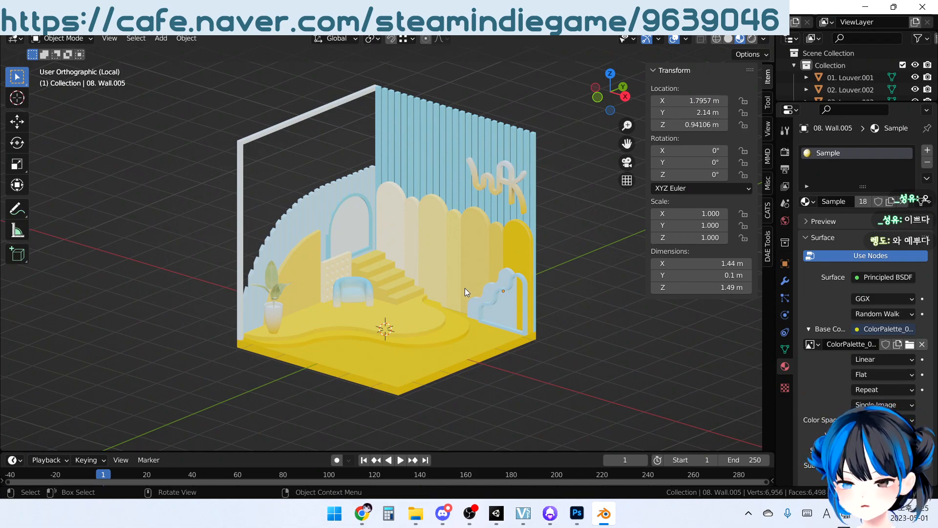
mouse_move(473, 272)
middle_mouse_down()
mouse_move(453, 255)
mouse_move(470, 267)
middle_mouse_up()
left_click(27, 22)
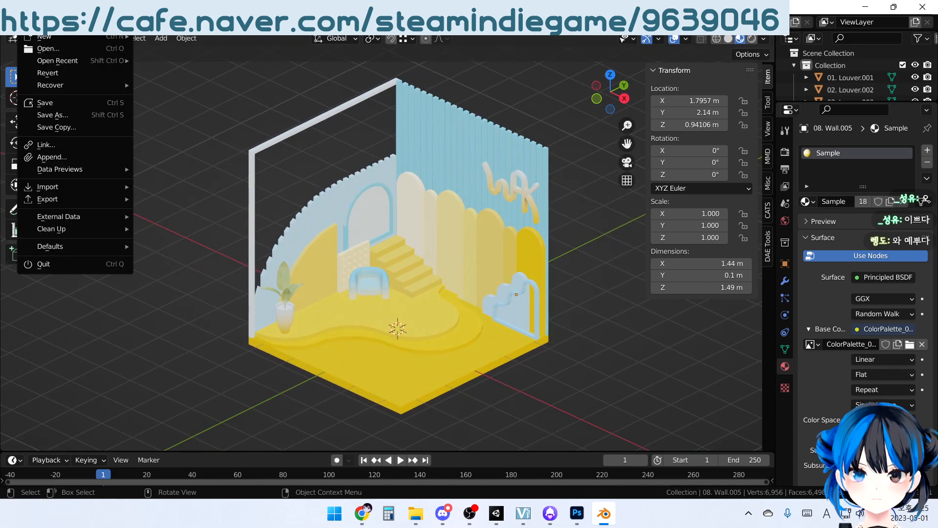
left_click(48, 106)
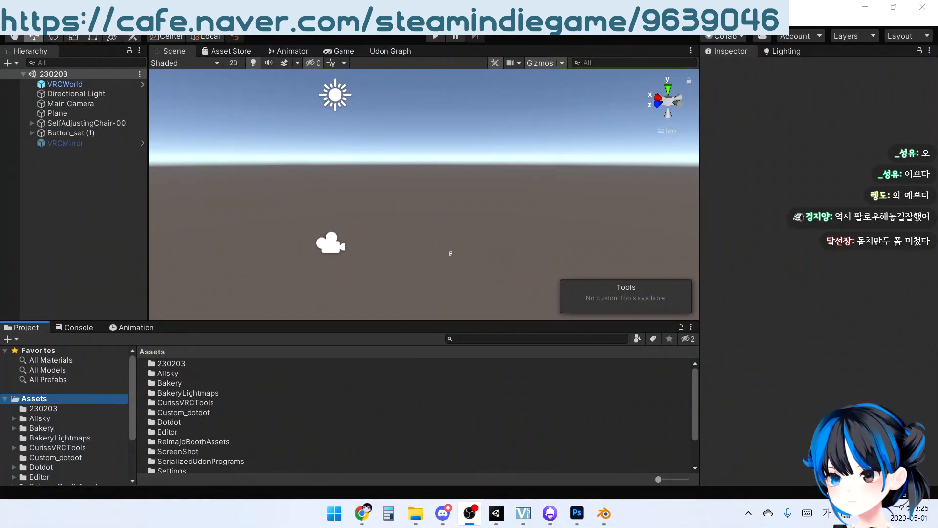
left_click(458, 424)
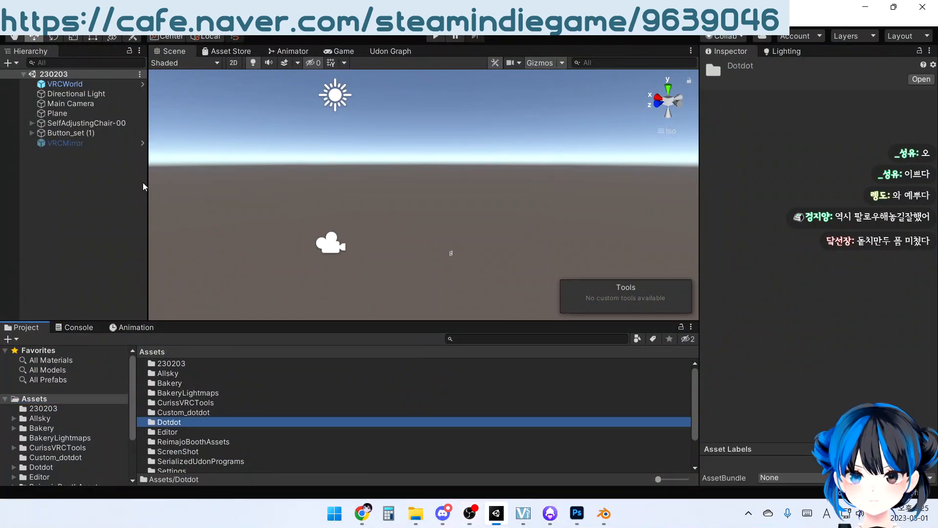
left_click(59, 247)
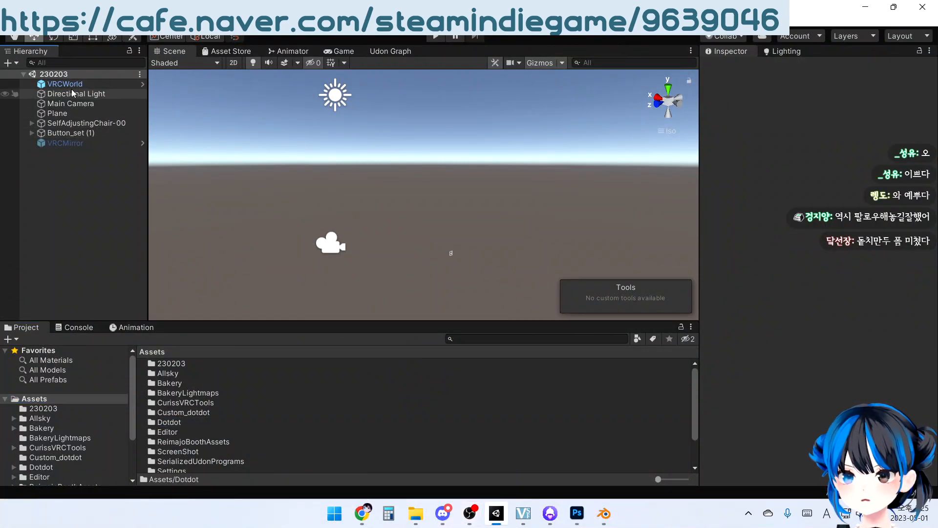
left_click(77, 126)
left_click(76, 133)
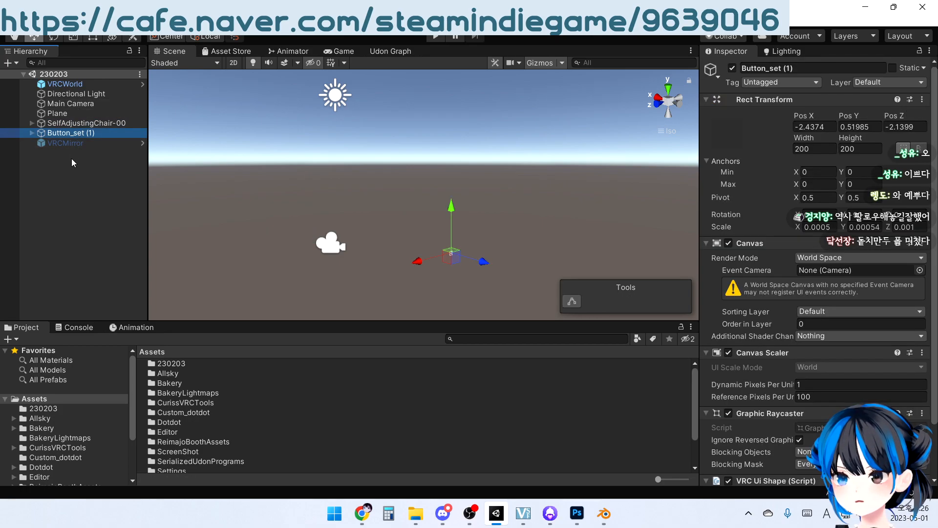
left_click(74, 123)
left_click(65, 207)
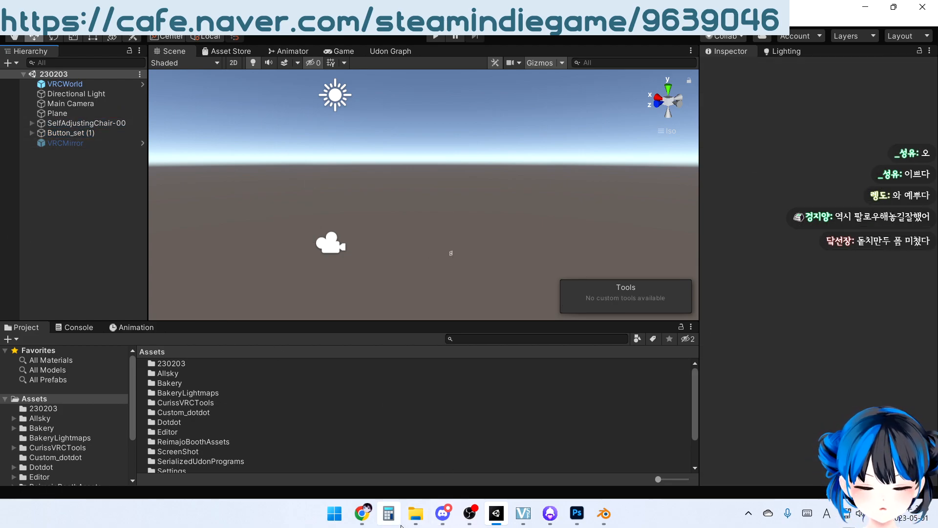
Bring the Dotsample_White Blender file into the Assets/Dotdot folder of the Unity project
left_click(414, 519)
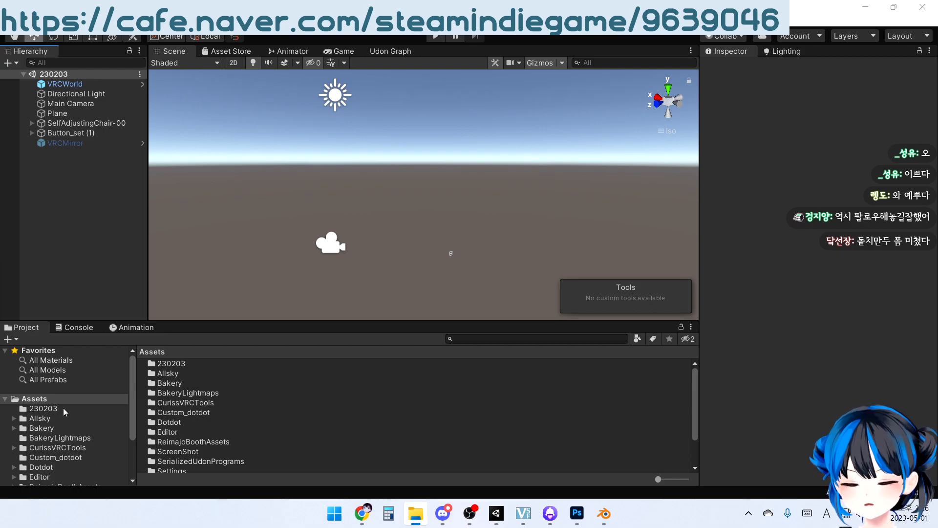
left_click(40, 467)
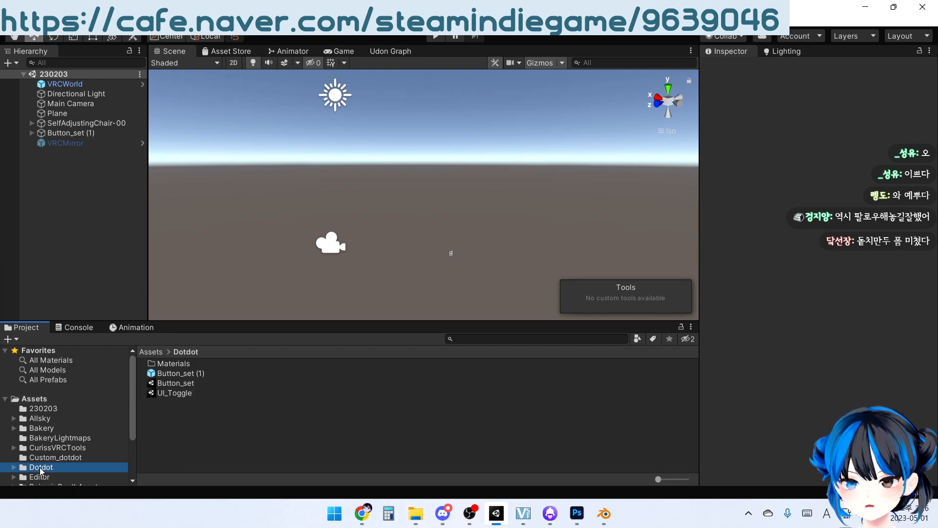
key("alt+Tab")
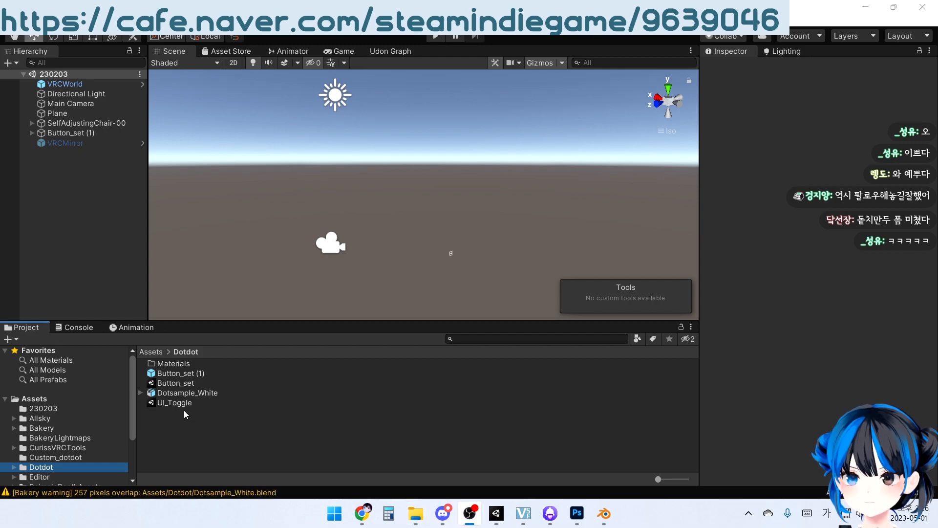
Select the imported Dotsample_White model, turn its preview, and show its Materials import settings
left_click(198, 393)
left_click_drag(876, 405, 782, 408)
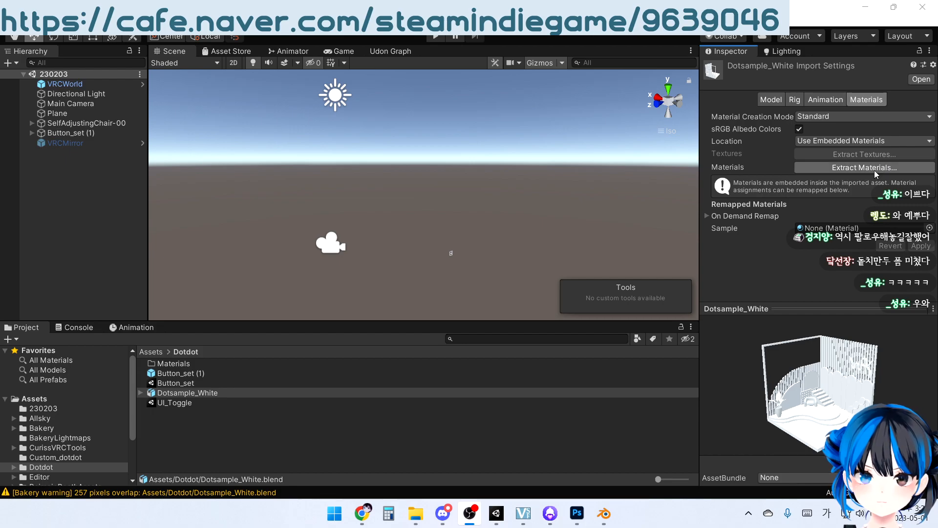
left_click(802, 25)
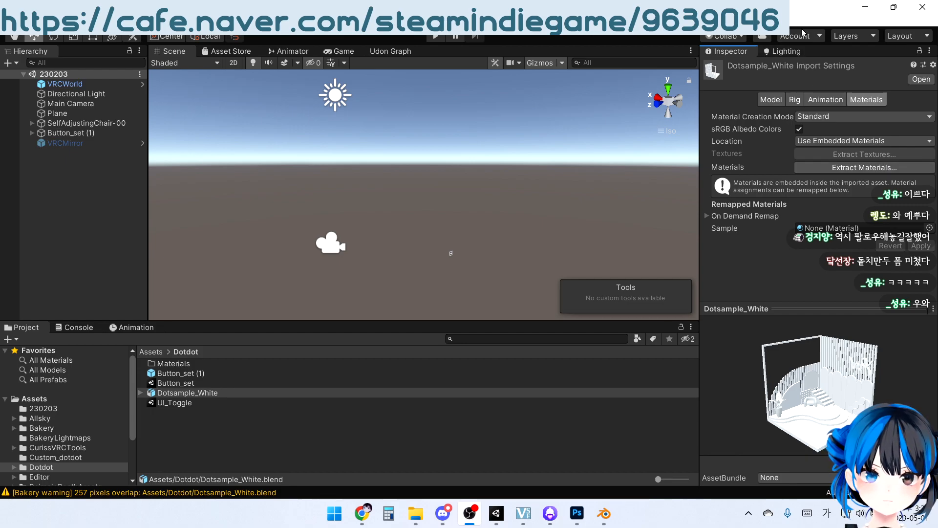
Extract the Dotsample_White model's embedded materials into the Assets/Dotdot/Materials folder
left_click(873, 166)
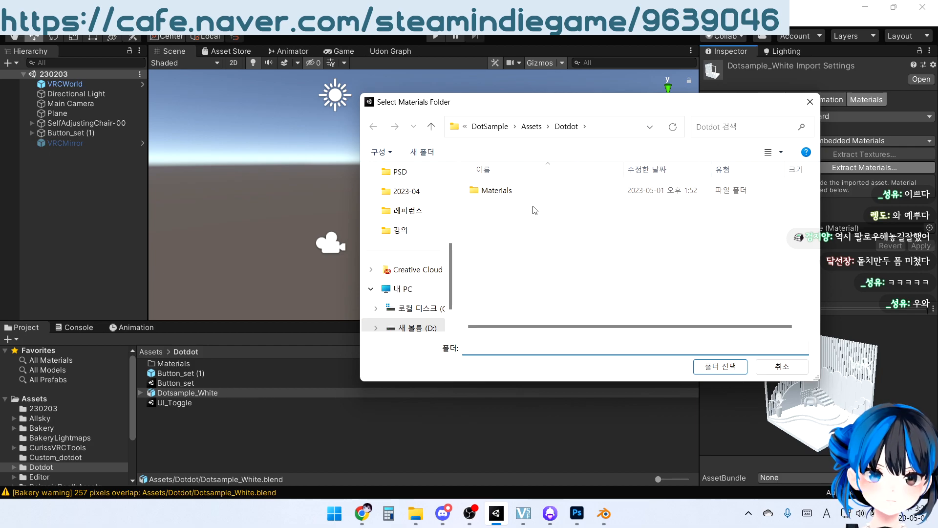
double_click(490, 190)
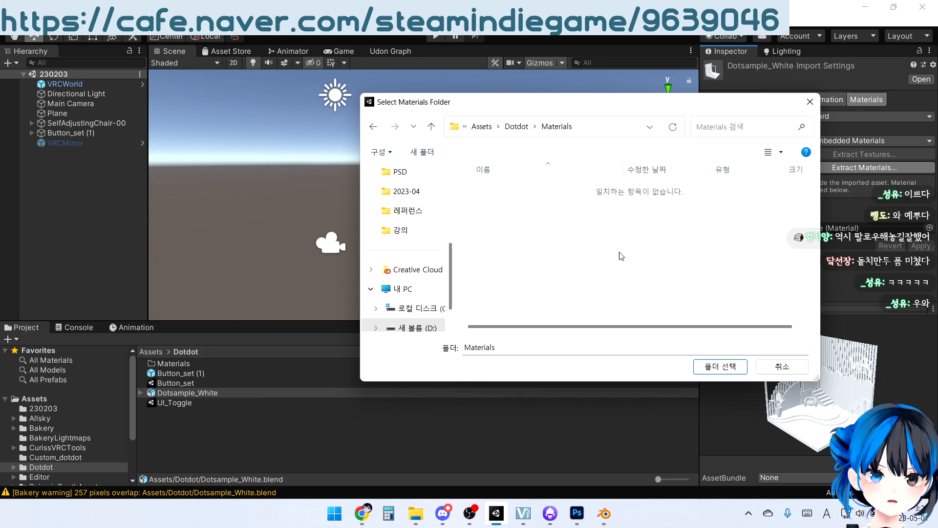
left_click(709, 366)
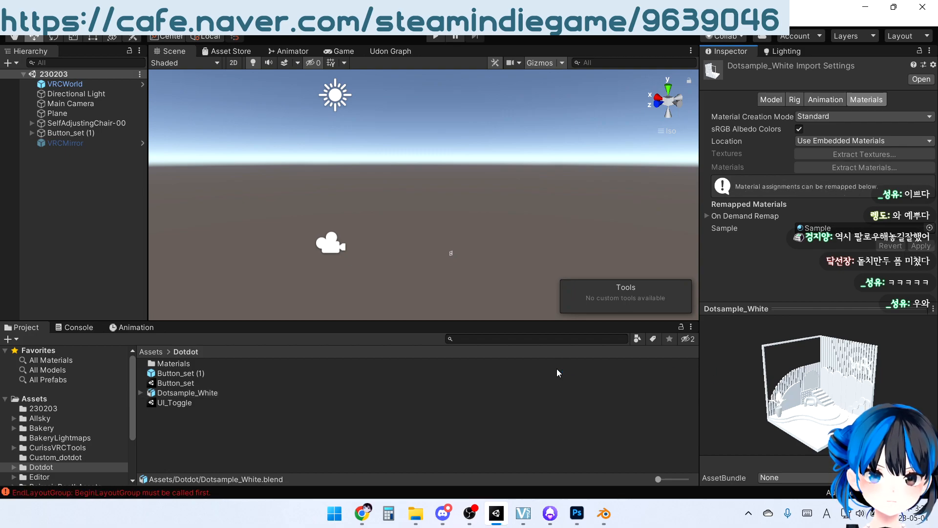
Open the extracted Sample material and set its albedo color to pure white (FFFFFF)
left_click(178, 364)
left_click(179, 364)
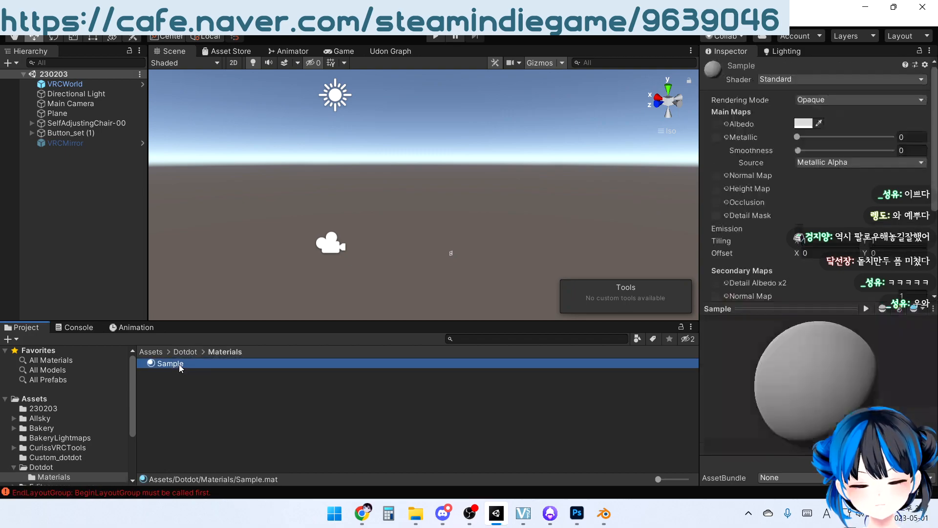
left_click(802, 124)
left_click_drag(600, 157, 563, 137)
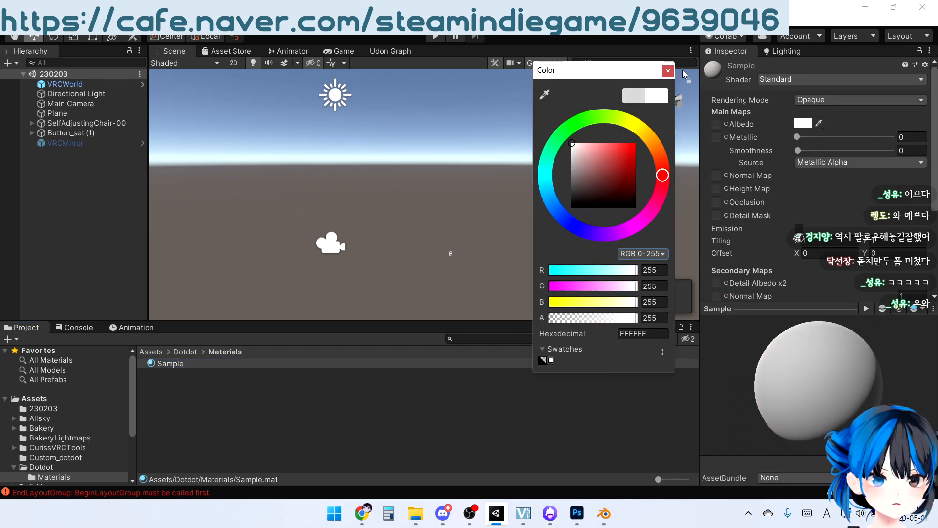
left_click(667, 71)
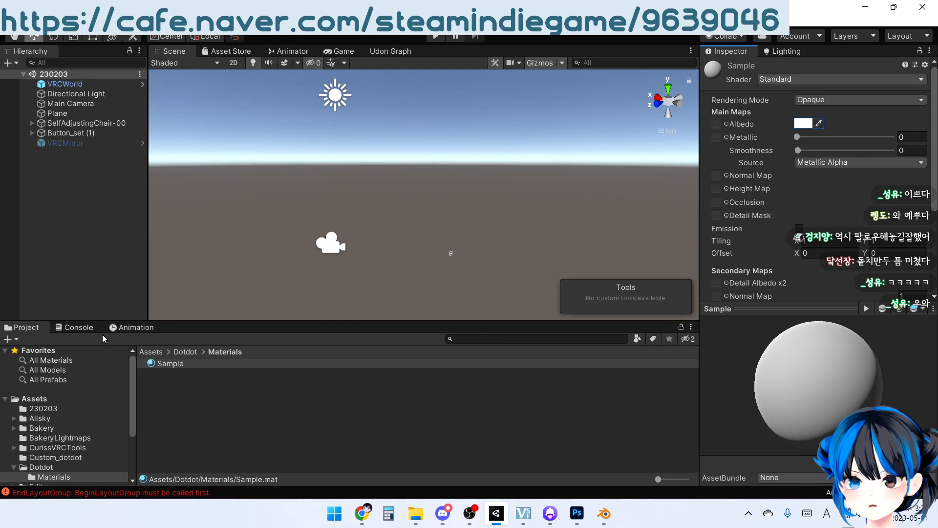
Bring the ColorPalette_002 image into the Dotdot/Materials folder and assign it as the Sample material's albedo texture
left_click(80, 329)
left_click(22, 330)
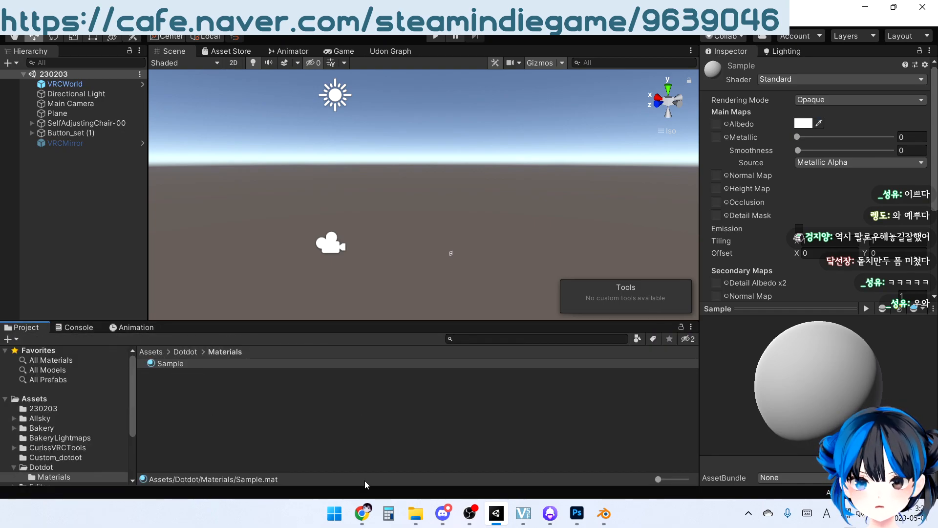
left_click(415, 512)
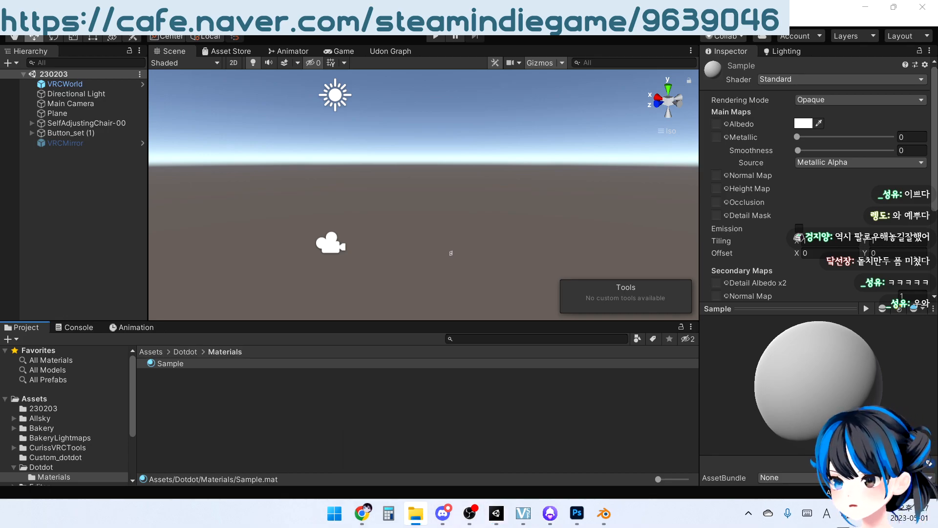
left_click_drag(6, 302, 227, 408)
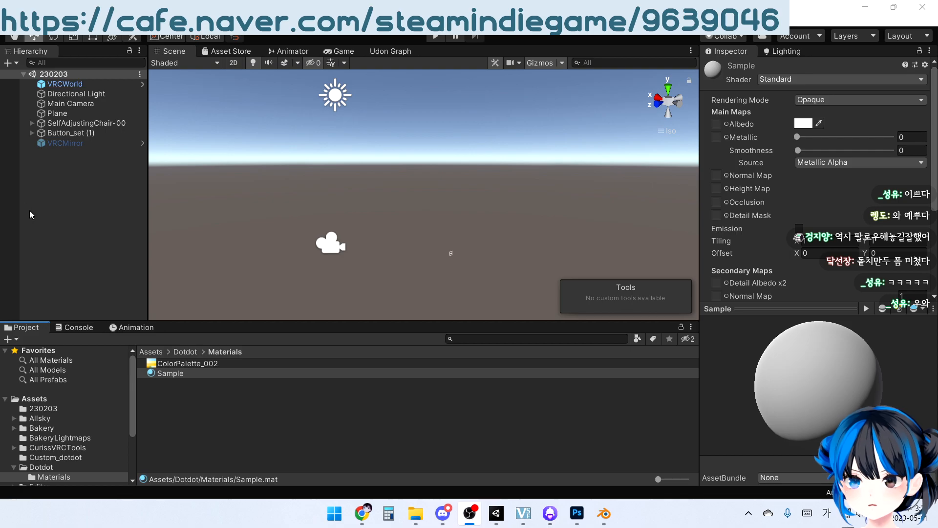
left_click_drag(168, 375, 716, 130)
left_click_drag(156, 361, 726, 124)
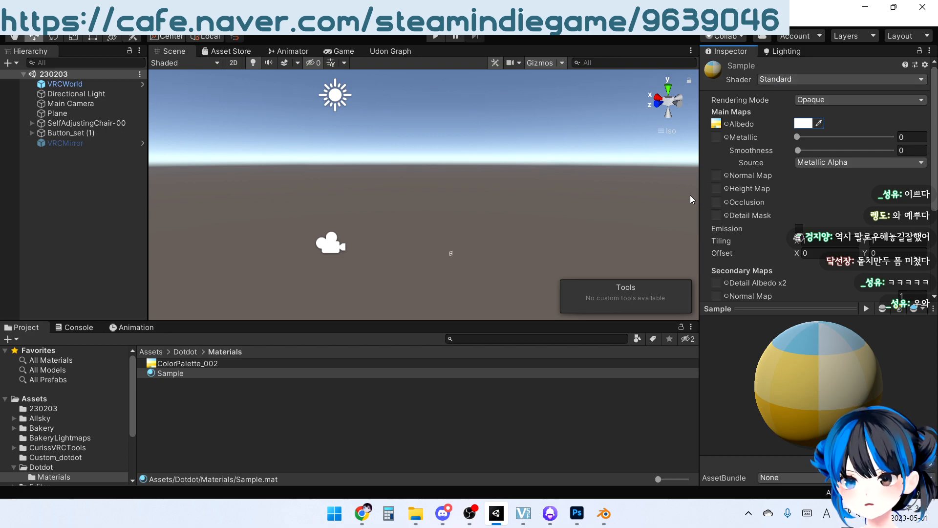
Return to the Dotdot folder, select the Dotsample_White model and examine its textured preview from the room's front
left_click(180, 352)
left_click(194, 428)
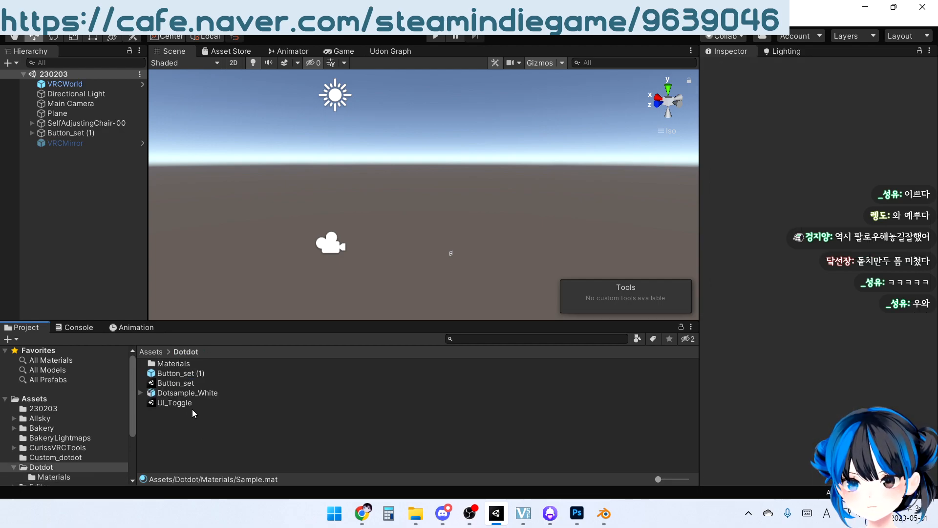
left_click(178, 394)
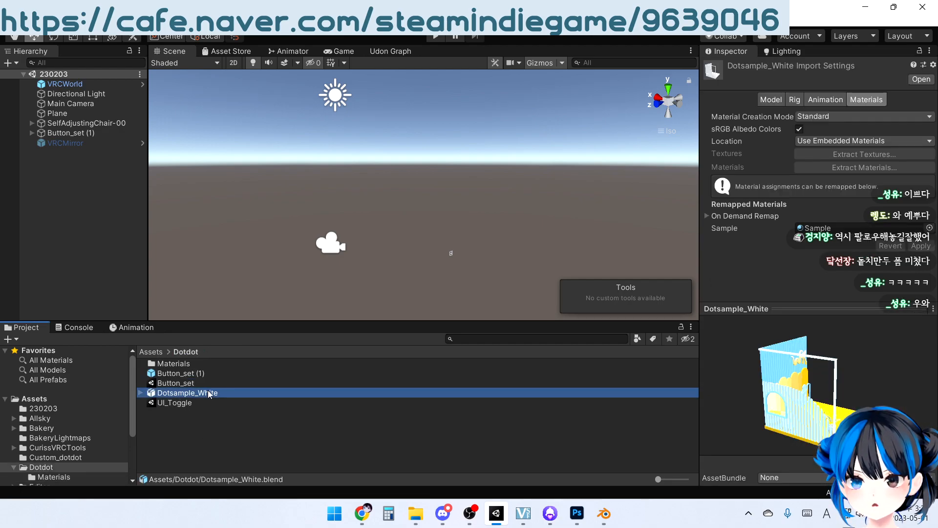
left_click_drag(803, 385, 838, 417)
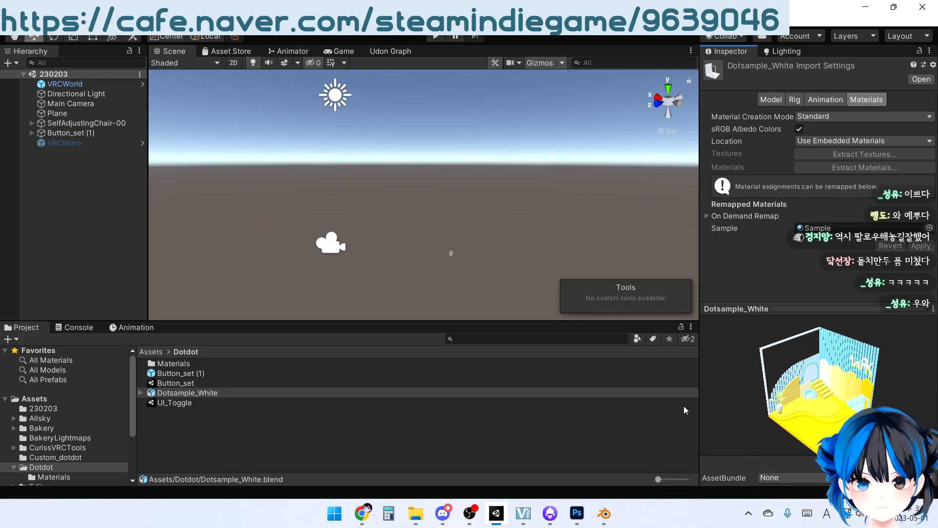
Place the Dotsample_White model in the 230203 scene and deselect it
left_click_drag(169, 394, 104, 271)
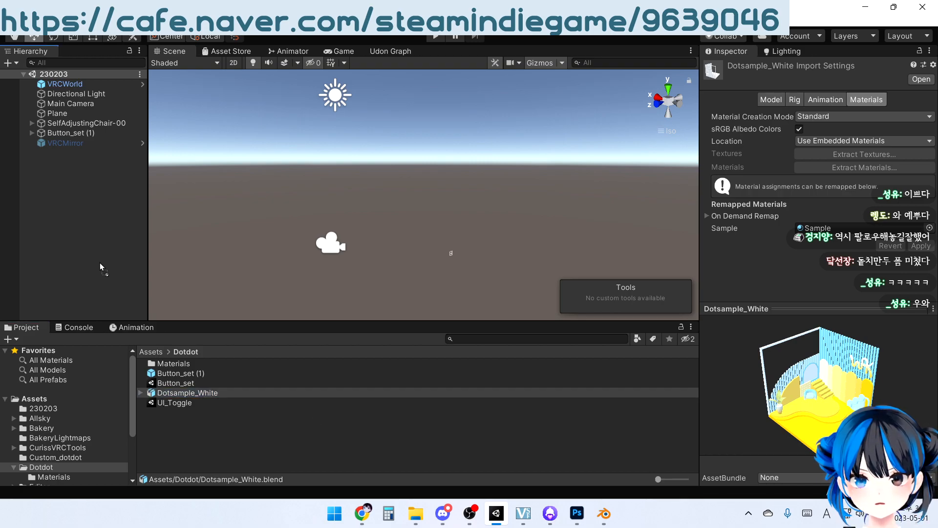
left_click_drag(66, 174, 66, 174)
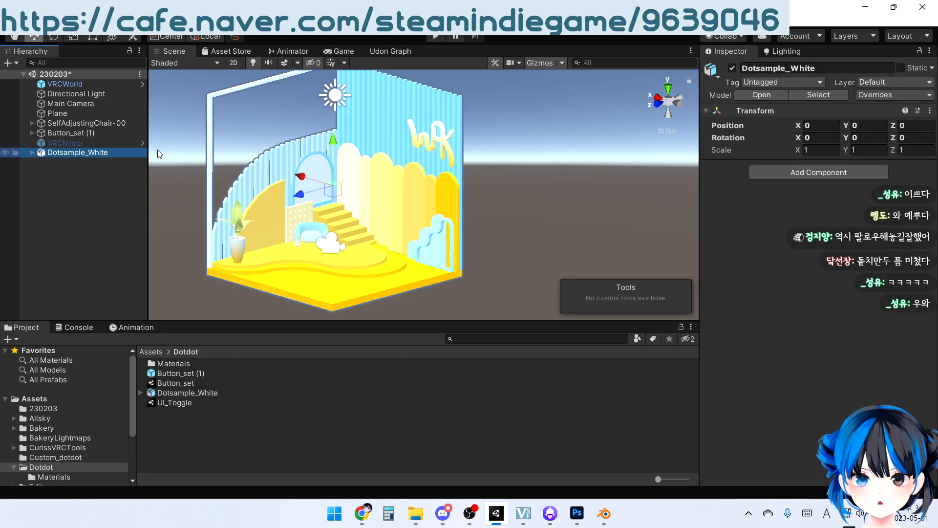
middle_click_drag(382, 198, 435, 182)
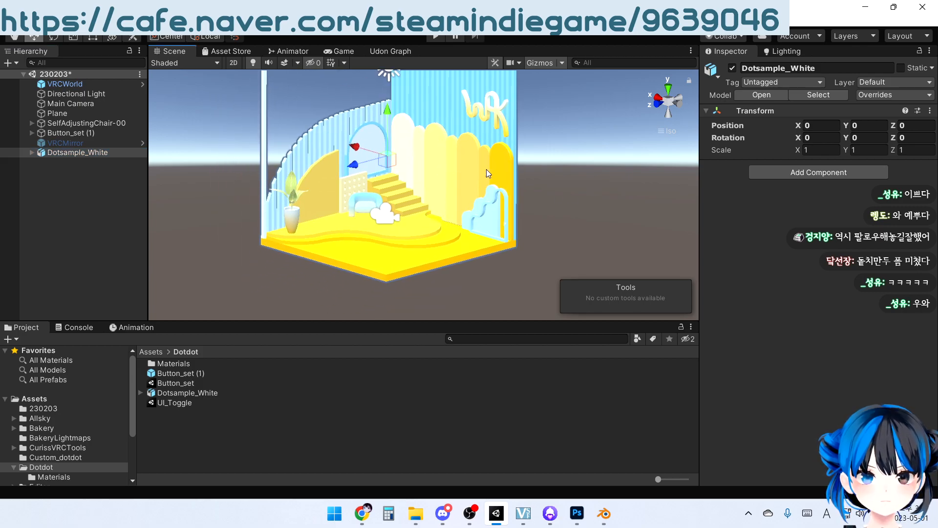
mouse_move(508, 156)
right_mouse_down()
mouse_move(379, 224)
mouse_move(610, 84)
mouse_move(518, 158)
right_mouse_up()
left_click(578, 160)
right_click_drag(579, 172, 450, 210)
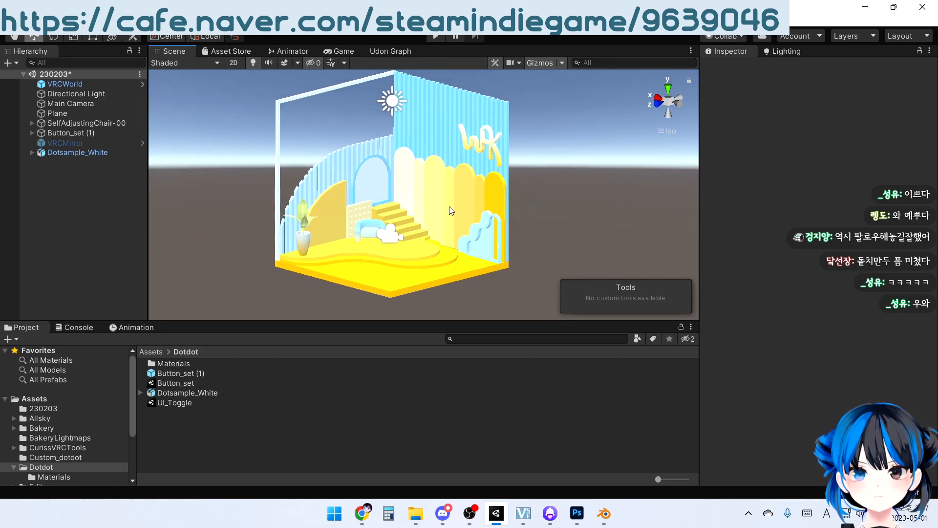
left_click(89, 259)
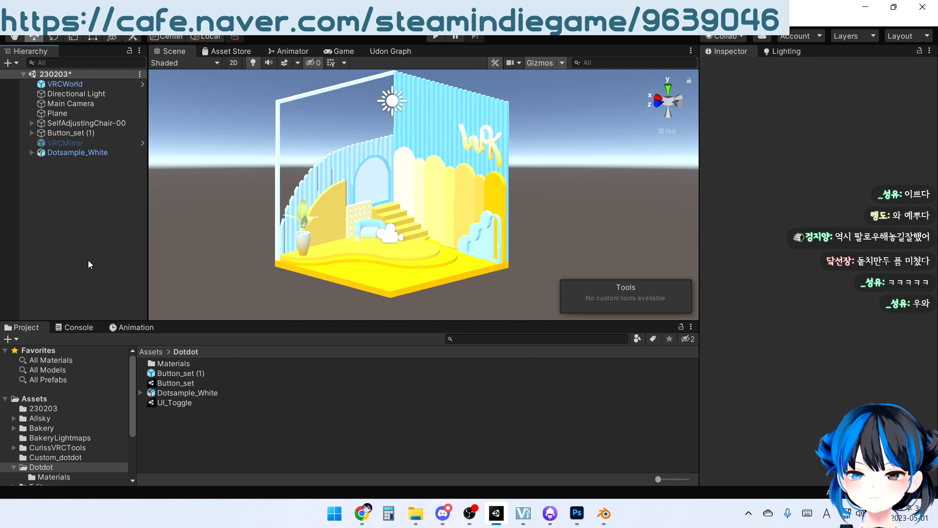
right_click_drag(383, 205, 385, 119)
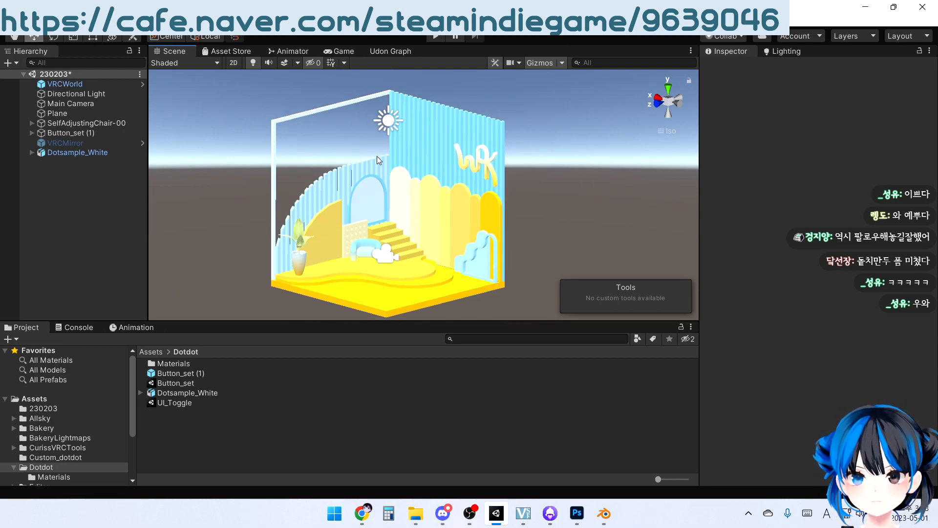
Examine the Directional Light's color and intensity along with its Bakery Direct Light intensity, leaving the values as they are
left_click(385, 120)
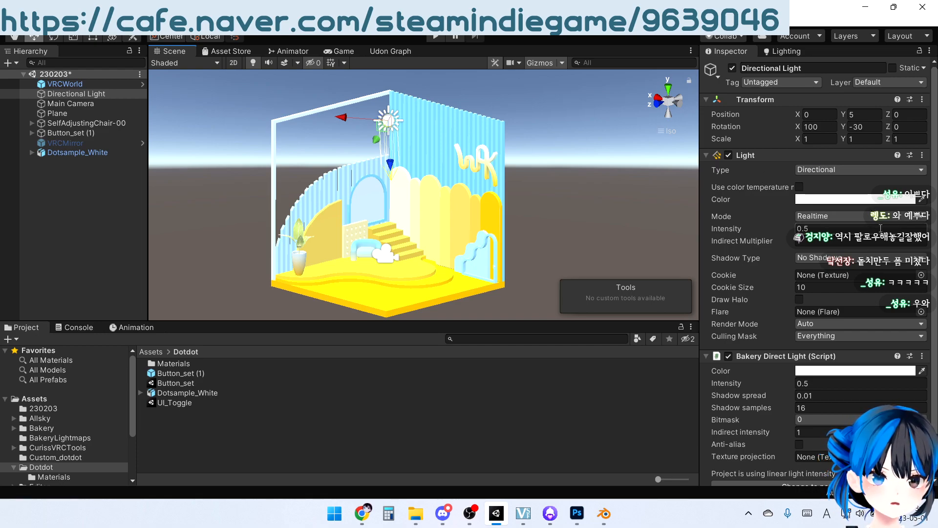
left_click(810, 229)
left_click(811, 228)
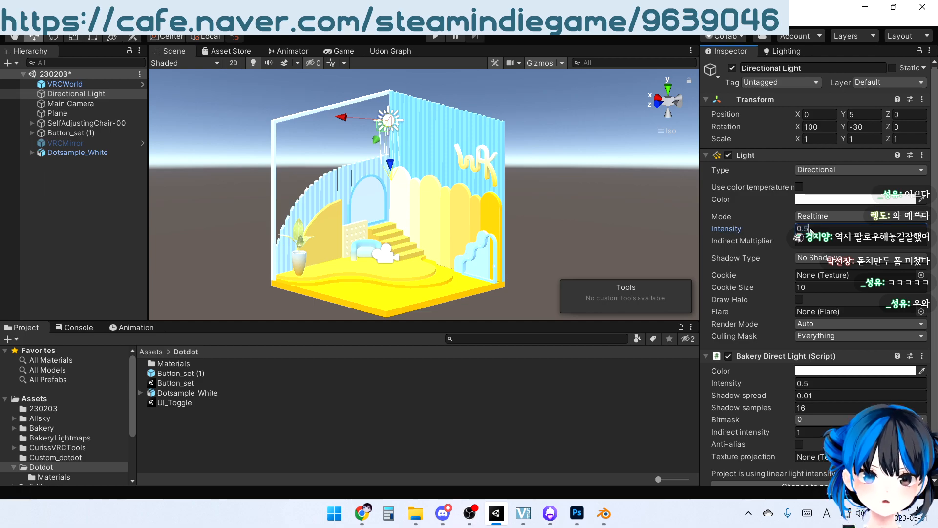
left_click(636, 244)
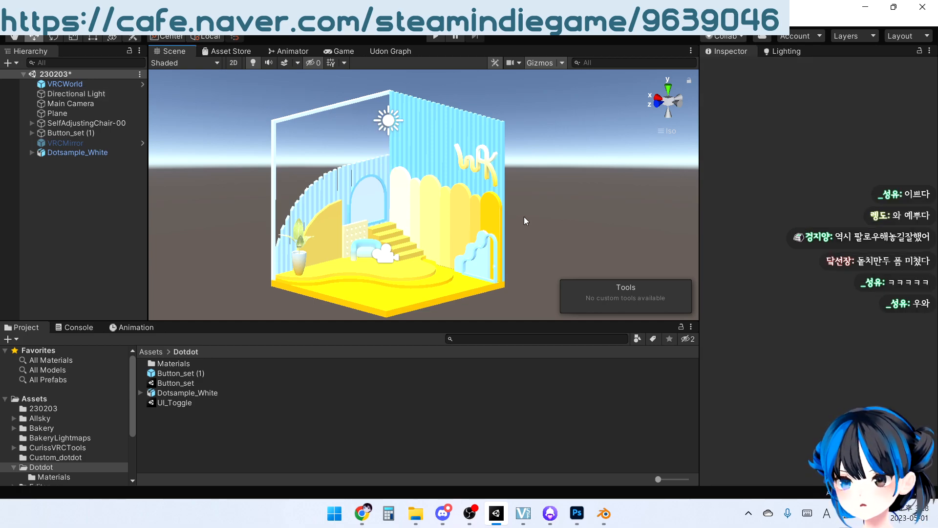
left_click(387, 119)
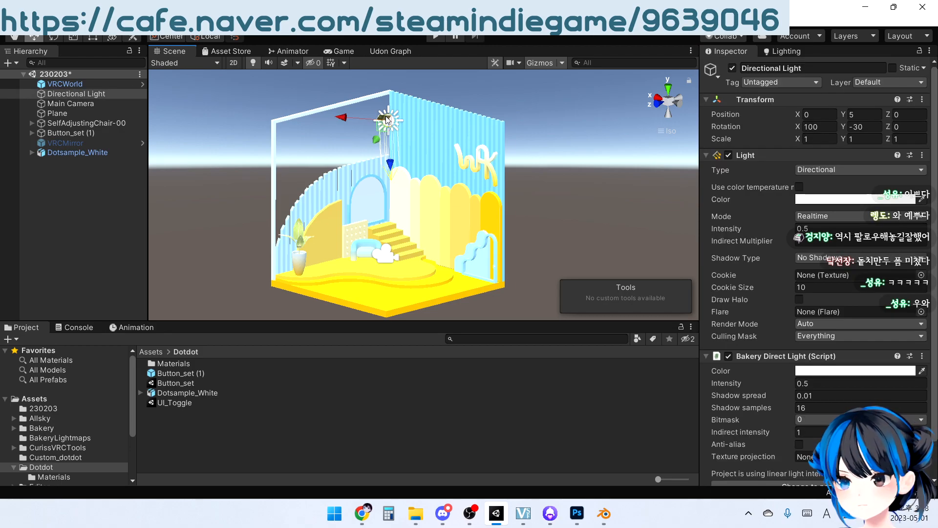
scroll(810, 337, "down", 2)
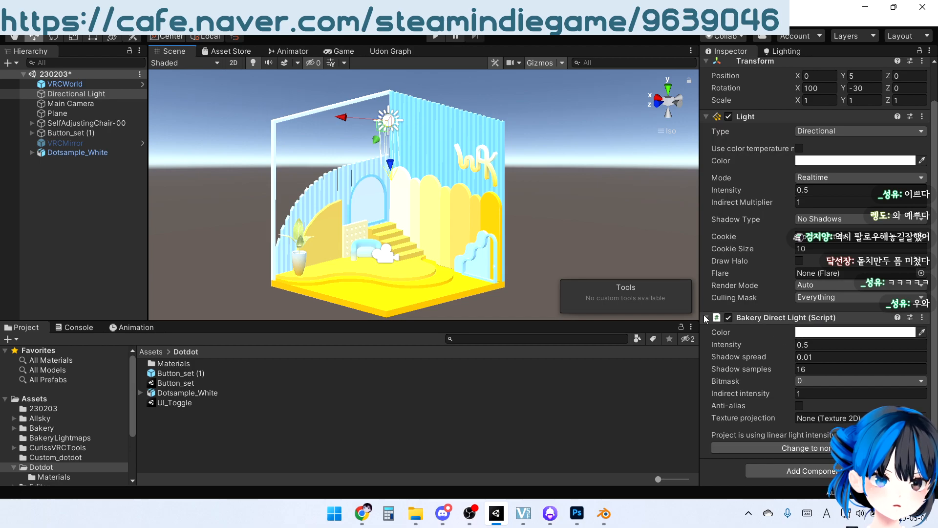
left_click(812, 345)
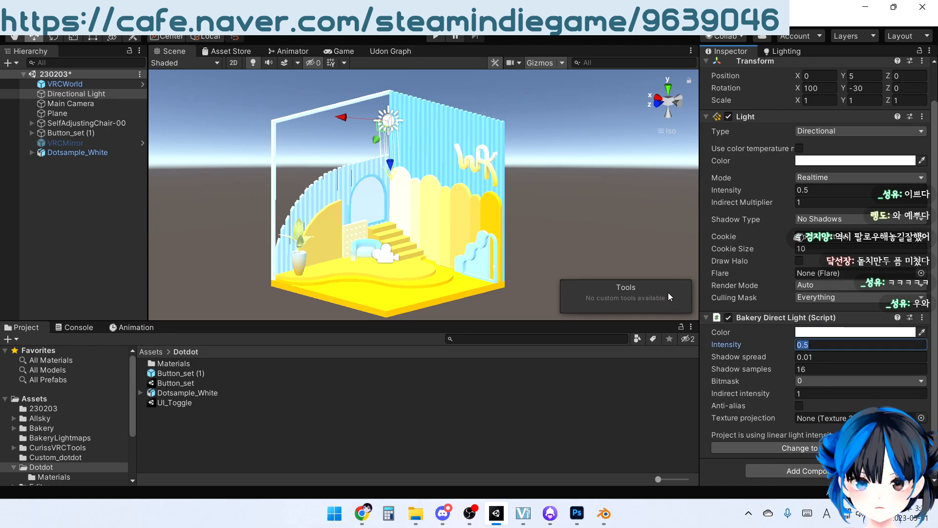
left_click(636, 232)
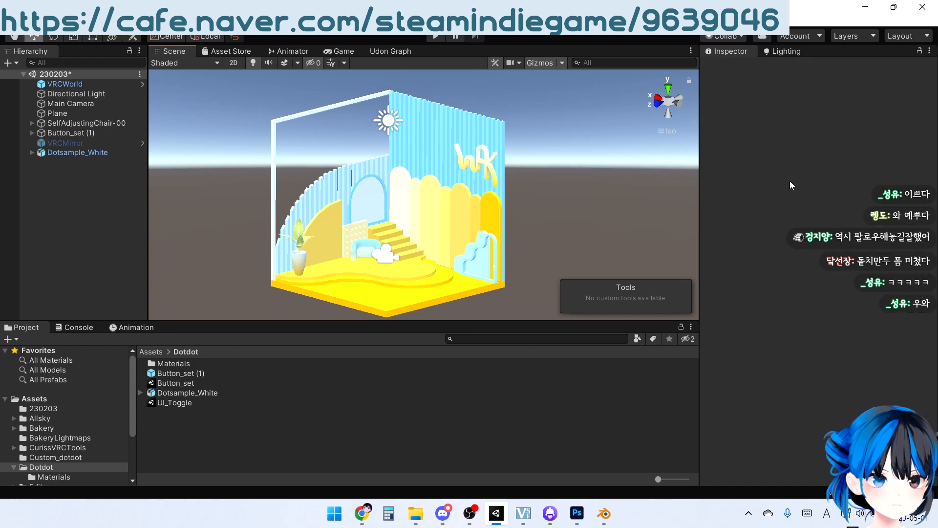
left_click(384, 121)
left_click(823, 202)
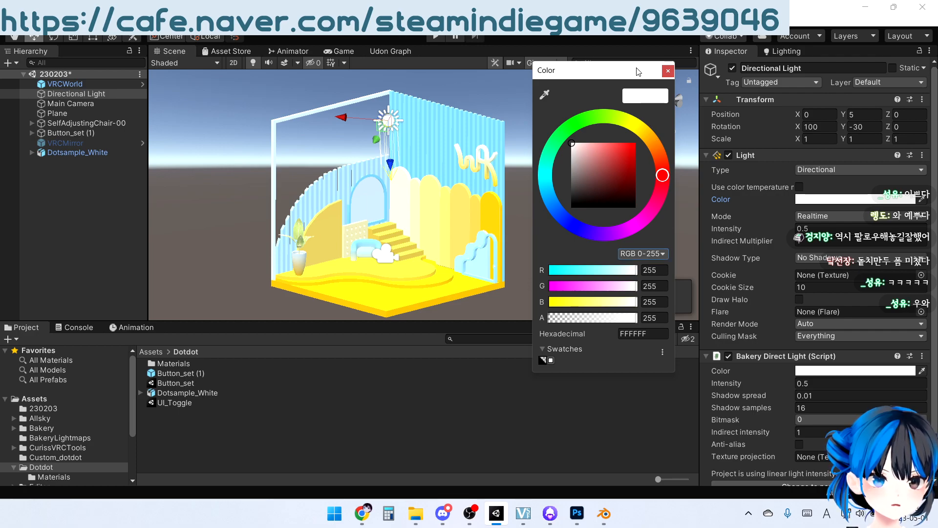
left_click(667, 71)
right_click_drag(591, 146, 573, 182)
left_click(552, 188)
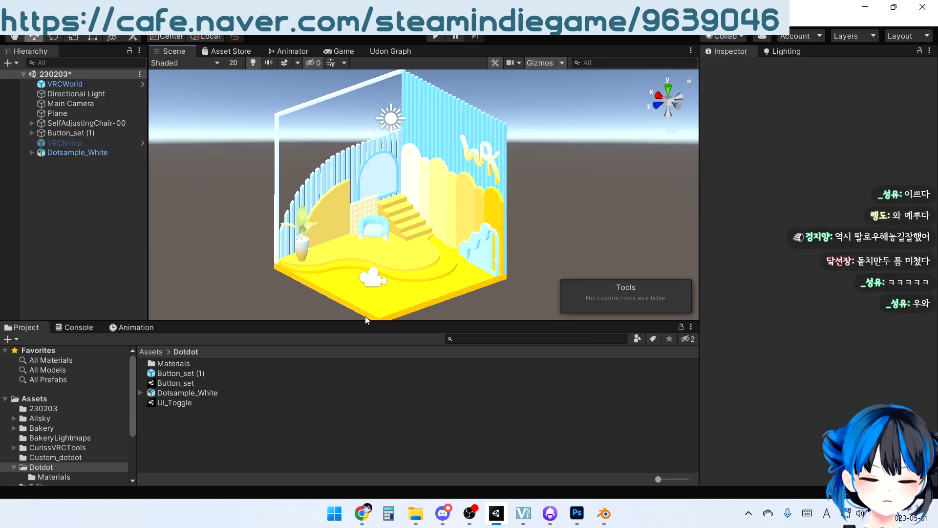
Create a Bakery Skylight in the scene
middle_click_drag(376, 286, 380, 252)
mouse_move(396, 215)
right_mouse_down()
mouse_move(396, 253)
mouse_move(403, 216)
right_mouse_up()
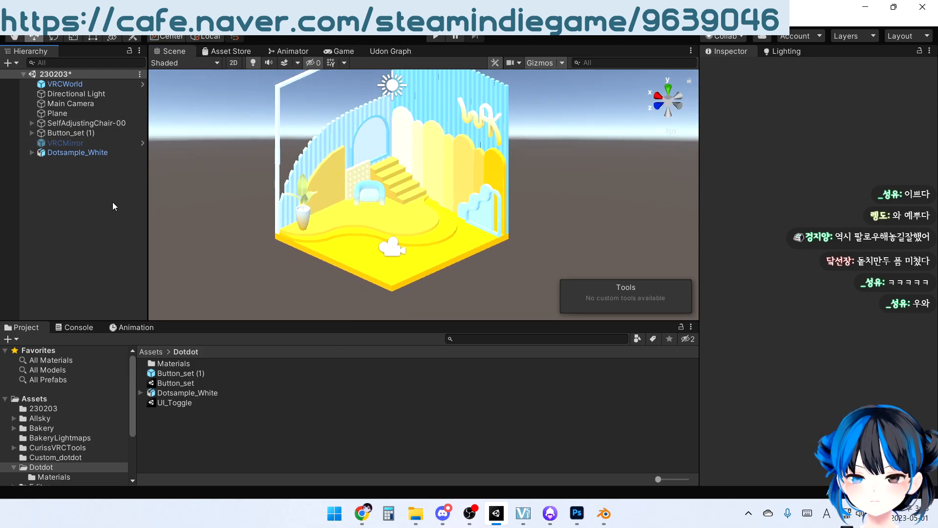
middle_click_drag(310, 178, 302, 214)
scroll(302, 214, "down", 4)
right_click_drag(354, 246, 362, 191)
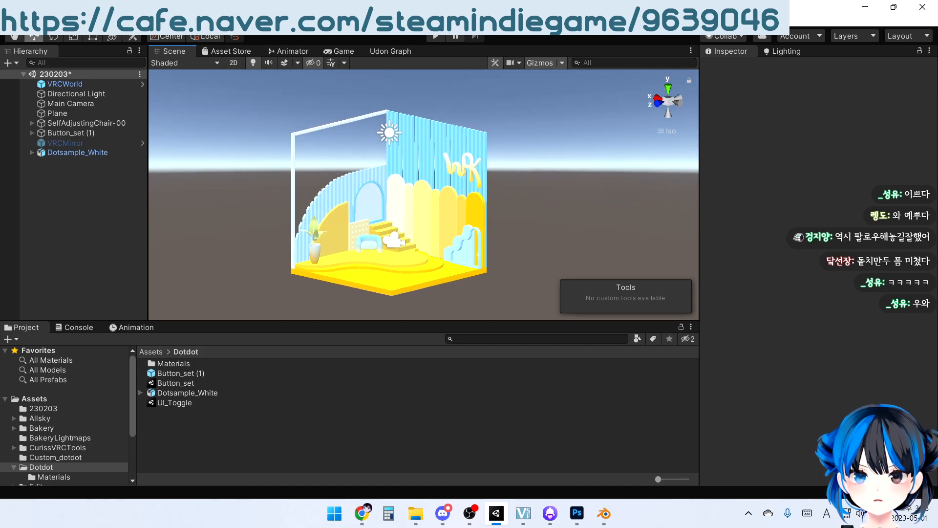
left_click(133, 20)
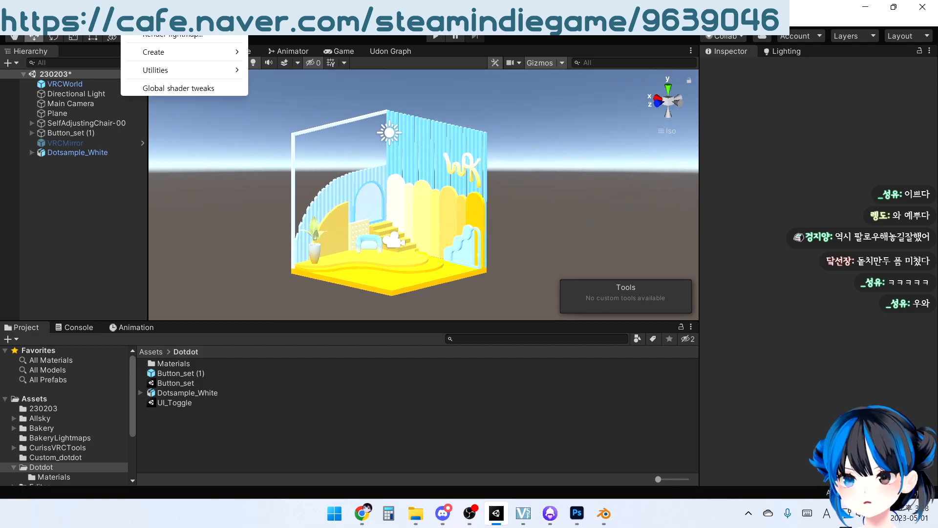
mouse_move(183, 49)
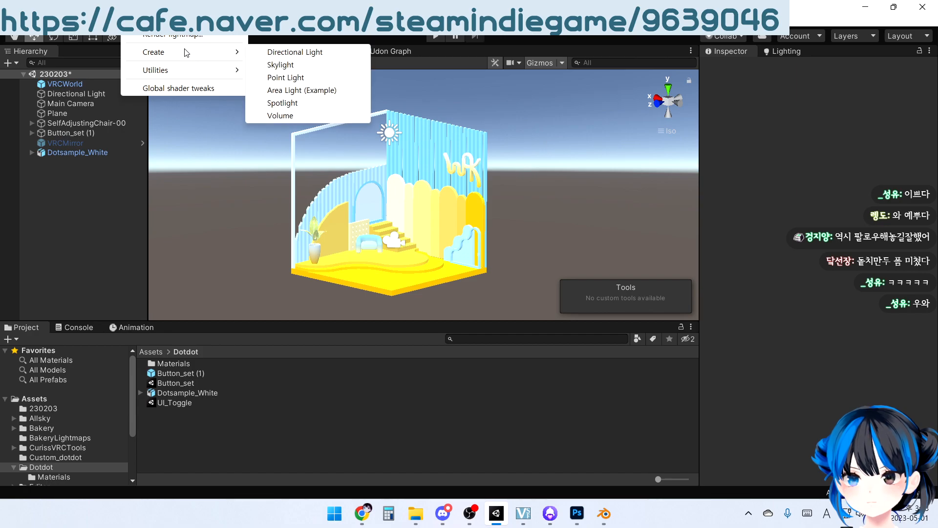
left_click(300, 64)
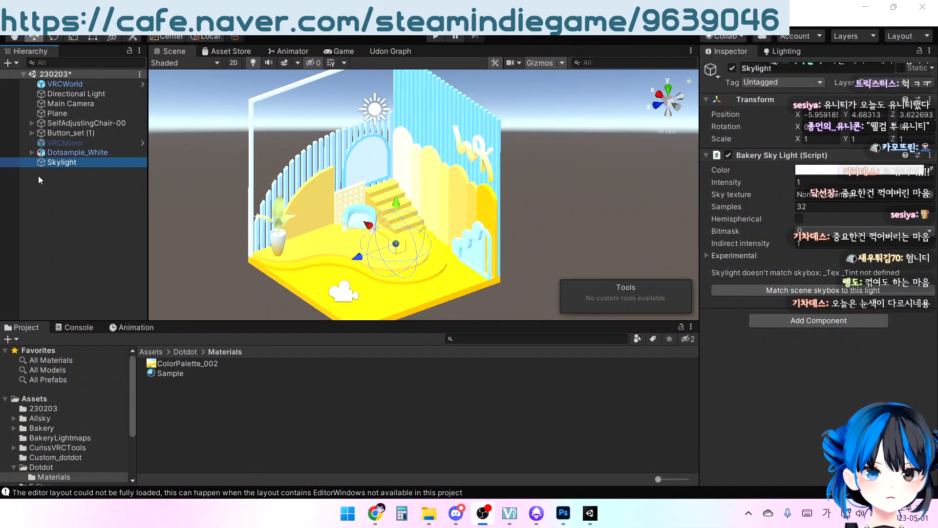
Set the Skylight's position to 0, 0, 0
left_click(825, 114)
type("0")
key("Tab")
type("0")
key("Tab")
type("0")
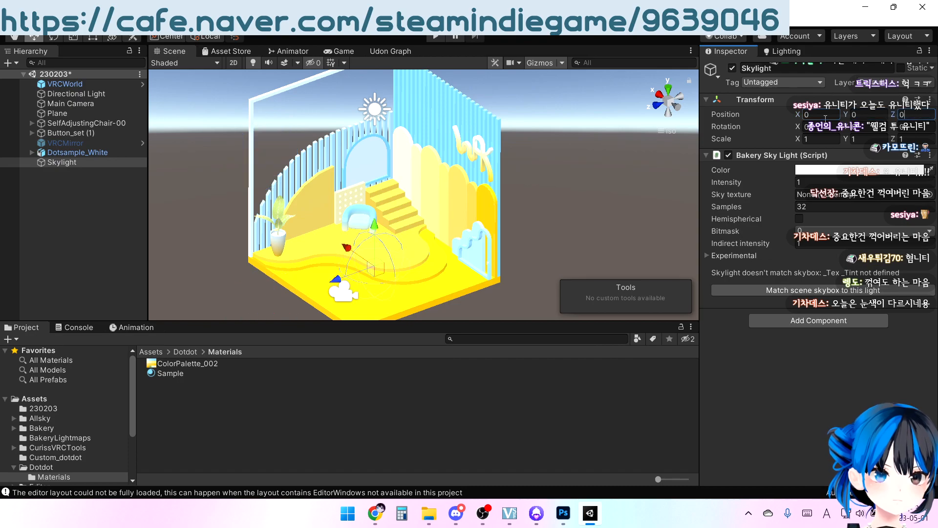
right_click_drag(430, 289, 394, 236)
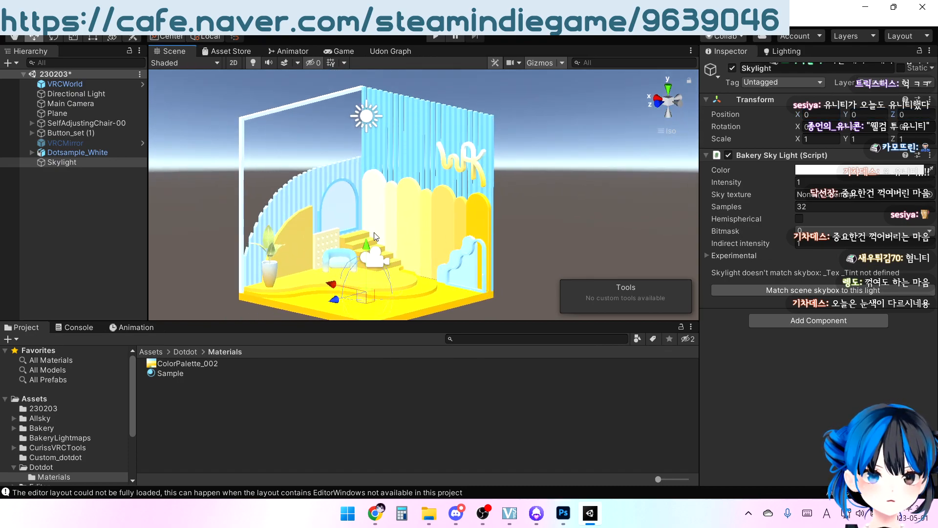
Raise the Skylight to a Y position of 3, deselect it and save the scene
left_click_drag(364, 251, 366, 145)
left_click(880, 116)
type("3")
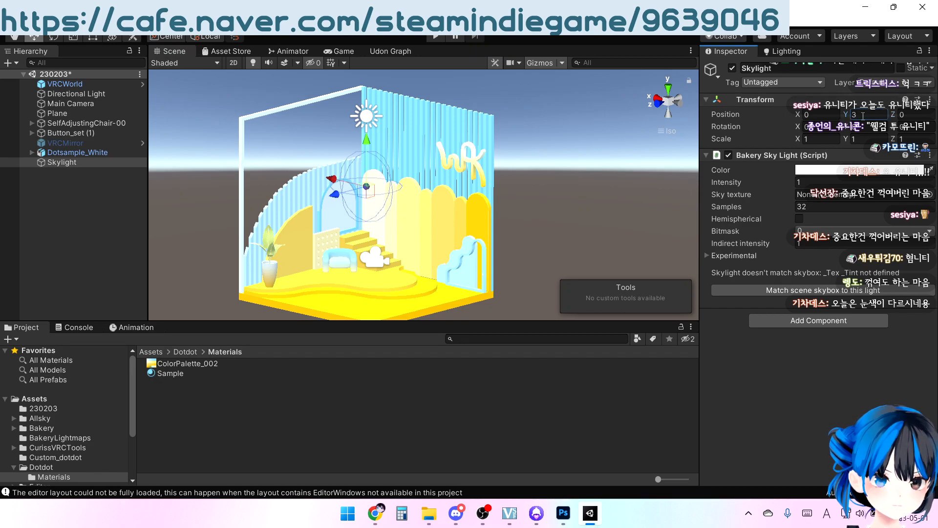
right_click_drag(584, 128, 512, 147)
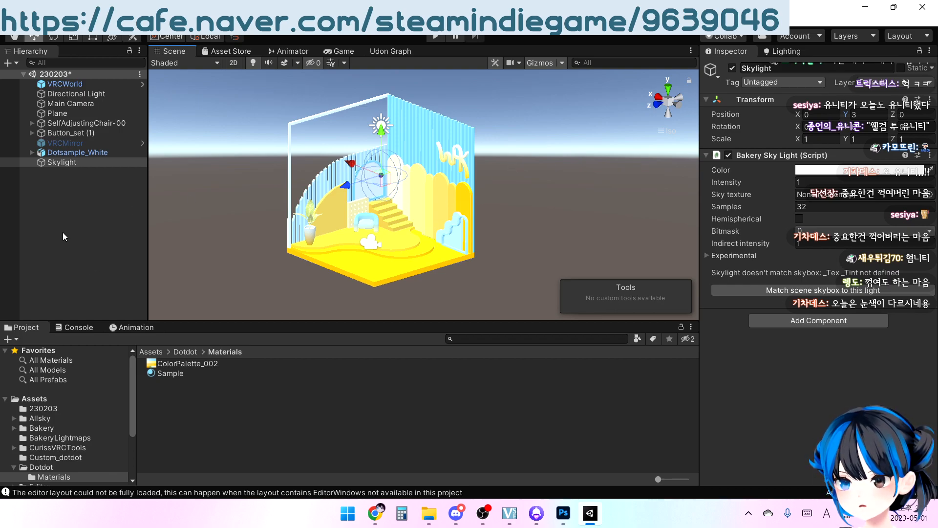
left_click(81, 209)
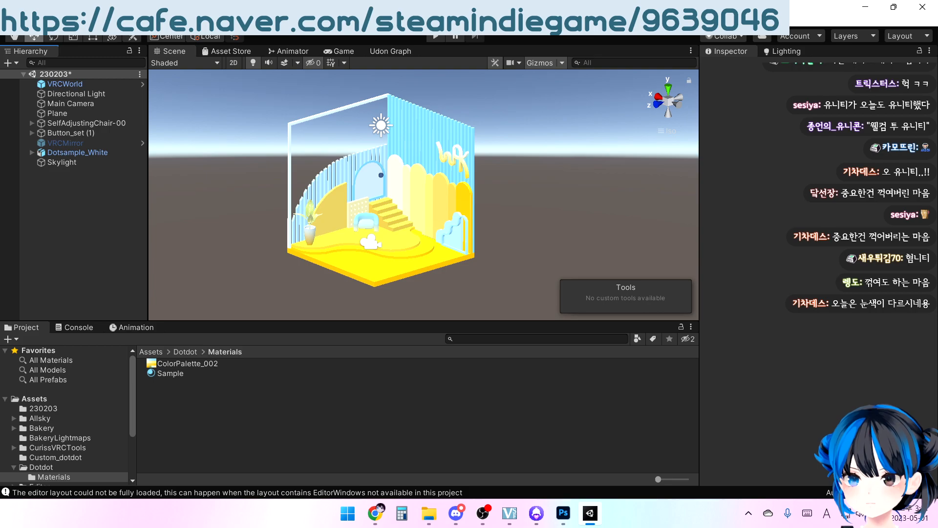
left_click(9, 21)
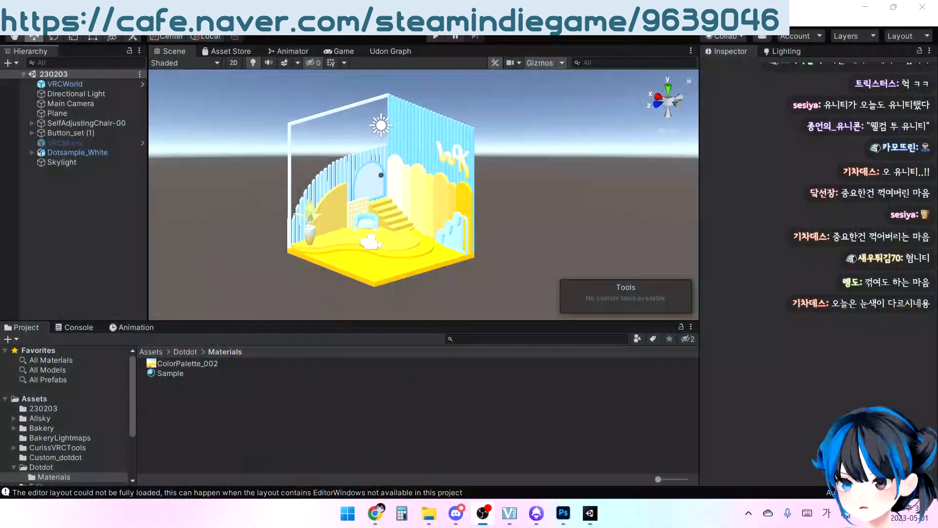
Go up from the Materials folder to view the contents of the Dotdot assets folder
left_click(66, 226)
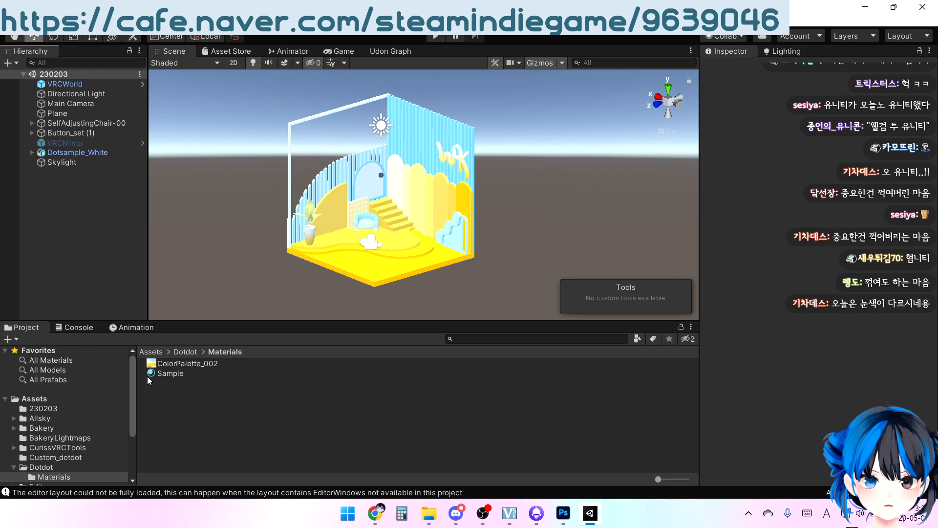
left_click(177, 351)
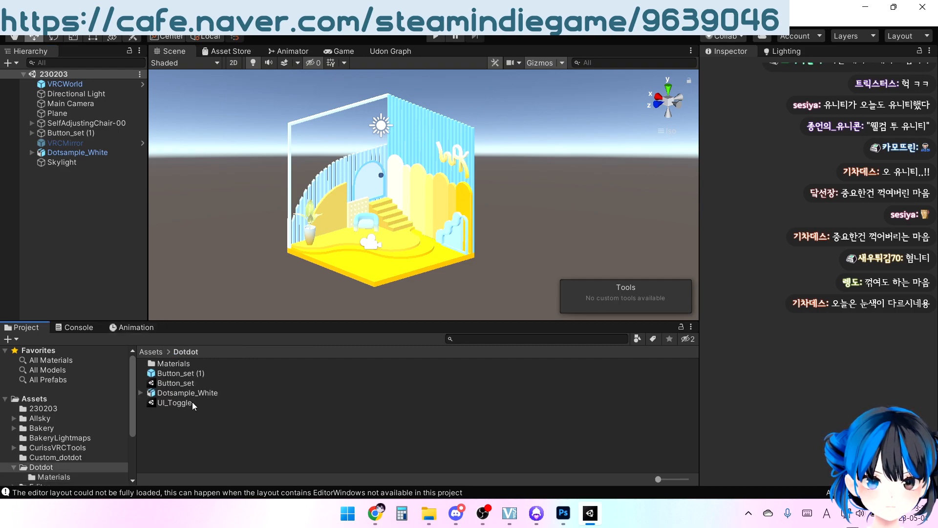
left_click(73, 211)
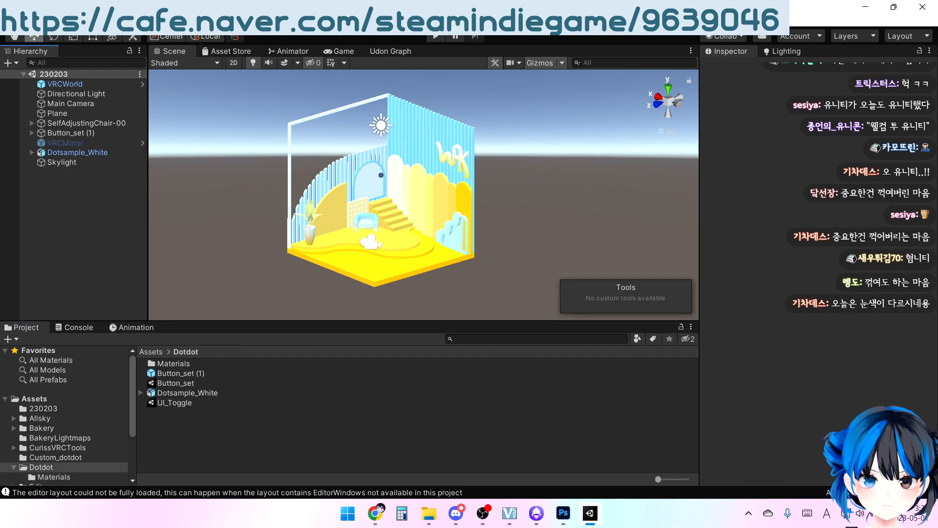
Add a Reflection Probe to the scene
left_click(83, 166)
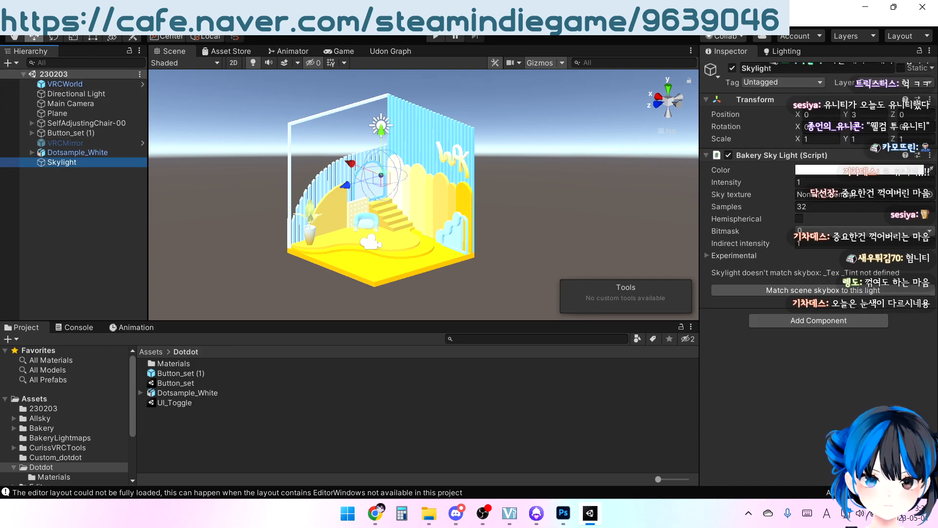
left_click(135, 23)
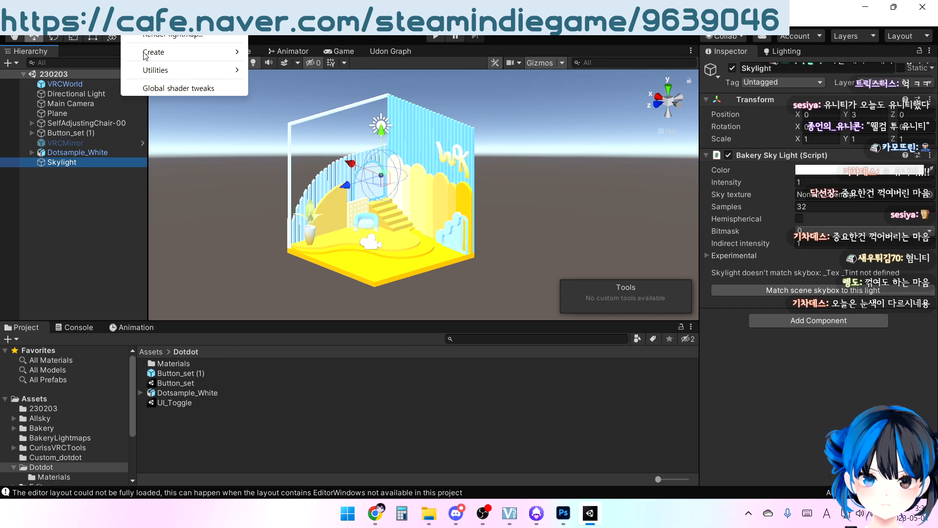
mouse_move(145, 56)
right_click(114, 190)
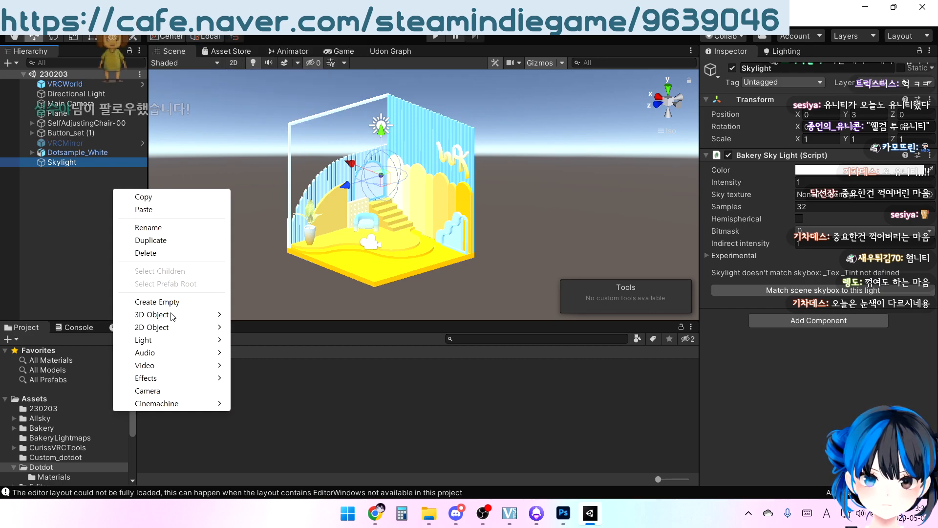
mouse_move(175, 342)
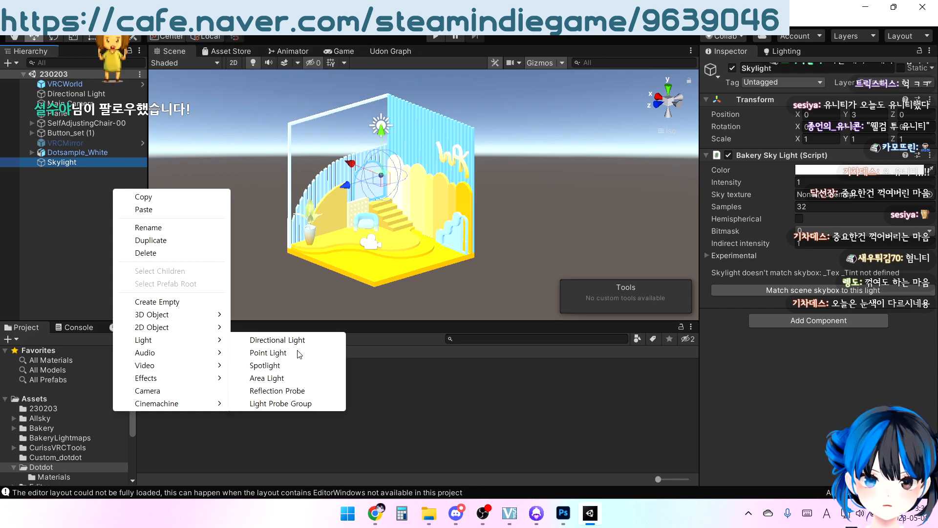
left_click(302, 392)
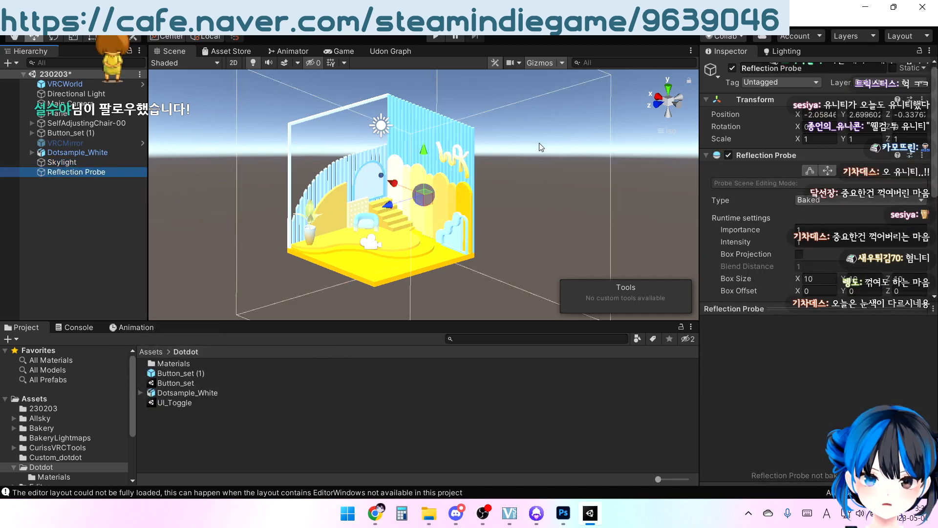
Set the Reflection Probe's position to 0, 3, 0
type("0")
key("Tab")
type("0")
key("Tab")
type("0")
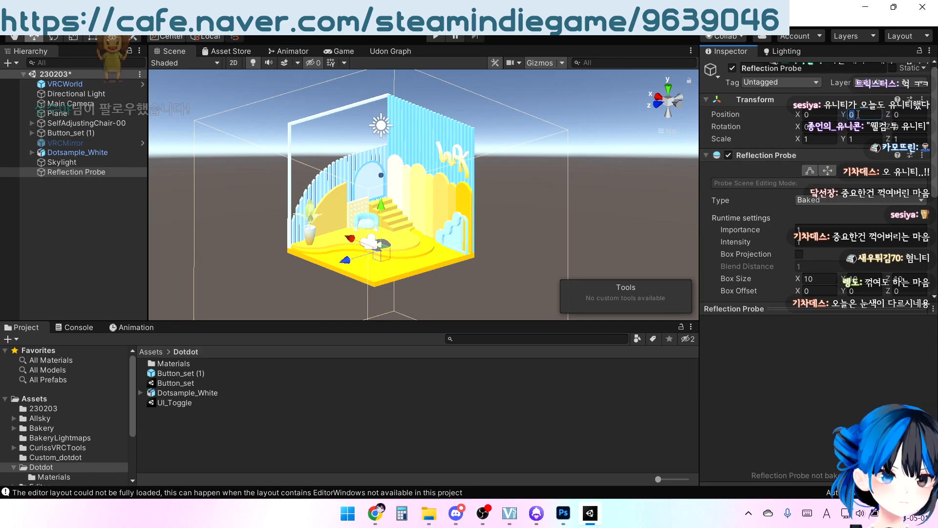
left_click(858, 114)
type("3")
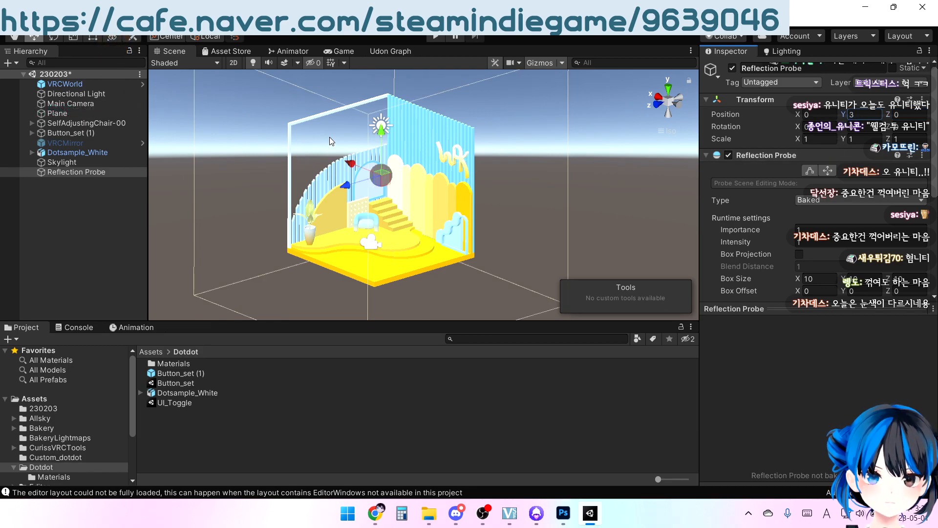
Add a Light Probe Group to the scene and set its position to 0, 0, 0
right_click(92, 197)
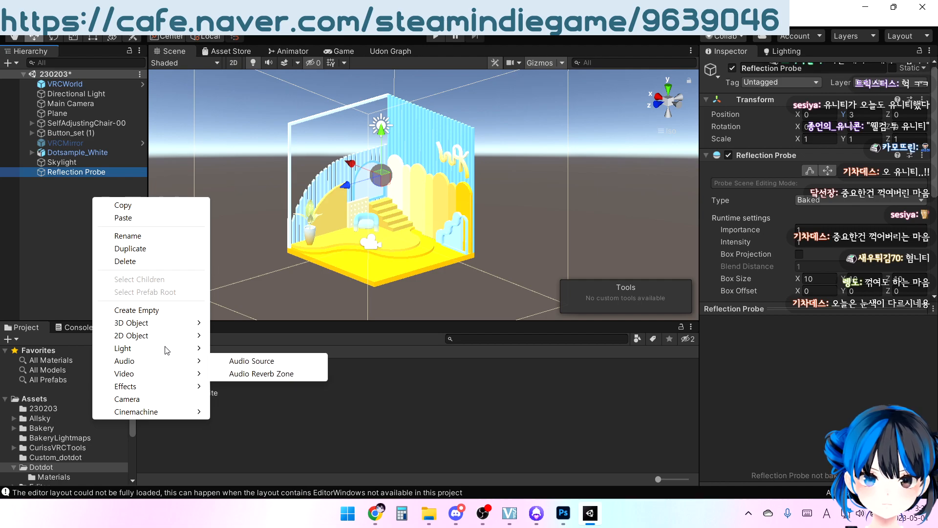
mouse_move(213, 349)
left_click(267, 413)
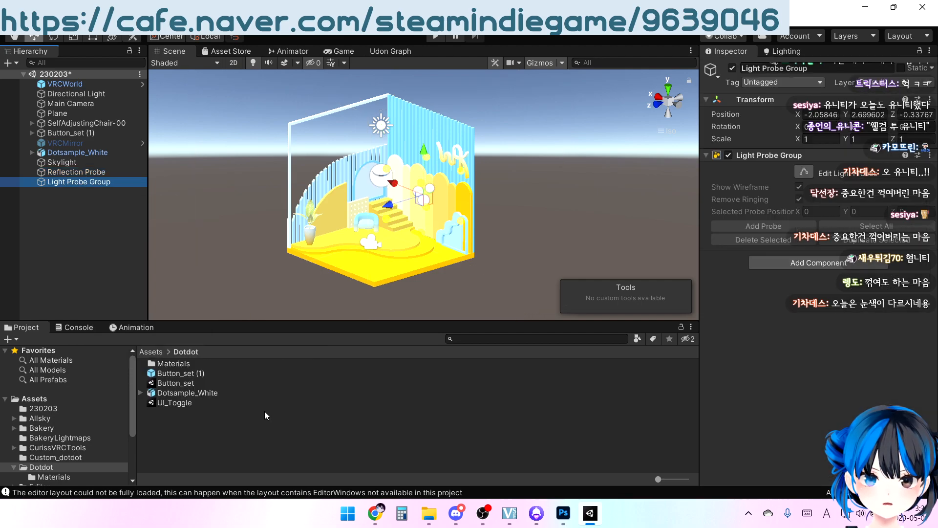
left_click(814, 115)
type("0")
key("Tab")
type("0")
key("Tab")
type("0")
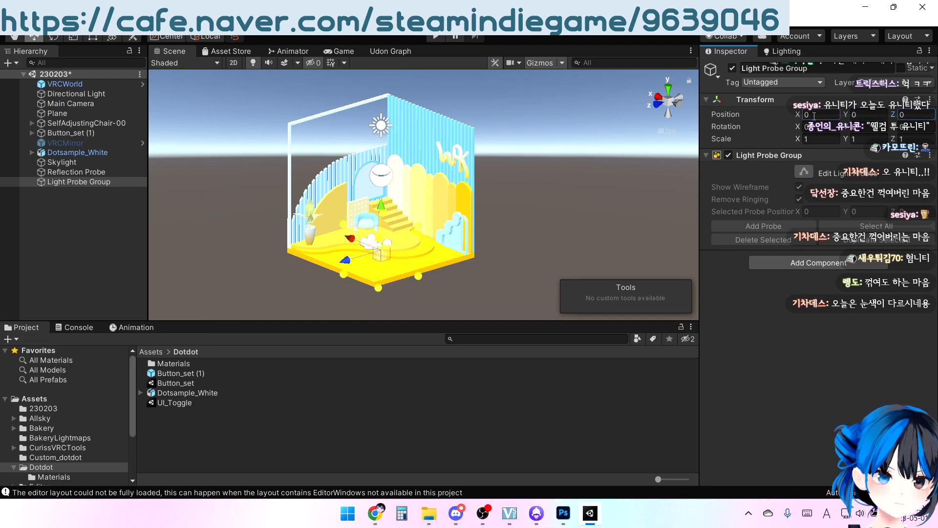
Examine the Reflection Probe's bounds around the room and its cubemap capture settings
left_click(82, 172)
right_click_drag(467, 266, 509, 231)
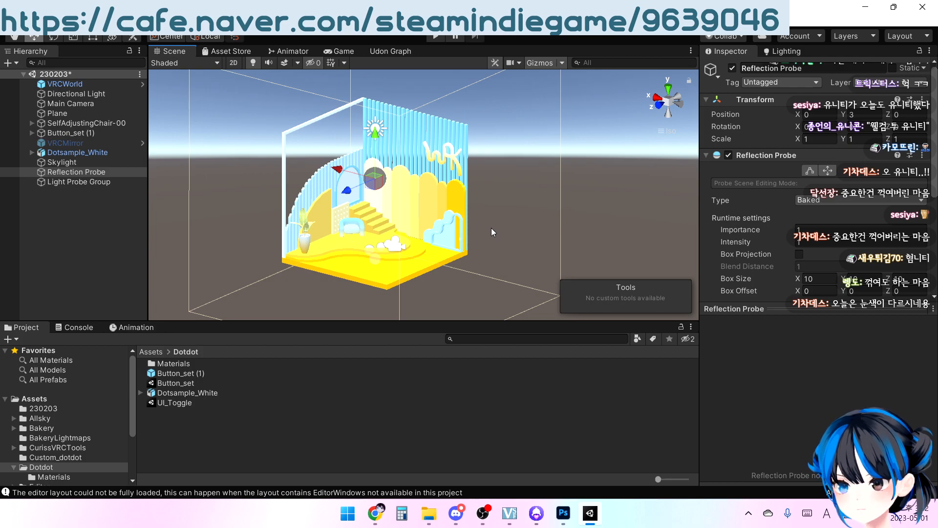
right_click_drag(492, 213, 442, 224)
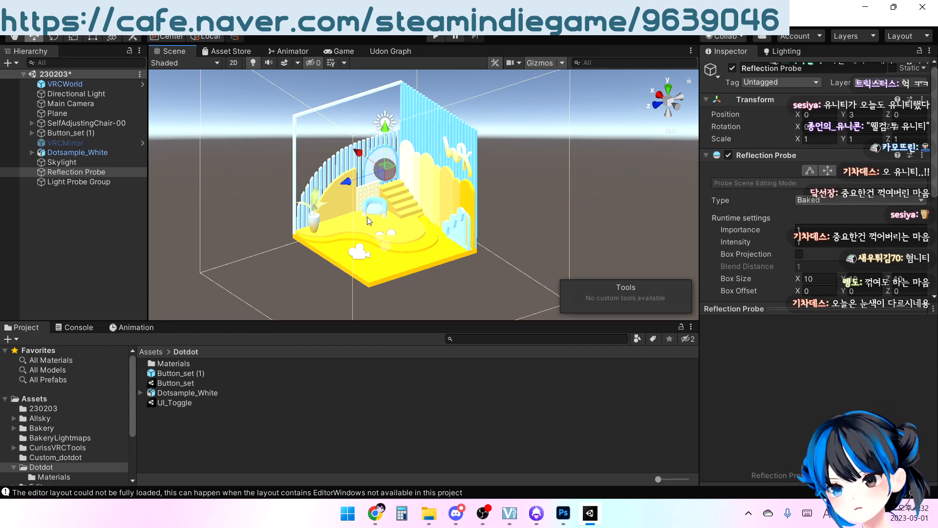
right_click_drag(403, 207, 506, 199)
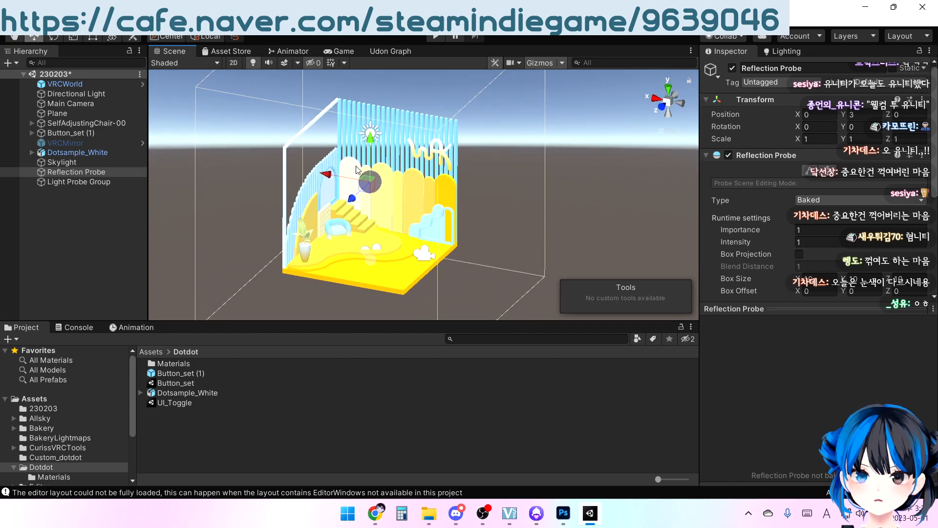
right_click_drag(451, 204, 366, 193)
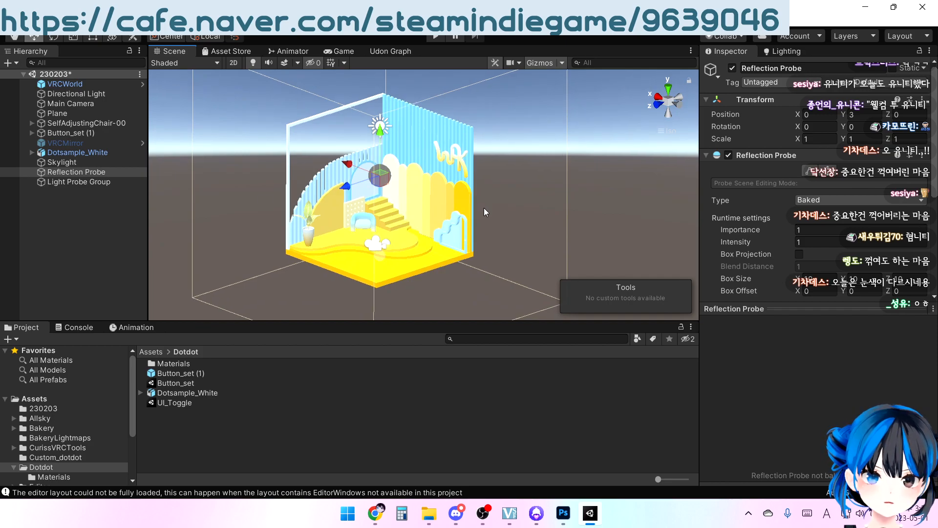
scroll(825, 264, "down", 5)
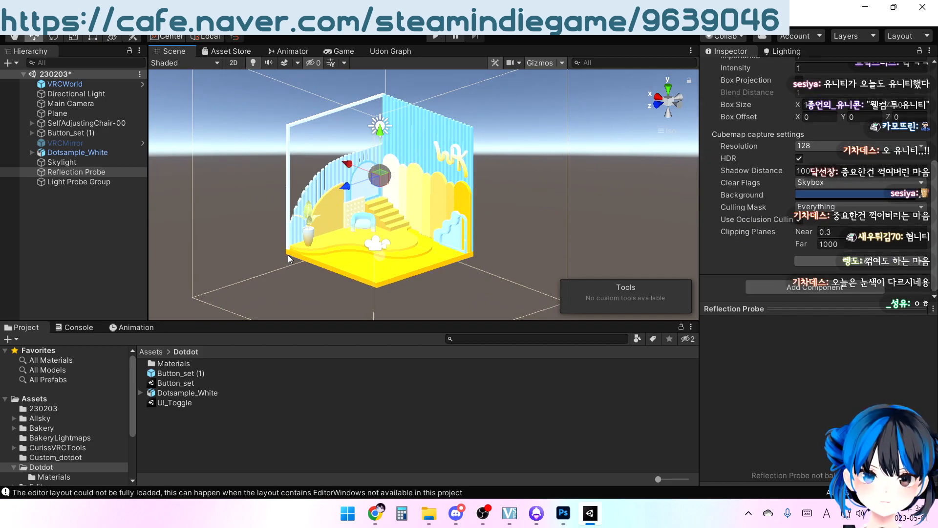
middle_click_drag(321, 241, 372, 198)
right_click_drag(372, 198, 462, 208)
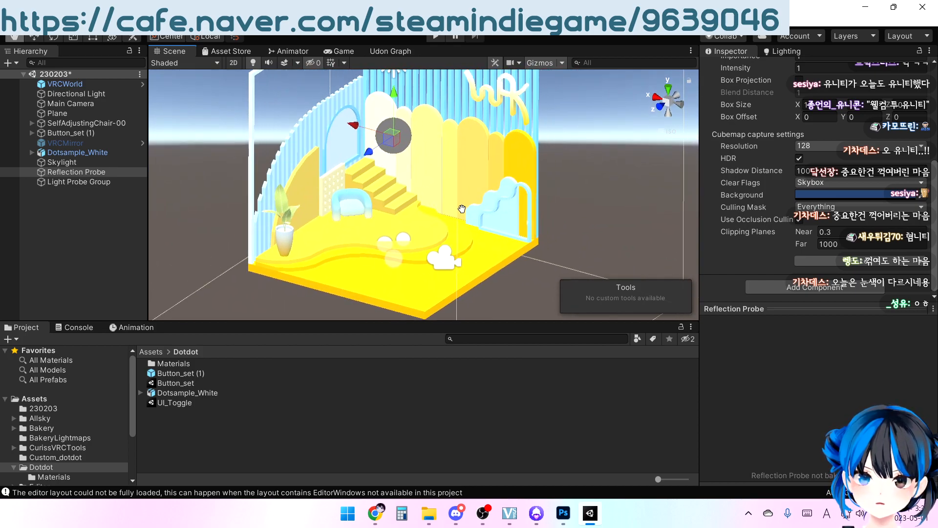
Duplicate the Sample material in the Dotdot Materials folder and name the copy Sample_Glass
double_click(165, 366)
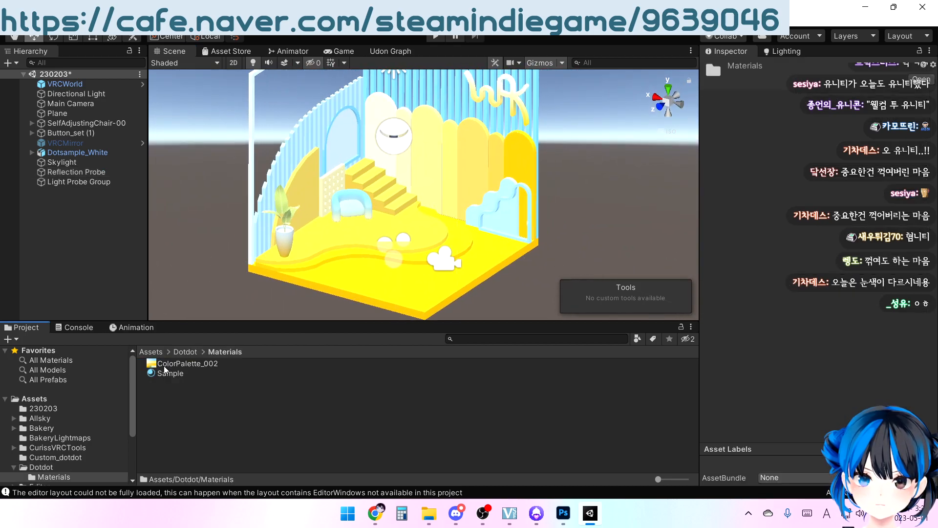
left_click(173, 374)
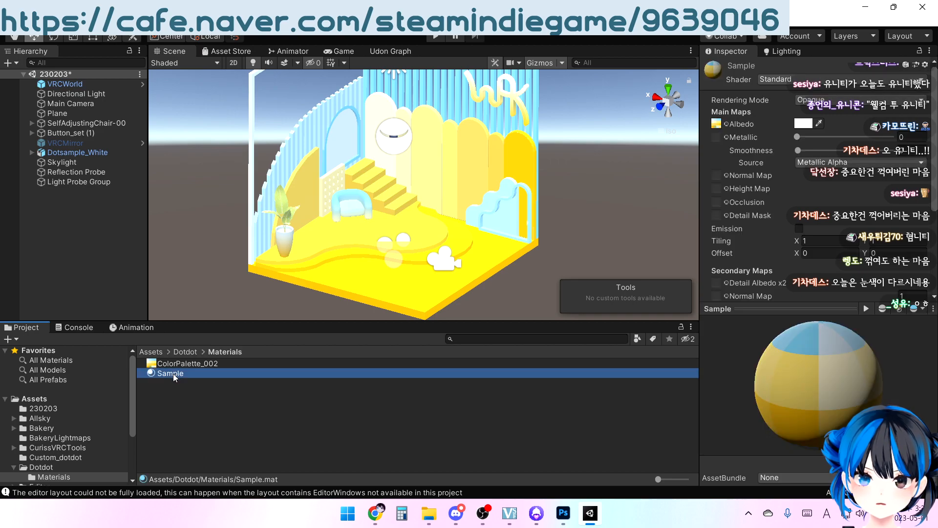
key("ctrl+d")
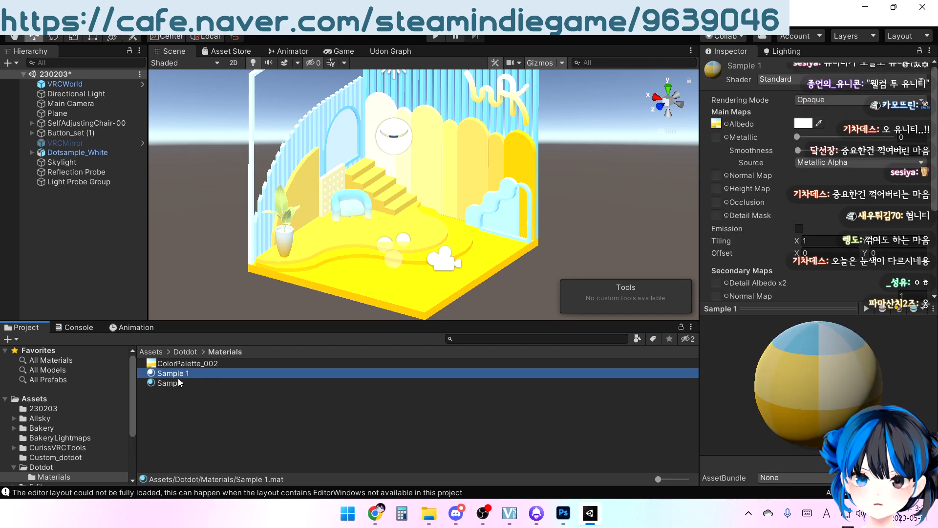
key("F2")
key("Right")
key("BackSpace")
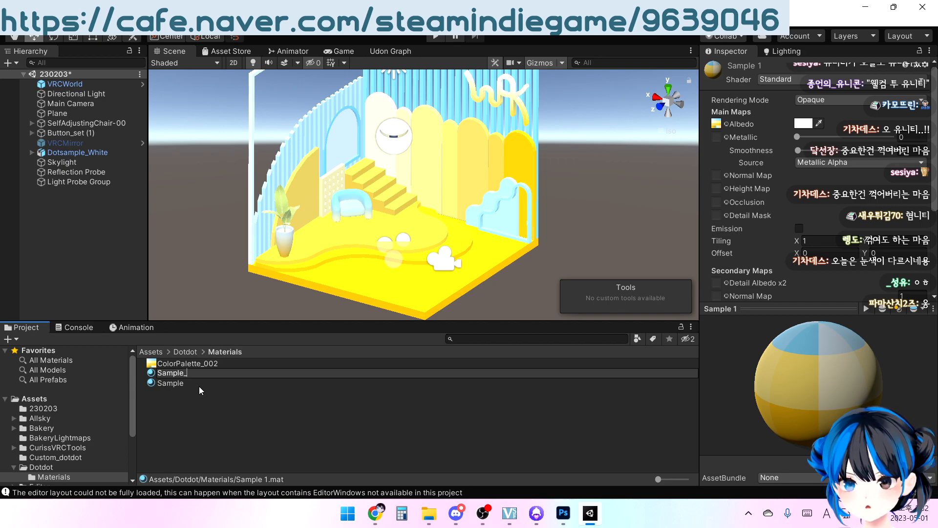
type("_Glas")
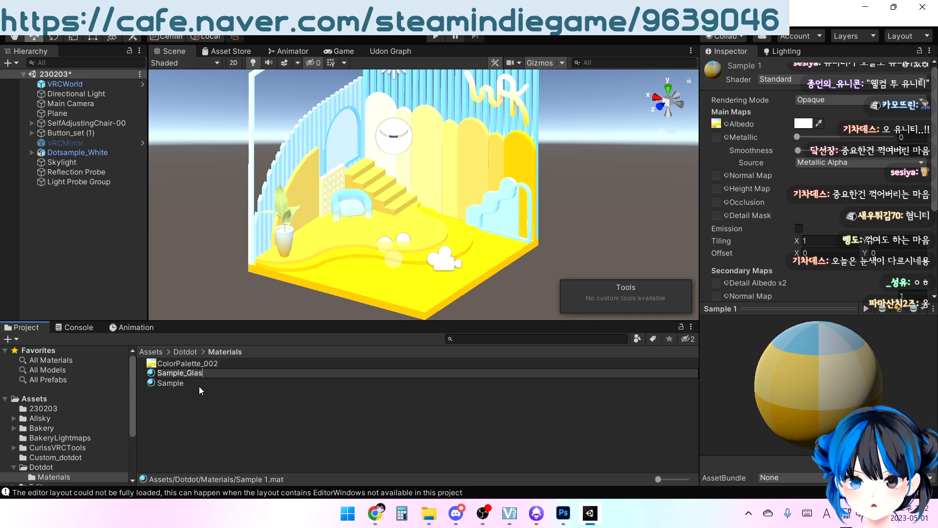
type("s")
key("Return")
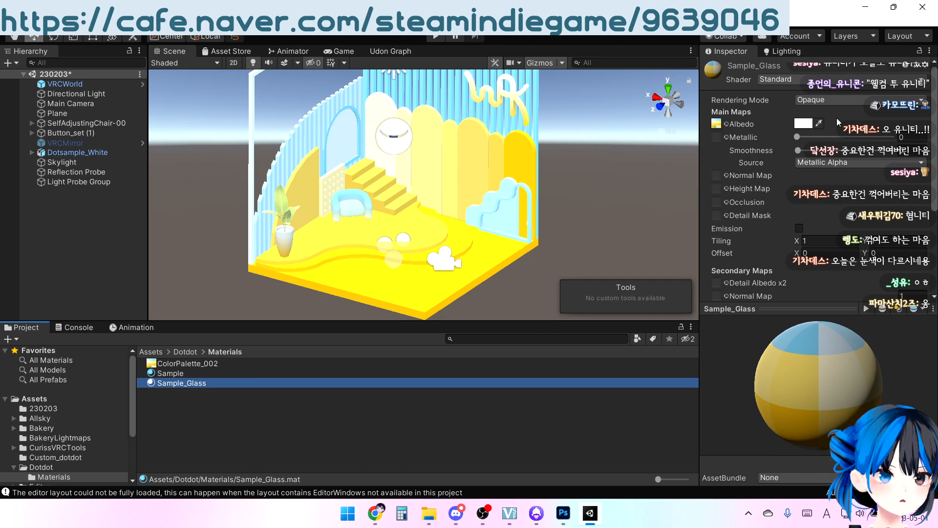
Set the Sample_Glass material's rendering mode to Transparent and increase its smoothness
left_click(836, 101)
left_click(839, 151)
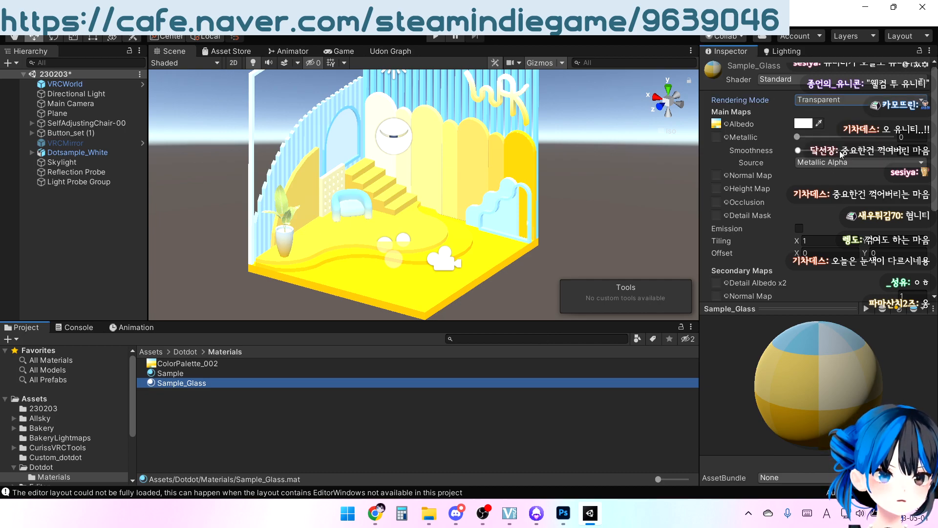
left_click_drag(800, 149, 882, 142)
Set the alpha of Sample_Glass's albedo color to 80 and close the color picker
left_click(799, 124)
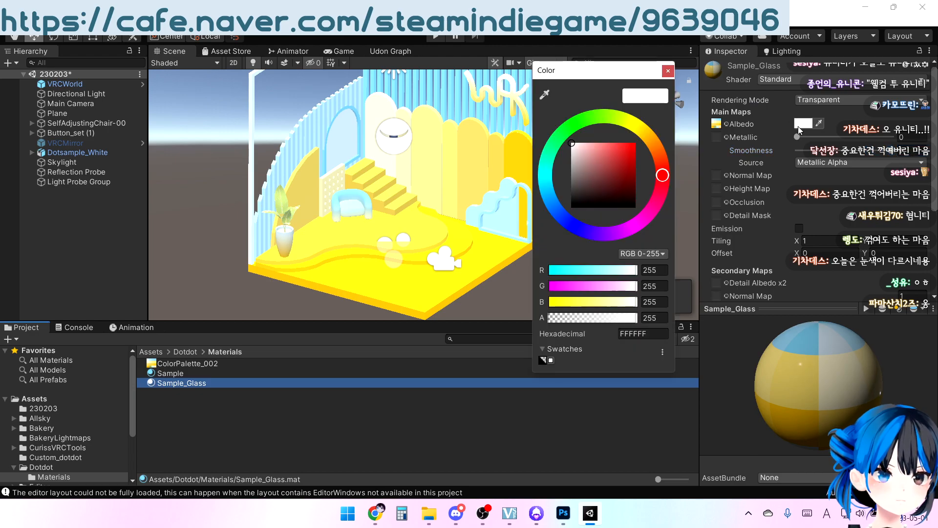
left_click_drag(593, 317, 580, 313)
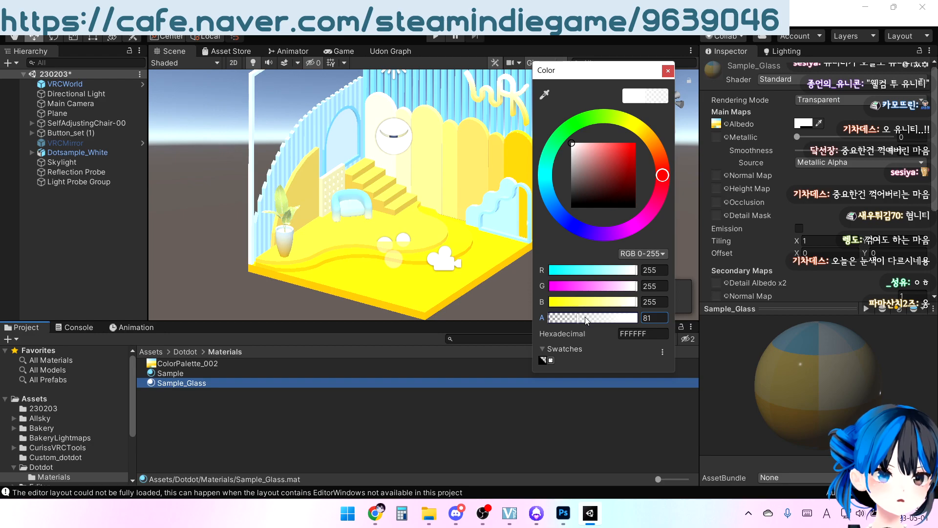
left_click(645, 318)
type("80")
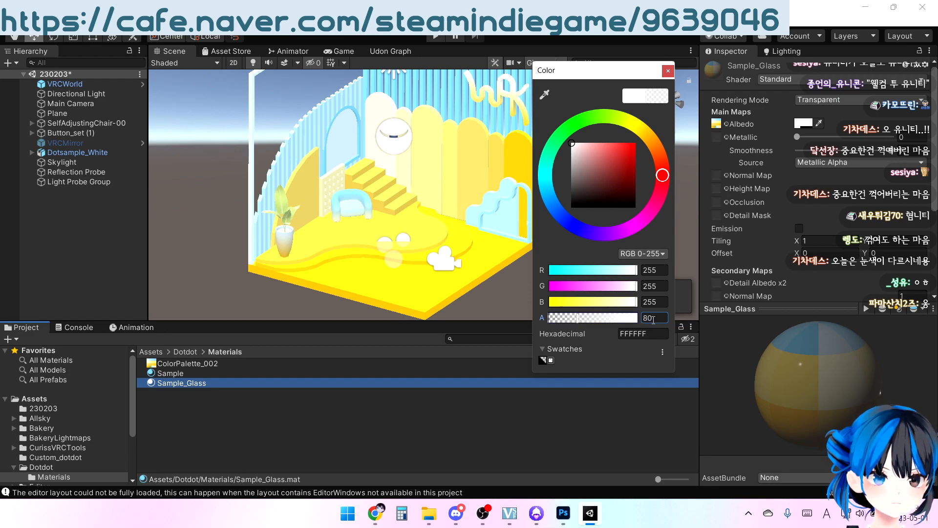
left_click(668, 71)
Assign the Sample_Glass material to the arched window pane, 17. Glass, and check its transparency
middle_click_drag(355, 213, 345, 261)
right_click_drag(345, 262, 352, 215)
left_click(379, 220)
middle_click_drag(380, 220, 379, 194)
scroll(379, 196, "up", 5)
left_click(378, 196)
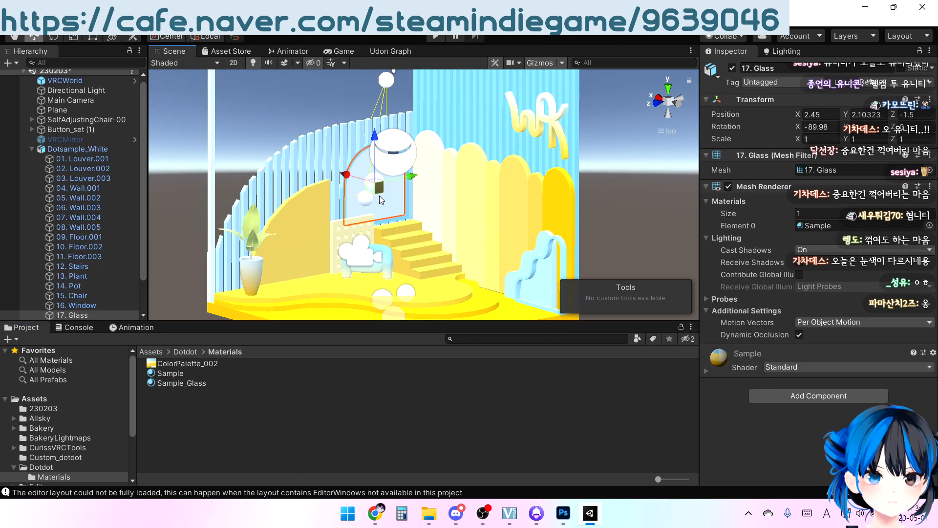
left_click_drag(174, 384, 831, 228)
right_click_drag(337, 235, 443, 198)
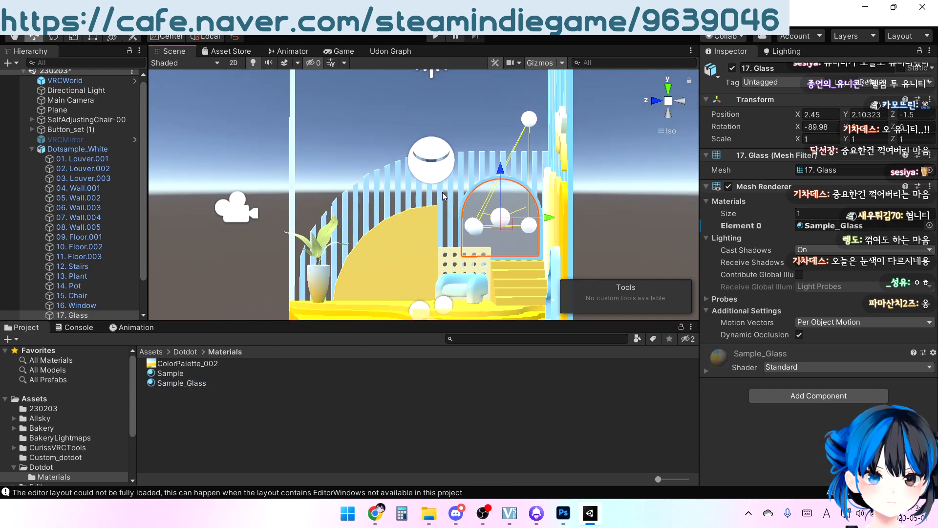
middle_click_drag(443, 194, 423, 149)
scroll(424, 149, "down", 3)
right_click_drag(423, 149, 442, 221)
scroll(569, 175, "up", 3)
left_click(569, 174)
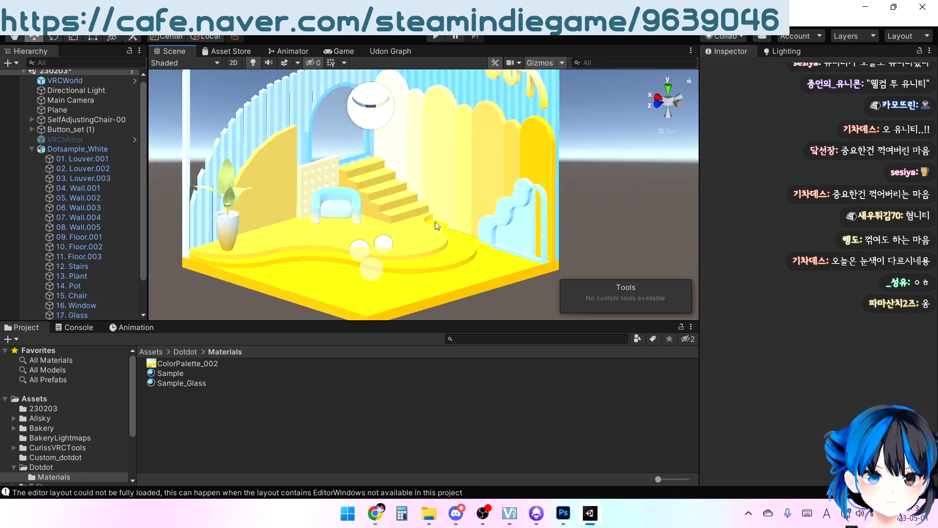
middle_click_drag(442, 221, 456, 198)
Duplicate the Sample material in the Dotdot Materials folder and name the copy Sample_Matalic
left_click(208, 372)
key("ctrl+d")
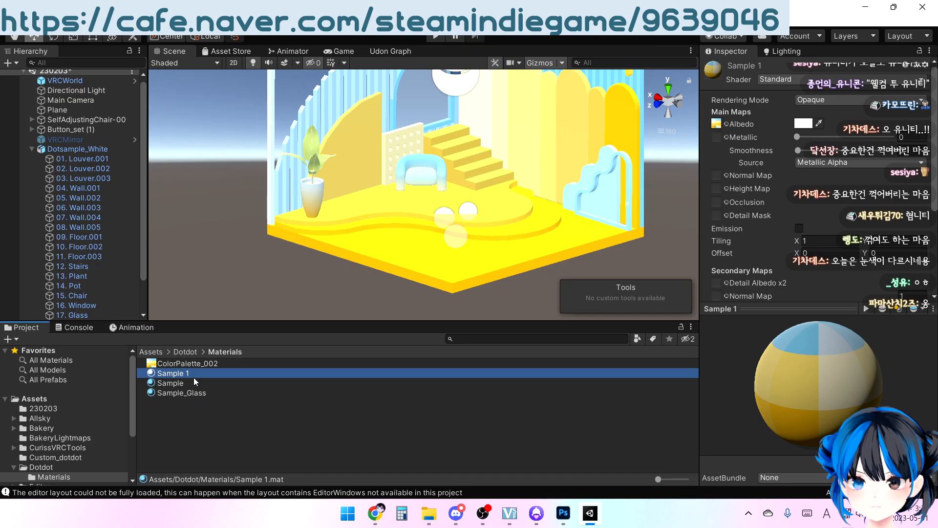
key("F2")
left_click_drag(187, 372, 137, 235)
key("Right")
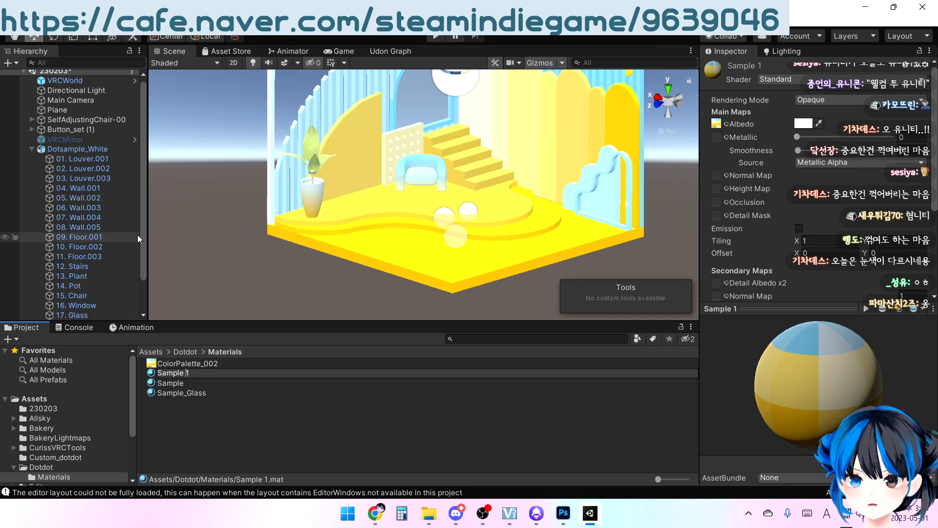
key("BackSpace")
type("_M")
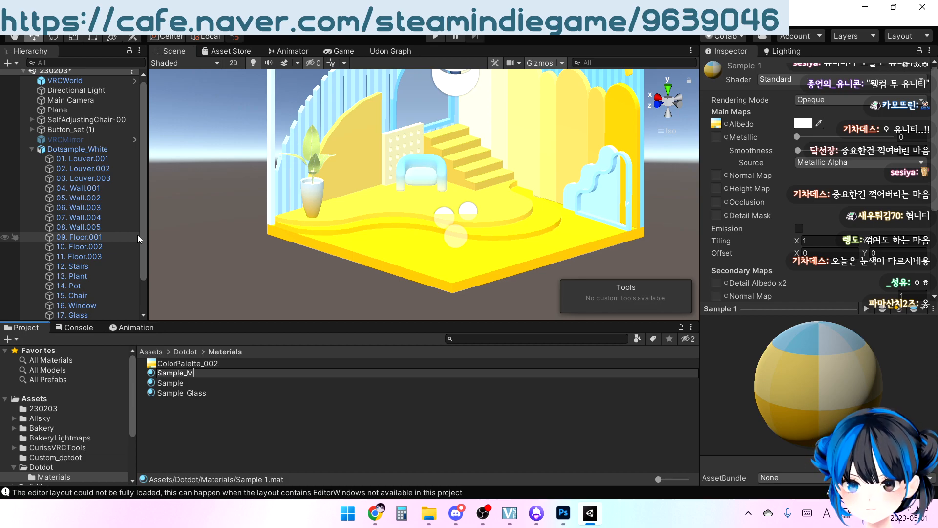
type("atalic")
key("Return")
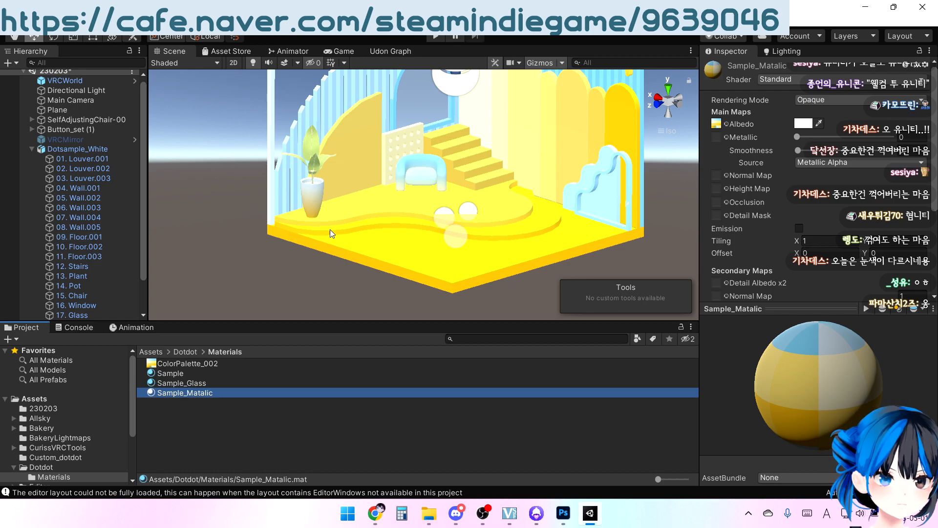
Rename the Sample_Matalic material to Sample_Matallic
left_click(215, 401)
left_click(210, 395)
key("F2")
left_click(210, 393)
type("l")
key("Return")
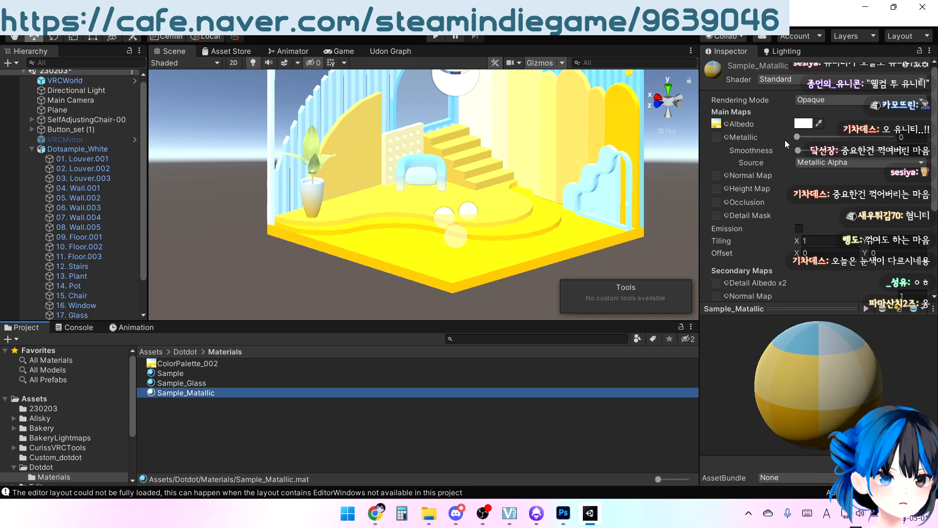
Set the Sample_Matallic material's metallic value to 1 and raise its smoothness to the maximum
left_click_drag(797, 136, 912, 138)
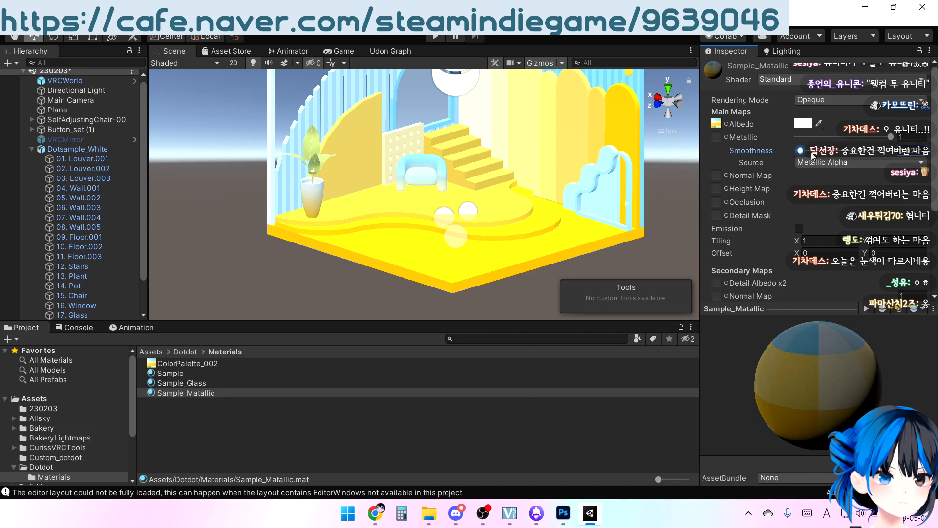
left_click_drag(802, 151, 912, 151)
middle_click_drag(522, 195, 454, 240)
middle_click_drag(421, 257, 424, 240)
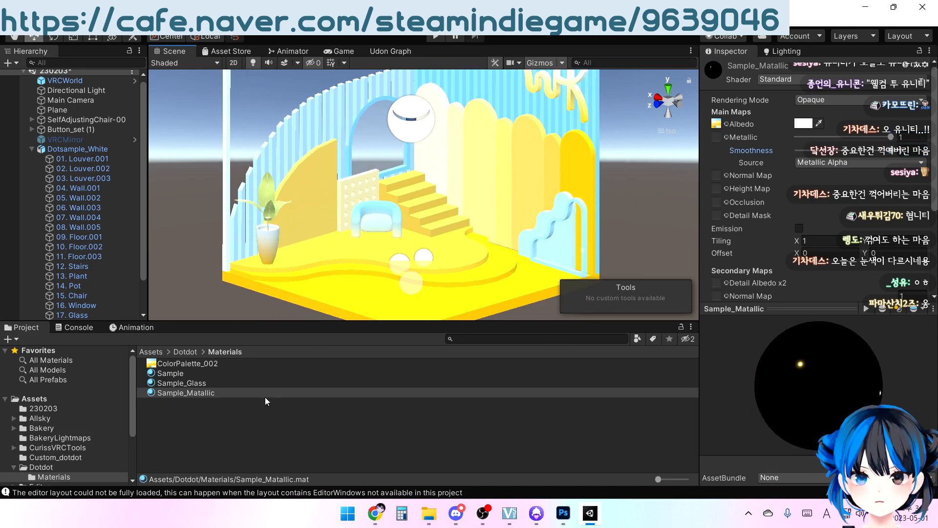
Assign the Sample_Matallic material to the plant pot and to the wavy railing frame in front of the light blue panel
left_click_drag(174, 394, 265, 244)
right_click_drag(434, 248, 543, 240)
middle_click_drag(543, 240, 497, 235)
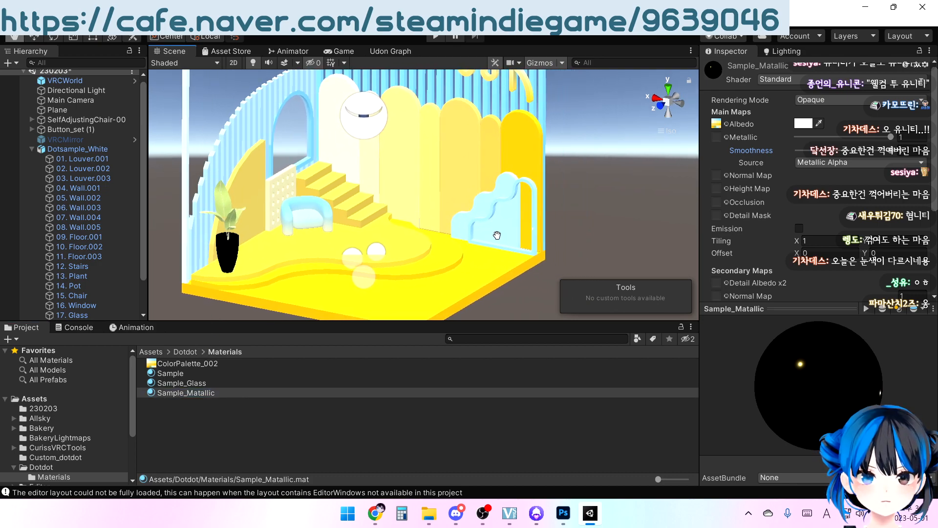
left_click_drag(197, 394, 530, 191)
right_click_drag(491, 237, 452, 215)
middle_click_drag(447, 178, 431, 204)
scroll(431, 203, "down", 6)
right_click_drag(431, 204, 475, 197)
middle_click_drag(475, 197, 462, 228)
right_click_drag(459, 203, 496, 190)
middle_click_drag(491, 195, 507, 161)
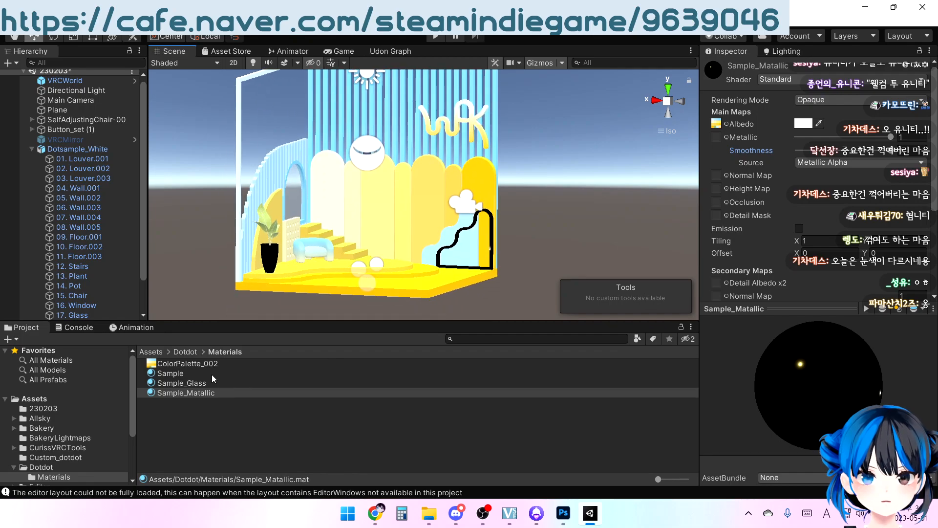
Duplicate the Sample material and name the copy Sample_Emission
left_click(170, 373)
key("ctrl+d")
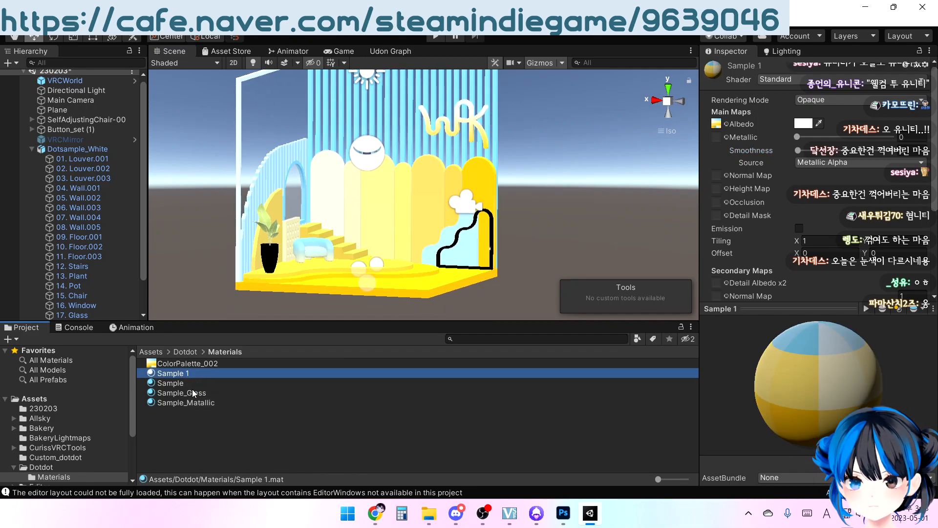
key("F2")
left_click(215, 369)
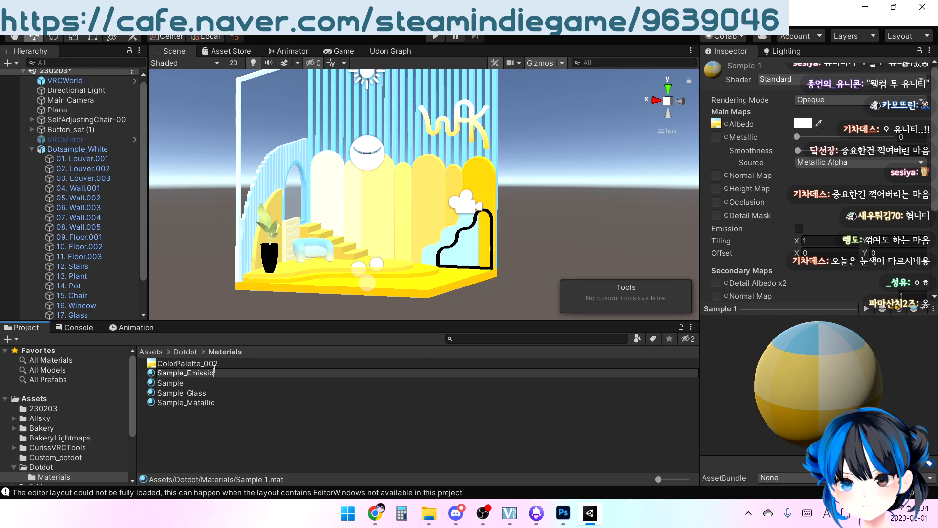
key("Return")
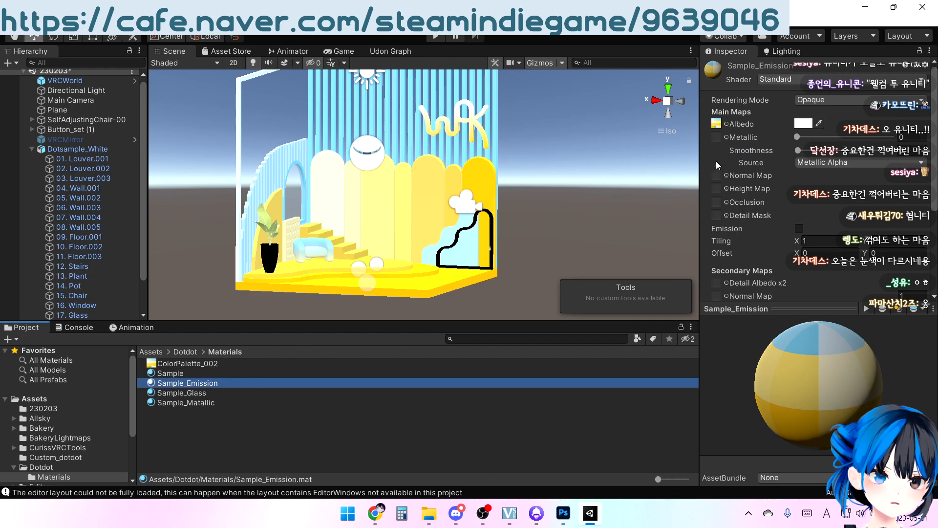
Enable emission on the Sample_Emission material and use the ColorPalette_002 texture as its emission color map
left_click(798, 229)
left_click_drag(151, 362, 719, 242)
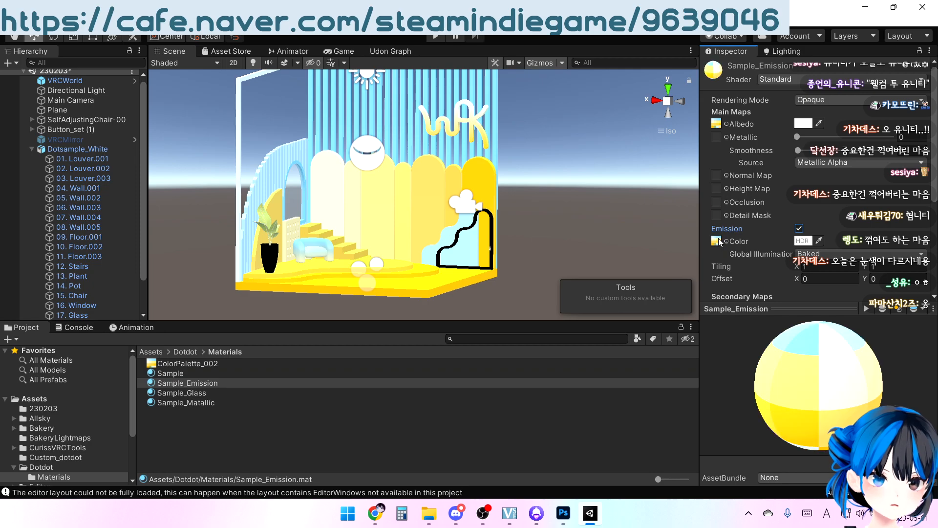
right_click_drag(592, 195, 530, 197)
middle_click_drag(530, 196, 505, 235)
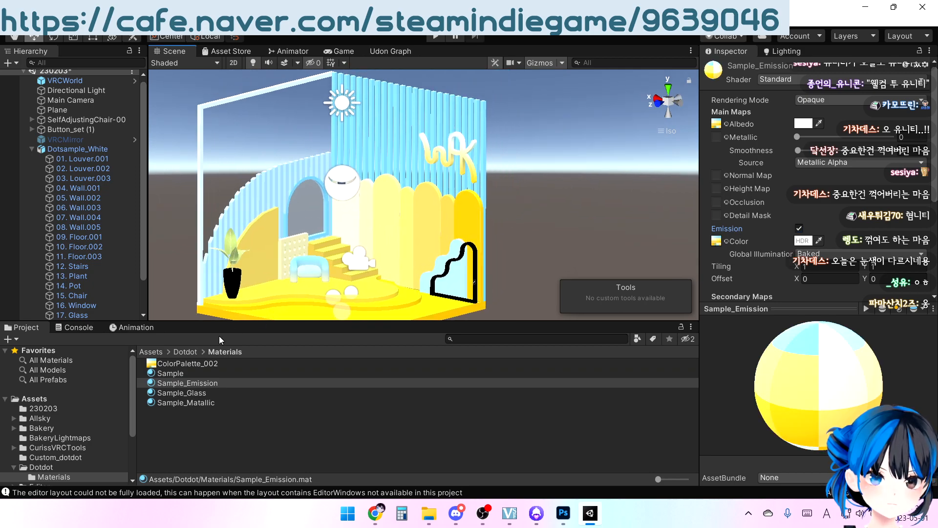
Assign the Sample_Emission material to the lettering sign on the slatted back wall
left_click_drag(155, 384, 462, 150)
mouse_move(350, 207)
right_mouse_down()
mouse_move(432, 172)
mouse_move(433, 194)
mouse_move(364, 227)
mouse_move(359, 211)
right_mouse_up()
middle_click_drag(402, 211, 431, 165)
right_click_drag(431, 168, 492, 195)
middle_click_drag(492, 194, 476, 221)
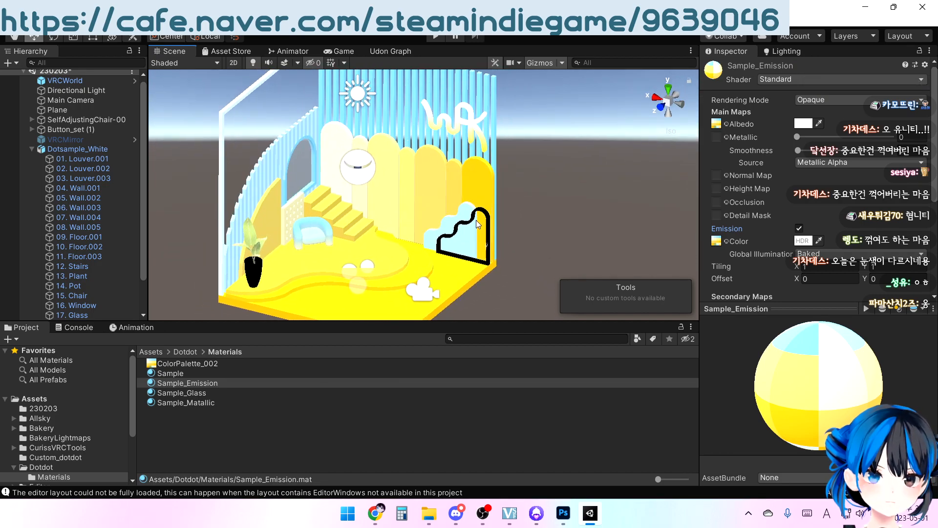
right_click_drag(476, 221, 468, 229)
Collapse the Dotsample_White object's children and save the scene
left_click(32, 148)
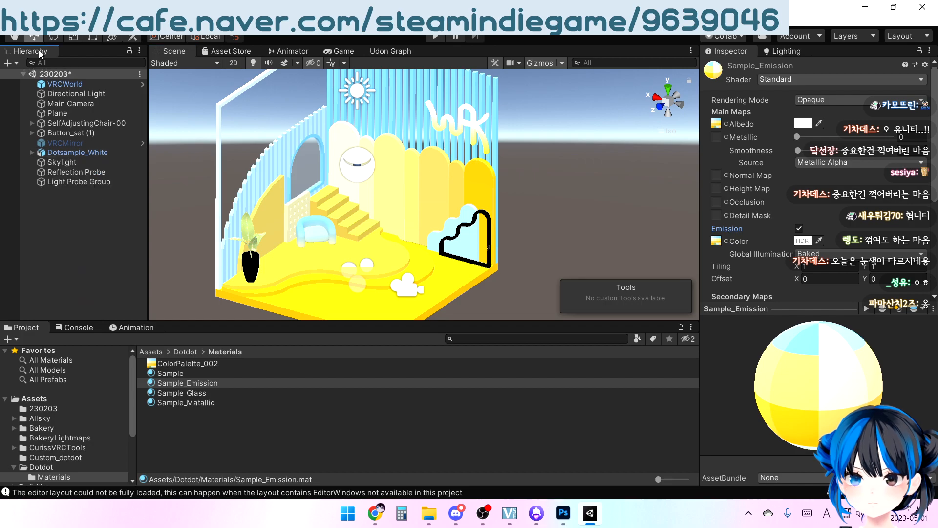
left_click(11, 22)
left_click(35, 68)
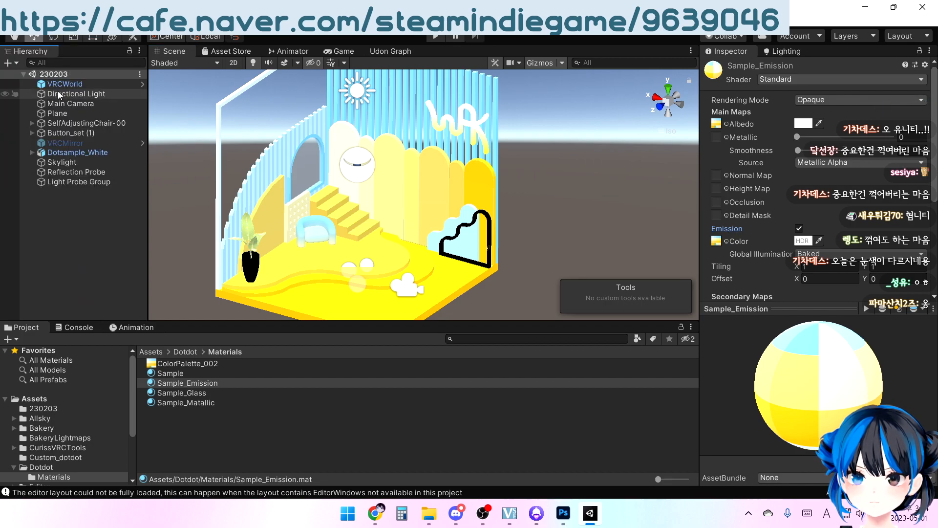
Bake the Reflection Probe at its existing capture settings
left_click(90, 173)
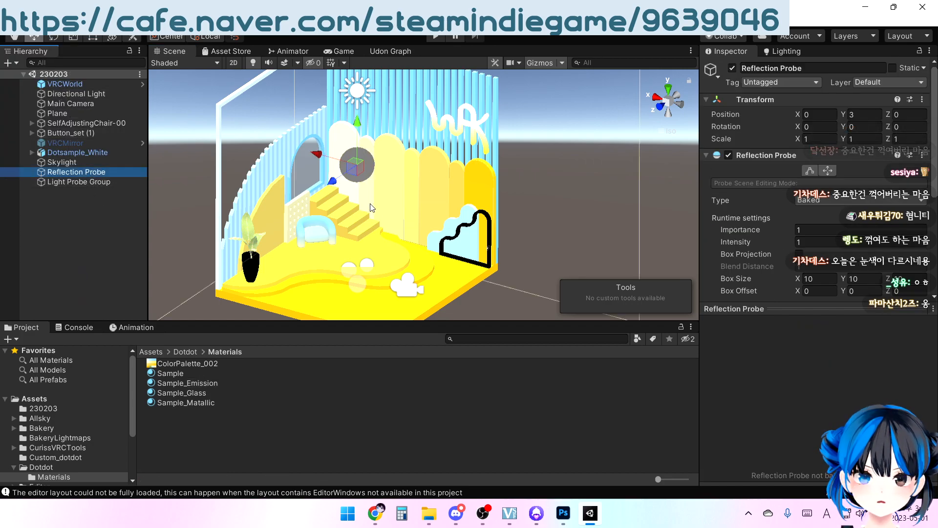
middle_click_drag(503, 215, 511, 201)
scroll(537, 210, "down", 4)
scroll(826, 254, "down", 6)
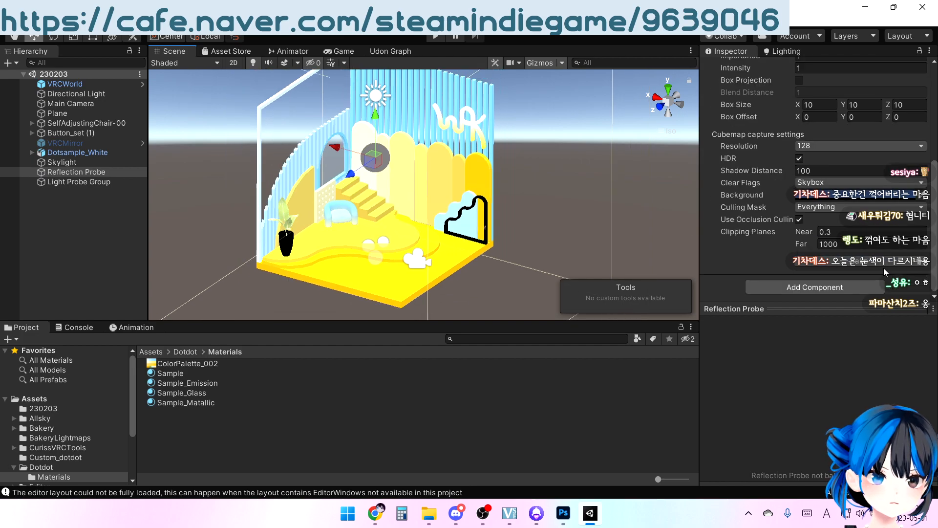
left_click(832, 263)
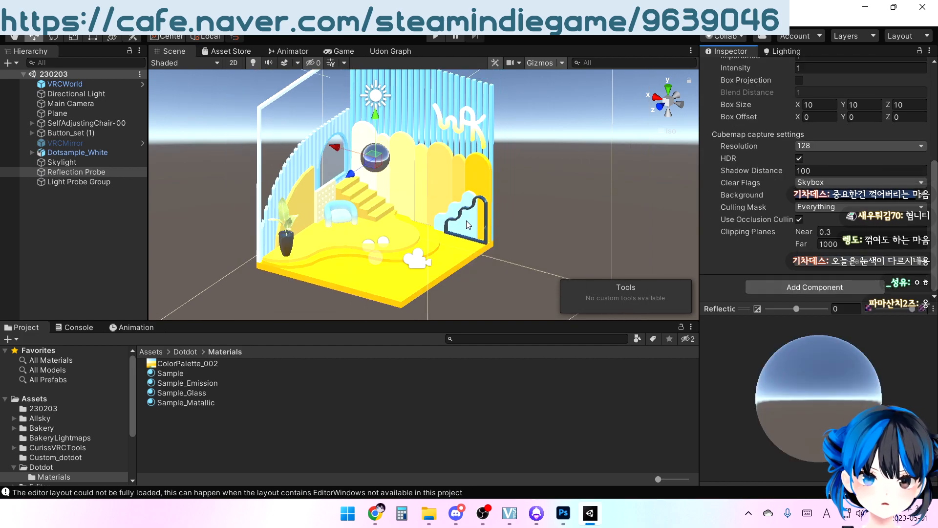
scroll(469, 220, "up", 2)
Mark the Dotsample_White model as static, including all of its child objects
left_click(110, 152)
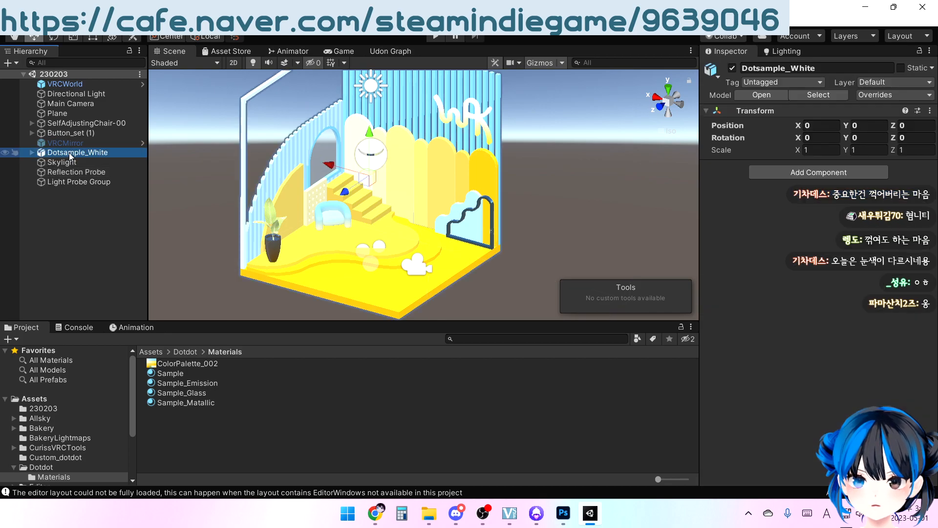
middle_click_drag(507, 169, 500, 212)
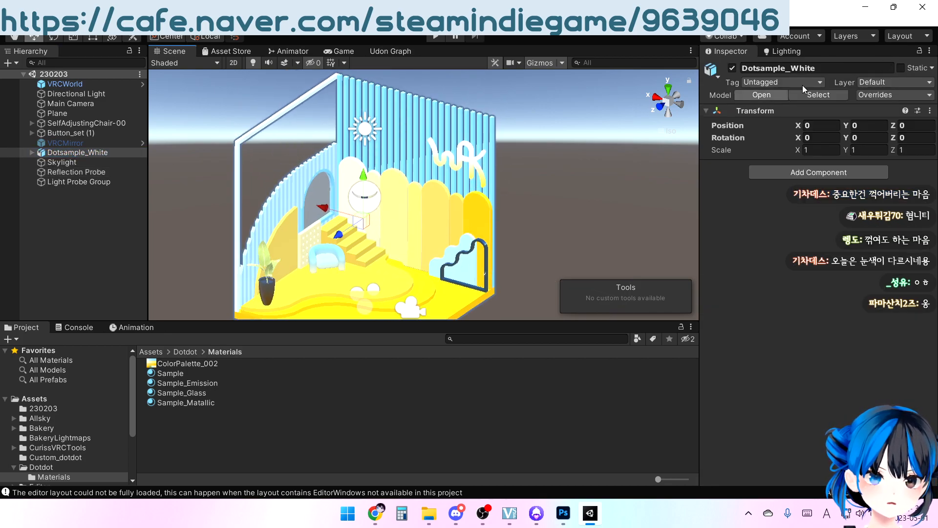
left_click(900, 69)
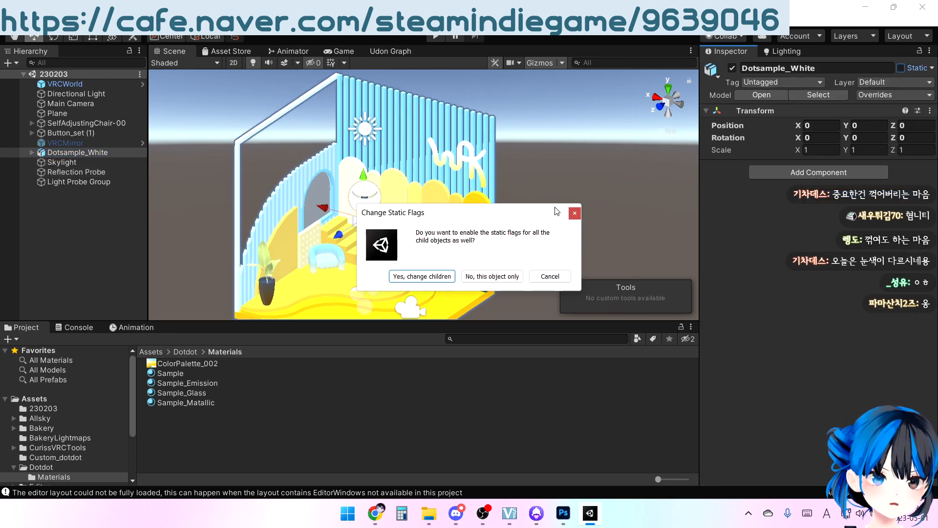
left_click(444, 275)
middle_click_drag(444, 275, 444, 213)
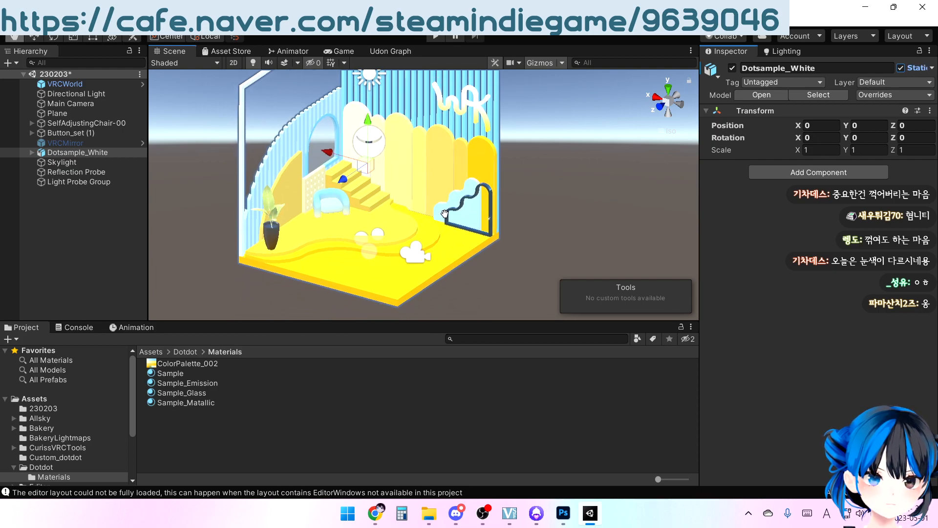
Examine the ColorPalette_002 texture's colors and compare them with the lettering, walls and furniture in the room
left_click(76, 171)
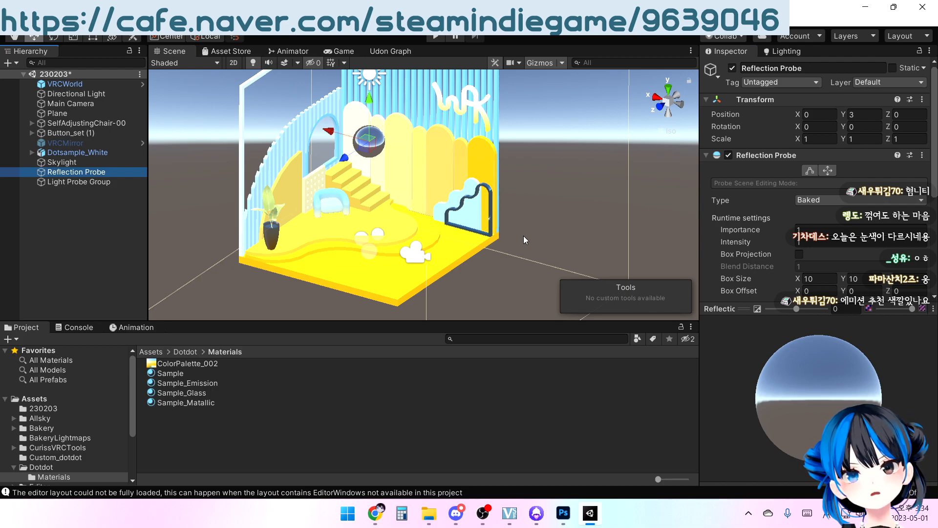
middle_click_drag(481, 265, 483, 277)
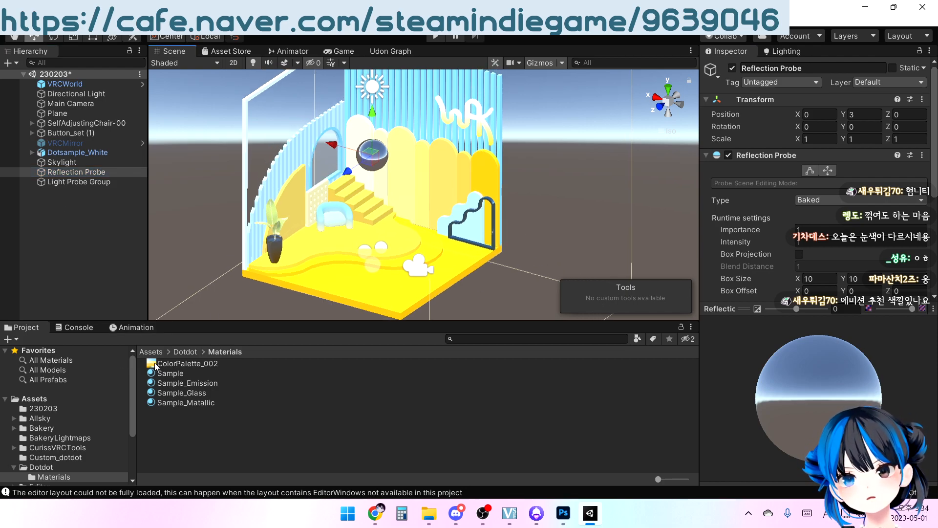
left_click(155, 366)
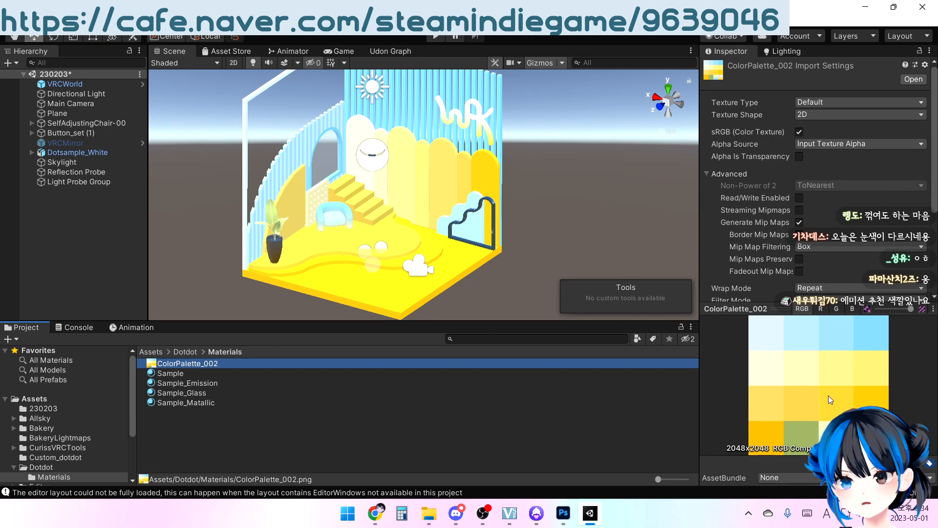
middle_click_drag(513, 221, 534, 258)
right_click_drag(533, 259, 528, 215)
scroll(523, 207, "up", 9)
right_click_drag(481, 152, 531, 122)
middle_click_drag(497, 151, 470, 166)
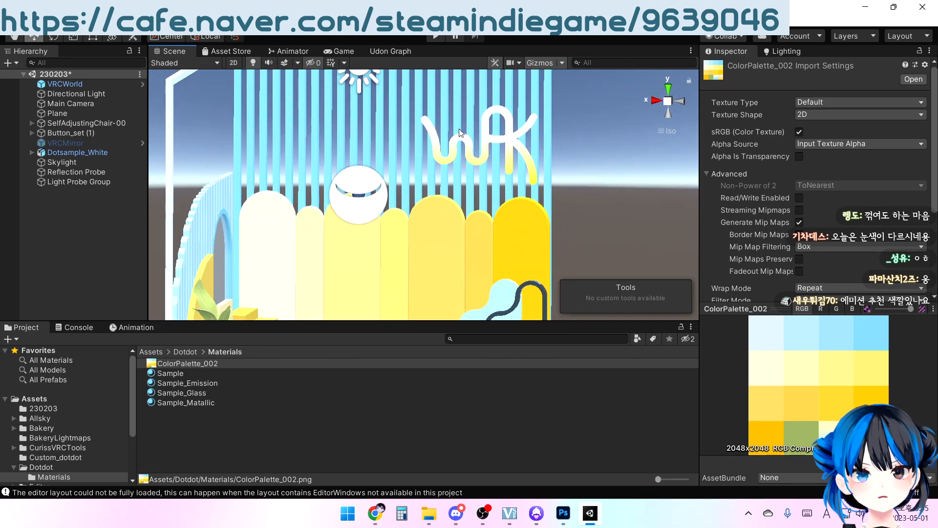
right_click_drag(564, 144, 398, 217)
middle_click_drag(398, 218, 425, 149)
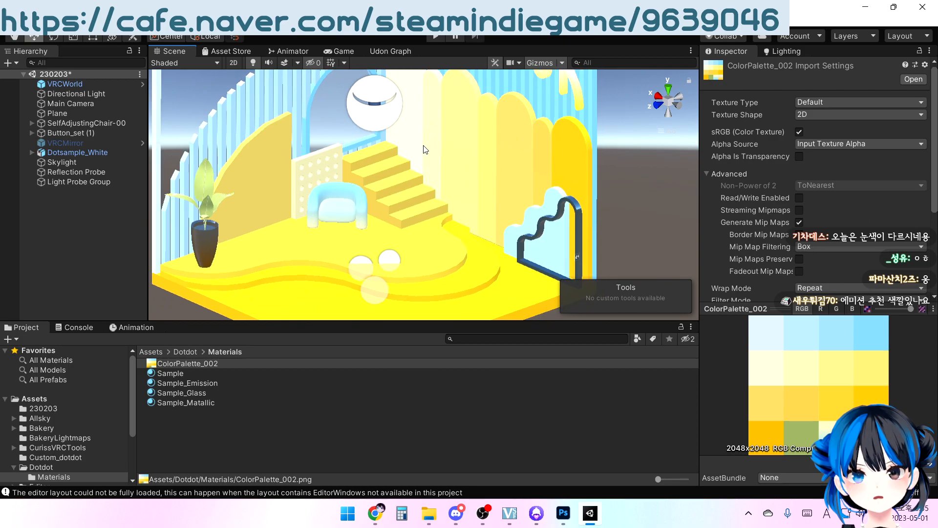
right_click_drag(425, 149, 389, 149)
middle_click_drag(392, 146, 421, 233)
right_click_drag(421, 232, 385, 229)
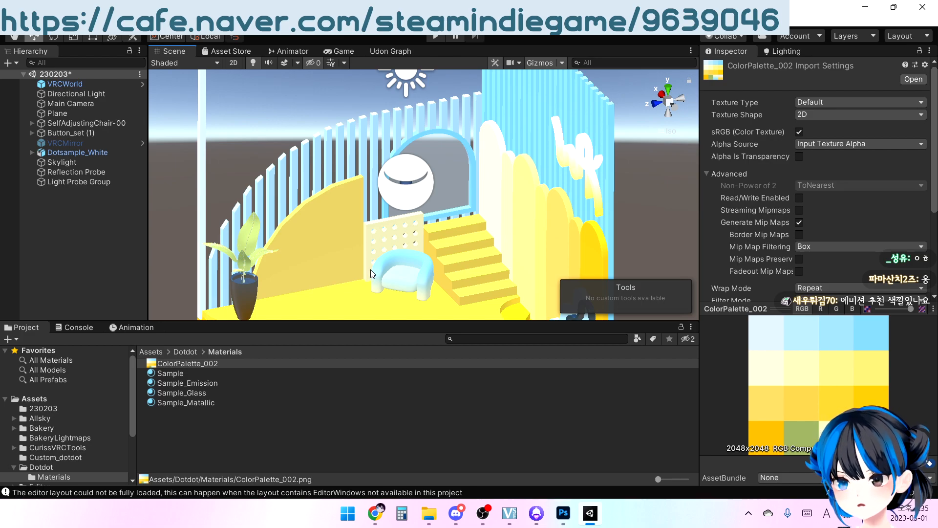
right_click_drag(367, 270, 424, 241)
scroll(424, 242, "down", 3)
middle_click_drag(424, 241, 403, 166)
right_click_drag(403, 166, 439, 184)
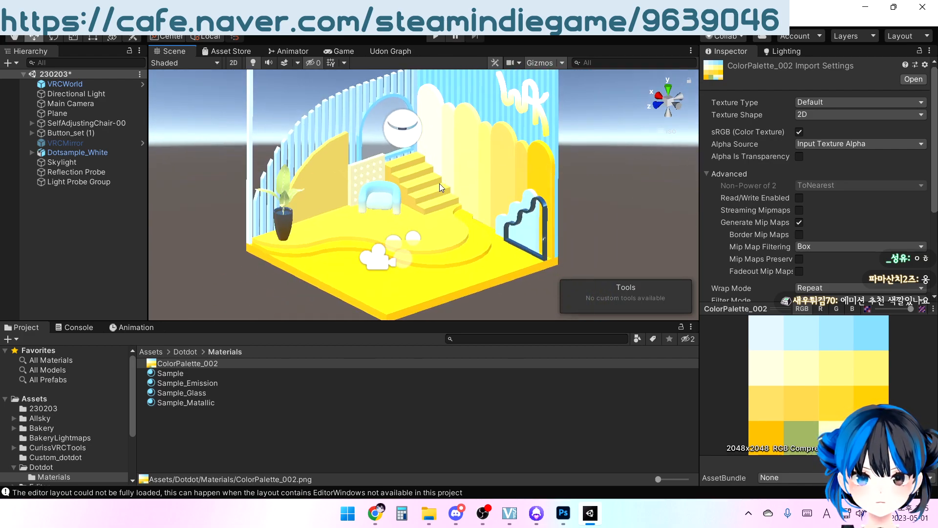
Bake the Reflection Probe again with the room model set to static
left_click(85, 182)
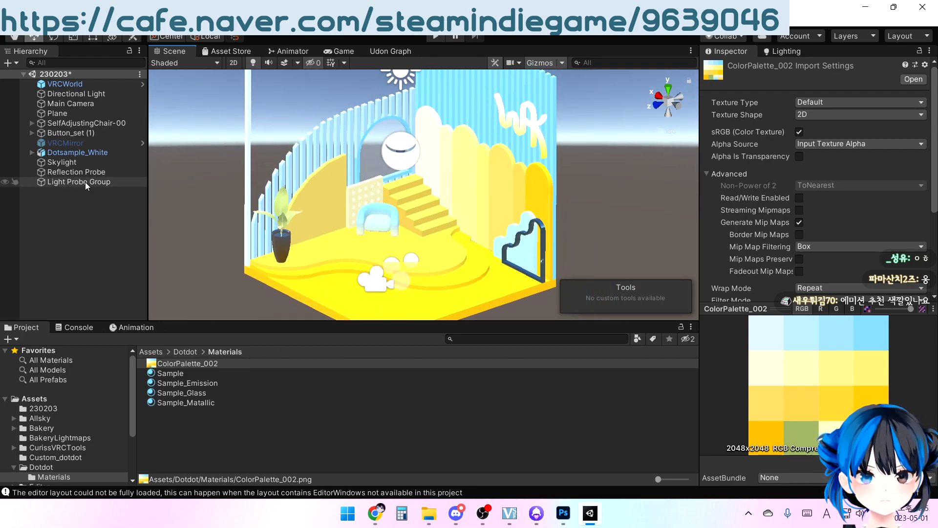
left_click(78, 172)
scroll(801, 229, "down", 4)
left_click(865, 260)
Examine the reflections on the metallic plant pot up close
right_click_drag(397, 201, 354, 192)
middle_click_drag(365, 199, 408, 180)
scroll(408, 181, "up", 4)
scroll(408, 181, "up", 6)
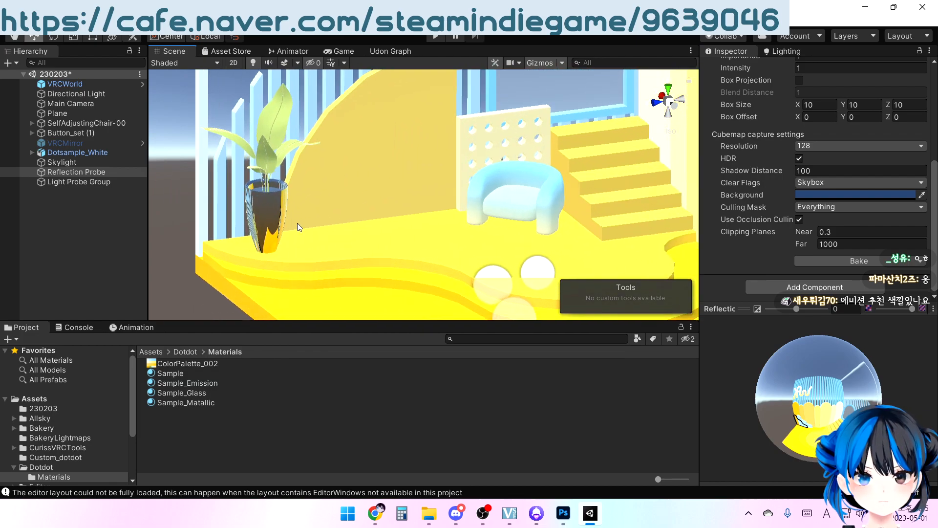
right_click_drag(300, 226, 381, 204)
middle_click_drag(364, 215, 548, 181)
scroll(549, 181, "up", 2)
left_click_drag(345, 232, 366, 232, "alt")
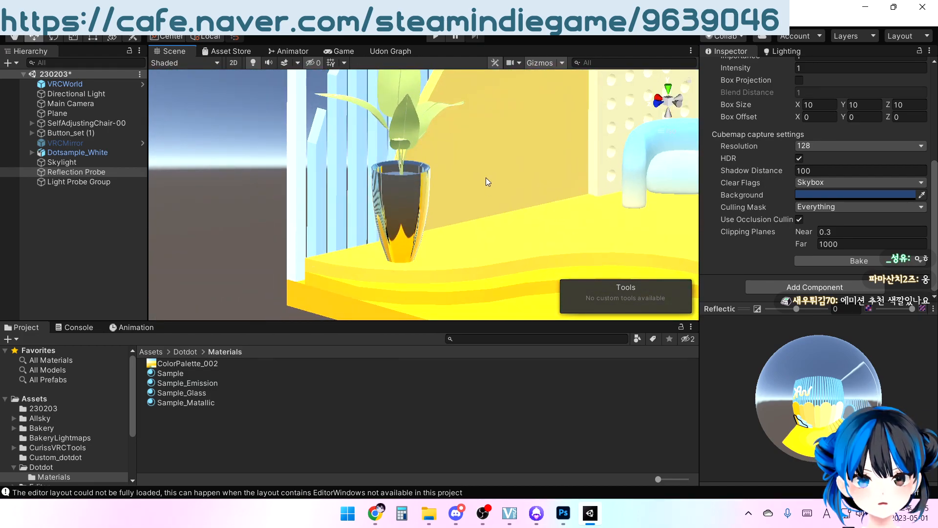
Examine the whole room and its reflective objects from several angles and distances
middle_click_drag(487, 182, 378, 205)
scroll(351, 190, "down", 9)
scroll(389, 195, "down", 6)
middle_click_drag(457, 168, 352, 217)
scroll(352, 216, "down", 2)
middle_click_drag(570, 165, 592, 126)
scroll(592, 125, "down", 1)
right_click_drag(465, 104, 500, 171)
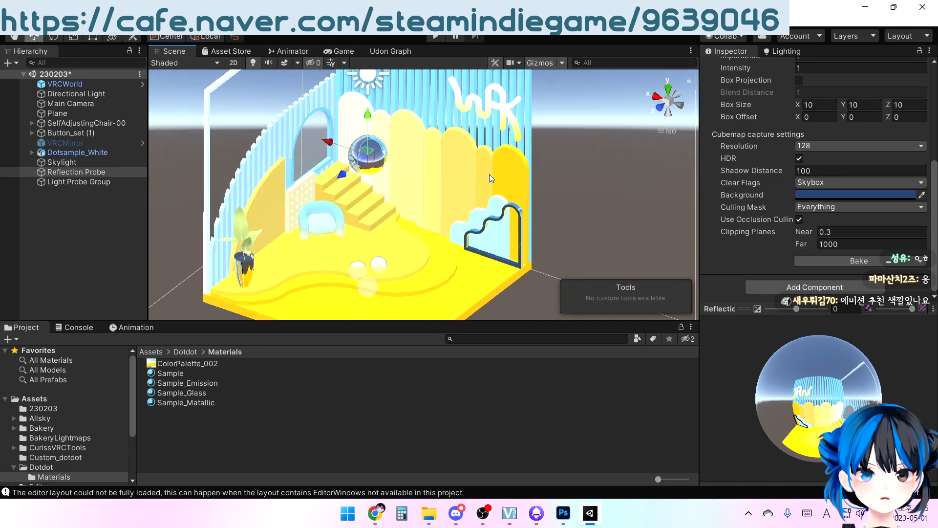
scroll(500, 171, "up", 5)
middle_click_drag(568, 230, 508, 180)
scroll(509, 180, "up", 10)
right_click_drag(509, 180, 503, 200)
scroll(503, 201, "down", 9)
middle_click_drag(479, 191, 531, 238)
scroll(531, 238, "down", 4)
right_click_drag(527, 238, 520, 172)
middle_click_drag(356, 219, 369, 202)
right_click_drag(381, 185, 369, 219)
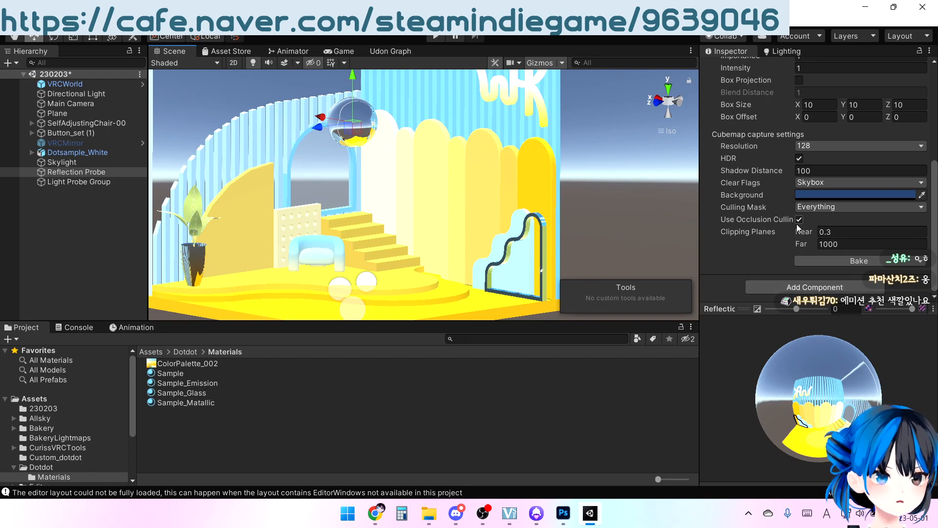
Enable Box Projection on the Reflection Probe
scroll(790, 232, "up", 5)
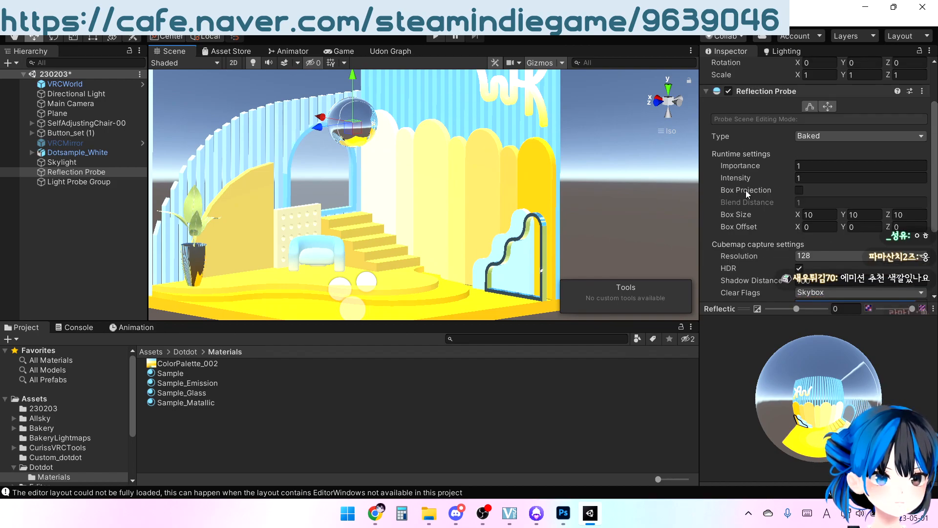
left_click(54, 173)
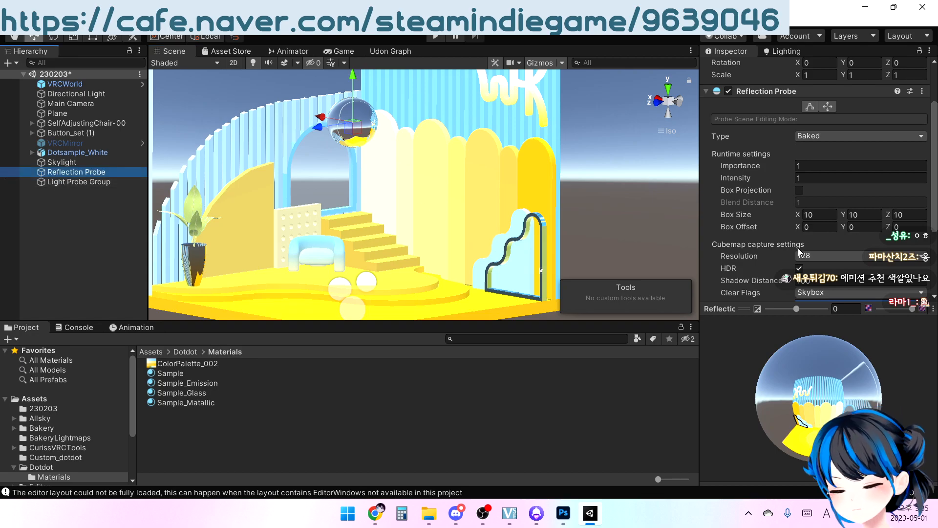
left_click(799, 190)
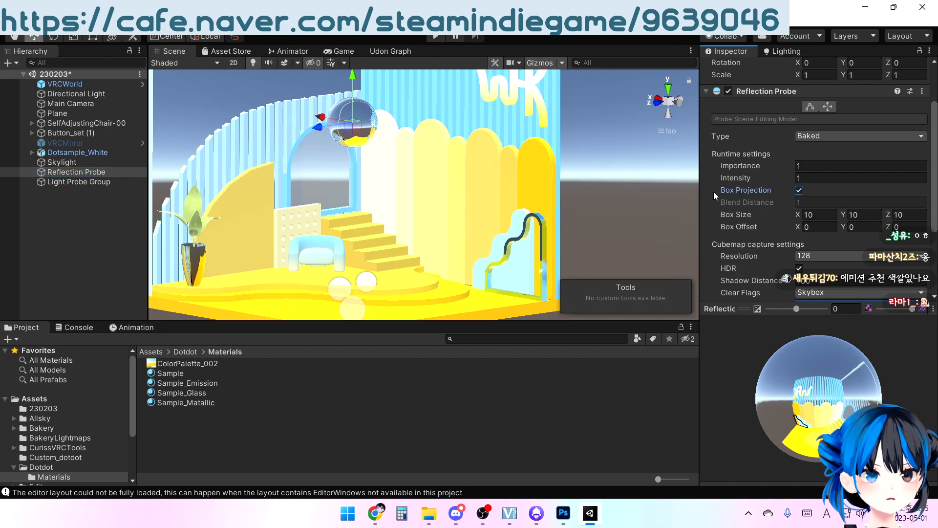
Examine how box projection changes the reflections on the metallic railing and plant pot
middle_click_drag(457, 201, 466, 145)
right_click_drag(466, 146, 503, 210)
right_click_drag(406, 198, 347, 192)
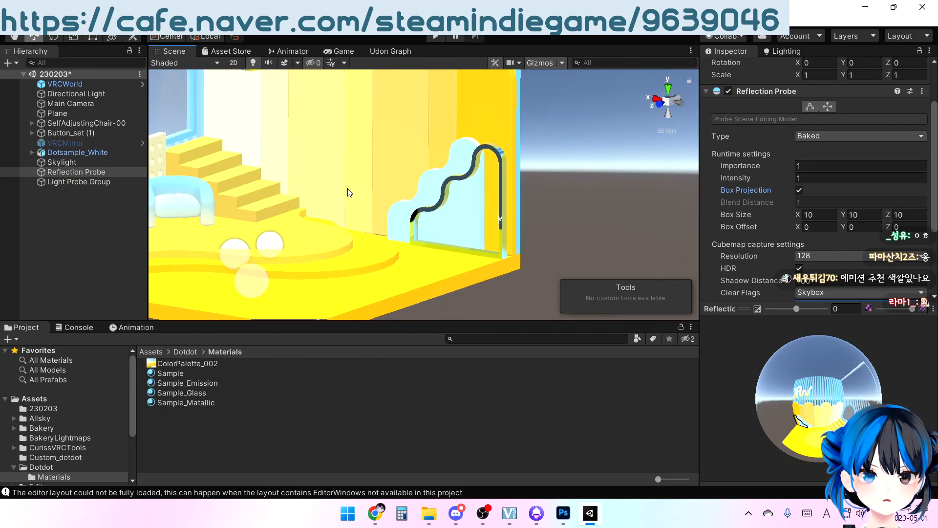
middle_click_drag(347, 192, 502, 205)
right_click_drag(503, 206, 408, 177)
middle_click_drag(409, 177, 396, 233)
scroll(441, 235, "down", 5)
right_click_drag(396, 233, 460, 189)
mouse_move(509, 188)
middle_mouse_down()
mouse_move(524, 221)
mouse_move(522, 196)
middle_mouse_up()
scroll(524, 221, "down", 4)
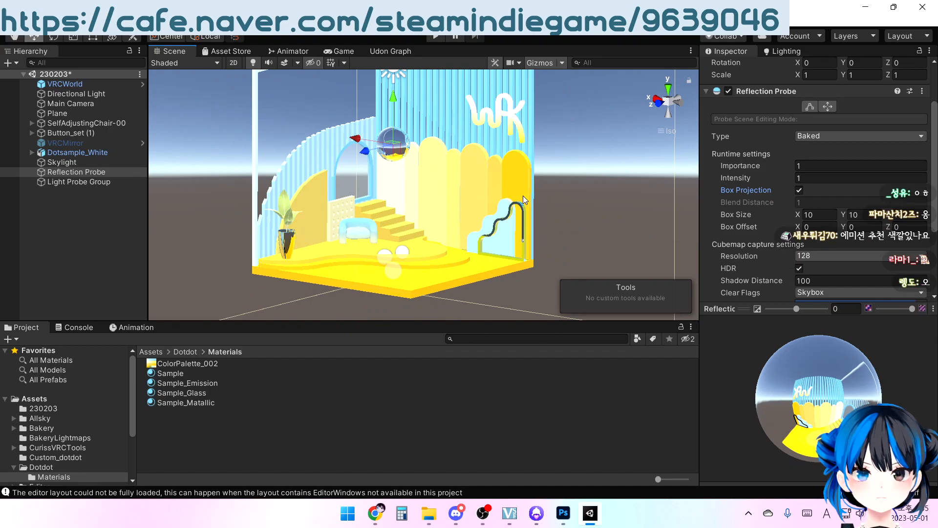
right_click_drag(523, 195, 562, 242)
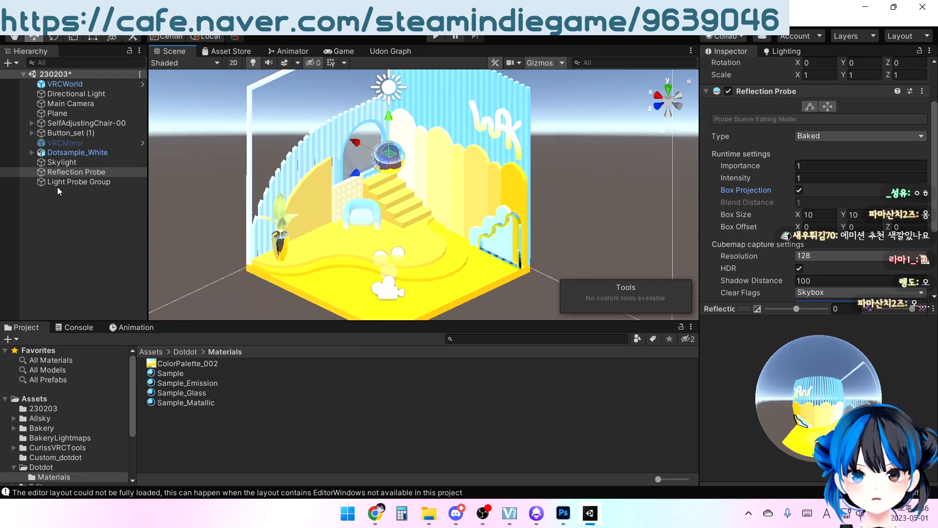
Raise the Light Probe Group to a Y position of about 1.37 so its lower probes clear the floor
left_click(71, 181)
right_click_drag(234, 230, 492, 169)
middle_click_drag(478, 192, 441, 193)
scroll(359, 204, "up", 5)
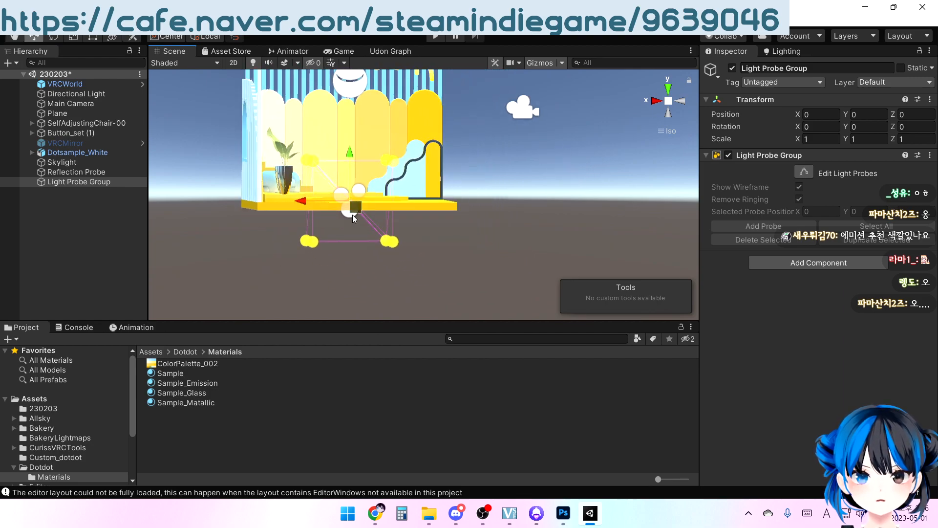
right_click_drag(369, 220, 346, 224)
middle_click_drag(308, 186, 321, 203)
right_click_drag(329, 207, 355, 229)
middle_click_drag(344, 196, 345, 200)
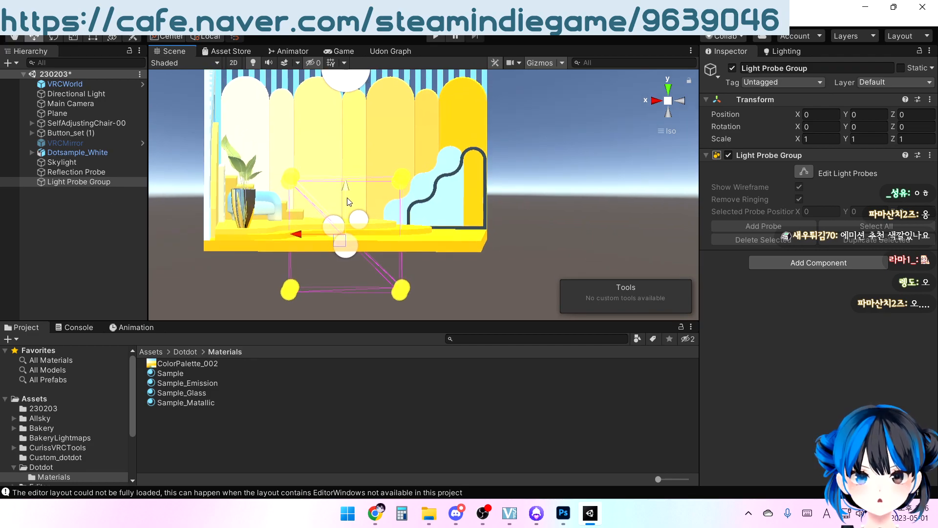
left_click_drag(346, 189, 364, 112)
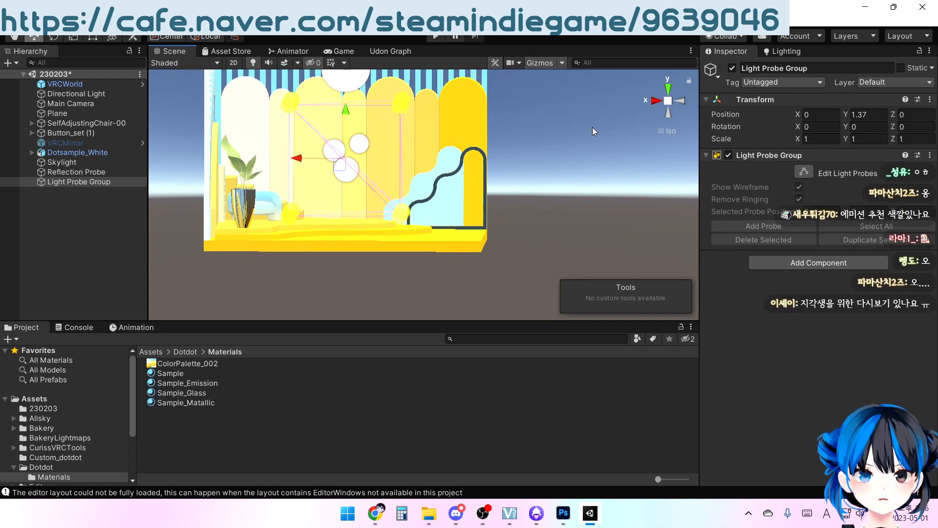
Check the Light Probe Group from the side and front, and lower it slightly to Y 1.347
left_click(655, 101)
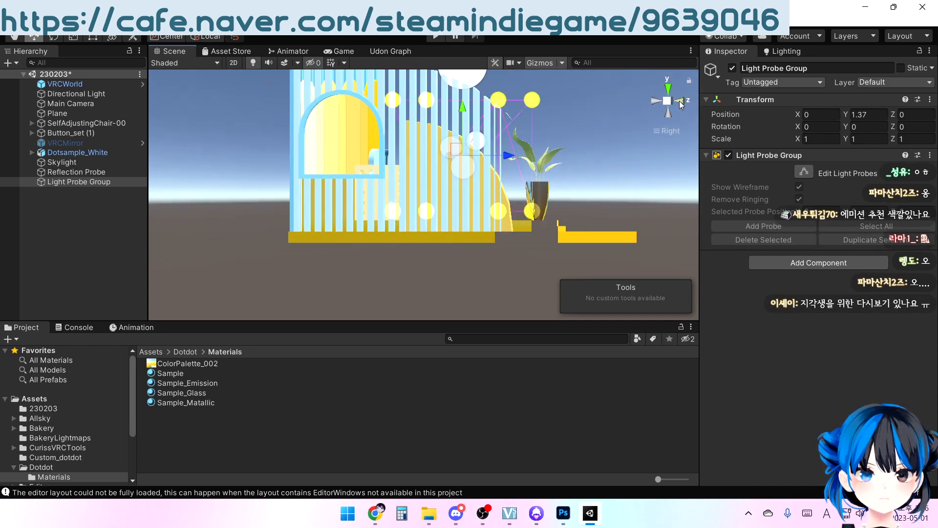
scroll(383, 171, "up", 4)
middle_click_drag(364, 172, 370, 200)
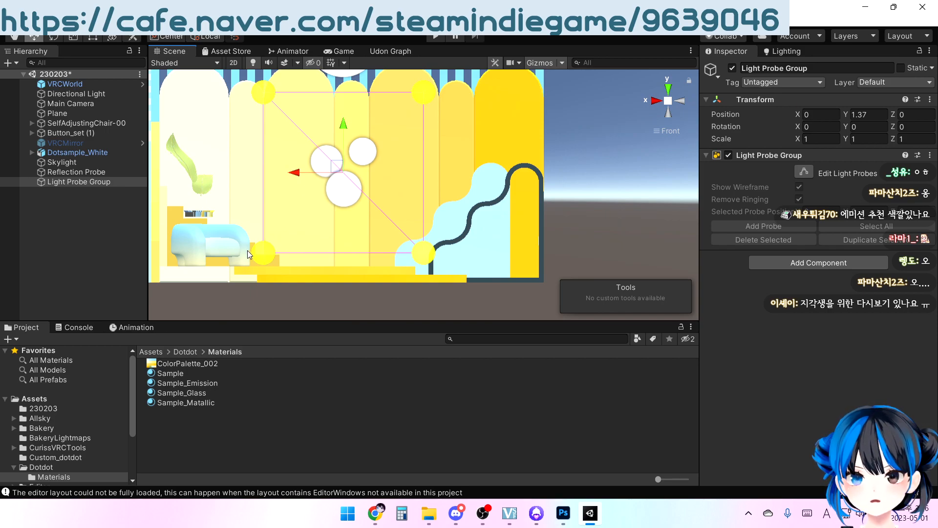
left_click_drag(342, 126, 342, 130)
right_click_drag(426, 136, 304, 169)
right_click_drag(391, 155, 460, 193)
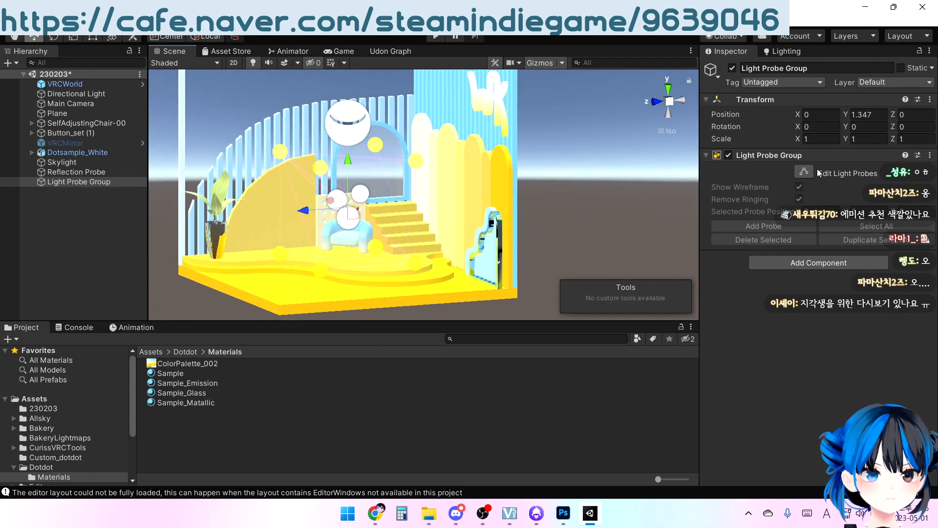
Duplicate all probes in the Light Probe Group and move the copies along X past the railing side of the room
left_click(807, 175)
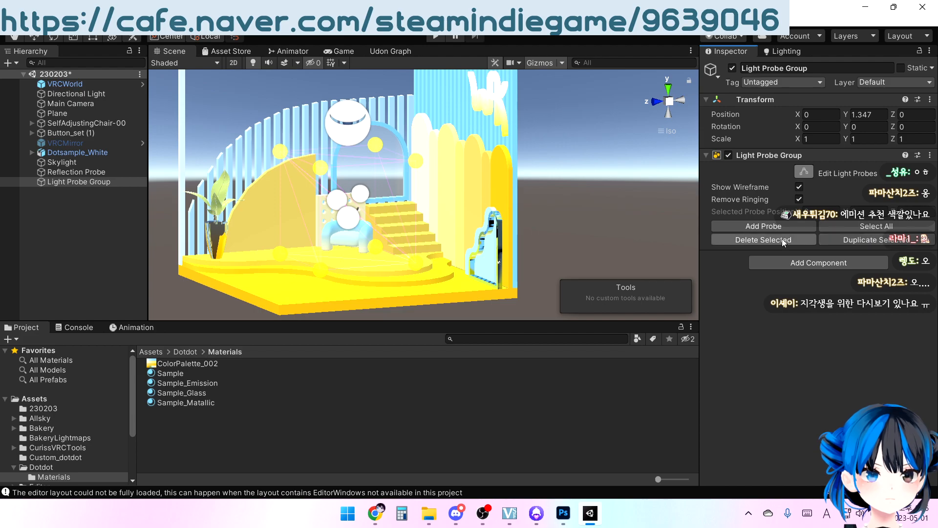
left_click(837, 225)
left_click(858, 242)
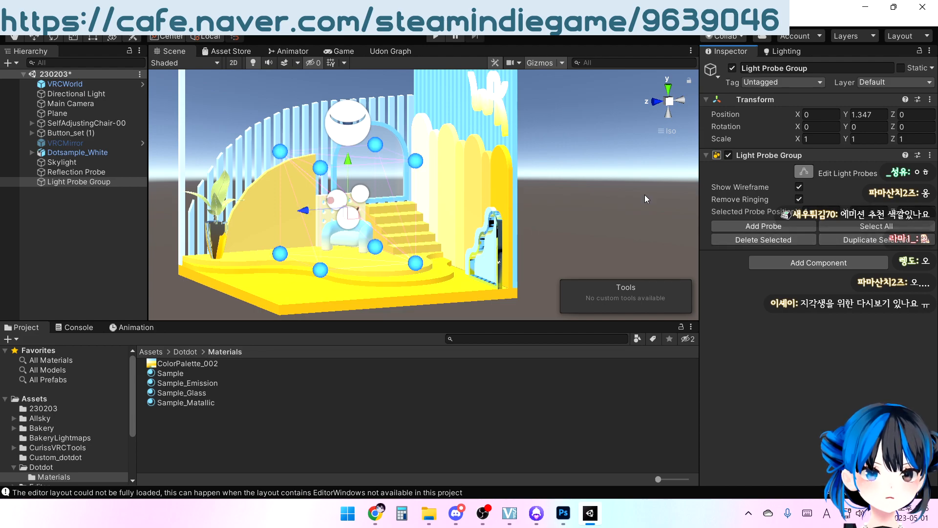
right_click_drag(586, 166, 513, 203)
scroll(363, 184, "down", 3)
right_click_drag(364, 184, 491, 264)
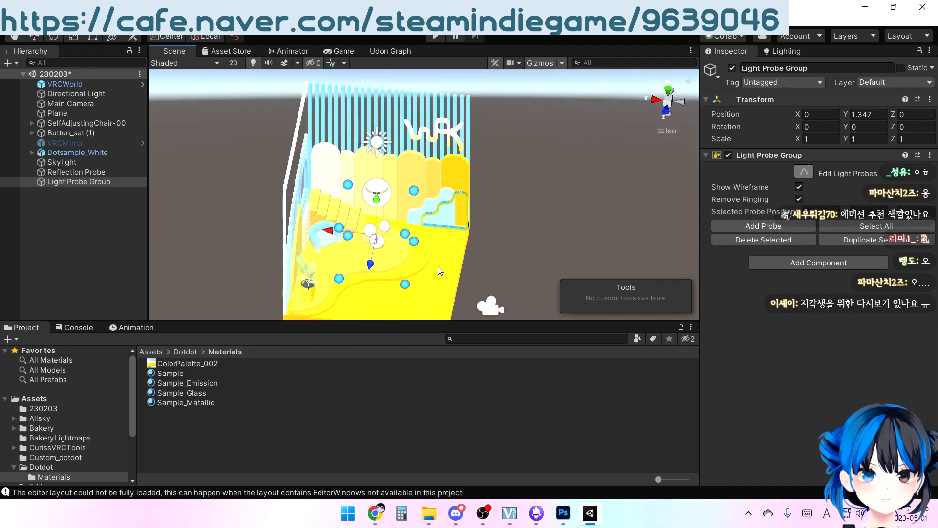
middle_click_drag(362, 239, 361, 217)
left_click_drag(362, 221, 472, 208)
right_click_drag(473, 208, 567, 169)
Delete the four outermost duplicated probes outside the room
left_click_drag(551, 132, 596, 270)
left_click_drag(525, 138, 630, 284)
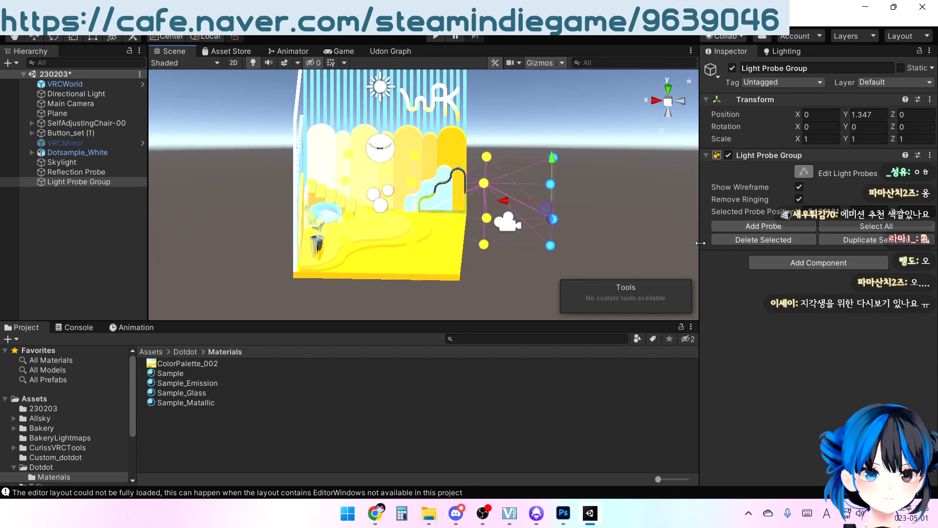
right_click_drag(531, 223, 502, 204)
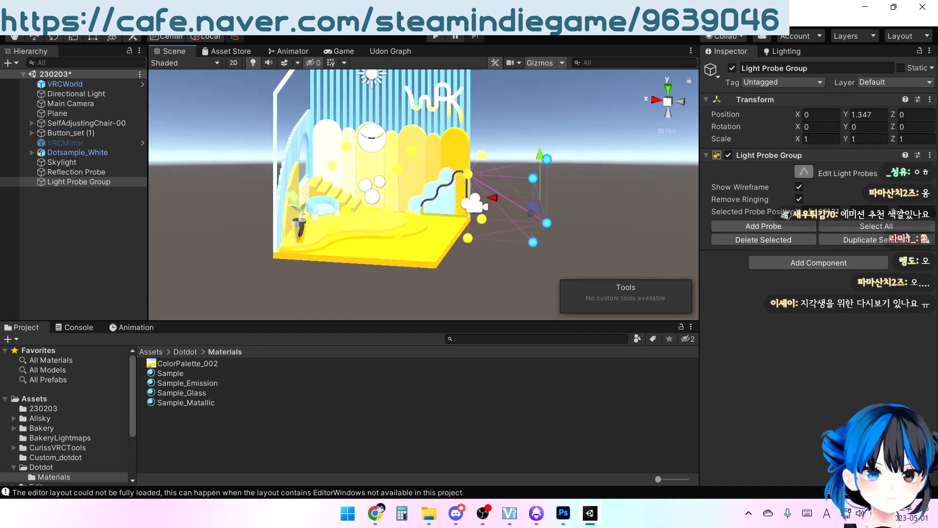
scroll(438, 201, "up", 3)
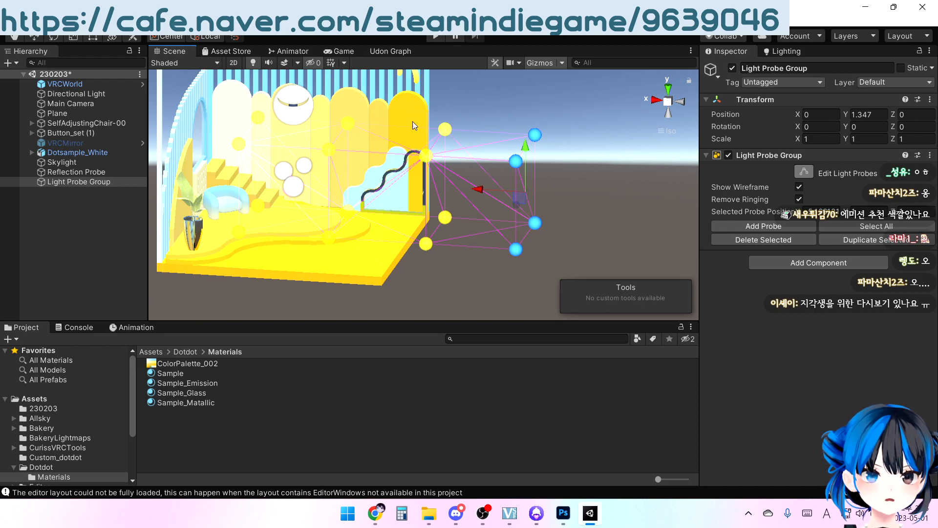
middle_click_drag(407, 154, 442, 176)
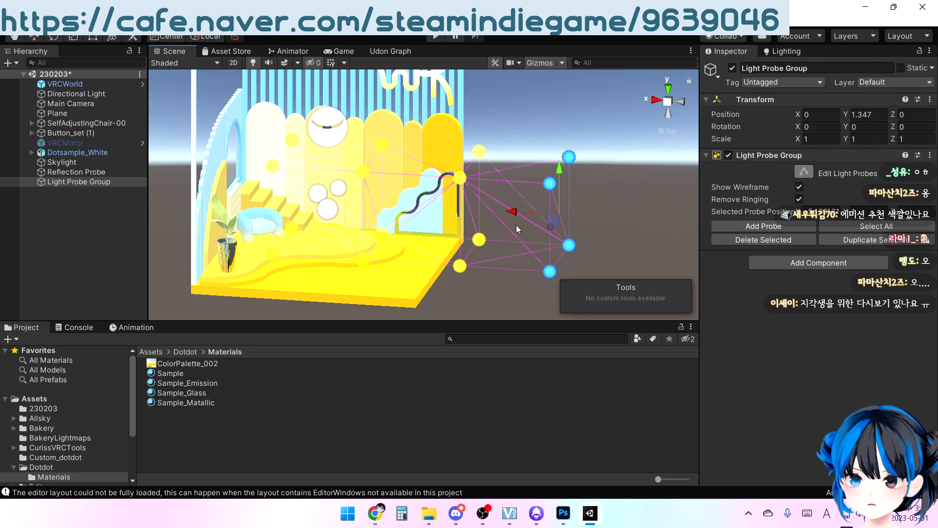
middle_click_drag(538, 219, 518, 215)
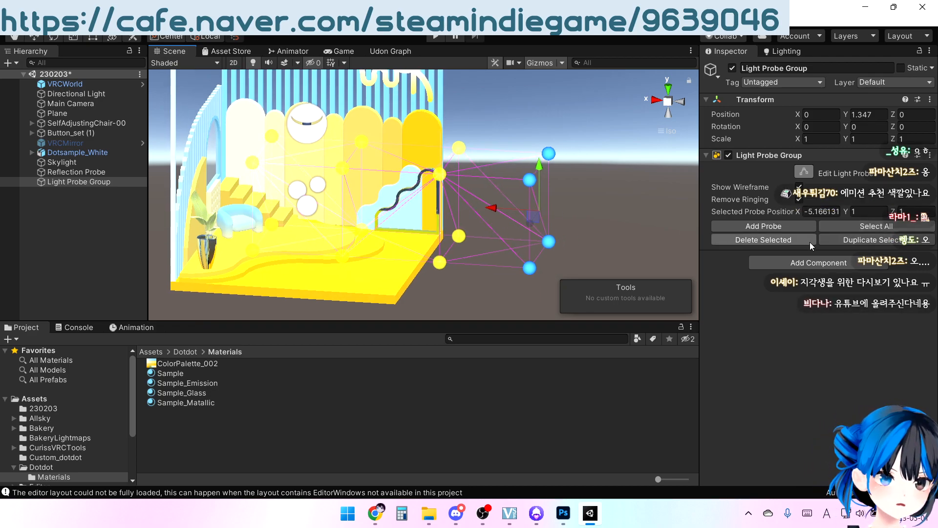
left_click(797, 242)
Move the four remaining duplicated probes back toward the room, to an X position of about -2.94
right_click_drag(438, 213, 498, 179)
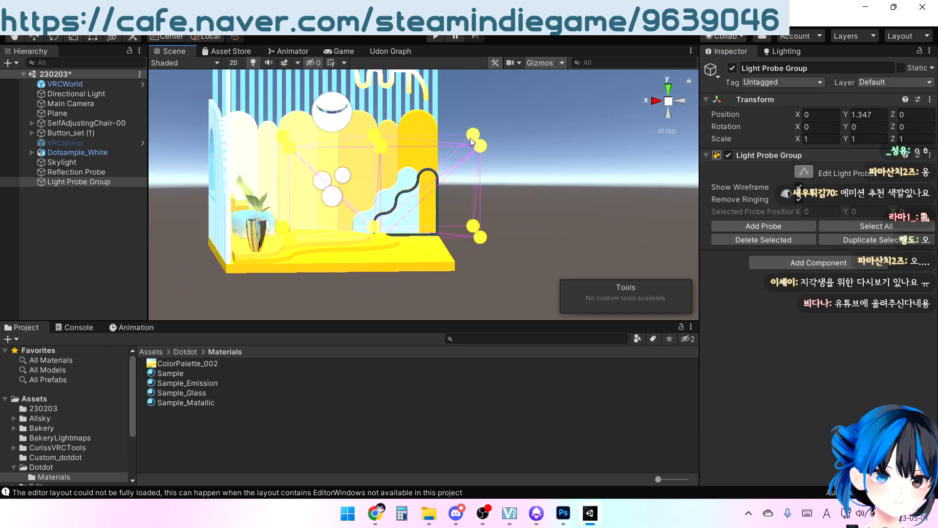
left_click_drag(508, 208, 552, 292)
middle_click_drag(545, 207, 494, 252)
right_click_drag(494, 252, 455, 265)
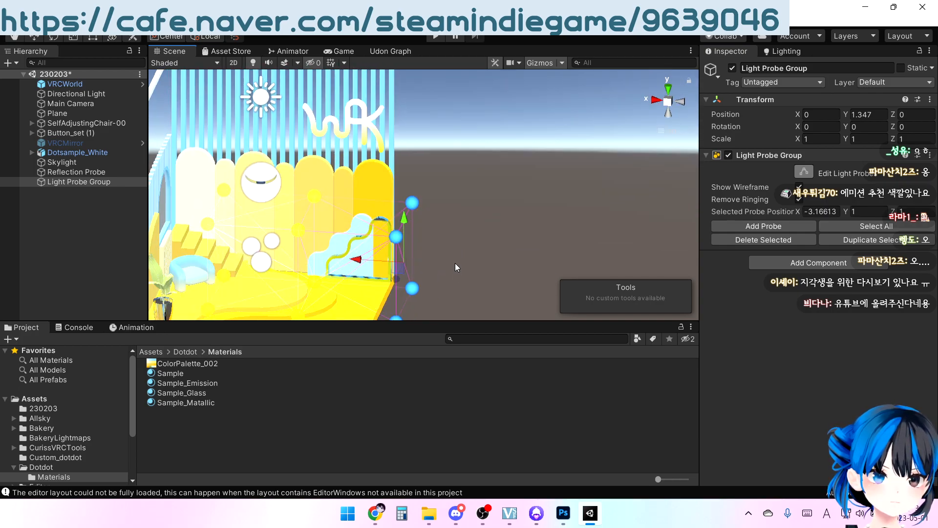
middle_click_drag(456, 265, 522, 194)
left_click_drag(474, 190, 465, 189)
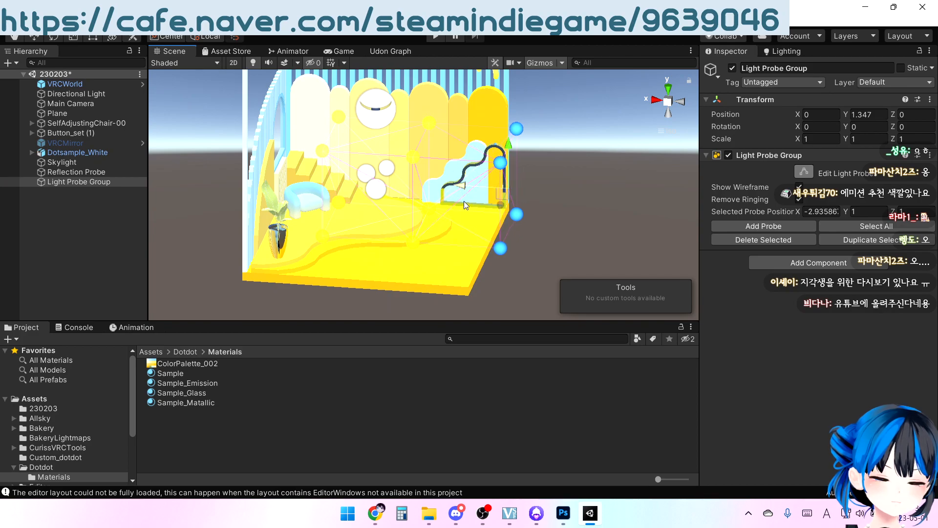
right_click_drag(489, 266, 315, 206)
scroll(372, 137, "down", 4)
right_click_drag(373, 139, 413, 167)
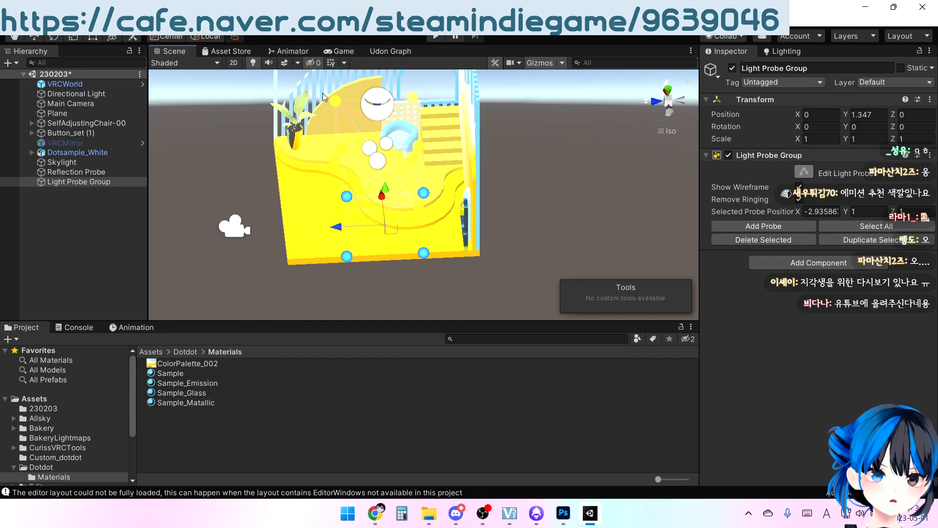
left_click(297, 63)
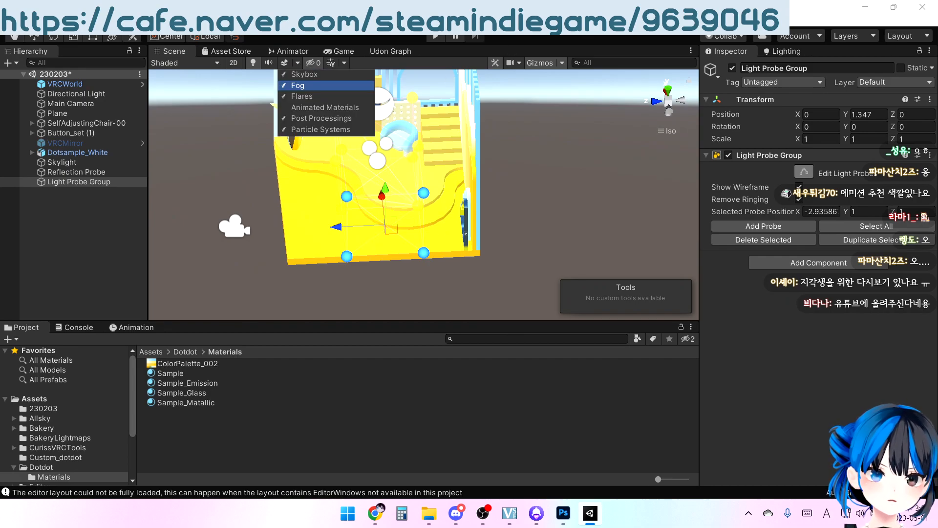
left_click(459, 105)
Duplicate the four probes nearest the armchair side and move the copies toward the slatted wall, to X about 1.98
scroll(467, 110, "down", 3)
middle_click_drag(469, 111, 491, 135)
left_click_drag(323, 102, 473, 320)
right_click_drag(355, 254, 448, 278)
left_click_drag(345, 89, 490, 165)
right_click_drag(490, 165, 509, 176)
middle_click_drag(509, 176, 506, 234)
scroll(410, 214, "up", 2)
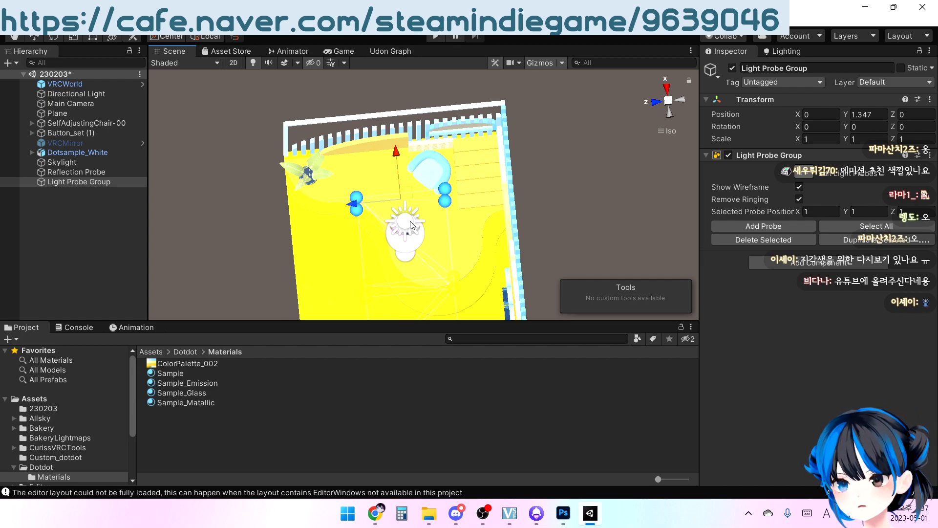
middle_click_drag(461, 214, 473, 214)
scroll(466, 220, "up", 1)
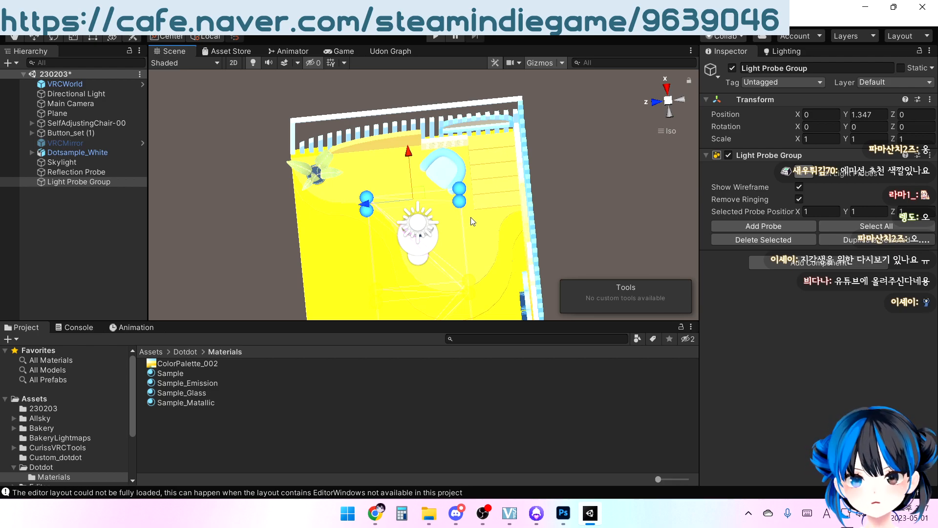
left_click(885, 240)
left_click_drag(409, 148, 400, 110)
From the top view, align the outer probes inside the room's edges at X about 2.13 and X about -2.25
left_click(655, 101)
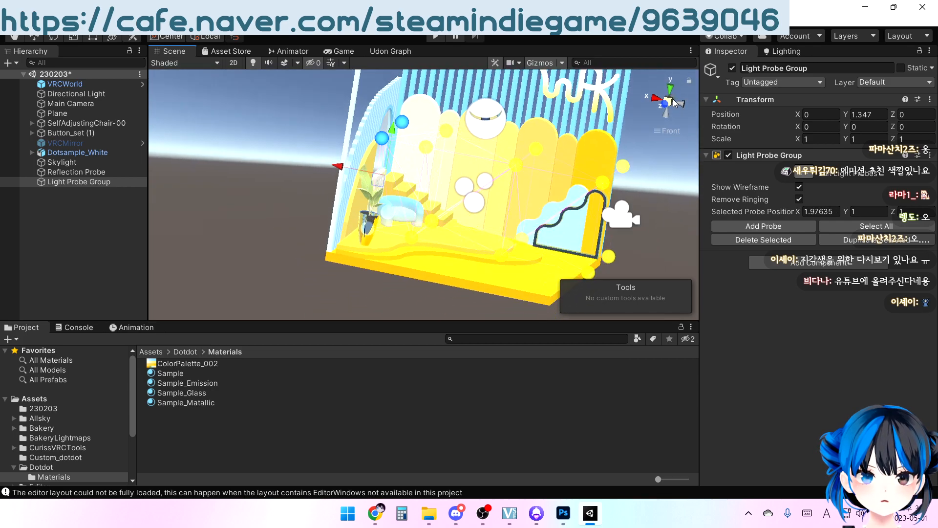
left_click(670, 89)
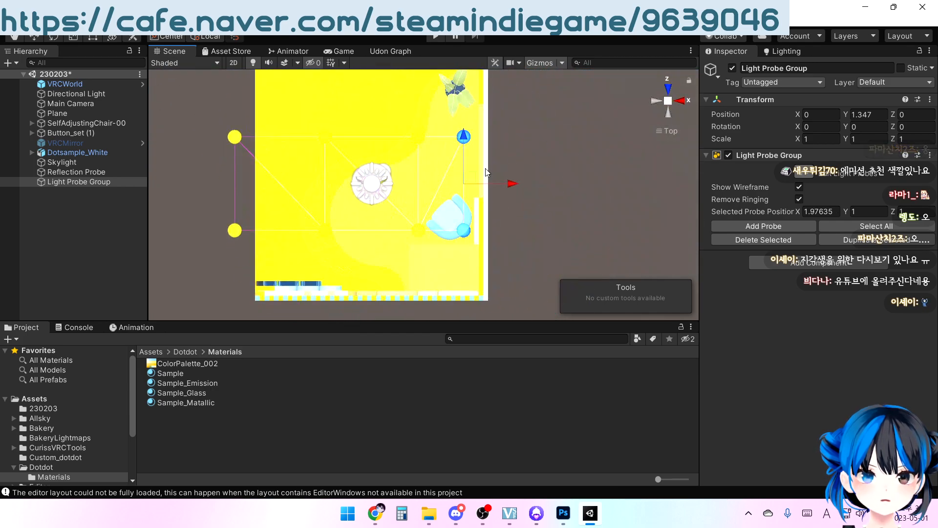
left_click_drag(505, 186, 514, 183)
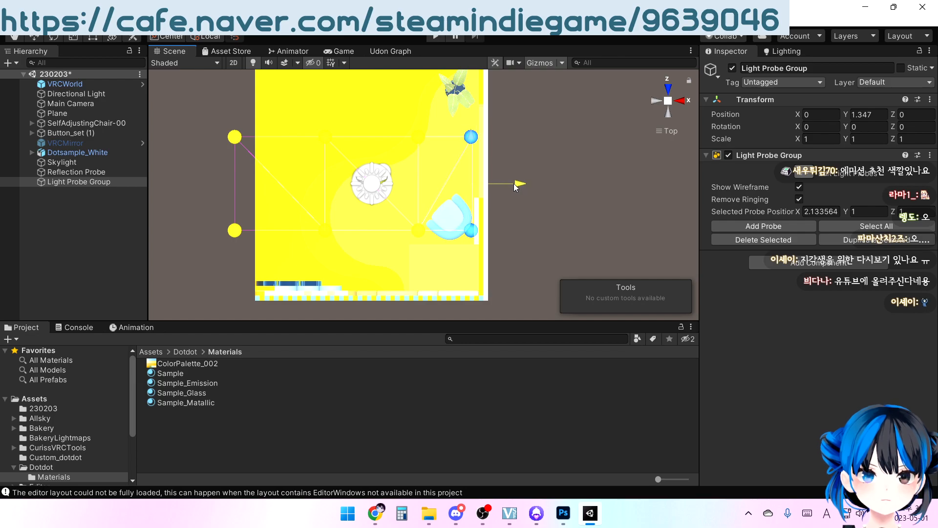
left_click_drag(207, 117, 253, 249)
left_click_drag(279, 180, 309, 182)
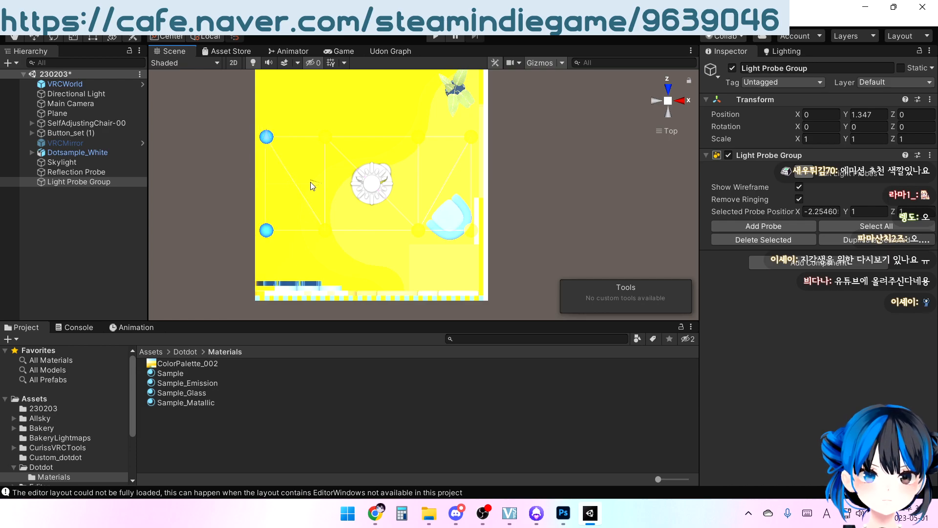
Duplicate the row of probes nearest the back wall and move the copies toward that wall, to Z about -2.10
left_click_drag(216, 206, 531, 256)
left_click(880, 244)
left_click_drag(368, 191, 370, 240)
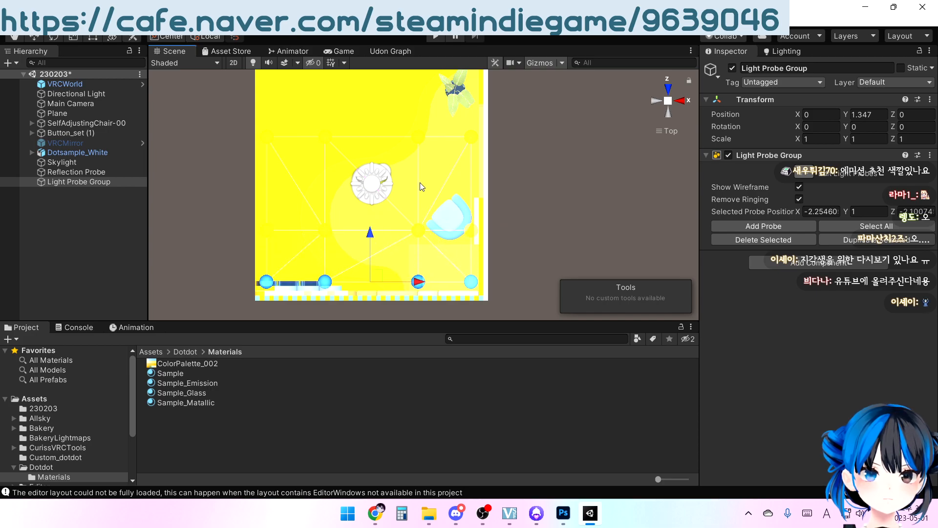
Duplicate the row of probes nearest the room's open front and move the copies toward the front edge, to Z about 2.30
middle_click_drag(420, 184, 420, 214)
left_click_drag(229, 129, 495, 182)
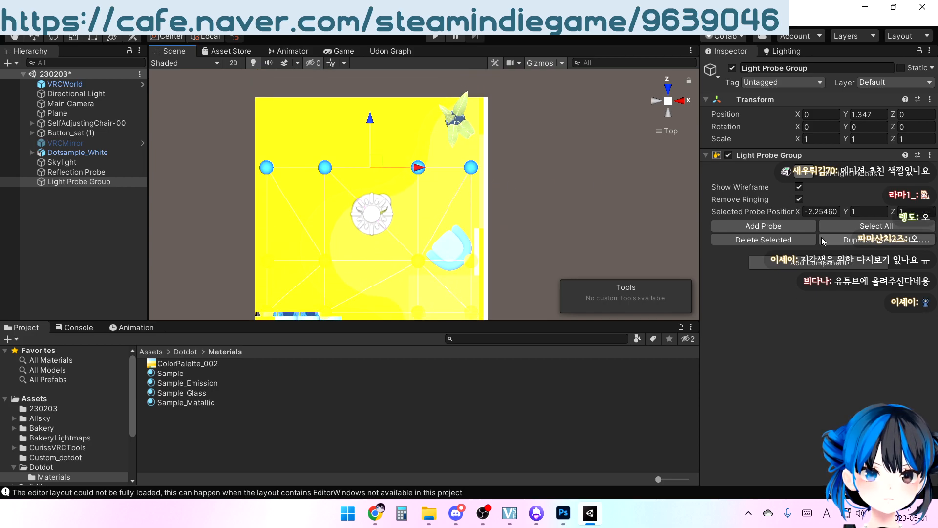
left_click_drag(370, 119, 370, 58)
From the front view, duplicate the whole probe grid and move the copies up, to Y about 3.42
right_click_drag(234, 277, 455, 167)
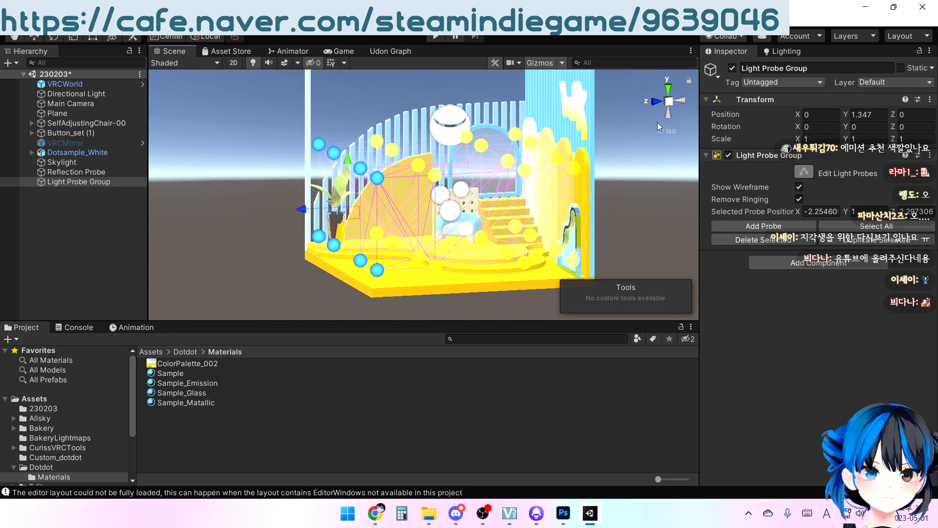
left_click(658, 102)
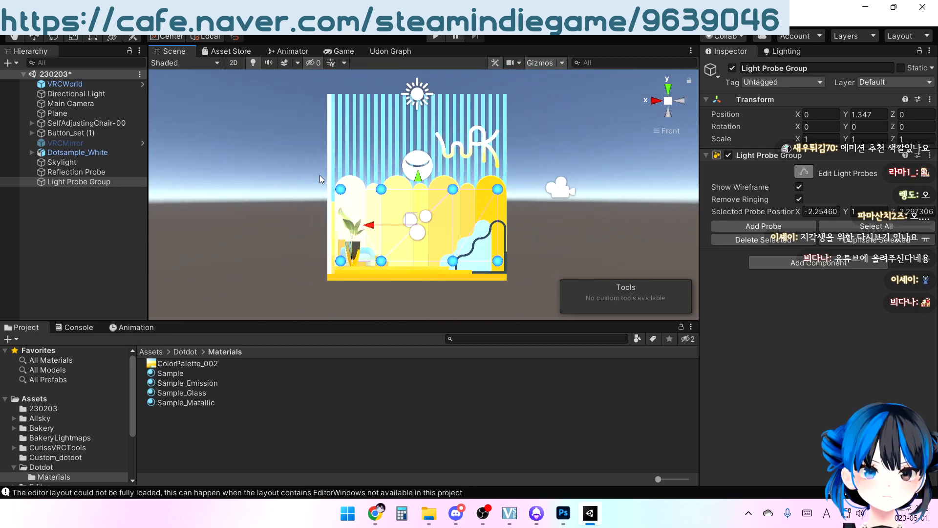
left_click_drag(487, 259, 535, 283)
left_click(851, 239)
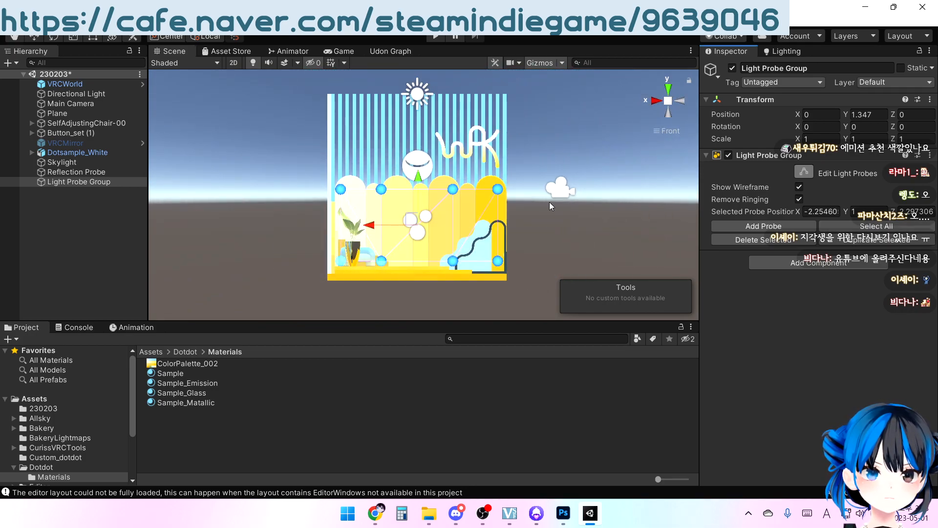
left_click_drag(426, 185, 418, 50)
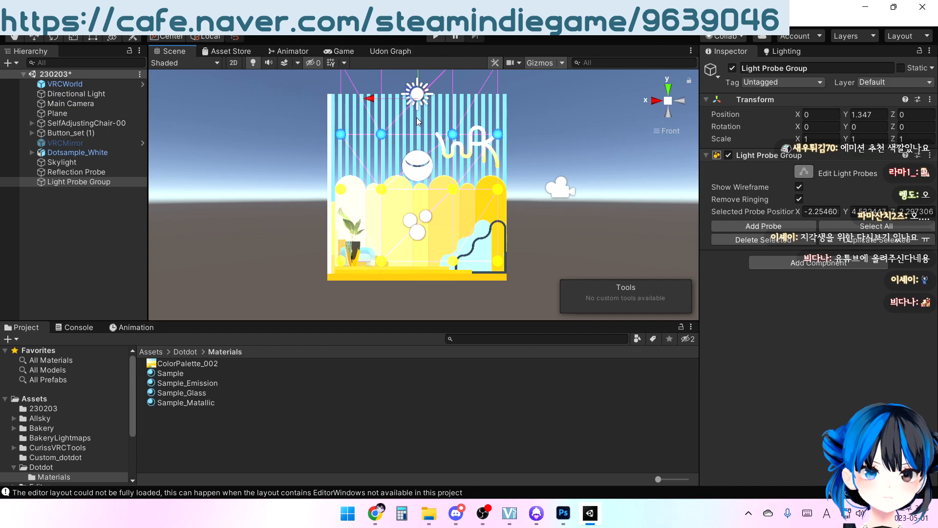
key("f")
left_click_drag(549, 131, 549, 131)
left_click_drag(415, 77, 415, 117)
left_click_drag(569, 205, 481, 247, "alt")
middle_click_drag(481, 247, 464, 174)
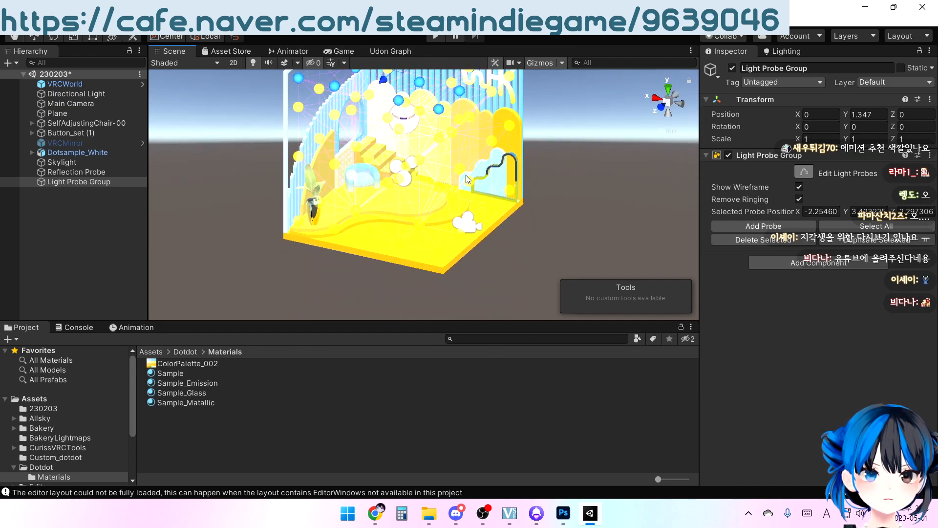
Move the light probe buried in the armchair up and clear of it, to X about 2.00 and Y about -0.52
scroll(507, 206, "up", 6)
left_click_drag(537, 182, 493, 184, "alt")
left_click_drag(391, 146, 467, 223, "alt")
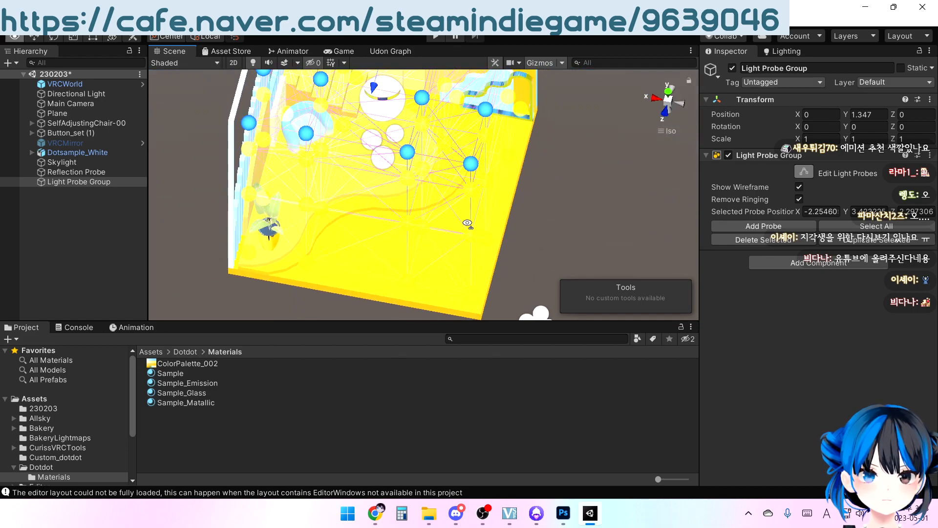
middle_click_drag(355, 155, 400, 184)
scroll(400, 184, "up", 6)
left_click_drag(387, 139, 400, 201, "alt")
middle_click_drag(399, 91, 397, 178)
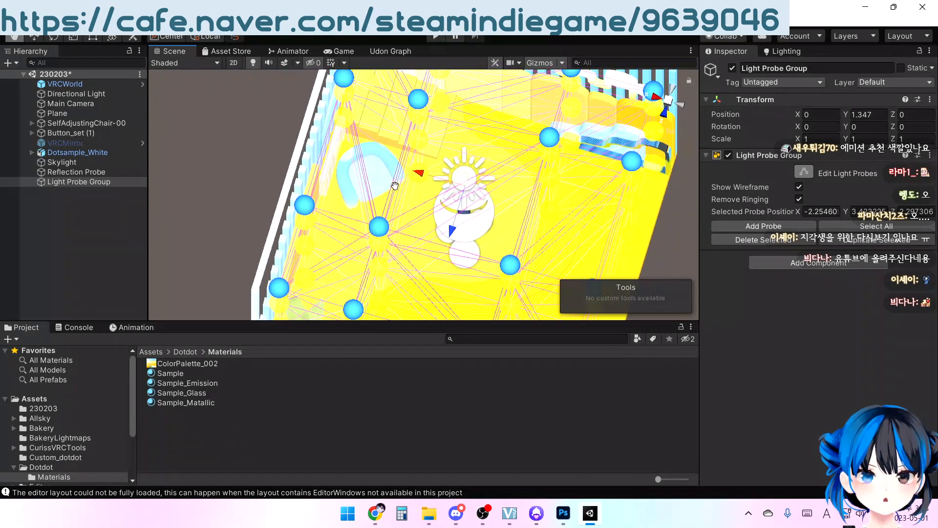
scroll(397, 179, "up", 4)
left_click_drag(351, 142, 313, 135, "alt")
scroll(312, 153, "up", 3)
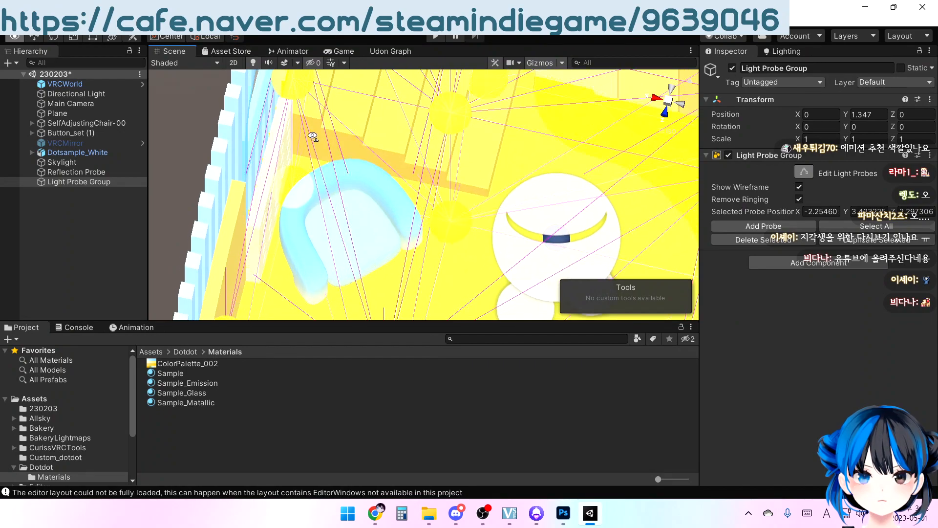
left_click(307, 195)
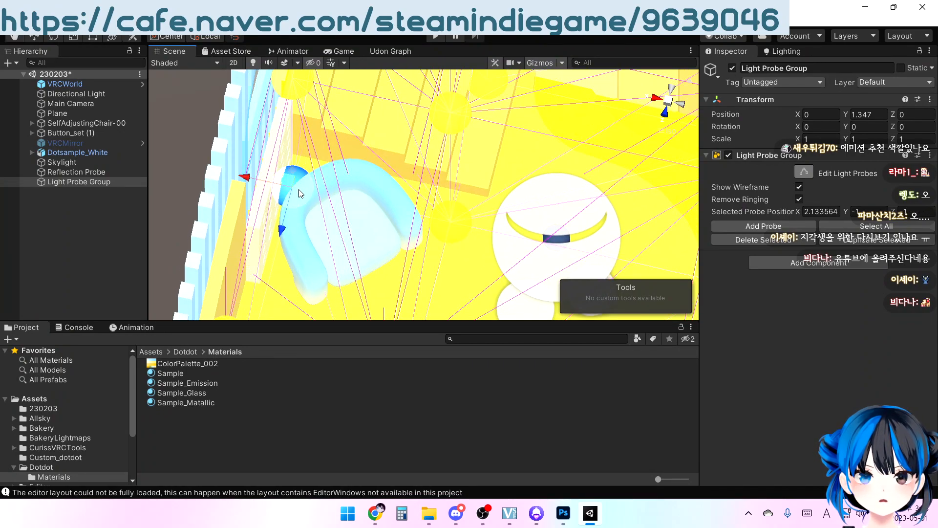
middle_click_drag(329, 200, 385, 150)
scroll(366, 169, "up", 4)
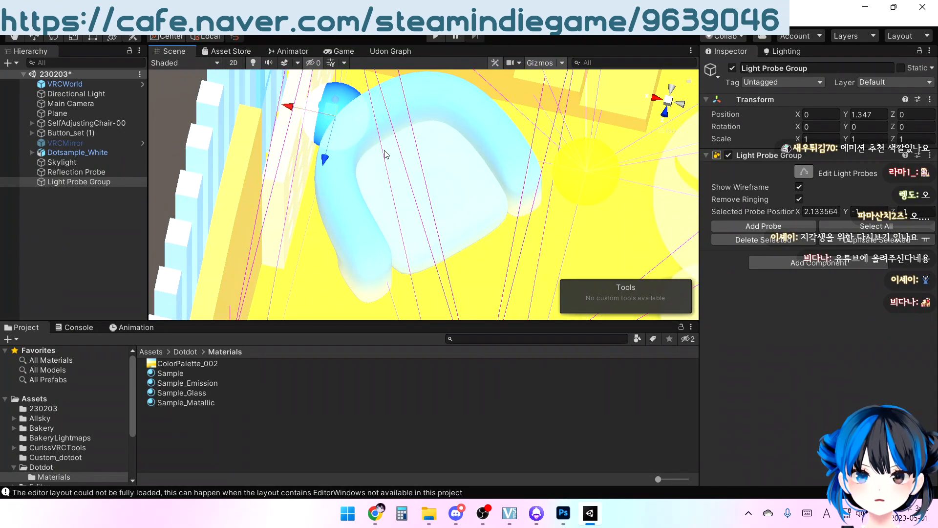
scroll(383, 151, "up", 4)
middle_click_drag(330, 127, 328, 168)
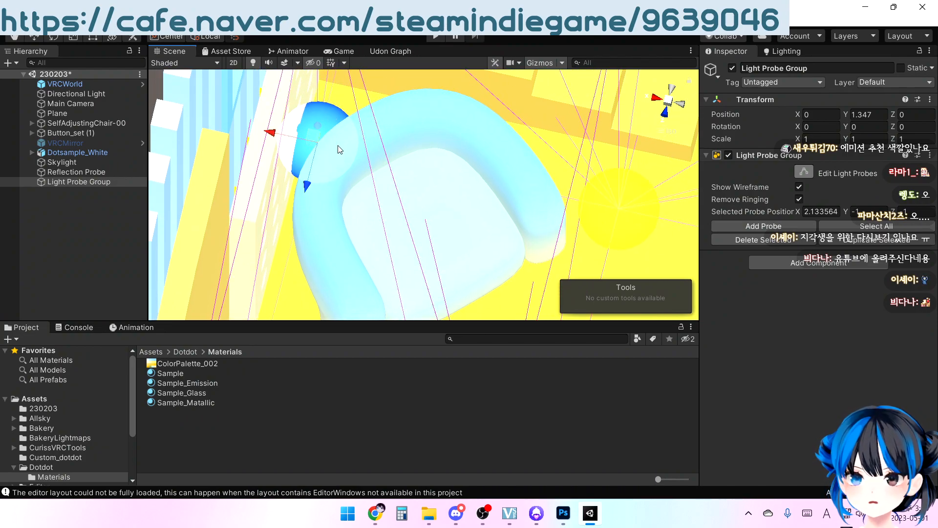
middle_click_drag(359, 163, 377, 194)
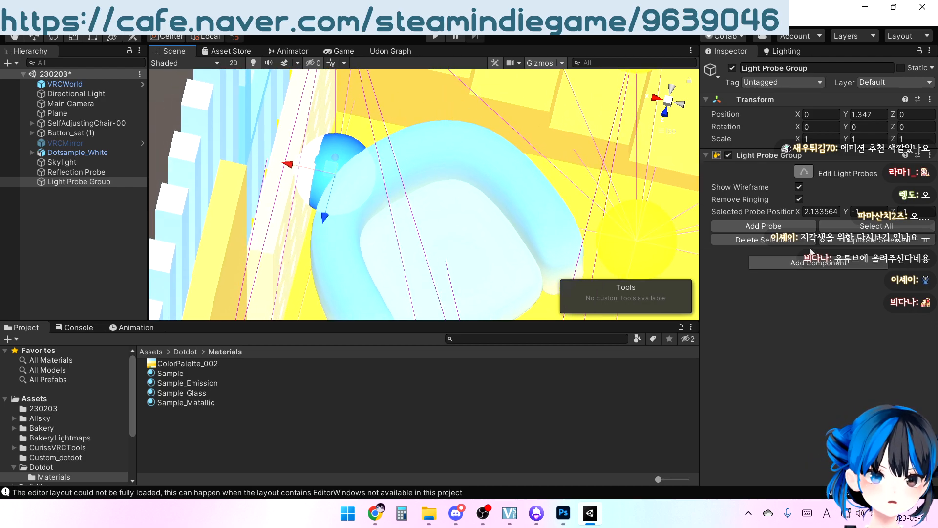
right_click_drag(354, 232, 360, 243)
middle_click_drag(360, 242, 368, 200)
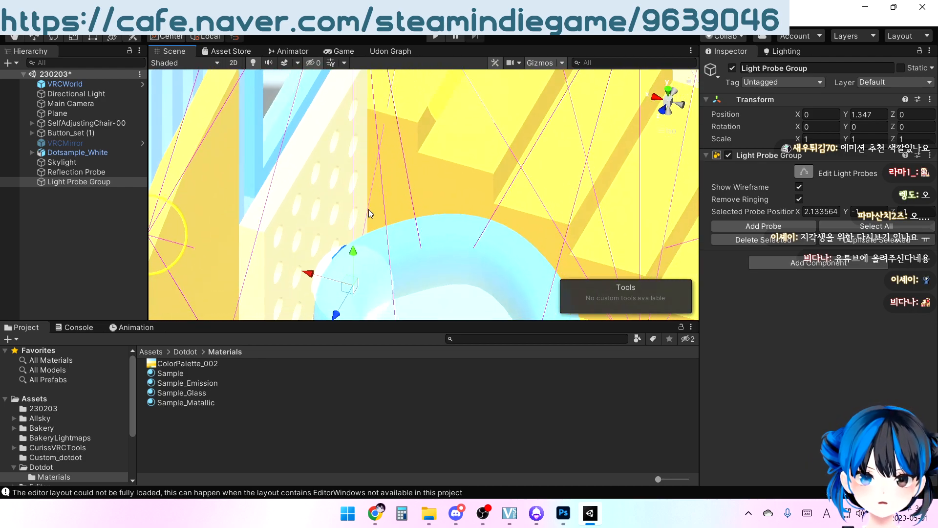
left_click_drag(356, 261, 346, 185)
Raise the light probe buried in the upper part of the staircase above the steps
middle_click_drag(494, 155, 387, 216)
scroll(387, 215, "down", 3)
right_click_drag(420, 218, 513, 264)
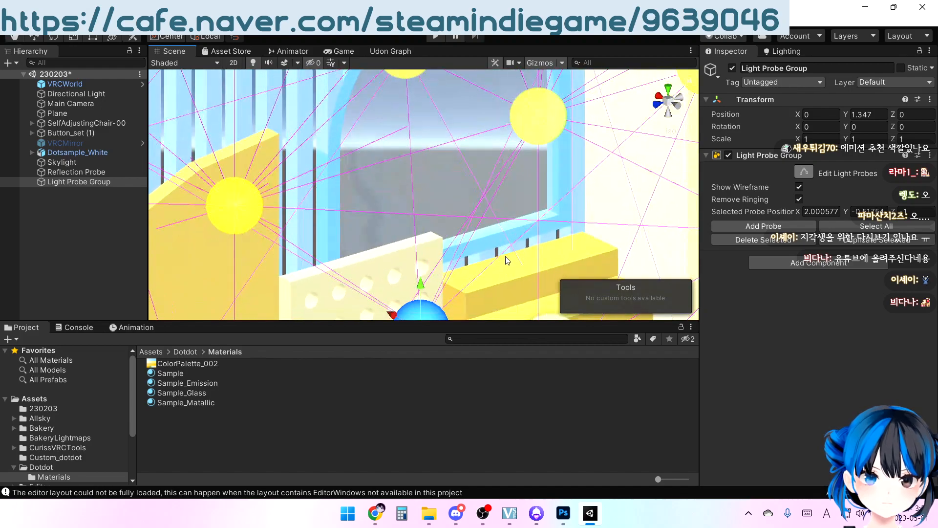
middle_click_drag(513, 264, 325, 109)
right_click_drag(323, 106, 424, 98)
middle_click_drag(424, 98, 401, 161)
left_click(413, 94)
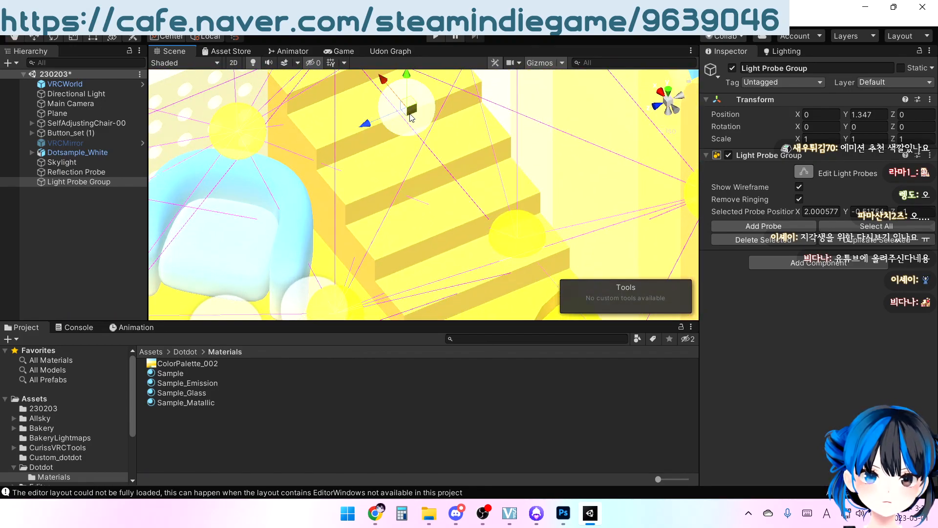
middle_click_drag(478, 171, 454, 253)
right_click_drag(453, 253, 453, 239)
middle_click_drag(453, 238, 330, 217)
left_click_drag(400, 181, 398, 68)
Raise the light probe at the lower end of the staircase and shift it slightly so it clears the steps
right_click_drag(387, 97, 423, 136)
middle_click_drag(362, 244, 433, 169)
left_click(420, 158)
left_click_drag(414, 124, 429, 93)
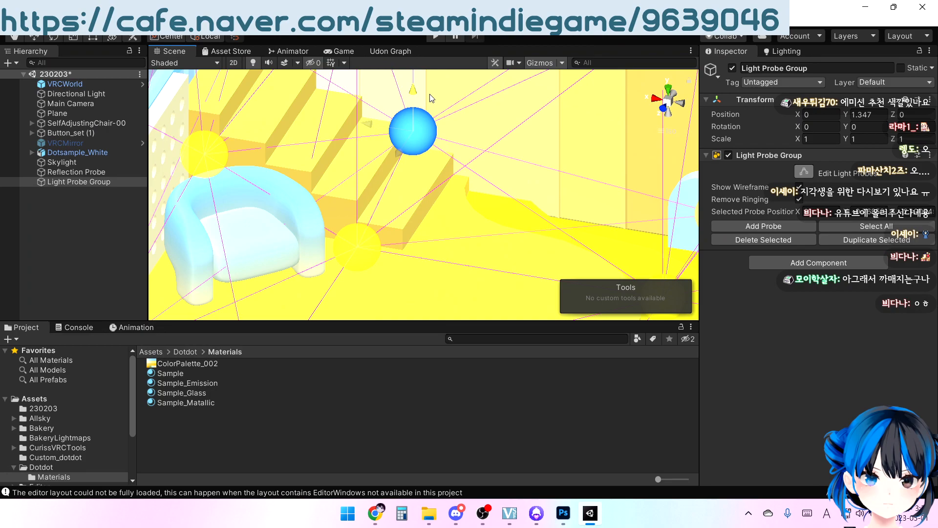
left_click_drag(363, 118, 376, 119)
Shift the two low light probes beside the blue cloud-shaped wall piece slightly together along the Z axis
scroll(405, 146, "down", 9)
middle_click_drag(540, 222, 532, 170)
scroll(528, 200, "down", 5)
middle_click_drag(525, 203, 523, 154)
mouse_move(524, 154)
right_mouse_down()
mouse_move(473, 157)
mouse_move(405, 215)
mouse_move(409, 172)
mouse_move(531, 159)
right_mouse_up()
middle_click_drag(532, 159, 431, 193)
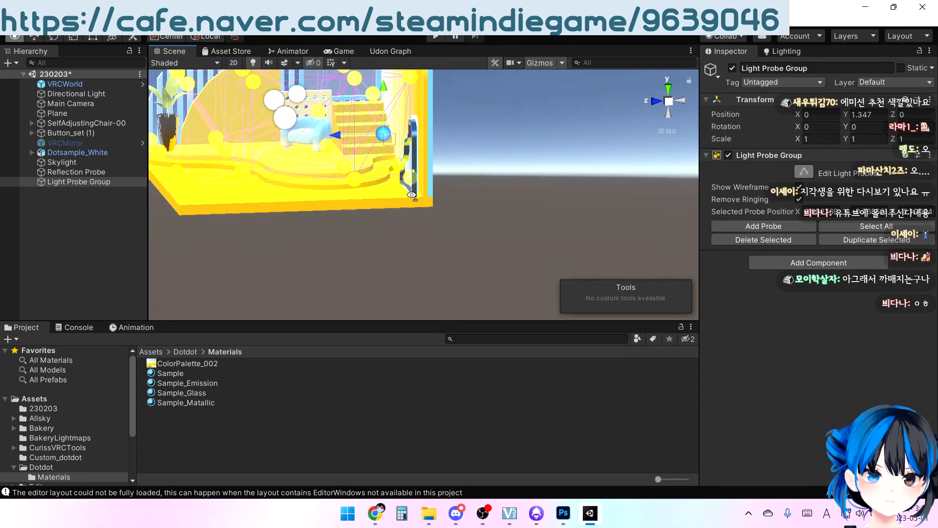
right_click_drag(430, 168, 433, 198)
left_click(419, 182)
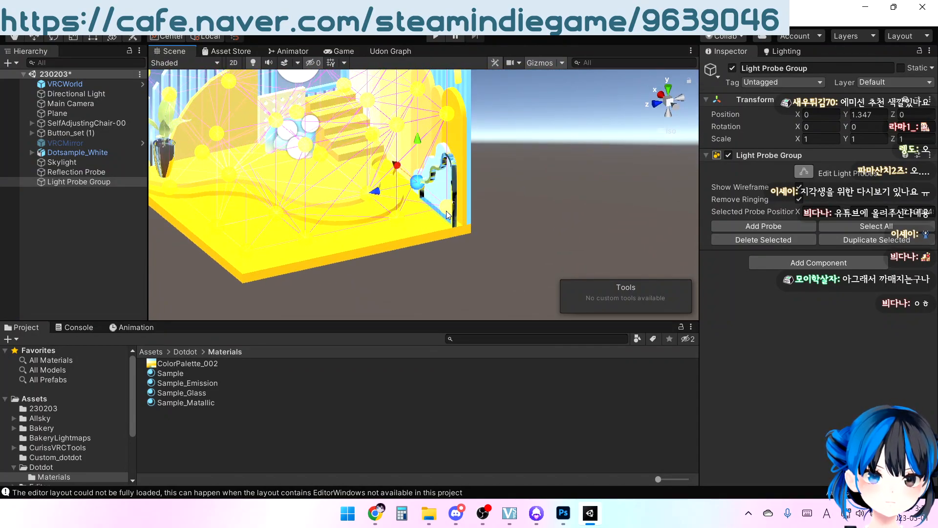
left_click(447, 209, "shift")
left_click_drag(387, 202, 378, 201)
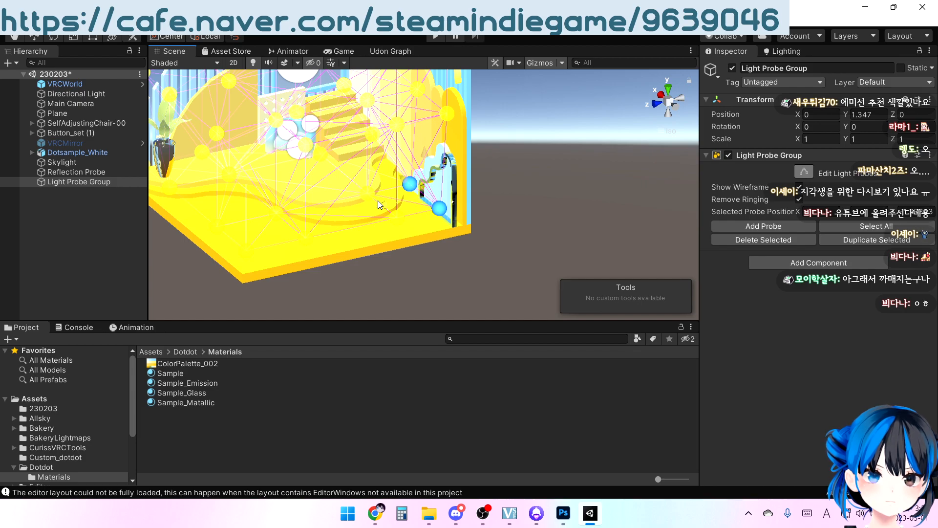
Move the low light probe behind the potted plant slightly inward from the slatted wall along the X axis
right_click_drag(452, 209, 364, 215)
middle_click_drag(365, 215, 463, 171)
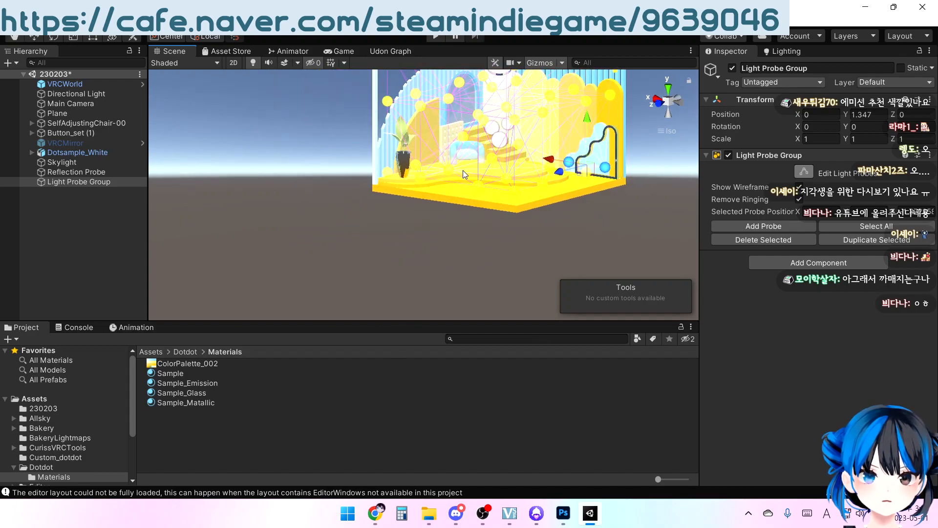
scroll(462, 169, "up", 6)
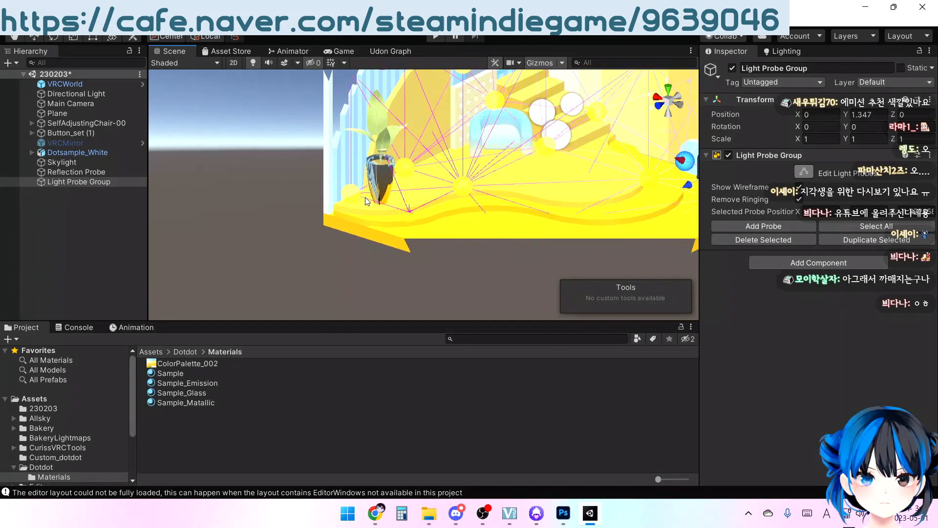
left_click(354, 196)
scroll(353, 185, "down", 3)
left_click_drag(360, 152, 365, 140)
left_click_drag(327, 174, 334, 180)
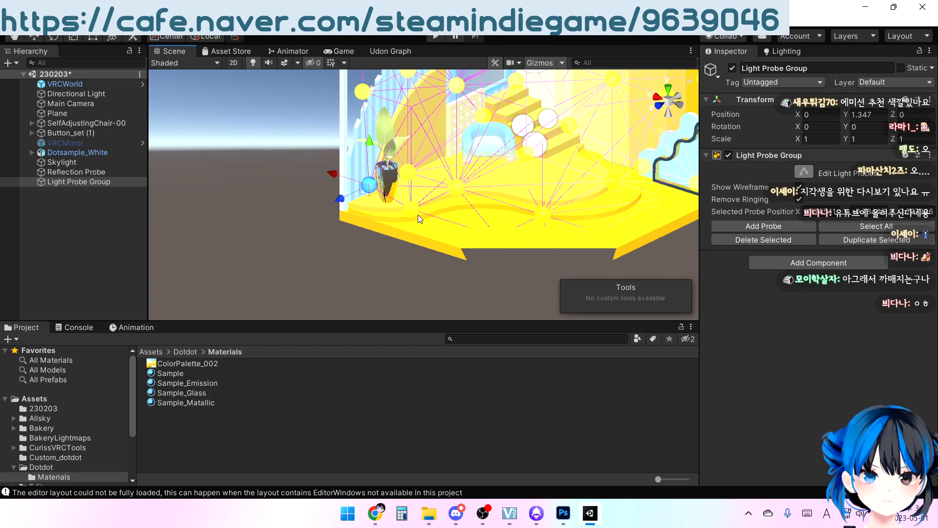
Examine the light probe layout from above and around the room, and deselect the Light Probe Group
left_click_drag(414, 177, 294, 254, "alt")
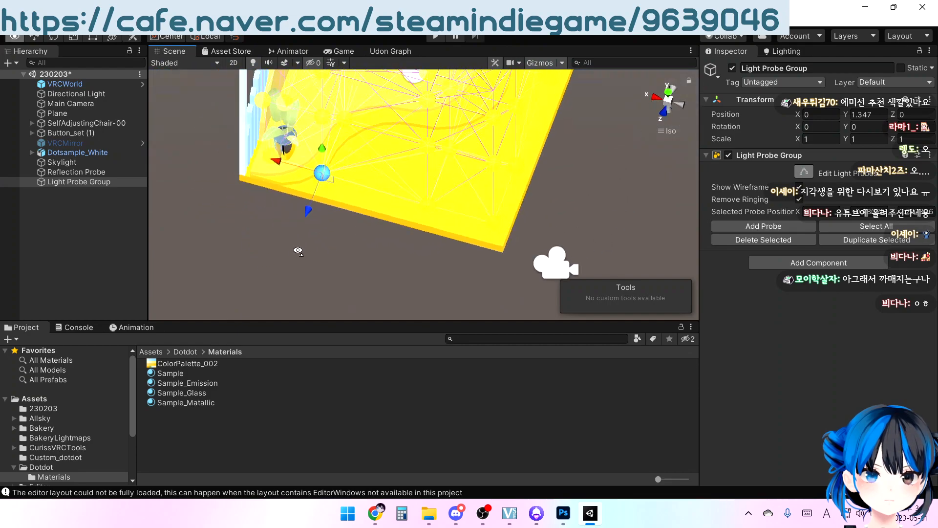
middle_click_drag(546, 180, 438, 240)
scroll(438, 240, "down", 8)
middle_click_drag(447, 194, 459, 228)
left_click_drag(460, 228, 513, 182, "alt")
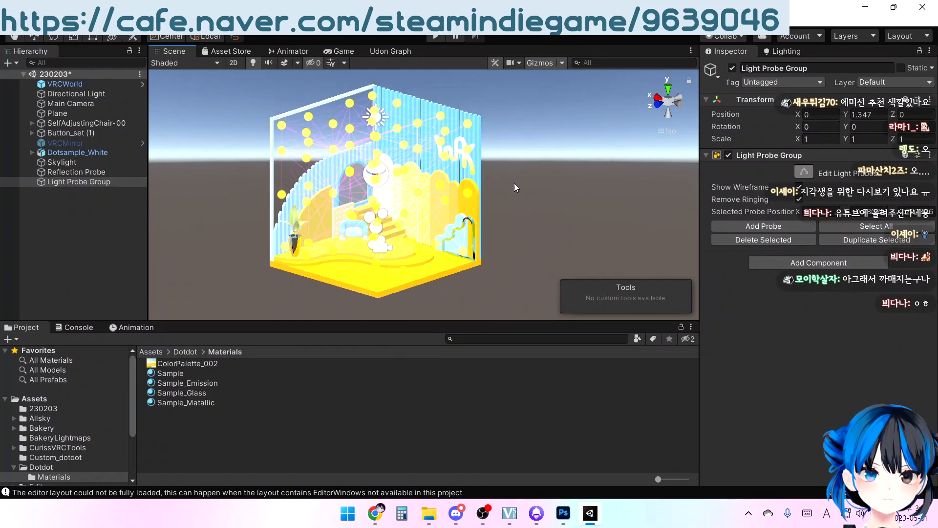
left_click(98, 220)
middle_click_drag(399, 202, 390, 171)
left_click_drag(391, 171, 416, 161, "alt")
middle_click_drag(416, 162, 429, 204)
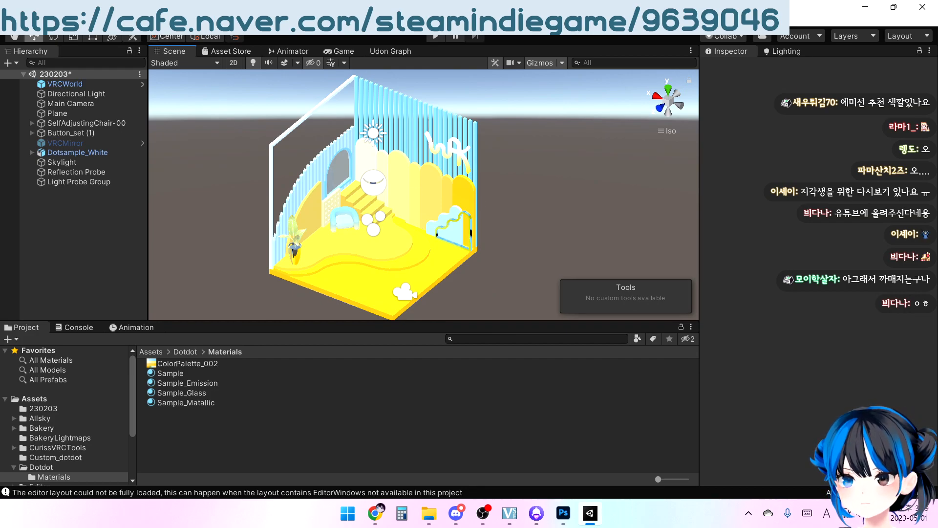
Save the scene and open Bakery's Render Lightmap window
left_click(9, 21)
left_click(24, 63)
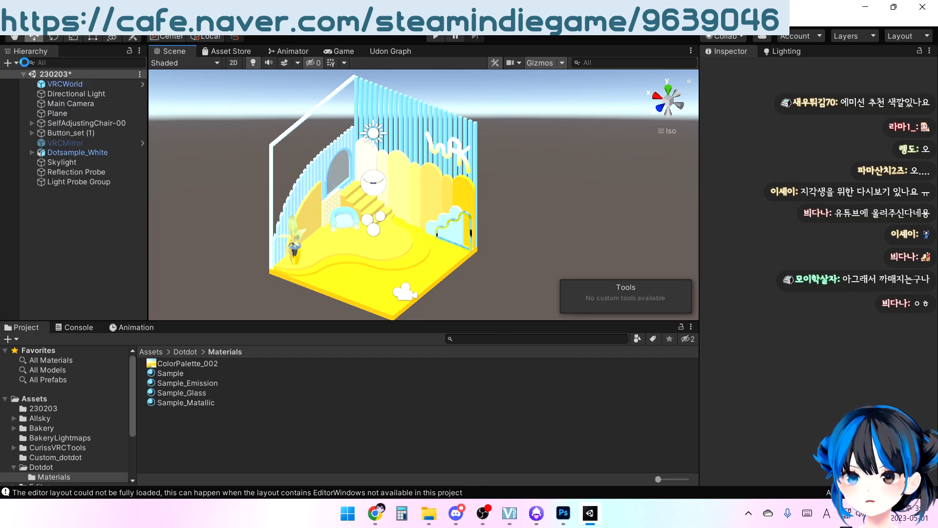
left_click(137, 21)
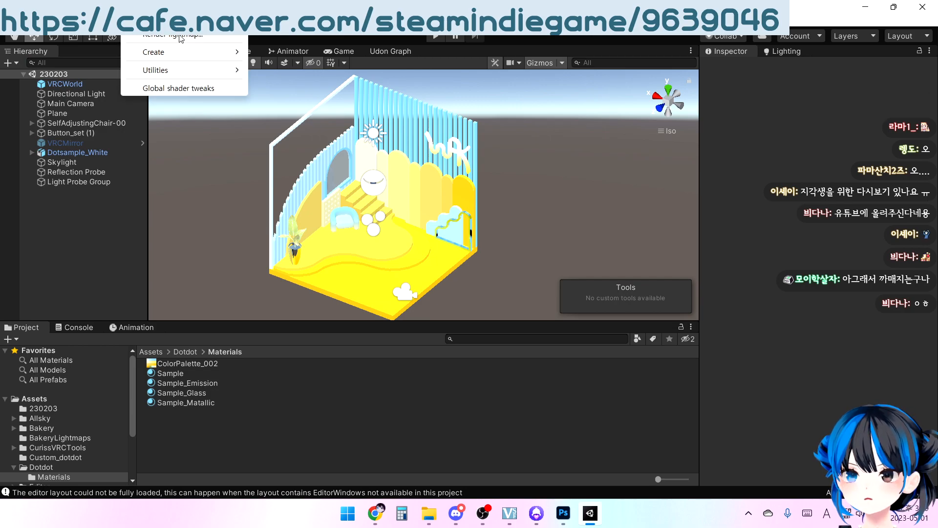
left_click(180, 36)
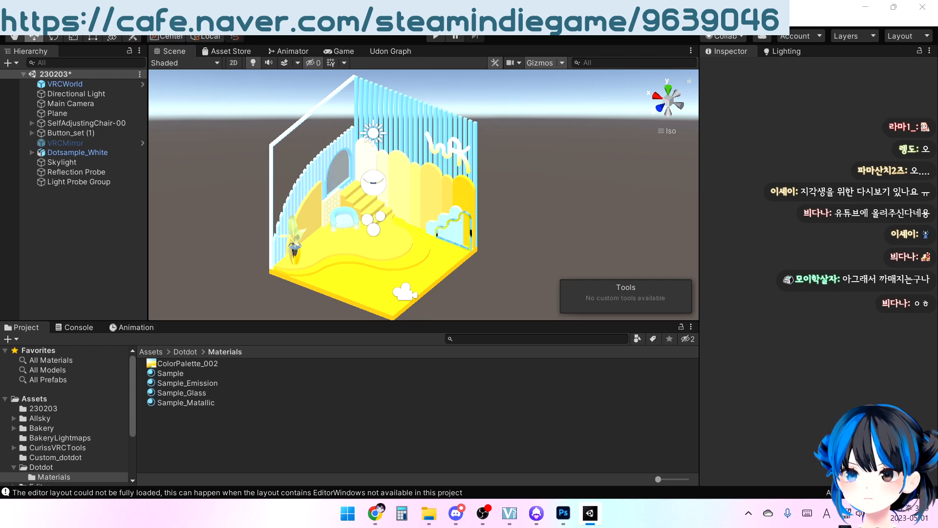
Switch Bakery's settings mode to Experimental and reposition its window so the expanded settings are within reach
left_click_drag(332, 92, 521, 96)
left_click(512, 136)
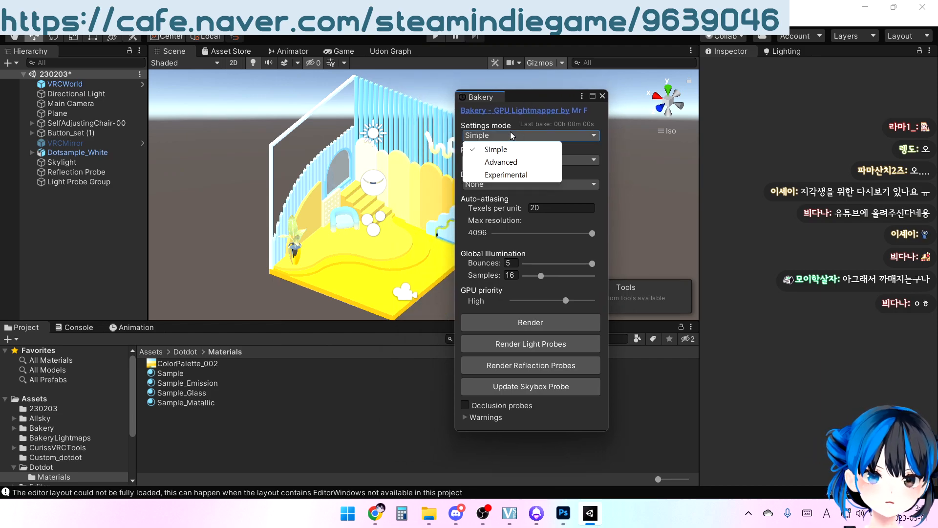
left_click(504, 175)
left_click_drag(529, 100, 488, 35)
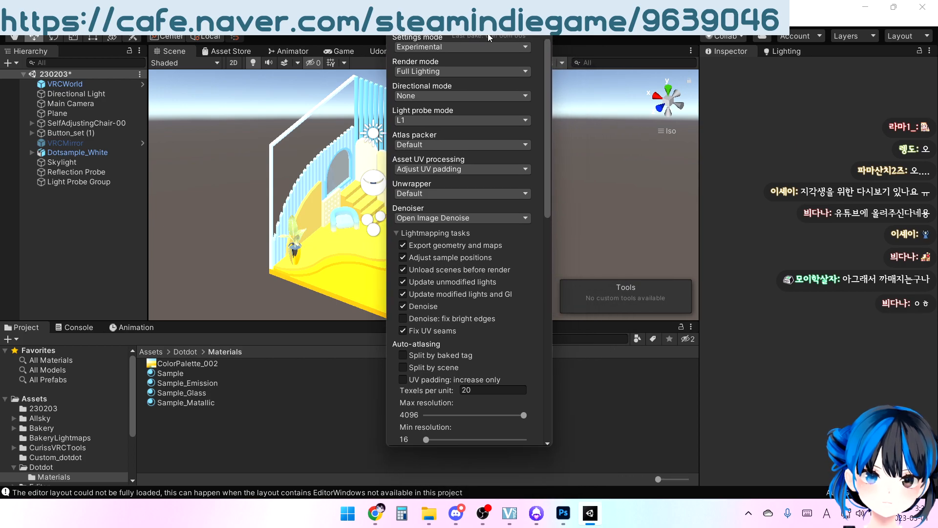
Review the Bakery bake settings and set the auto-atlasing texels per unit to 80
left_click_drag(549, 59, 552, 102)
scroll(479, 136, "up", 3)
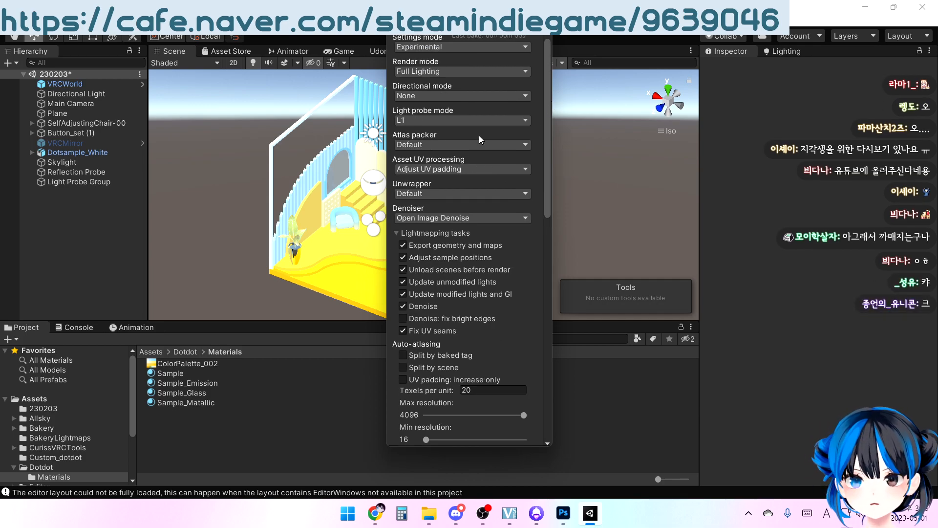
scroll(459, 55, "down", 5)
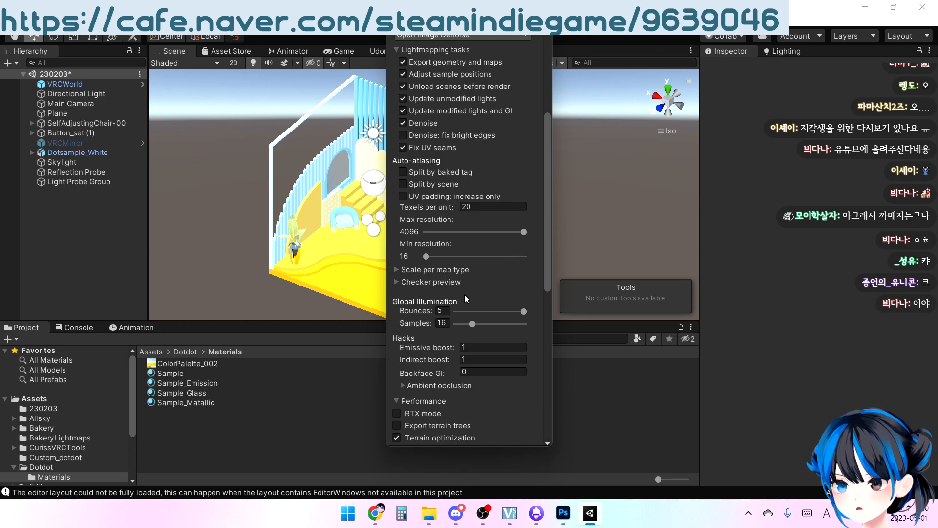
scroll(450, 259, "up", 4)
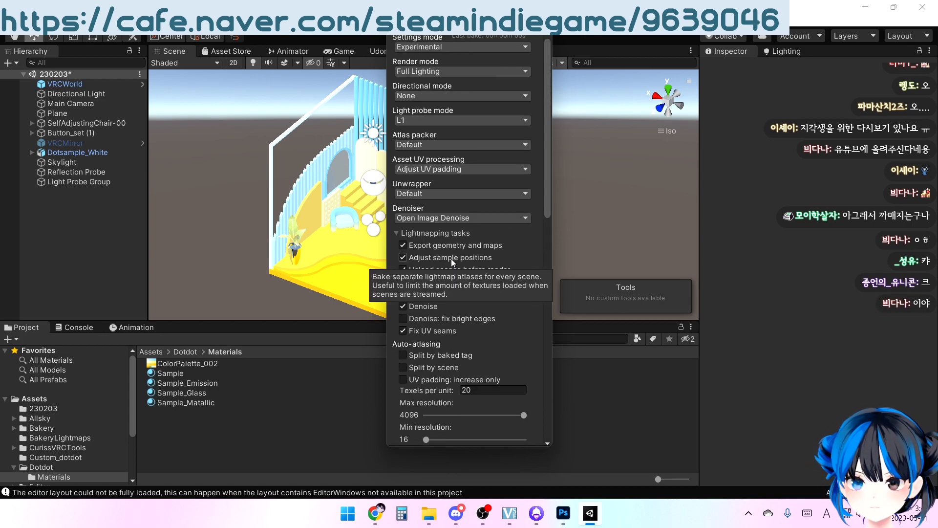
scroll(390, 242, "down", 4)
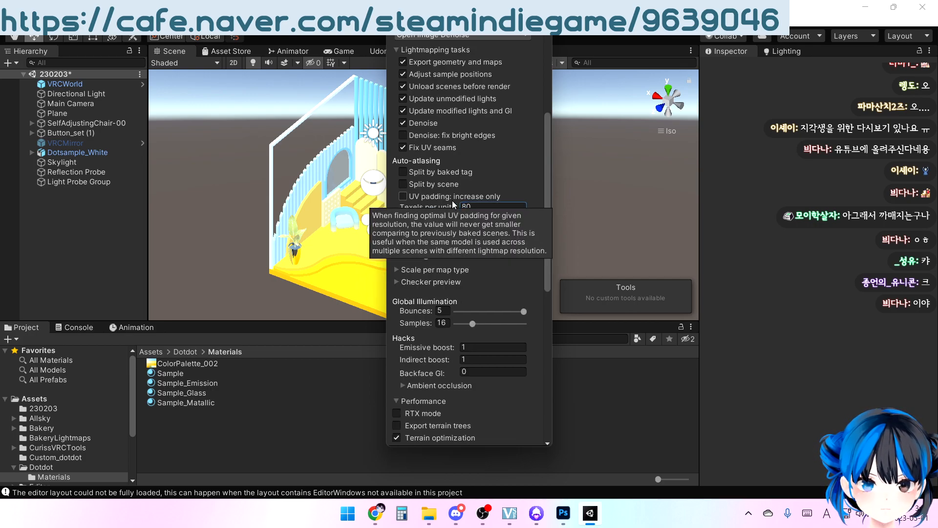
Configure the bake with 32 global illumination samples, RTX mode on, terrain optimization off and a tile size of 4096
left_click(445, 325)
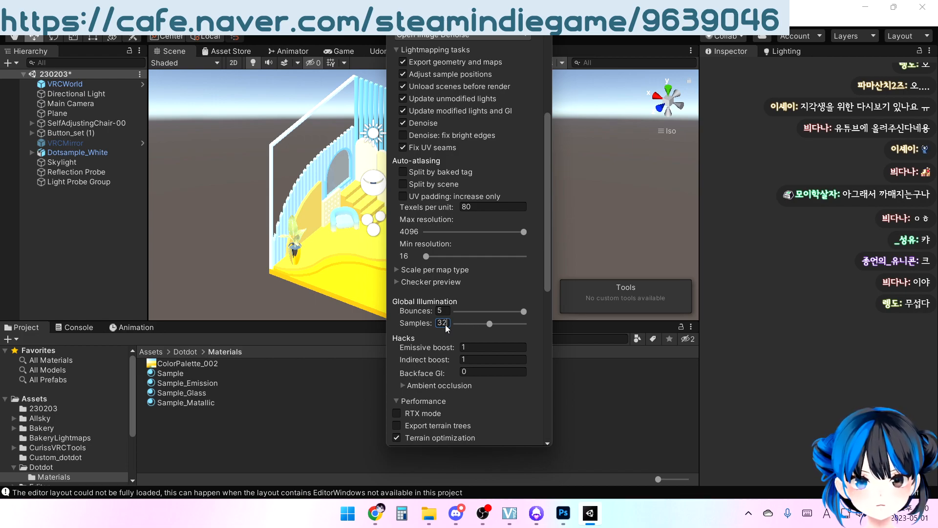
scroll(518, 282, "down", 3)
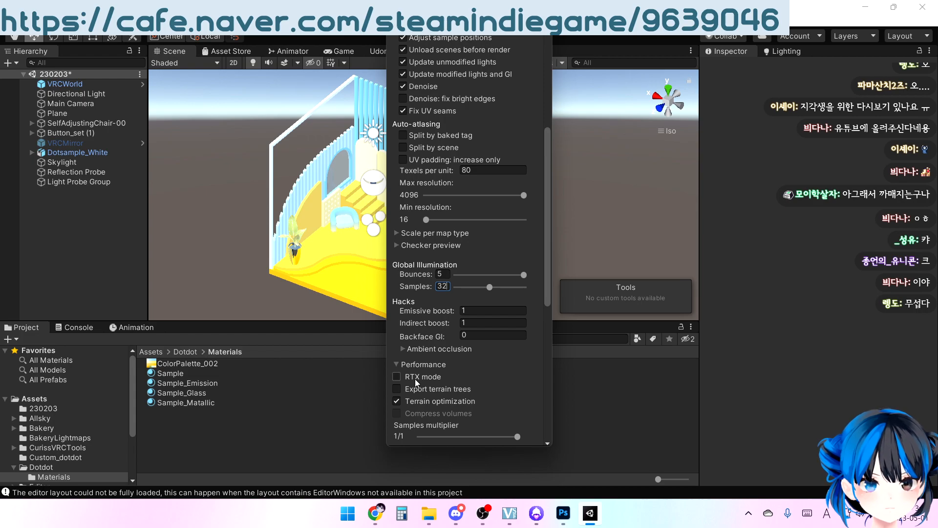
scroll(415, 376, "down", 9)
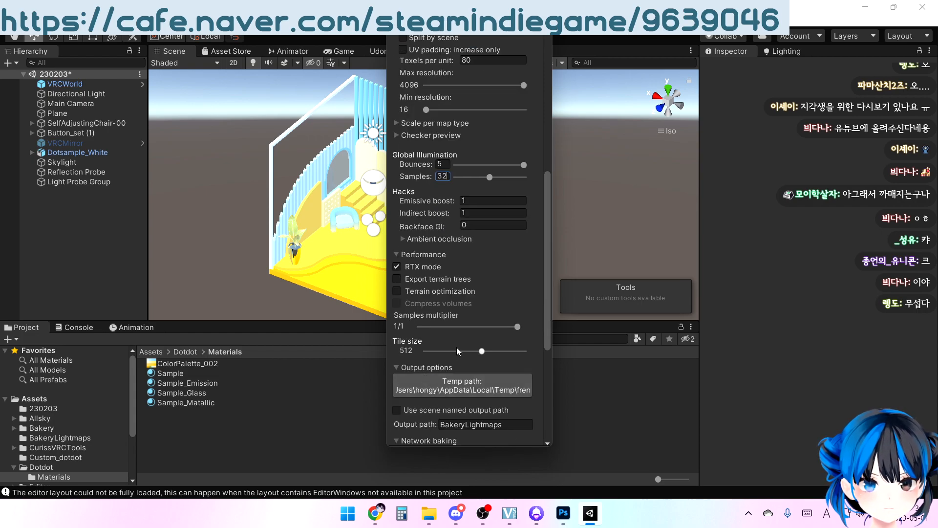
left_click_drag(480, 348, 527, 345)
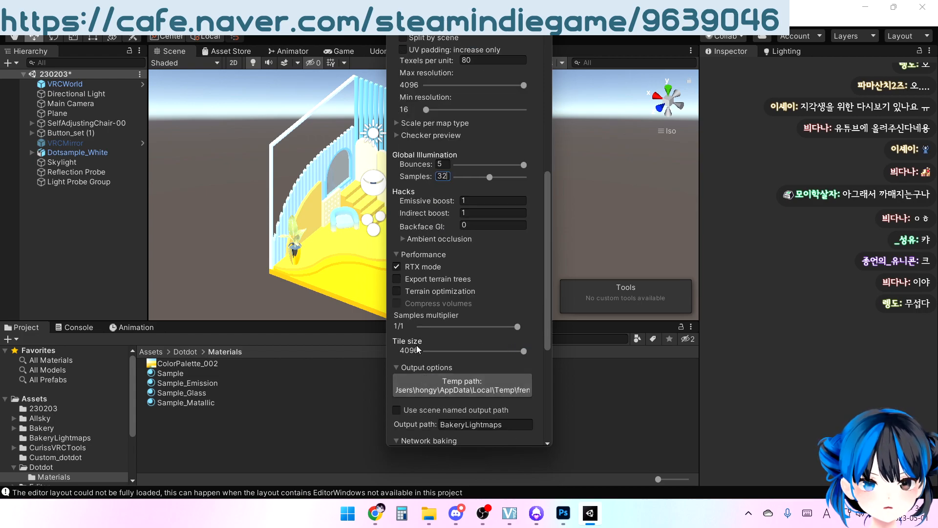
Review the full list of Bakery settings, from render mode and auto-atlasing through performance and output options
scroll(430, 336, "down", 12)
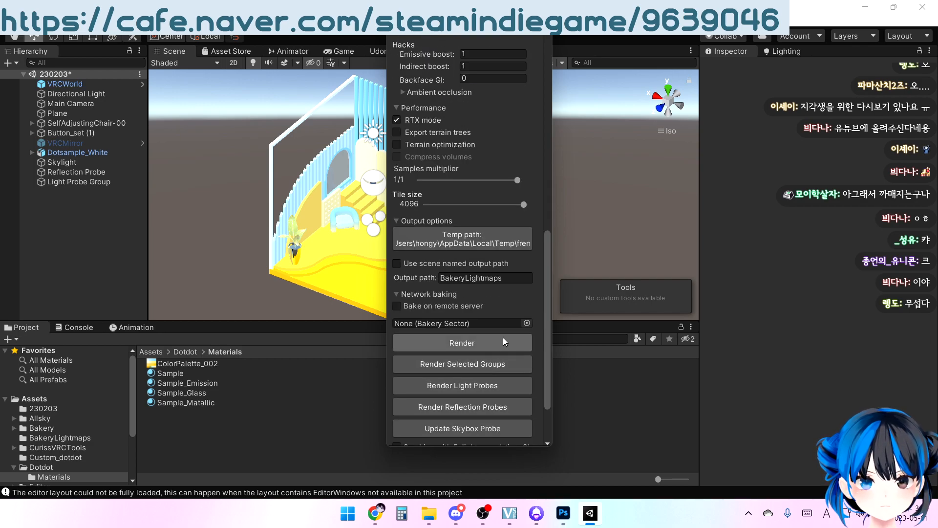
scroll(500, 341, "down", 6)
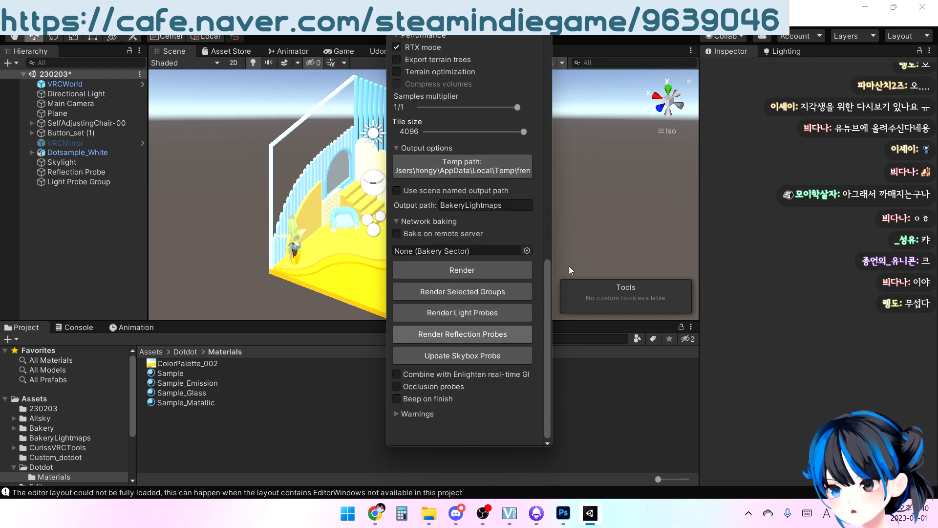
scroll(499, 337, "up", 6)
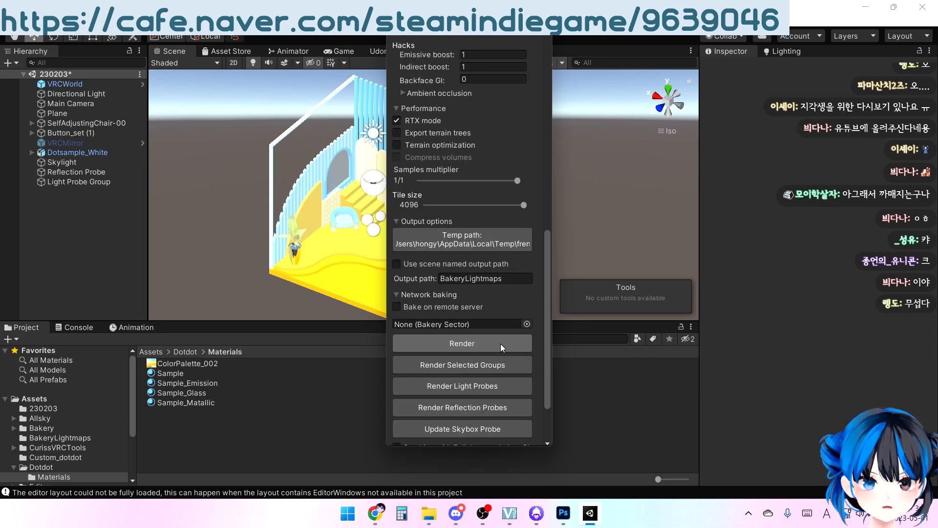
scroll(500, 343, "up", 20)
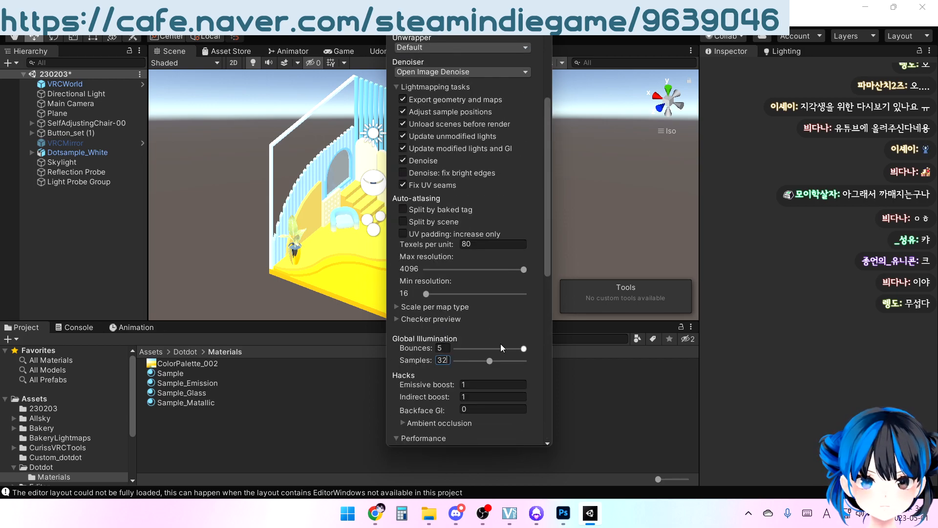
scroll(447, 265, "up", 12)
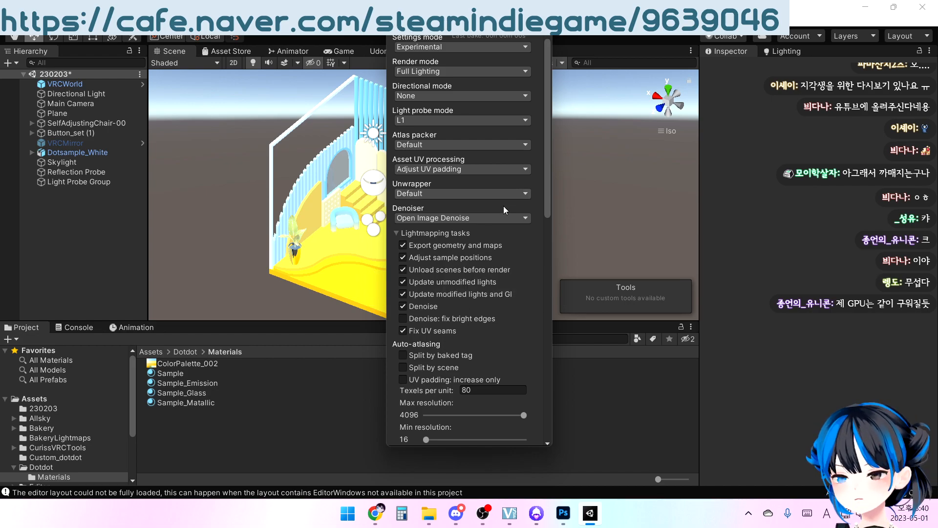
left_click_drag(545, 118, 544, 131)
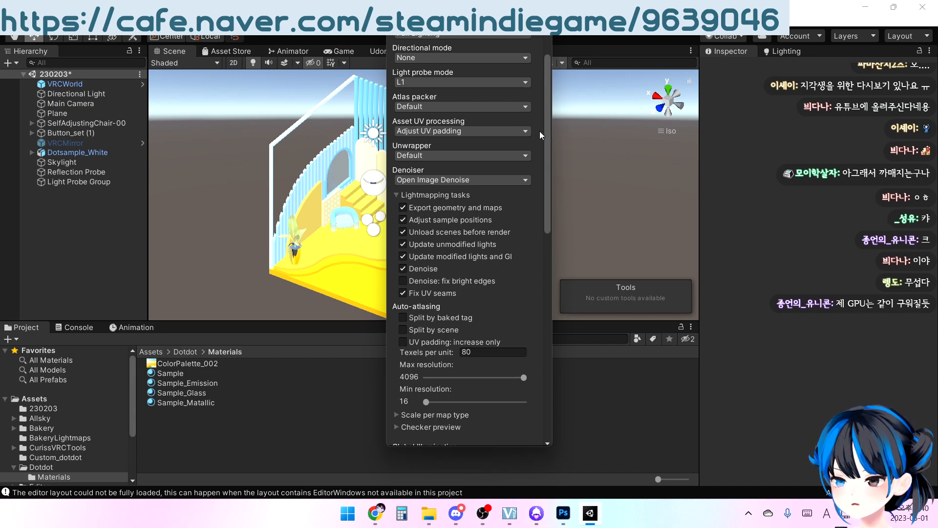
left_click_drag(547, 117, 547, 120)
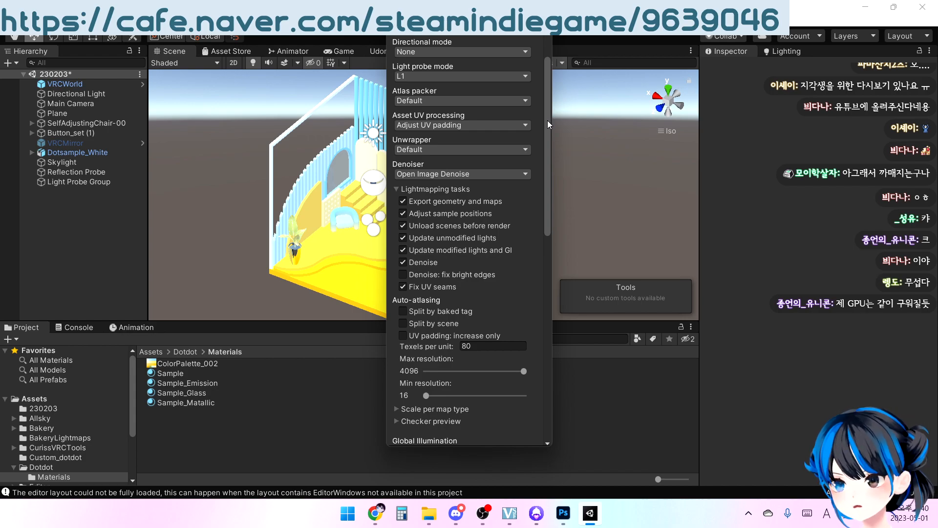
left_click_drag(547, 120, 550, 87)
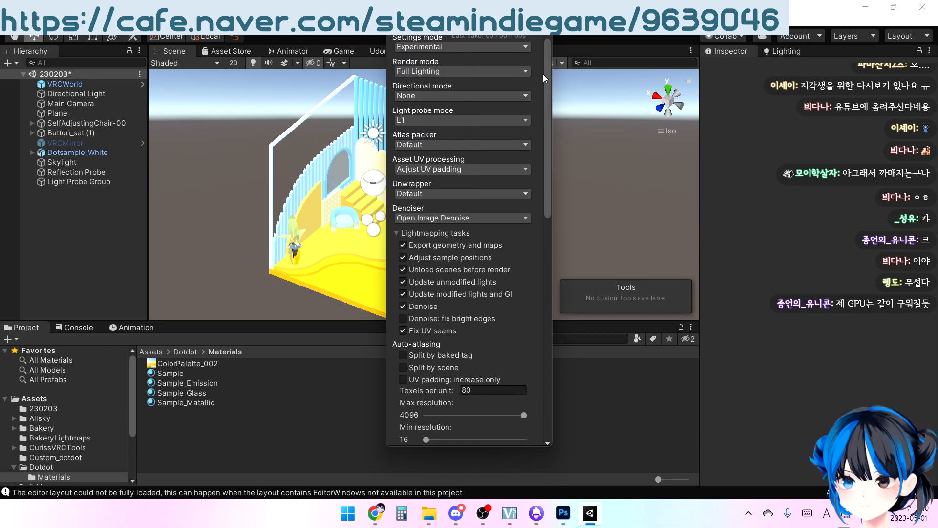
left_click_drag(543, 75, 542, 277)
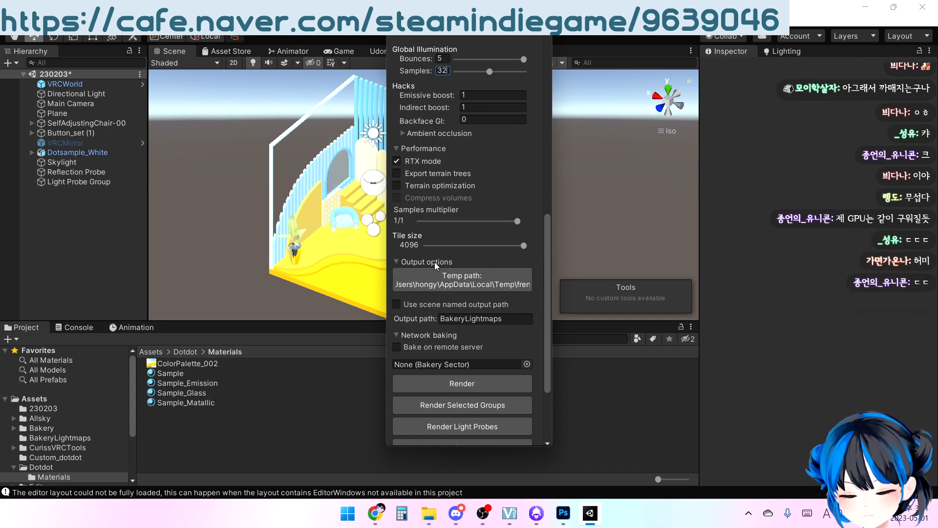
mouse_move(409, 248)
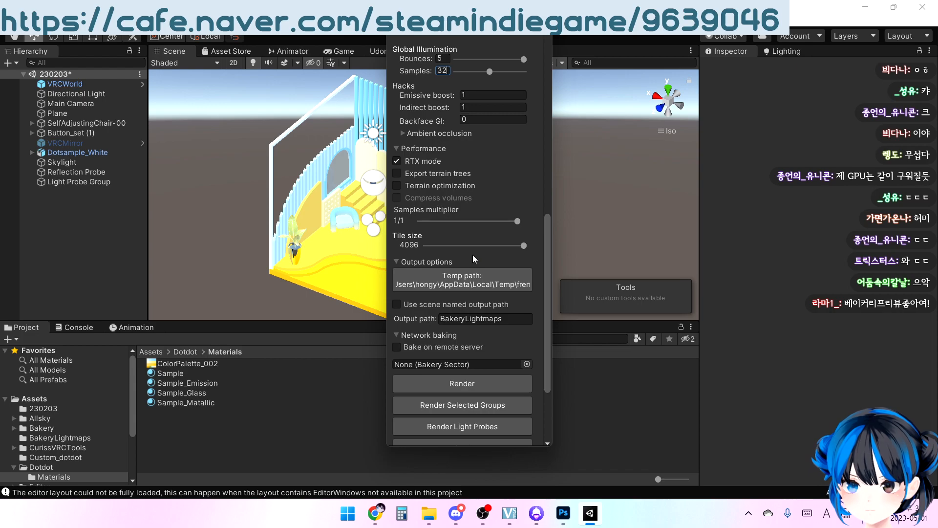
Start the Bakery lightmap render and save the modified scene when asked
left_click_drag(548, 347, 547, 368)
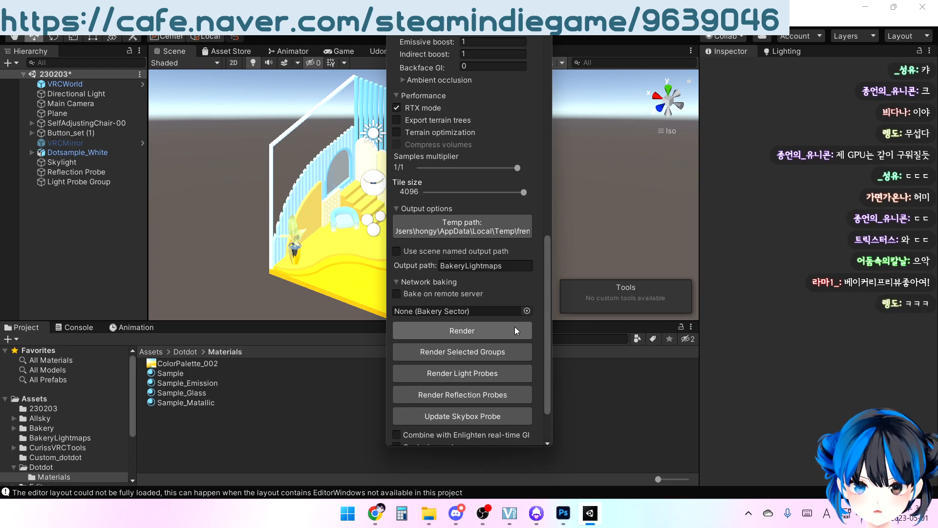
left_click(478, 330)
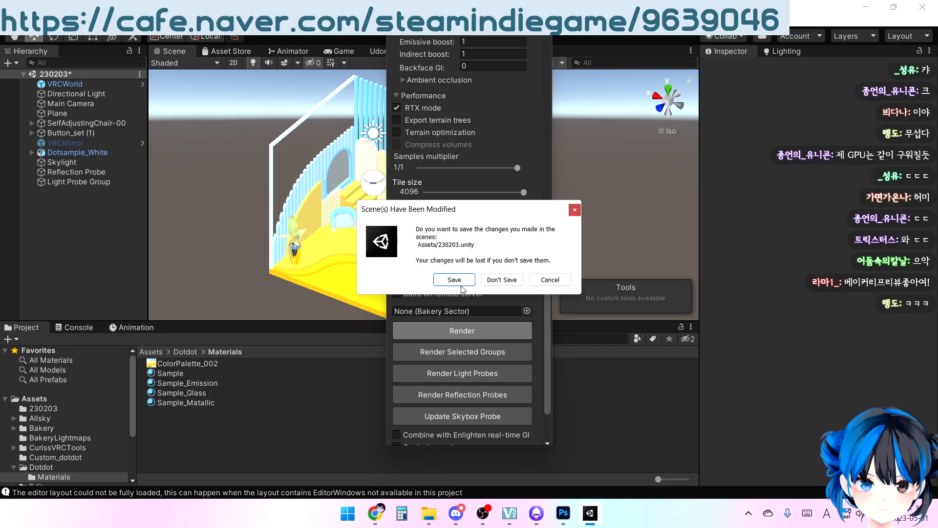
left_click(460, 283)
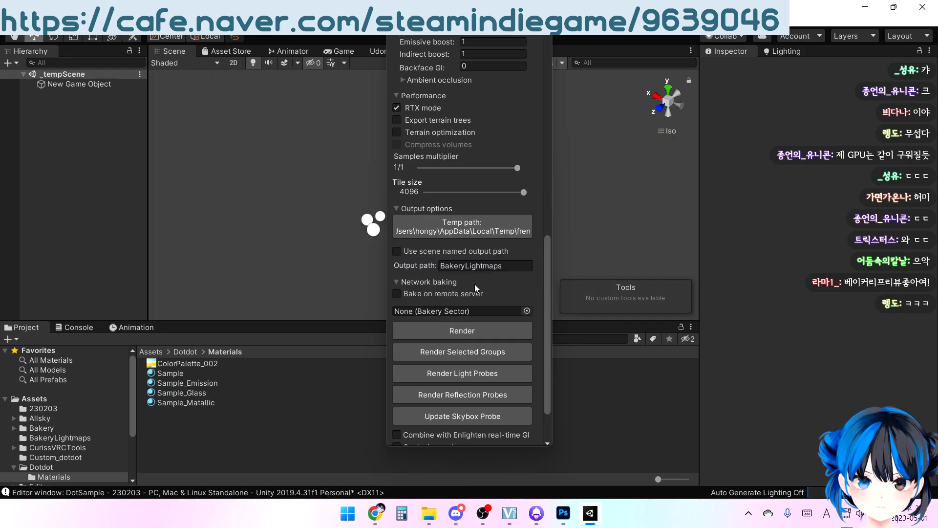
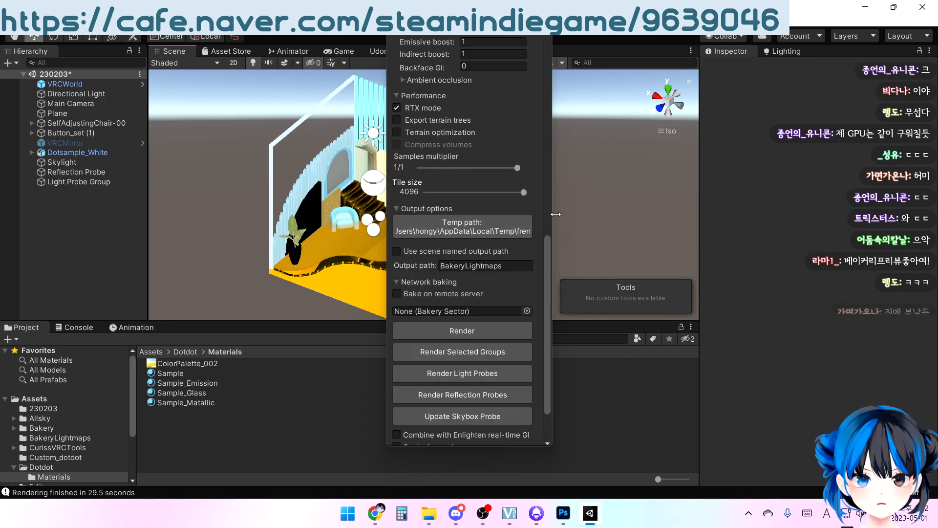
Close the Bakery window and enable Generate Lightmap UVs in the model import settings of Dotsample_White in the Dotdot folder
left_click(545, 20)
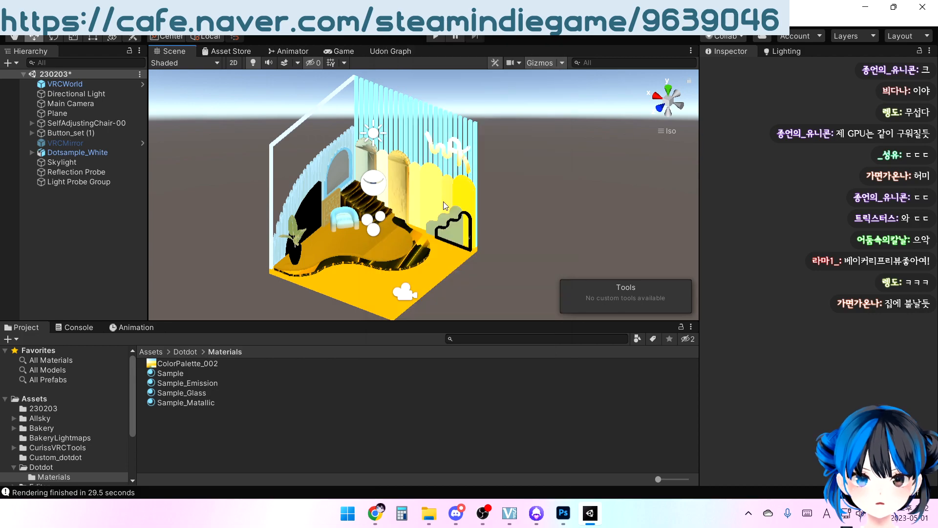
left_click(183, 352)
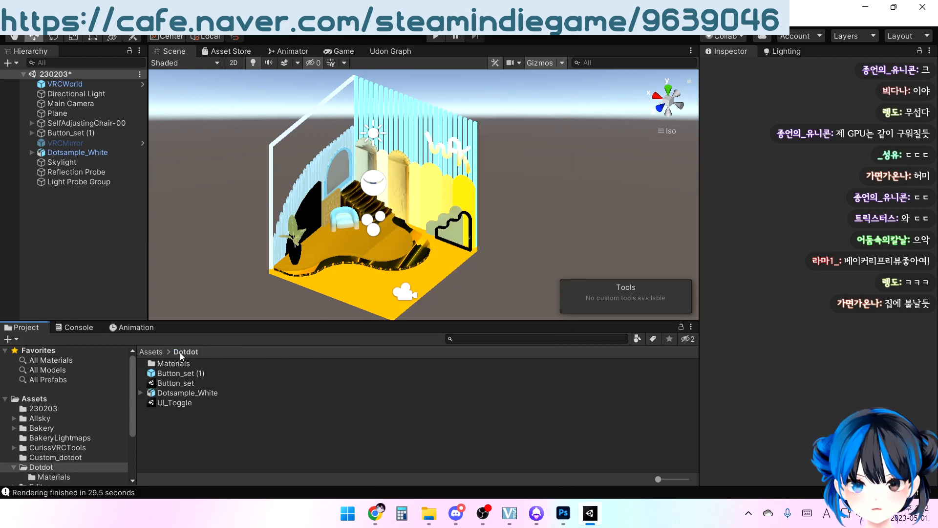
left_click(175, 393)
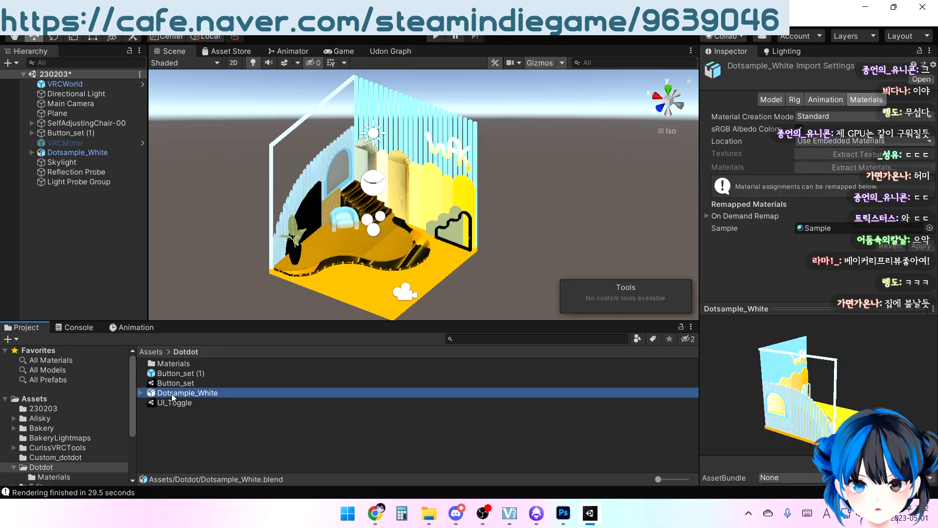
left_click(771, 98)
scroll(767, 172, "down", 3)
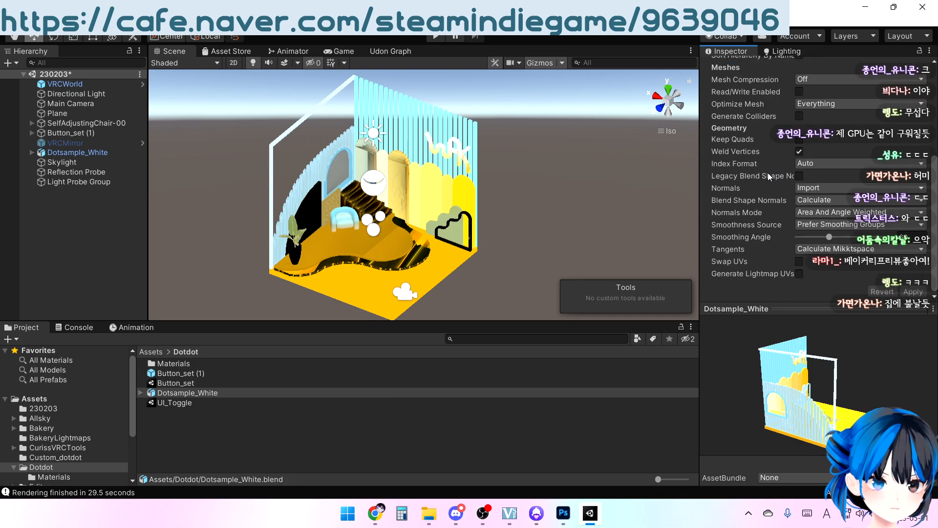
left_click(799, 274)
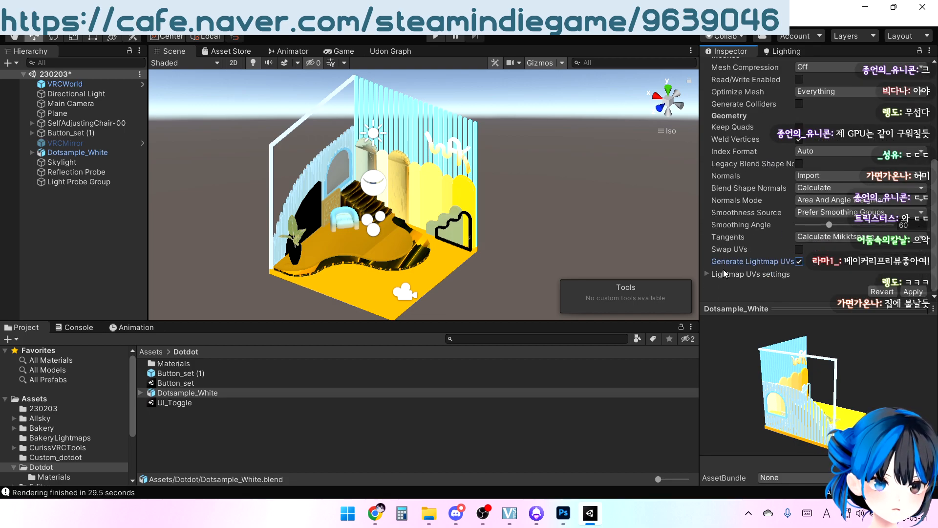
Set the Pack Margin in Dotsample_White's lightmap UV settings to 64 and apply the import changes
left_click(707, 273)
scroll(733, 220, "down", 2)
left_click(908, 236)
left_click_drag(882, 248, 907, 249)
left_click(912, 291)
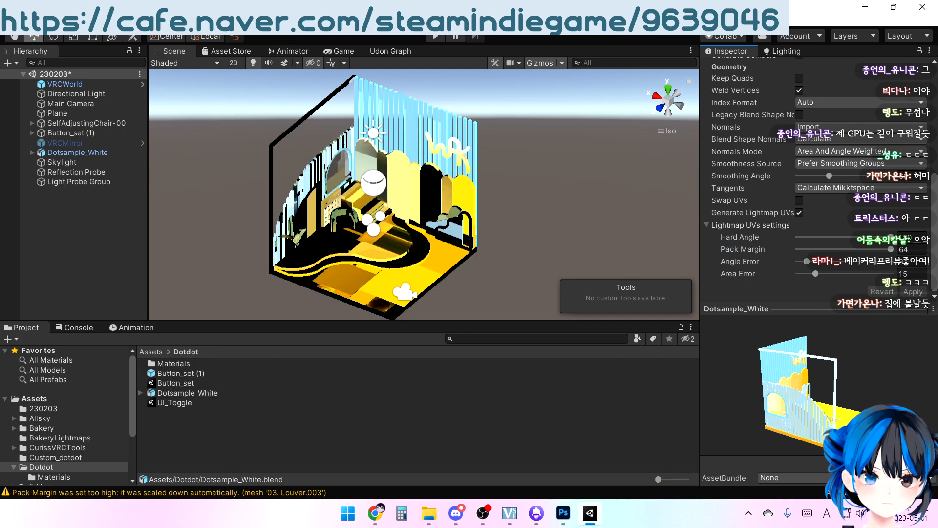
Run the Bakery lightmap render again, saving the modified scene when asked, and close the Bakery window once rendering finishes
left_click(134, 21)
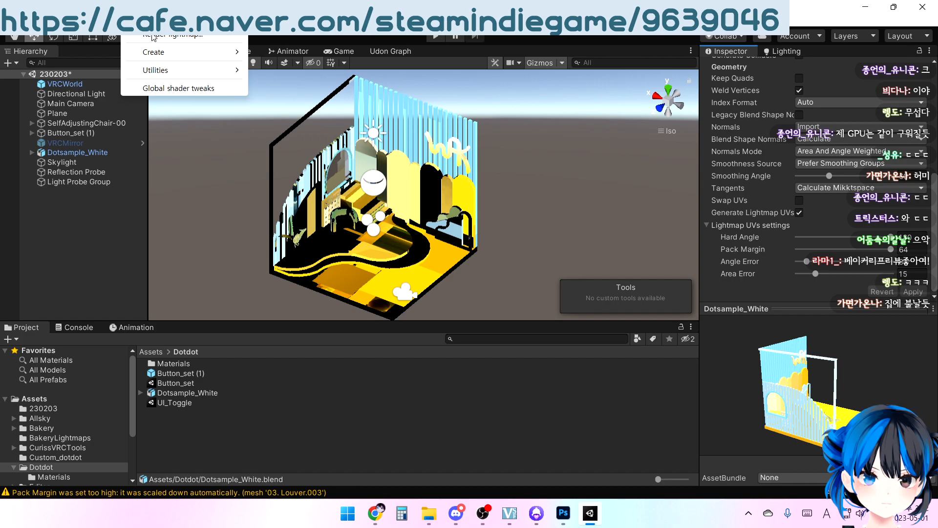
left_click(195, 35)
scroll(491, 341, "down", 10)
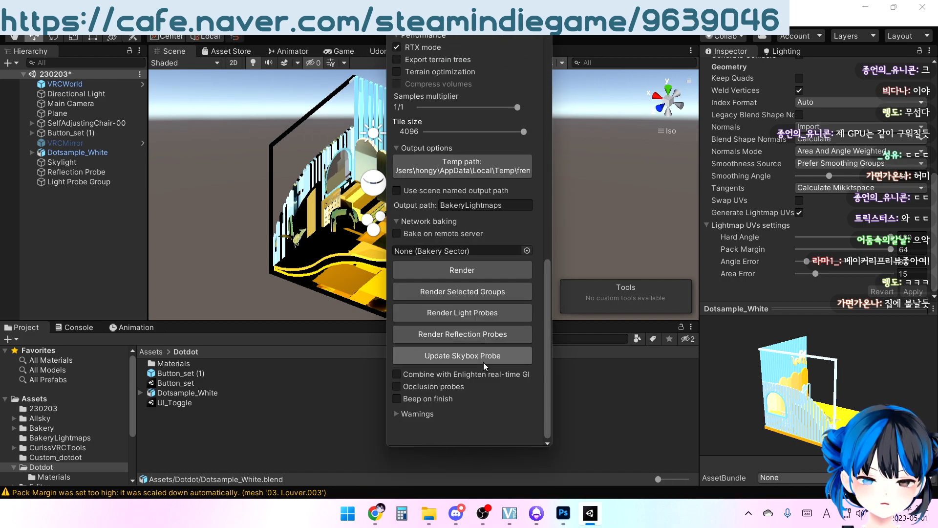
left_click(499, 267)
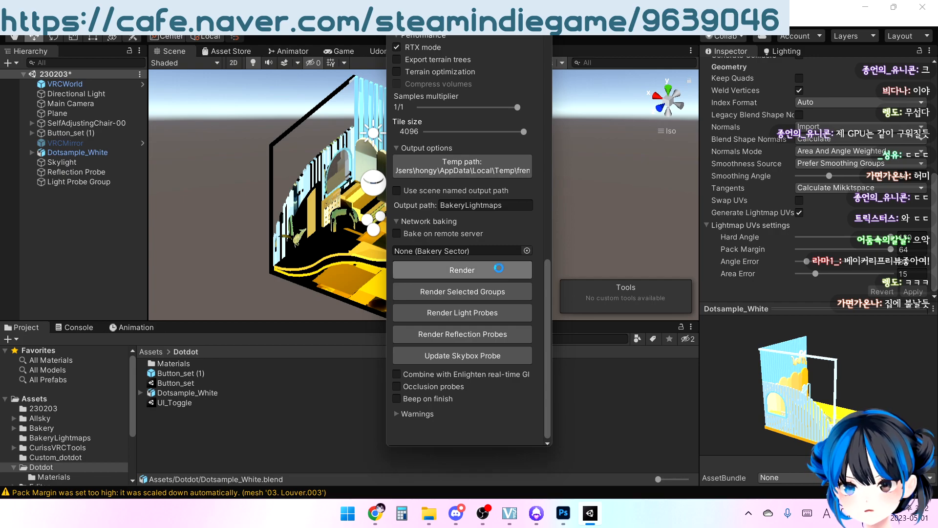
left_click(468, 277)
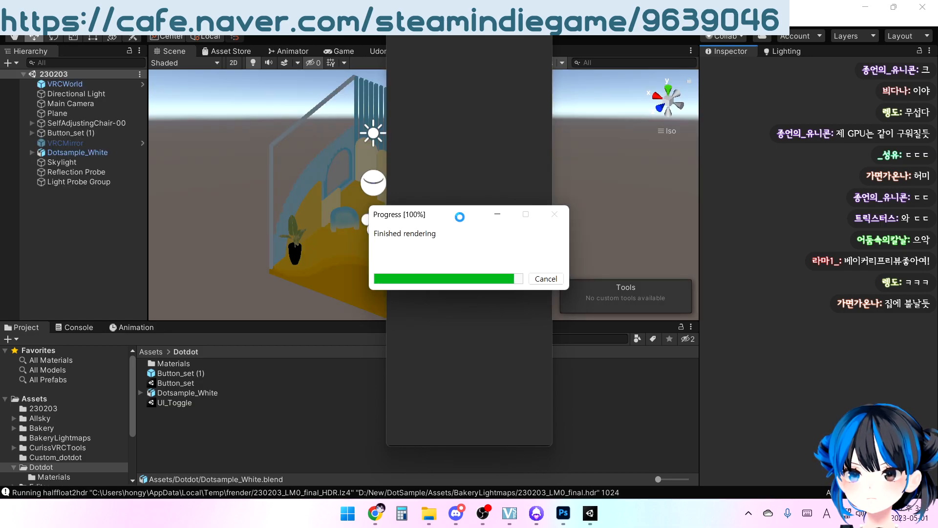
left_click(544, 21)
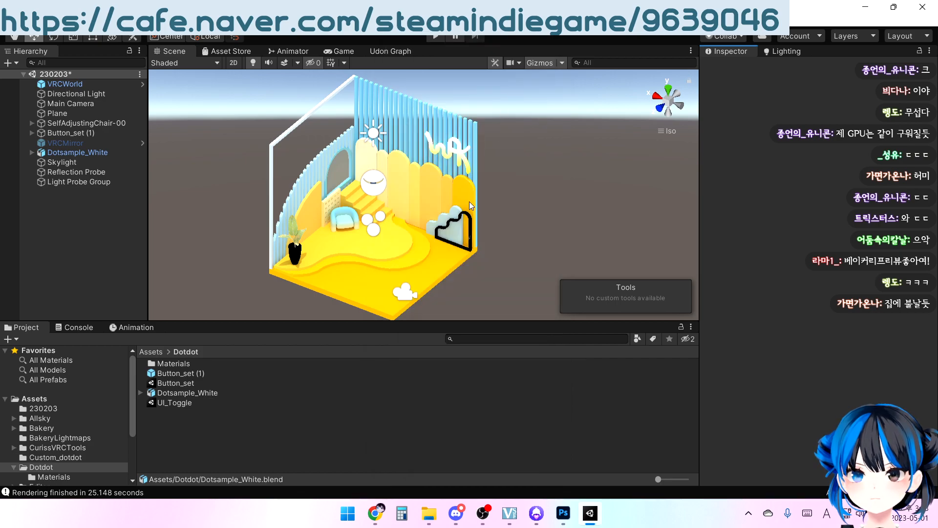
Bake the scene's Reflection Probe
scroll(462, 220, "up", 4)
middle_click_drag(453, 257, 477, 181)
scroll(474, 195, "up", 3)
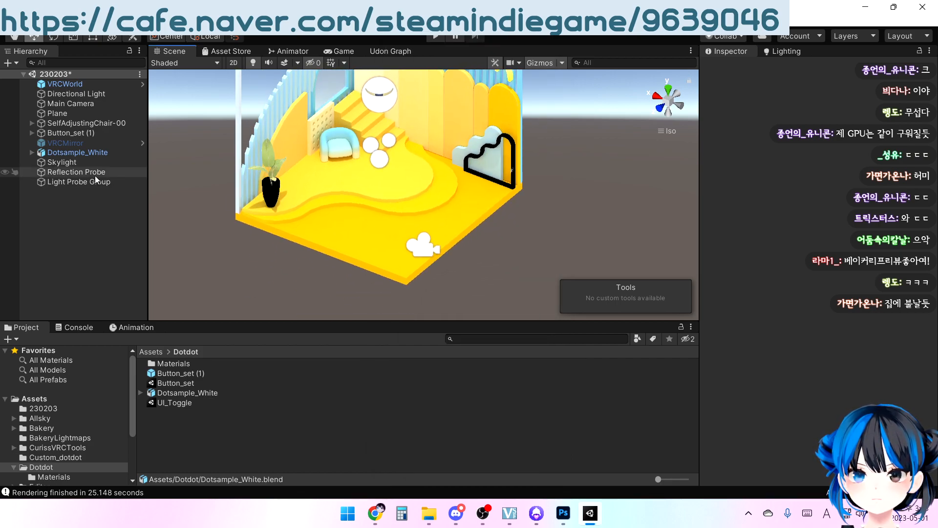
scroll(279, 186, "up", 2)
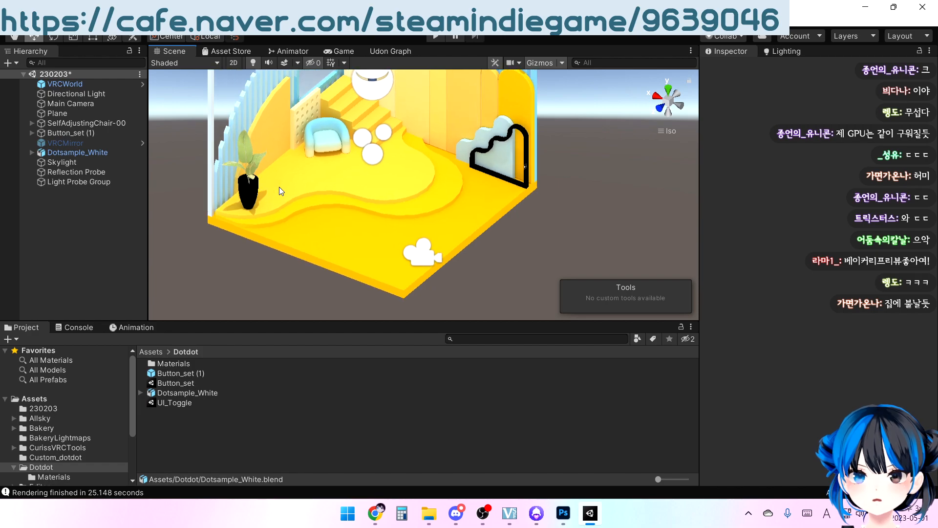
left_click(81, 171)
scroll(822, 244, "down", 5)
left_click(825, 260)
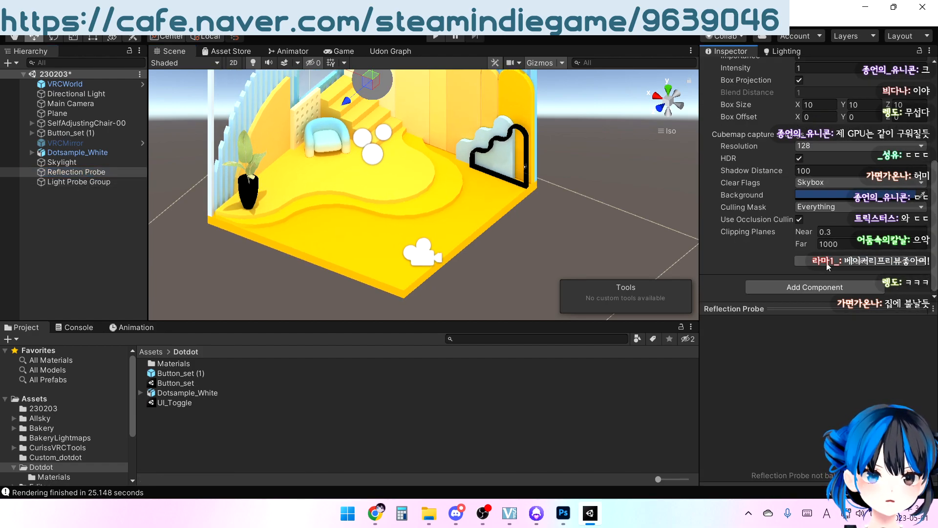
Examine the baked lighting and the reflections on the plant pot and railing from several angles
middle_click_drag(495, 200, 491, 244)
right_click_drag(491, 244, 347, 173)
mouse_move(549, 207)
right_mouse_down()
mouse_move(498, 209)
mouse_move(438, 178)
mouse_move(490, 195)
mouse_move(557, 266)
right_mouse_up()
scroll(464, 183, "down", 2)
right_click_drag(464, 183, 359, 264)
middle_click_drag(365, 207, 368, 272)
scroll(408, 312, "down", 8)
right_click_drag(408, 315, 393, 206)
middle_click_drag(393, 207, 410, 172)
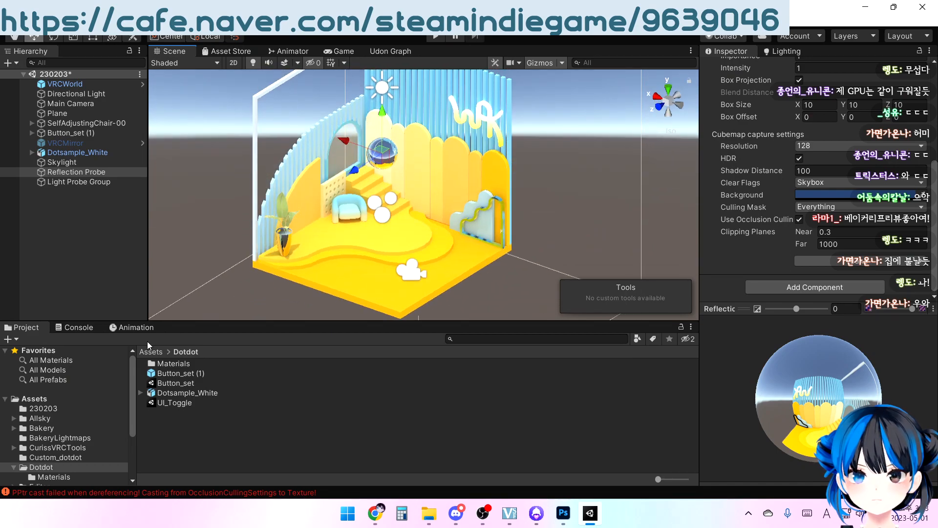
Clear the console messages and return to the project files
left_click(54, 329)
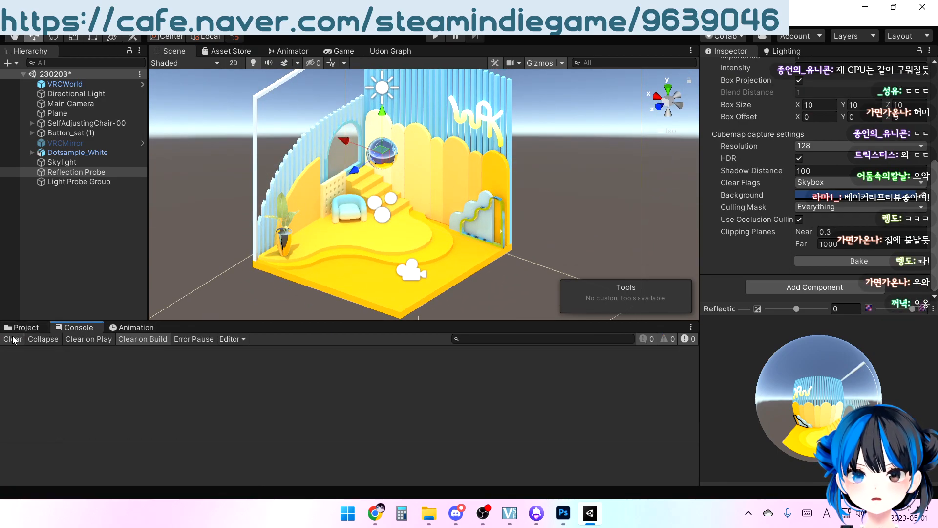
left_click(18, 328)
mouse_move(462, 209)
left_mouse_down("alt")
mouse_move(527, 156)
mouse_move(457, 205)
left_mouse_up("alt")
Browse the Cartoon skies in the Allsky folder, from Cartoon Airbrush Day NoSun to Cartoon Base Skywave, for a suitable skybox
left_click(40, 419)
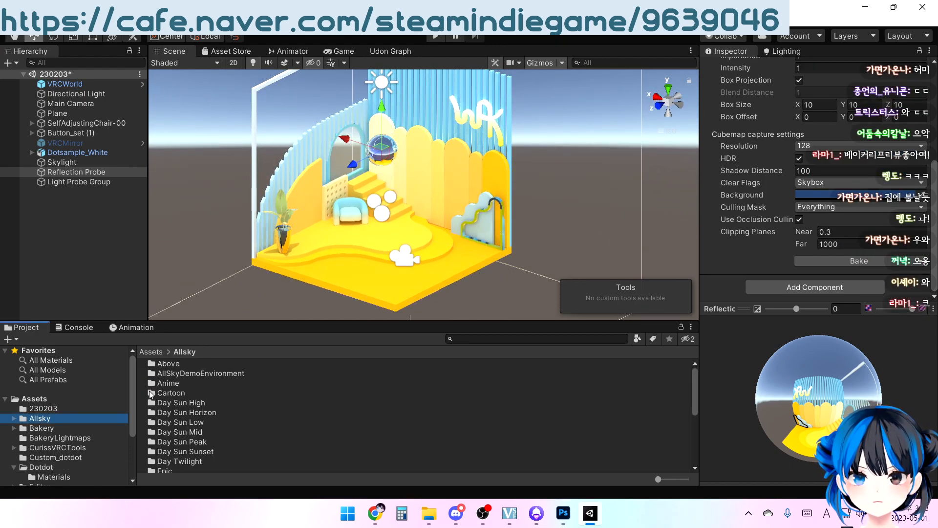
left_click(152, 393)
double_click(153, 394)
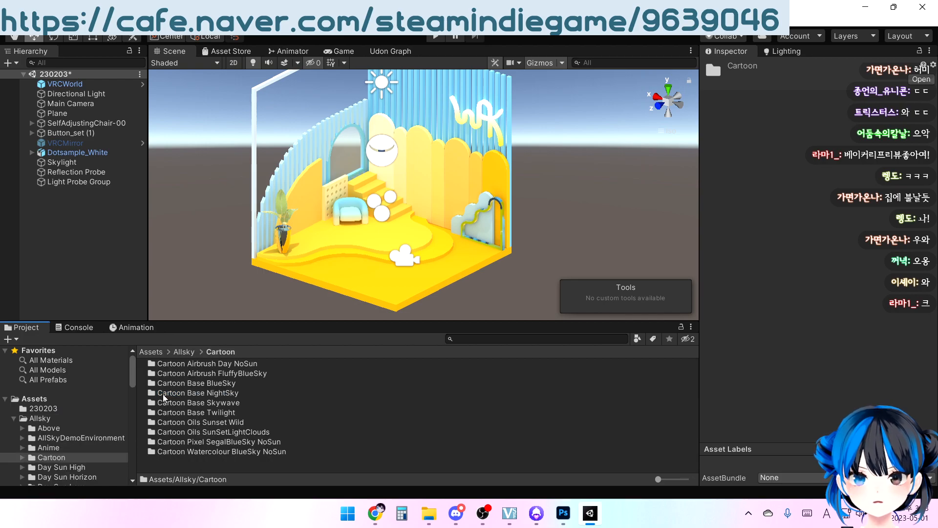
left_click(21, 458)
left_click(21, 457)
left_click(80, 396)
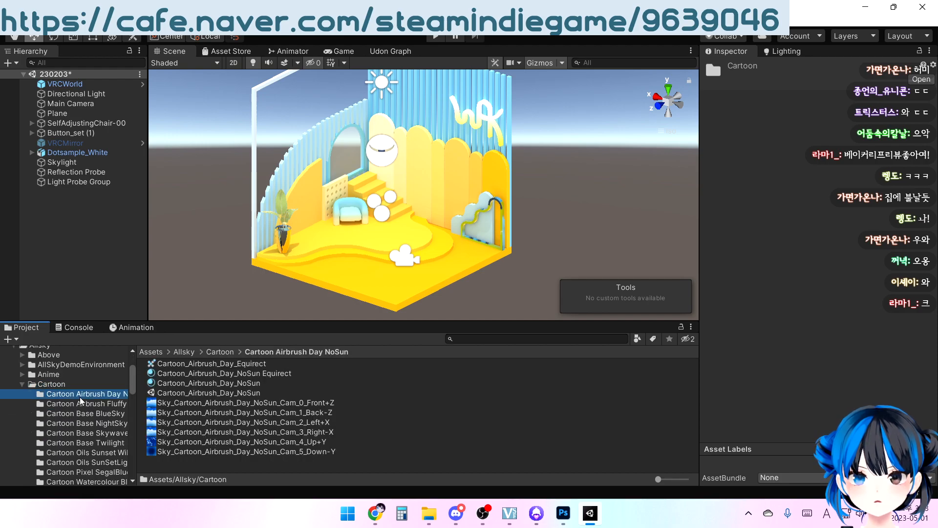
left_click(77, 402)
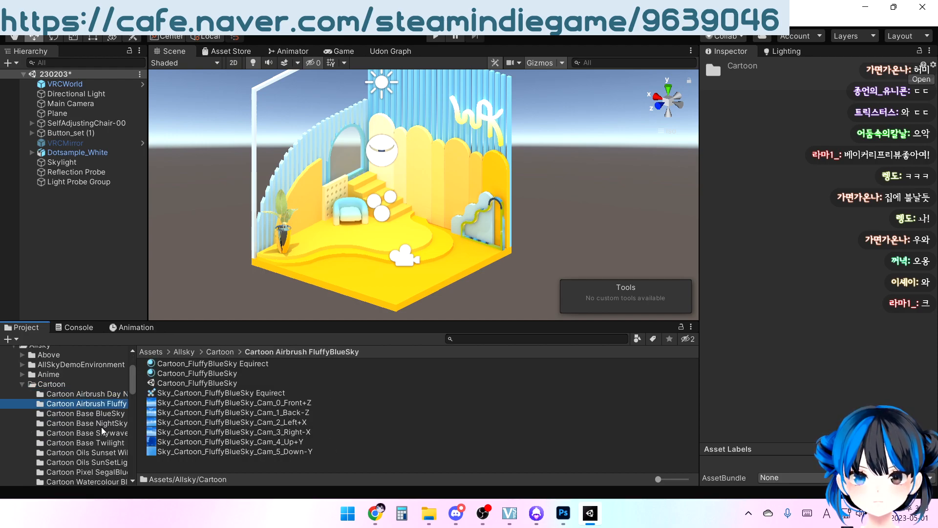
left_click(89, 415)
left_click(89, 423)
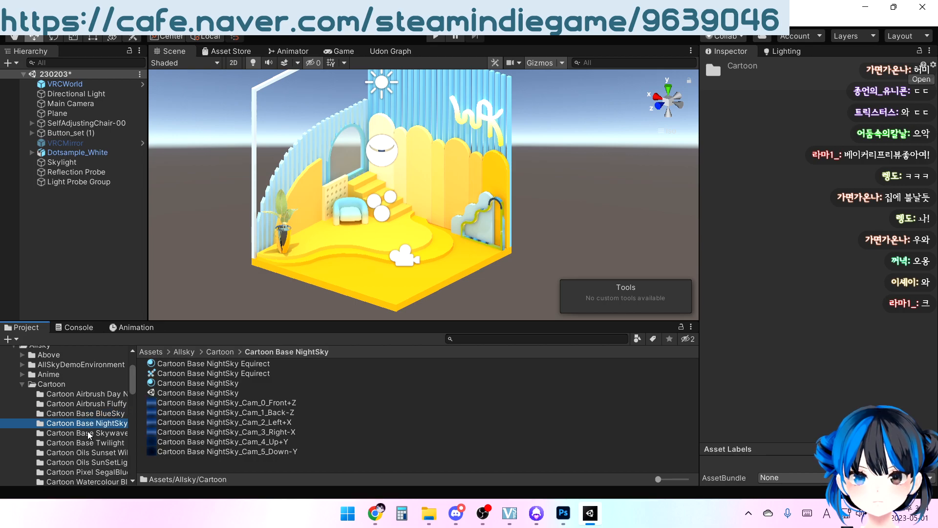
left_click(89, 433)
Look through the Allsky Fantasy sky folders and preview the FantasyClouds2_High skybox material
scroll(89, 437, "down", 3)
scroll(23, 427, "down", 3)
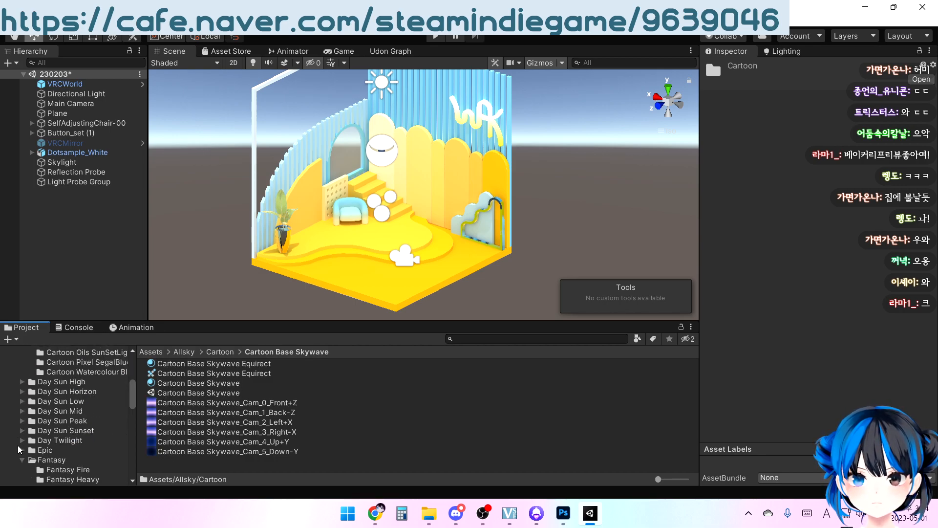
scroll(51, 458, "down", 3)
scroll(68, 438, "down", 5)
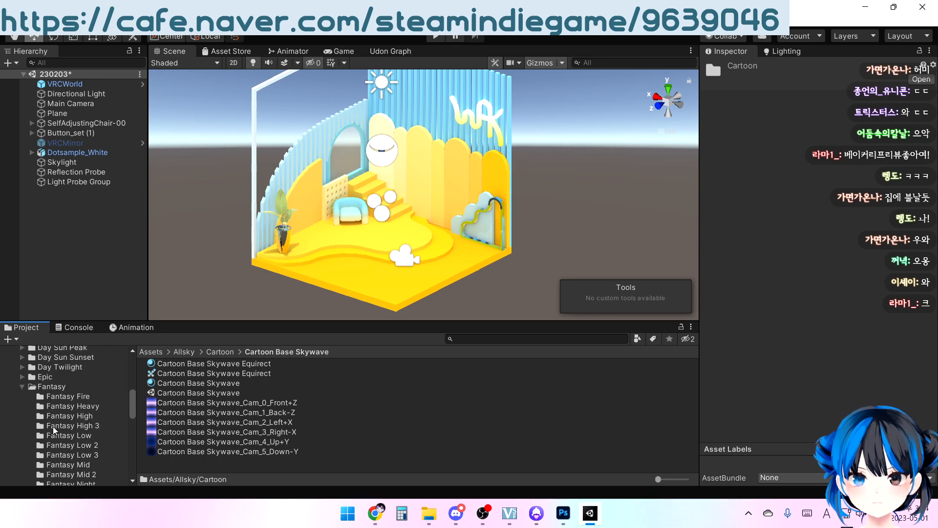
left_click(54, 429)
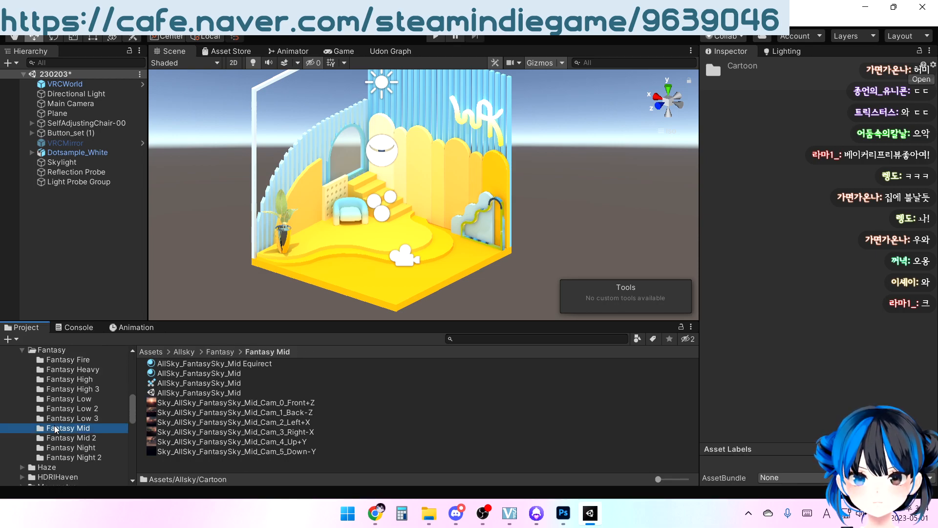
left_click(55, 418)
left_click(63, 351)
left_click(65, 371)
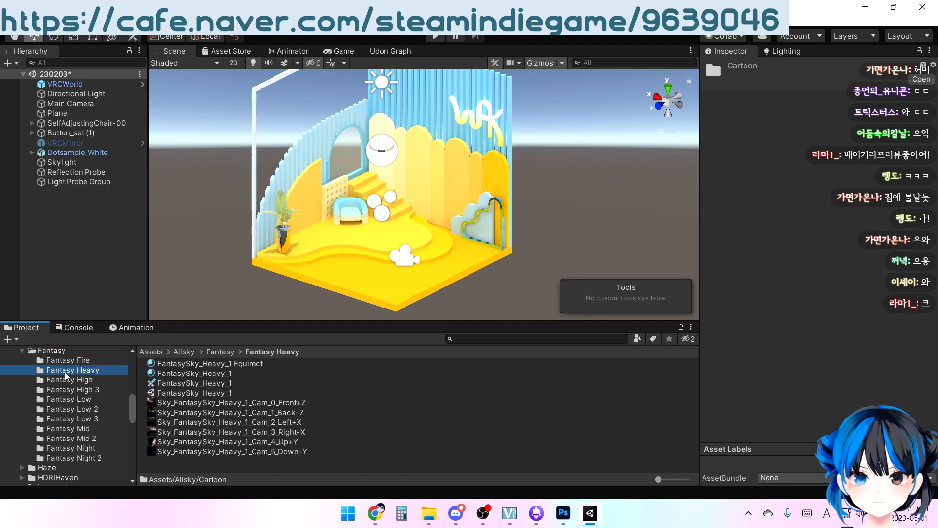
left_click(66, 380)
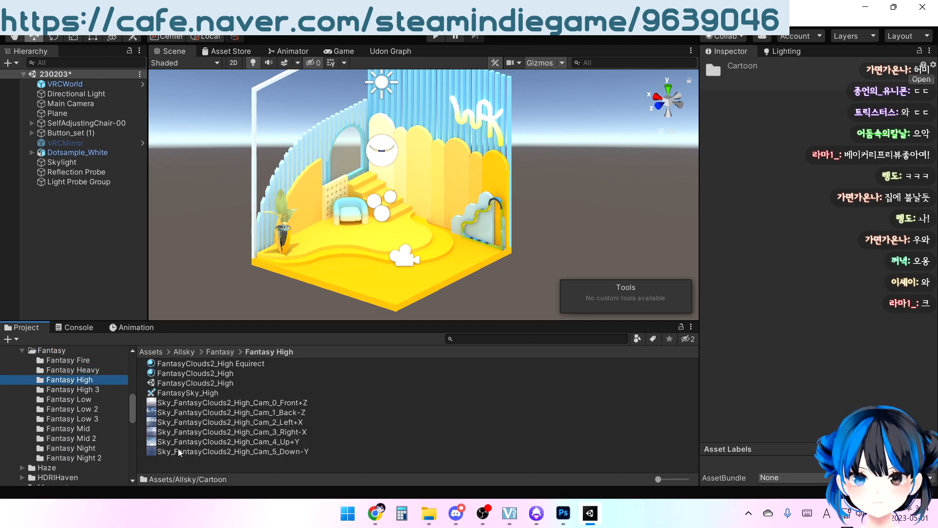
left_click(162, 374)
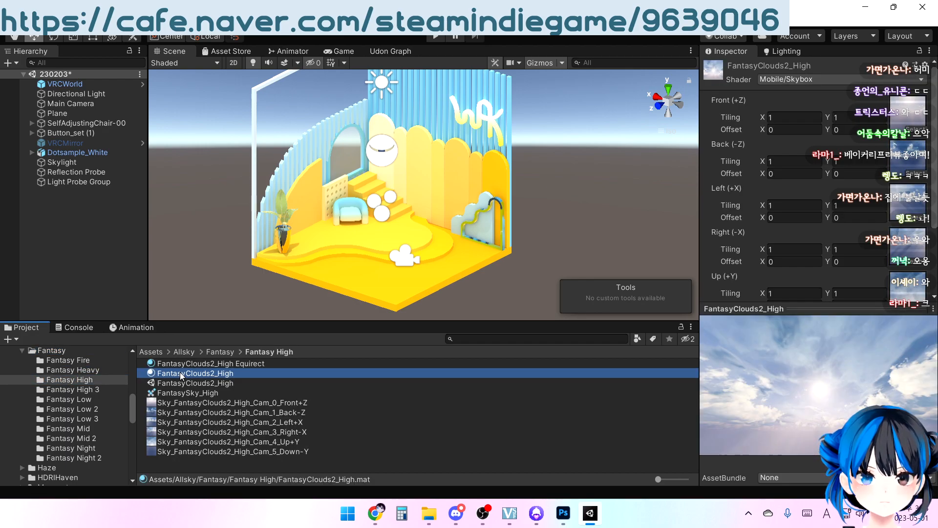
Apply the Cartoon_FluffyBlueSky material from the Cartoon Airbrush FluffyBlueSky folder as the scene's skybox
scroll(34, 411, "up", 5)
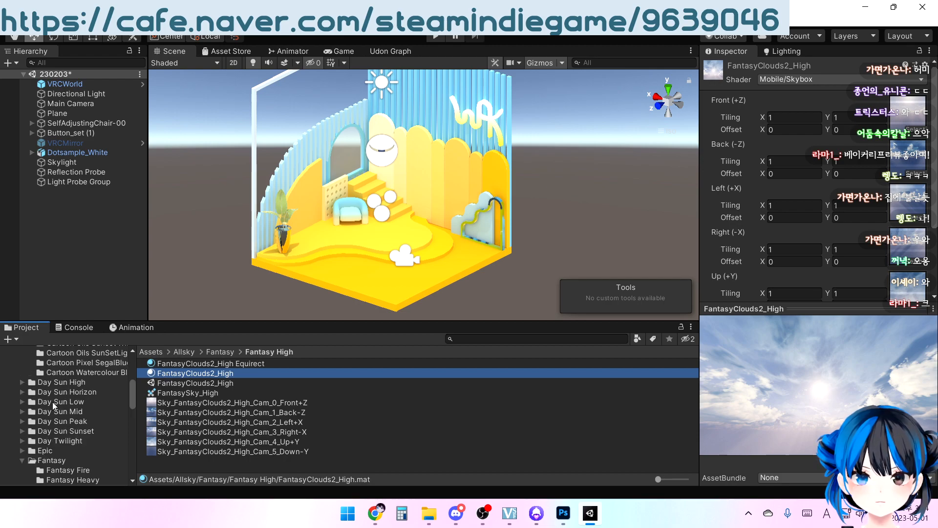
scroll(50, 403, "up", 4)
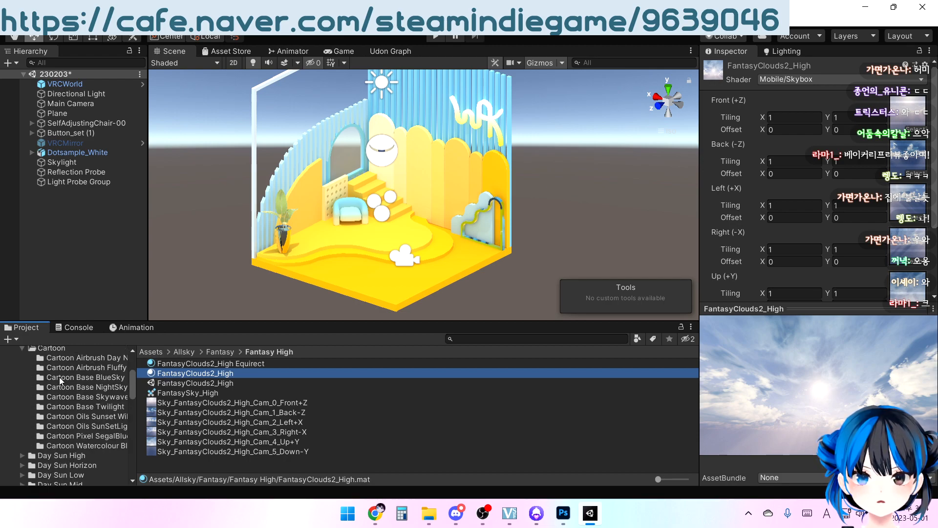
left_click(61, 378)
left_click(55, 387)
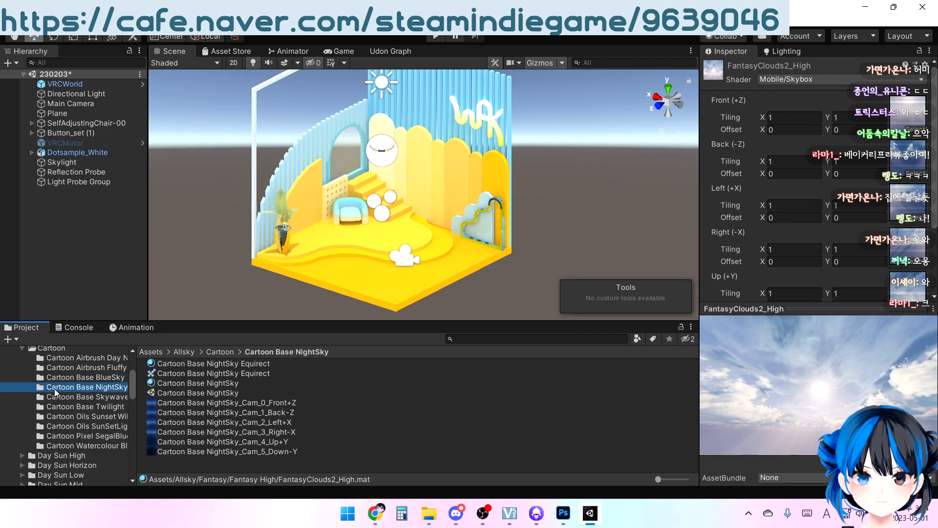
left_click(71, 374)
left_click(71, 367)
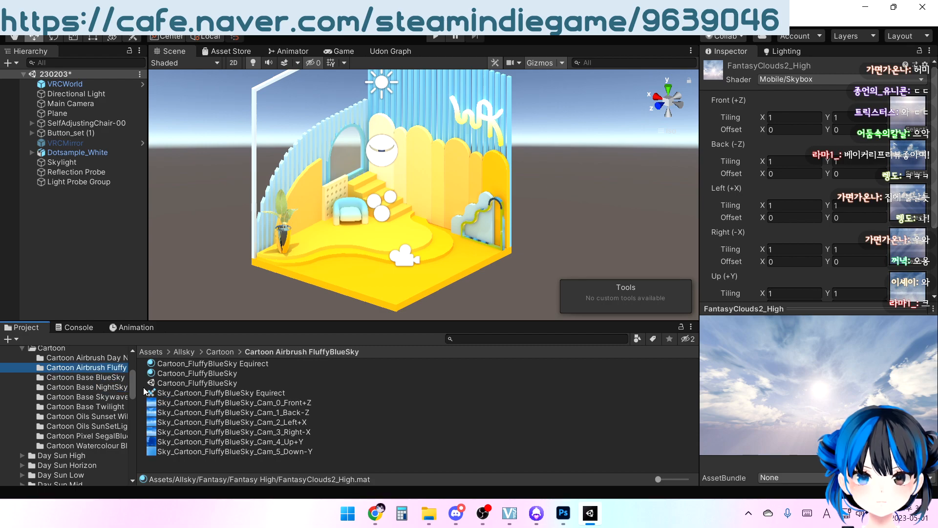
left_click(181, 374)
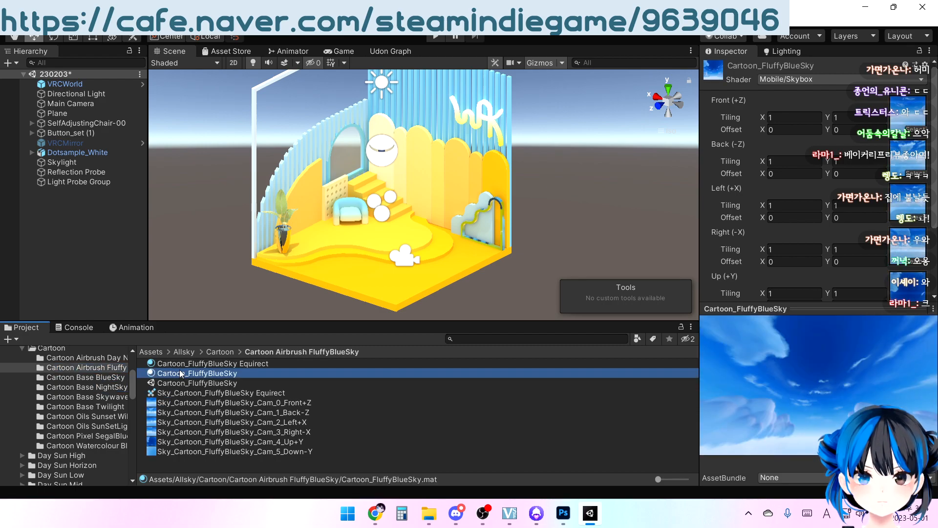
left_click_drag(169, 376, 229, 258)
right_click_drag(257, 290, 473, 274)
scroll(472, 274, "up", 6)
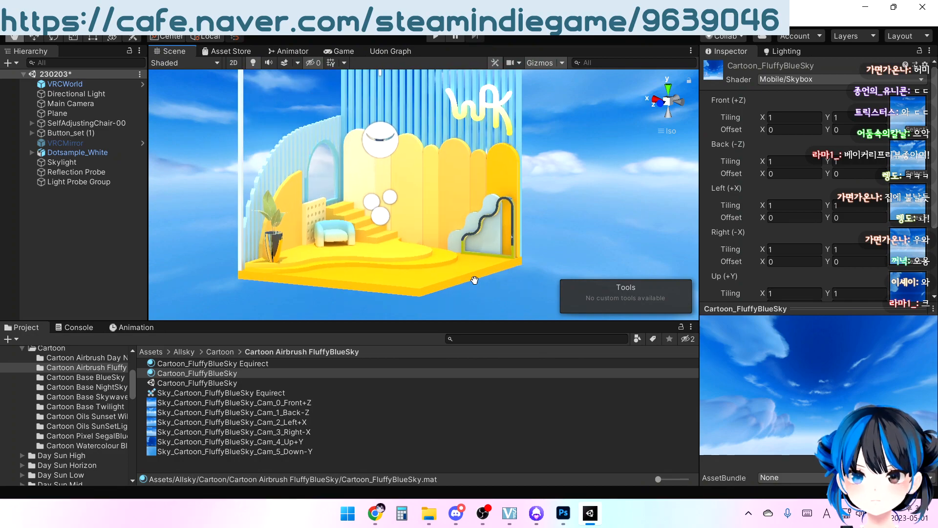
Bake the Reflection Probe again so its cubemap captures the new cloudy skybox
right_click_drag(403, 267, 396, 236)
left_click(88, 182)
left_click(95, 173)
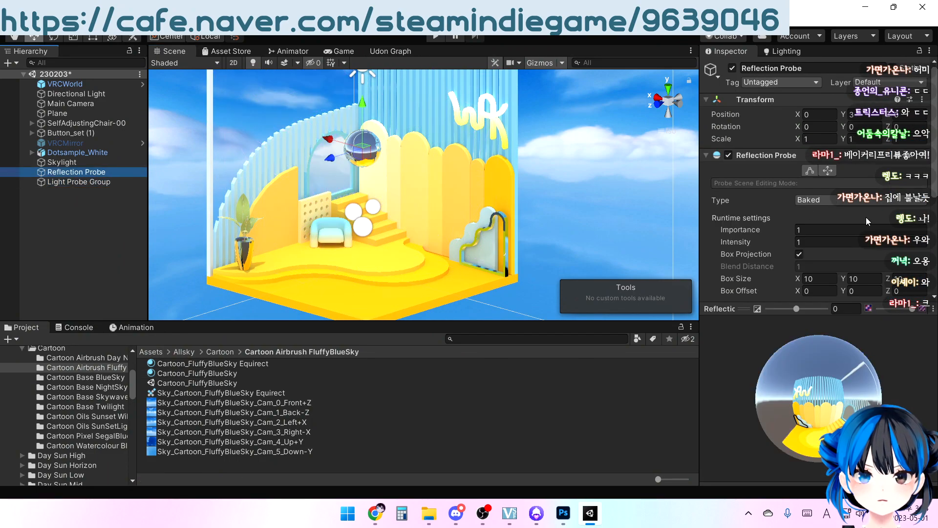
scroll(870, 245, "down", 5)
left_click(827, 287)
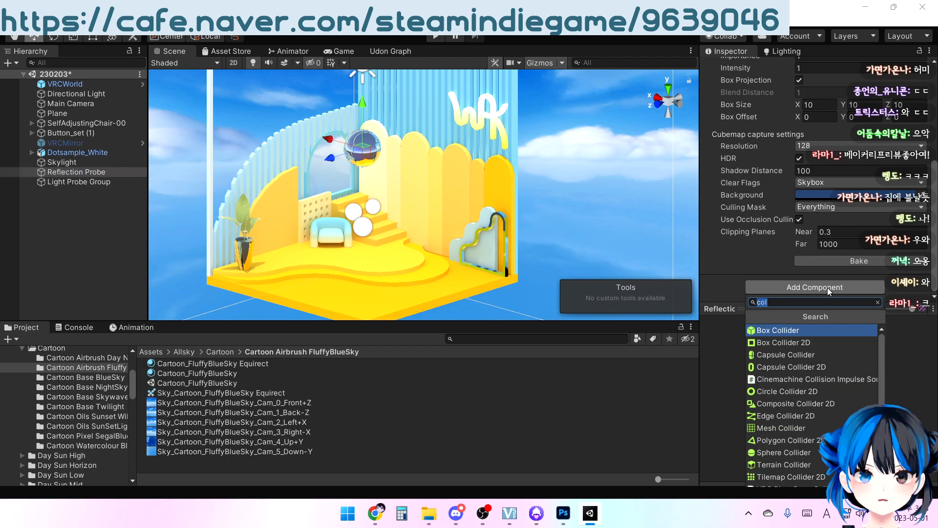
left_click(884, 274)
left_click(888, 262)
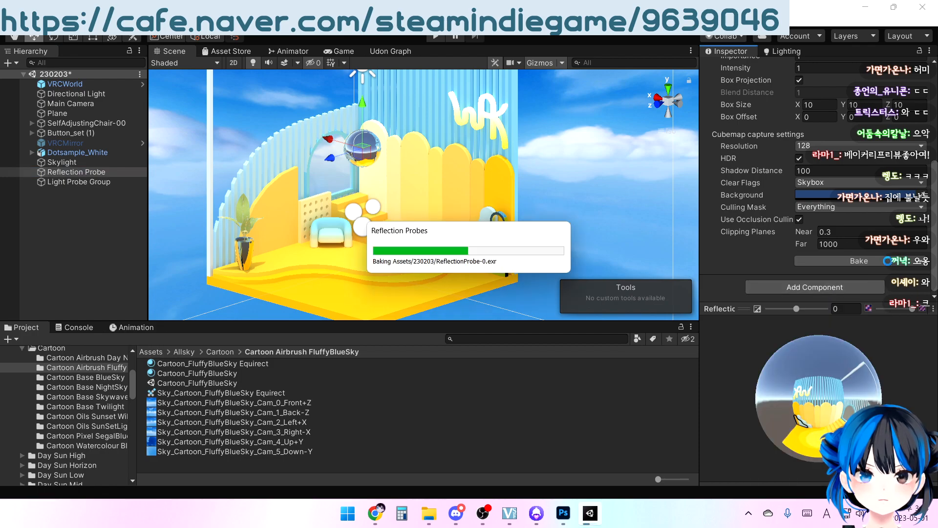
mouse_move(470, 253)
right_mouse_down()
mouse_move(605, 192)
mouse_move(496, 256)
mouse_move(421, 256)
mouse_move(469, 245)
right_mouse_up()
right_click_drag(478, 286, 526, 183)
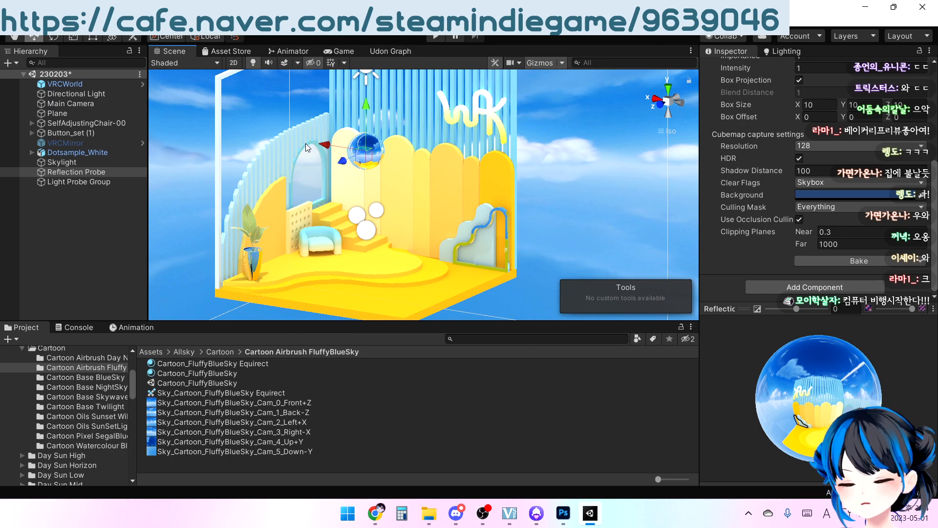
scroll(448, 165, "down", 5)
right_click_drag(447, 172, 460, 180)
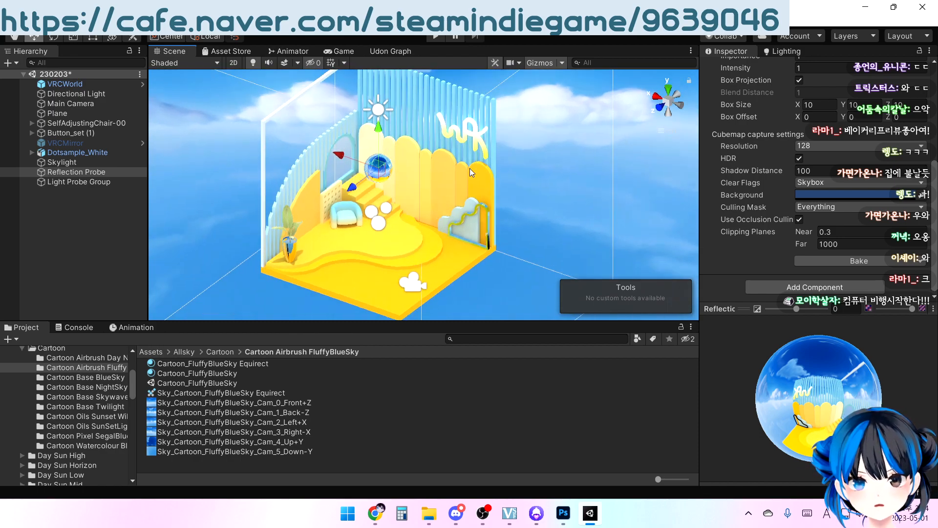
Render the scene's lightmaps with Bakery using the new skybox, and close the render settings when finished
left_click(637, 170)
right_click_drag(638, 170, 668, 113)
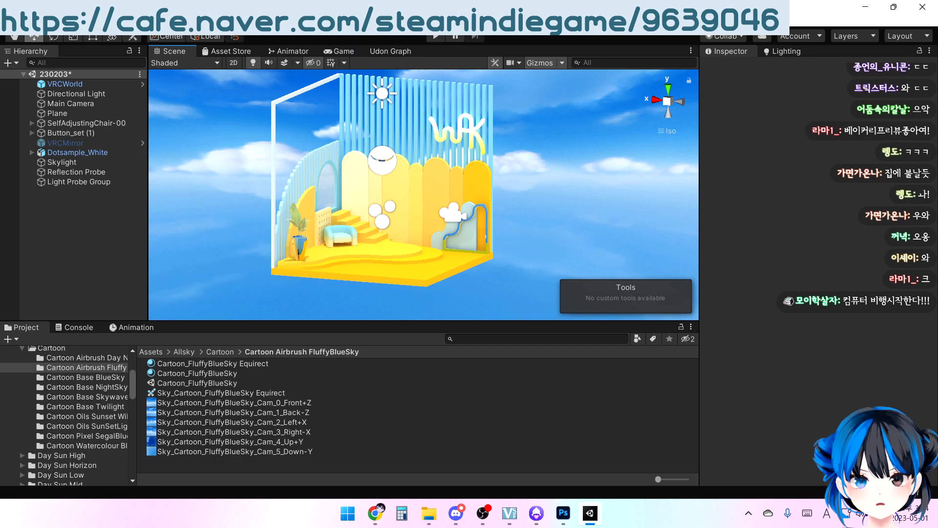
left_click(132, 20)
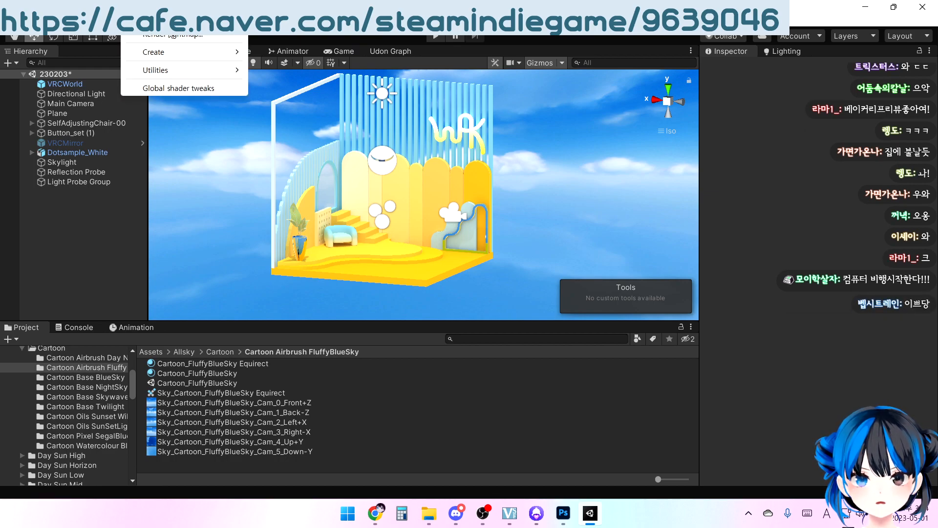
left_click(172, 35)
scroll(473, 318, "down", 10)
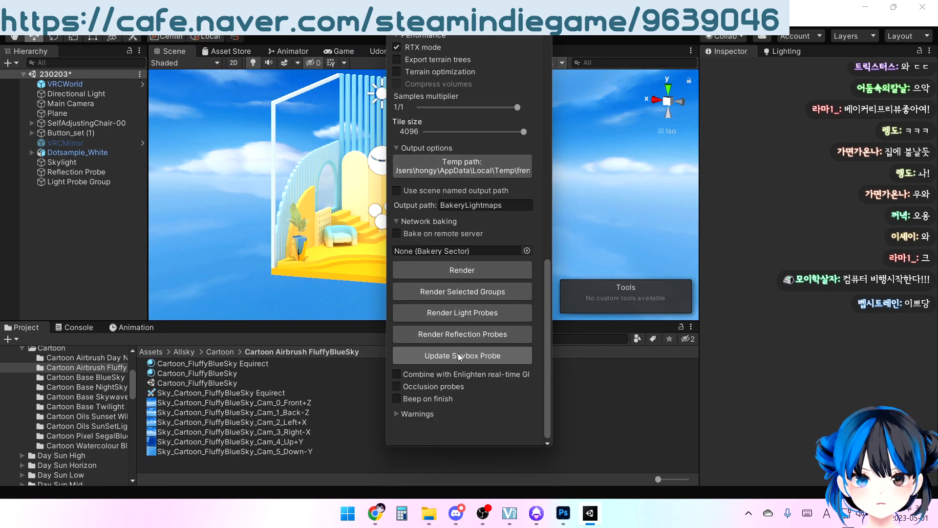
left_click(487, 270)
left_click(442, 278)
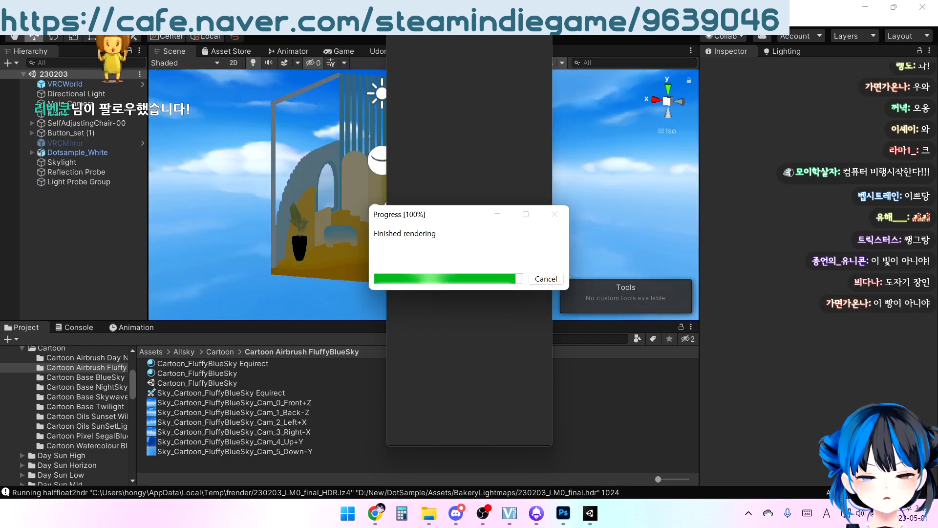
left_click(544, 15)
Rebake the Reflection Probe against the newly rendered lighting and deselect it
right_click_drag(504, 183, 308, 232)
left_click(61, 181)
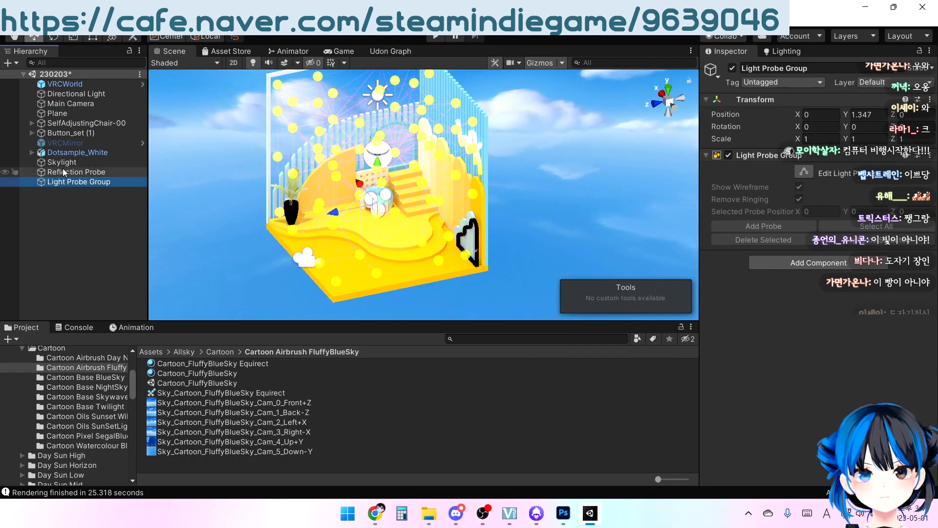
left_click(62, 172)
scroll(814, 245, "down", 5)
left_click(816, 260)
right_click_drag(439, 267, 564, 174)
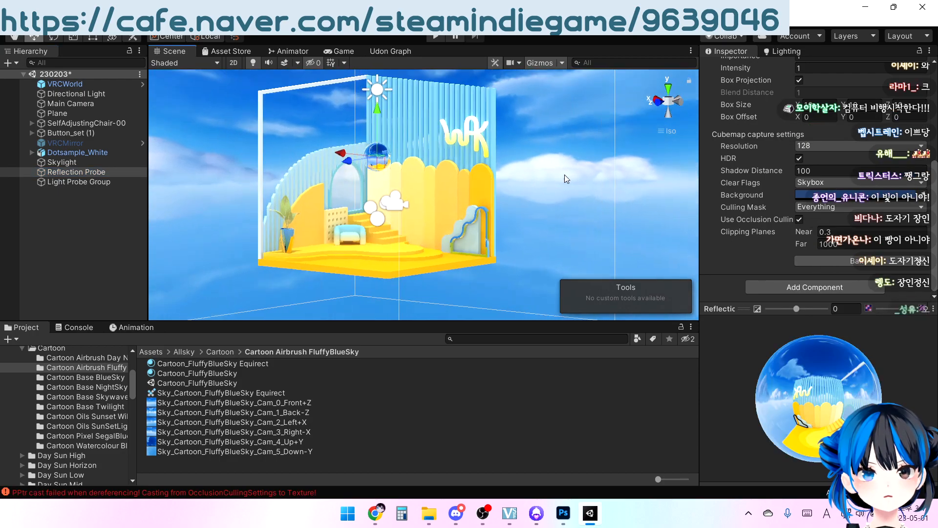
left_click(620, 174)
right_click_drag(634, 174, 252, 301)
Clear the logged messages and error in the console and return to the project files
left_click(74, 327)
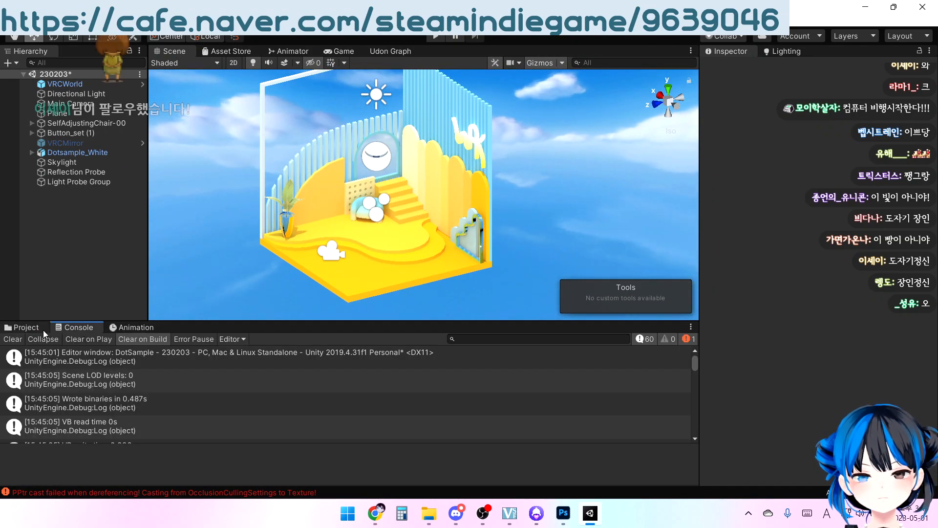
left_click(13, 339)
left_click(23, 327)
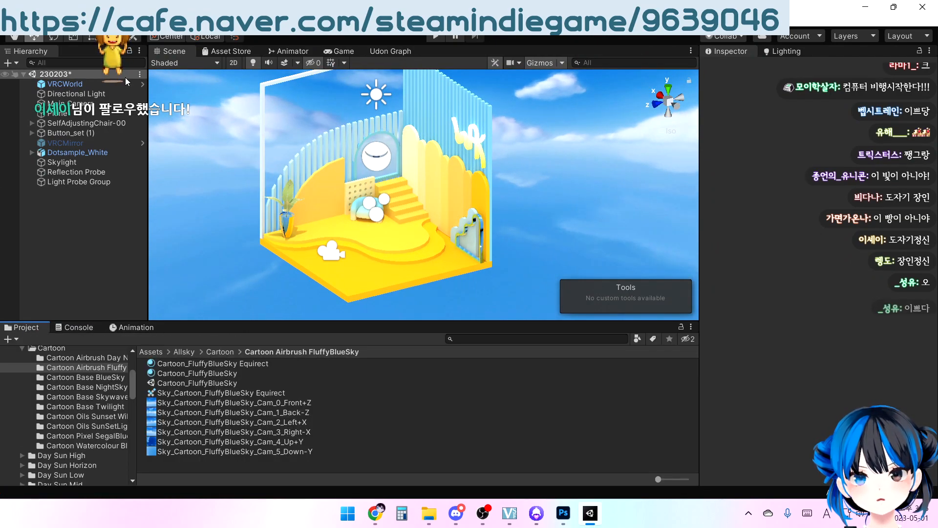
Search all project assets and packages for "world" and select the VRCWorld prefab
left_click(485, 338)
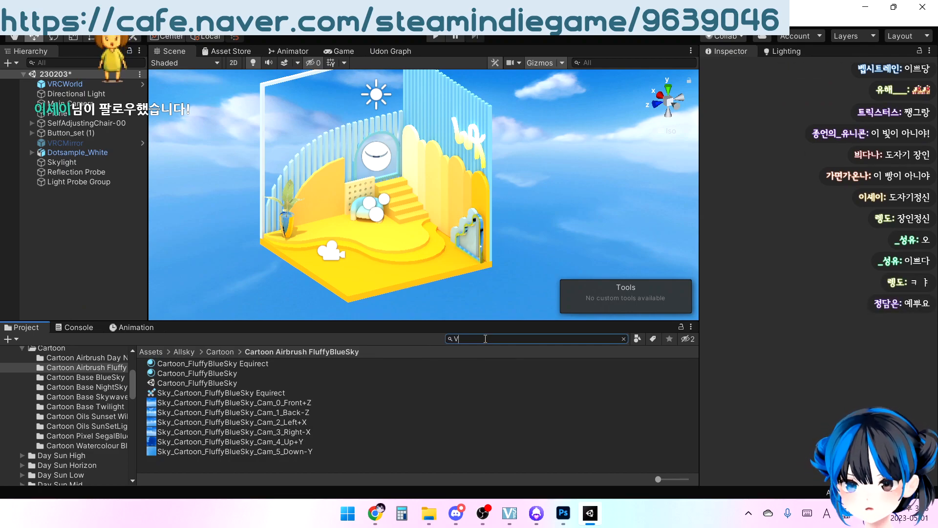
type("V")
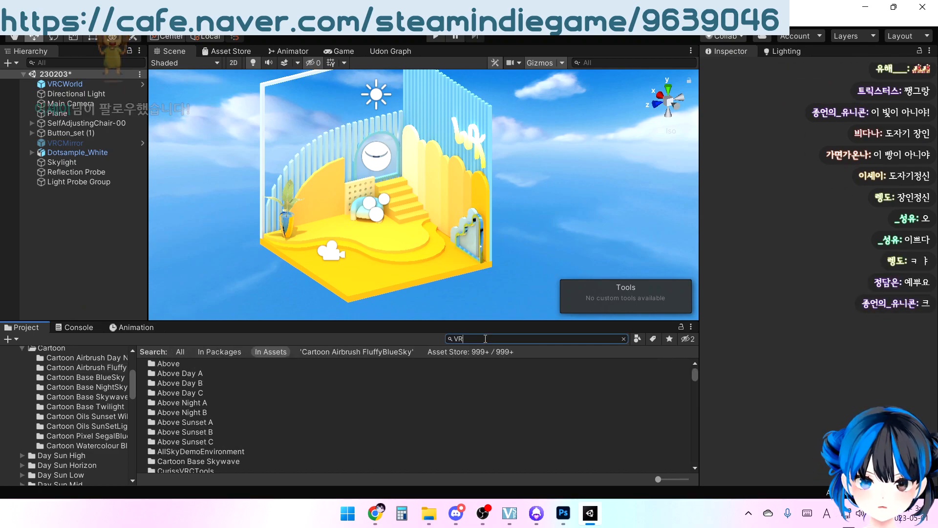
type("R")
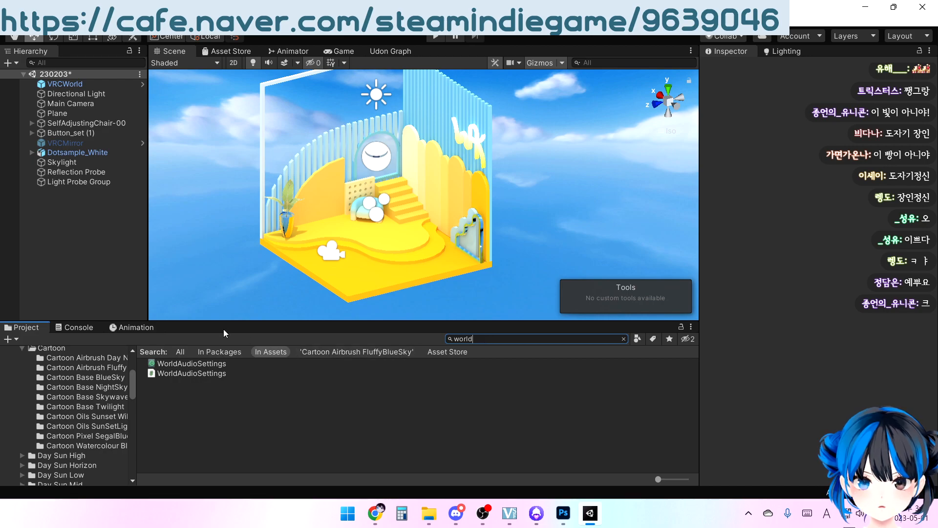
left_click(178, 353)
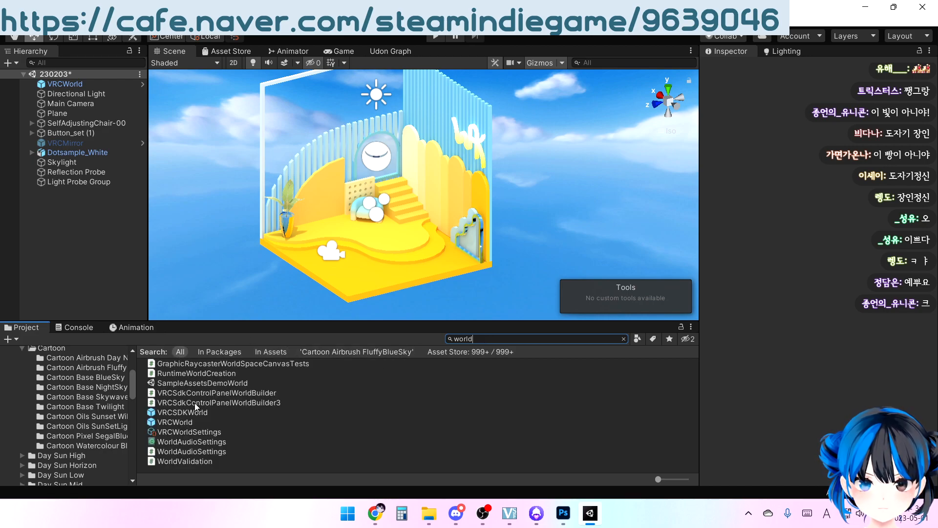
left_click(172, 423)
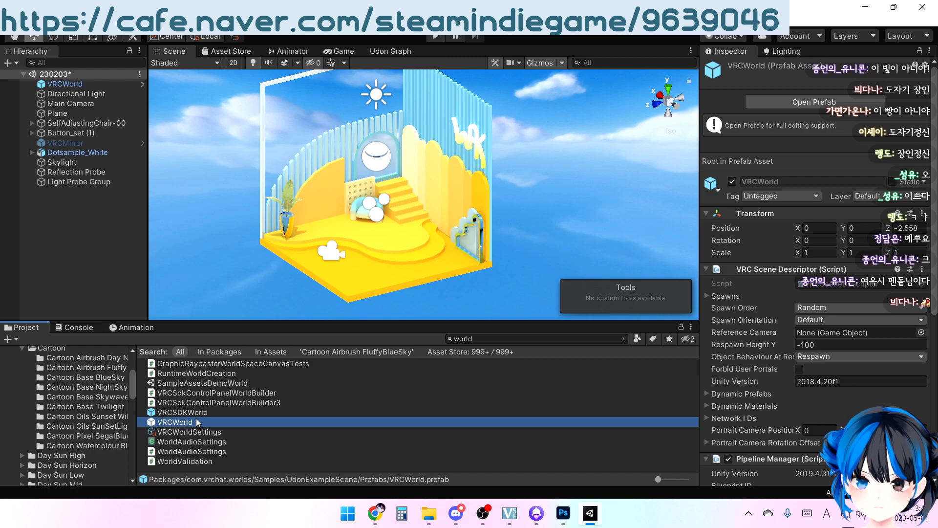
Focus on the scene's VRCWorld object and examine its spawn position and facing direction above the room floor
left_click(64, 84)
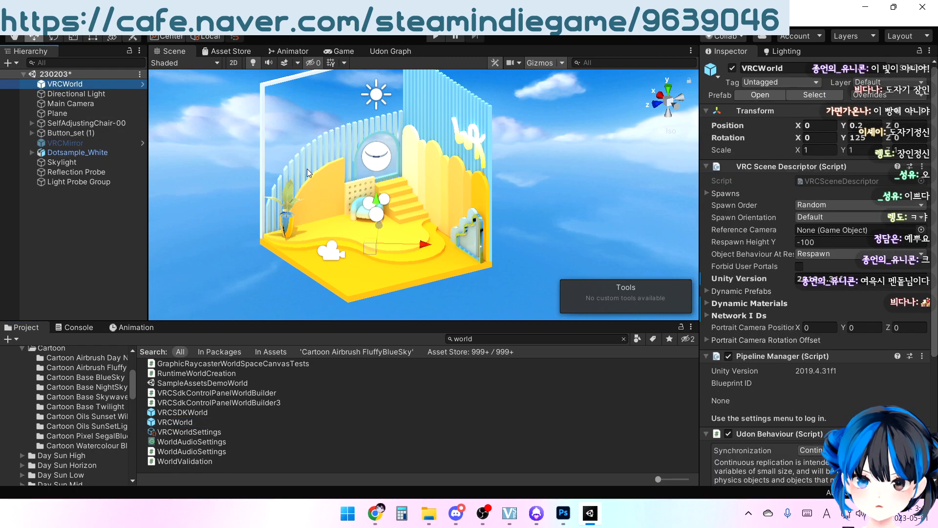
double_click(63, 84)
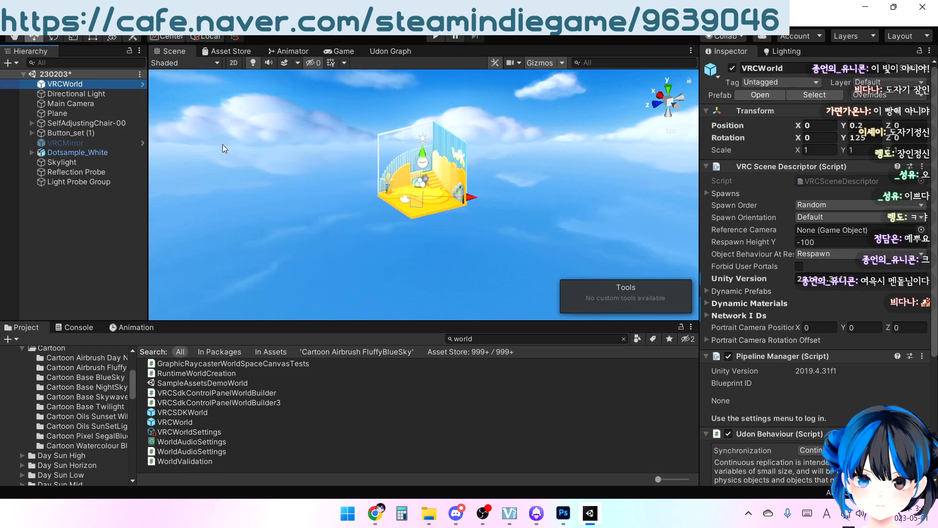
scroll(395, 183, "down", 10)
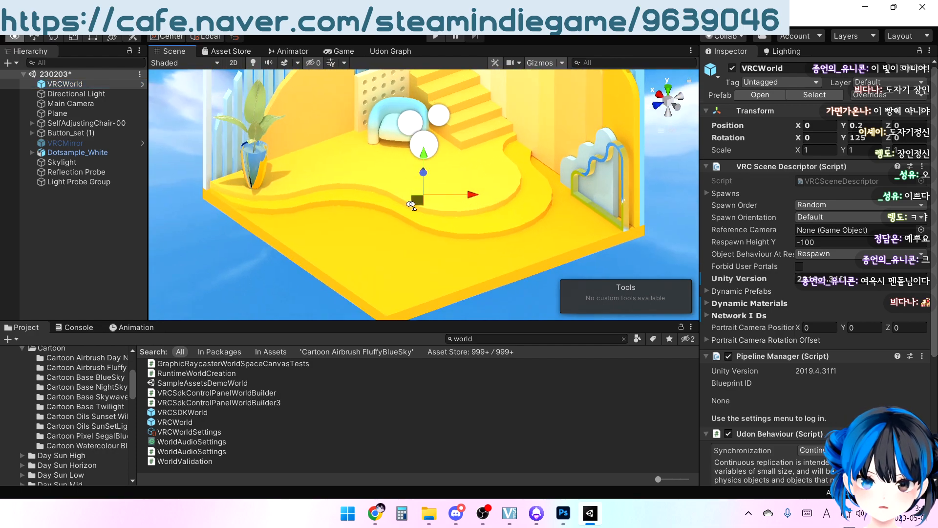
right_click_drag(331, 159, 363, 153)
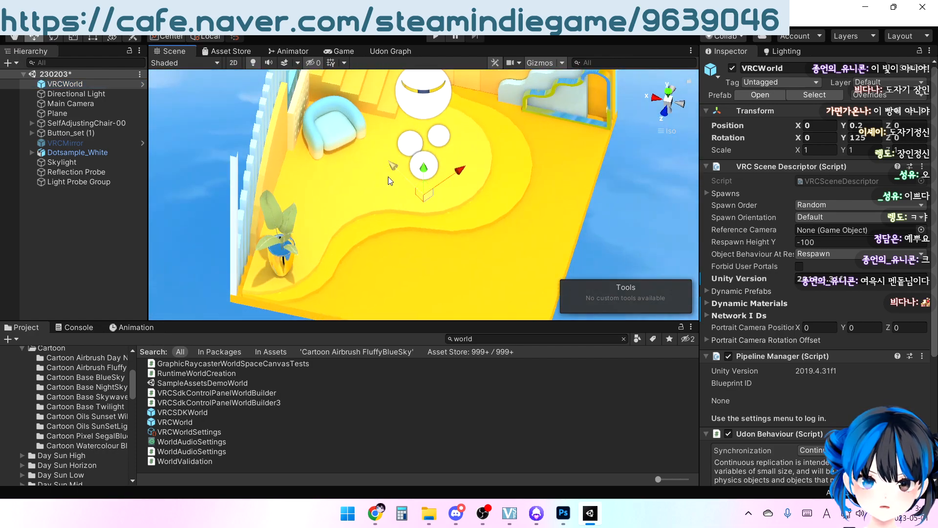
scroll(413, 195, "up", 4)
right_click_drag(412, 194, 392, 162)
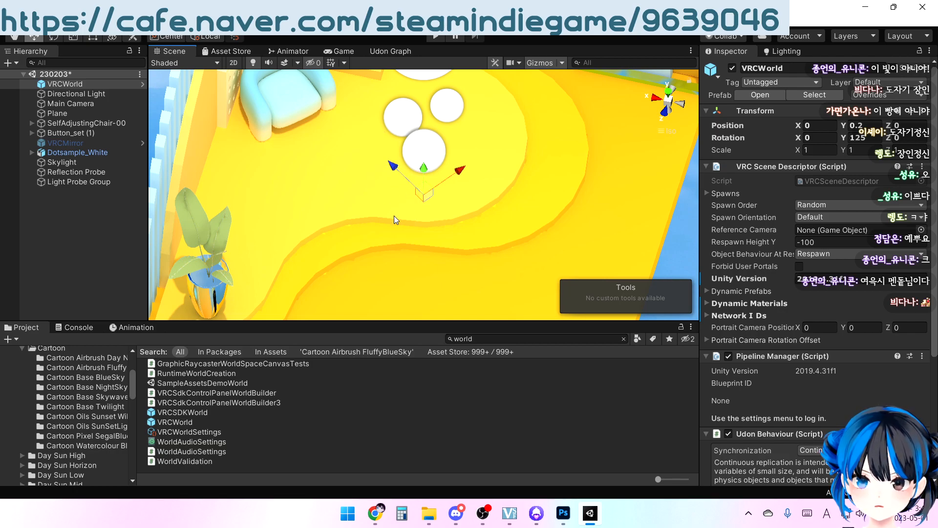
right_click_drag(387, 176, 418, 194)
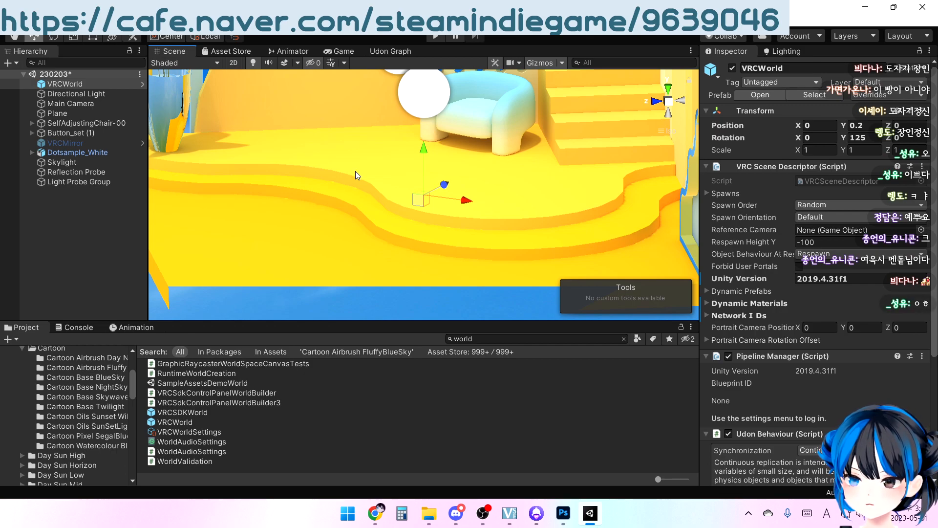
left_click_drag(357, 157, 377, 156, "alt")
scroll(401, 202, "down", 8)
scroll(370, 168, "down", 5)
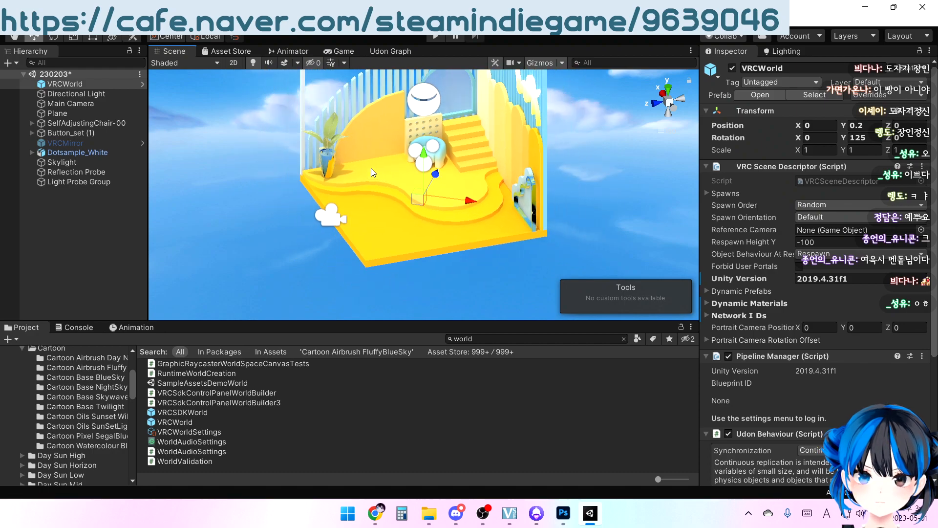
Add a Mesh Collider to the upper curved floor platform, 11. Floor.003
scroll(372, 177, "up", 2)
left_click(381, 177)
left_click(380, 176)
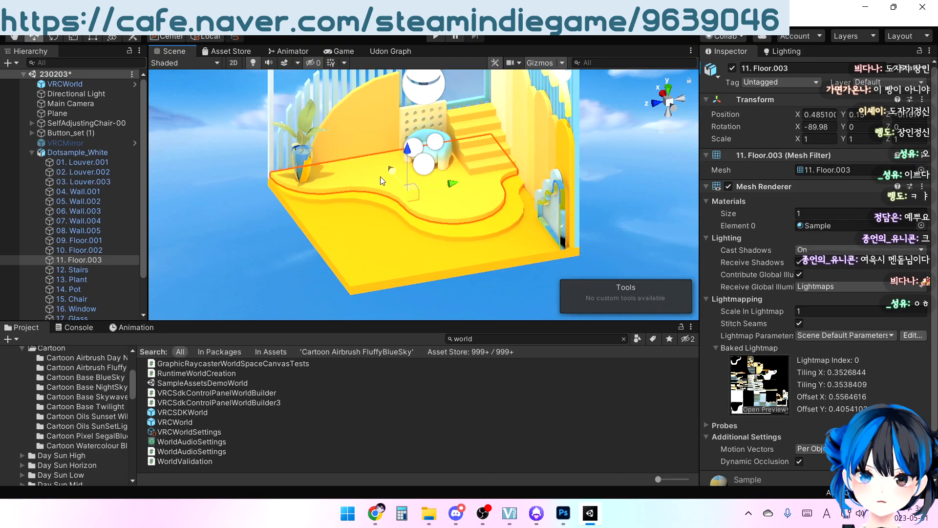
scroll(817, 338, "down", 3)
left_click(770, 467)
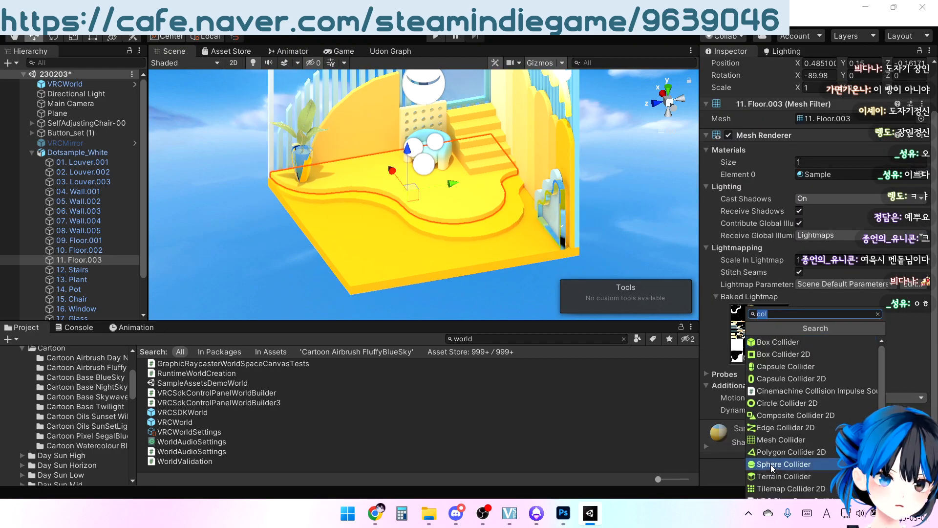
left_click(772, 439)
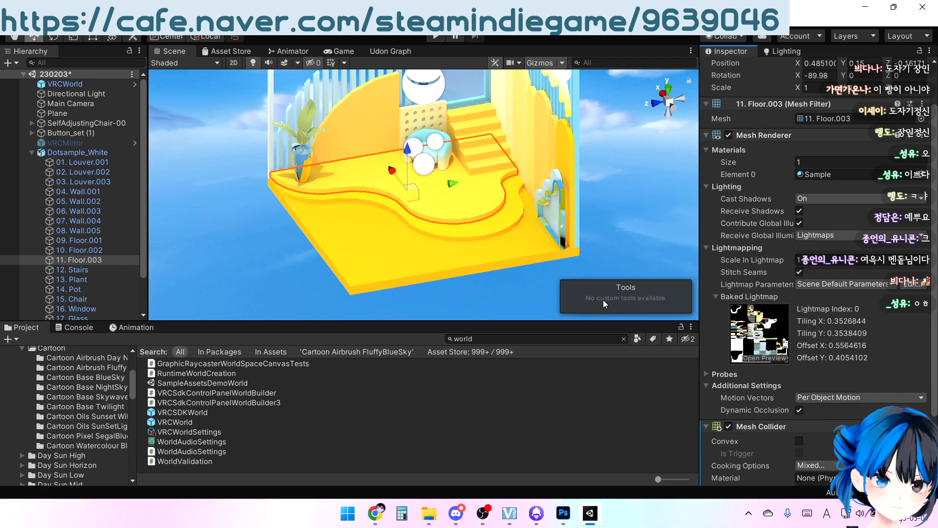
Add a Mesh Collider to the lower curved floor step, 10. Floor.002
left_click(511, 221)
left_click(508, 220)
scroll(782, 460, "down", 3)
left_click(783, 467)
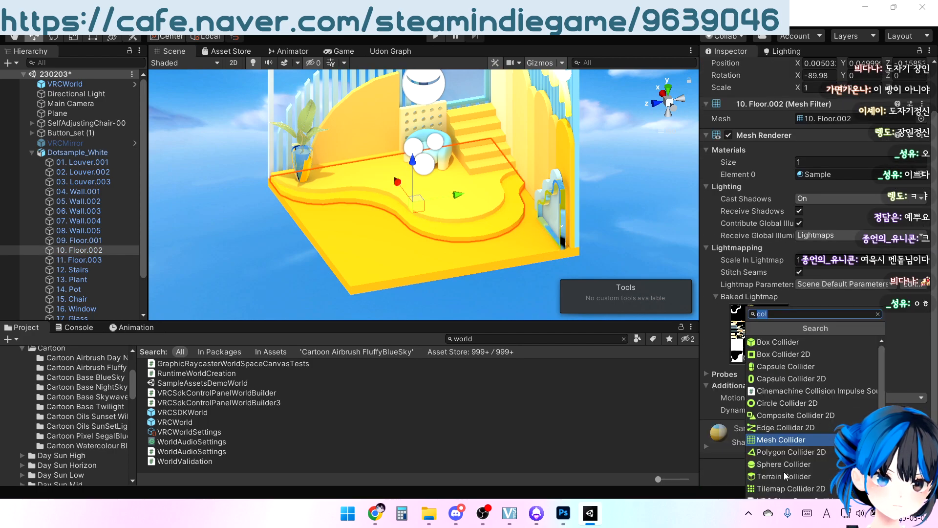
left_click(770, 439)
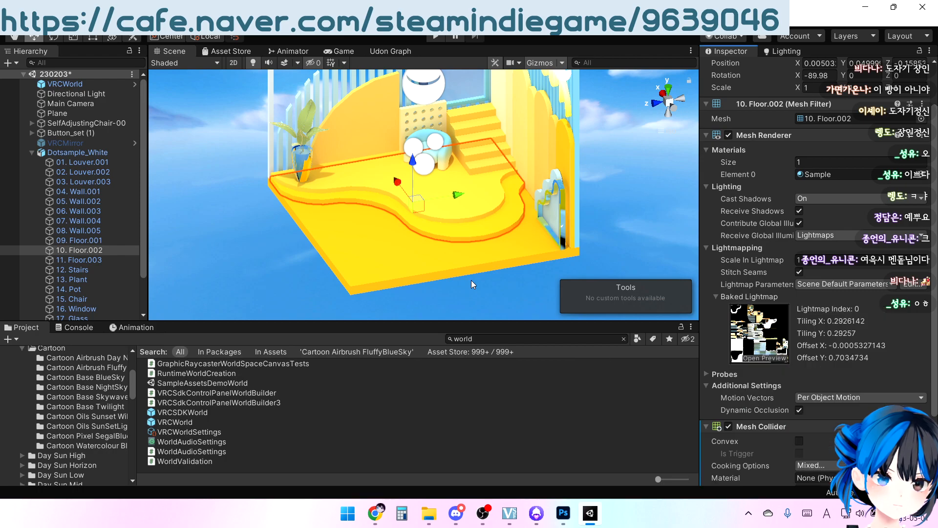
Add a Box Collider to the base floor slab, 09. Floor.001
left_click(383, 243)
left_click(353, 245)
scroll(708, 401, "down", 3)
left_click(816, 469)
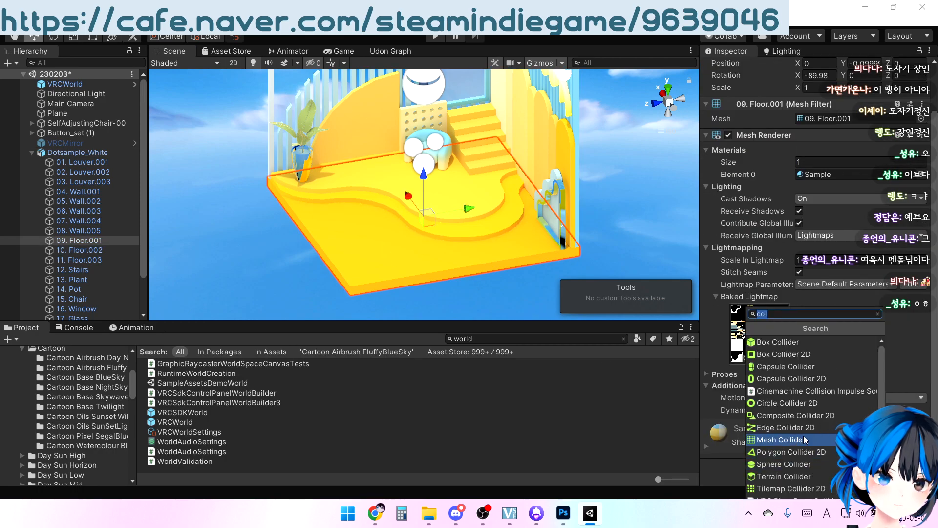
left_click(785, 344)
Add a Box Collider to the tall louver wall behind the WAK sign, 03. Louver.003
left_click_drag(572, 192, 491, 149, "alt")
left_click(456, 122)
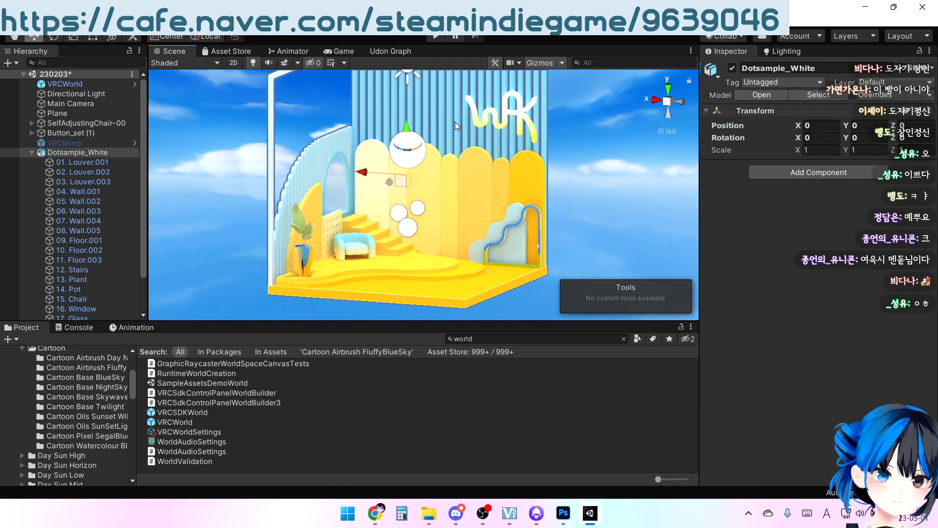
left_click(455, 122)
left_click(785, 474)
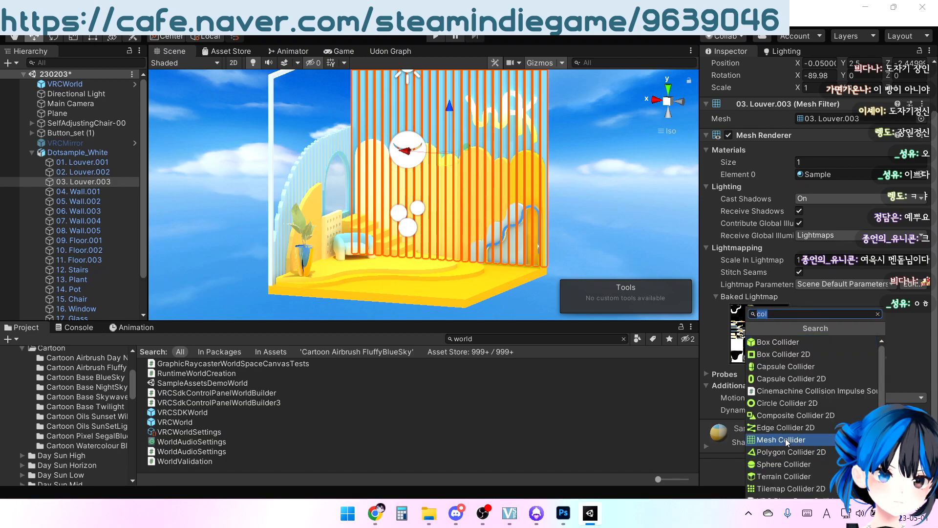
left_click(786, 340)
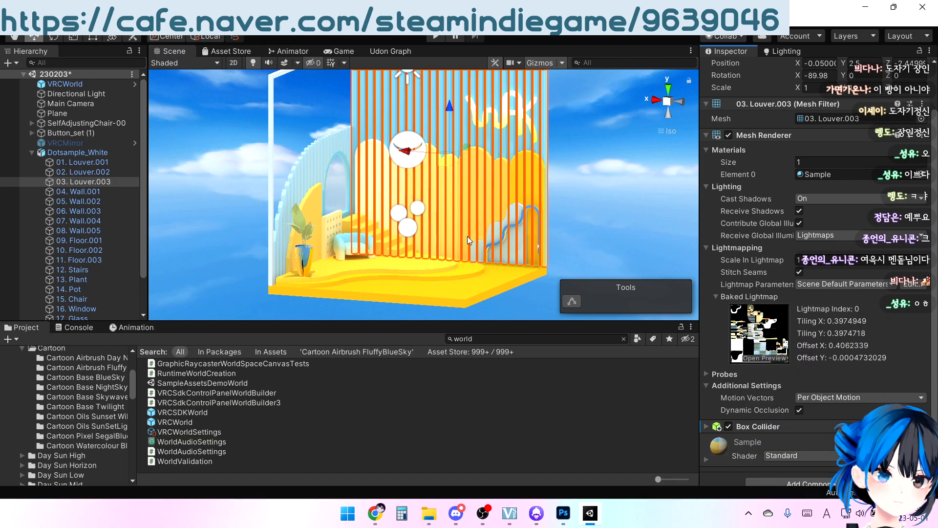
Add a Mesh Collider to the side louvers, scalloped, cloud and arched walls, stairs, WAK sign, pot and plant together
left_click(283, 122)
left_click(273, 120)
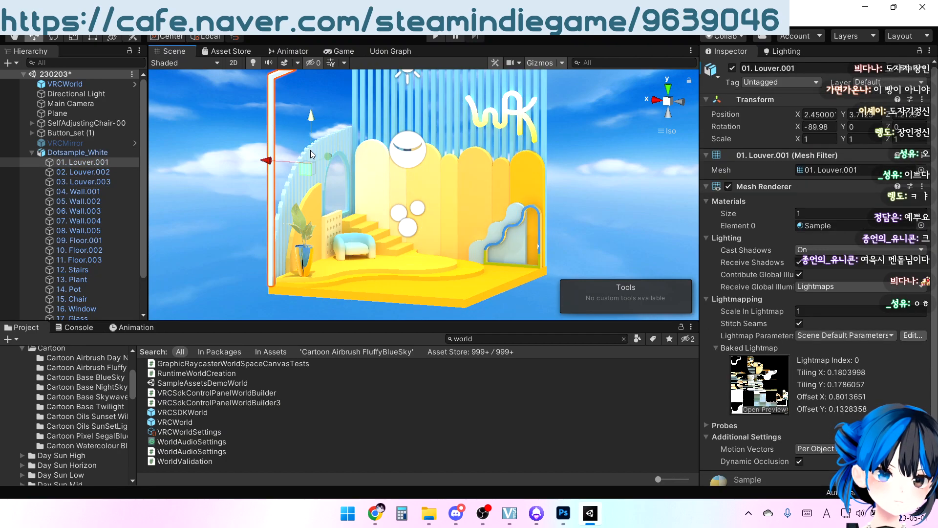
left_click(340, 137, "shift")
right_click_drag(413, 203, 368, 235)
middle_click_drag(368, 234, 432, 199)
right_click_drag(432, 199, 487, 124)
scroll(488, 125, "up", 3)
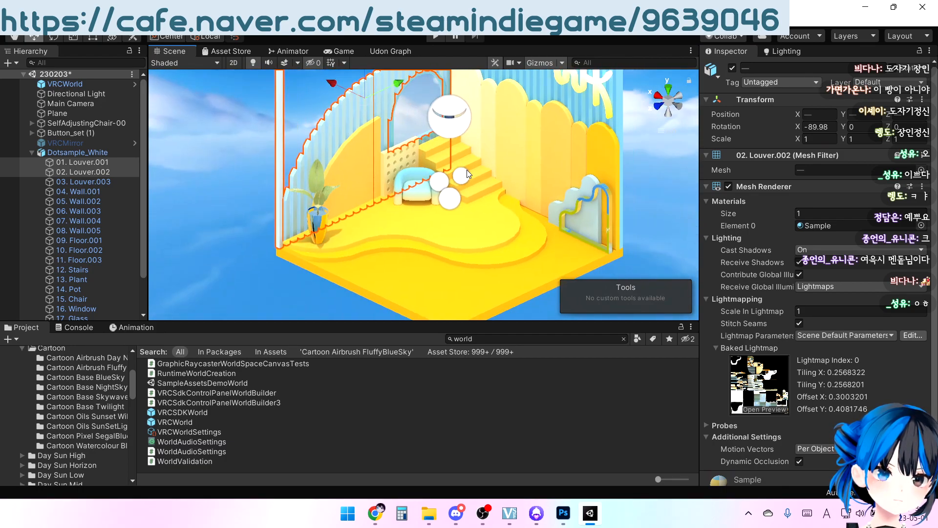
left_click(490, 182)
left_click(540, 143, "shift")
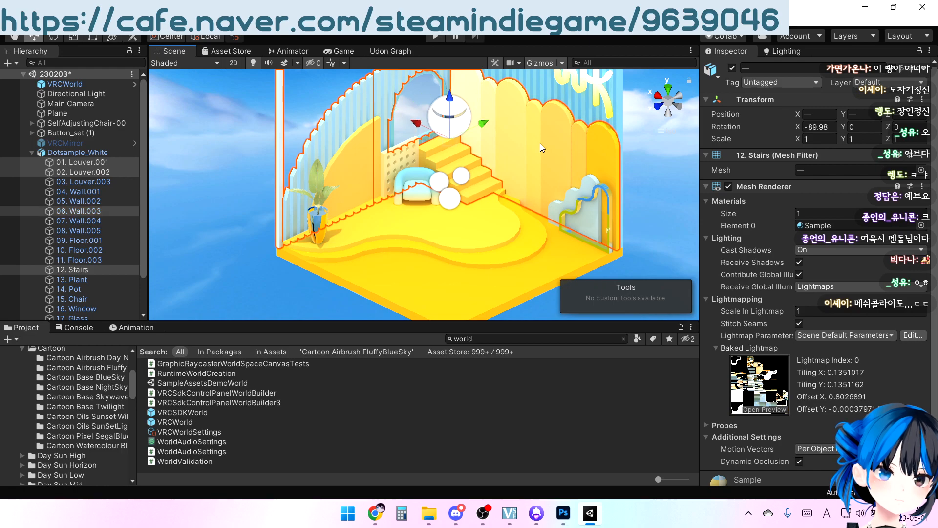
left_click(583, 189, "shift")
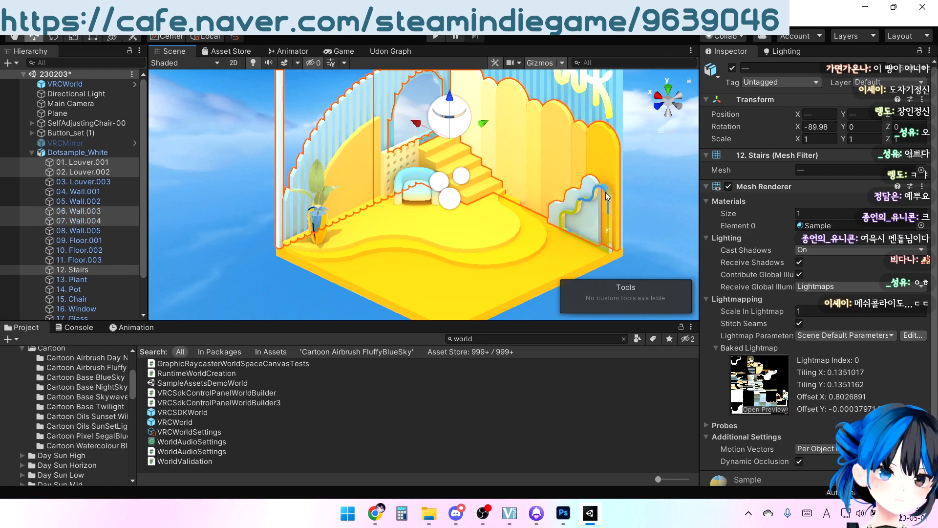
left_click(605, 192, "shift")
middle_click_drag(605, 133, 581, 170, "shift")
left_click(497, 227, "shift")
middle_click_drag(444, 241, 470, 200, "shift")
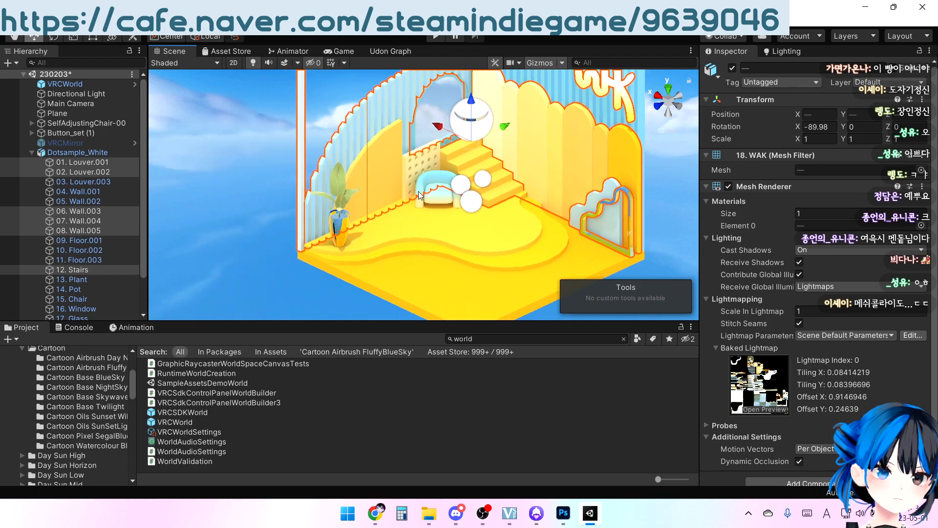
left_click(388, 175, "shift")
left_click(342, 237, "shift")
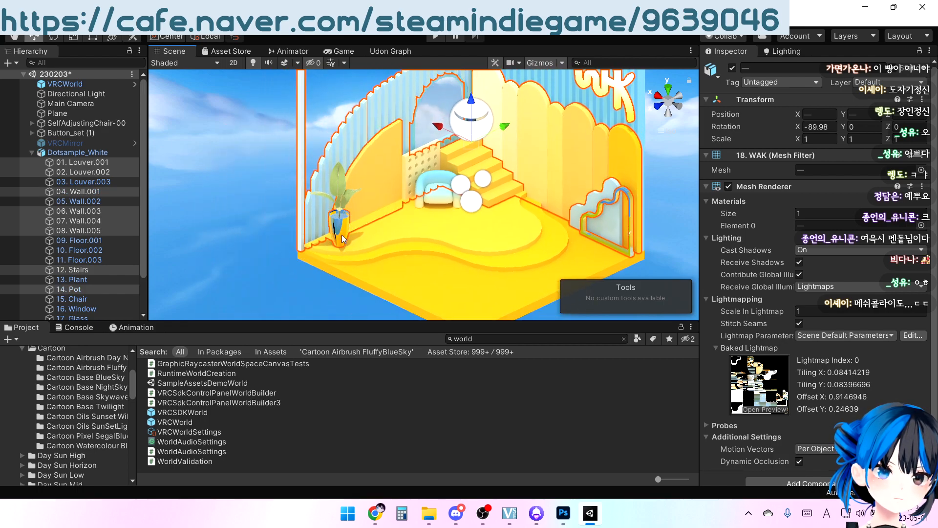
left_click(342, 187, "shift")
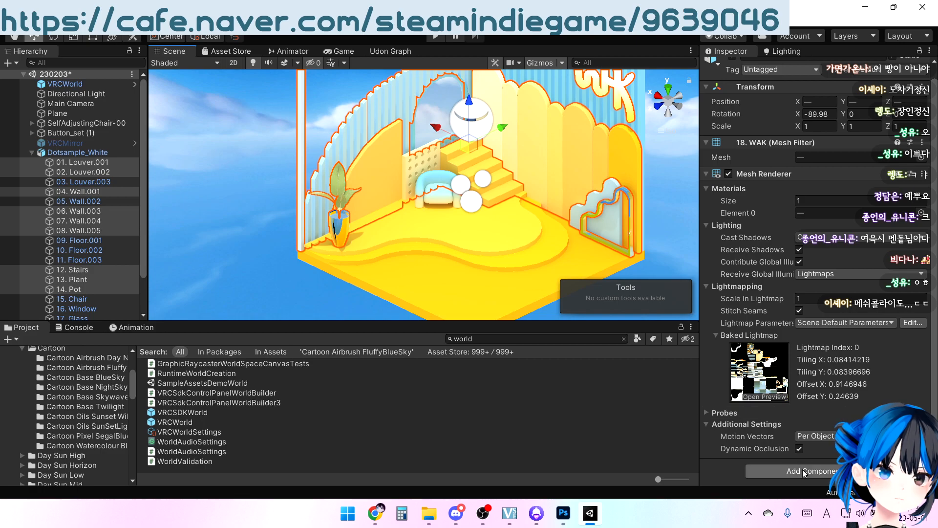
left_click(791, 471)
left_click(773, 438)
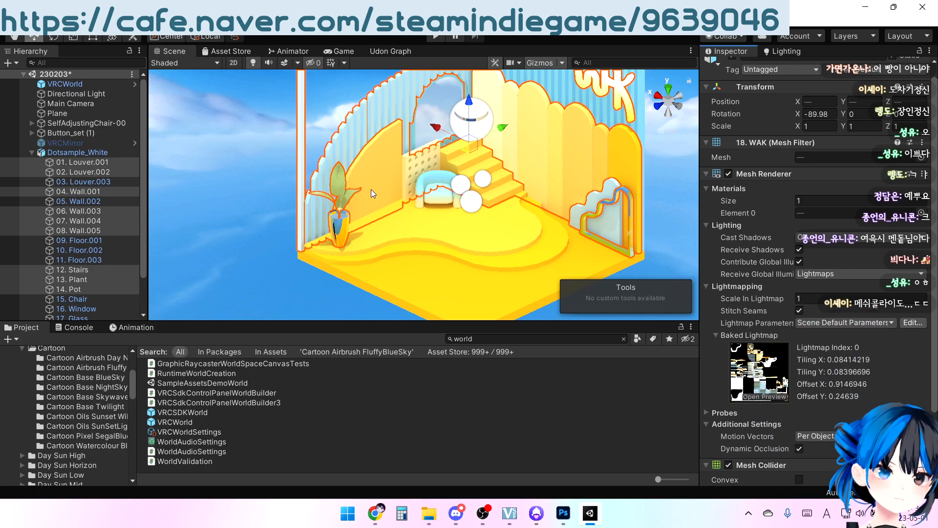
Add a Box Collider to the perforated wall behind the chair, 05. Wall.002
left_click(412, 169)
left_click(413, 164)
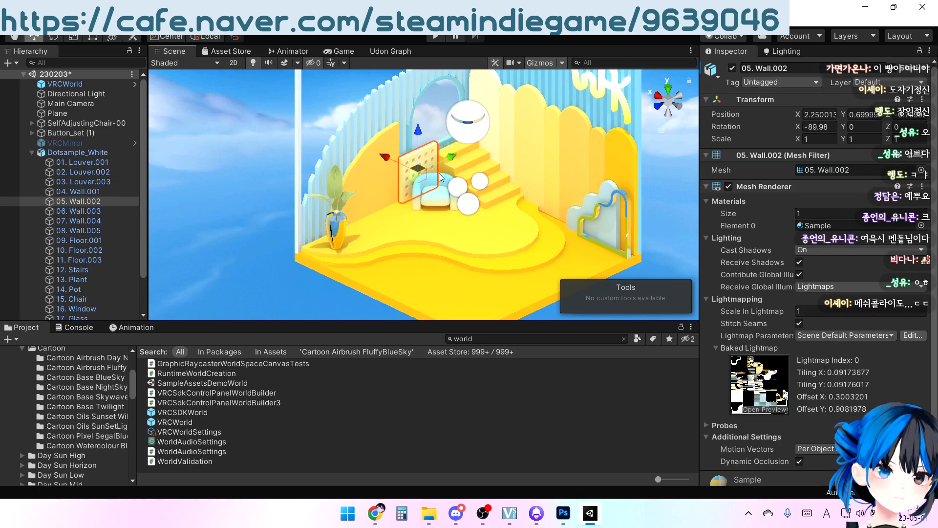
left_click(791, 469)
left_click(810, 344)
Add a Mesh Collider to the arched window pane, 17. Glass, and clear the selection
middle_click_drag(587, 182, 542, 218)
scroll(541, 218, "down", 4)
right_click_drag(453, 190, 385, 151)
left_click(385, 150)
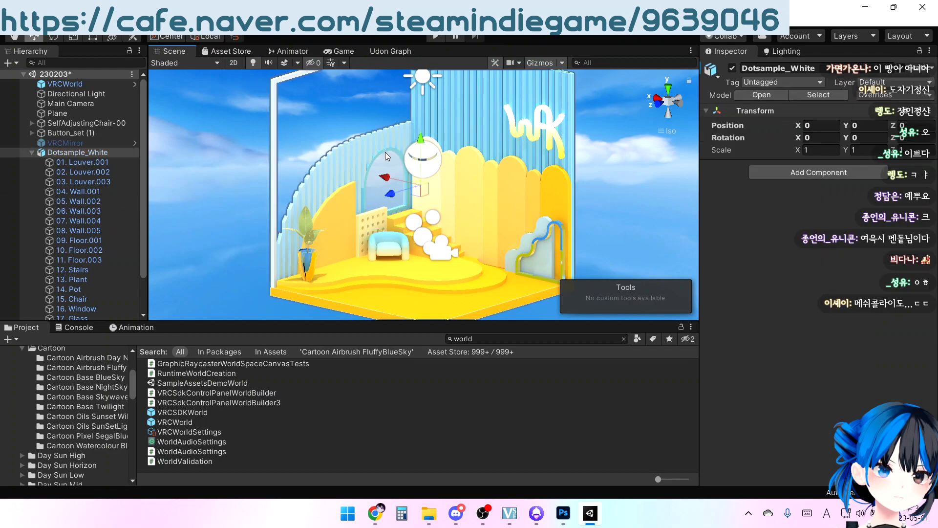
left_click(385, 152)
left_click(395, 161)
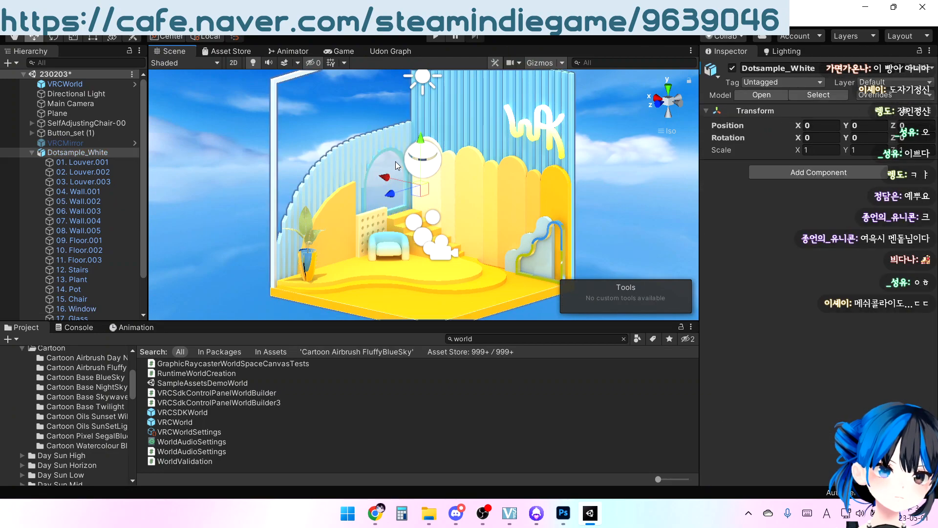
left_click(395, 161)
scroll(805, 470, "down", 2)
left_click(805, 470)
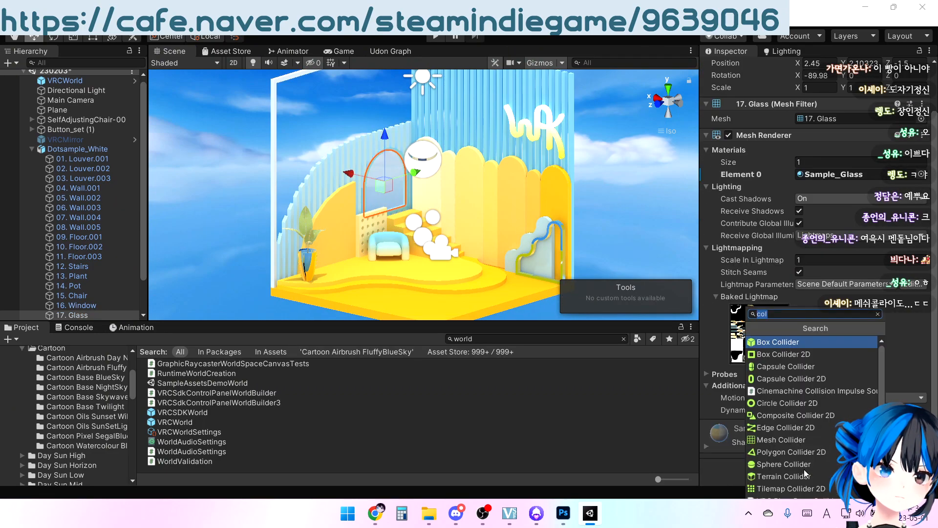
left_click(796, 440)
left_click(644, 192)
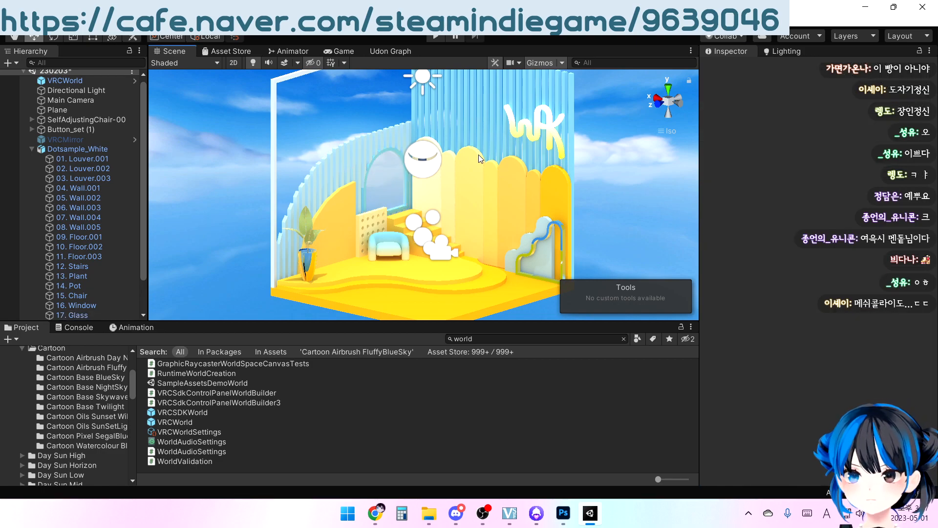
Examine the whole room from several angles after adding the colliders
right_click_drag(460, 158, 438, 232)
scroll(483, 152, "down", 3)
scroll(485, 149, "down", 2)
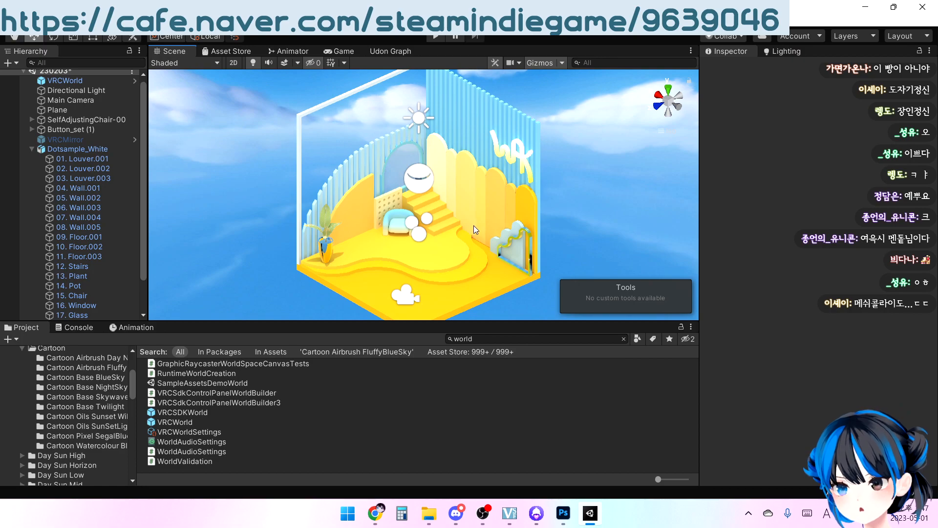
middle_click_drag(458, 219, 467, 201)
right_click_drag(454, 227, 490, 315)
scroll(489, 204, "up", 9)
middle_click_drag(505, 196, 450, 247)
scroll(445, 225, "down", 8)
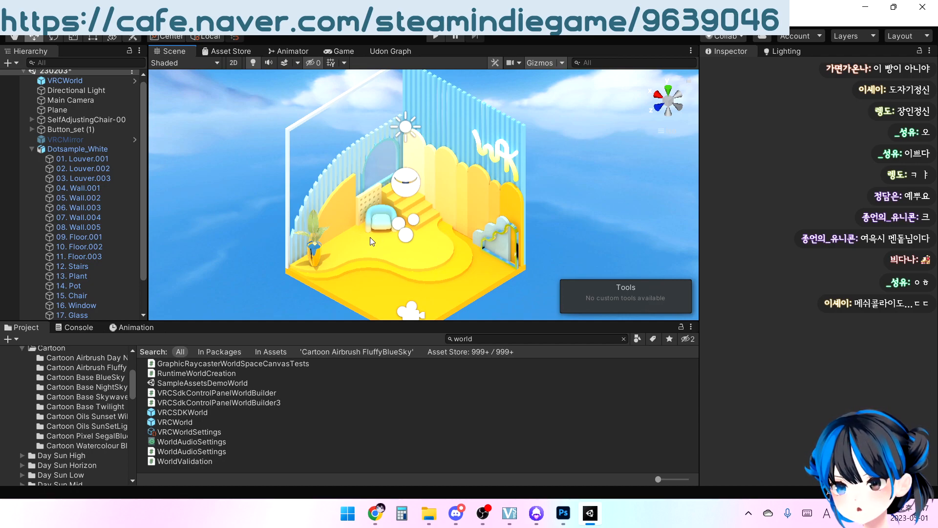
left_click_drag(371, 236, 479, 258, "alt")
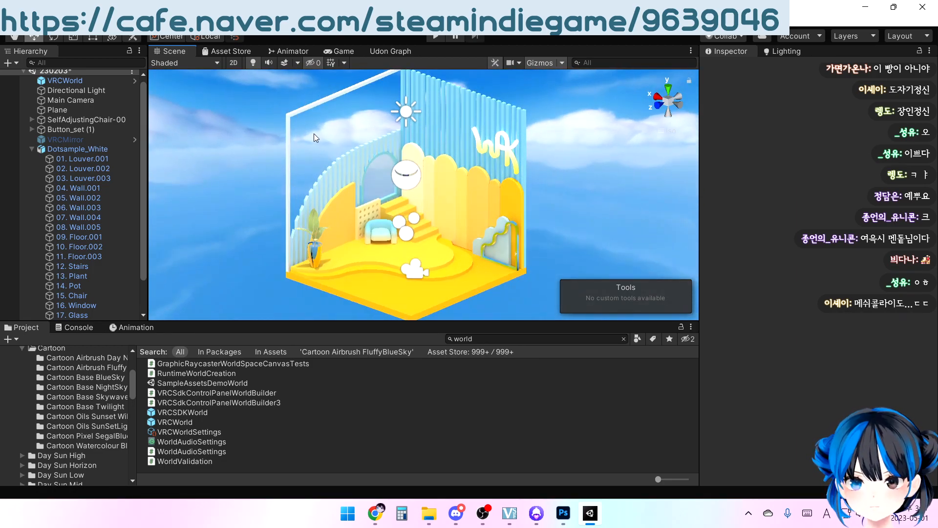
left_click_drag(314, 128, 329, 174, "alt")
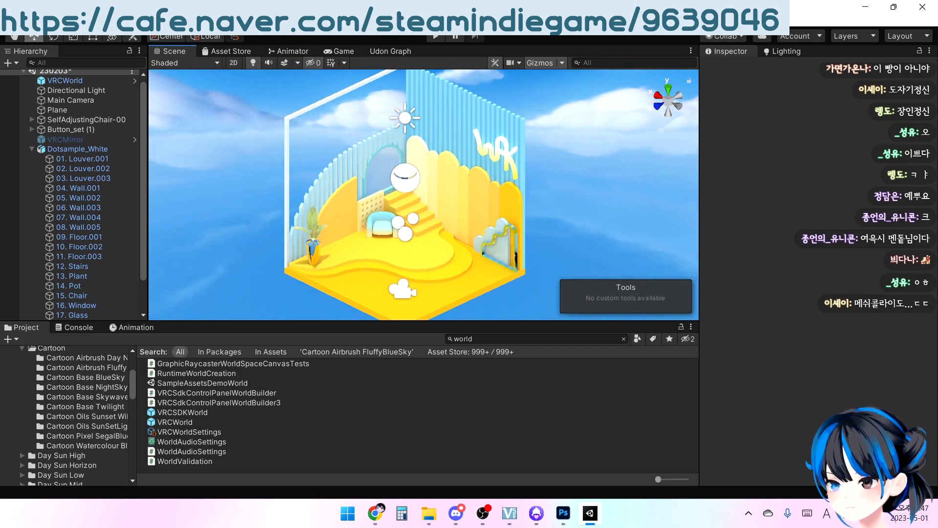
Start building and publishing the Dot_Sample world for Windows with the VRChat SDK
left_click(200, 22)
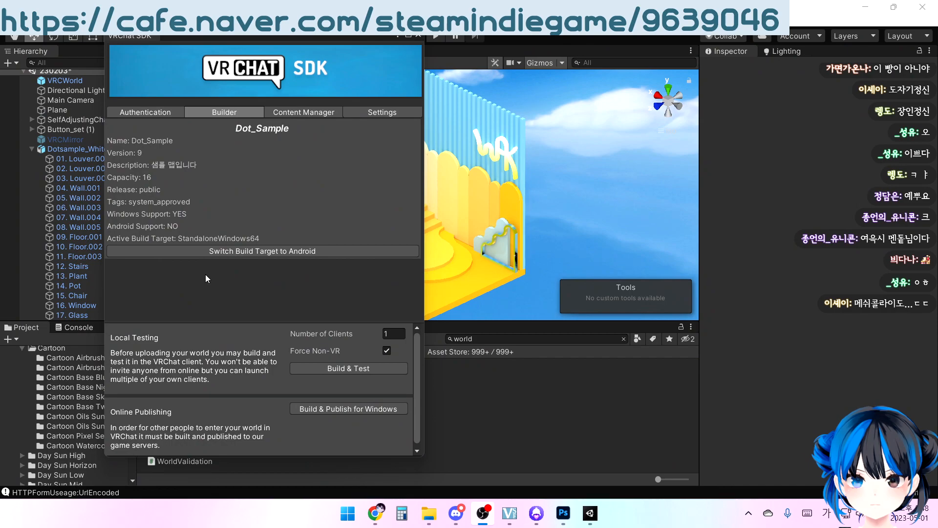
left_click(317, 409)
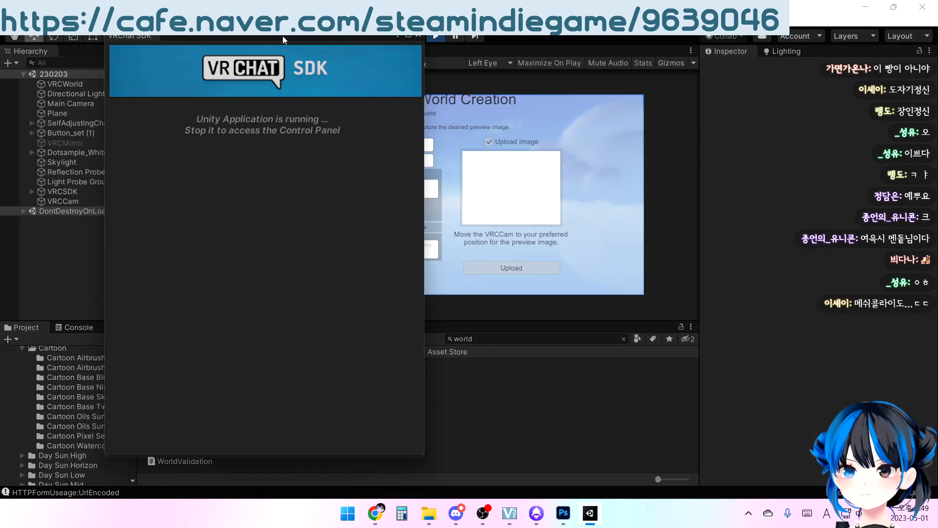
Enable the preview image upload and confirm the content rights declaration in the world configuration form
left_click_drag(339, 36, 0, 75)
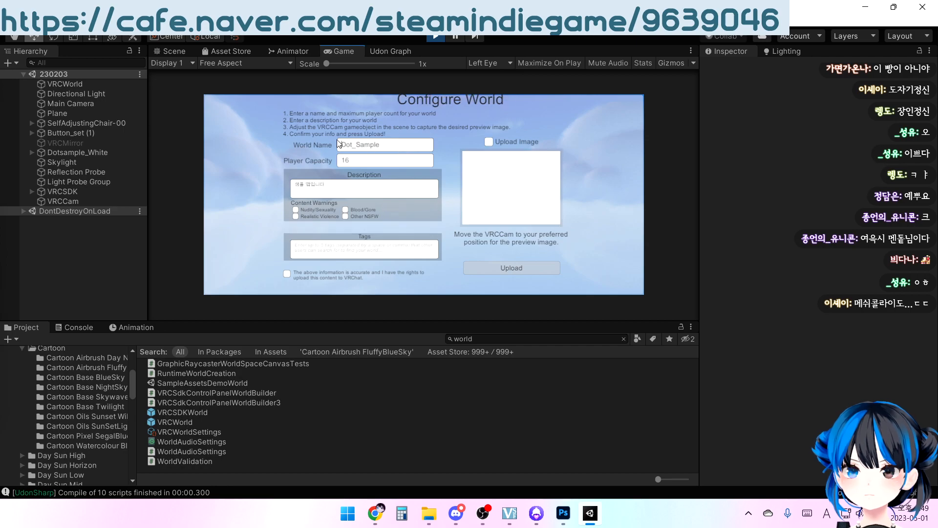
left_click(489, 143)
left_click(287, 274)
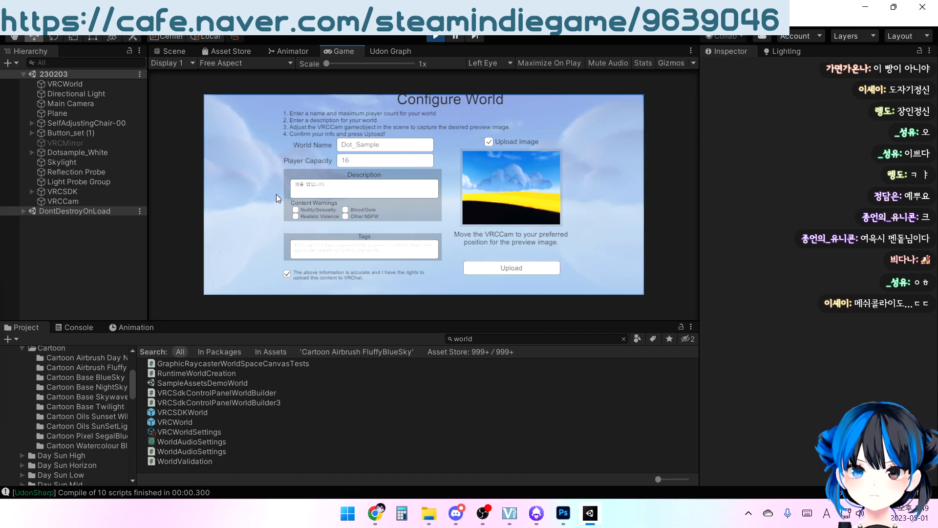
Move the VRCCam preview camera in the scene up to Y 1.45 and outside the room to X -3.06
left_click(174, 51)
left_click(74, 201)
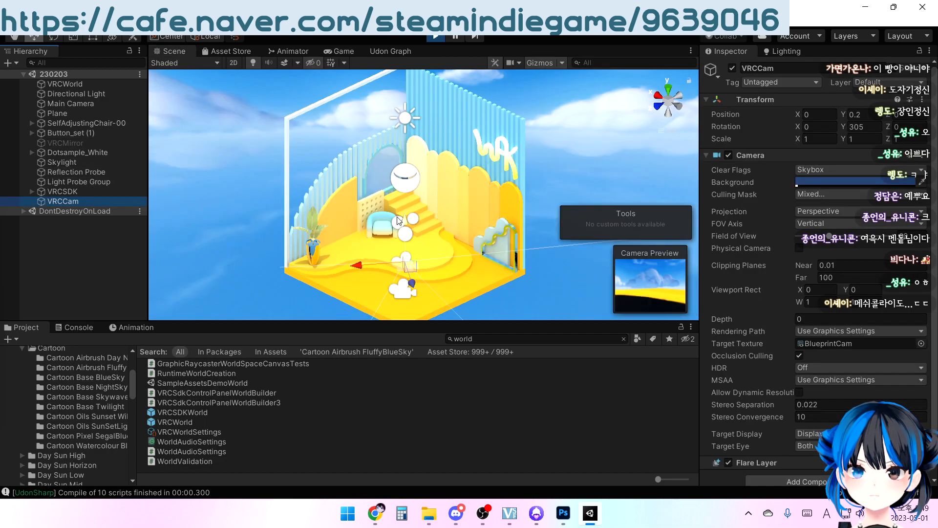
middle_click_drag(393, 171, 381, 100)
scroll(341, 139, "down", 7)
right_click_drag(333, 202, 496, 235)
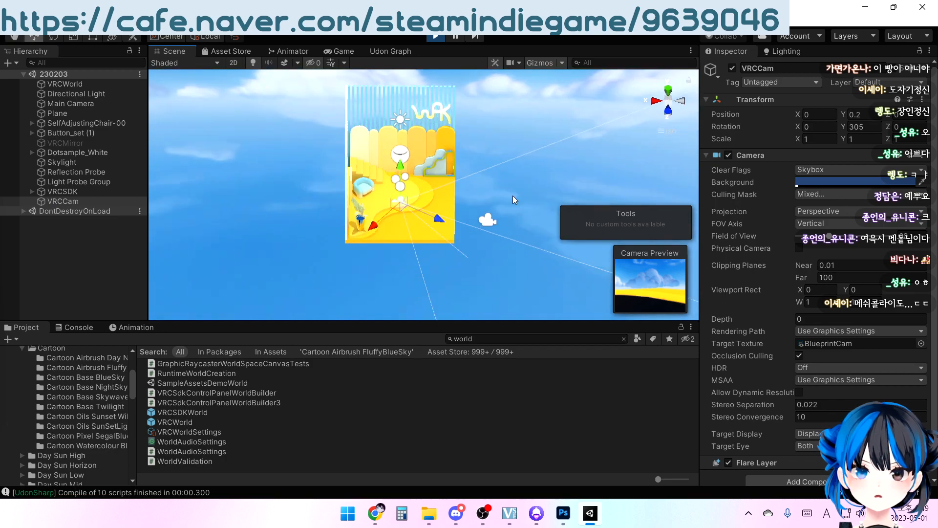
left_click_drag(400, 165, 400, 144)
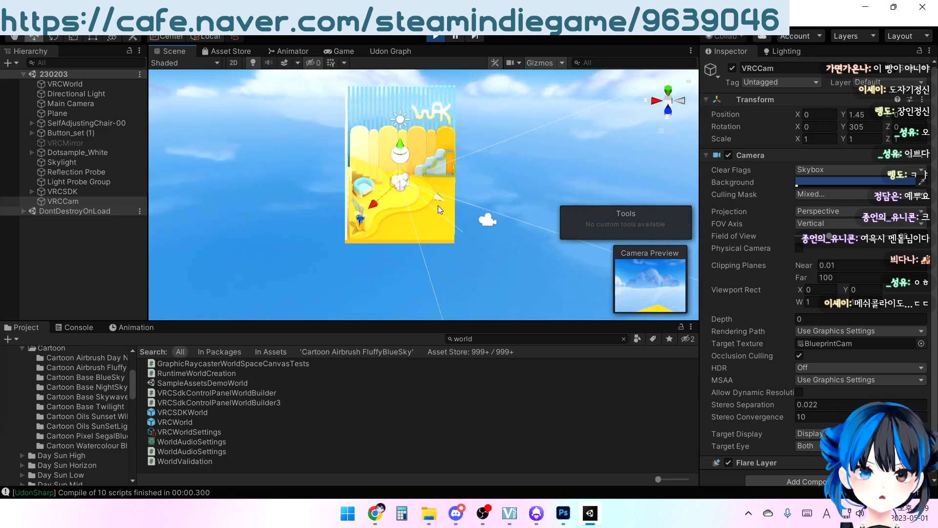
left_click_drag(439, 197, 500, 245)
middle_click_drag(499, 245, 429, 238)
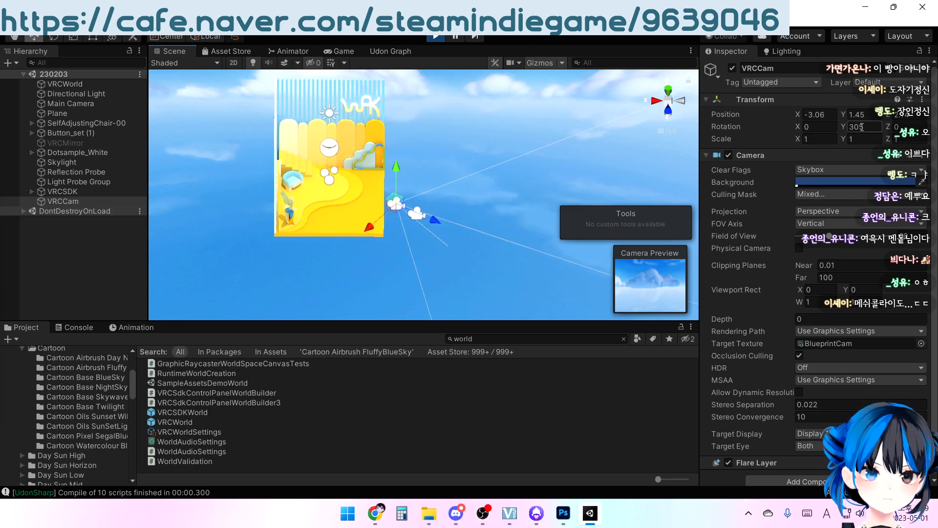
Rotate VRCCam to 135 degrees around the Y axis so it faces the room
key("e")
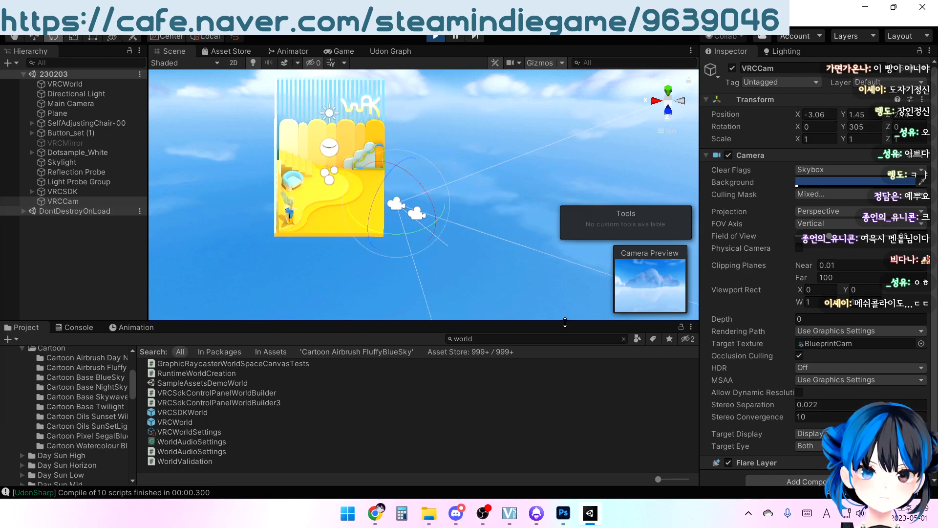
left_click_drag(423, 227, 133, 228)
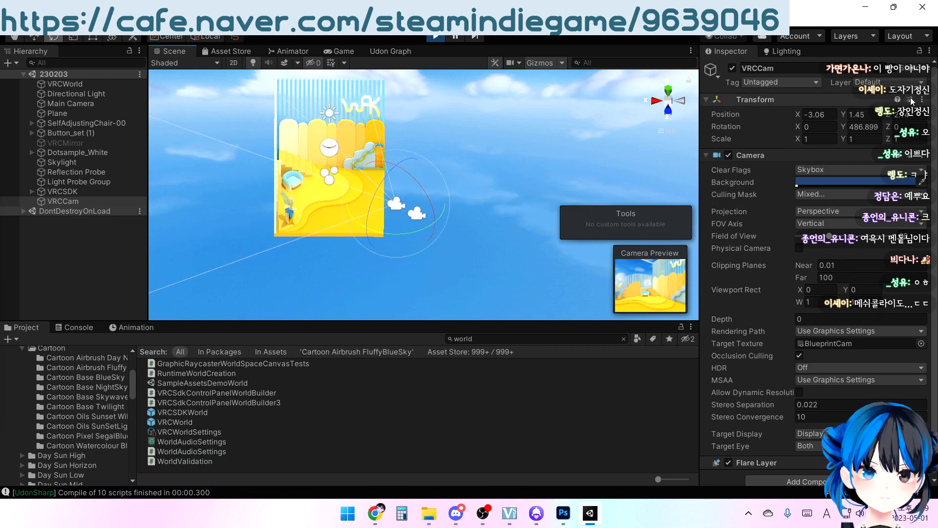
left_click(863, 127)
type("180")
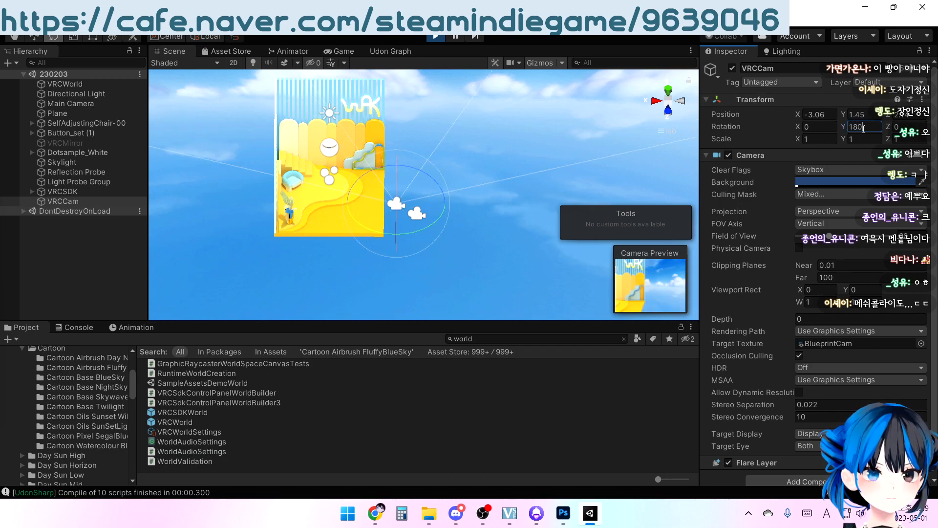
left_click_drag(406, 233, 480, 212)
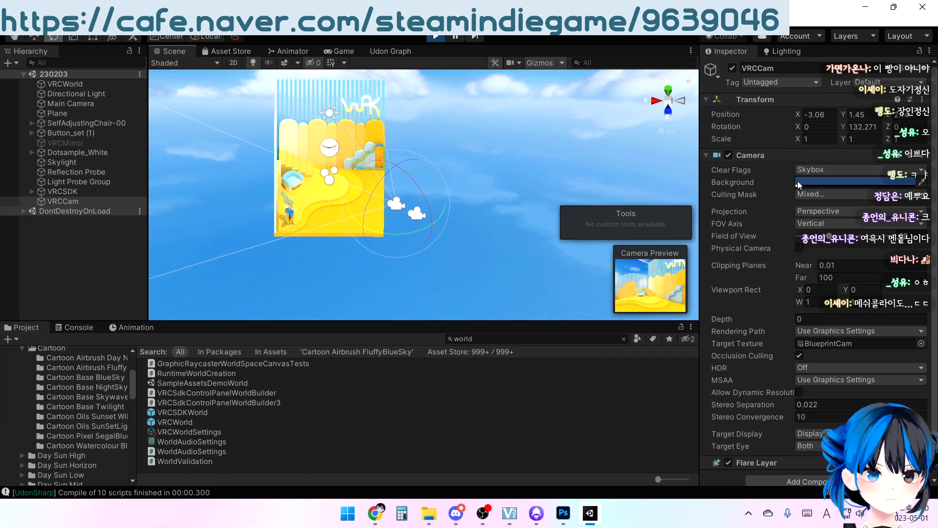
left_click(860, 128)
type("135")
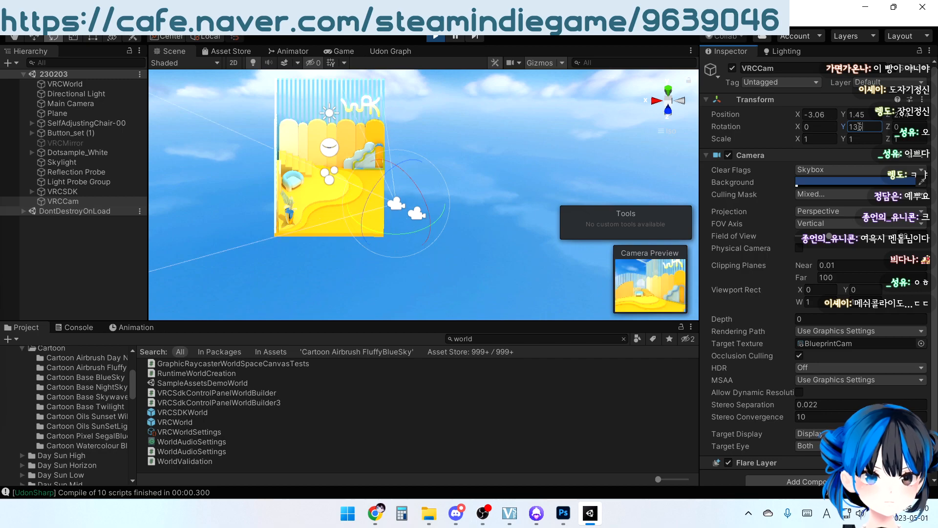
Narrow VRCCam's field of view, trying 30 and settling on 10
left_click(907, 235)
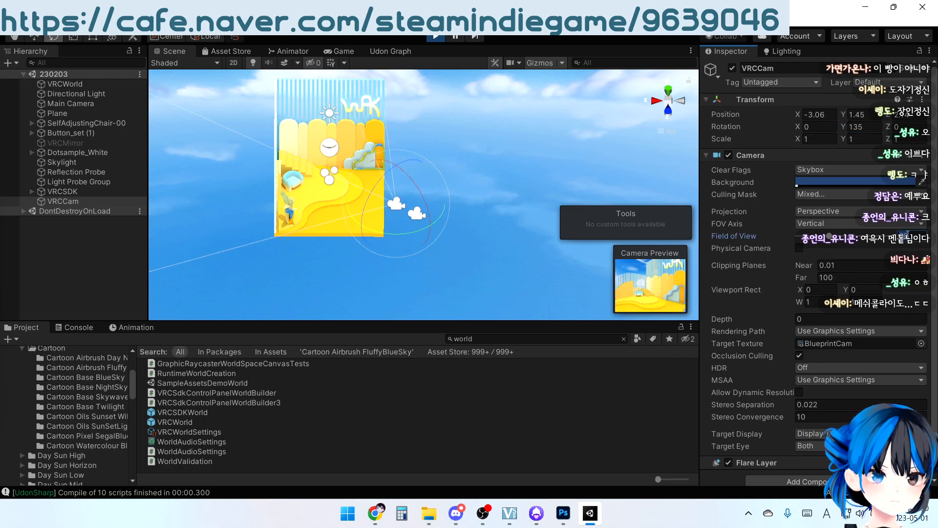
type("30")
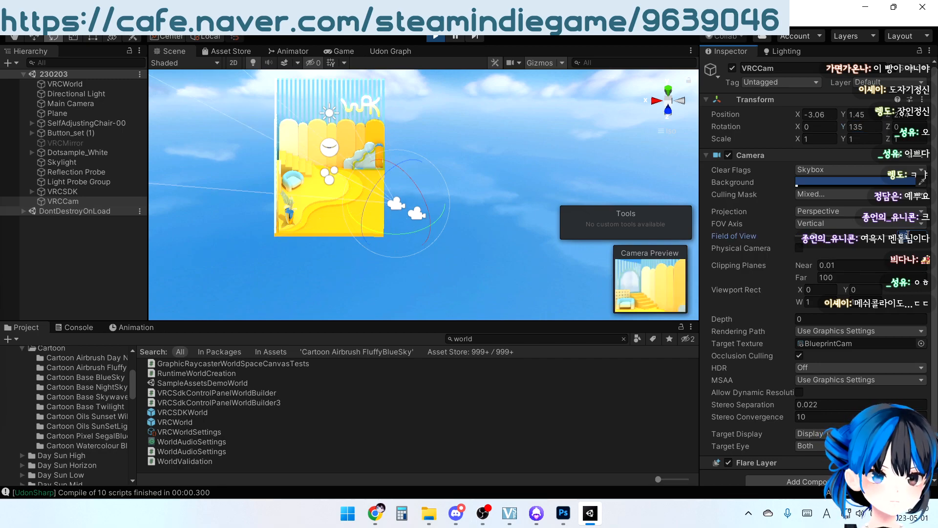
type("10")
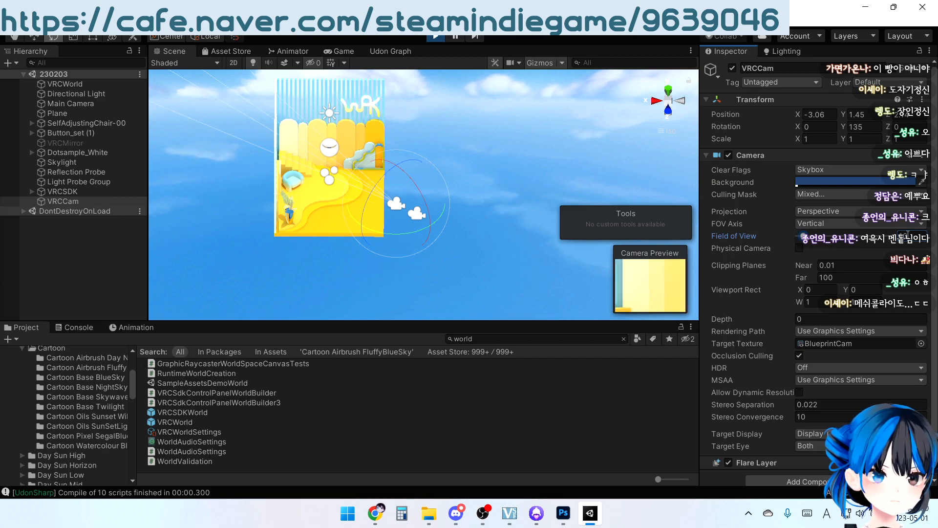
Move VRCCam farther from the room to X -5.22 and set its field of view to 30
left_click(34, 37)
left_click_drag(507, 160, 420, 210, "alt")
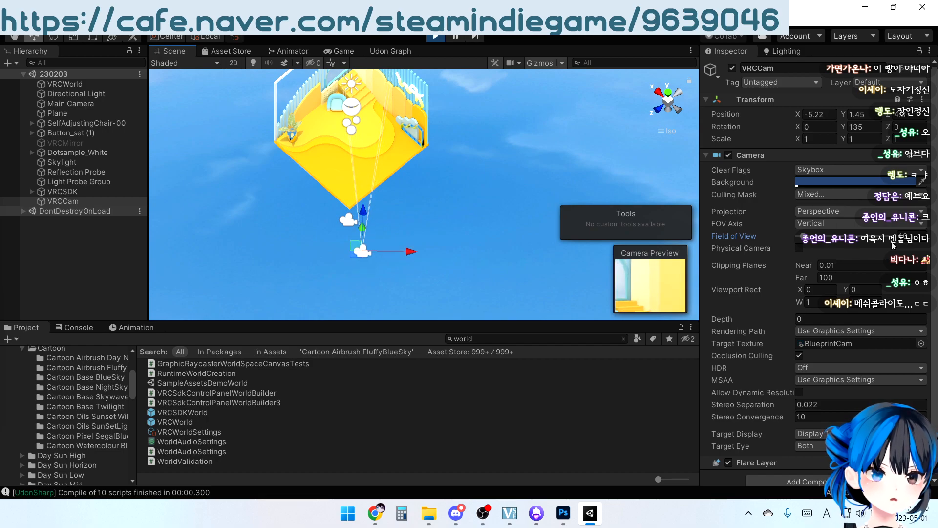
left_click(908, 238)
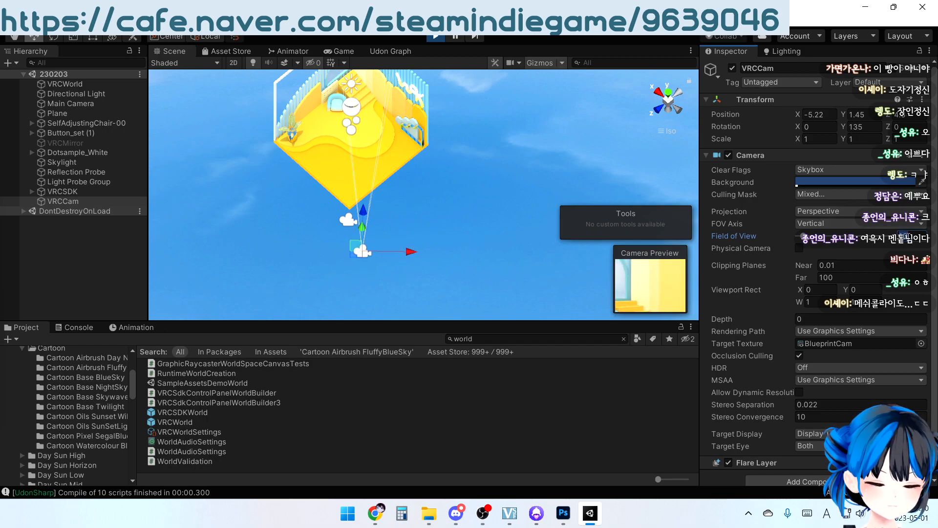
type("30")
right_click_drag(383, 230, 468, 109)
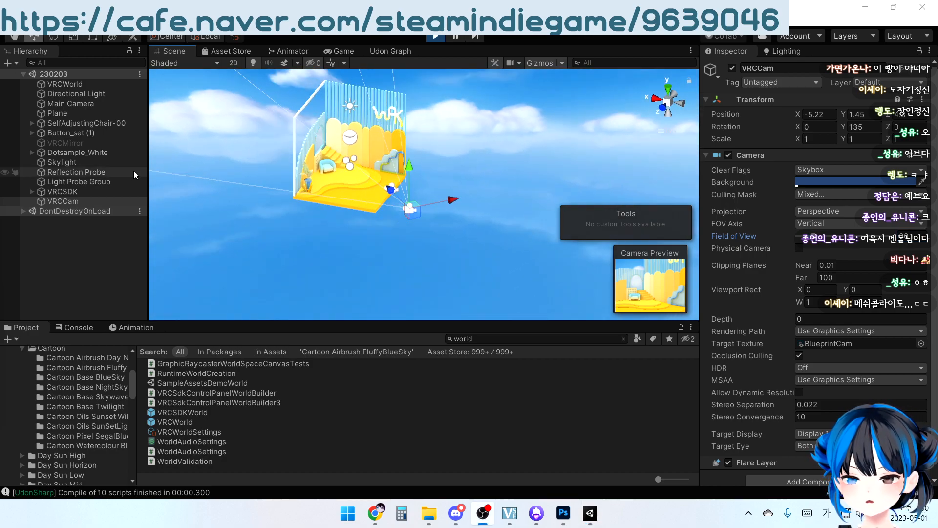
Reposition VRCCam so the preview frames the room, finishing with its position set to X -5, Y 1.5, Z 5.5
right_click_drag(510, 181, 492, 179)
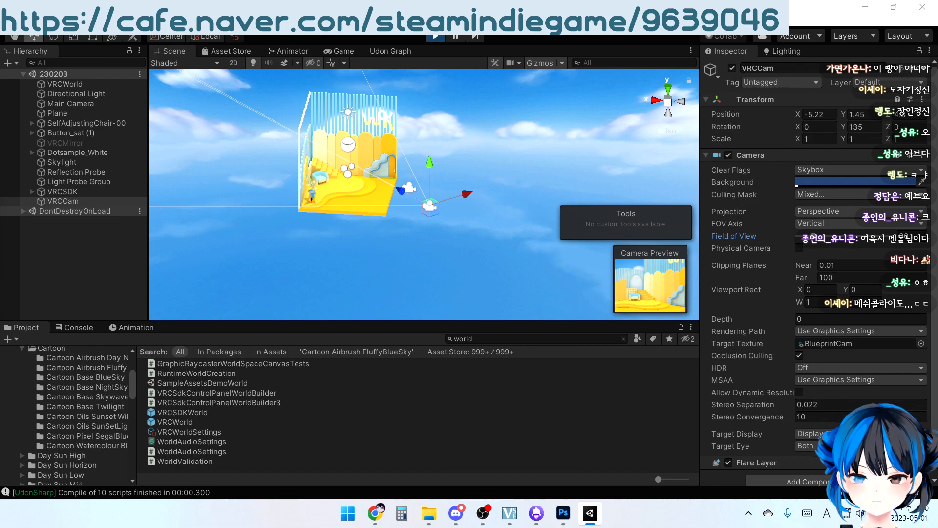
right_click_drag(492, 179, 494, 164)
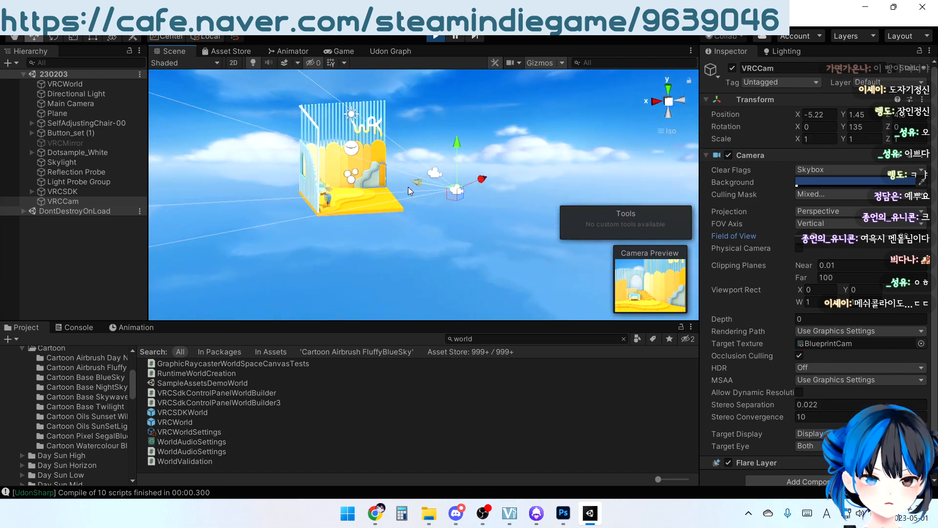
left_click_drag(415, 182, 440, 189)
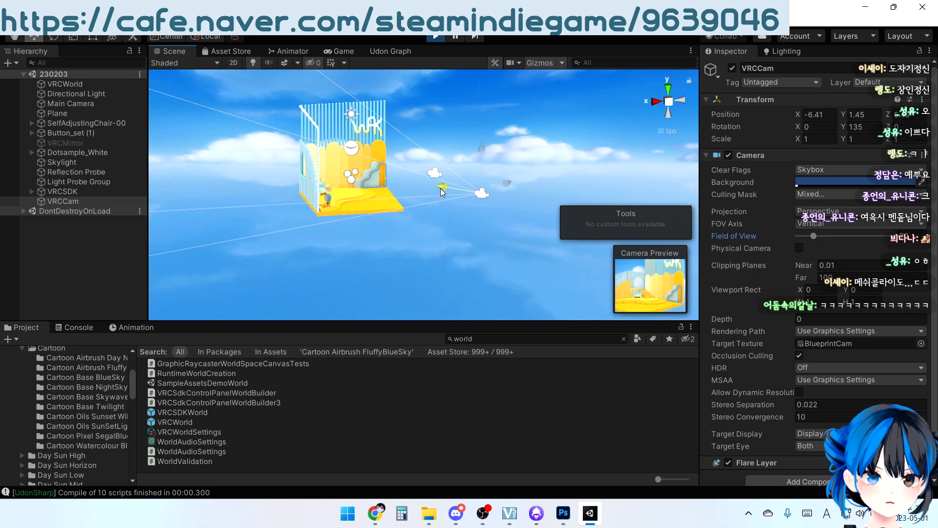
right_click_drag(480, 172, 389, 233)
left_click_drag(426, 233, 411, 233)
right_click_drag(320, 218, 461, 192)
mouse_move(459, 183)
left_mouse_down()
mouse_move(459, 171)
mouse_move(458, 182)
left_mouse_up()
left_click_drag(421, 207, 409, 203)
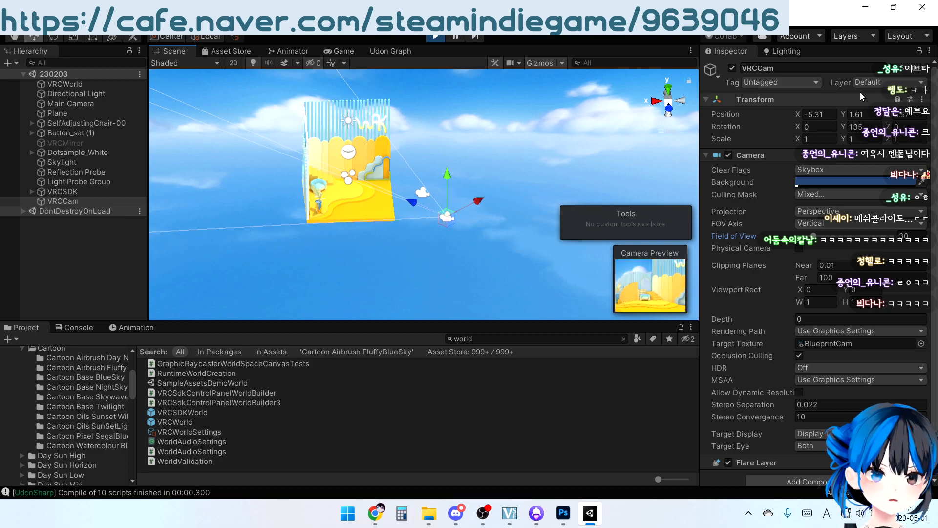
left_click_drag(814, 115, 909, 112)
key("BackSpace")
type("5")
key("BackSpace")
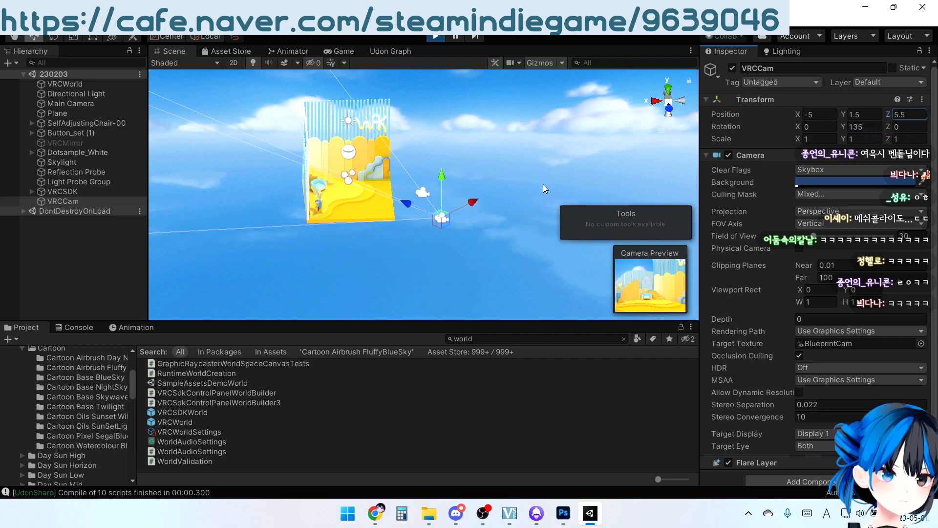
mouse_move(385, 257)
left_mouse_down("alt")
mouse_move(472, 249)
mouse_move(388, 256)
left_mouse_up("alt")
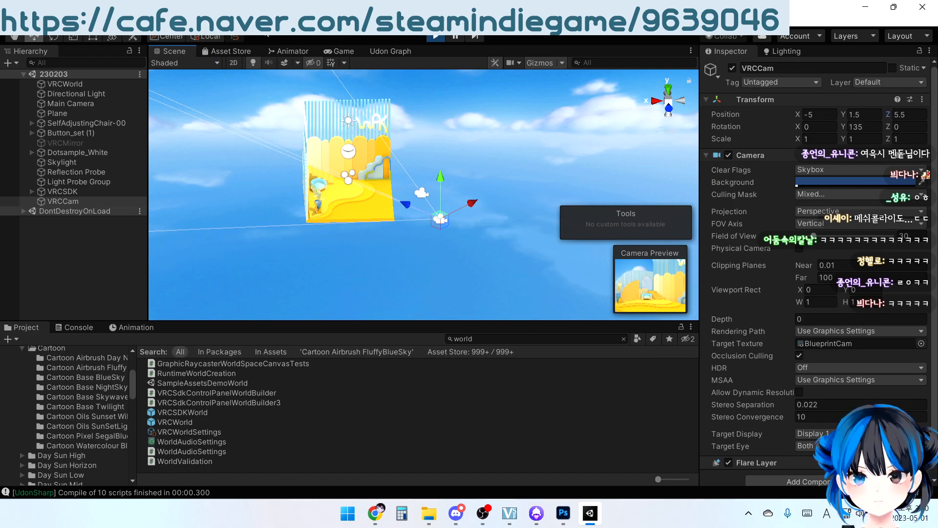
Upload the configured world Dot_Sample with the new preview image and close the SDK control panel
left_click(350, 51)
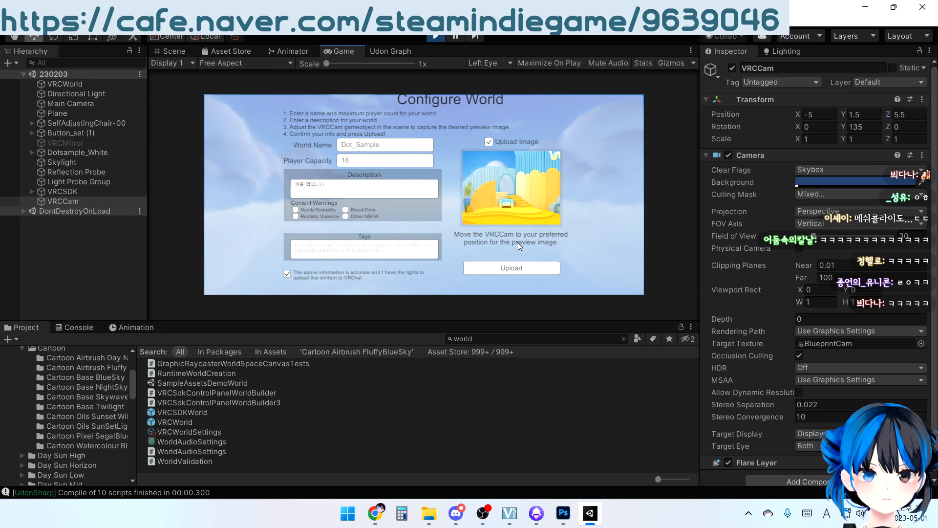
left_click(518, 269)
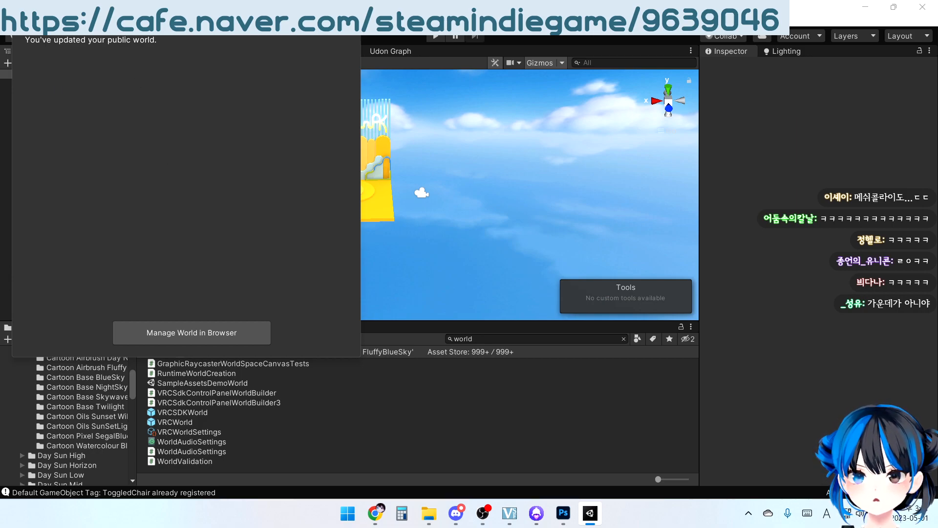
left_click(349, 22)
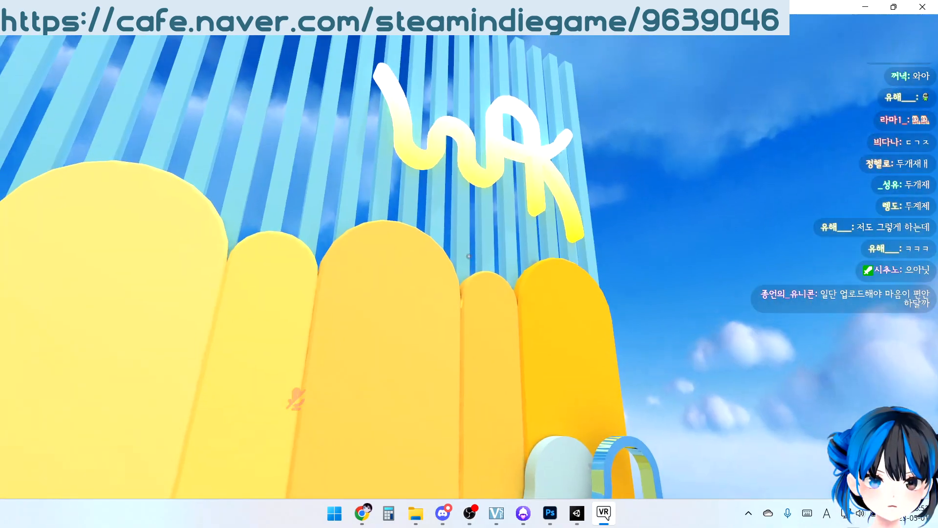
Walk through the published world in VRChat, examining the overall room, the armchair and the potted plant
key("s")
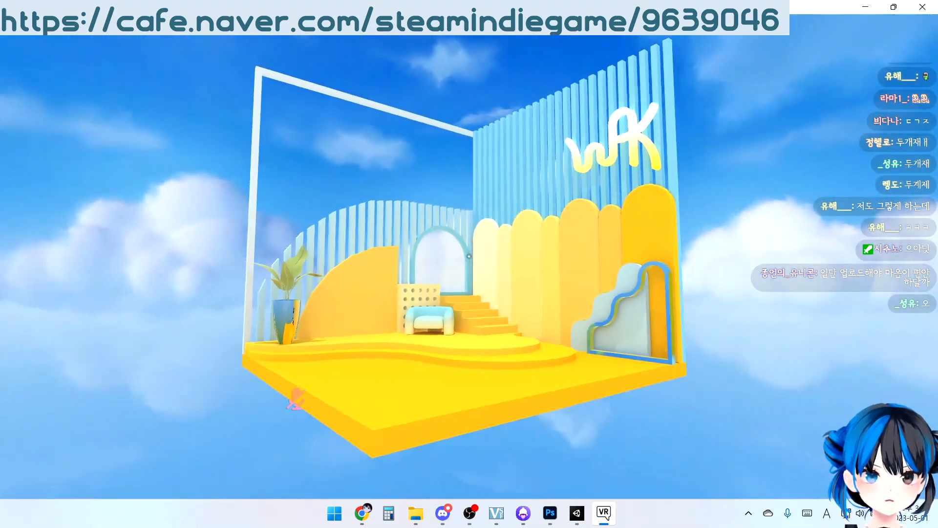
key("w")
key("w")
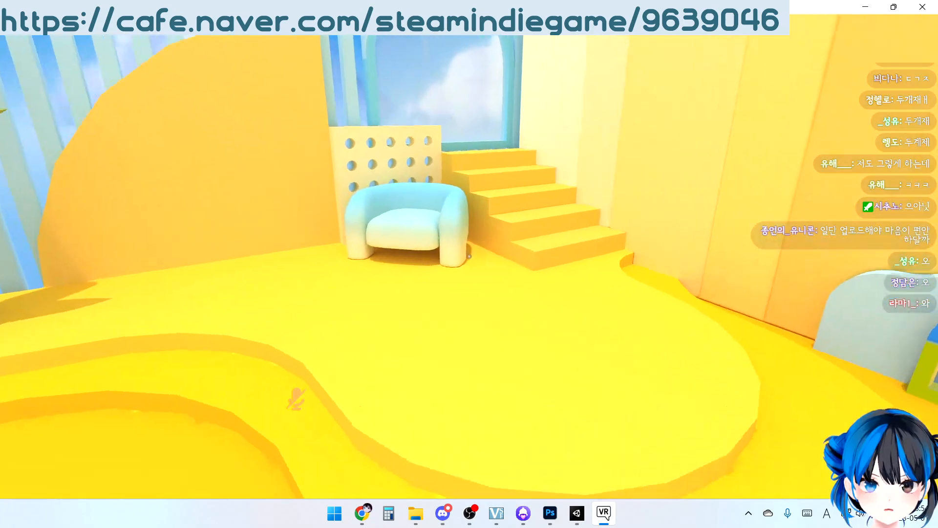
key("w")
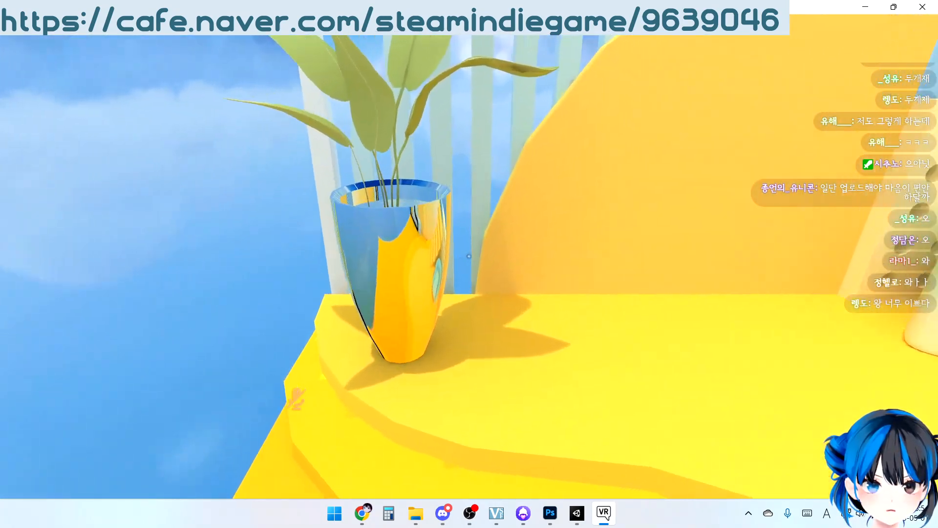
key("w")
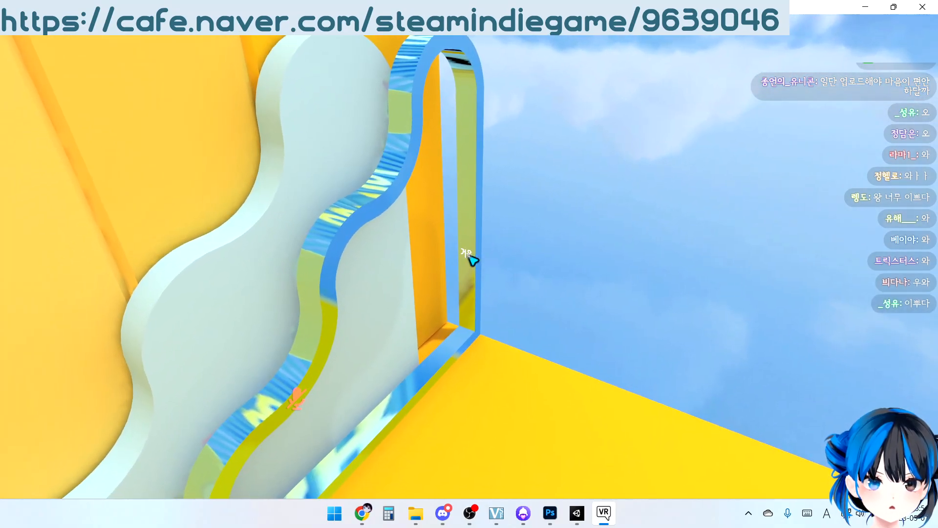
Test the mirror switch beside the wavy wall panel and walk around to view the room from outside and inside
left_click(469, 256)
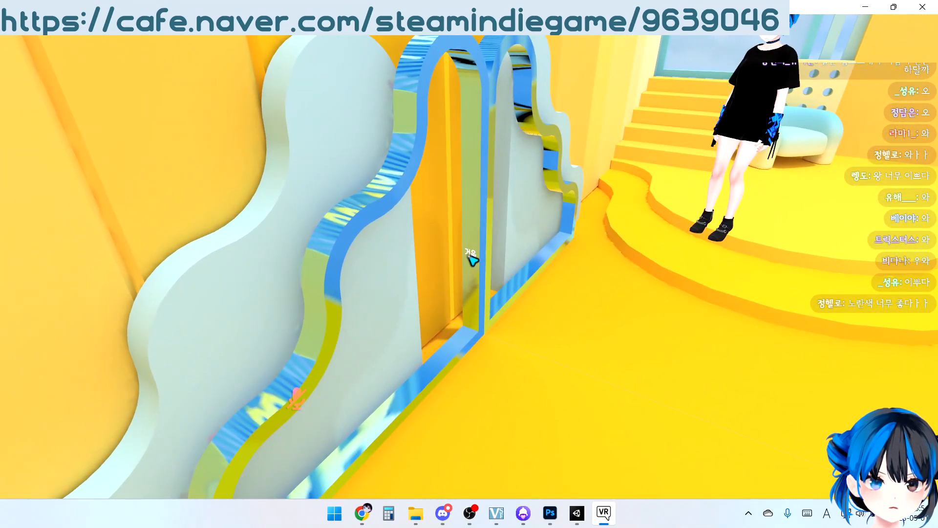
key("w")
key("s")
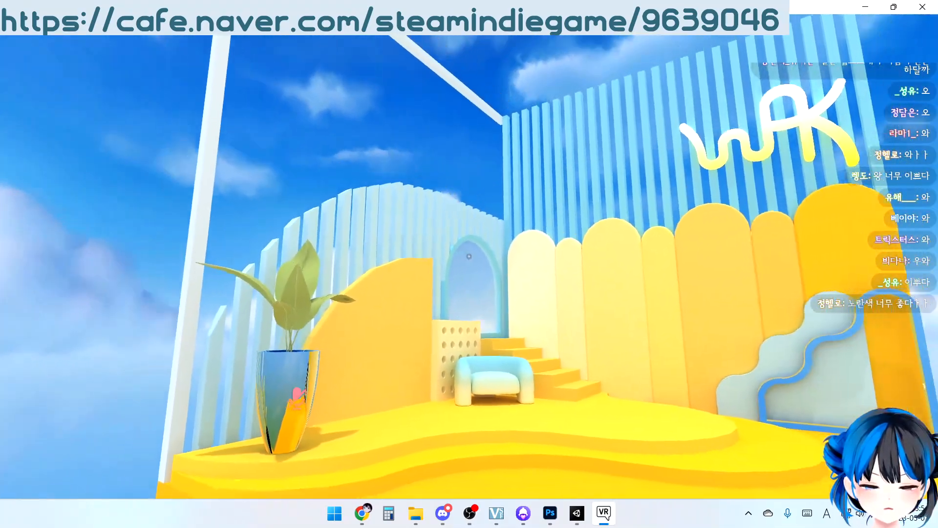
key("s")
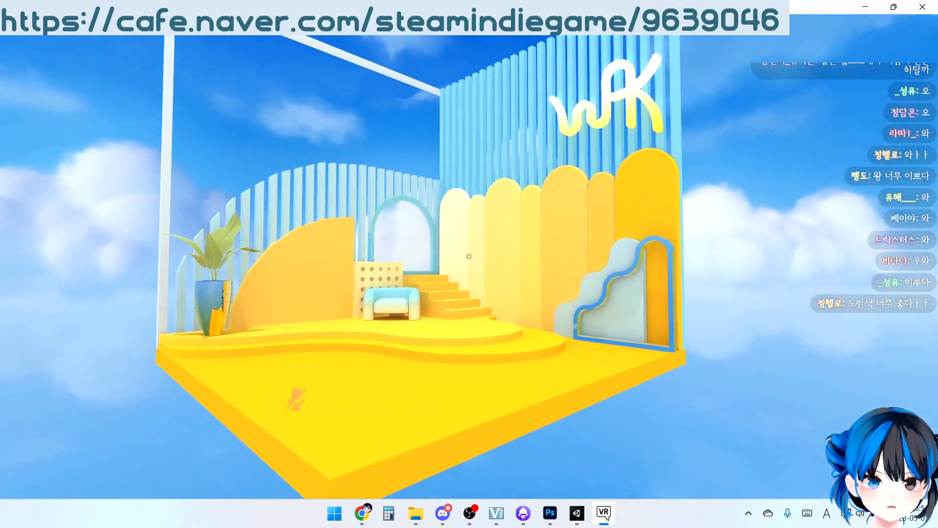
key("w")
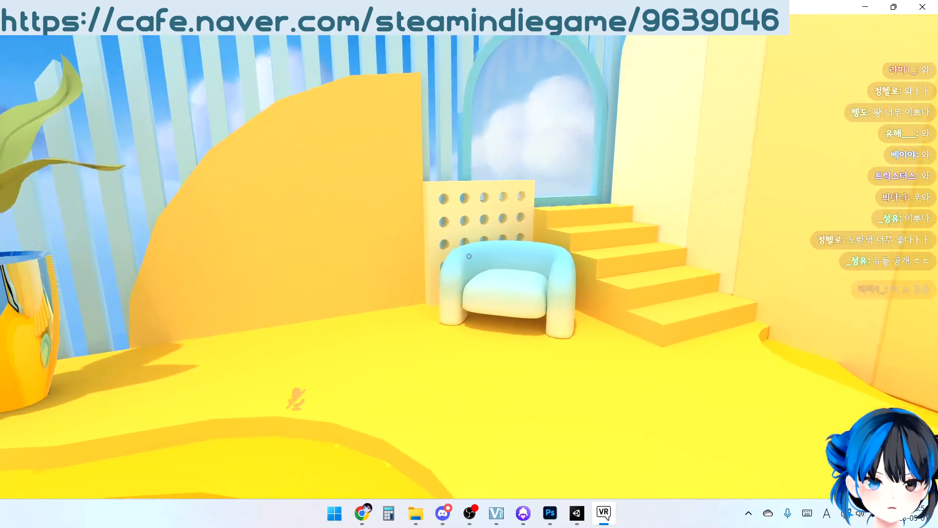
key("w")
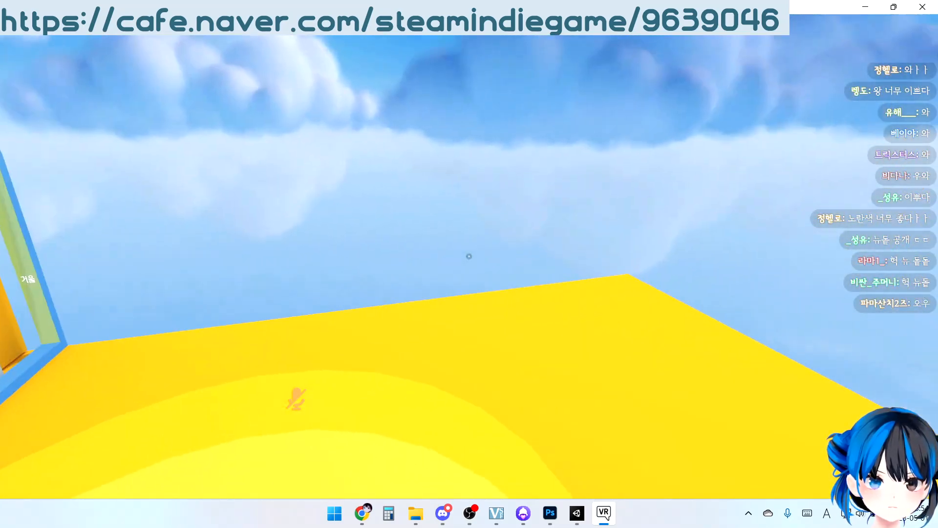
Explore the stairs and stepped floor of the world up close and back away to view the whole room
key("Escape")
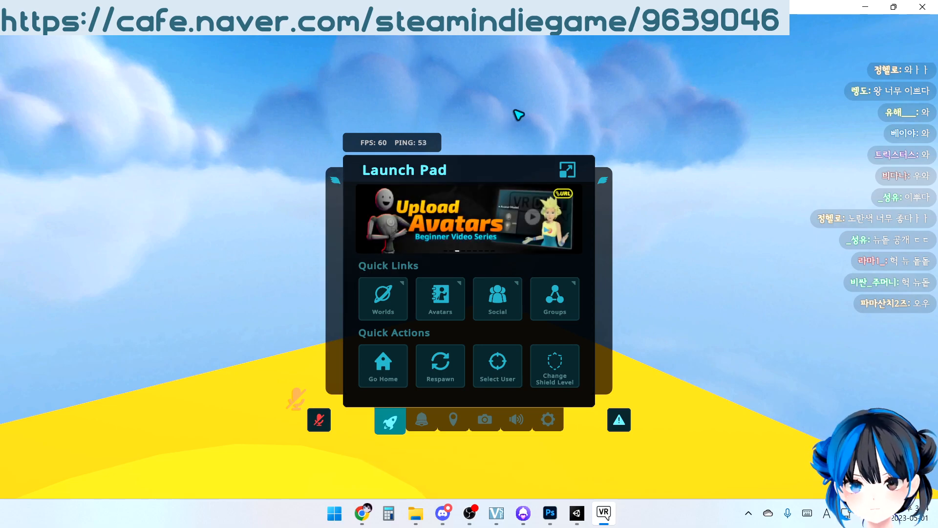
key("Escape")
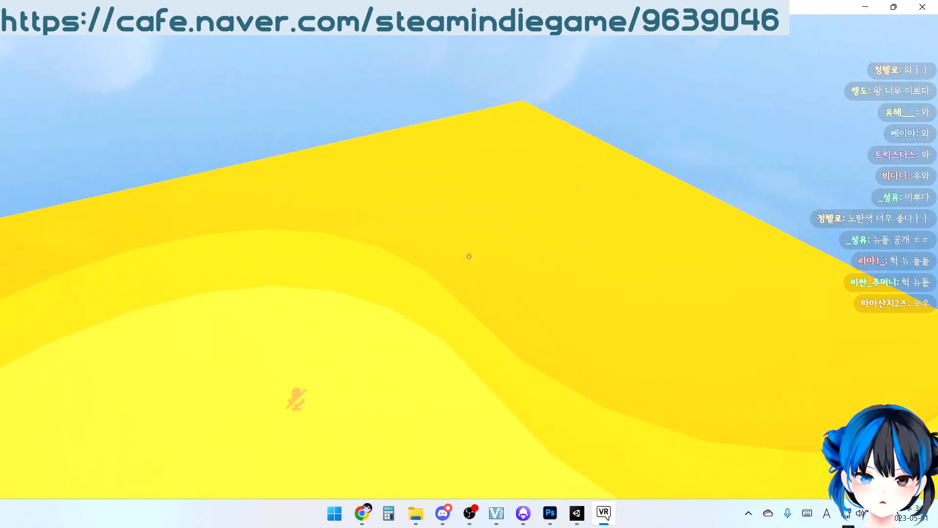
key("w")
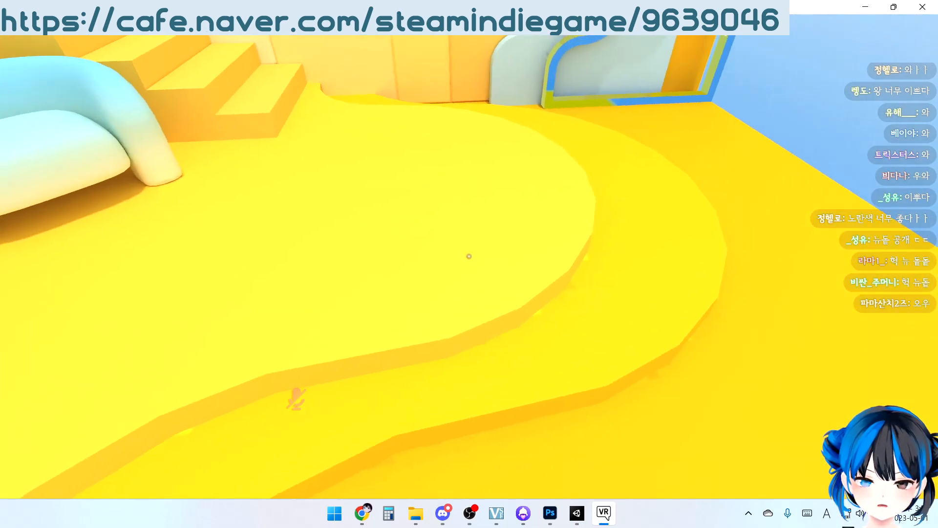
key("w")
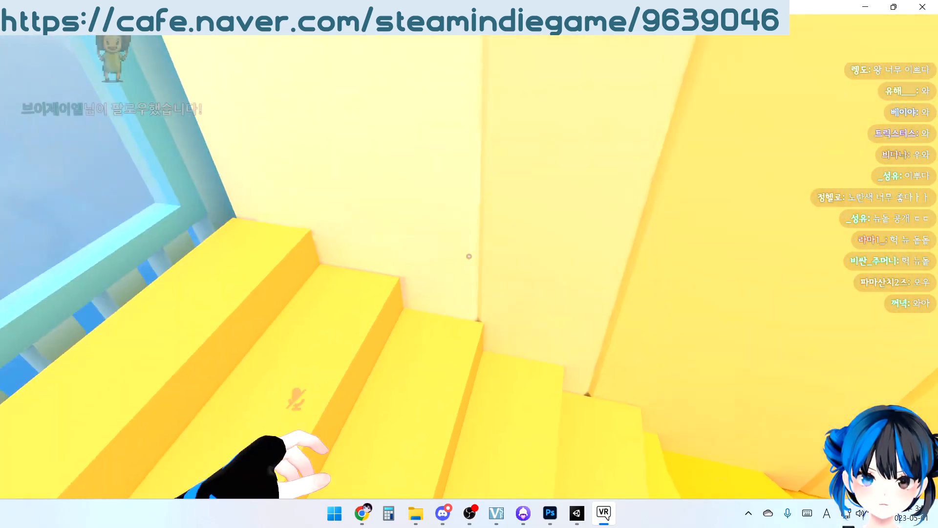
key("w")
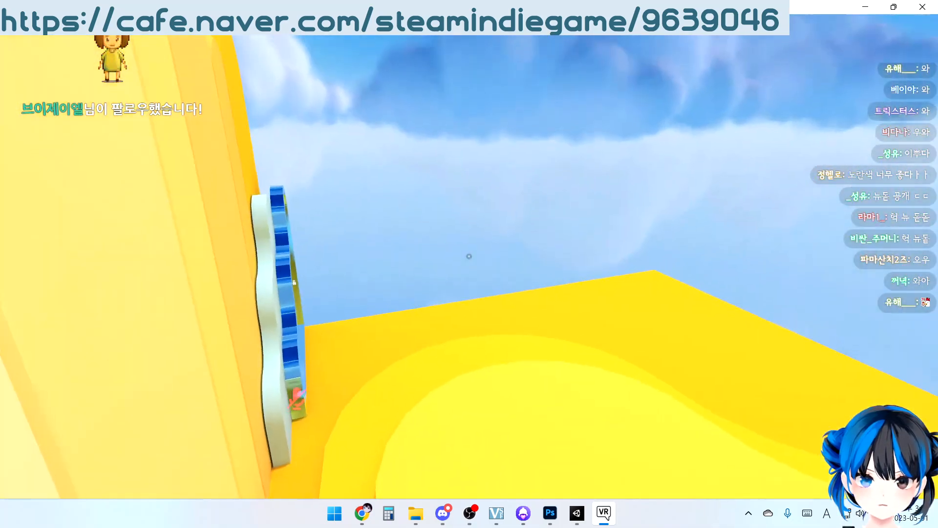
key("w")
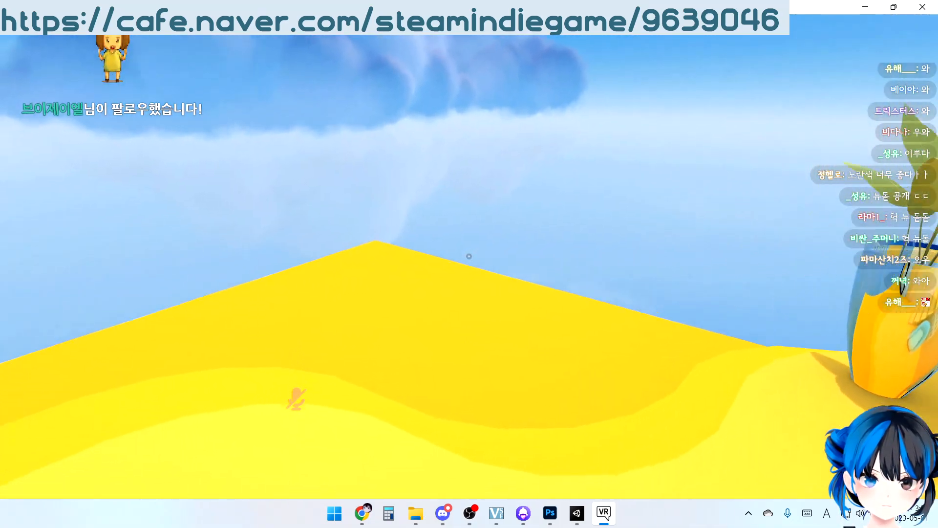
key("s")
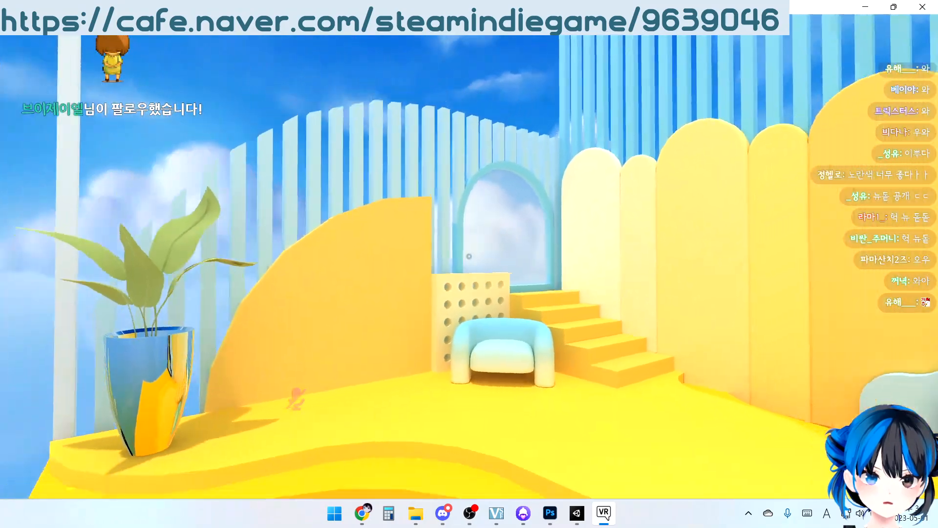
key("s")
key("d")
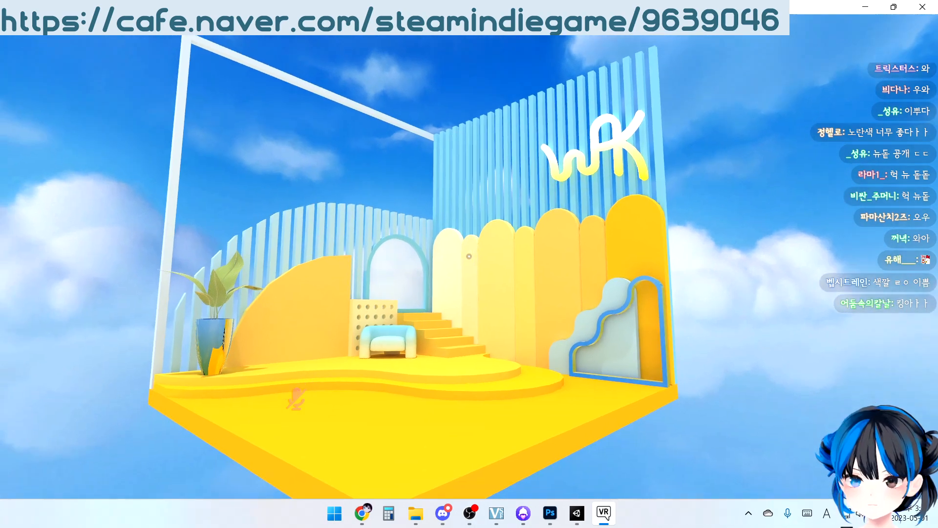
Walk up to the armchair and stairs once more to inspect the baked lighting and colors, ending on a full room view
key("w")
key("w")
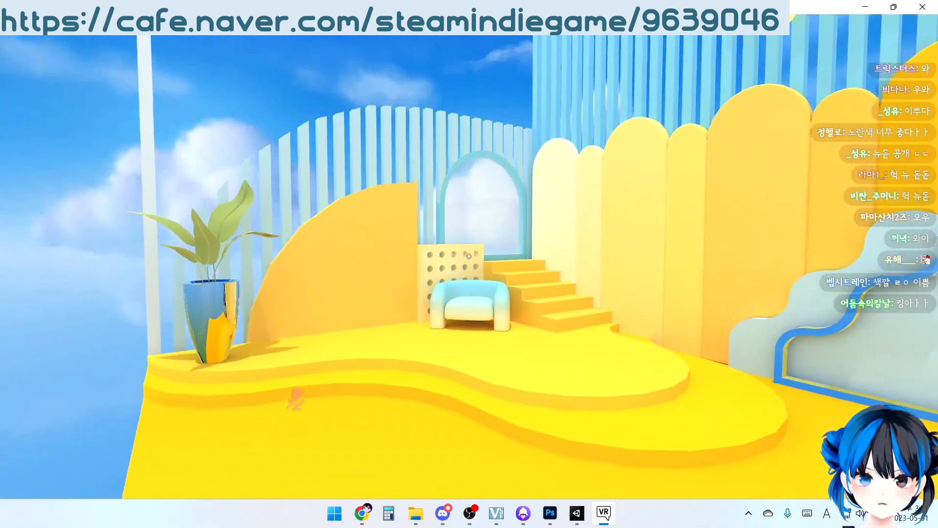
key("s")
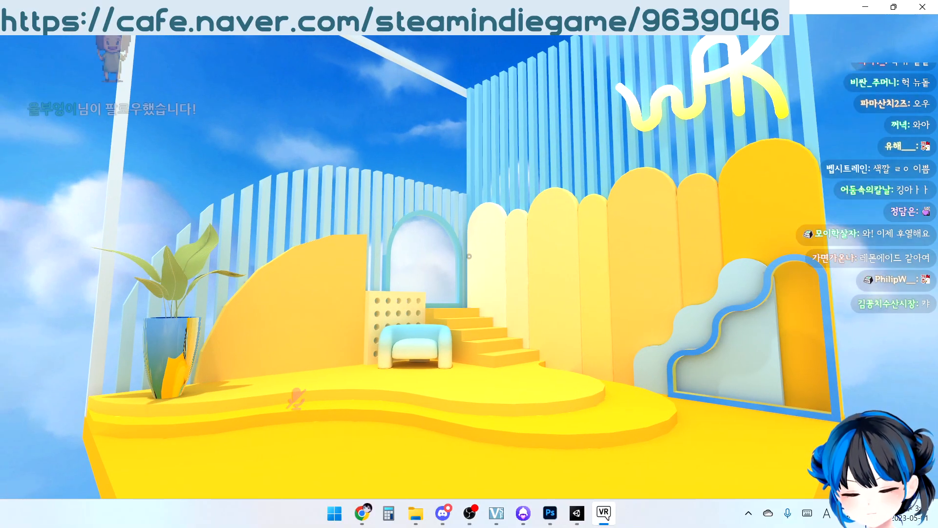
key("w")
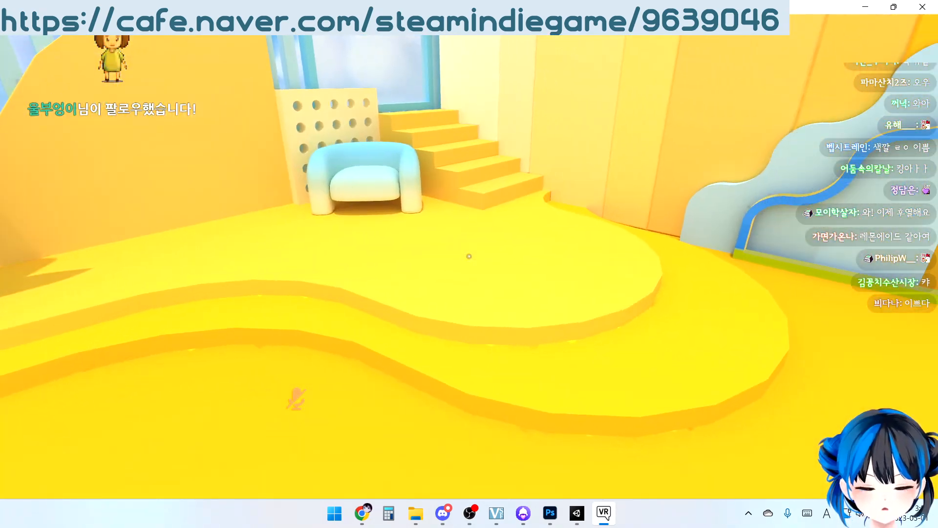
key("w")
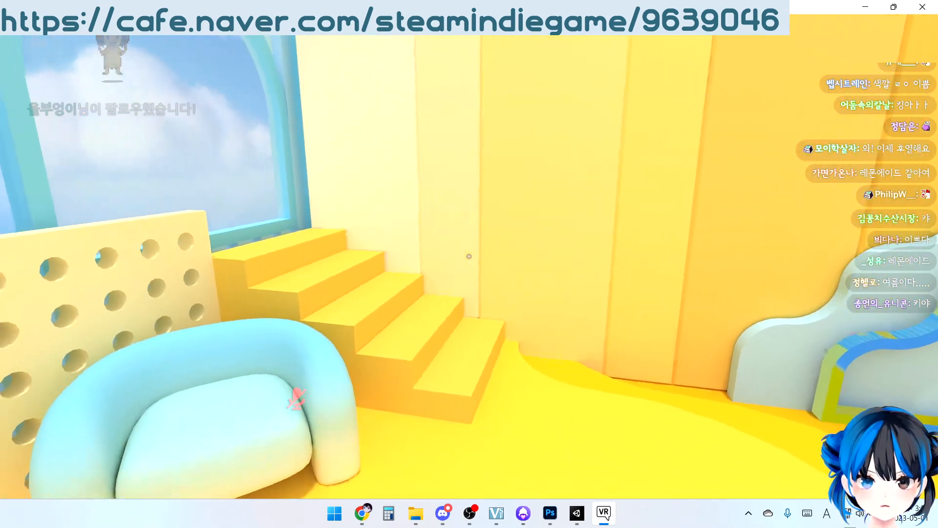
key("s")
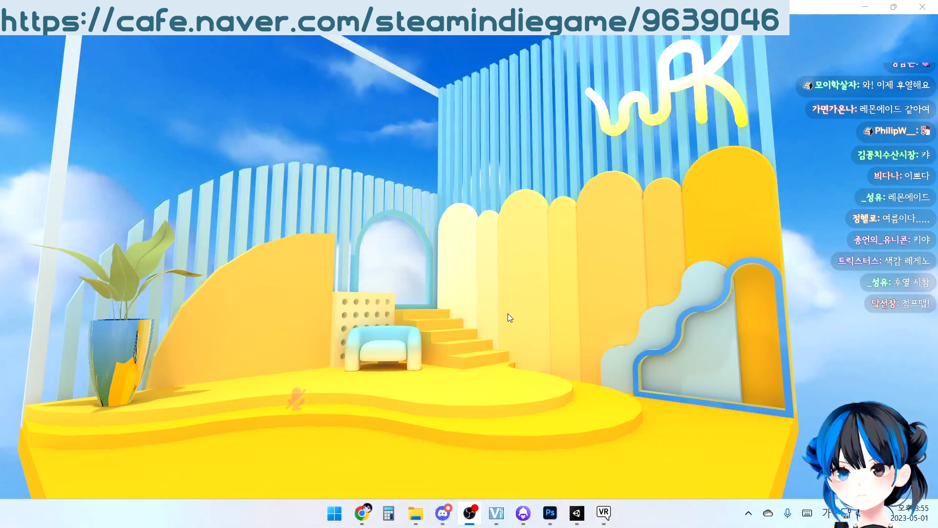
left_click(508, 314)
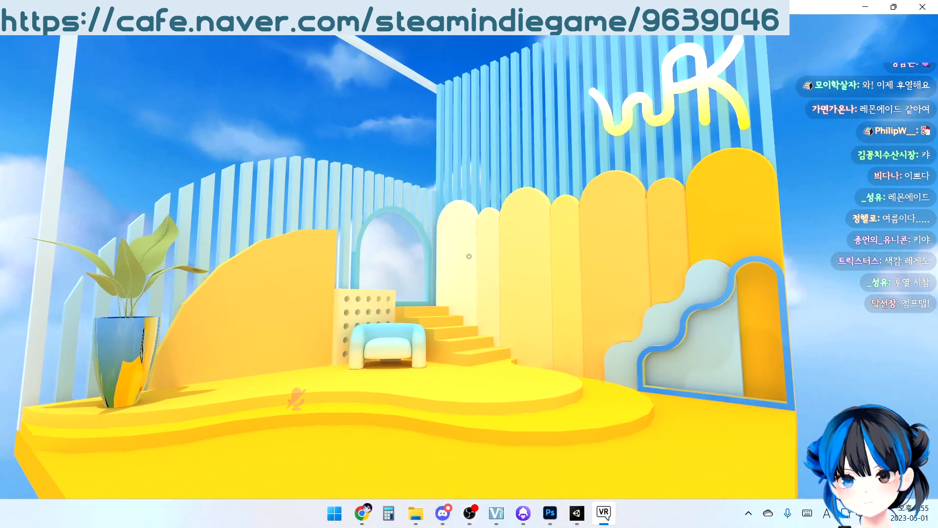
key("w")
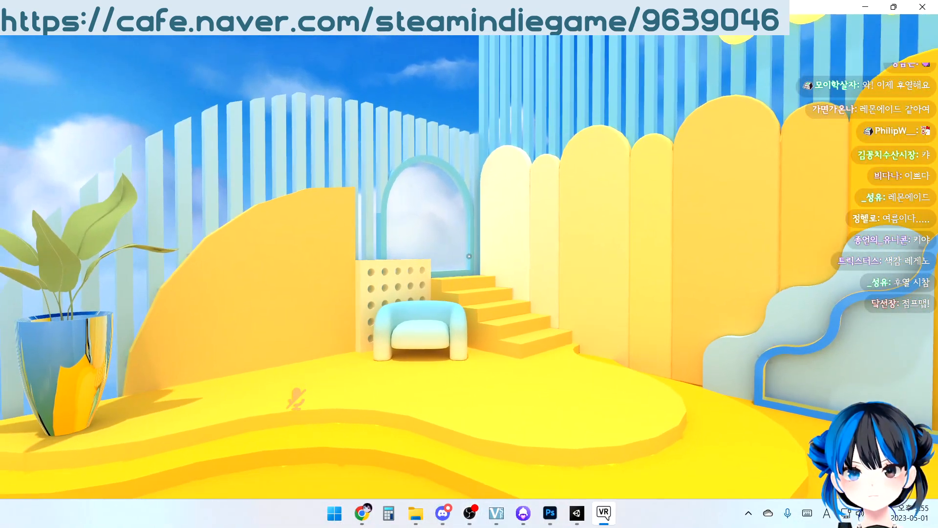
key("alt+Tab")
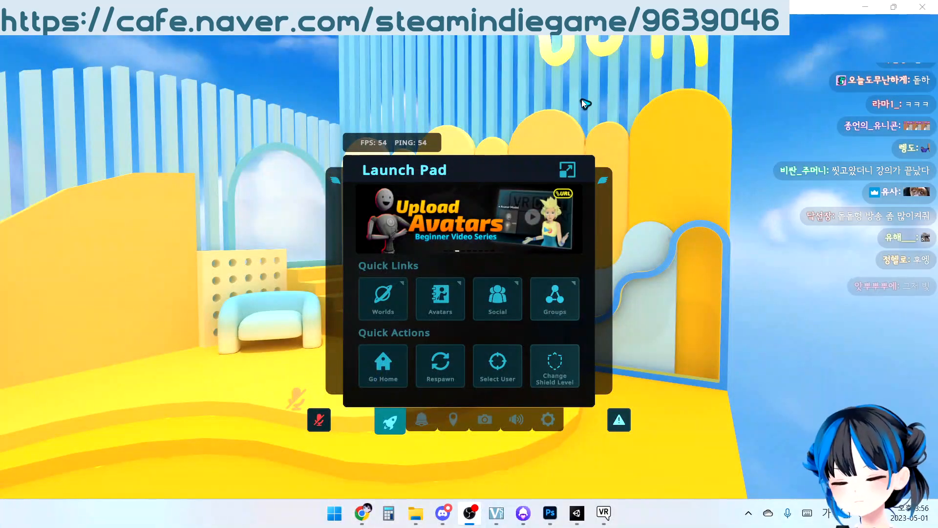
key("Escape")
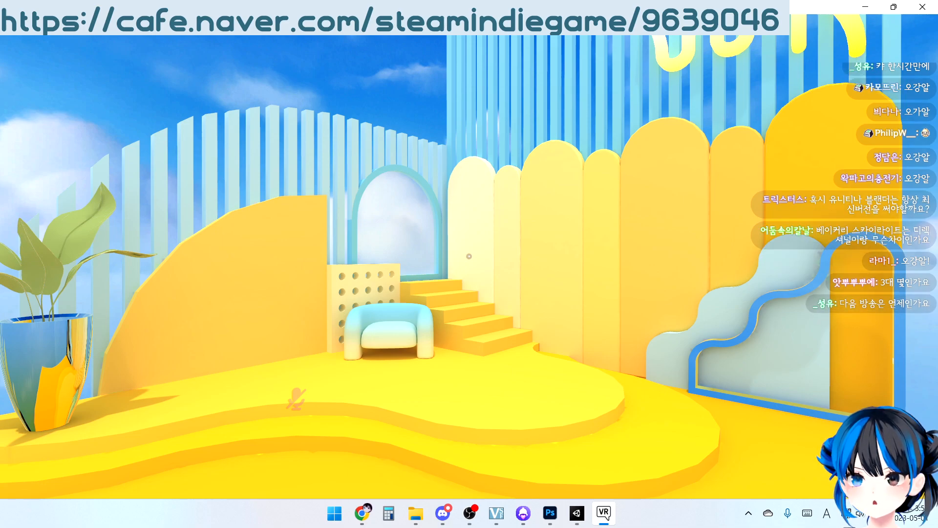
key("alt+Tab")
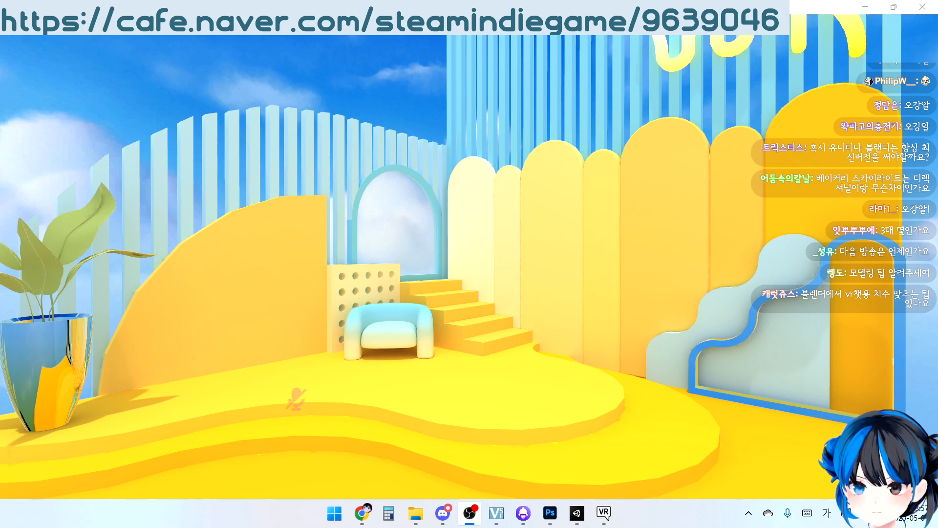
Switch to Unity and examine the Directional Light's settings and its placement above the room
left_click(576, 512)
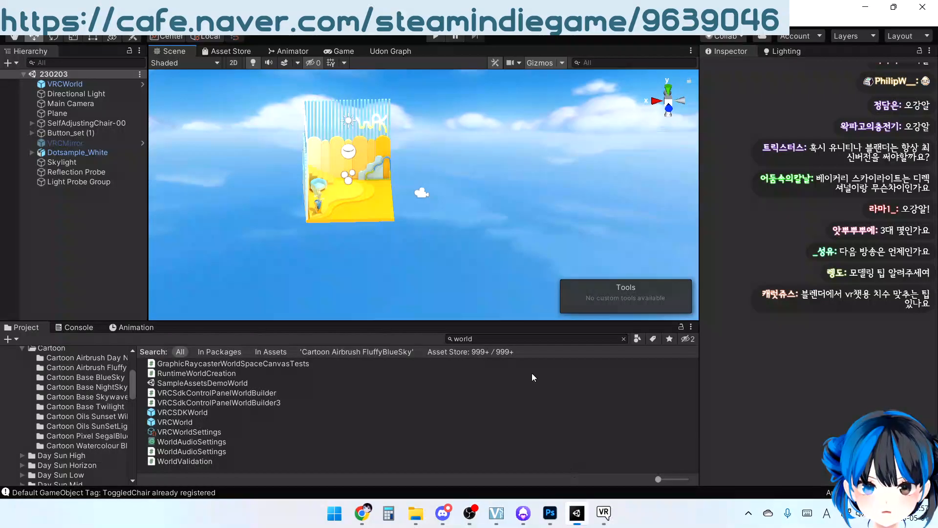
left_click_drag(430, 192, 385, 154, "alt")
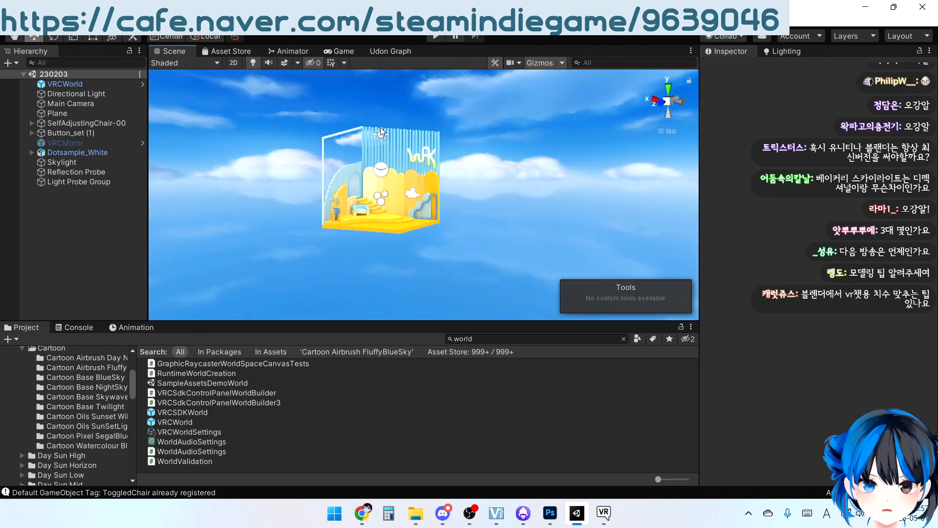
left_click(382, 136)
middle_click_drag(390, 155, 402, 176)
scroll(403, 175, "up", 10)
right_click_drag(294, 166, 245, 192)
scroll(427, 171, "up", 10)
scroll(336, 136, "down", 3)
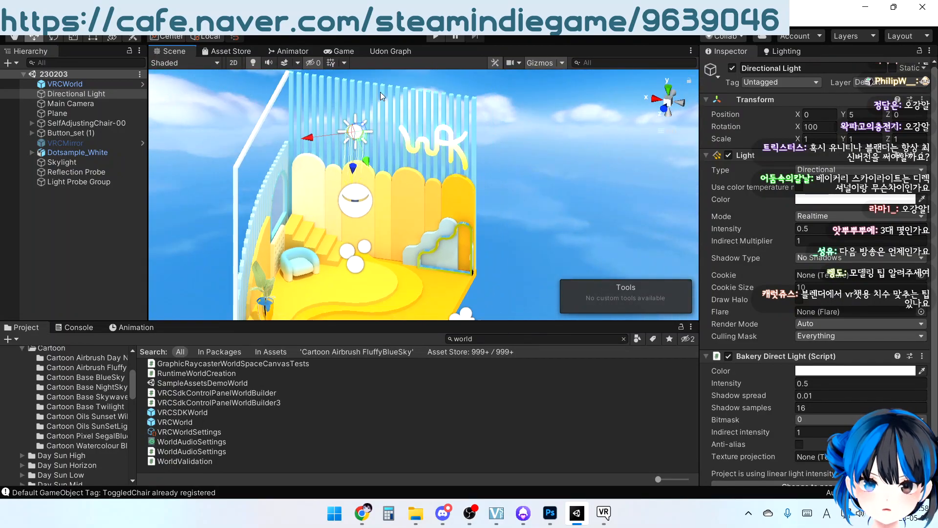
middle_click_drag(373, 156, 395, 145)
right_click_drag(395, 145, 438, 112)
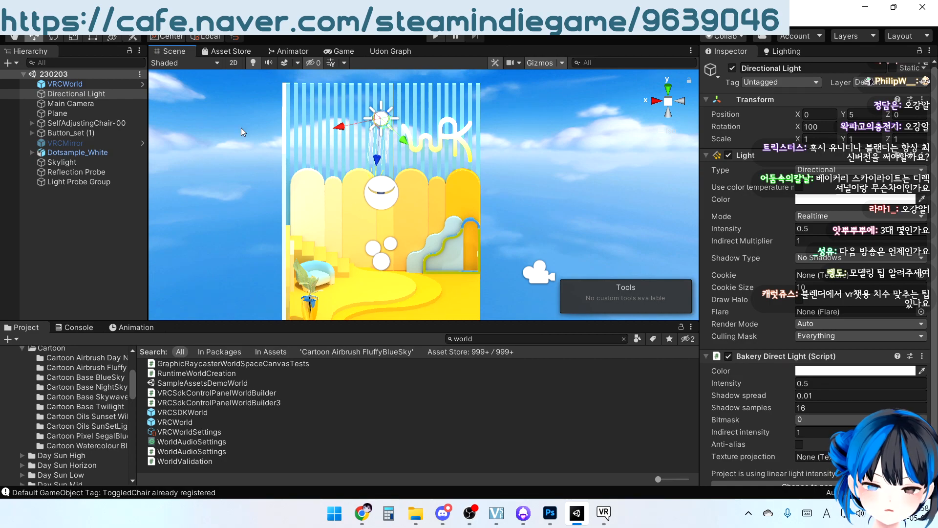
Examine the settings of the Reflection Probe and the Bakery Skylight together with their placement in the room
right_click_drag(486, 177, 353, 205)
left_click(384, 194)
scroll(359, 204, "down", 8)
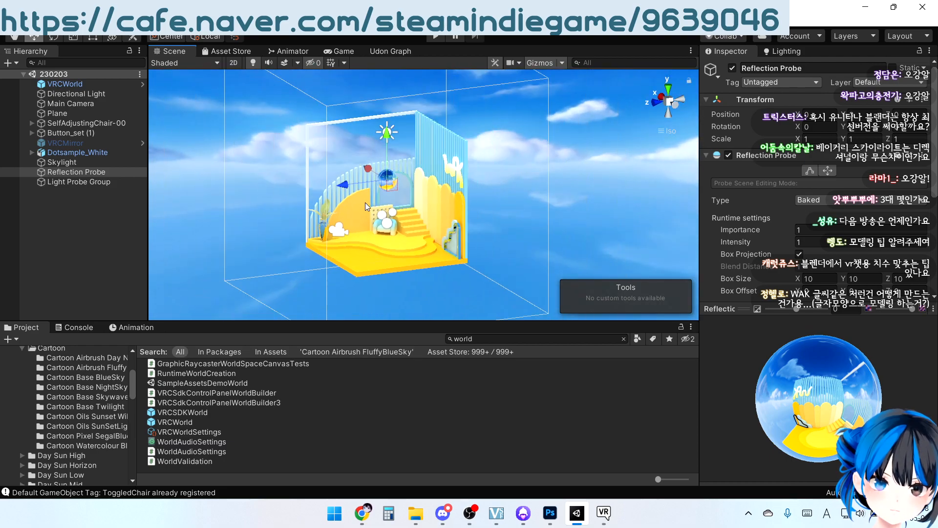
left_click(76, 166)
right_click_drag(245, 198, 410, 180)
scroll(436, 213, "up", 5)
scroll(437, 213, "up", 5)
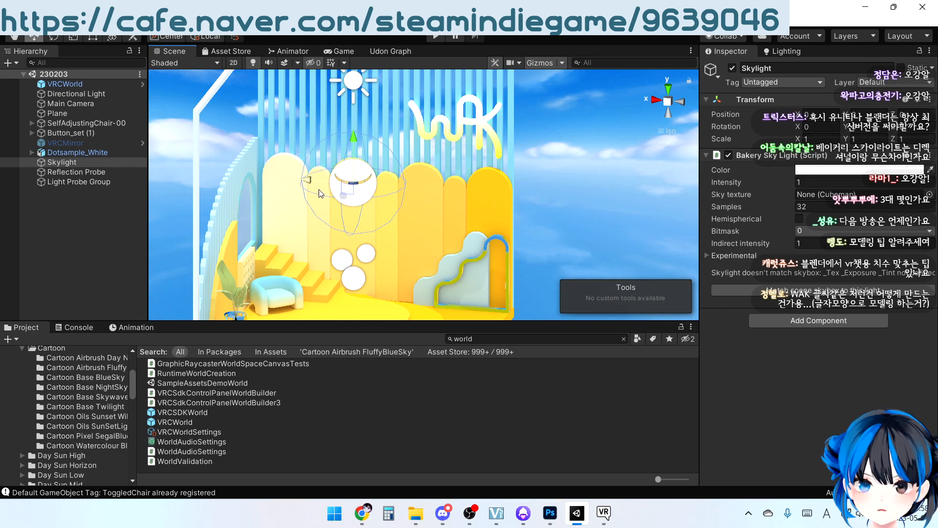
middle_click_drag(442, 202, 456, 207)
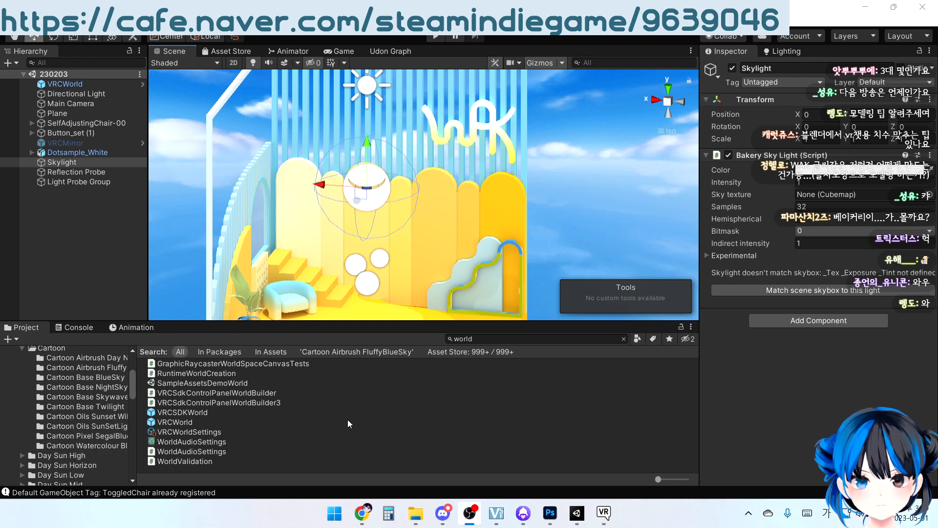
Add a 3D cube to the scene as a size reference
scroll(429, 244, "down", 5)
left_click_drag(464, 191, 459, 207, "alt")
right_click(82, 242)
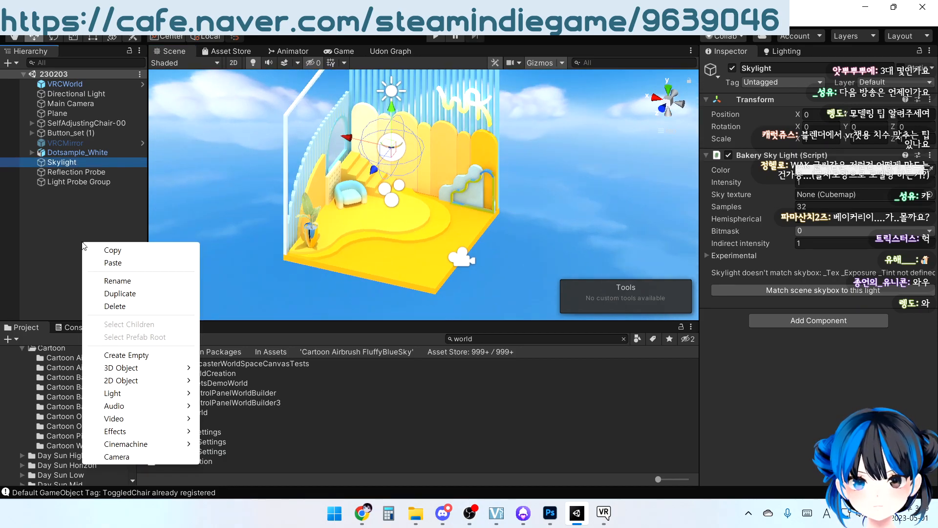
left_click(236, 372)
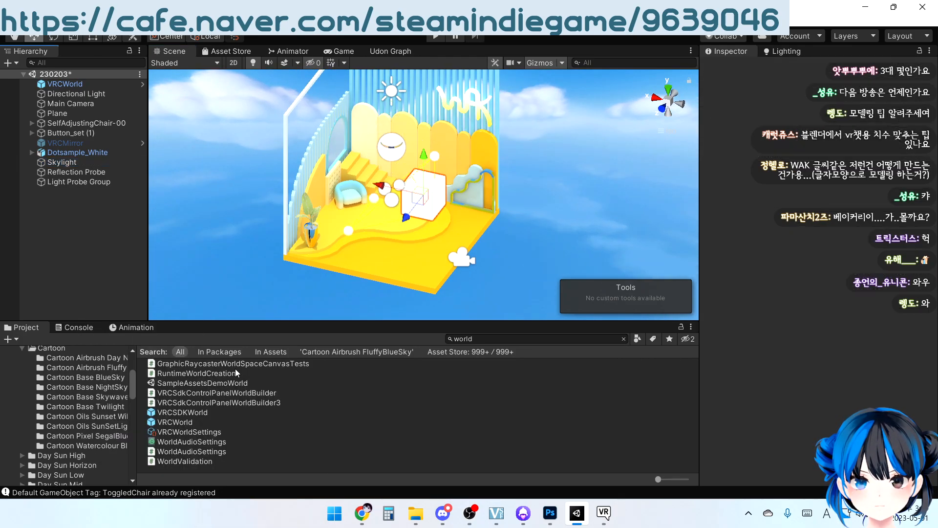
left_click_drag(273, 195, 187, 167, "alt")
scroll(188, 167, "up", 3)
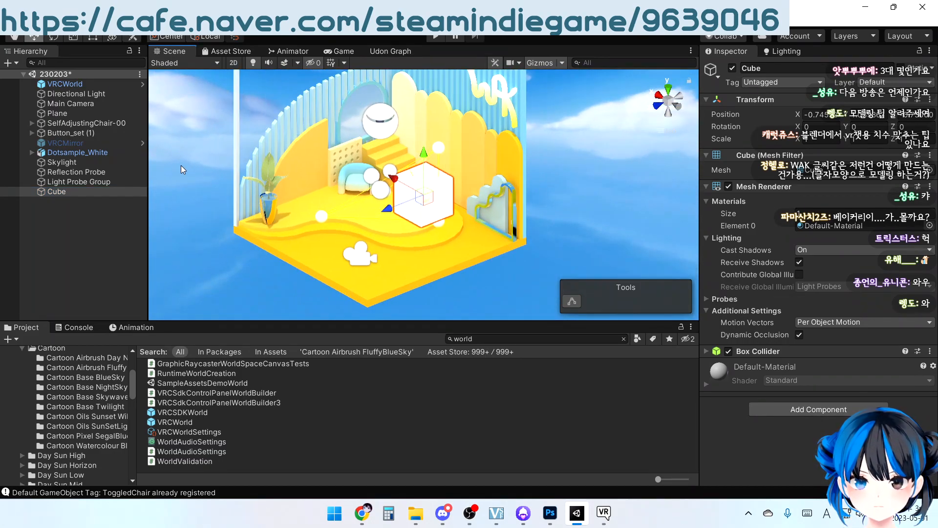
Move the cube to the open front corner of the yellow floor, with its X position at -2
left_click(825, 113)
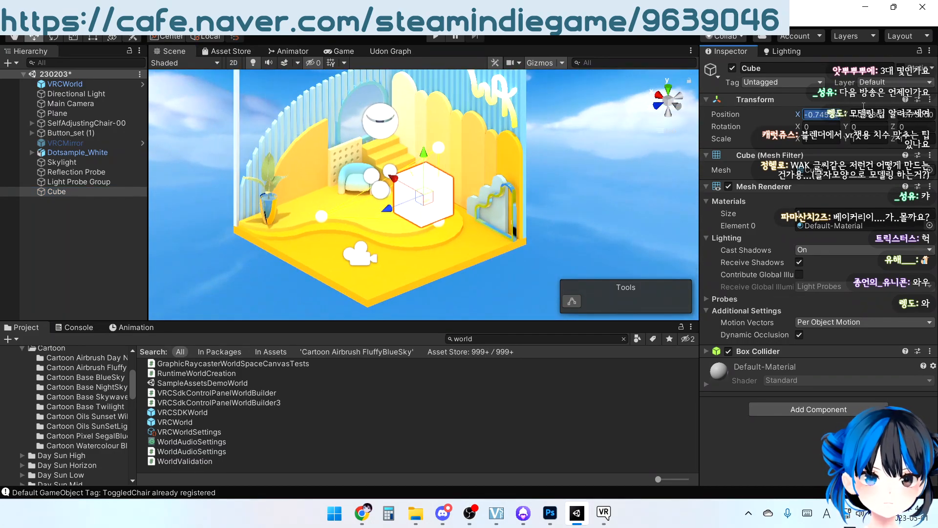
left_click_drag(410, 175, 376, 182, "alt")
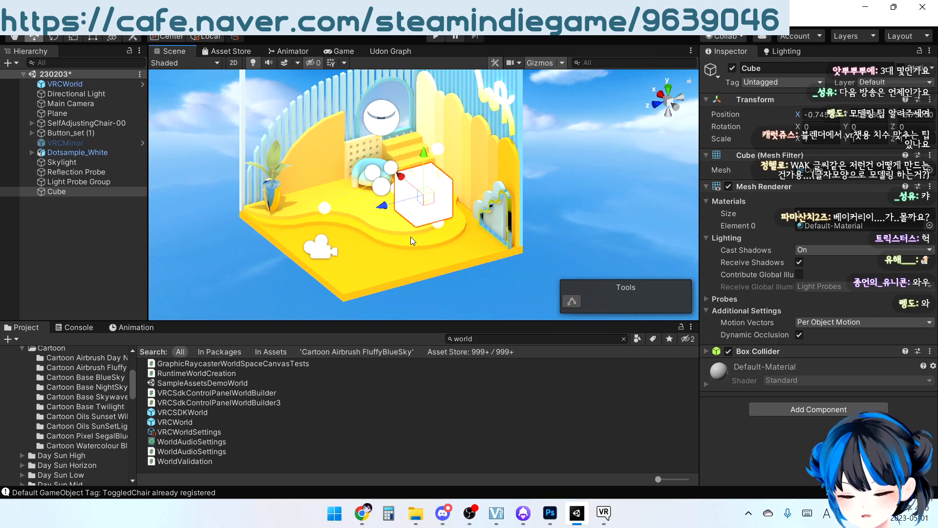
left_click_drag(406, 225, 545, 361)
middle_click_drag(456, 217, 466, 115)
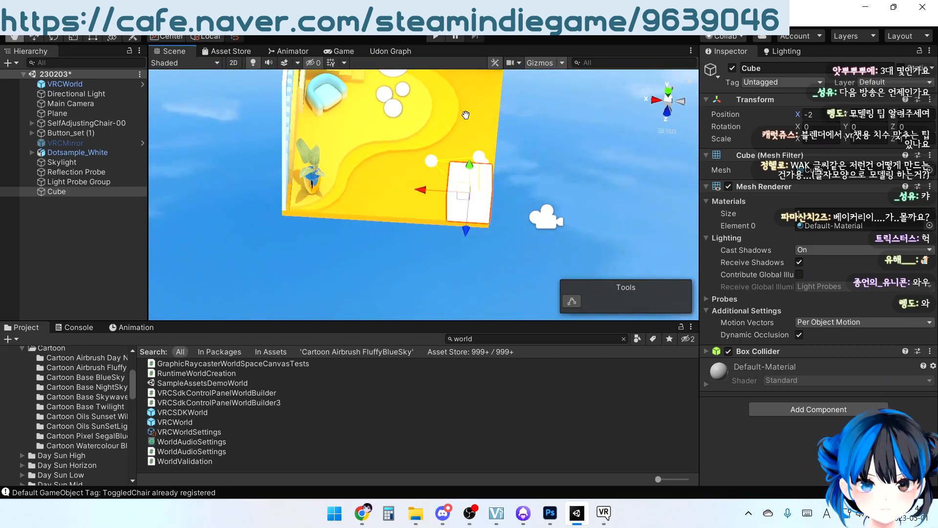
scroll(465, 116, "up", 3)
left_click_drag(483, 244, 550, 149, "alt")
middle_click_drag(550, 149, 488, 208)
left_click_drag(488, 208, 465, 174, "alt")
Scale the cube to 0.6 on X and 1.6 on Y, and reduce its Z scale to form a person-sized block
left_click(809, 139)
type("0.6")
key("Tab")
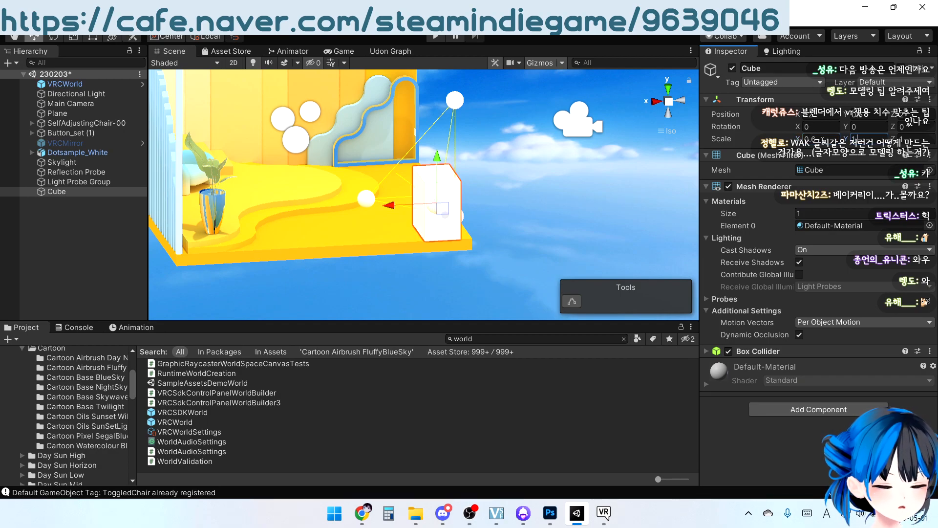
type("1.6")
key("Tab")
type("0.")
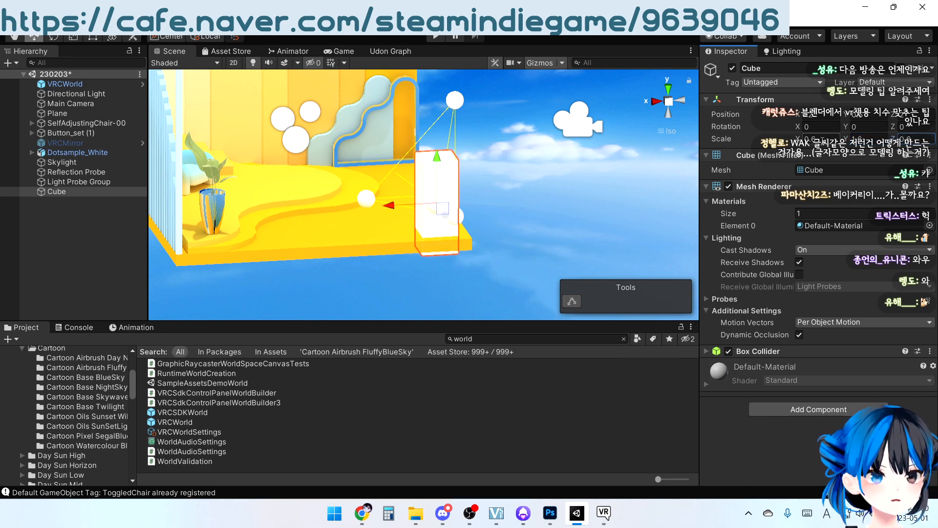
Snap the block's bottom corner vertex onto the floor at the room's front corner
right_click_drag(457, 211, 437, 255)
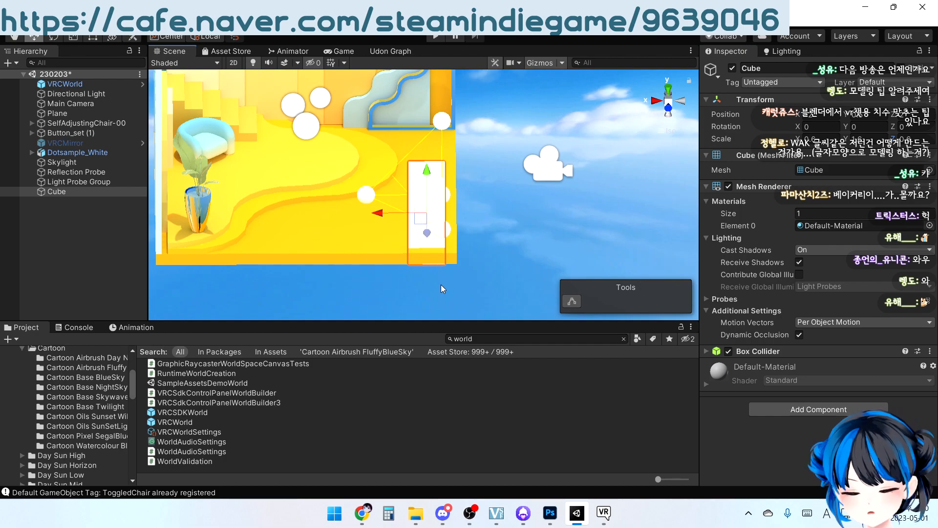
middle_click_drag(441, 286, 434, 276)
key("v")
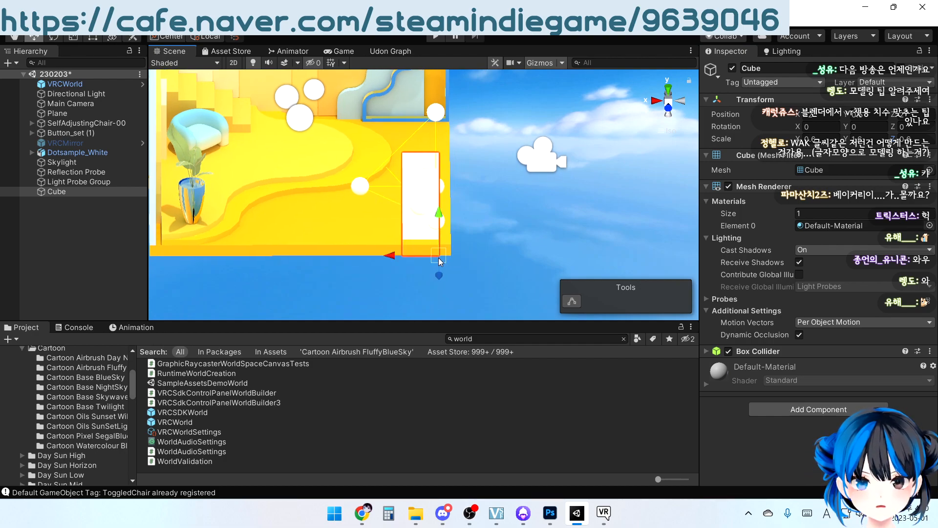
left_click_drag(439, 258, 449, 240)
right_click_drag(464, 265, 405, 172)
scroll(490, 175, "down", 5)
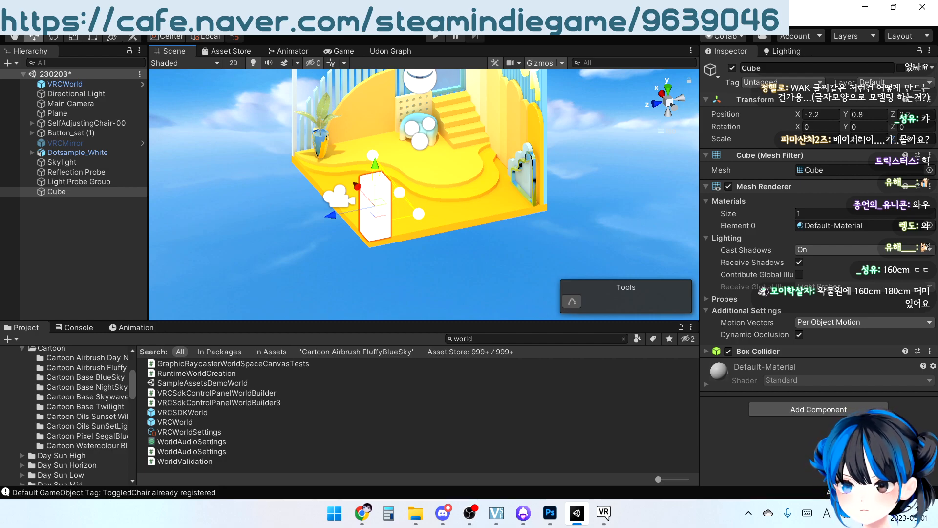
mouse_move(358, 253)
left_mouse_down("alt")
mouse_move(379, 248)
mouse_move(370, 248)
left_mouse_up("alt")
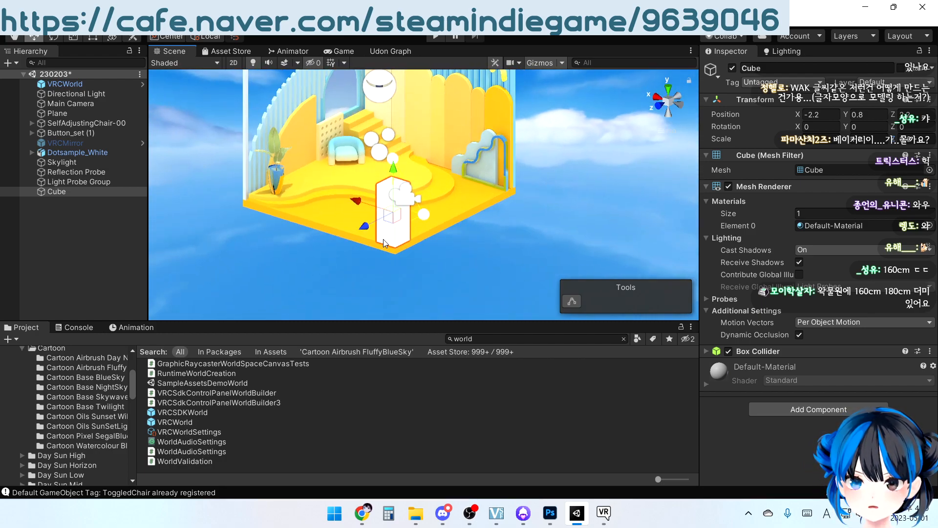
key("alt+Tab")
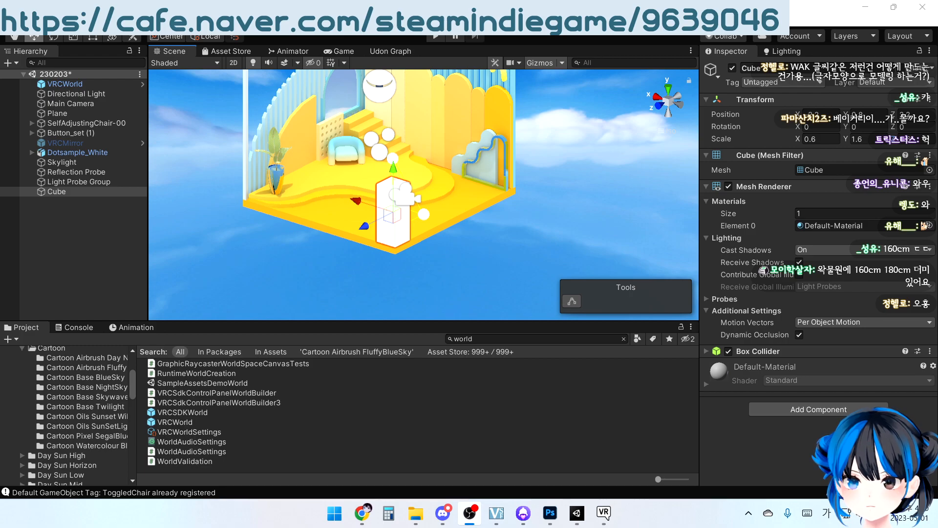
Select the WAK lettering on the louver wall and examine its shape up close
left_click_drag(497, 103, 418, 145, "alt")
left_click(418, 145)
left_click(419, 145)
key("f")
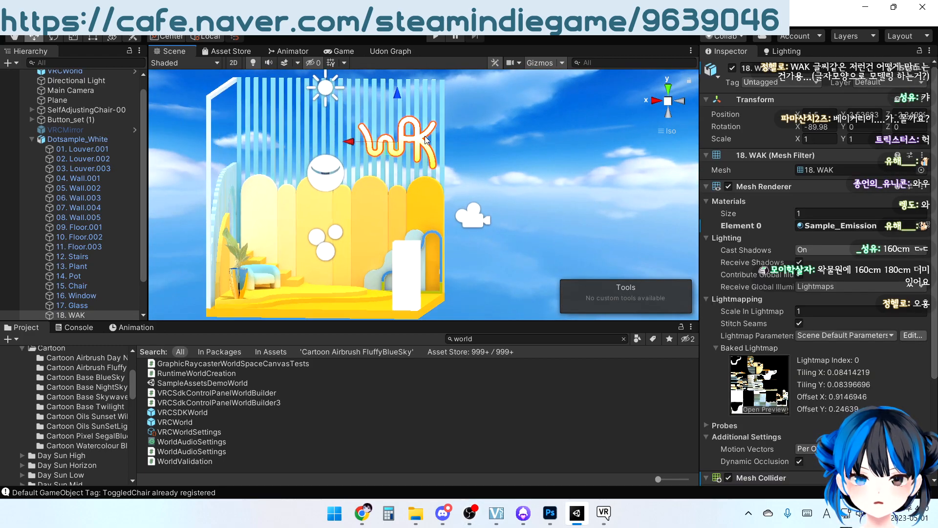
middle_click_drag(428, 137, 424, 183)
scroll(425, 169, "up", 7)
mouse_move(425, 186)
left_mouse_down("alt")
mouse_move(449, 184)
mouse_move(411, 187)
mouse_move(419, 184)
left_mouse_up("alt")
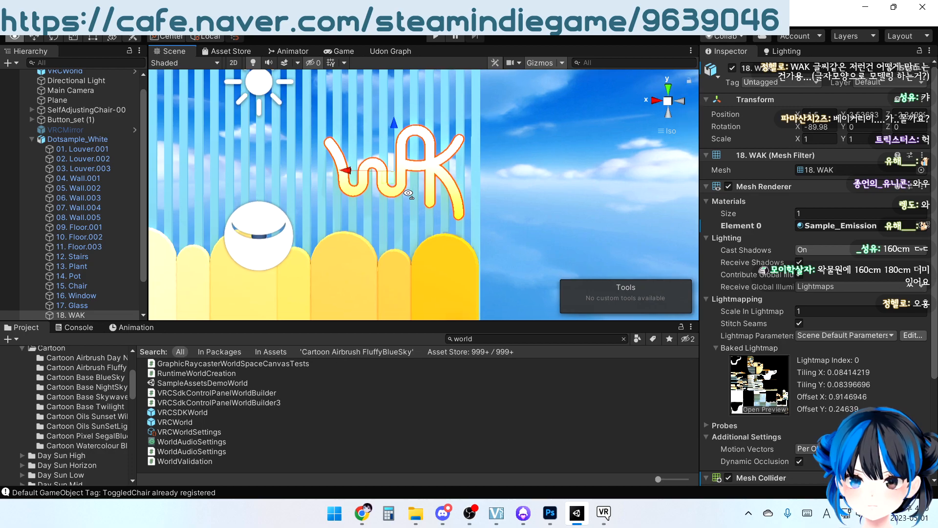
scroll(435, 175, "up", 1)
middle_click_drag(445, 169, 431, 206)
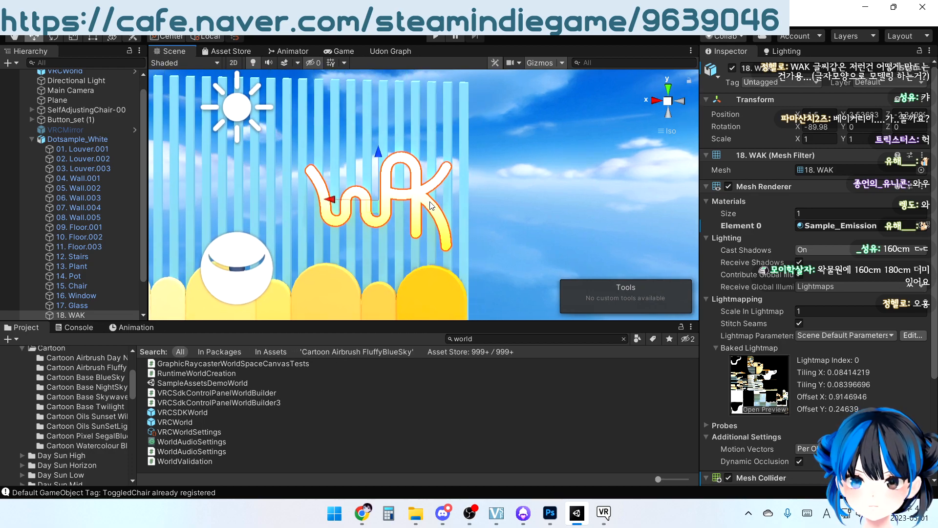
left_click_drag(479, 203, 452, 172, "alt")
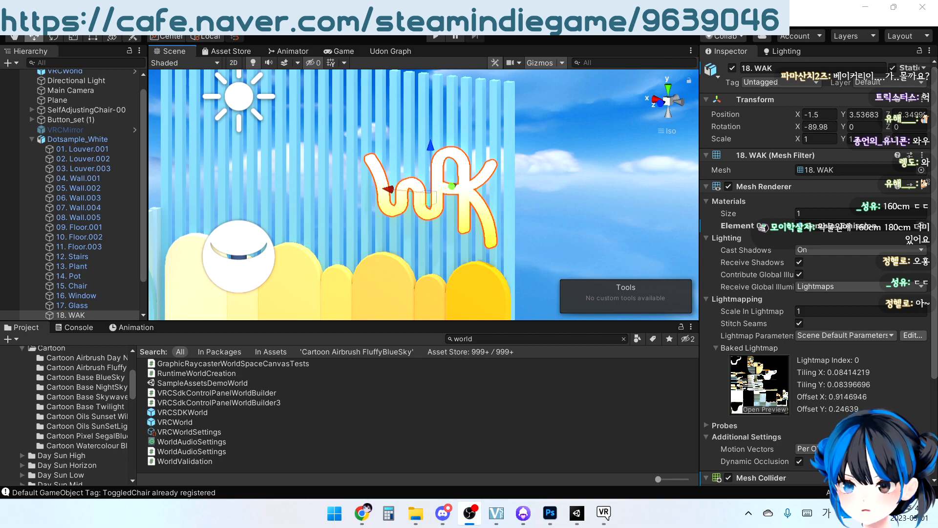
Examine the whole room and its colors from several angles, deselecting the WAK lettering
scroll(368, 258, "down", 13)
middle_click_drag(368, 252, 379, 175)
right_click_drag(380, 175, 429, 238)
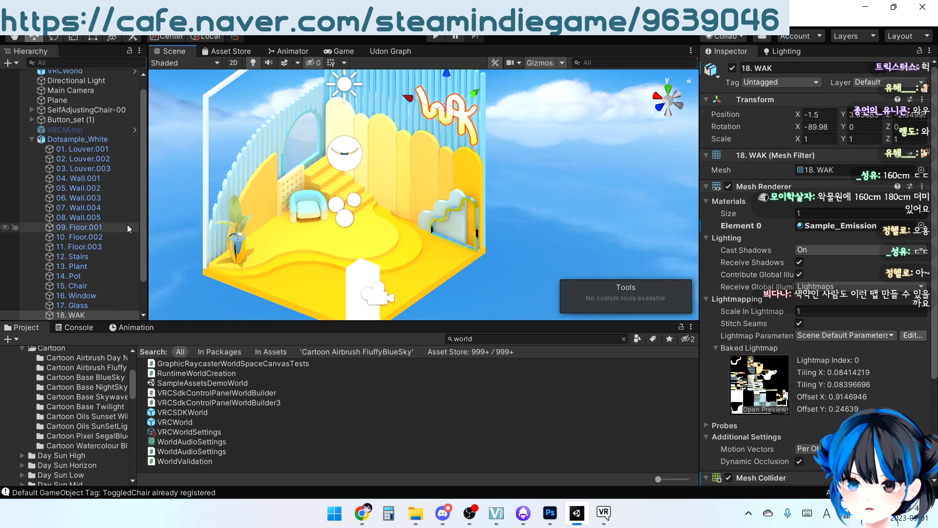
right_click_drag(442, 260, 353, 237)
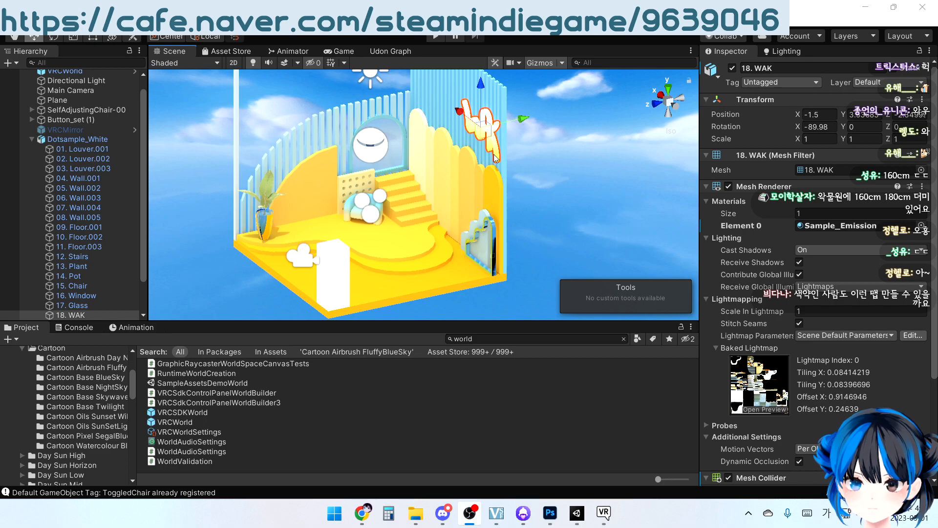
left_click(543, 192)
right_click_drag(394, 189, 521, 177)
middle_click_drag(444, 221, 464, 183)
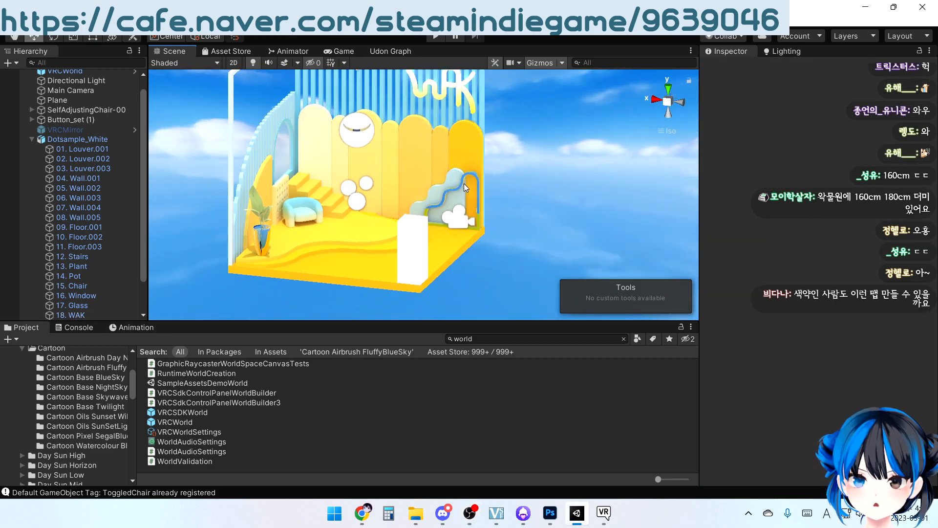
right_click_drag(464, 183, 406, 199)
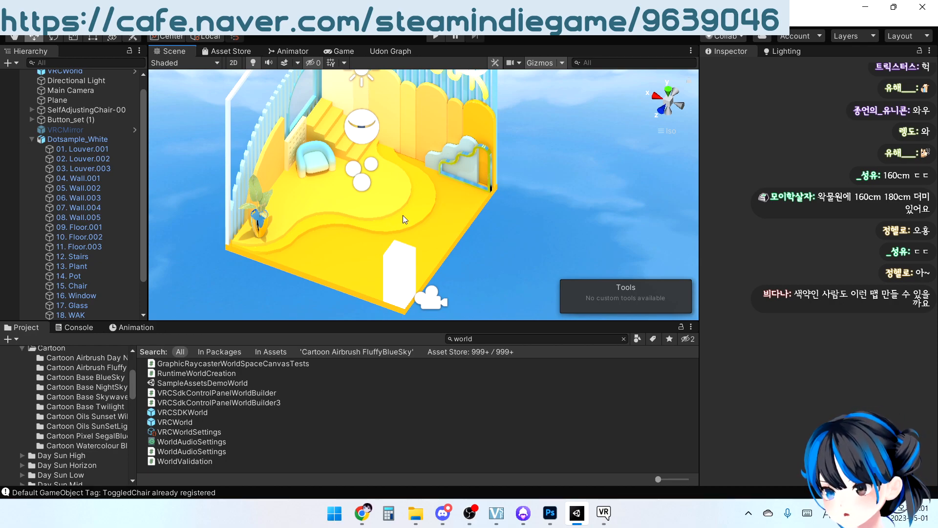
Open the sunflower reference photo from the file folder and advance to the yellow blossom photo
left_click(415, 512)
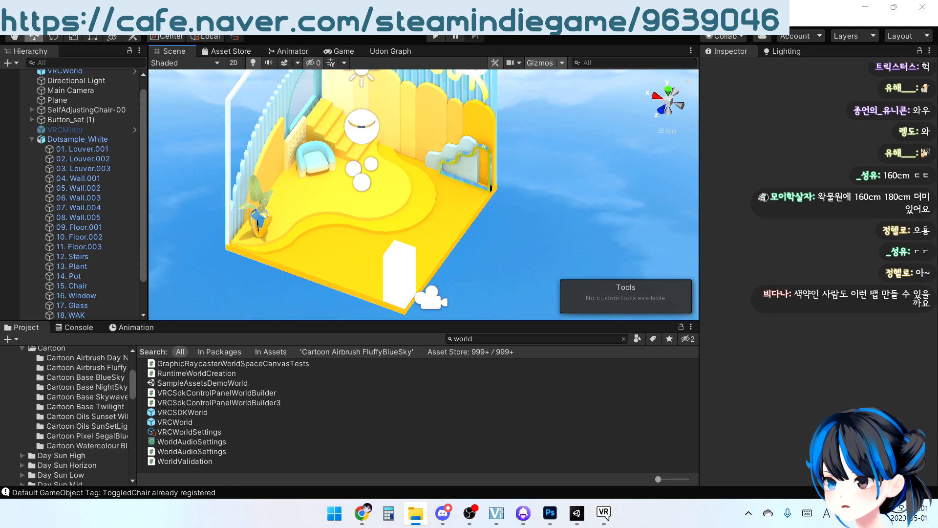
left_click_drag(0, 158, 426, 0)
double_click(17, 134)
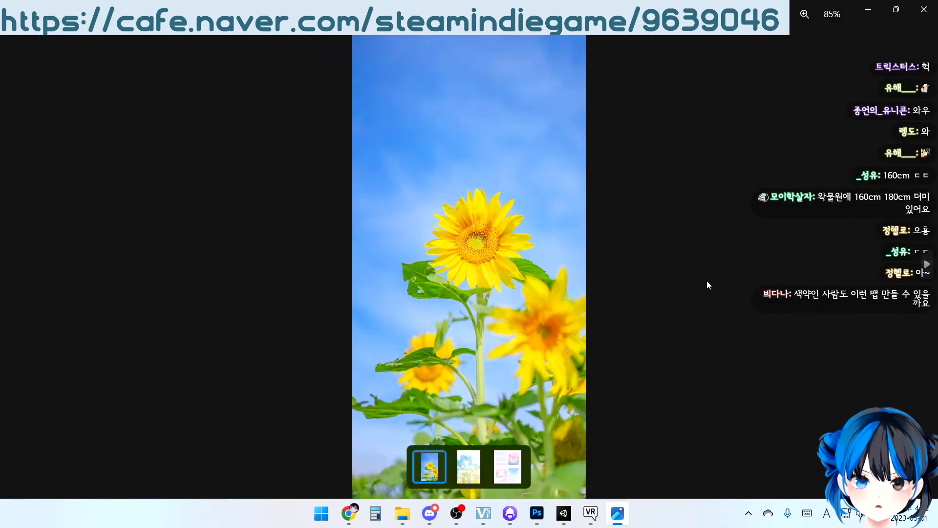
left_click(927, 264)
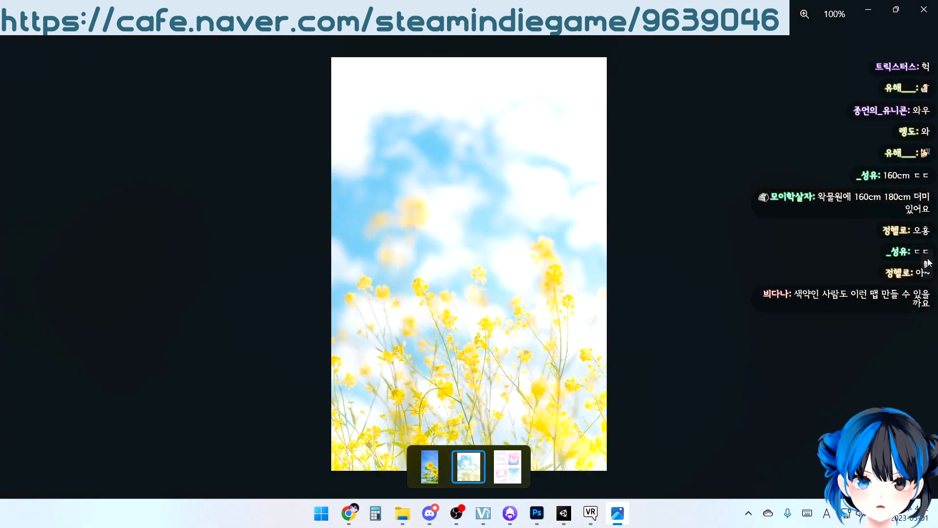
View the pastel landscape palette reference, return to the sunflower photo and minimize the photo viewer
left_click(928, 263)
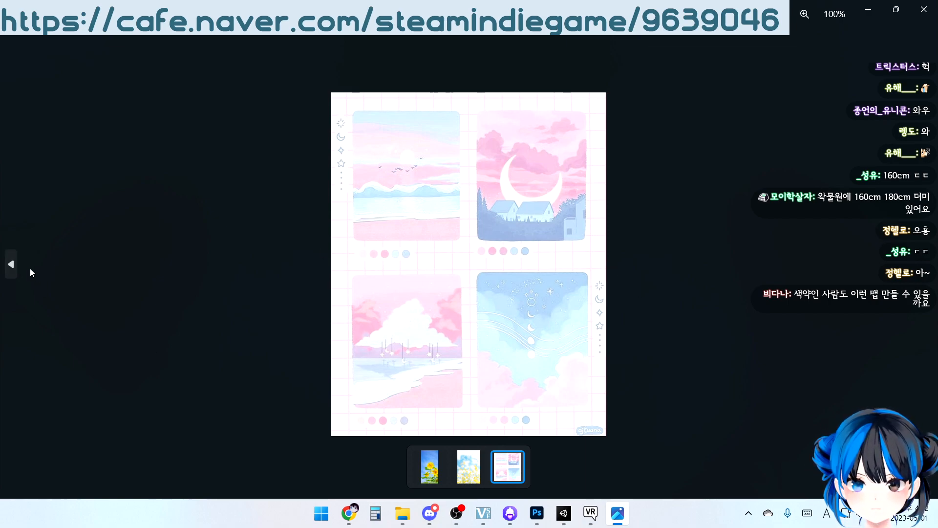
left_click(16, 261)
left_click(16, 262)
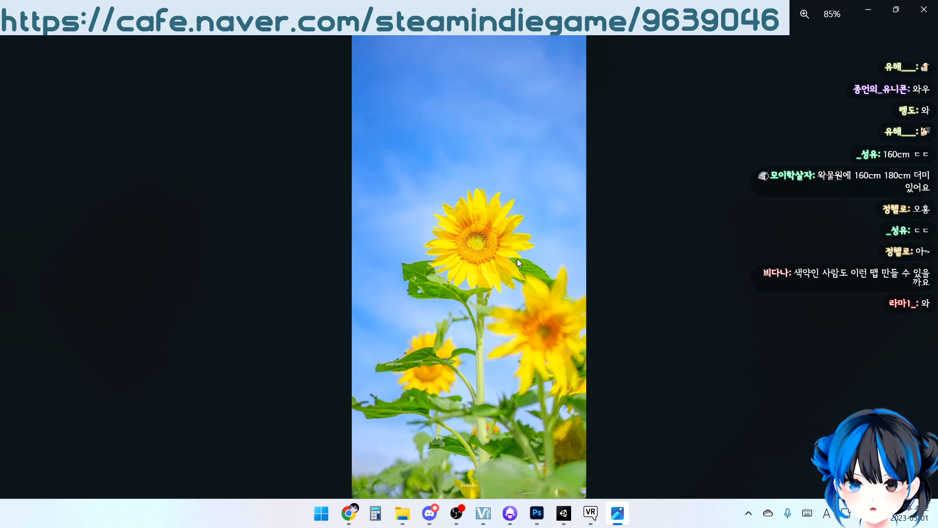
left_click(868, 9)
Switch to Unity and examine the yellow and light-blue room from several angles
left_click(563, 512)
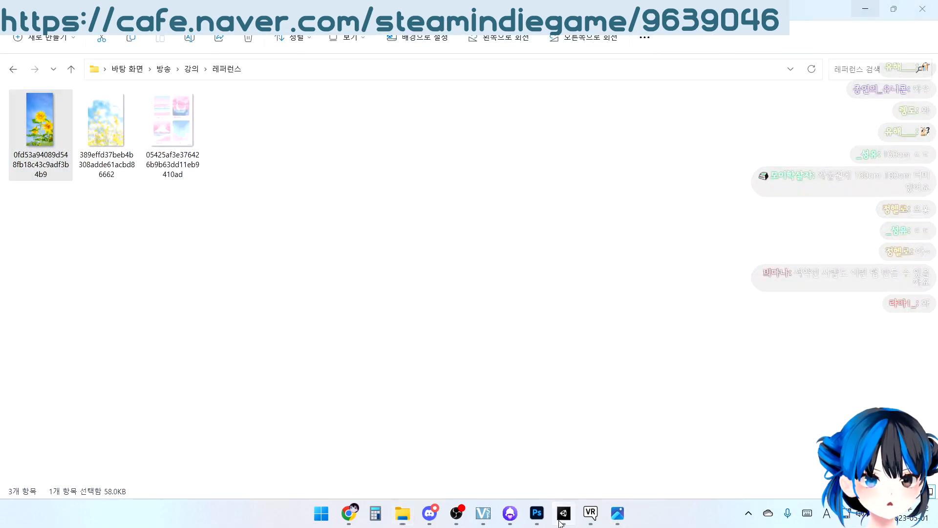
left_click_drag(495, 187, 463, 202, "alt")
middle_click_drag(462, 202, 481, 185)
scroll(465, 196, "down", 3)
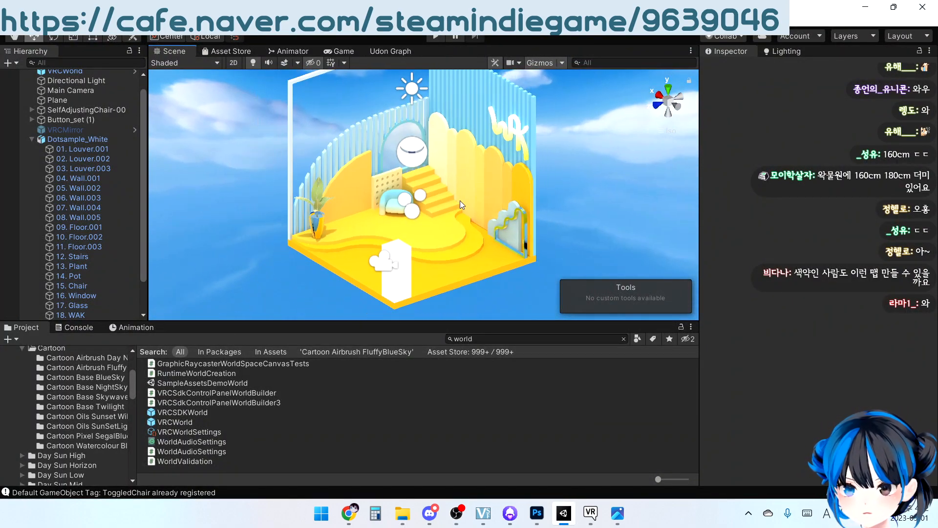
left_click_drag(465, 196, 538, 219, "alt")
middle_click_drag(521, 213, 522, 221)
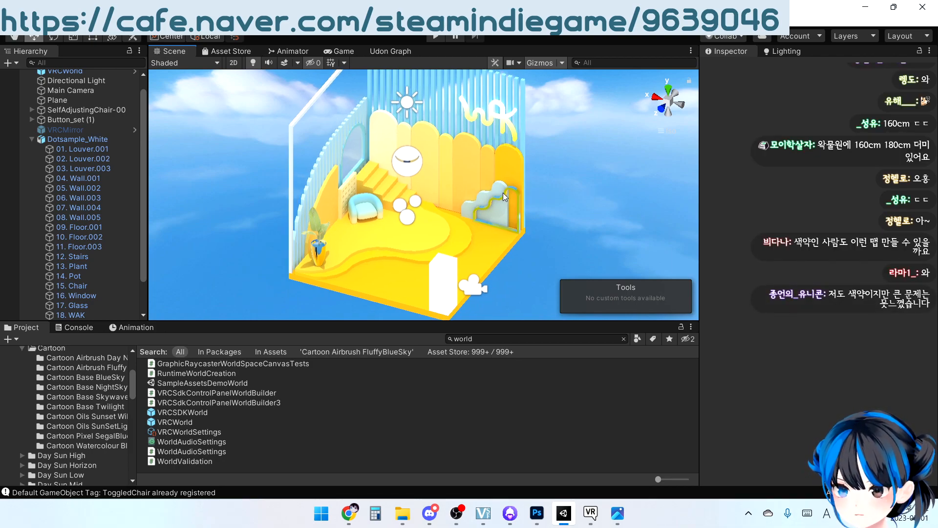
left_click_drag(564, 225, 544, 209, "alt")
middle_click_drag(433, 182, 497, 236)
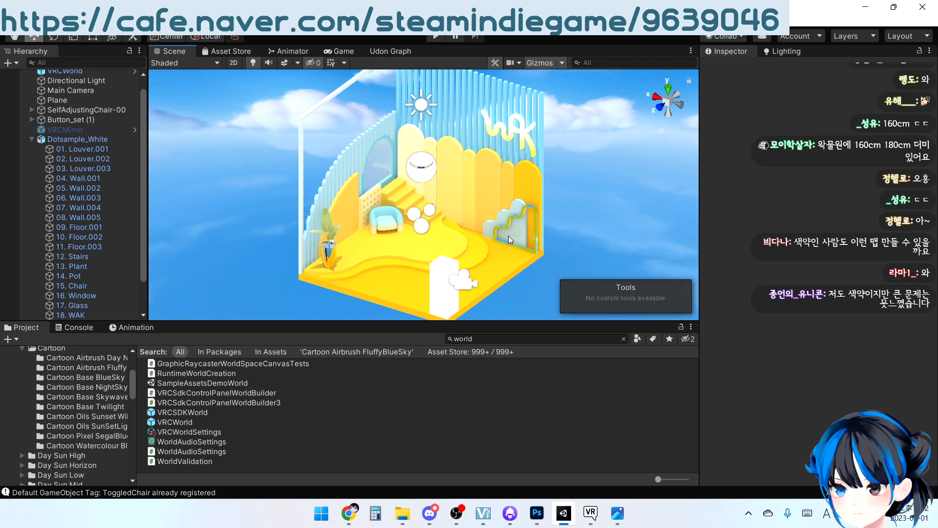
left_click_drag(515, 238, 443, 172, "alt")
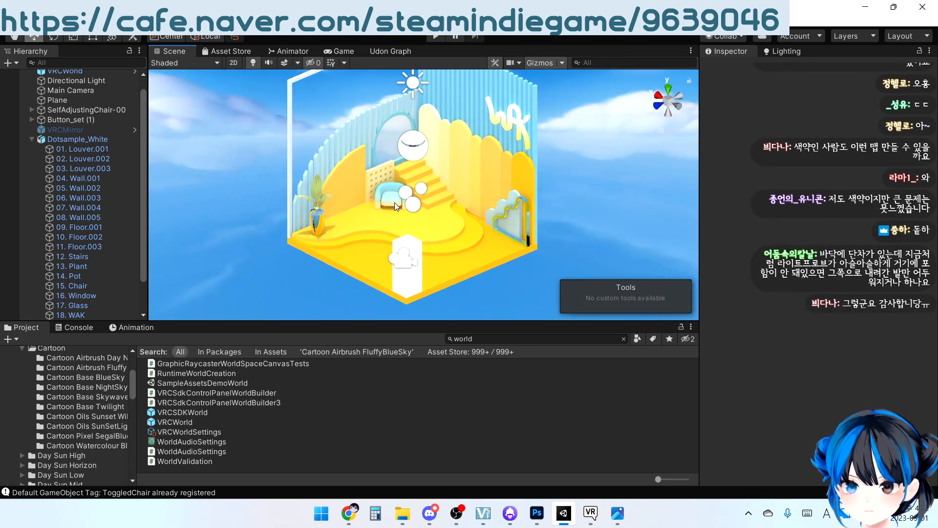
Inspect the stepped floor, collapse Dotsample_White, and turn on probe editing for the Light Probe Group
middle_click_drag(389, 221, 397, 191)
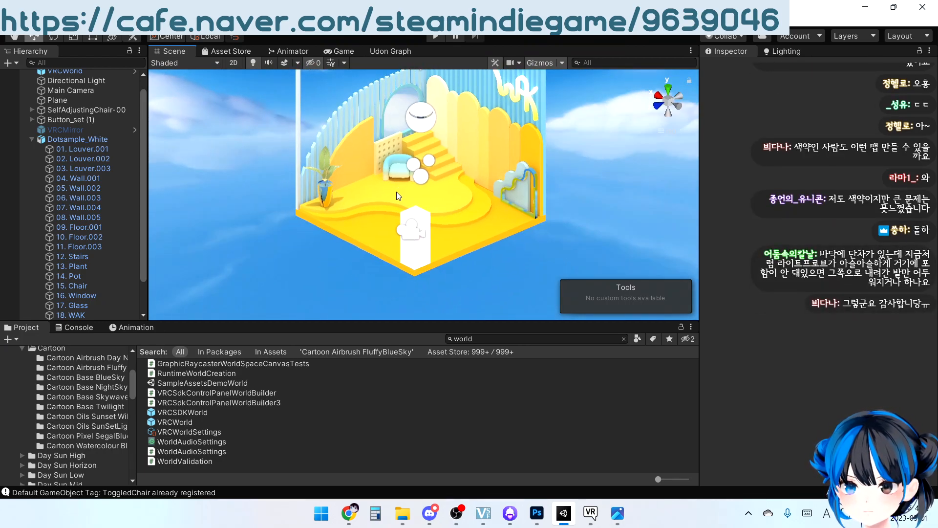
scroll(297, 194, "up", 5)
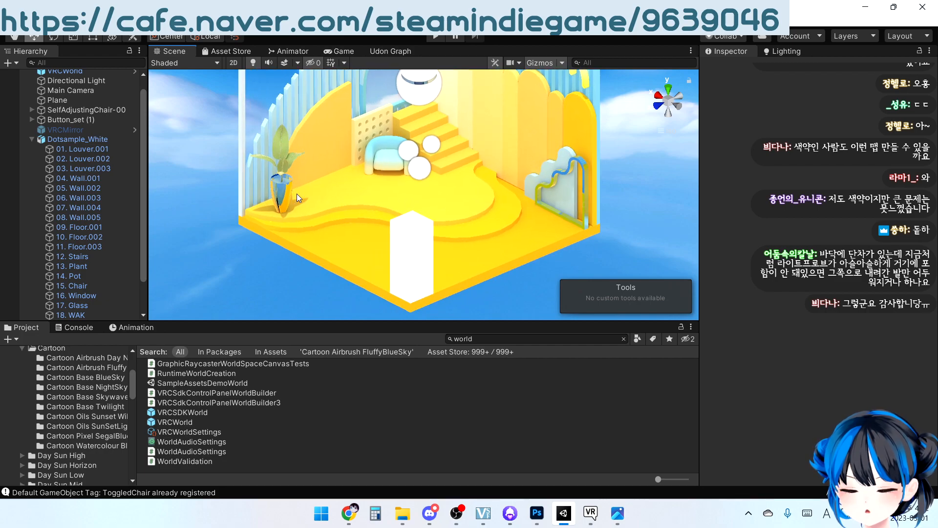
left_click_drag(276, 198, 400, 186, "alt")
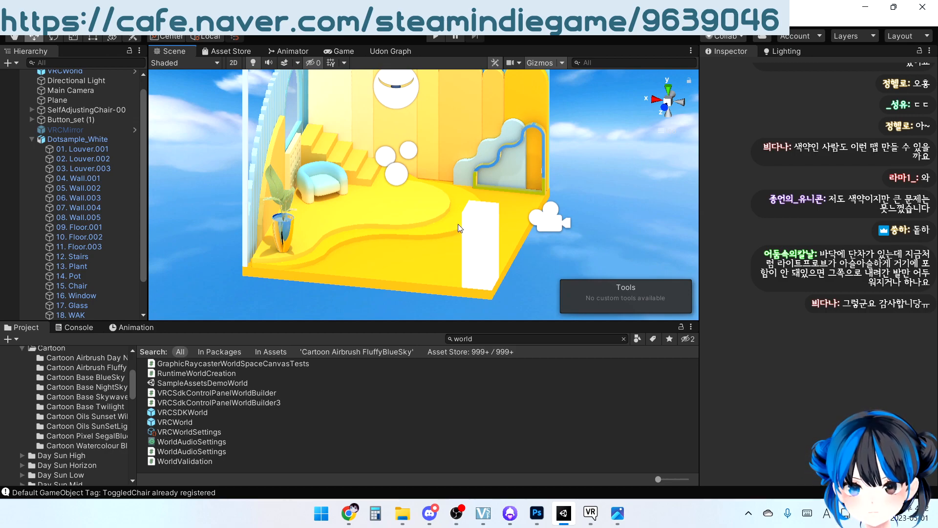
scroll(458, 224, "up", 2)
left_click(33, 139)
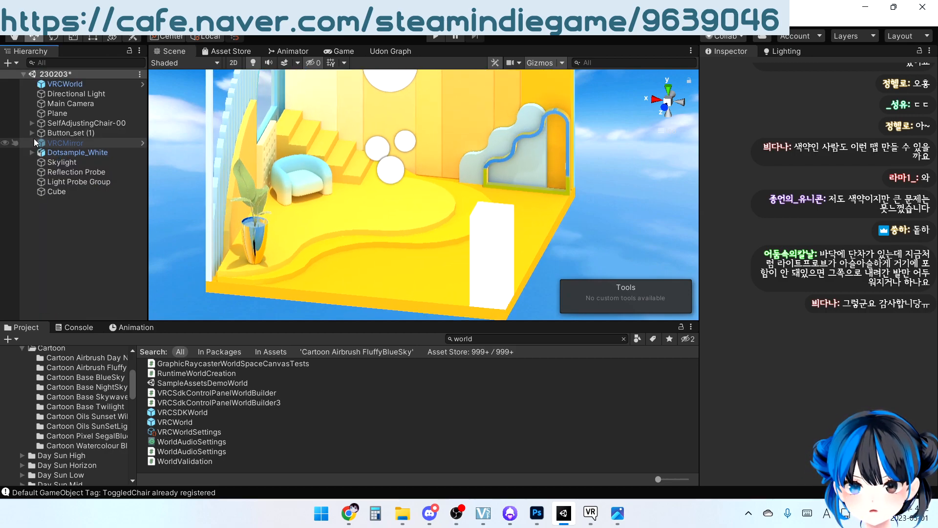
left_click(69, 181)
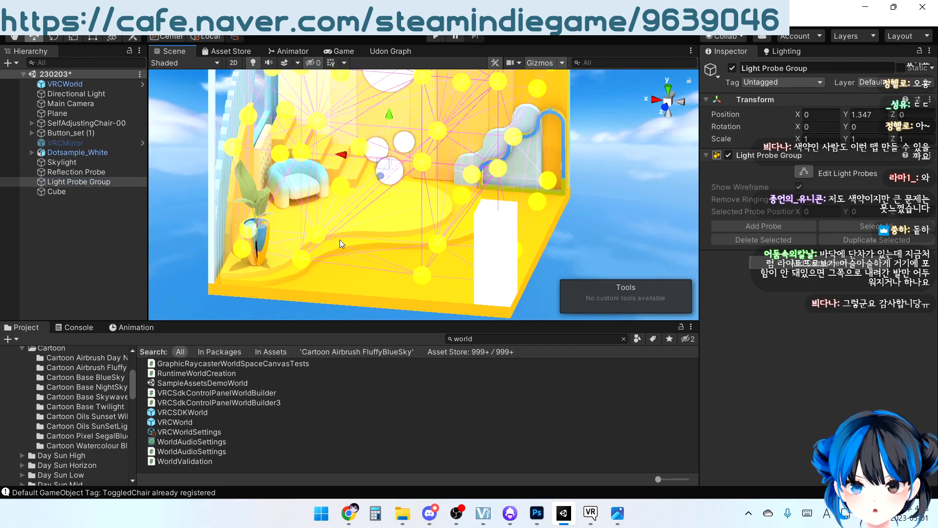
left_click(322, 236)
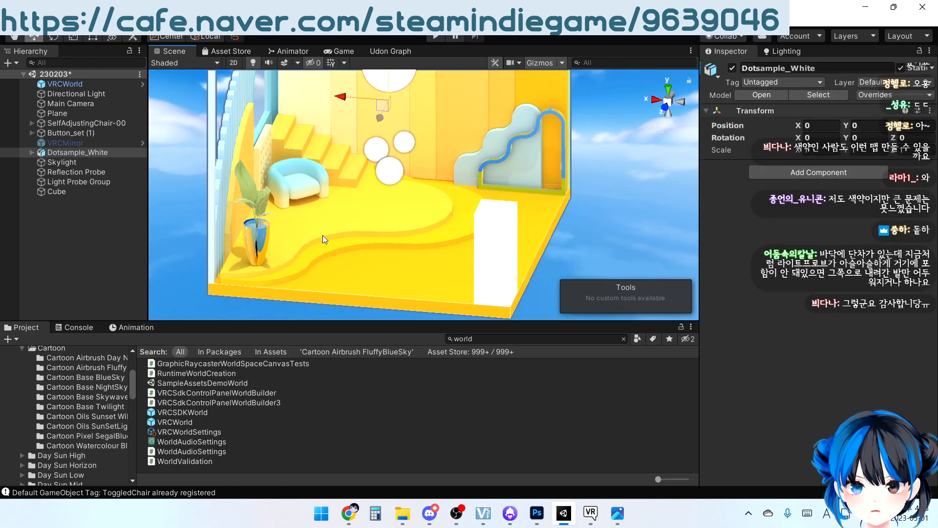
left_click(80, 182)
left_click(799, 171)
left_click_drag(506, 236, 456, 252, "alt")
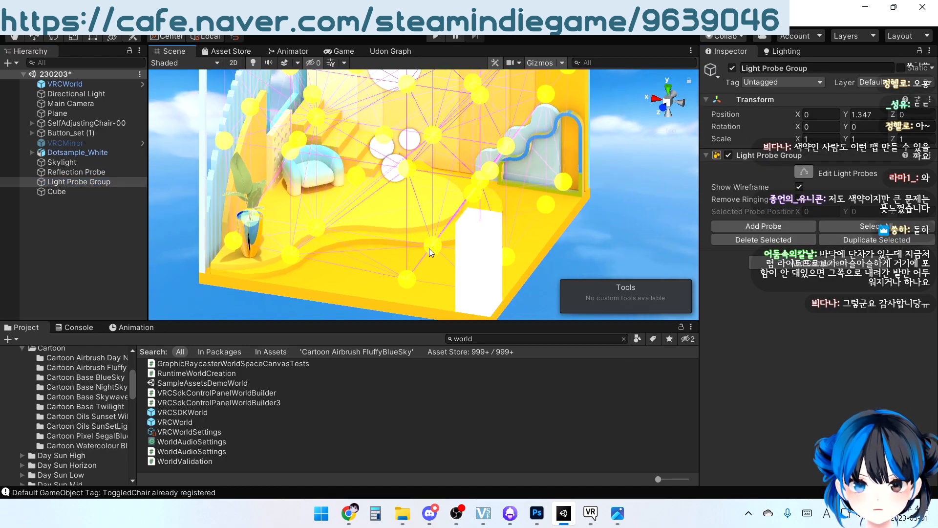
Try lowering the light probe in front of the armchair to a Y position of about -1.21, undoing the move
left_click(309, 225)
left_click_drag(312, 186, 311, 197)
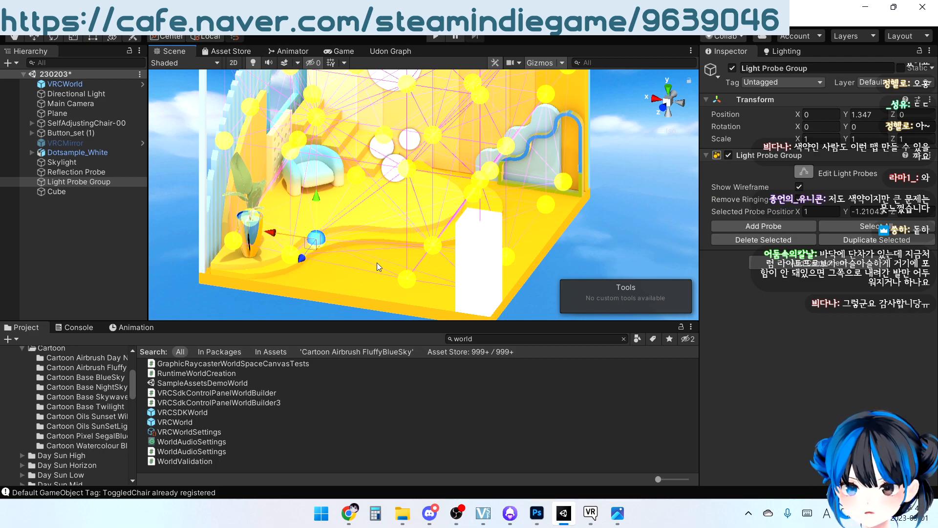
key("ctrl+z")
Examine the light probes' coverage of the room from several angles, leaving probe editing and deselecting the Light Probe Group
mouse_move(333, 239)
right_mouse_down()
mouse_move(283, 229)
mouse_move(333, 233)
right_mouse_up()
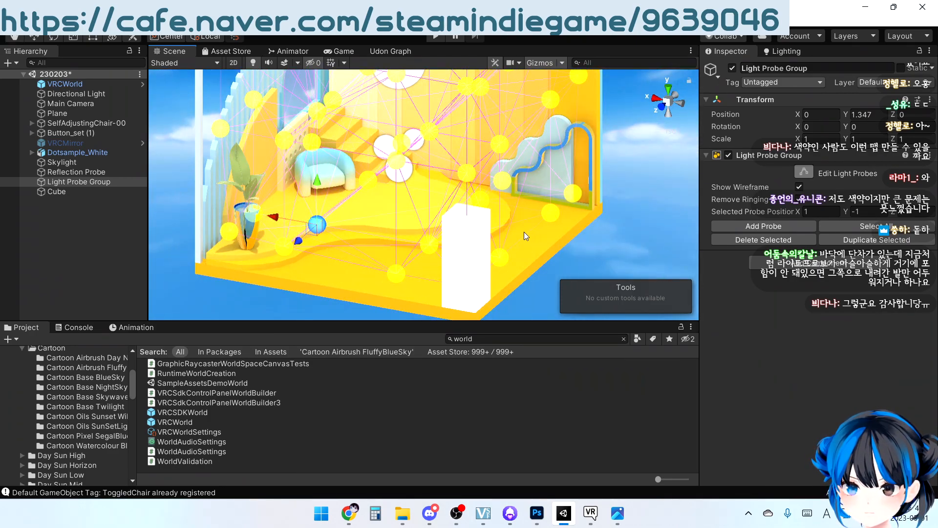
right_click_drag(523, 233, 469, 208)
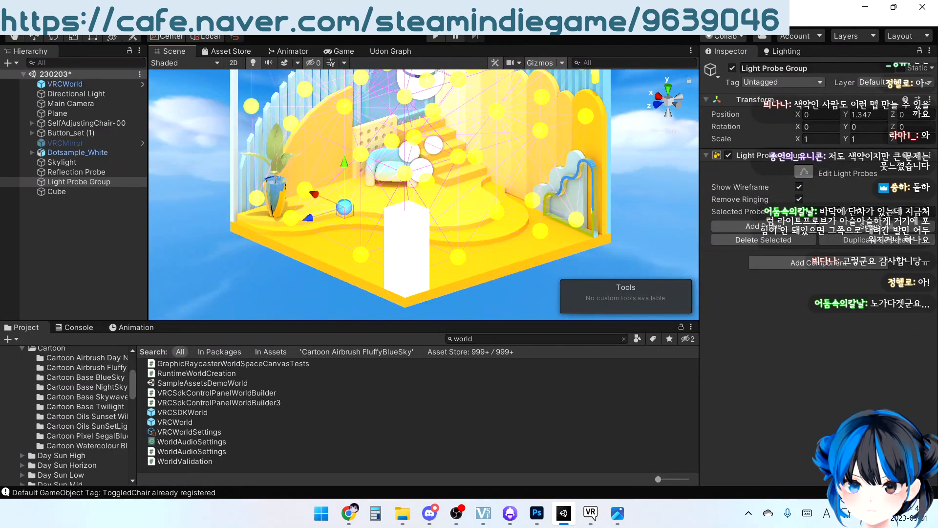
right_click_drag(550, 247, 614, 241)
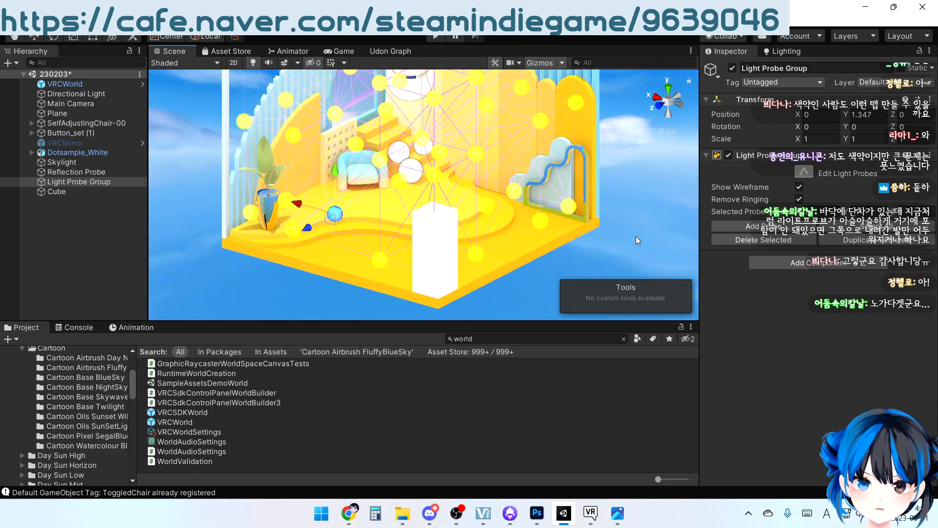
left_click(636, 236)
right_click_drag(303, 212, 489, 224)
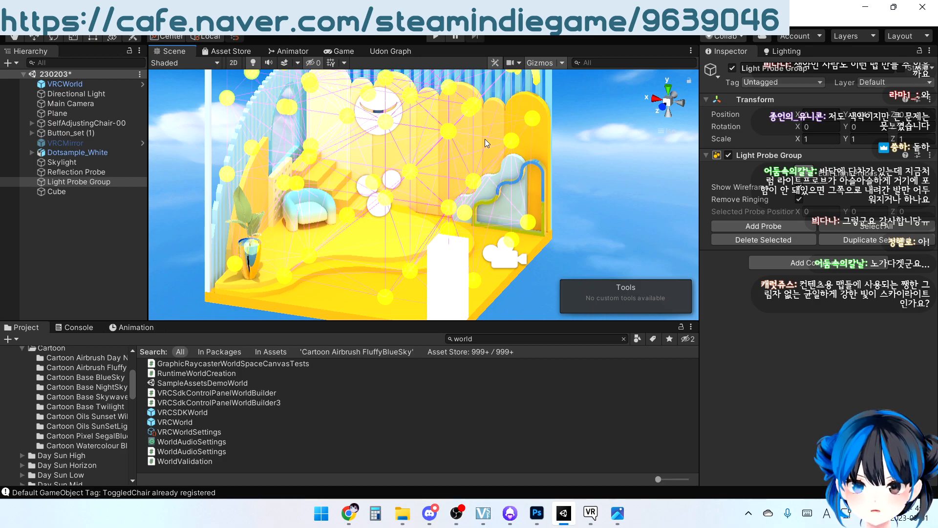
scroll(487, 151, "down", 8)
middle_click_drag(483, 184, 473, 209)
right_click_drag(473, 209, 384, 209)
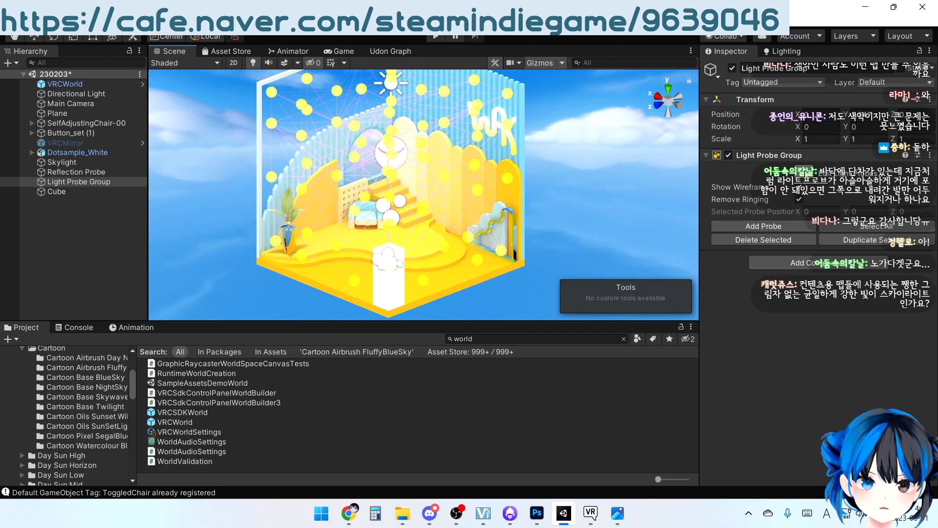
left_click(806, 173)
left_click(578, 193)
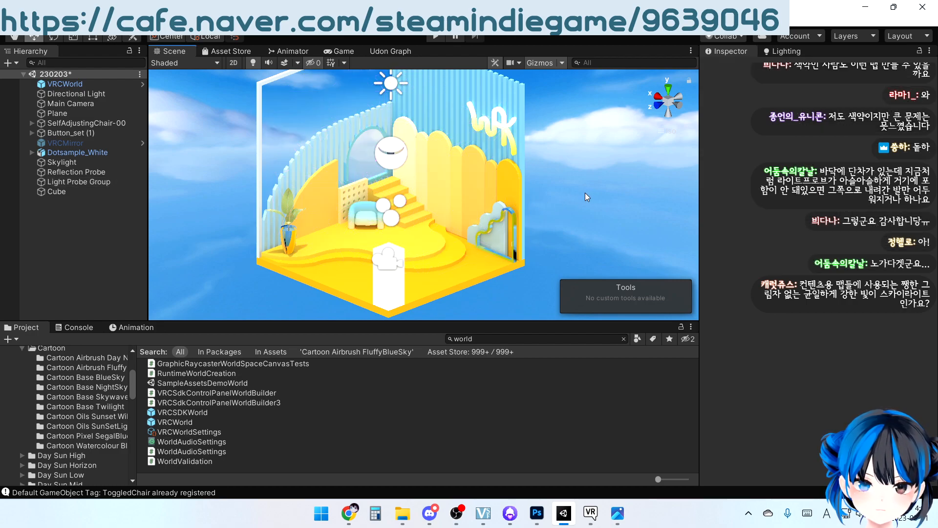
Select the Skylight and review its Bakery Sky Light settings alongside the room's lighting
left_click_drag(578, 196, 523, 203, "alt")
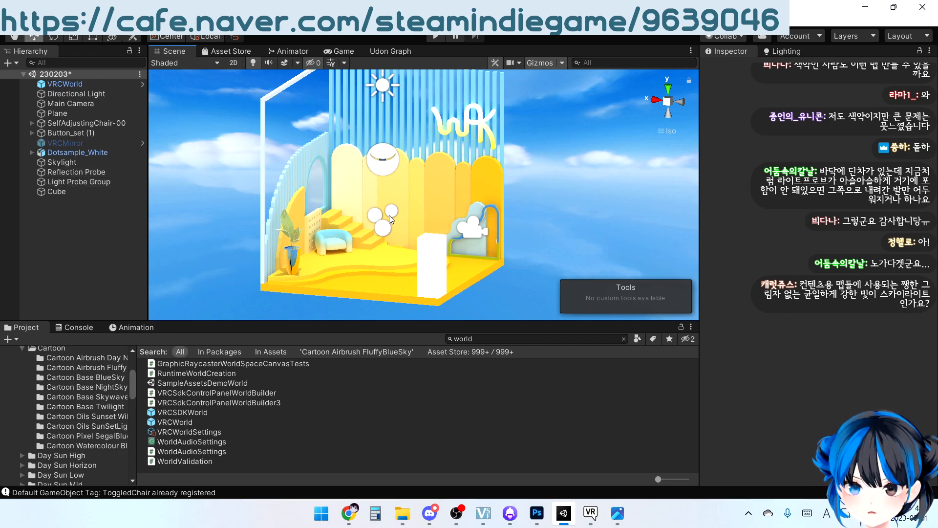
mouse_move(379, 224)
right_mouse_down()
mouse_move(404, 180)
mouse_move(381, 221)
right_mouse_up()
left_click(59, 164)
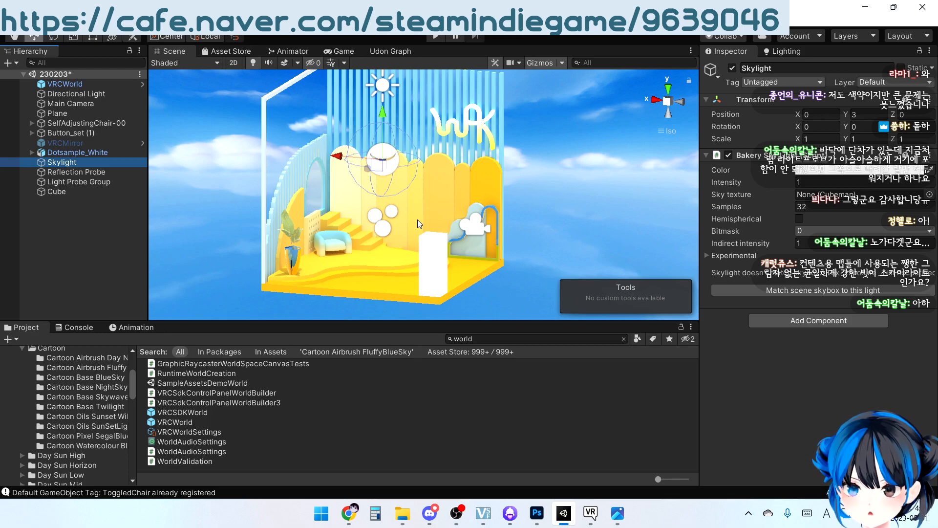
right_click_drag(495, 239, 467, 276)
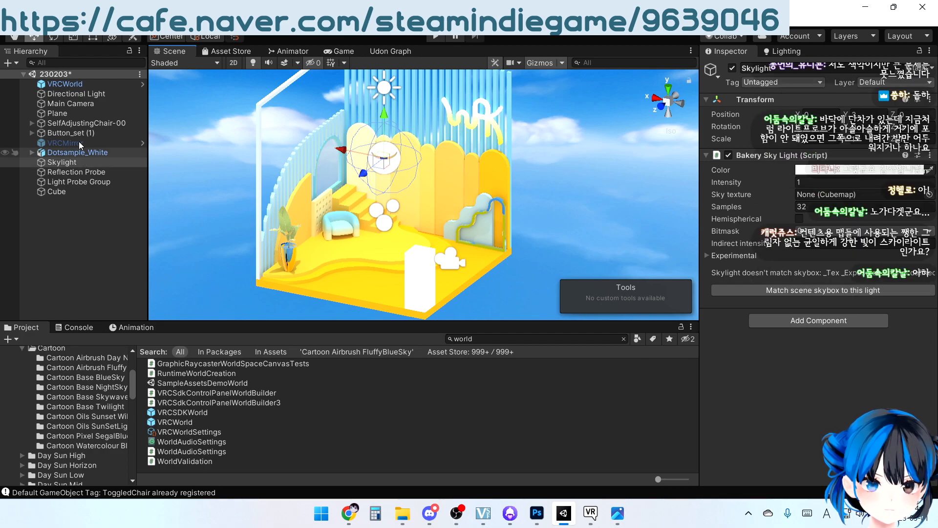
Select the Directional Light and examine its direction over the room from the side, front and corner
left_click(79, 93)
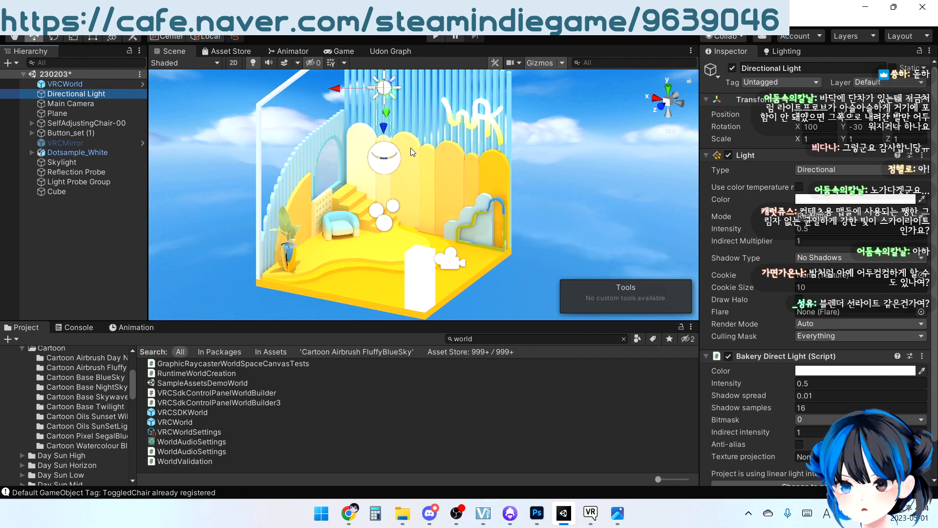
left_click_drag(421, 89, 424, 121, "alt")
left_click_drag(445, 197, 520, 111, "alt")
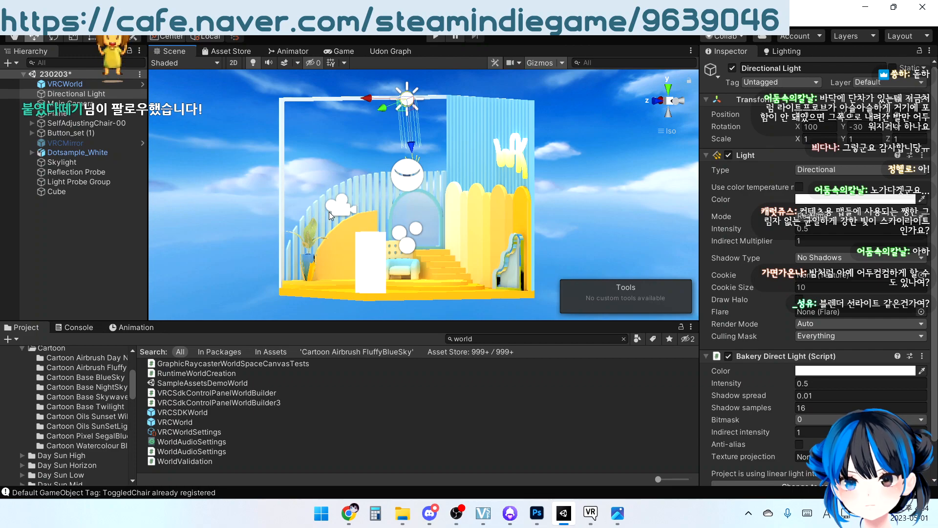
left_click_drag(383, 174, 580, 170, "alt")
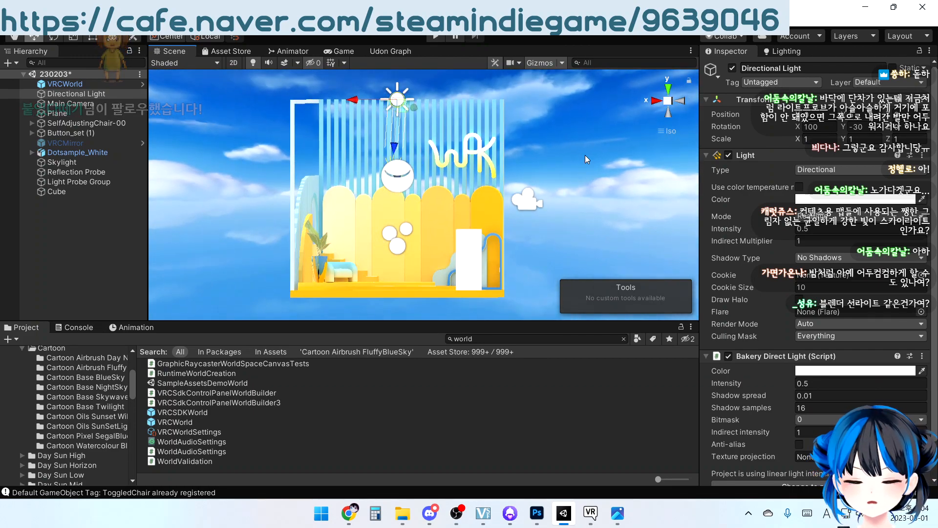
left_click_drag(605, 134, 482, 203, "alt")
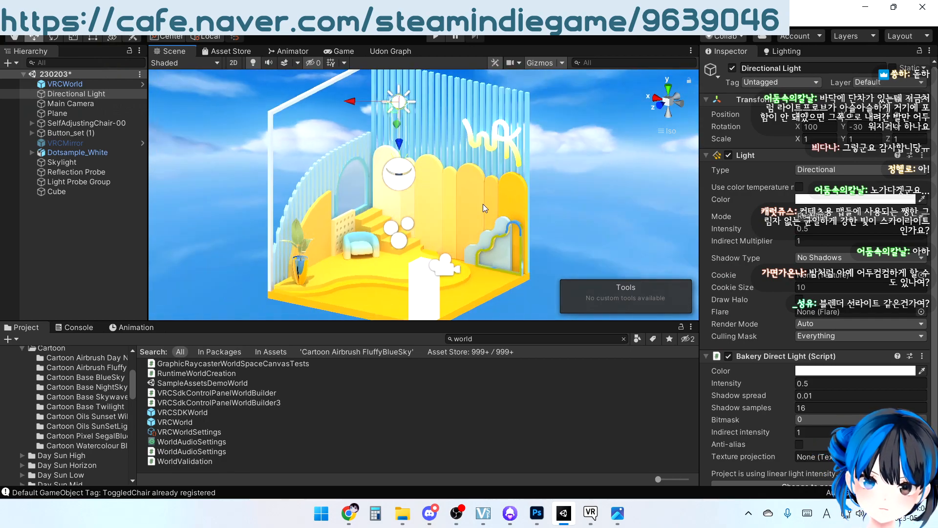
Look through the Allsky Cartoon skybox folders, including Pixel SegalBlueSky, Twilight, NightSky, BlueSky and Airbrush Day NoSun
scroll(67, 396, "up", 4)
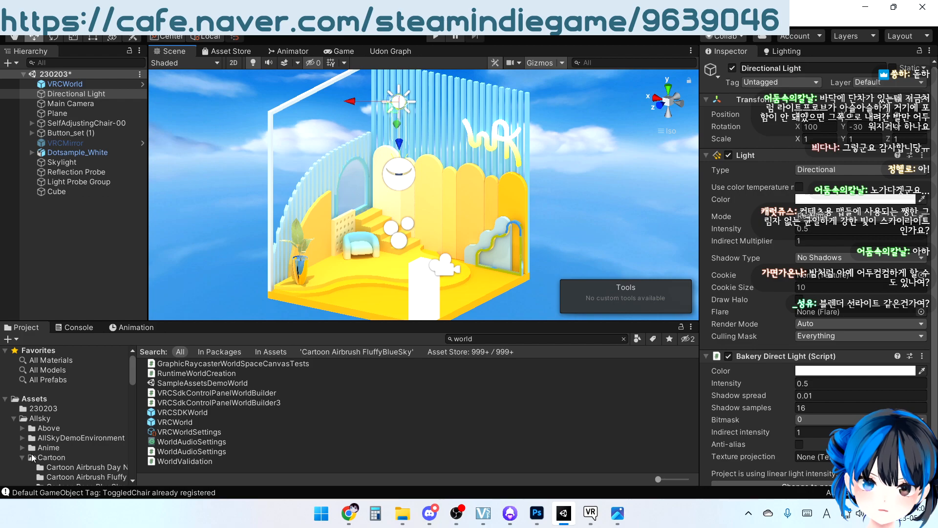
scroll(33, 458, "down", 4)
left_click(82, 435)
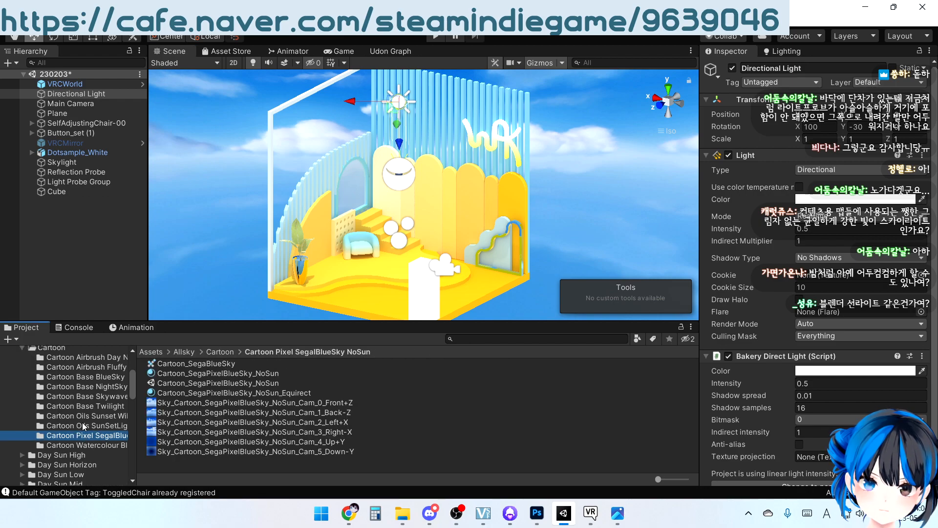
left_click(86, 406)
left_click(87, 387)
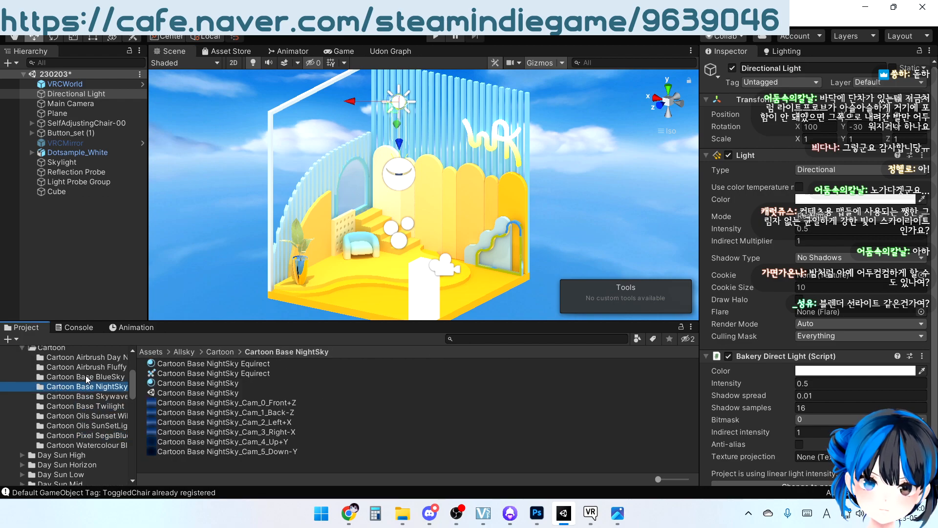
left_click(86, 377)
key("Up")
key("Up")
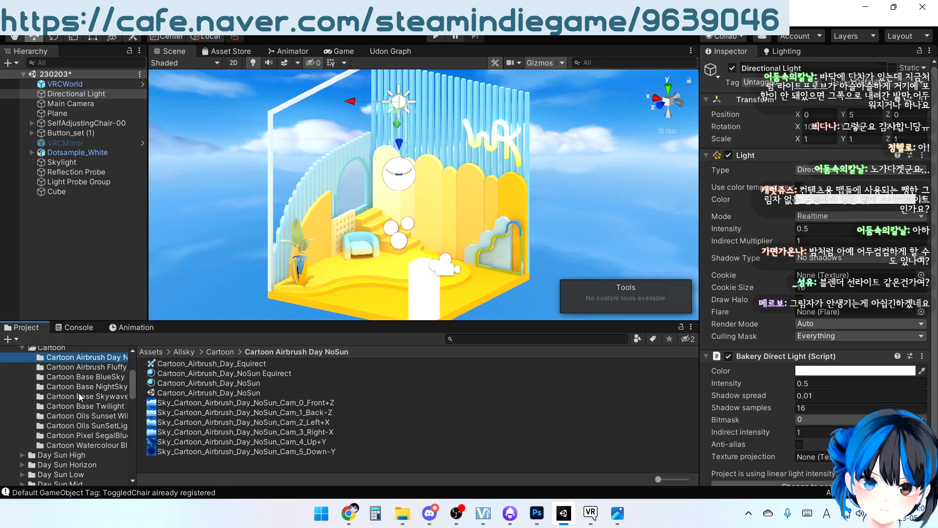
Expand the Allsky Anime folder and open its Anime Night skybox assets
scroll(104, 436, "down", 4)
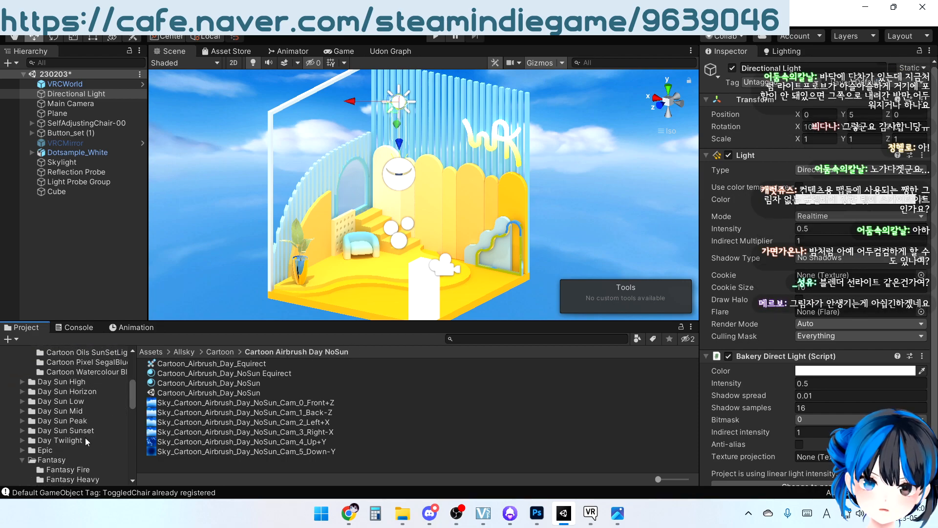
scroll(51, 415, "up", 5)
left_click(22, 374)
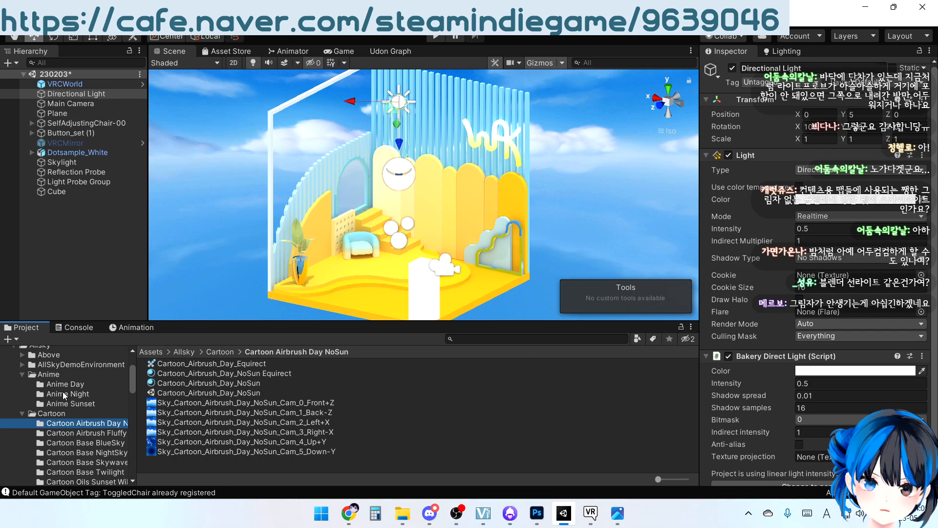
left_click(59, 394)
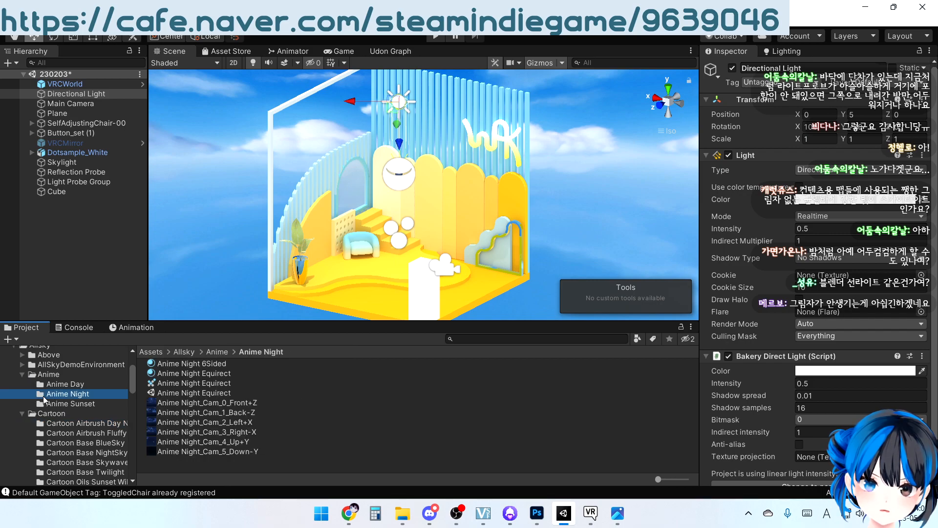
Apply the Anime Night Equirect skybox material to the scene and select the Reflection Probe to check its bake settings
left_click(156, 422)
left_click(184, 373)
left_click_drag(184, 374, 212, 269)
right_click_drag(464, 188, 427, 180)
left_click(410, 168)
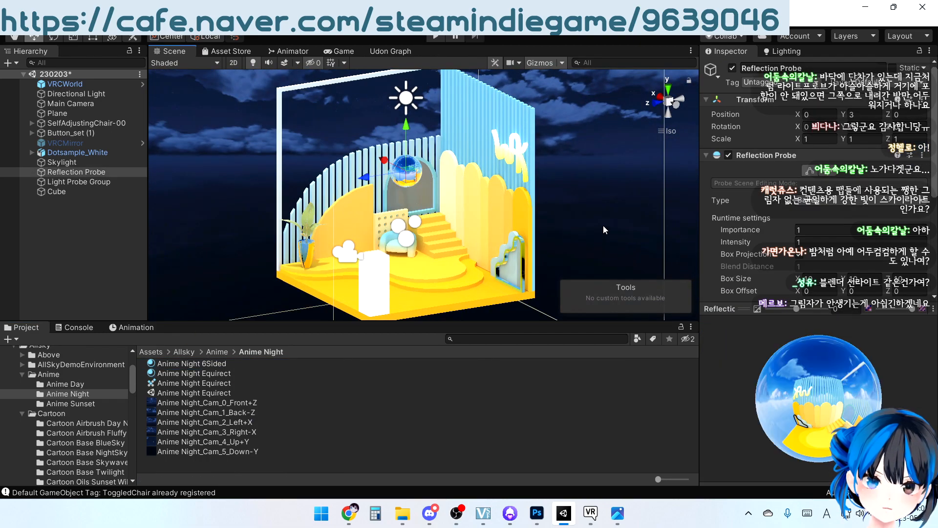
right_click_drag(491, 187, 561, 180)
scroll(833, 235, "down", 6)
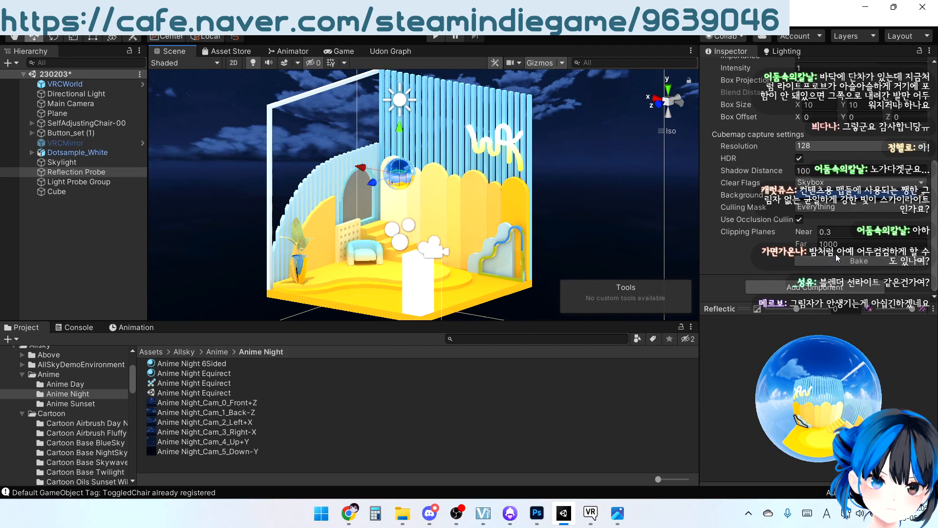
Lower the Skylight's Bakery Sky Light intensity to 0.5 for the night look
left_click(97, 162)
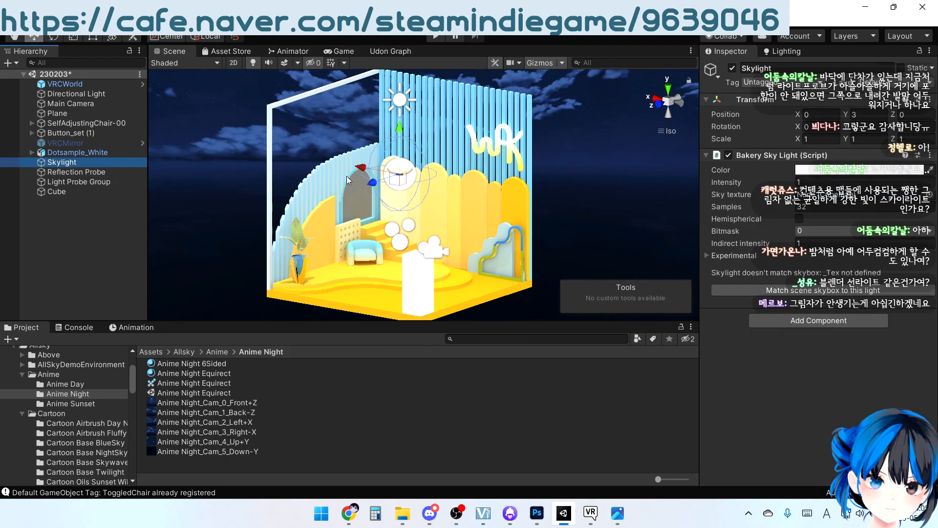
left_click(825, 182)
left_click_drag(825, 181, 802, 177)
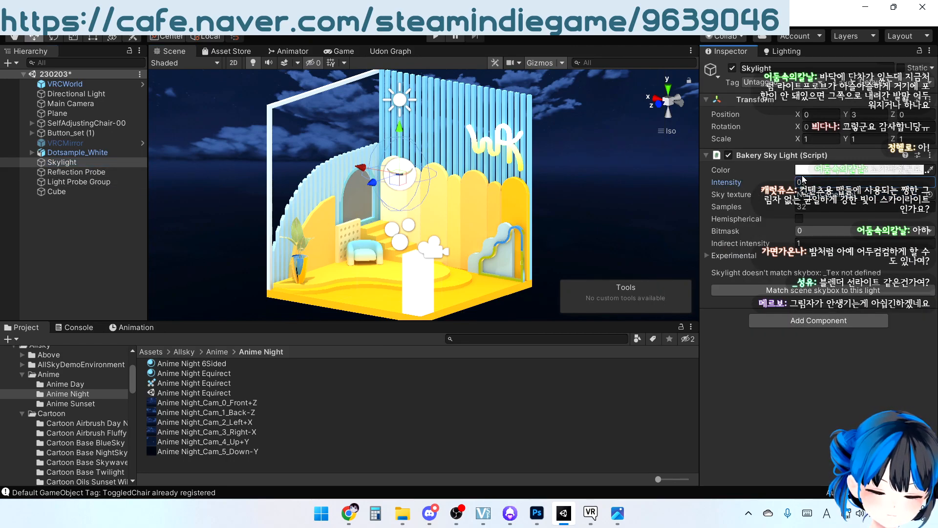
type("0.5")
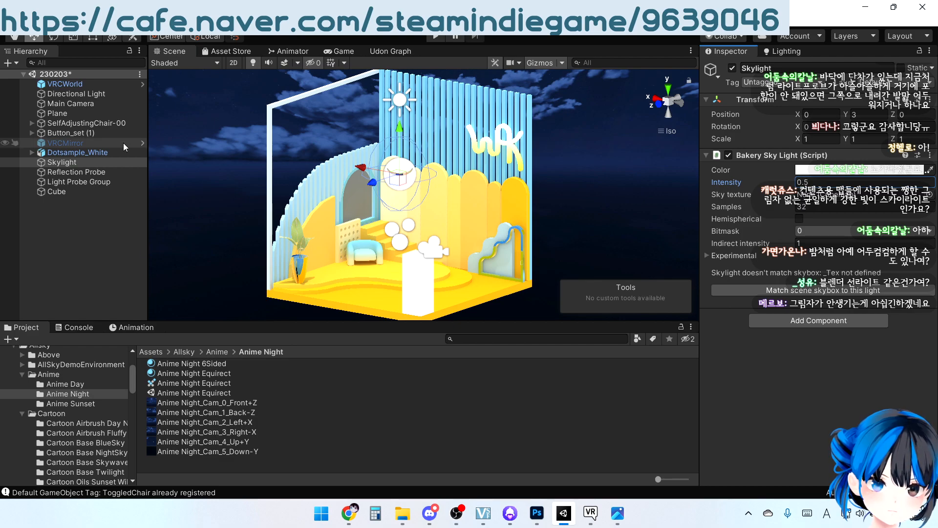
left_click_drag(237, 204, 281, 171, "alt")
Set the Directional Light's intensity to 0.2 in both its Light and Bakery Direct Light components
left_click(77, 93)
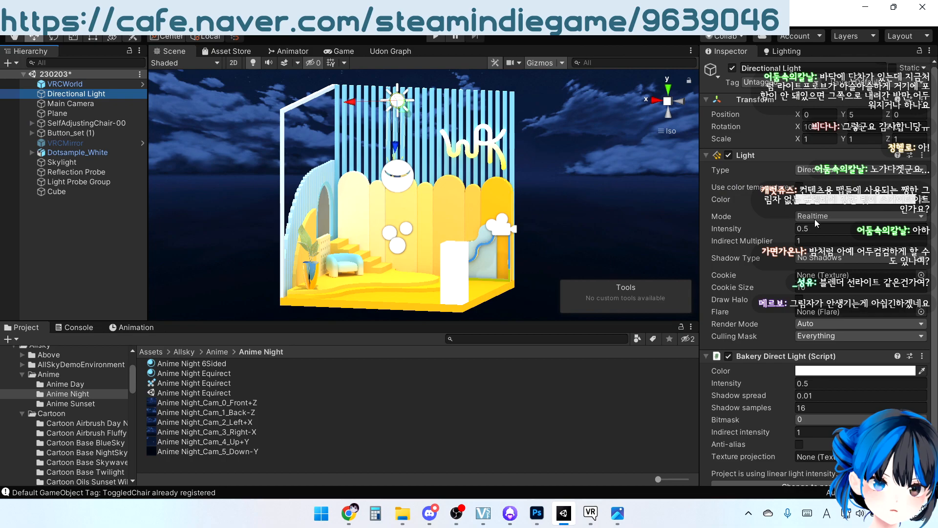
left_click(825, 228)
type("0.2")
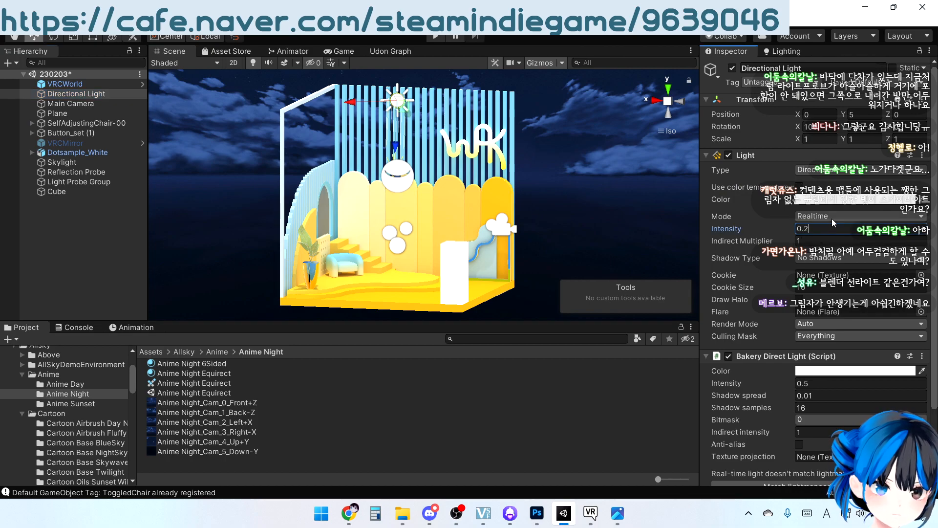
scroll(811, 293, "down", 3)
left_click(833, 300)
type("0.2")
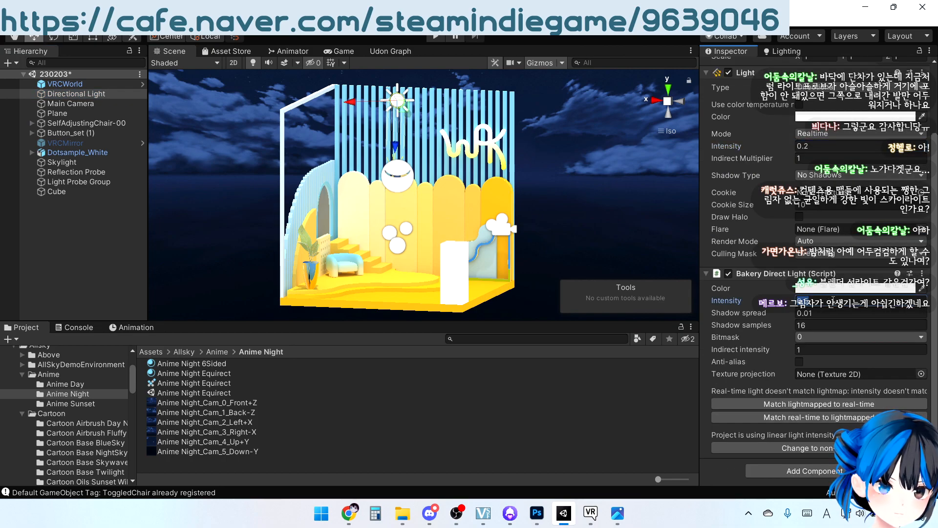
scroll(835, 304, "up", 2)
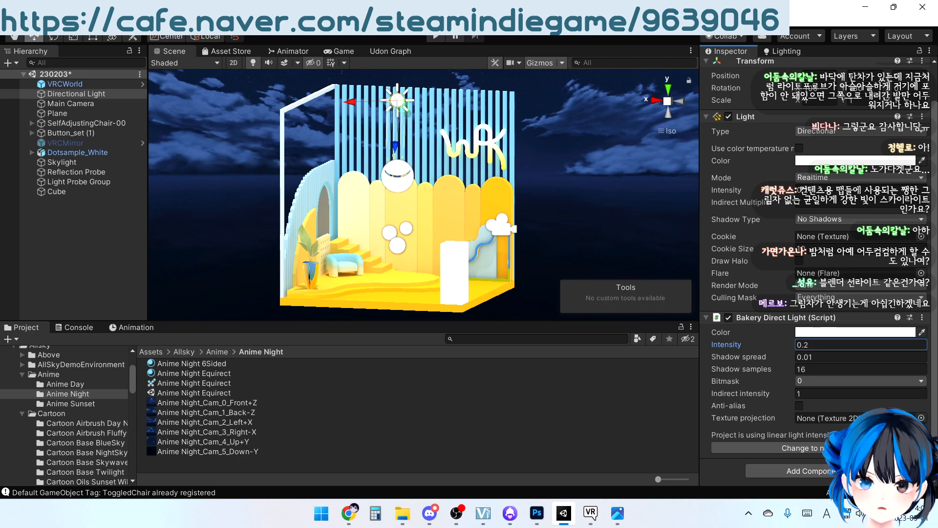
Render the night-lit room's lightmaps with Bakery, saving the modified scene
left_click(142, 26)
left_click(171, 36)
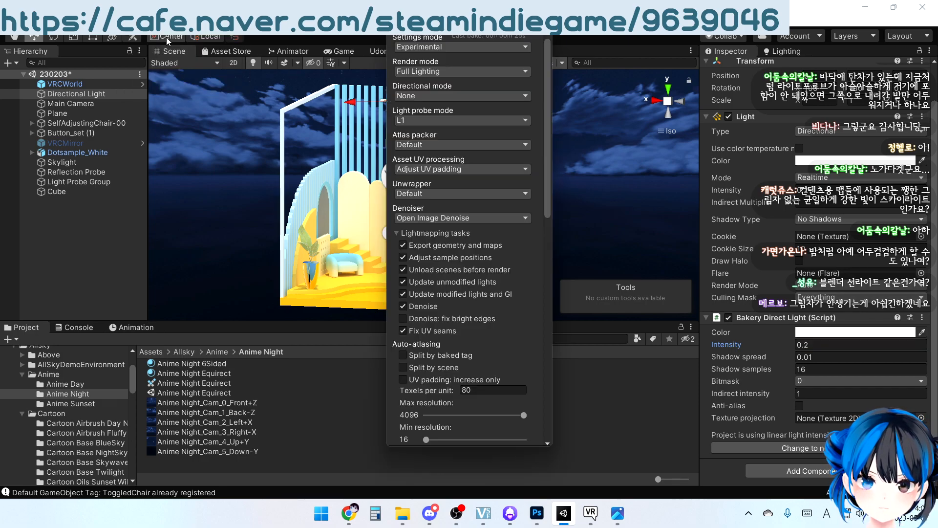
scroll(500, 362, "down", 15)
left_click(488, 343)
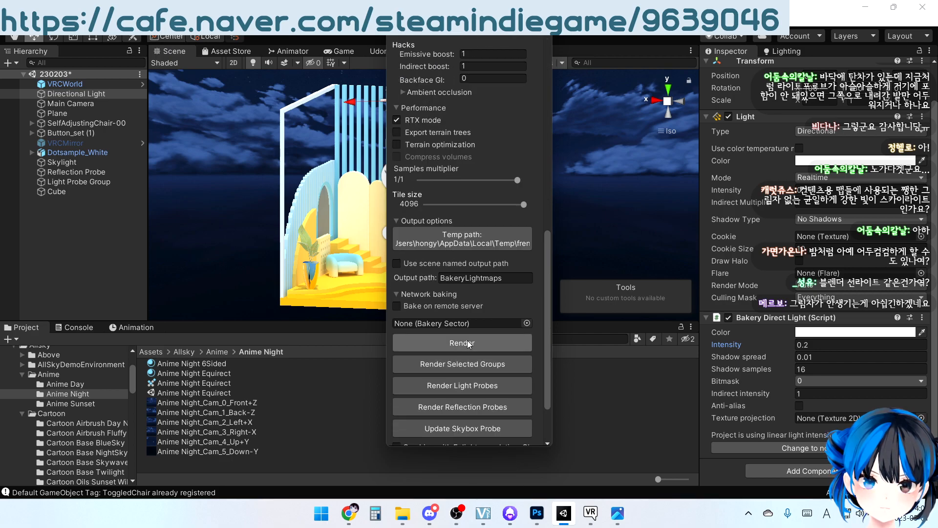
left_click(454, 280)
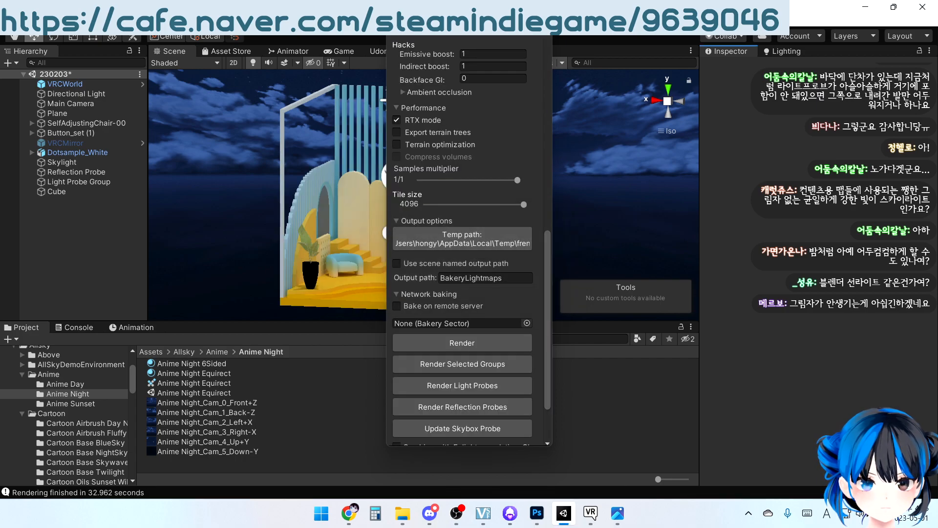
Bake the Reflection Probe for the night-lit room
right_click_drag(545, 222, 489, 279)
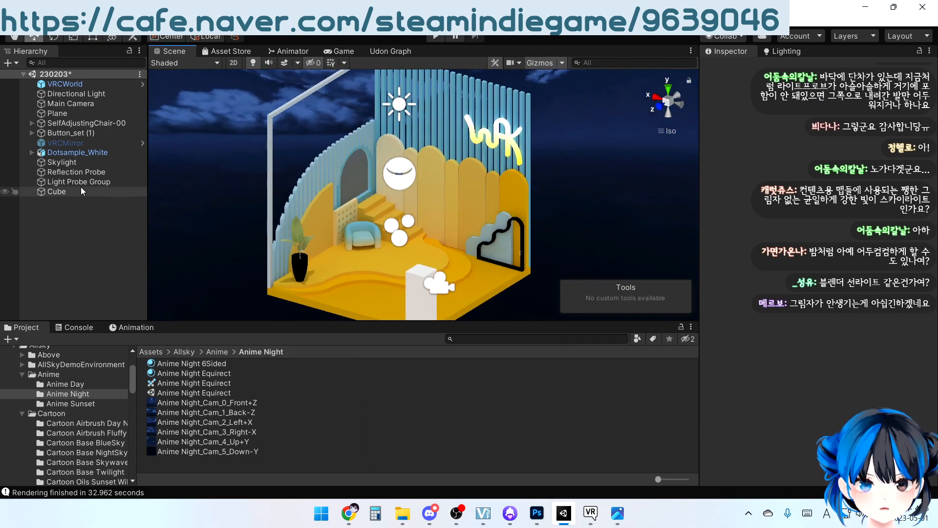
left_click(83, 182)
left_click(75, 173)
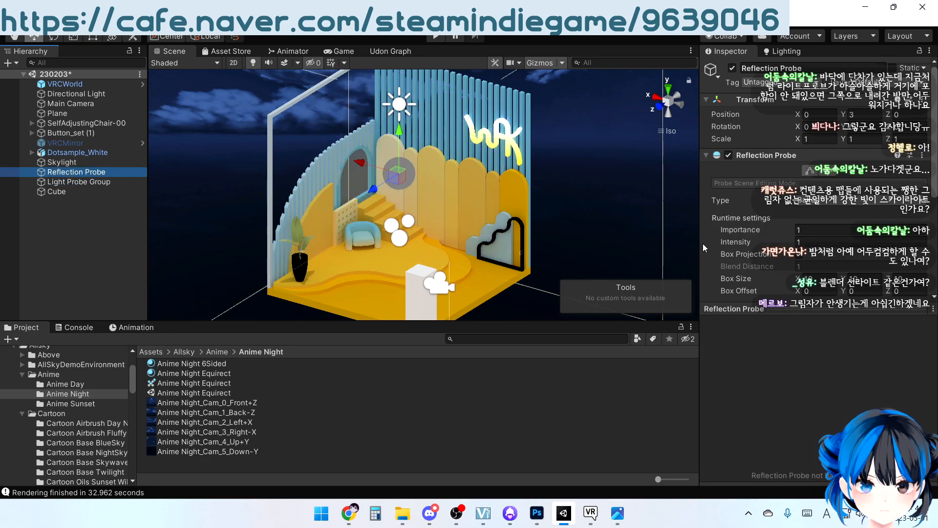
scroll(828, 269, "down", 5)
left_click(826, 262)
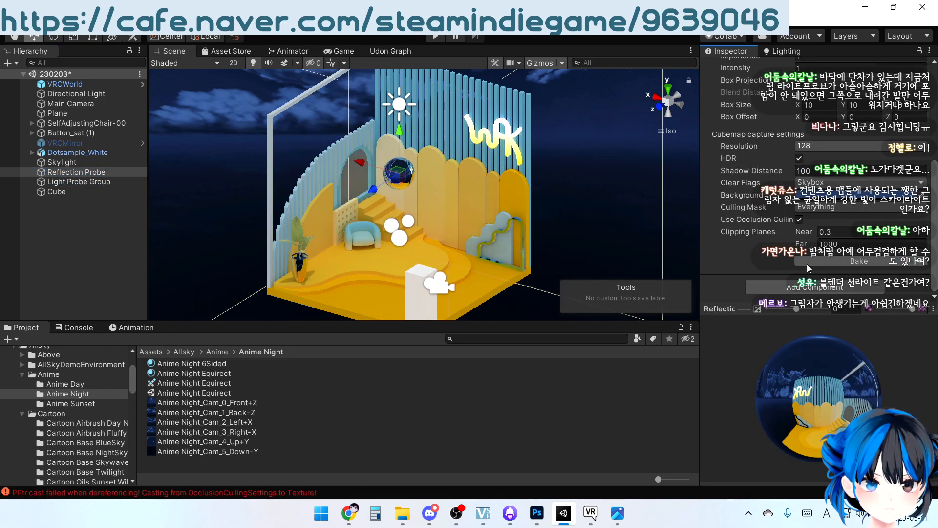
Examine the baked night lighting on the room from several angles around the corner
left_click(599, 221)
right_click_drag(391, 240, 505, 151)
right_click_drag(500, 211, 384, 208)
middle_click_drag(384, 208, 379, 239)
right_click_drag(379, 239, 527, 151)
middle_click_drag(527, 152, 514, 181)
right_click_drag(514, 181, 500, 195)
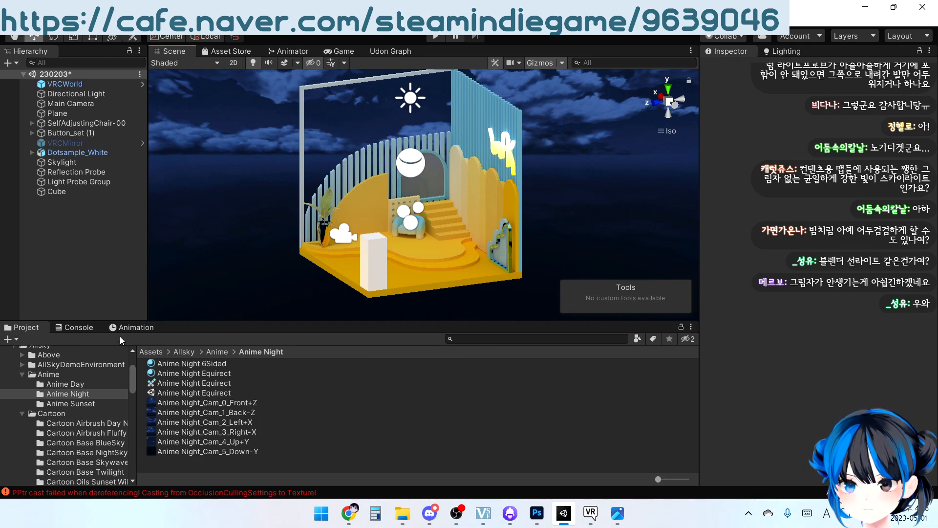
Clear the console messages and return to the project assets
left_click(78, 327)
left_click(19, 339)
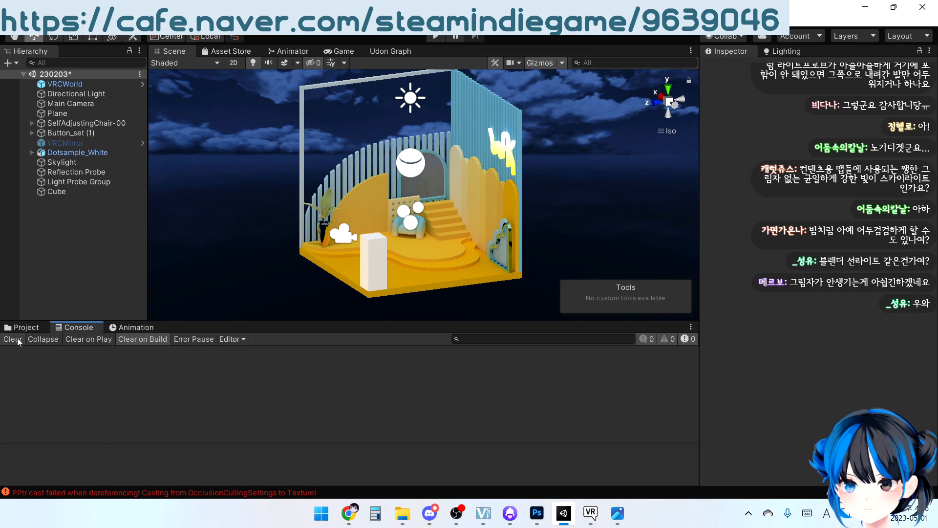
left_click(21, 327)
Inspect the night room up close, viewing the neon sign, plant, chair and stairs from the front and above
right_click_drag(465, 185, 383, 265)
scroll(397, 201, "up", 7)
right_click_drag(409, 221, 406, 246)
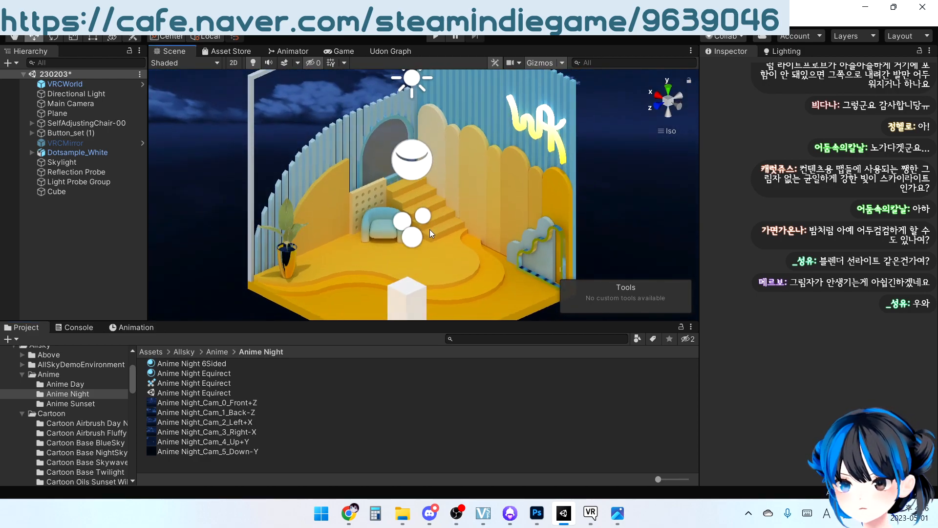
middle_click_drag(429, 228, 432, 244)
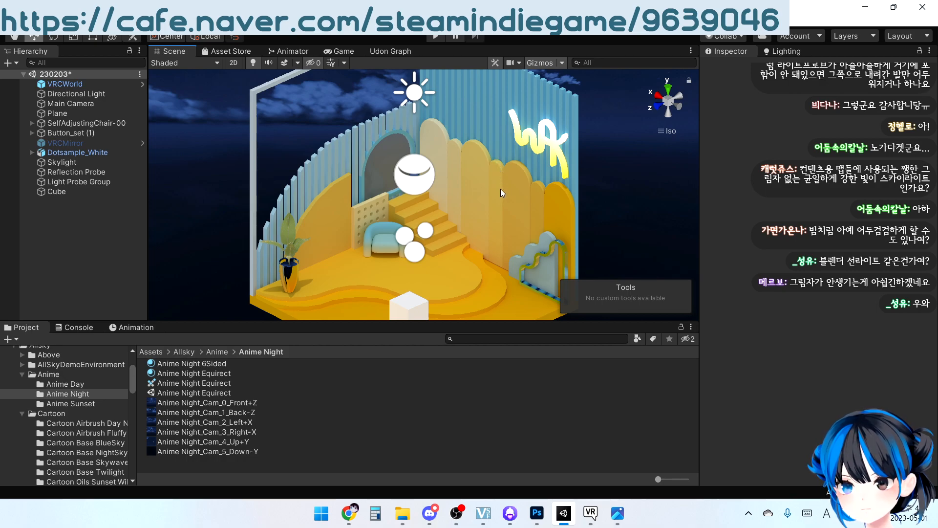
left_click_drag(476, 245, 495, 192, "alt")
middle_click_drag(496, 192, 494, 193)
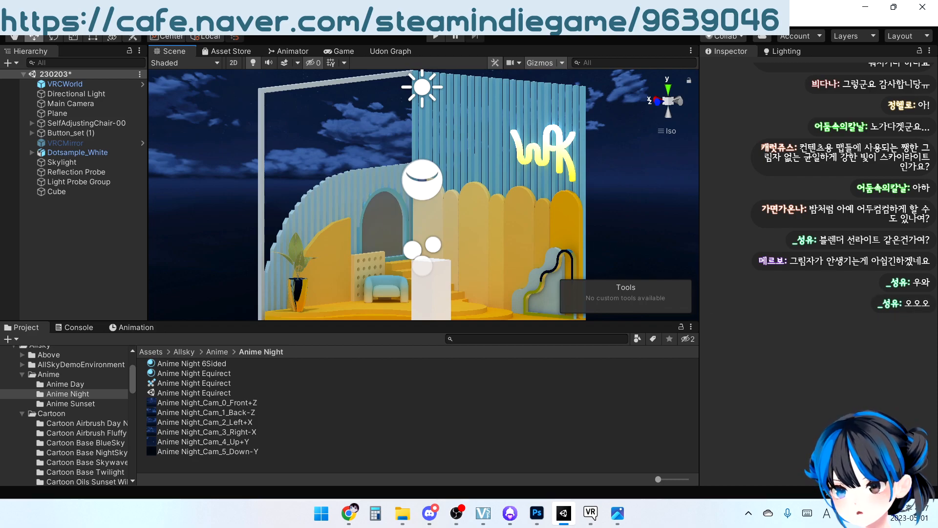
left_click(912, 513)
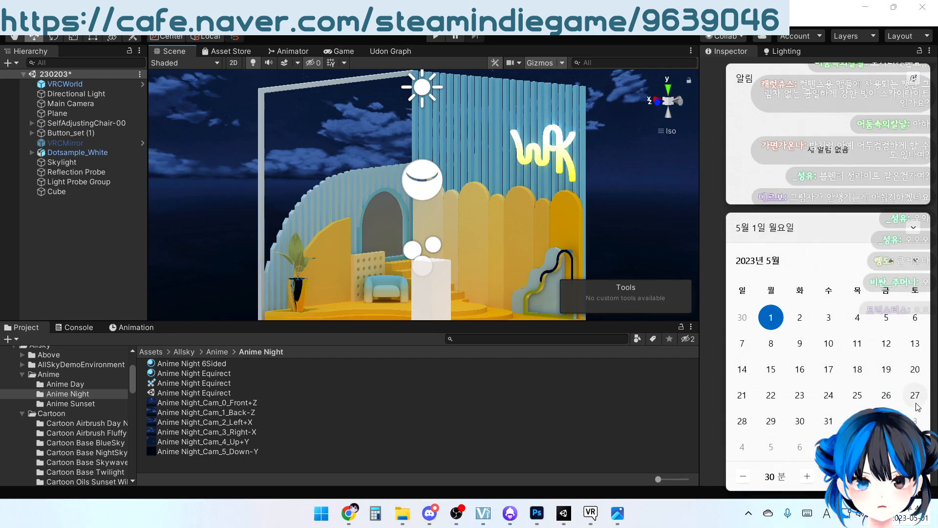
right_click_drag(464, 217, 463, 228)
middle_click_drag(462, 229, 451, 208)
mouse_move(473, 183)
right_mouse_down()
mouse_move(471, 227)
mouse_move(475, 187)
mouse_move(480, 213)
mouse_move(483, 195)
right_mouse_up()
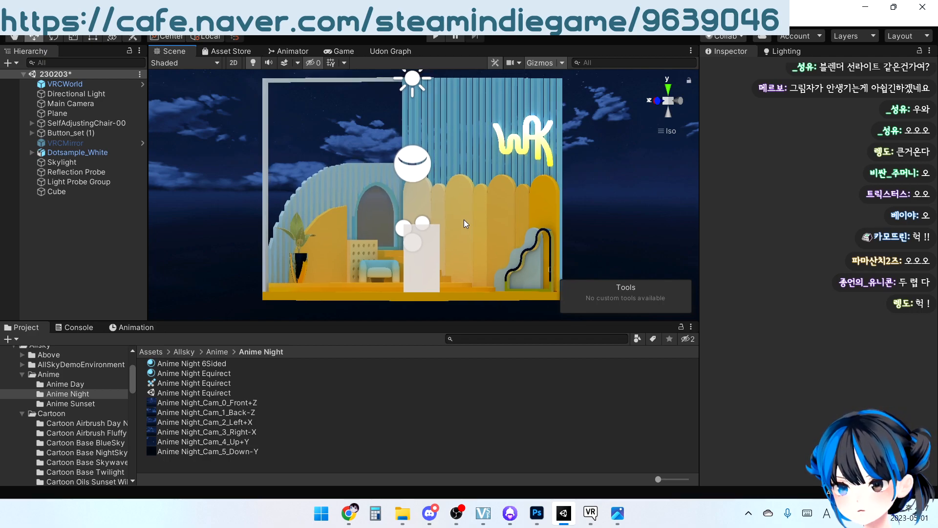
right_click_drag(469, 203, 453, 236)
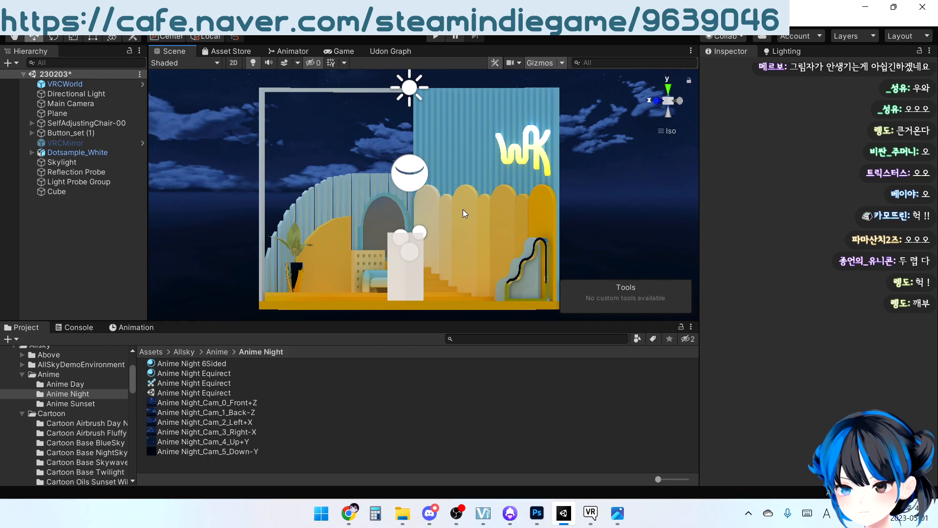
right_click_drag(441, 189, 312, 201)
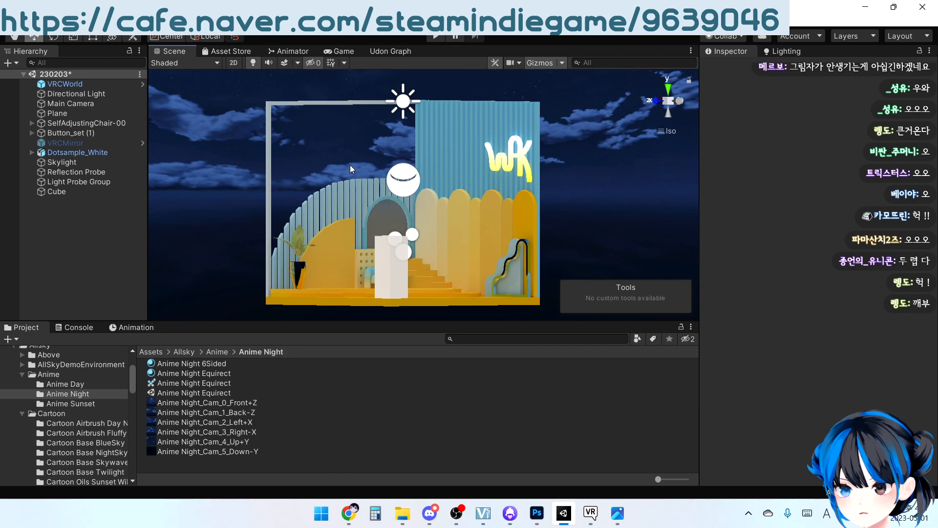
Set the Skylight's intensity to 1 and apply the Cartoon_FluffyBlueSky skybox material from the Cartoon Airbrush FluffyBlueSky folder
left_click(78, 162)
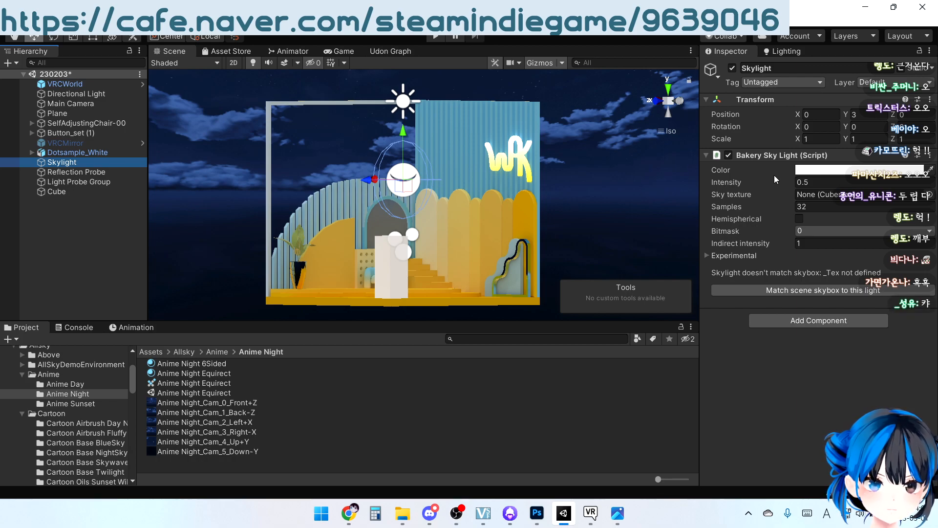
left_click(801, 183)
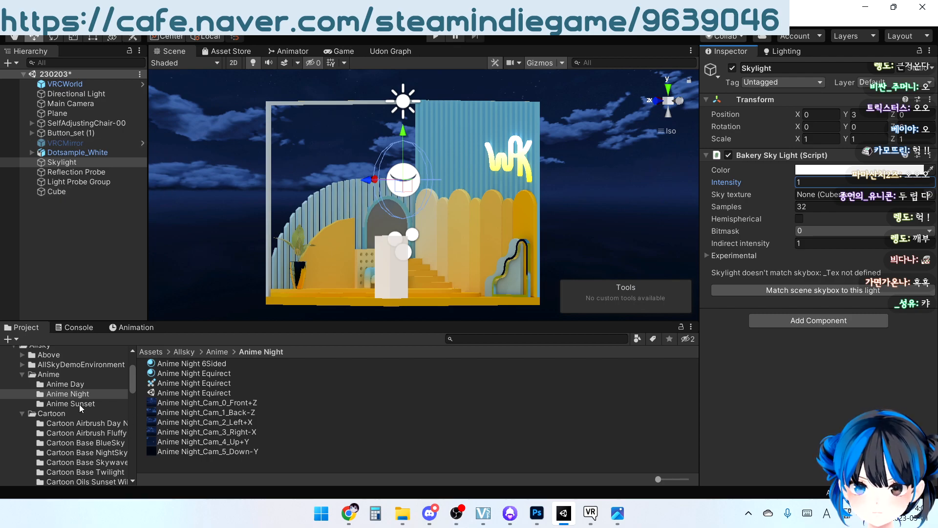
scroll(94, 456, "down", 3)
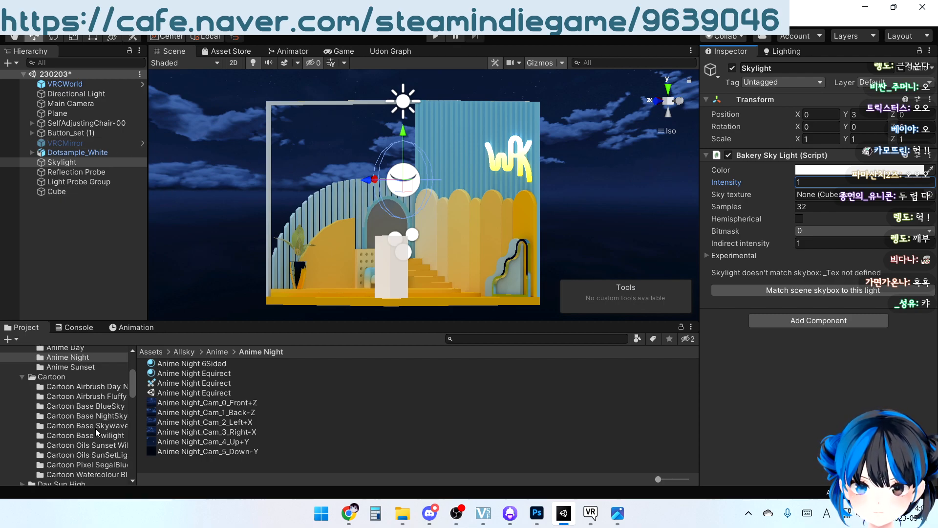
left_click(91, 406)
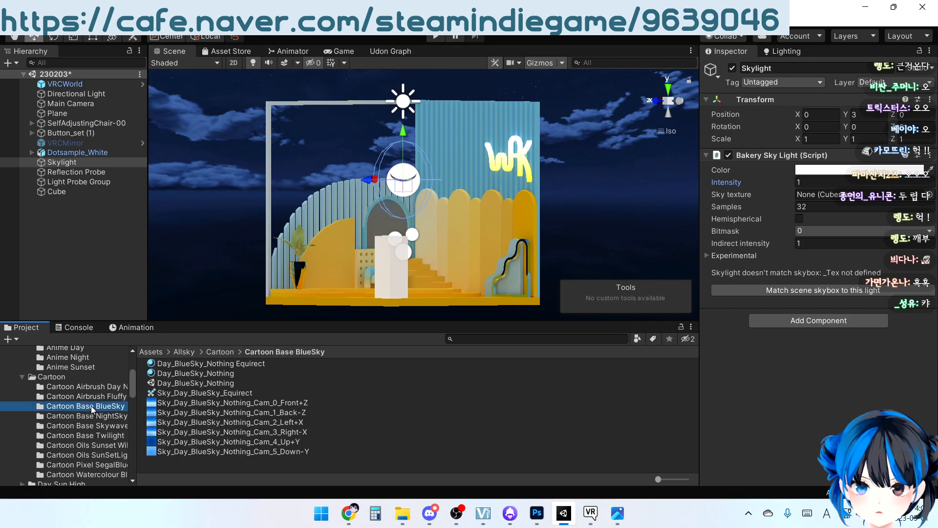
left_click(90, 417)
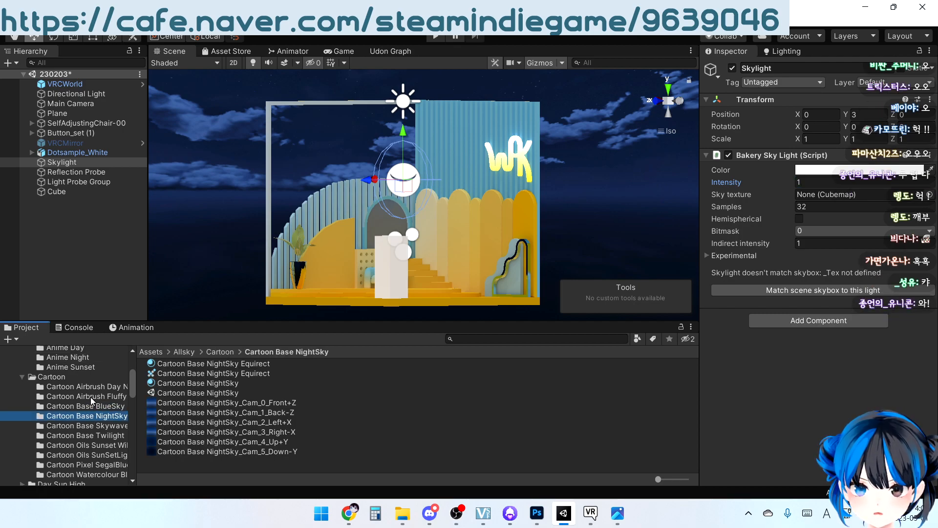
left_click(90, 397)
left_click(178, 374)
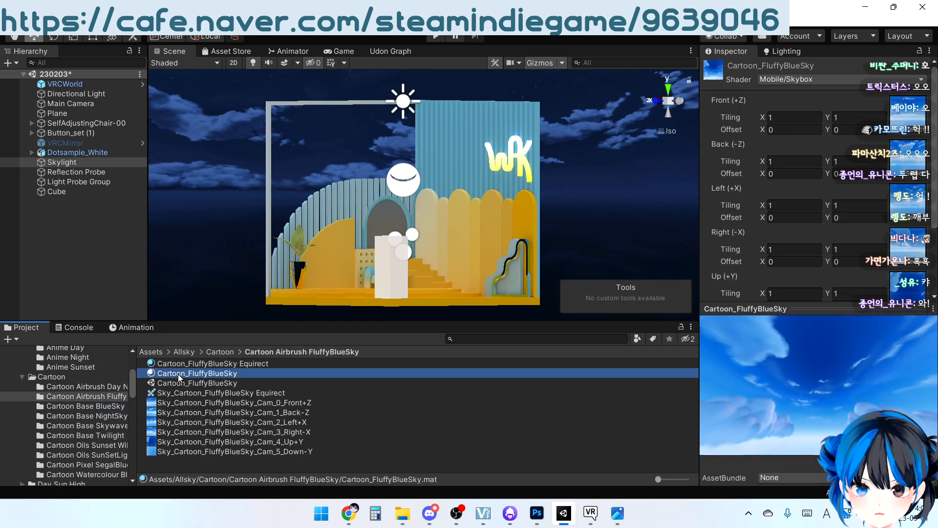
left_click_drag(175, 374, 197, 253)
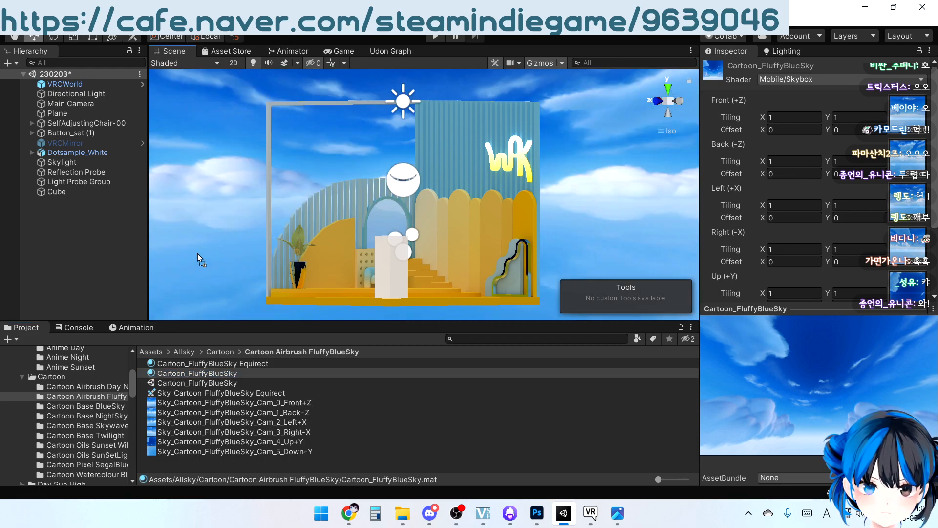
left_click_drag(360, 172, 377, 184, "alt")
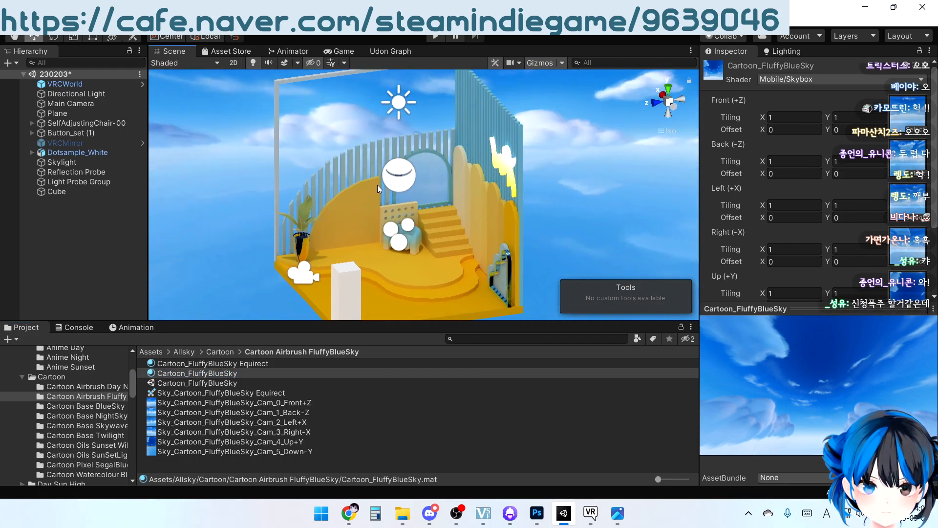
Set the Directional Light's intensity to 0.5 in both its Light and Bakery Direct Light components
left_click(408, 103)
left_click(842, 230)
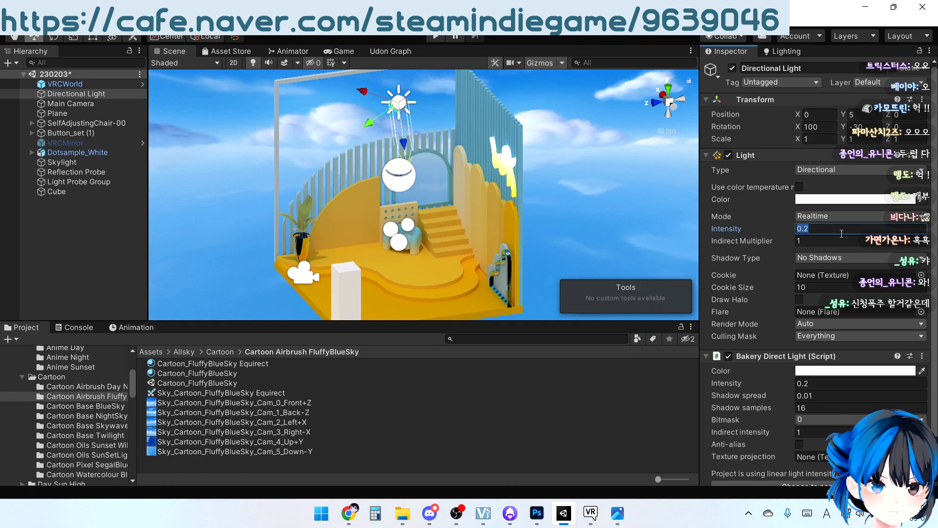
type("0.")
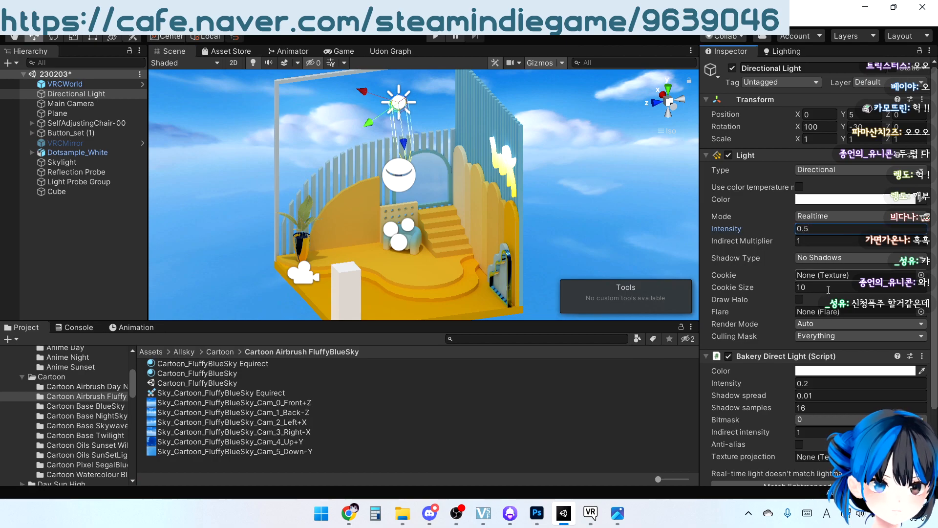
scroll(828, 285, "down", 3)
left_click(833, 300)
type("0.")
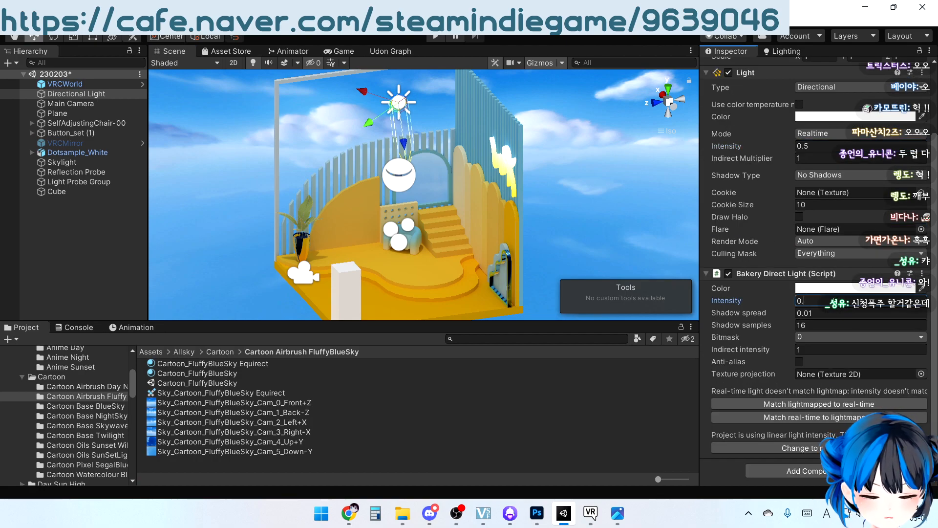
type("5")
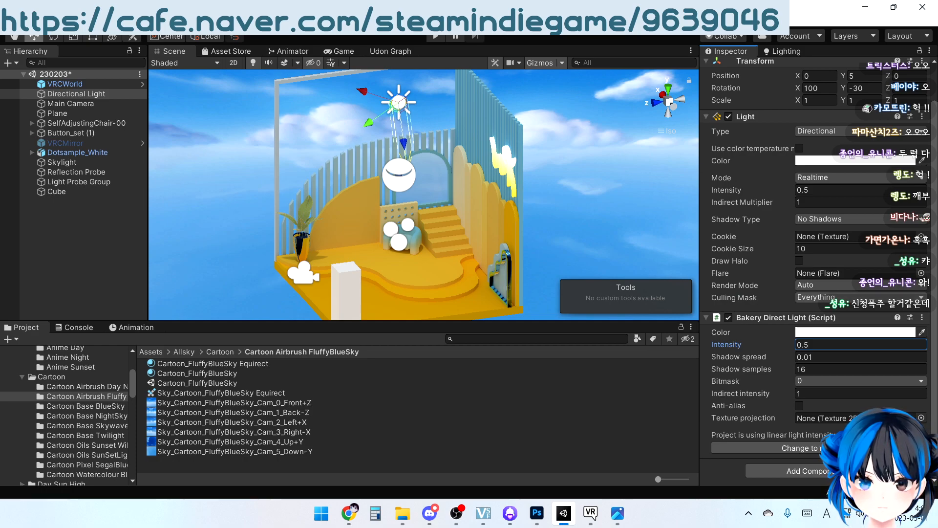
Start a Bakery lightmap render with the daytime lighting, saving the modified scene
left_click(134, 21)
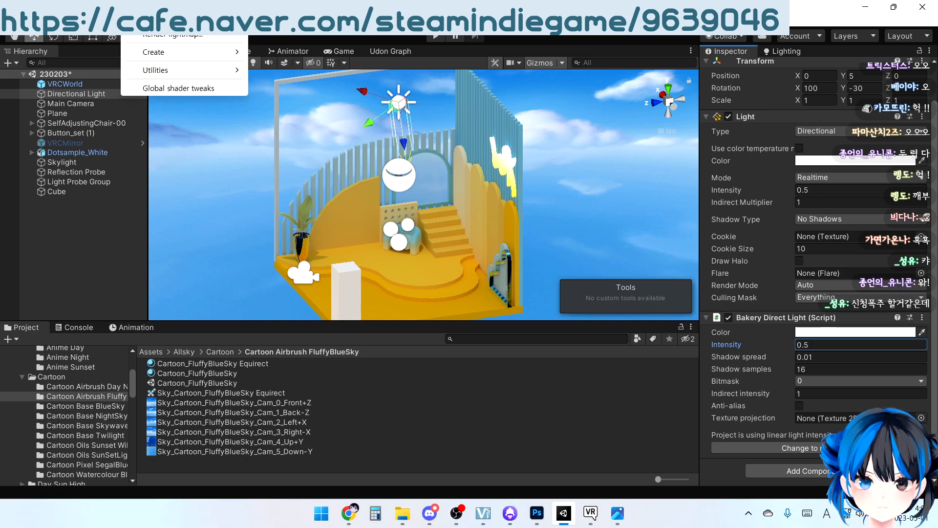
left_click(188, 38)
scroll(466, 360, "down", 10)
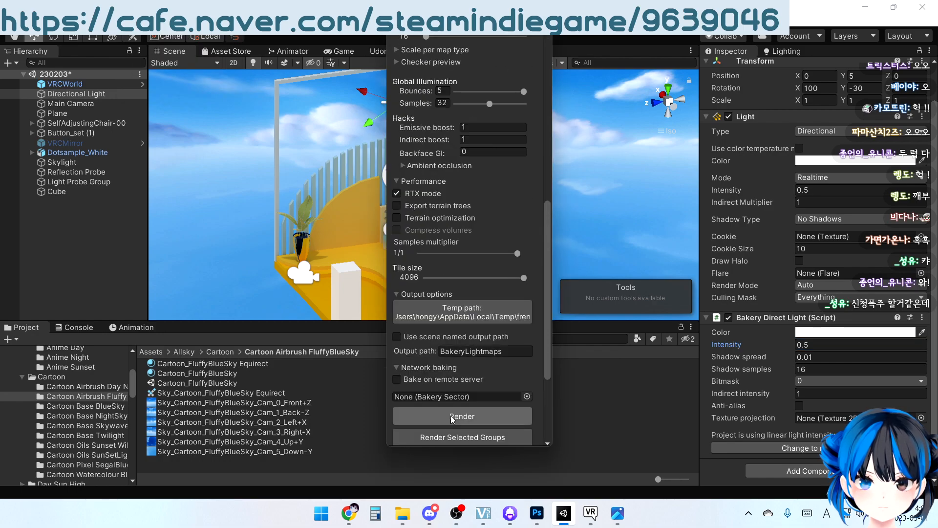
left_click(452, 416)
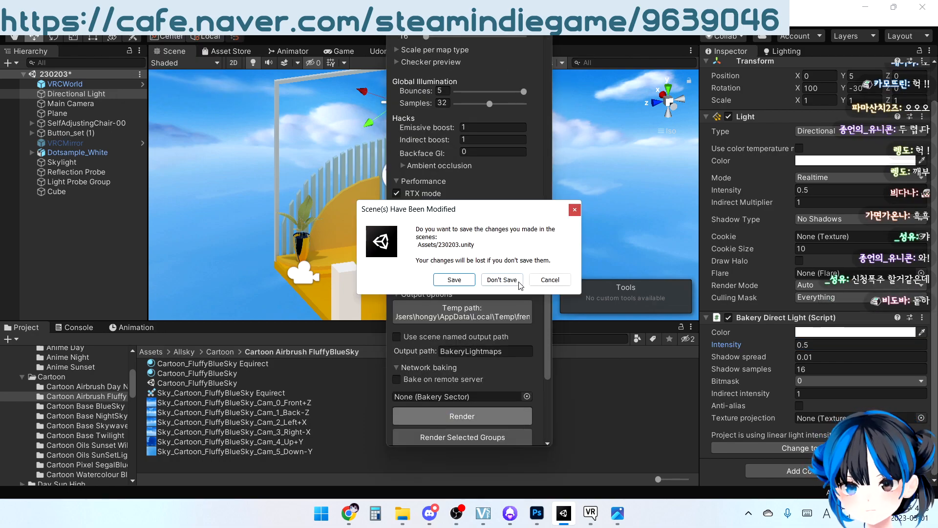
left_click(465, 276)
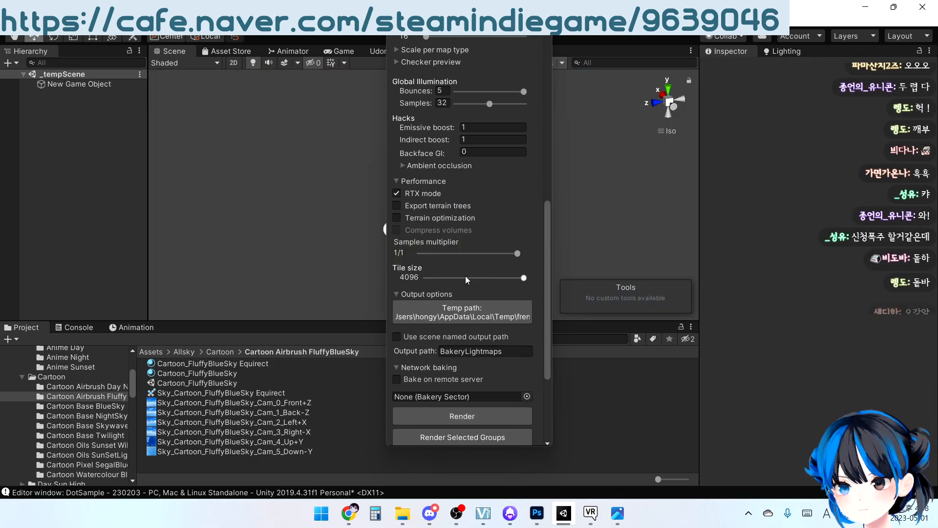